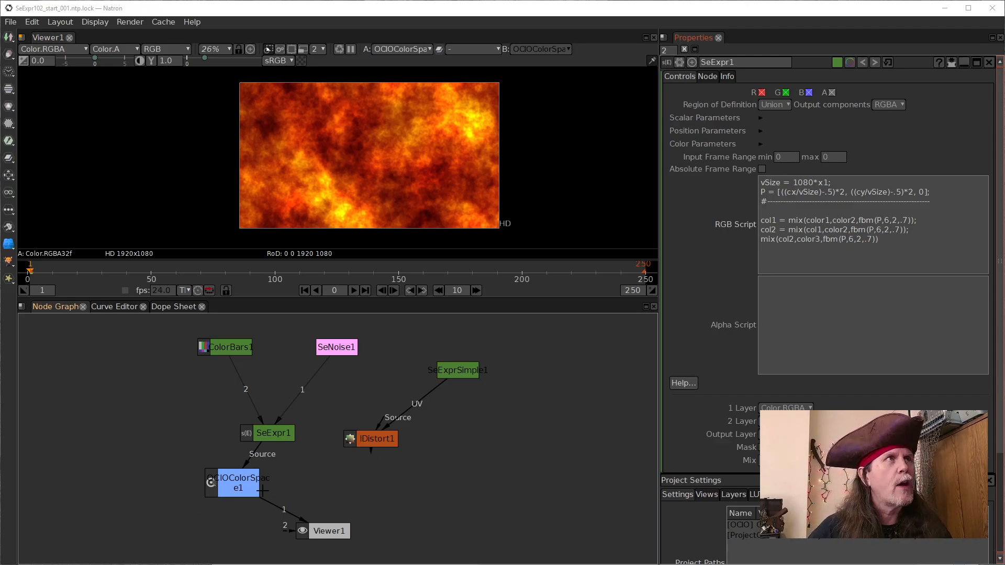
- Show the alpha channel of the OCIOColorSpace1 output in the viewer
left_click(244, 490)
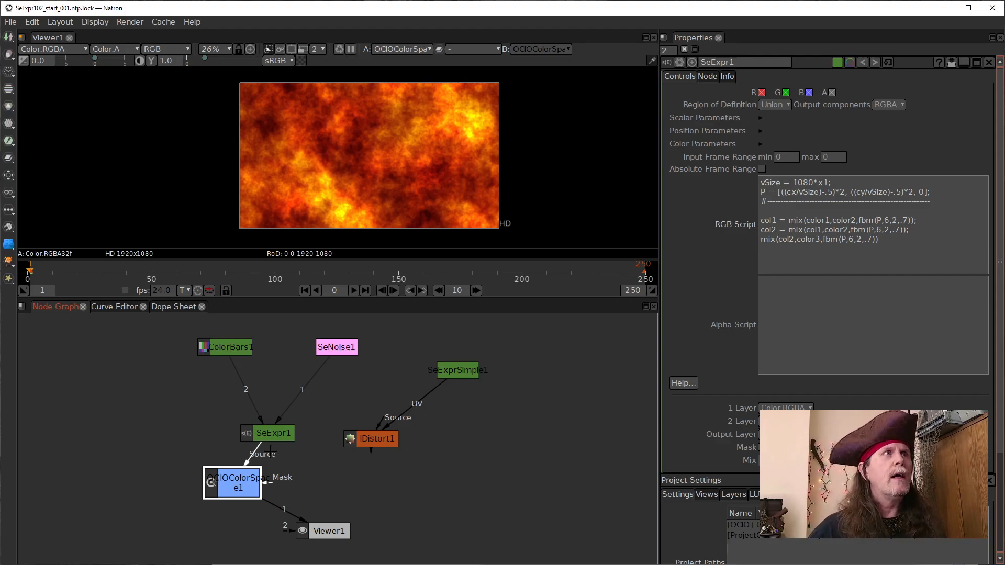
left_click(389, 172)
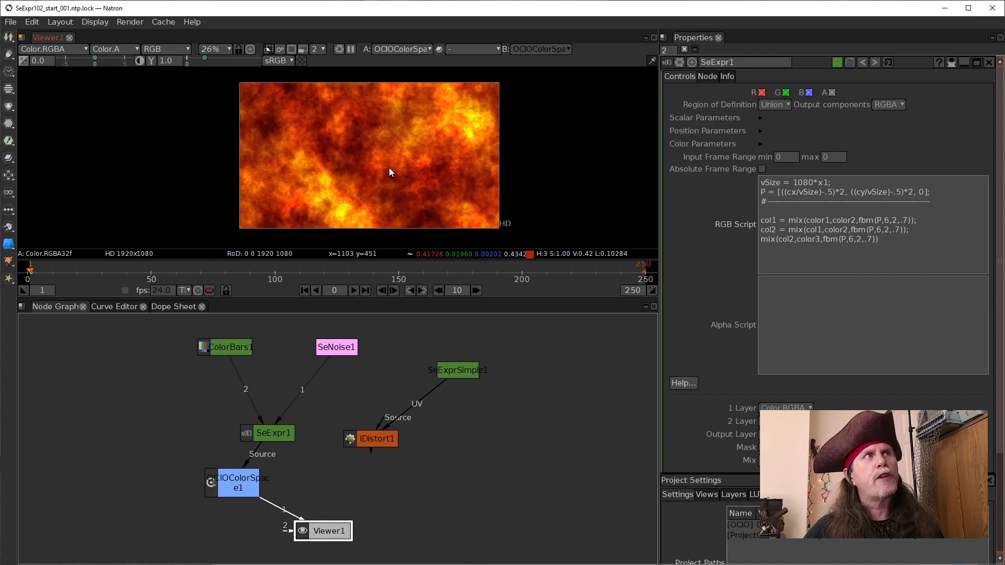
key("a")
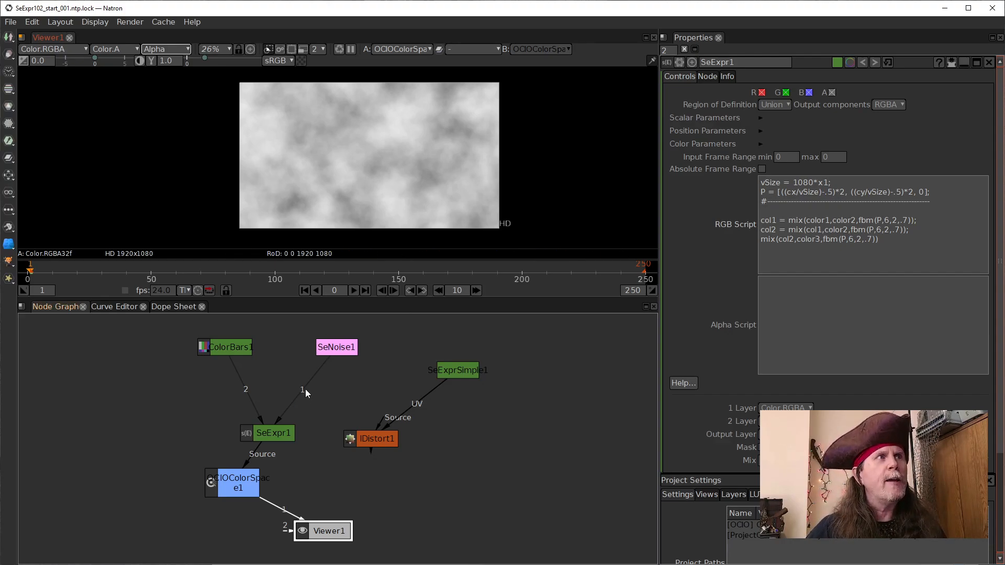
- Disconnect ColorBars1 and SeNoise1 from the SeExpr1 inputs and return the viewer to the RGB display
left_click(348, 355)
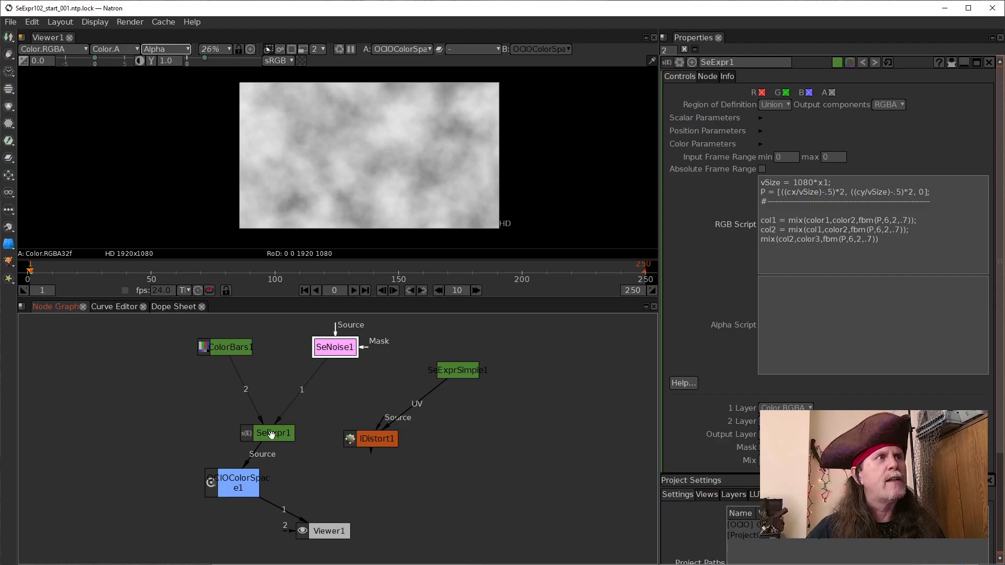
left_click_drag(337, 389, 302, 376)
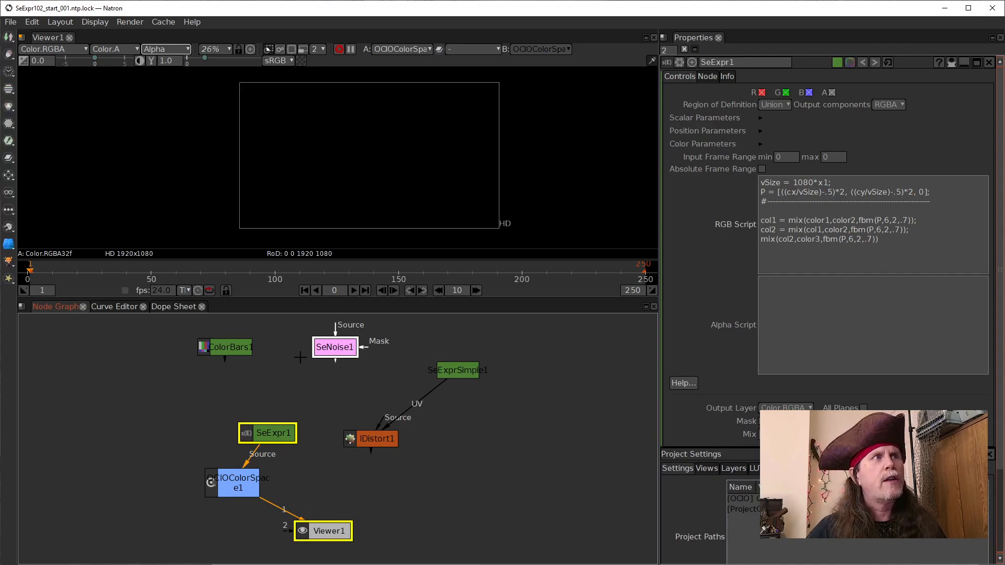
left_click(278, 495)
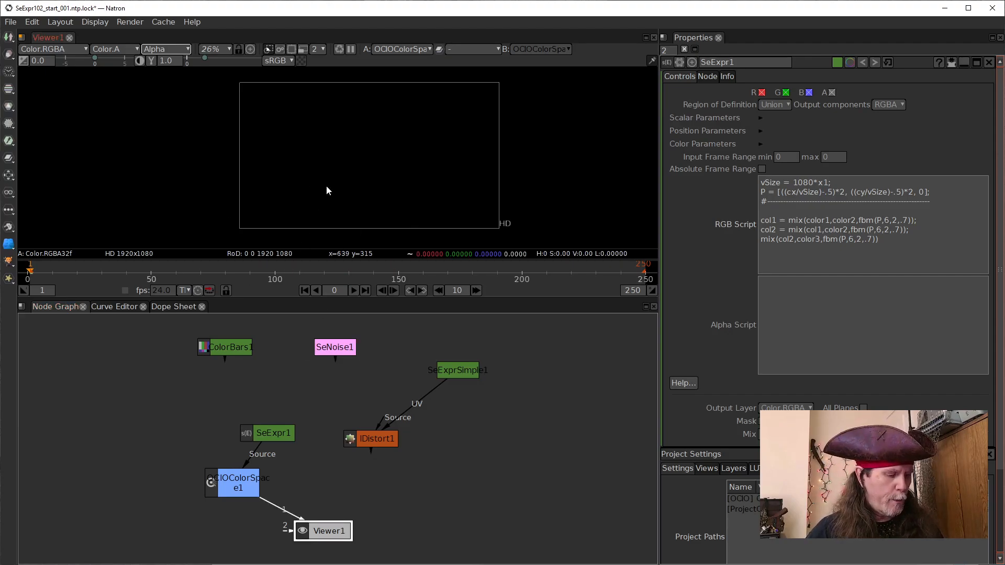
key("a")
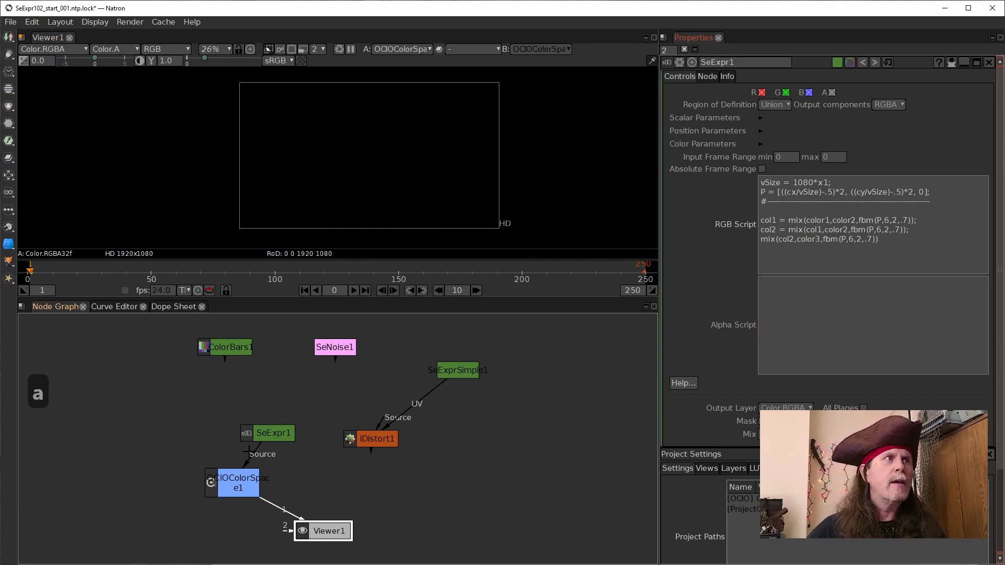
- Set the Alpha Script of SeExpr1 to 1
left_click(819, 314)
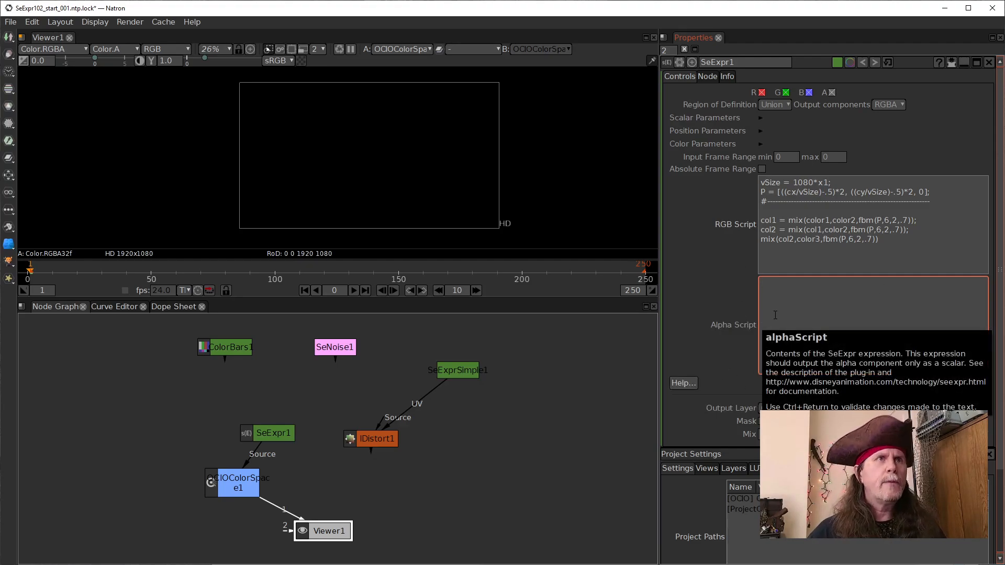
type("1")
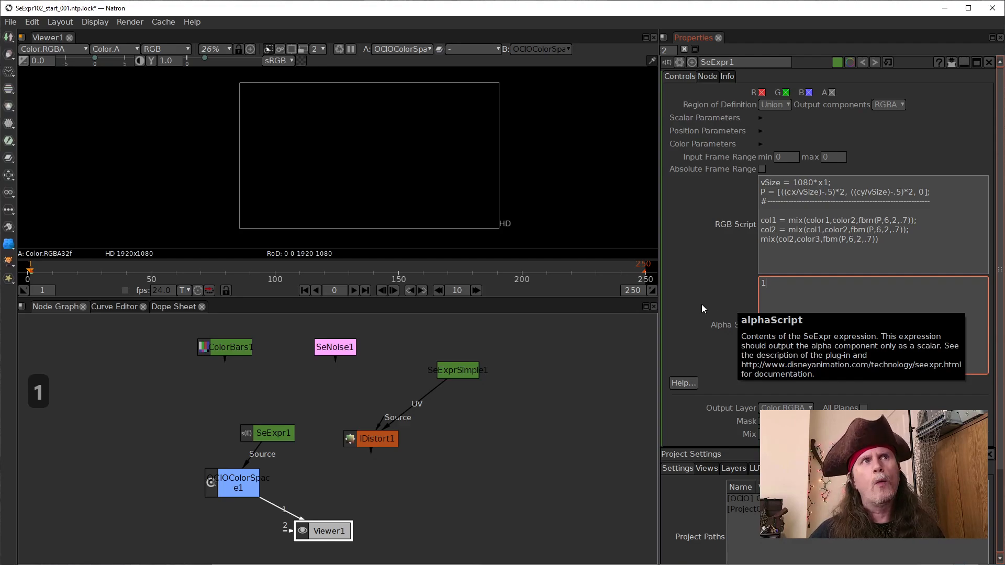
left_click(702, 319)
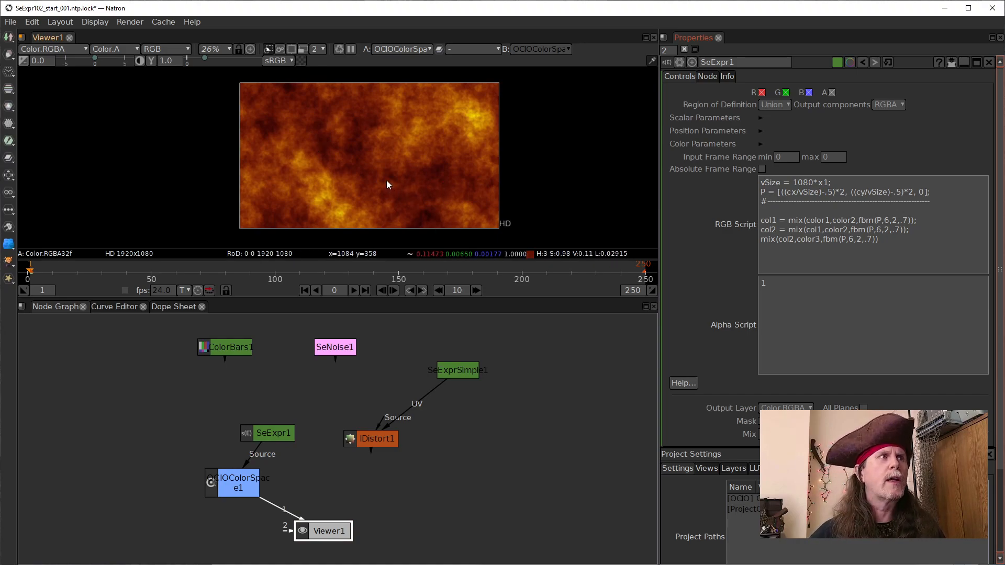
- Stack SeExpr1 directly above OCIOColorSpace1 in the node graph, between ColorBars1 and SeNoise1
left_click_drag(234, 480, 281, 469)
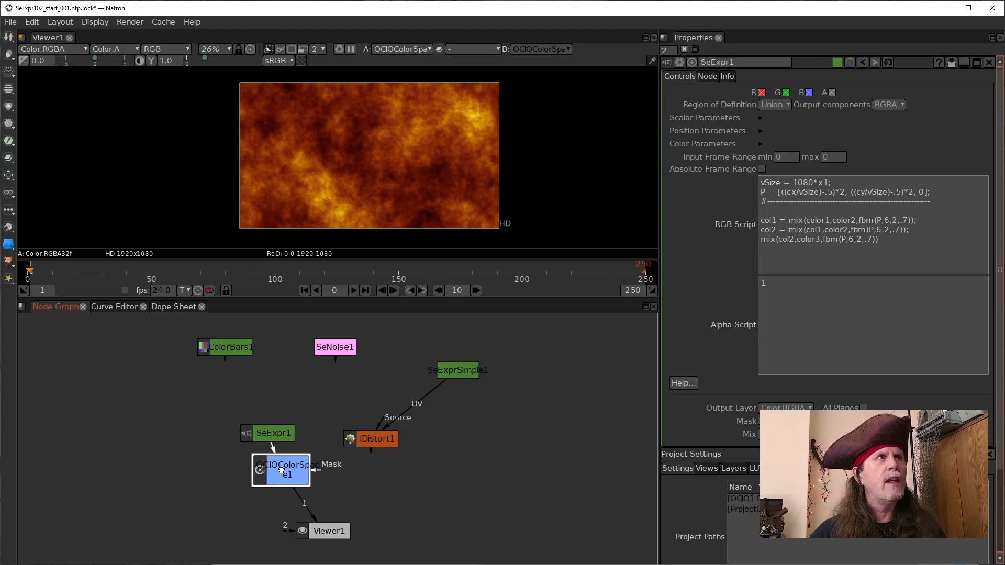
left_click_drag(270, 430, 277, 398)
left_click_drag(287, 482, 286, 456)
- Check the alpha channel of the fire image in the viewer and switch back to RGB
left_click(356, 199)
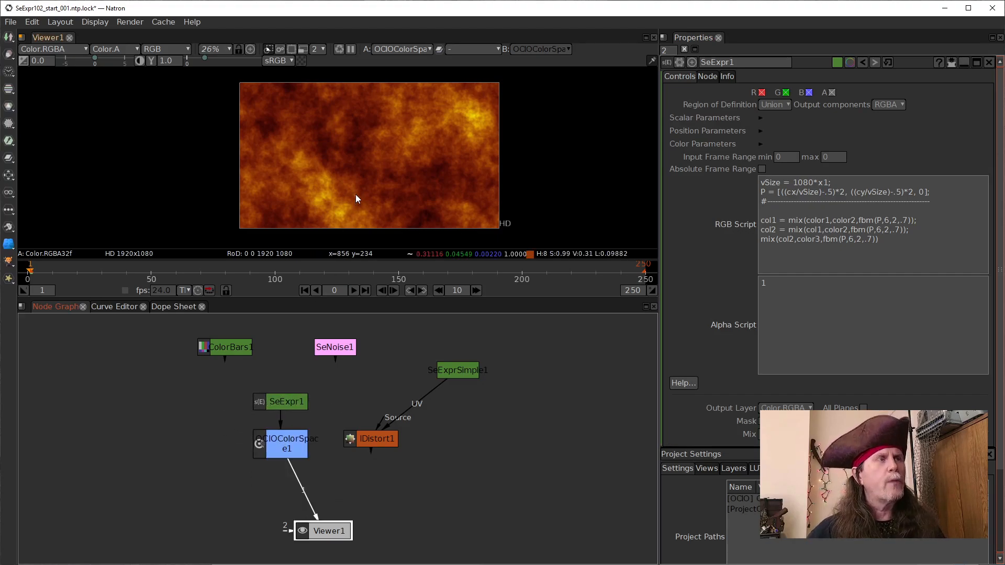
key("a")
key("a")
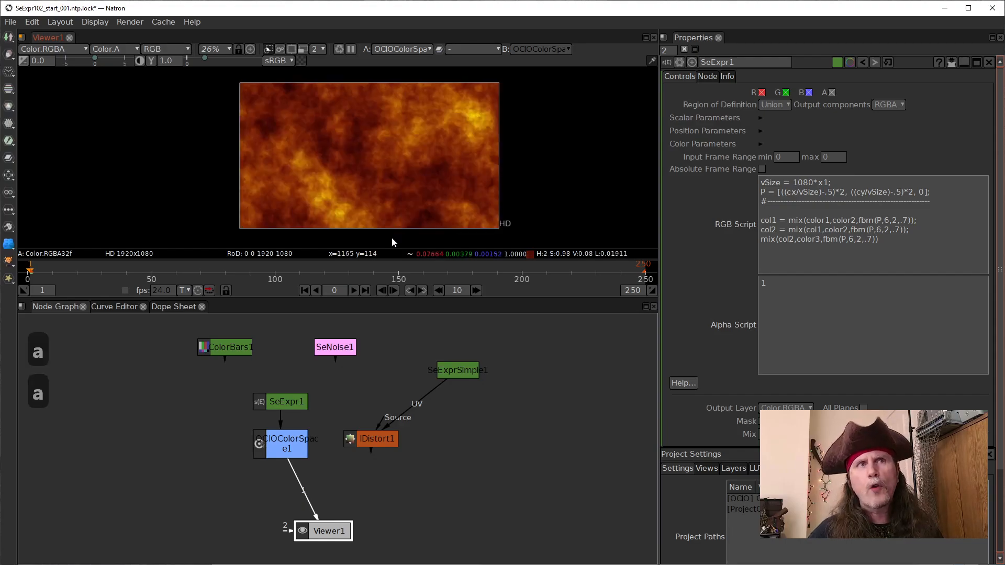
- Line up SeExpr1 and OCIOColorSpace1 vertically beneath the ColorBars1 node
left_click(282, 452)
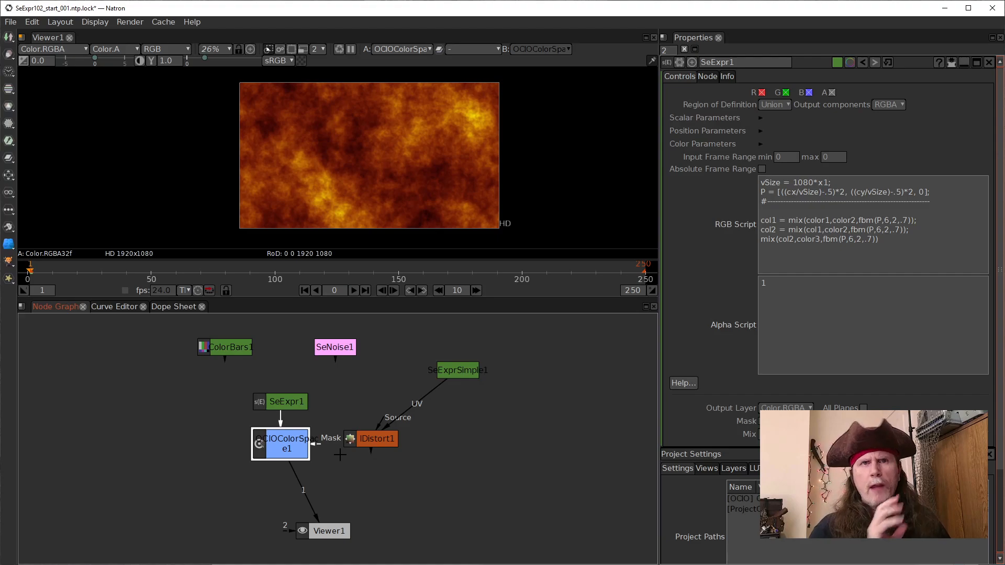
left_click_drag(283, 401, 253, 395)
left_click(274, 452)
left_click_drag(274, 451, 222, 451)
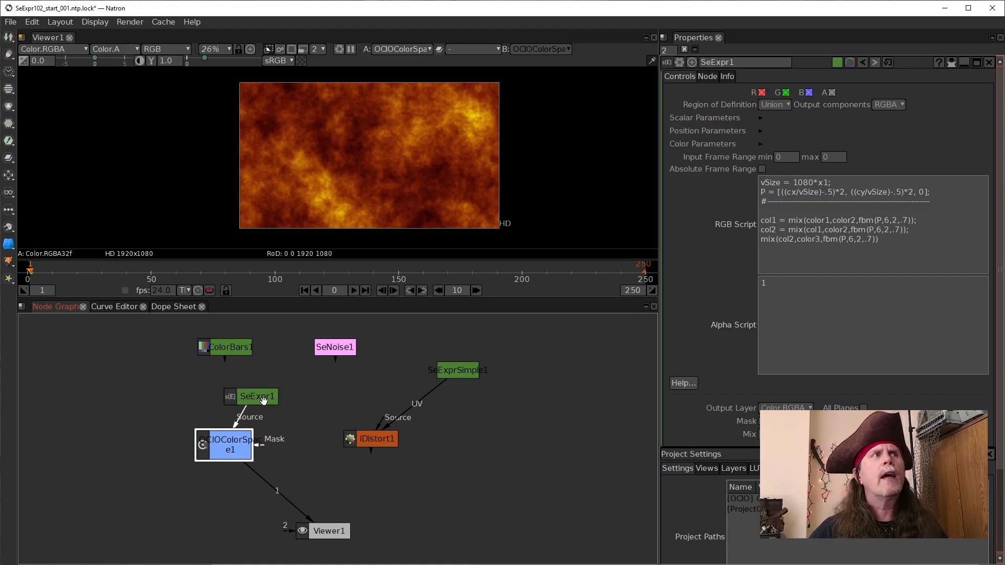
left_click_drag(260, 399, 233, 396)
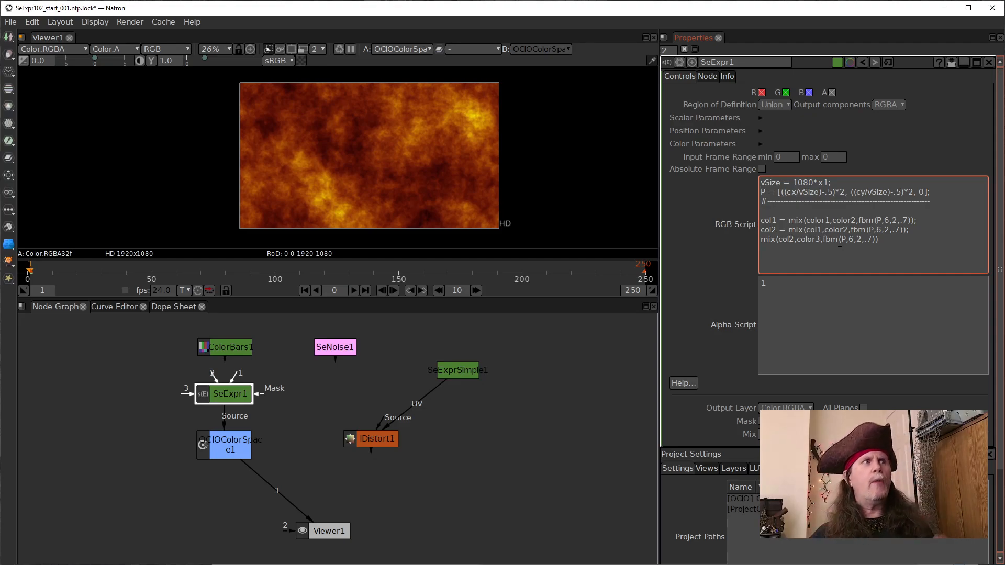
- Duplicate the SeExpr1 node and place the copy beside ColorBars1 as a backup, keeping SeExpr1 above OCIOColorSpace1
left_click_drag(220, 388, 227, 391)
key("alt+c")
left_click_drag(153, 381, 125, 348)
left_click(236, 393)
left_click_drag(237, 392, 230, 386)
left_click(124, 347)
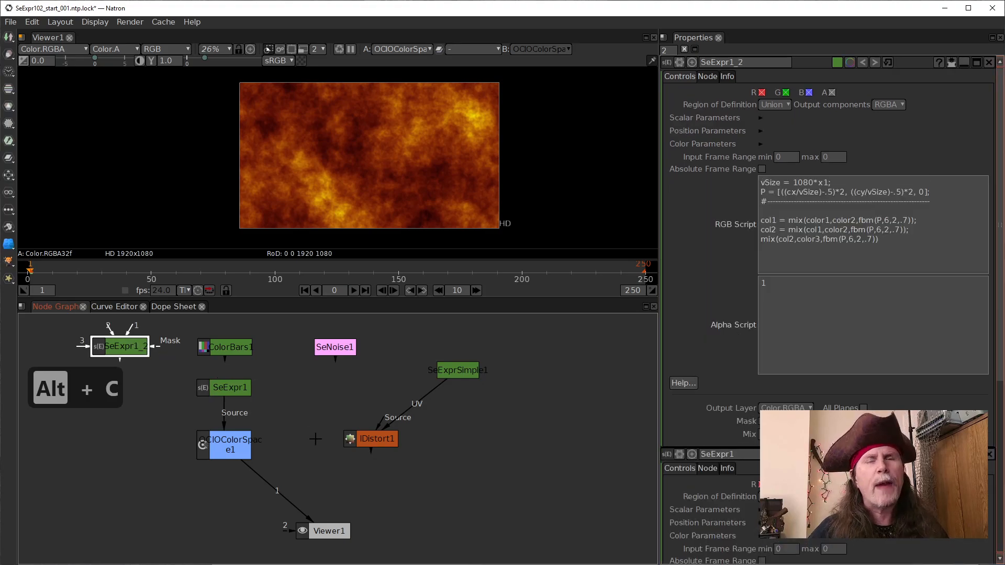
- Bring the SeExpr1 settings to the front, switch to the Expression Editor window, and move it clear over the Natron window
left_click(238, 388)
left_click(884, 280)
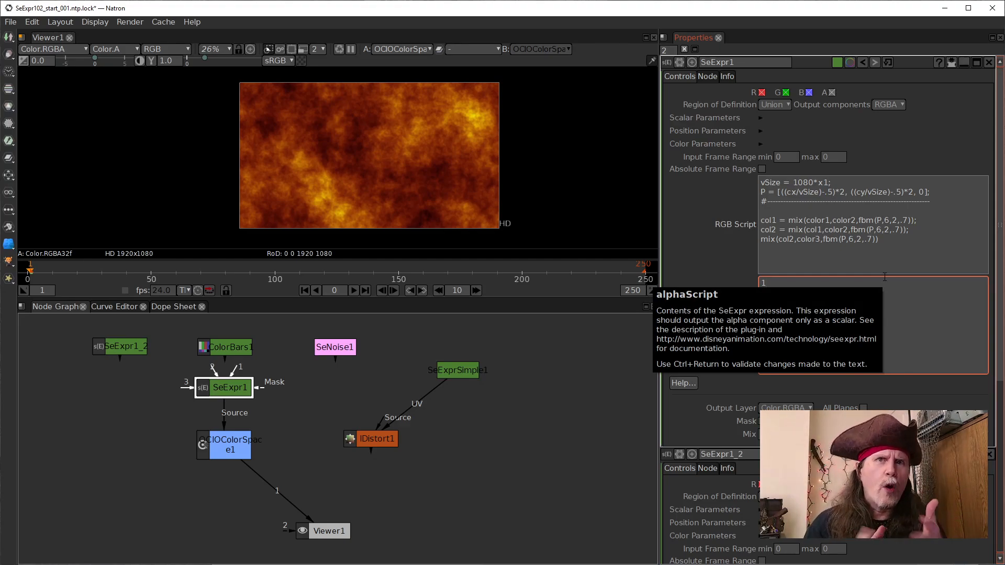
left_click(475, 564)
left_click(520, 555)
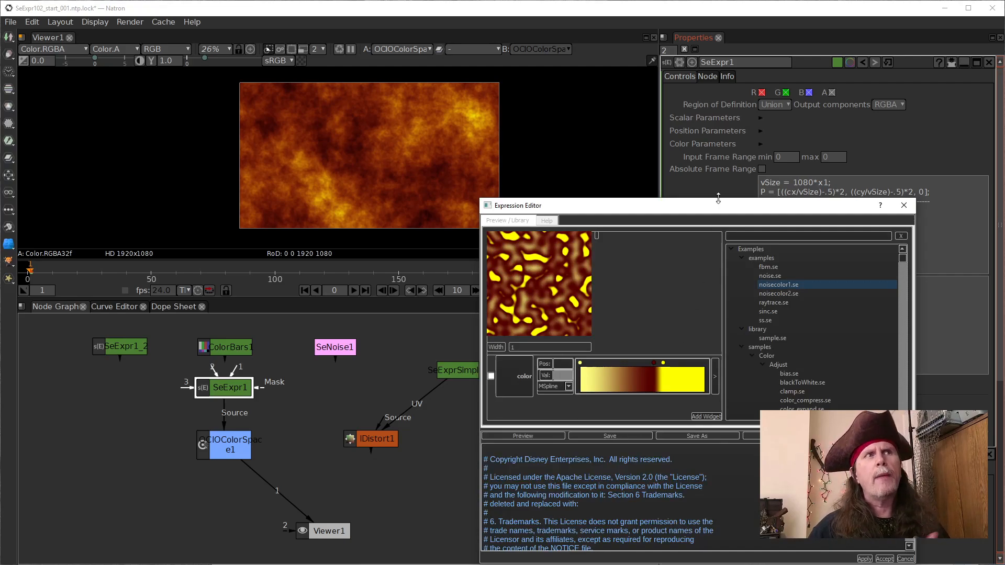
left_click_drag(716, 210, 637, 162)
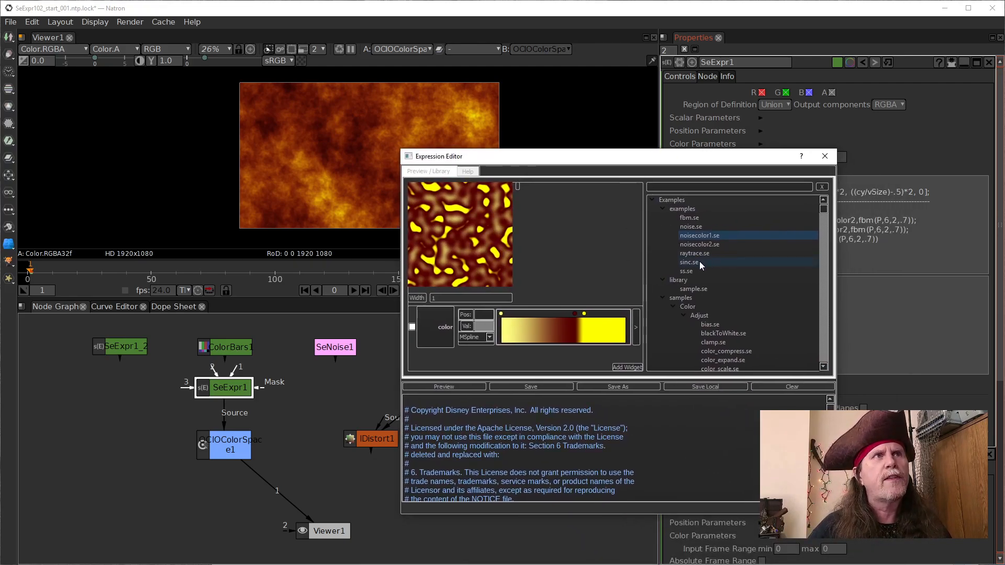
- Compare the noisecolor1.se and noisecolor2.se example expressions, finishing on noisecolor1.se
left_click(698, 244)
left_click(696, 233)
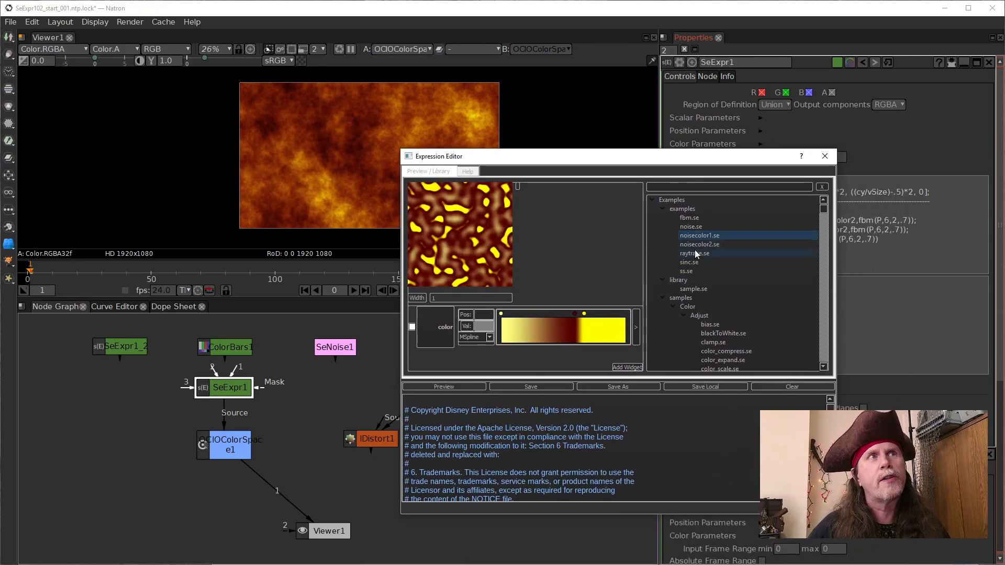
left_click(695, 244)
left_click(696, 235)
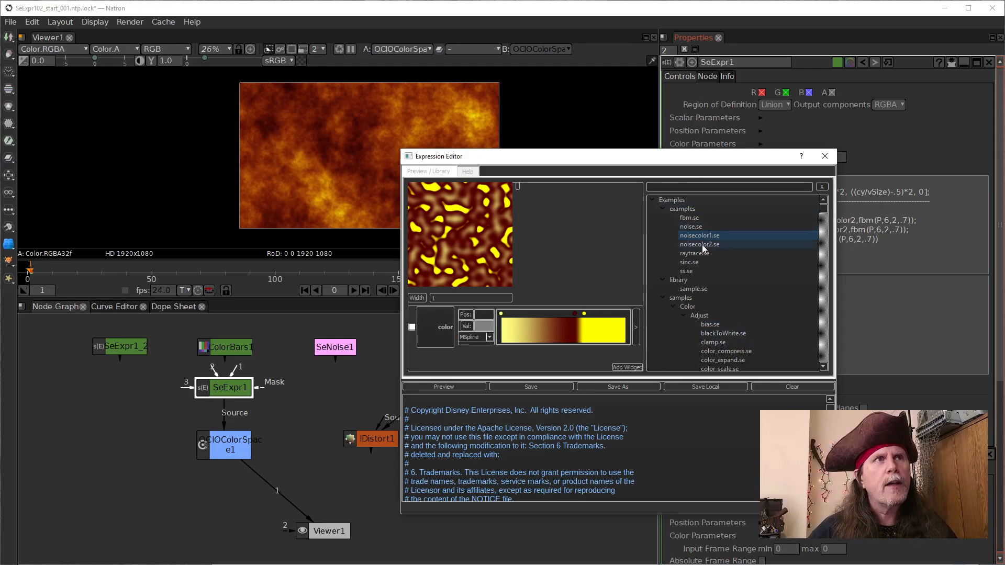
left_click(689, 245)
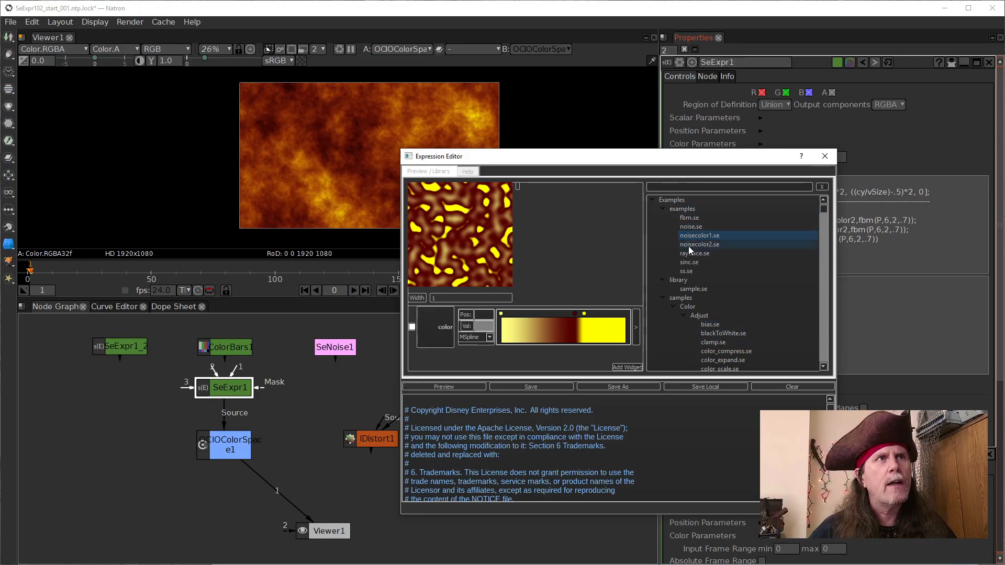
left_click(704, 237)
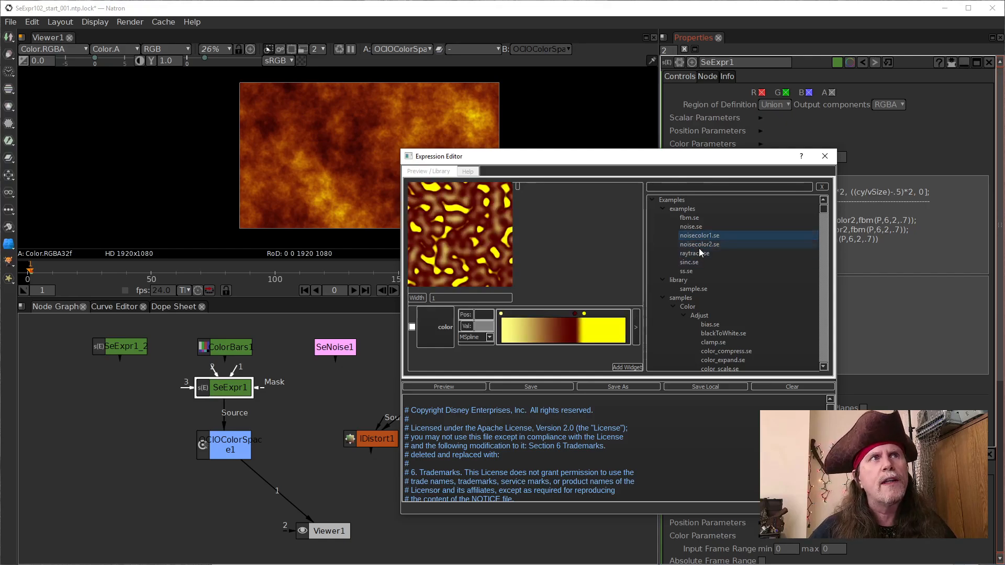
left_click(699, 245)
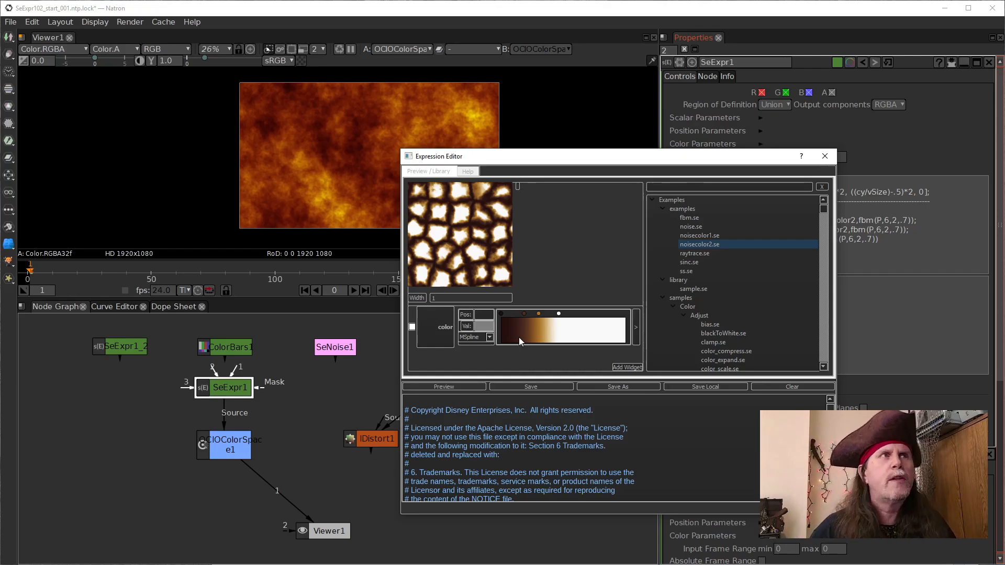
left_click(703, 237)
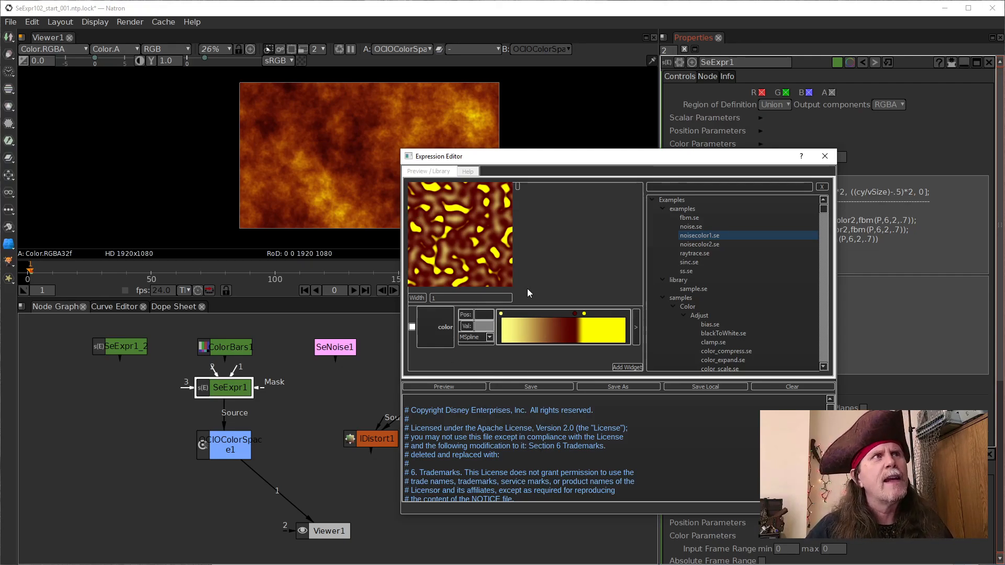
- Copy the noisecolor1.se code from the $val=noise(10*$u,10*$v); line through the final $color line
scroll(544, 459, "down", 4)
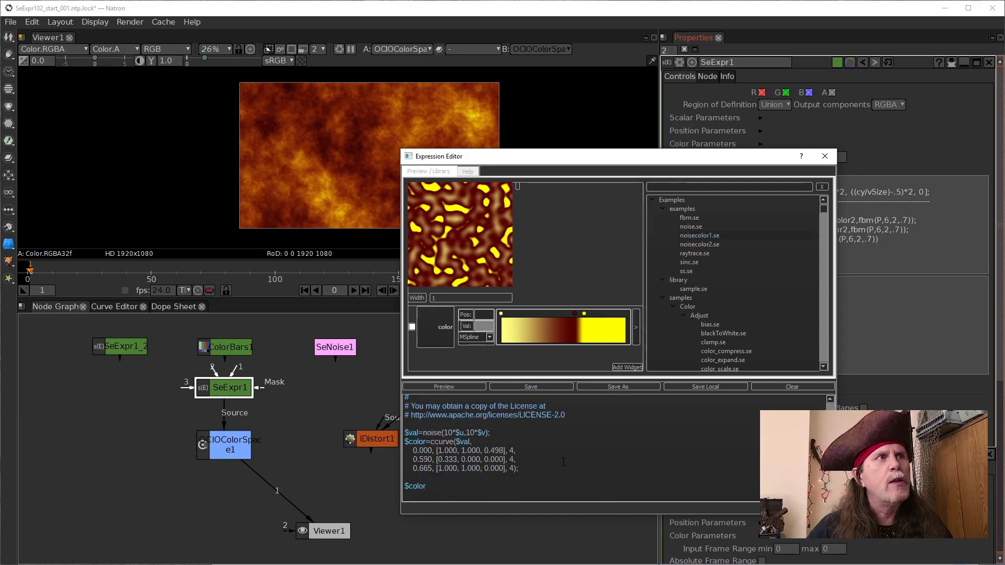
left_click_drag(423, 433, 433, 432)
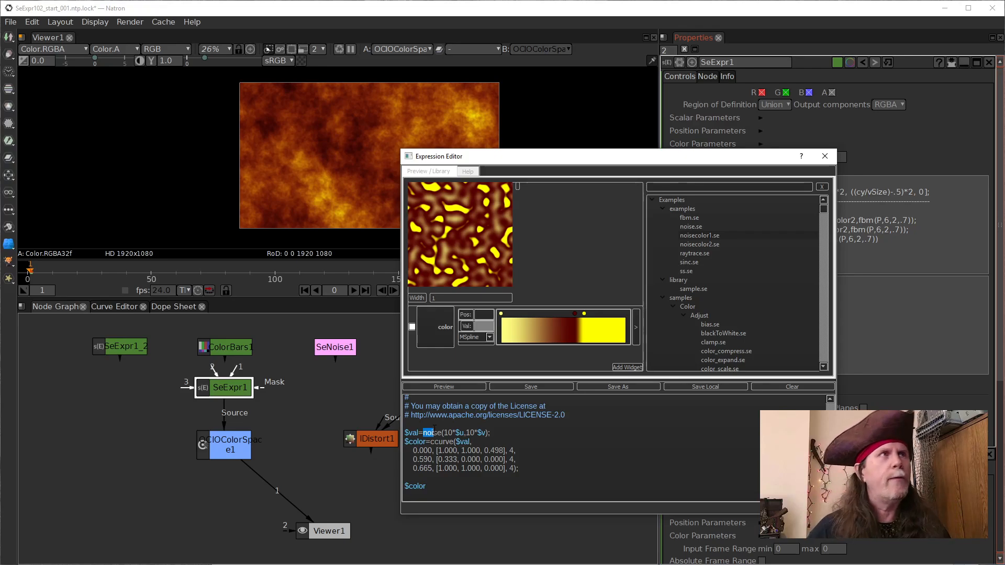
key("Escape")
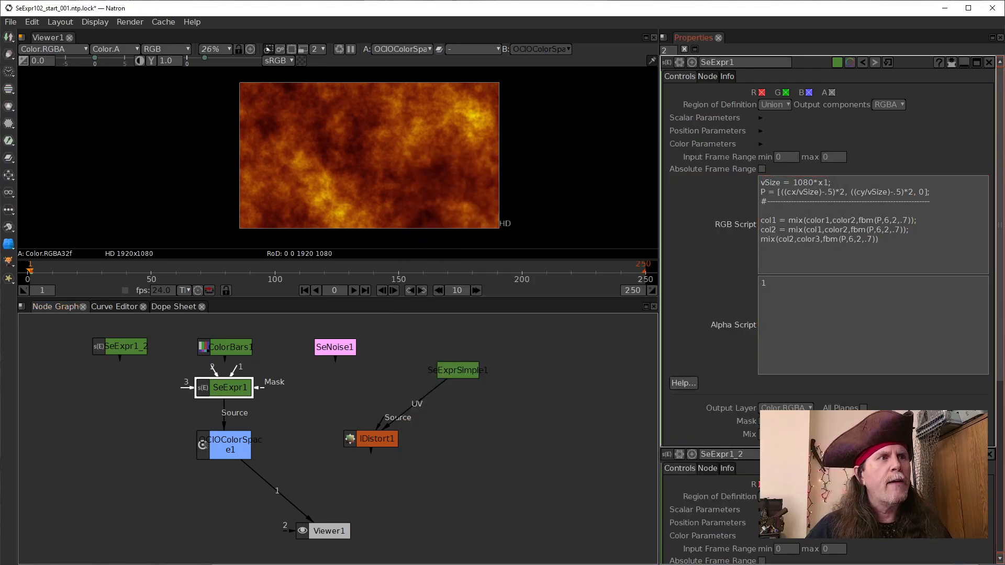
left_click(526, 541)
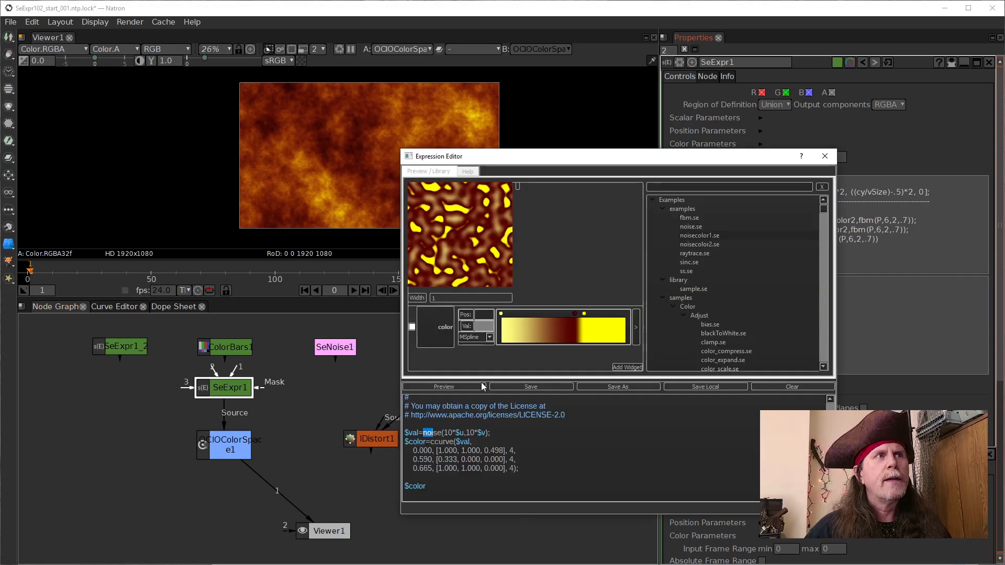
left_click_drag(427, 486, 383, 434)
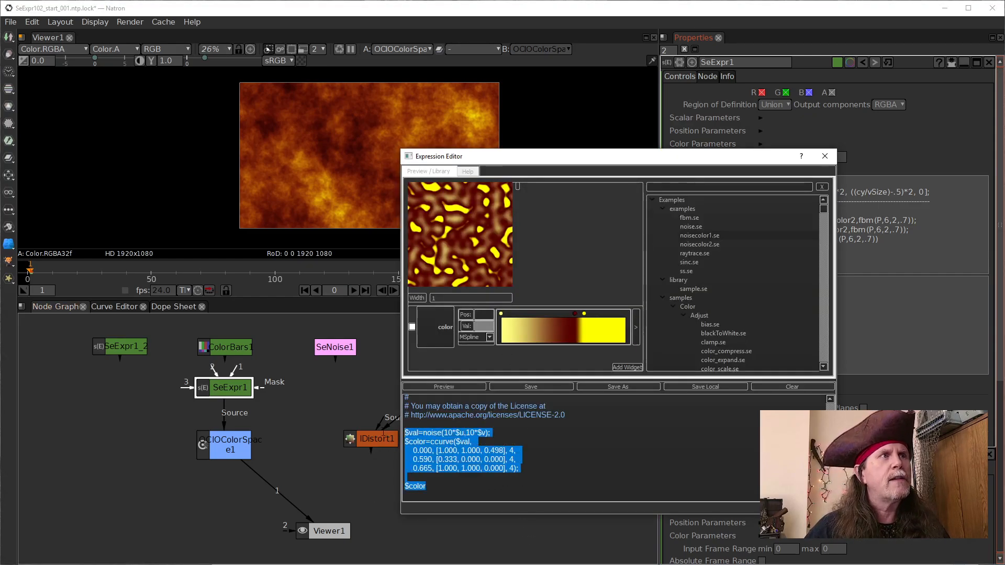
key("ctrl+c")
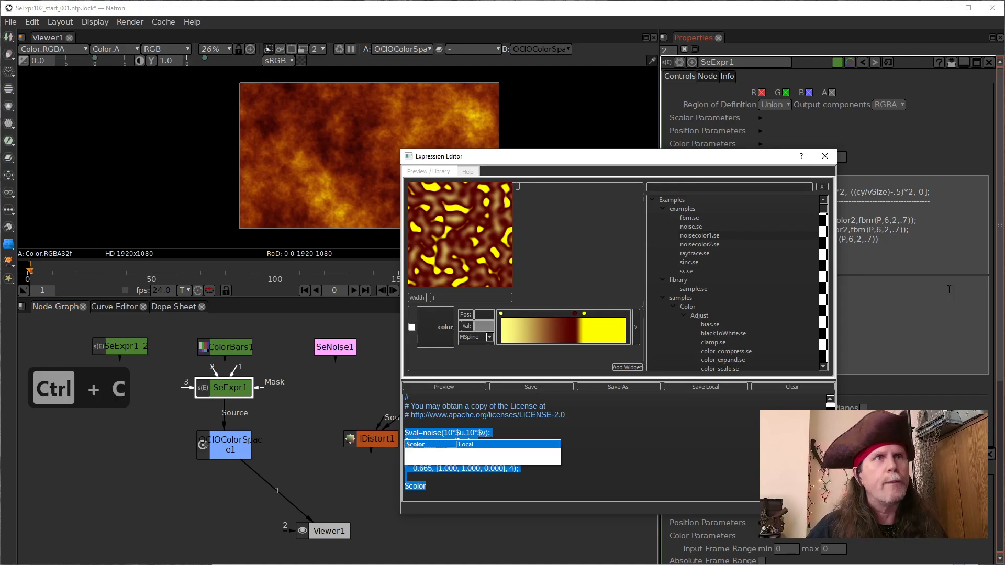
key("Escape")
- In Natron, replace the col1, col2 and final mix lines of SeExpr1's RGB Script with the copied noisecolor1.se code
left_click_drag(890, 244, 686, 173)
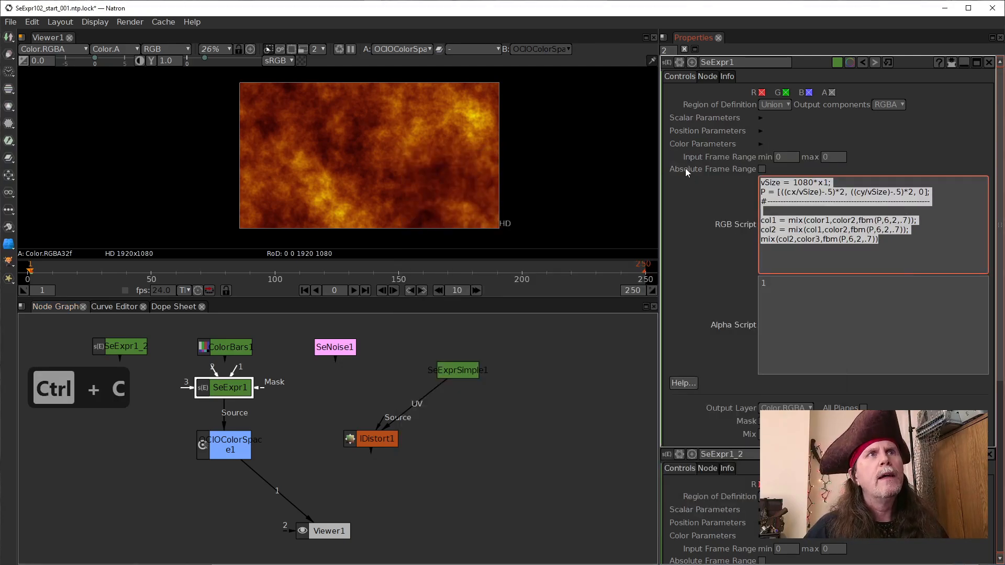
left_click(814, 252)
left_click_drag(890, 255, 739, 217)
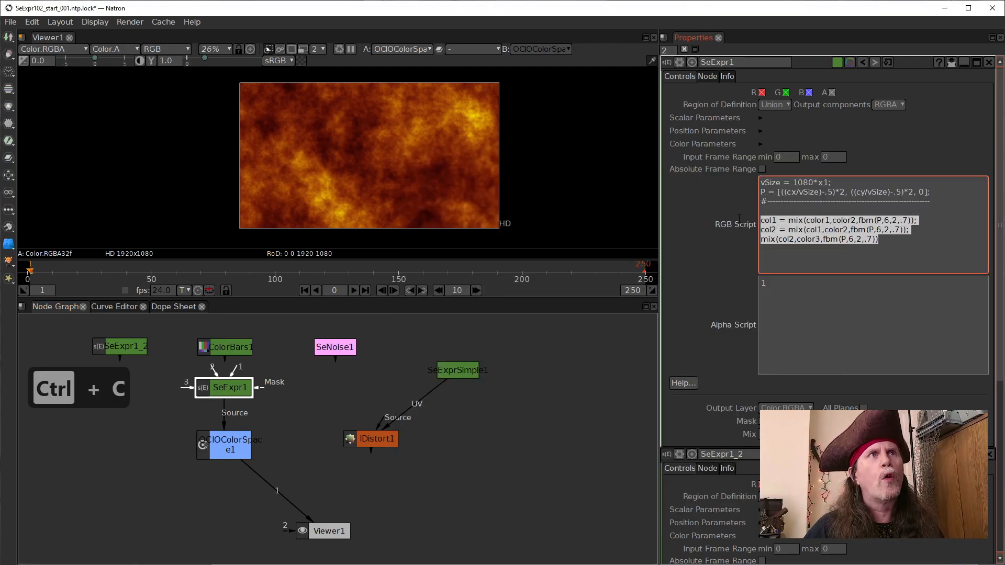
key("ctrl+v")
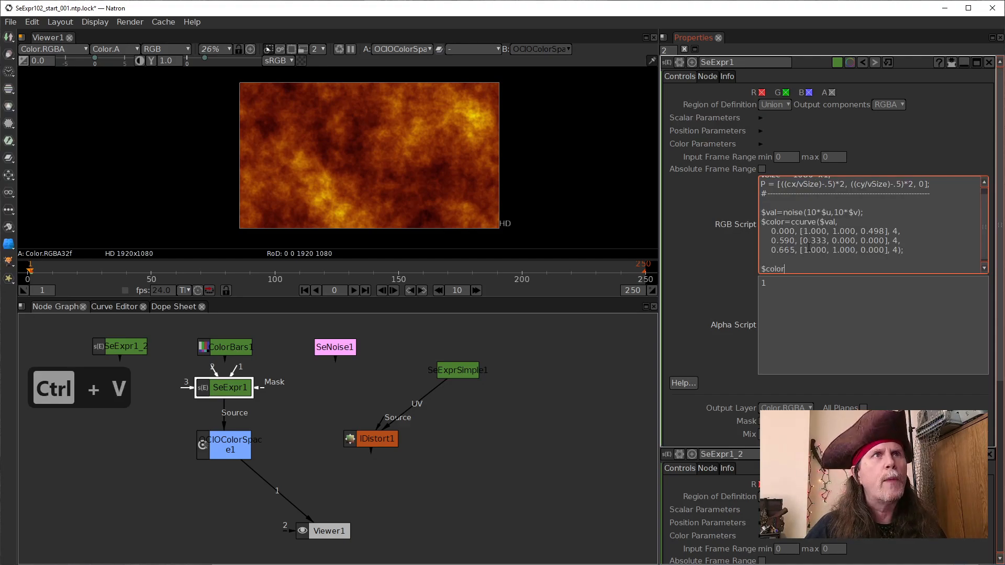
- Commit the pasted code in SeExpr1's RGB Script and examine its noise and ccurve function calls
left_click(450, 466)
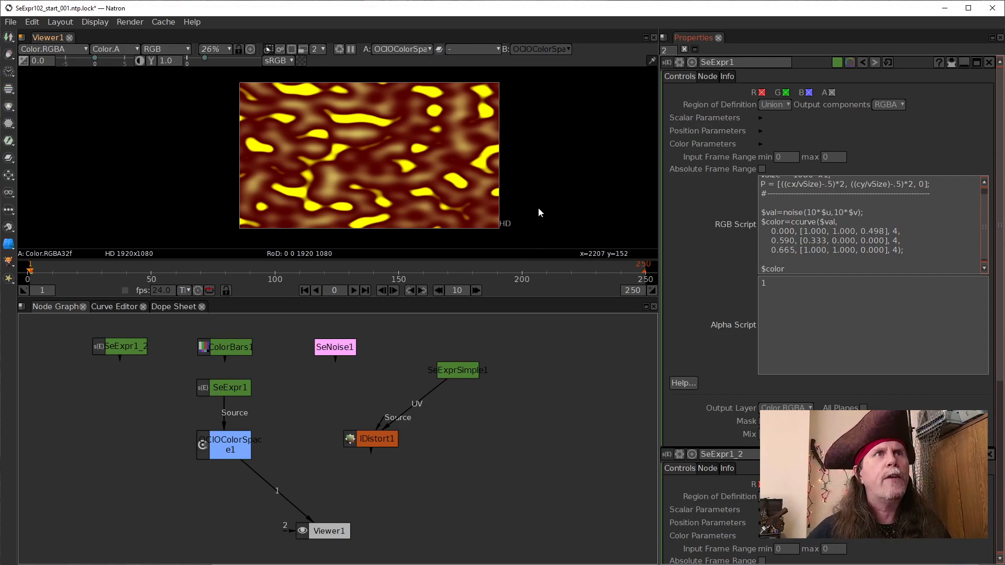
double_click(791, 213)
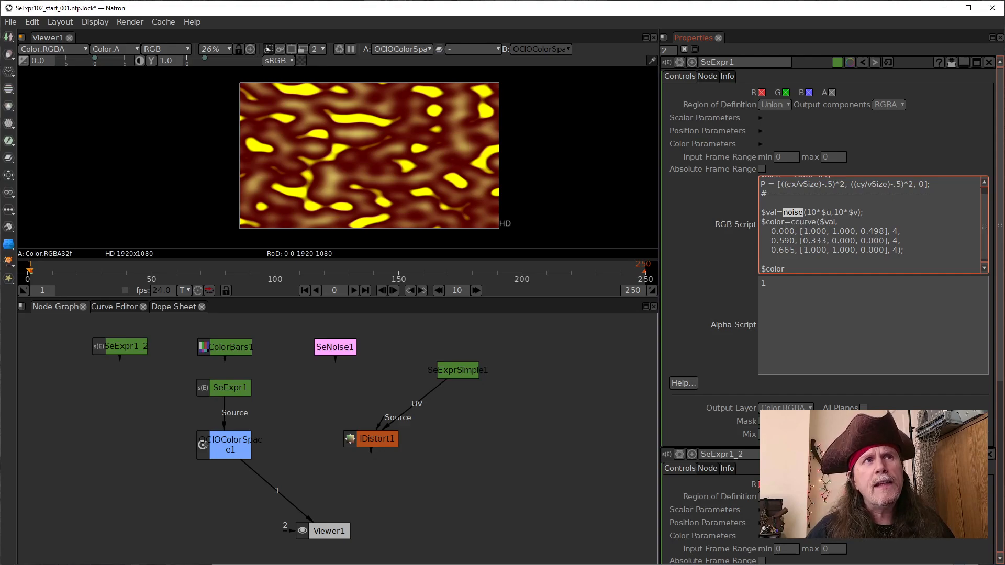
left_click(804, 222)
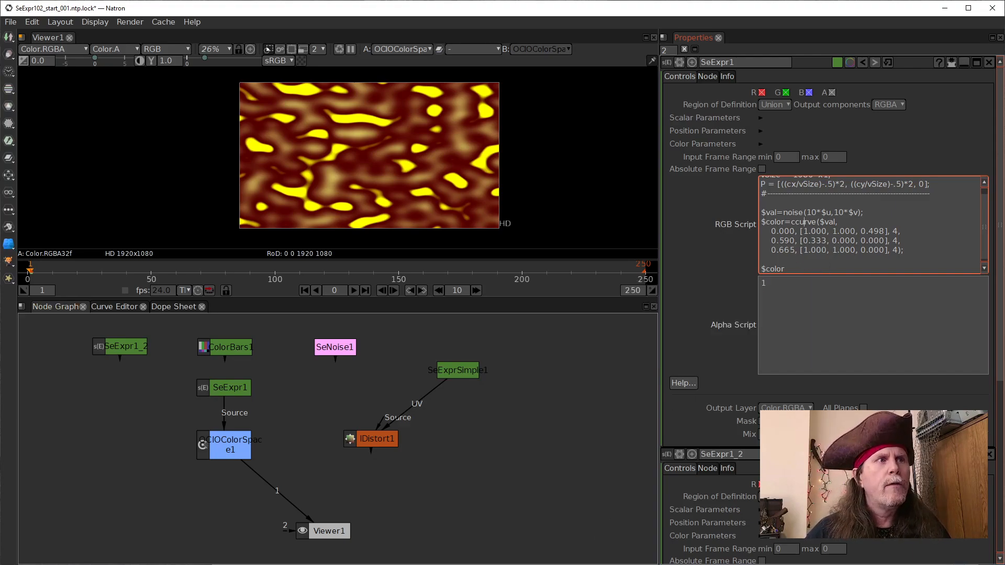
- Switch to the Expression Editor and move the color ramp's dark red stop to about 0.393 and its last yellow stop to about 0.707
mouse_move(500, 564)
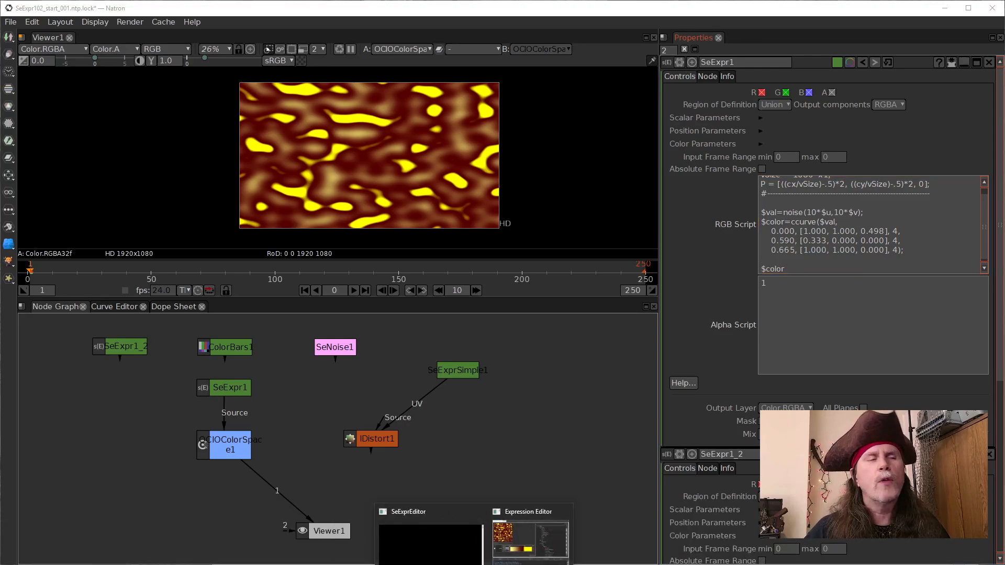
left_click(512, 558)
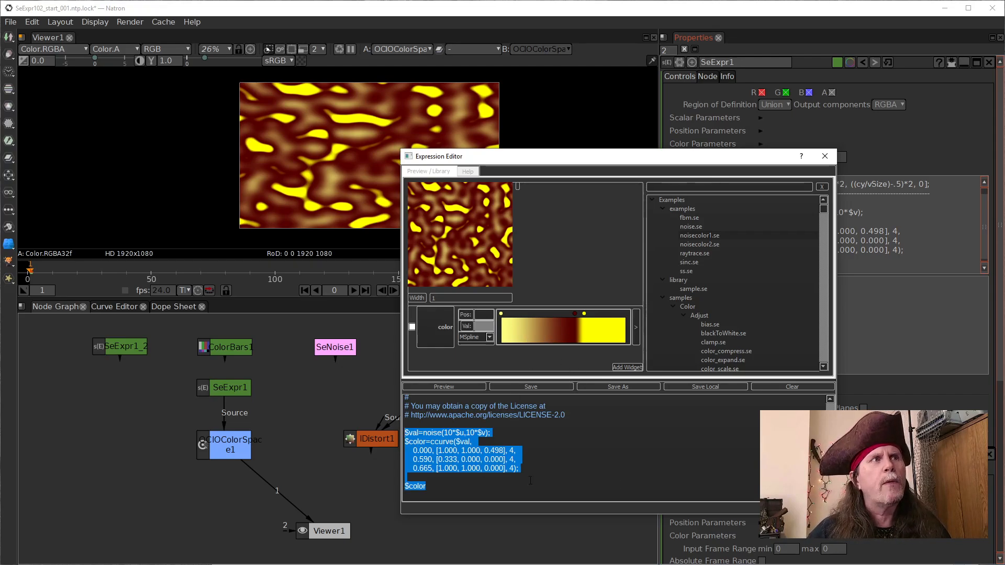
left_click(519, 459)
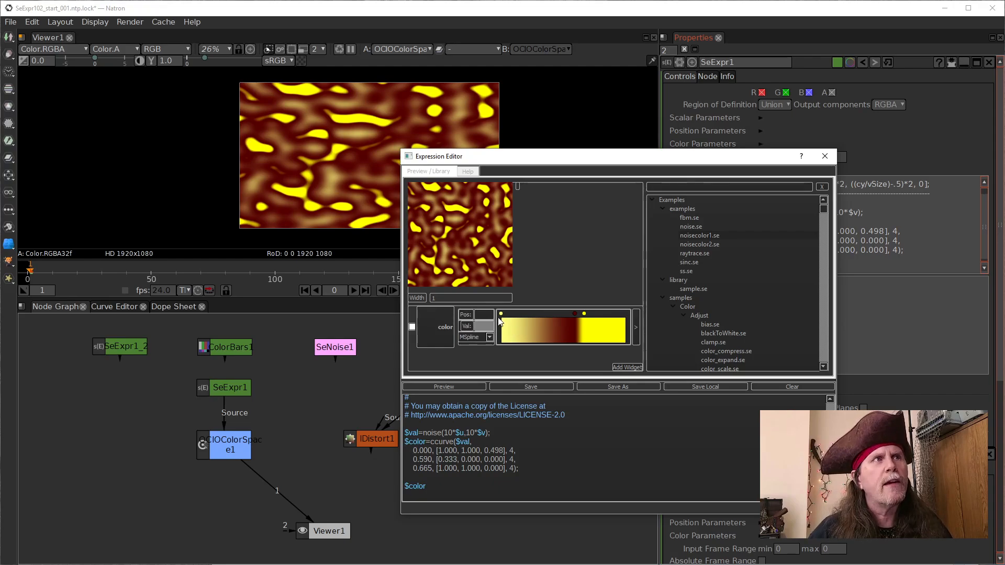
left_click_drag(501, 317, 481, 332)
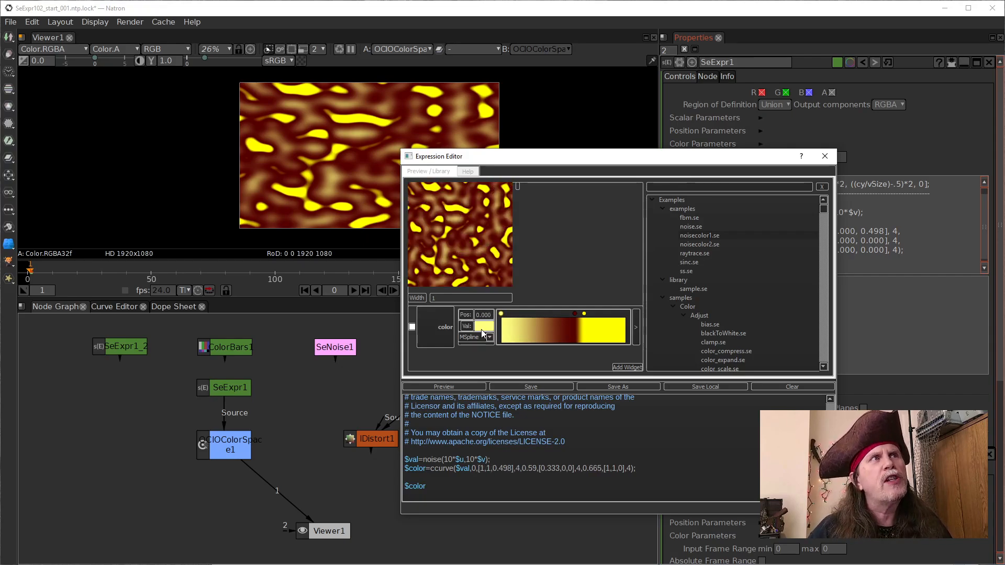
left_click_drag(584, 314, 551, 319)
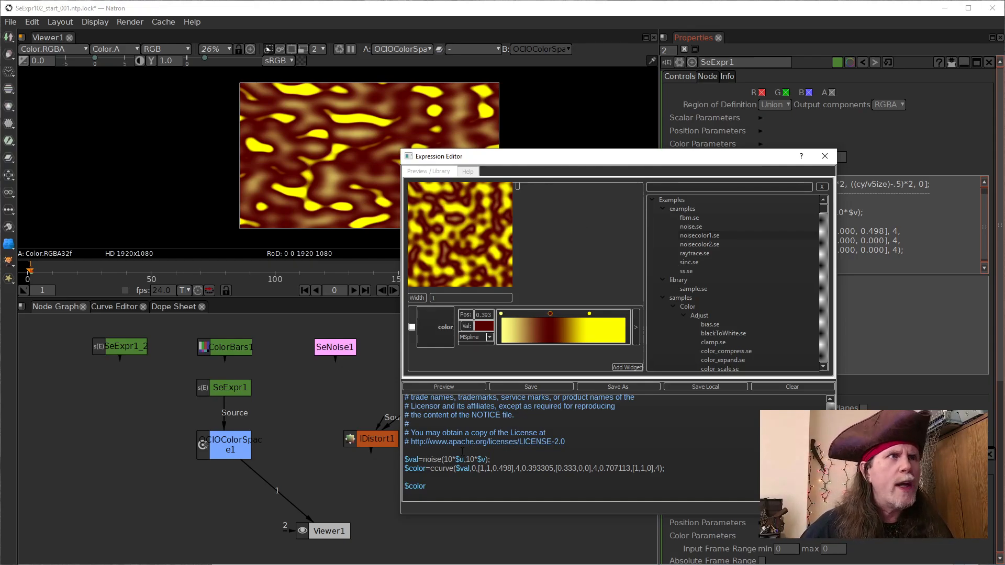
- Replace the noise function with fbm in the $val line and refresh the expression preview
double_click(430, 460)
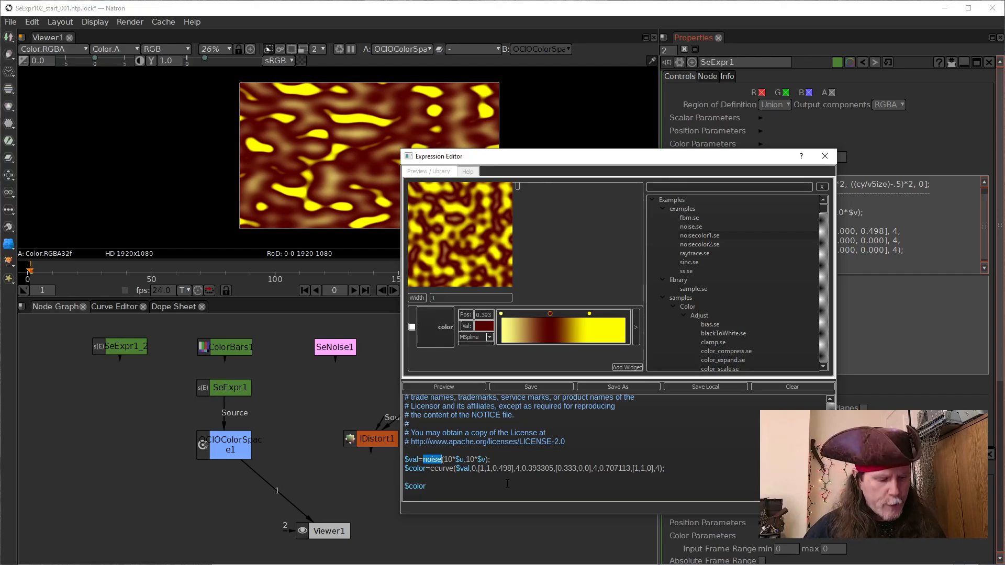
type("fb")
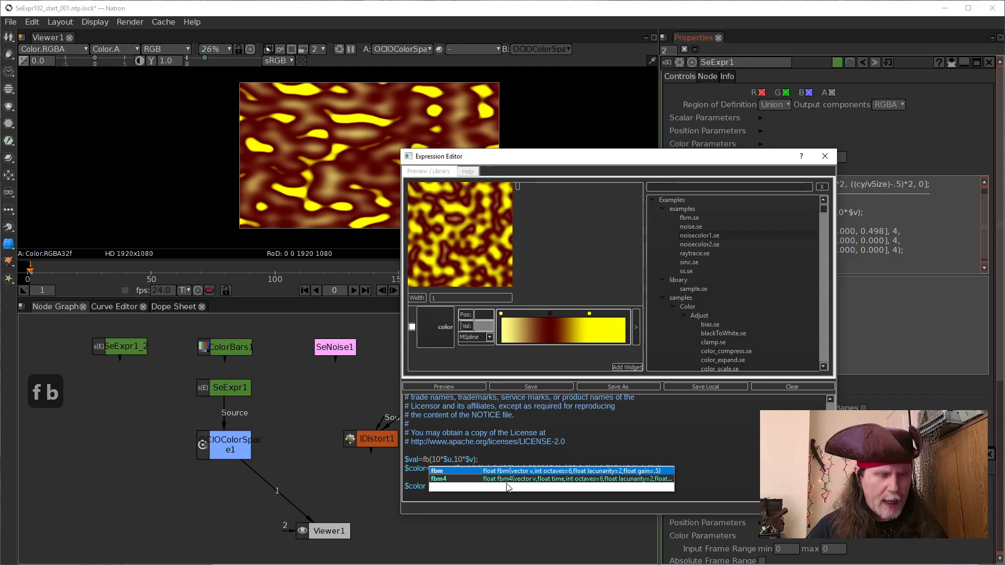
key("Return")
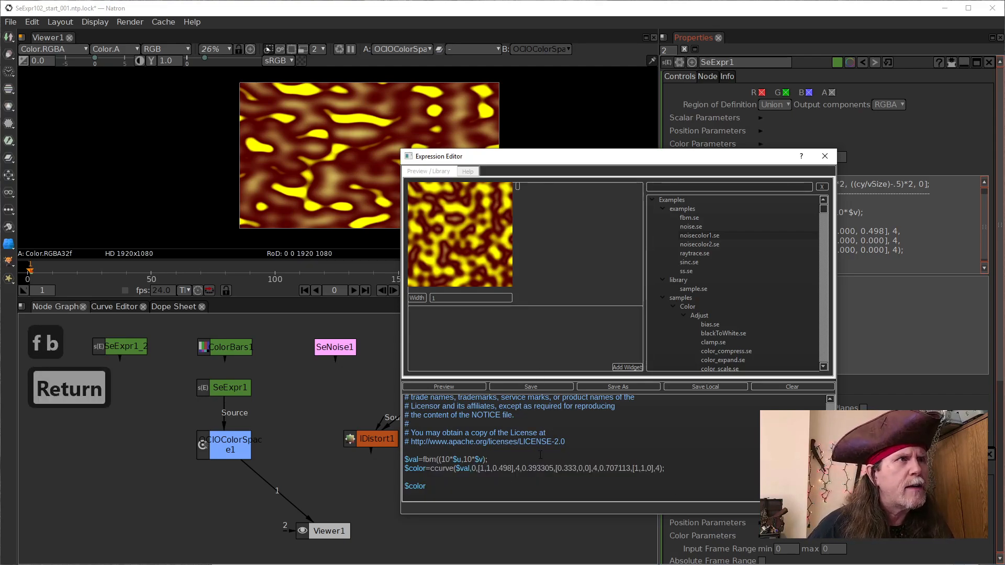
key("BackSpace")
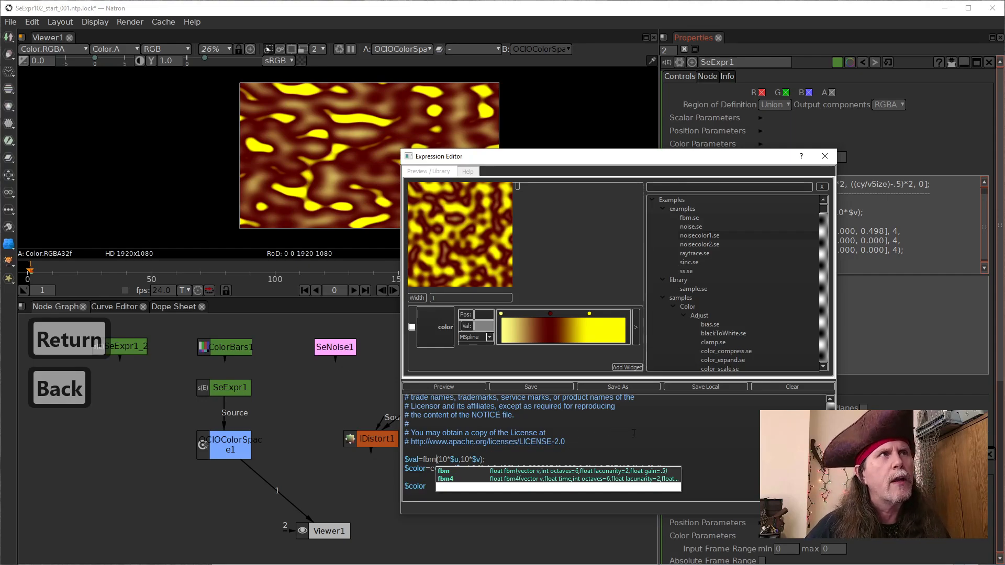
left_click(634, 434)
left_click(444, 387)
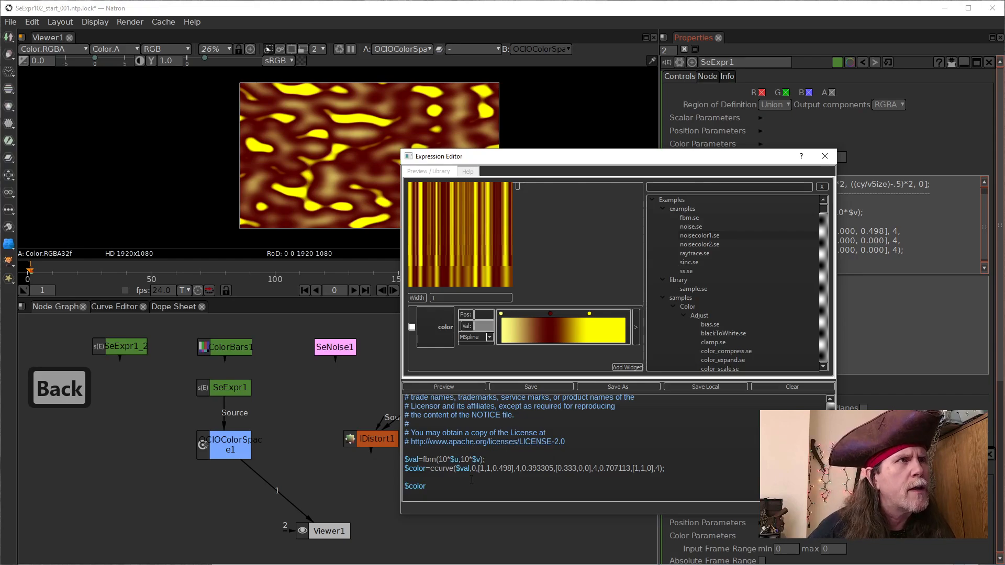
- Turn the fbm arguments into a three-component vector so the line reads $val=fbm([10*$u,10*$v,0]);
left_click(522, 458)
key("Left")
key("Left")
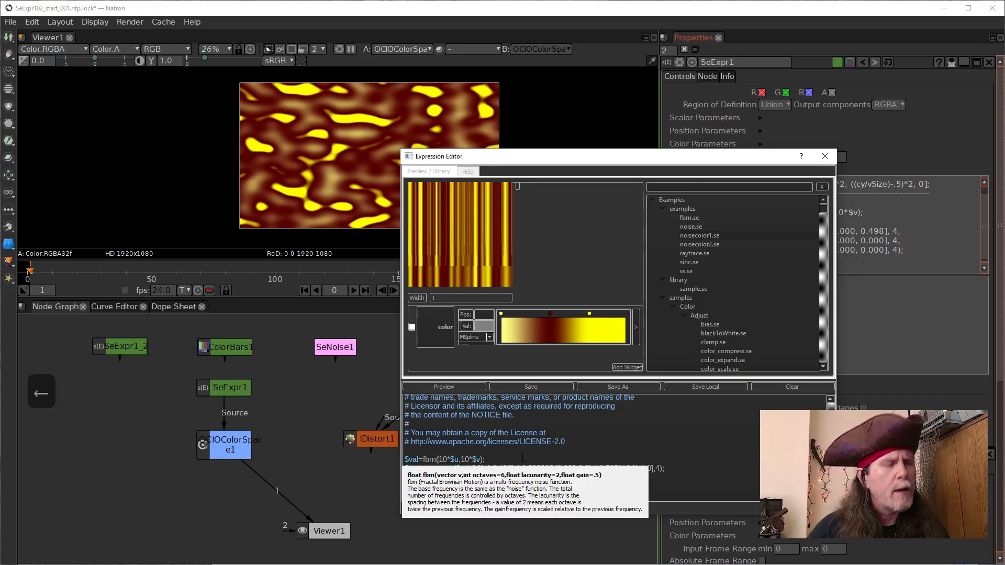
type("[")
key("Right")
key("Right")
key("Right")
key("Right")
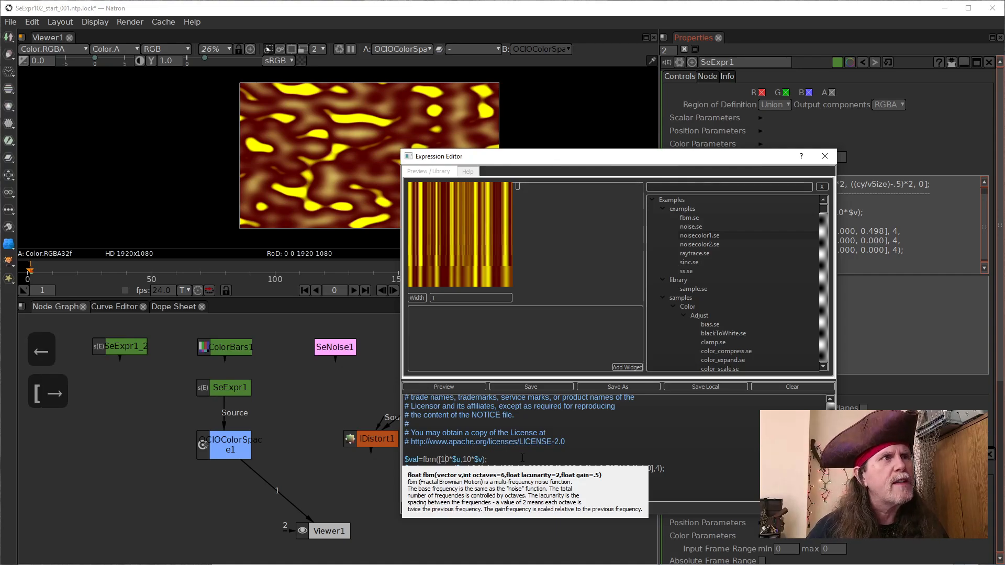
key("Right")
key("Right")
key("Right")
key("Right")
key("Right")
key("Right")
key("Right")
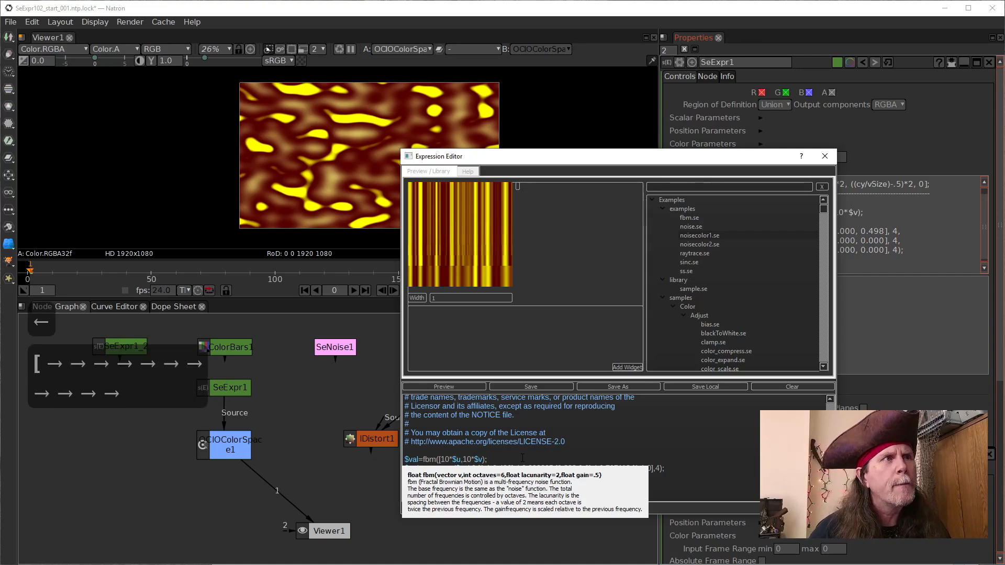
type(",0")
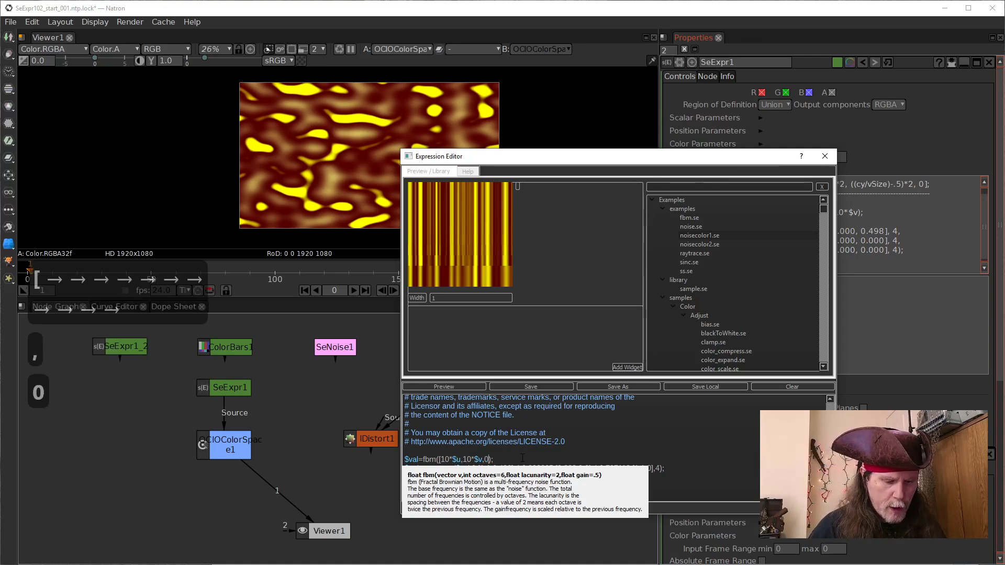
type("]")
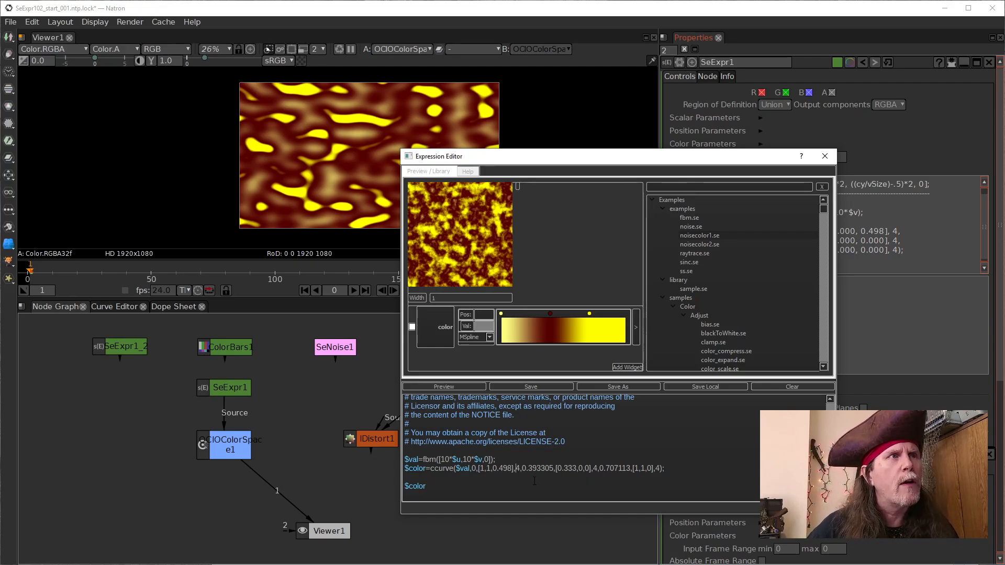
- Examine the ccurve function's syntax and the arguments of the ramp's first control point in the $color line
key("Left")
key("Left")
key("Left")
key("Left")
key("Left")
key("Left")
key("Left")
key("Left")
key("Left")
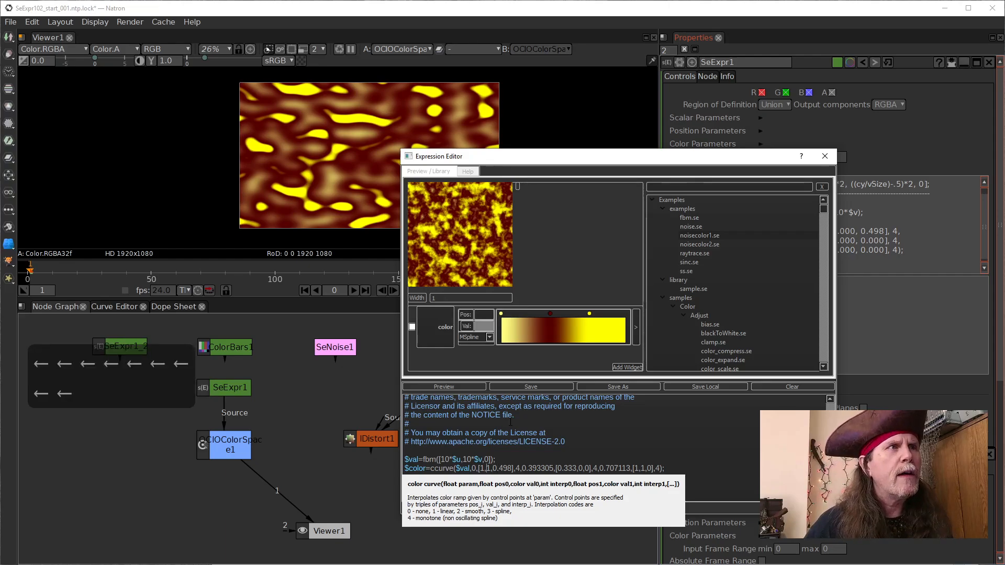
key("Left")
key("Left")
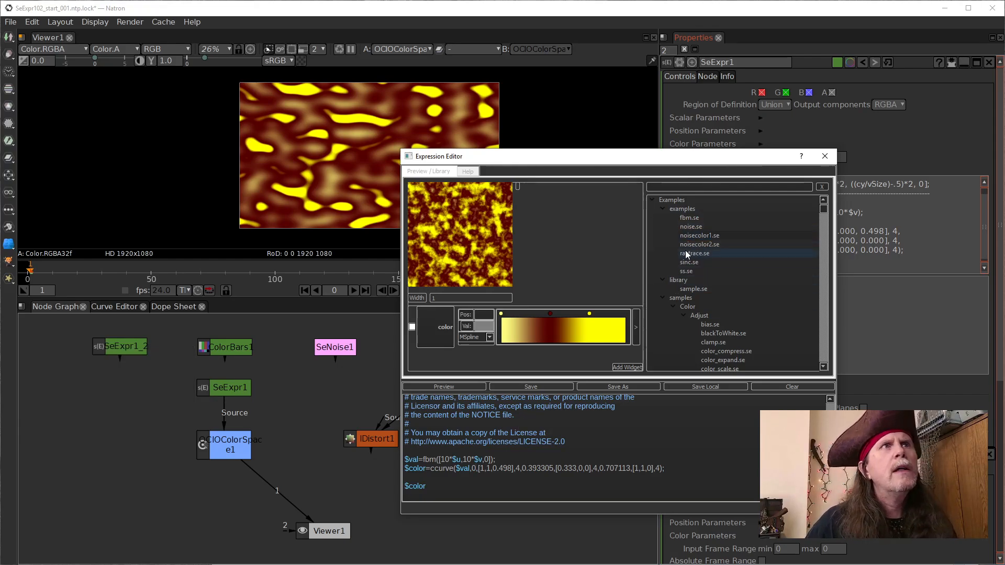
- Move the Expression Editor clear of Natron's RGB Script and adjust the ramp's last yellow stop to about 0.753, then about 0.703
mouse_move(589, 314)
left_mouse_down()
mouse_move(606, 315)
mouse_move(596, 314)
left_mouse_up()
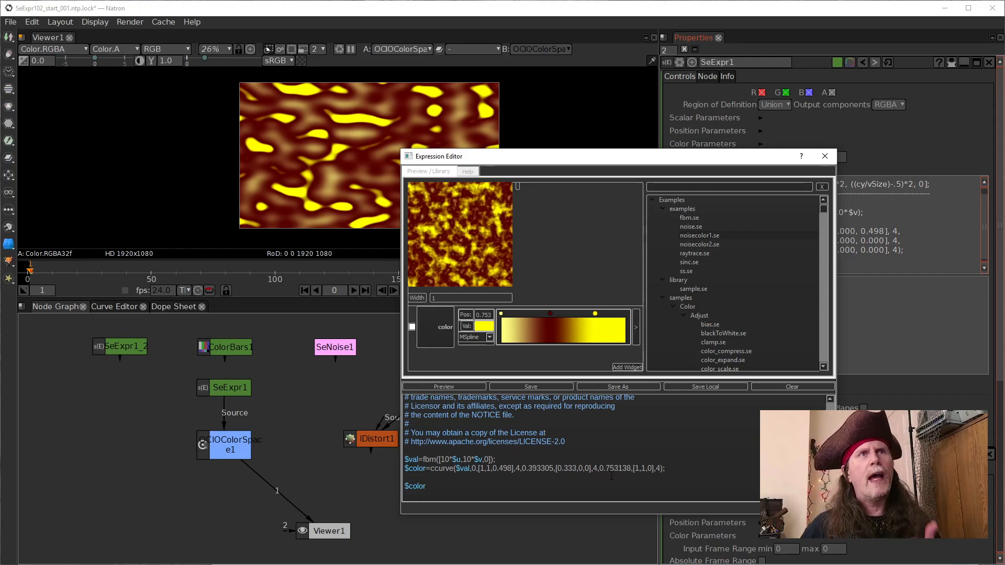
left_click_drag(733, 156, 529, 121)
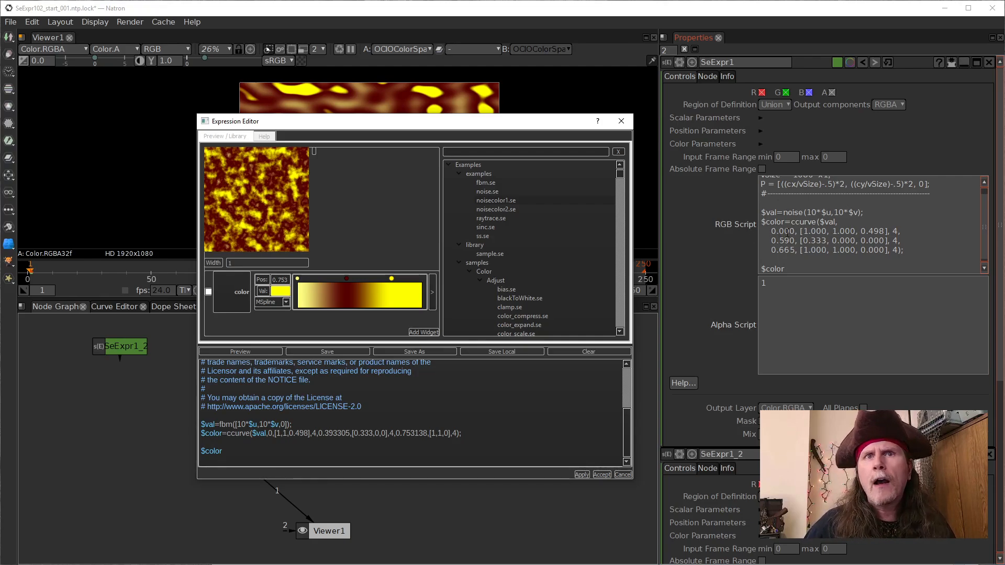
mouse_move(391, 279)
left_mouse_down()
mouse_move(366, 279)
mouse_move(386, 279)
left_mouse_up()
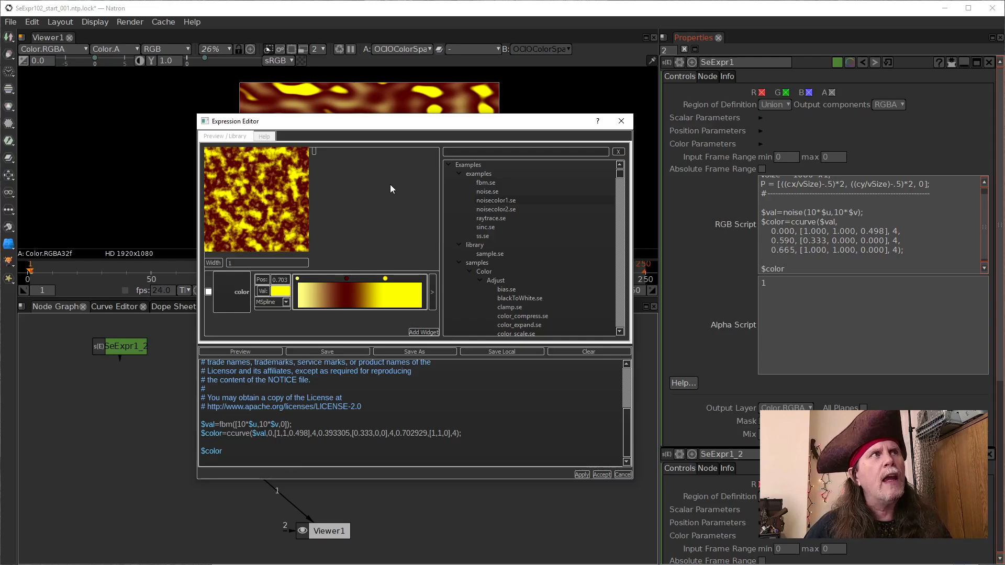
- Set the color ramp's dark red stop position to 0.59 and its last yellow stop position to 0.665
left_click(301, 288)
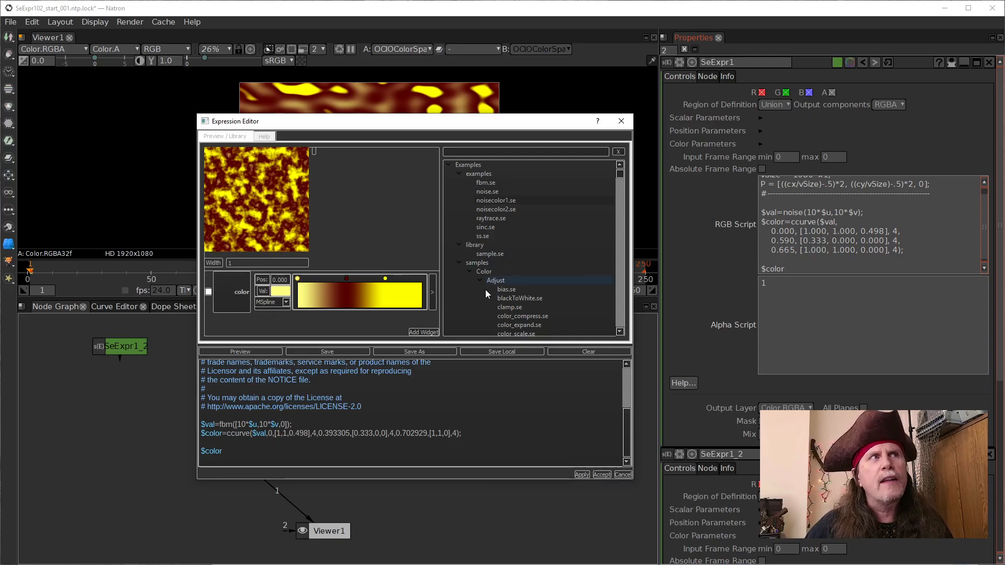
left_click(346, 278)
double_click(279, 280)
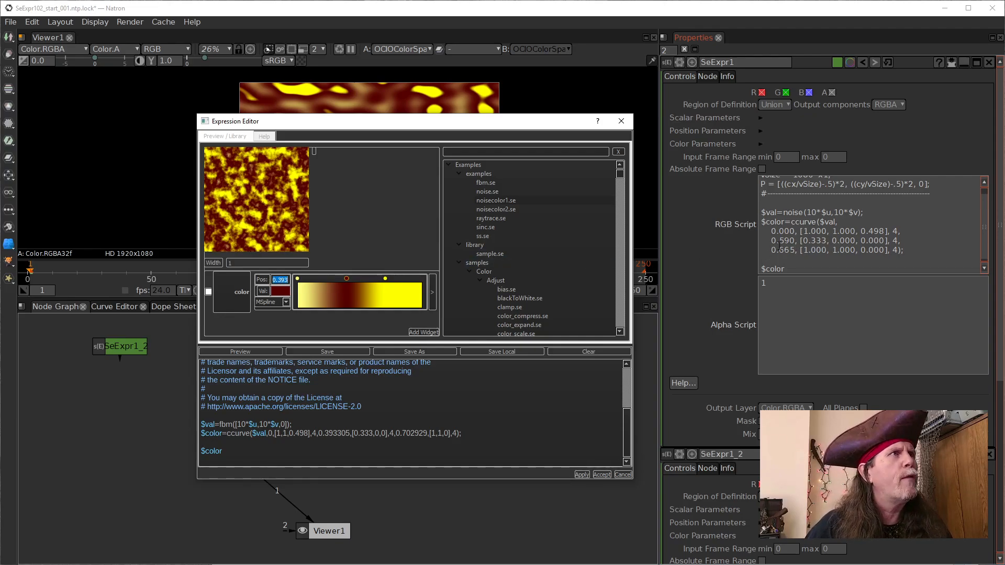
type(".59")
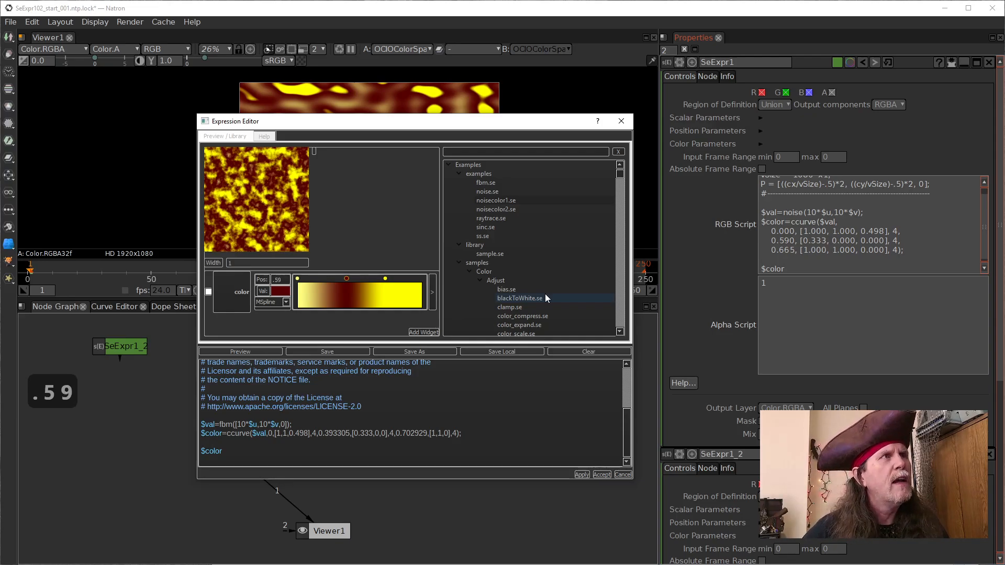
key("Return")
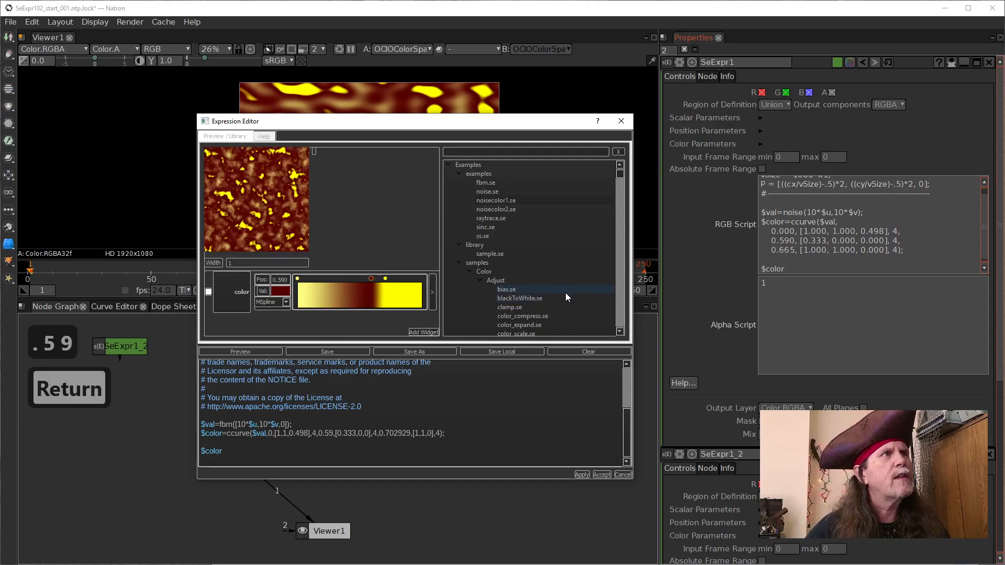
left_click(385, 280)
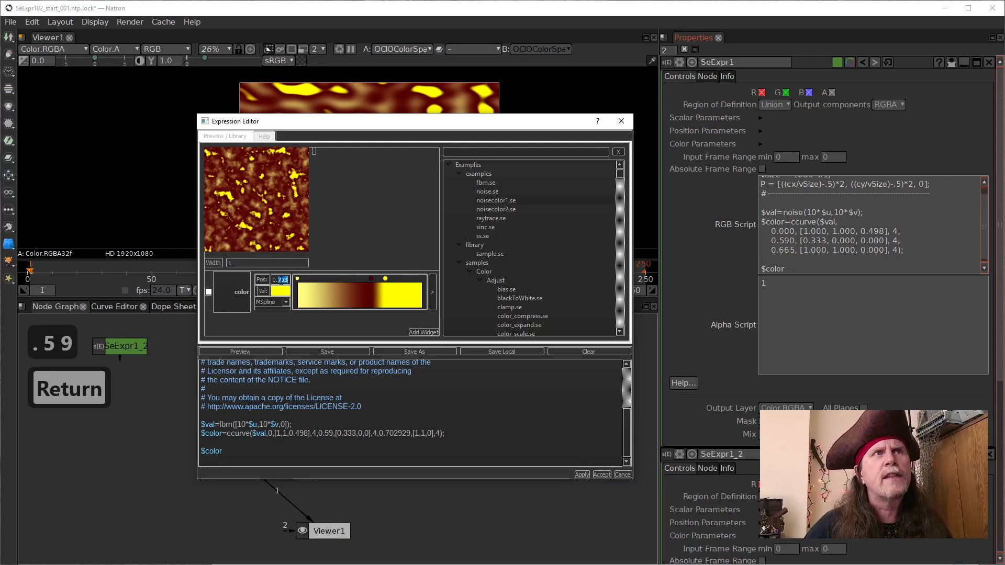
triple_click(281, 280)
type(".665")
key("Return")
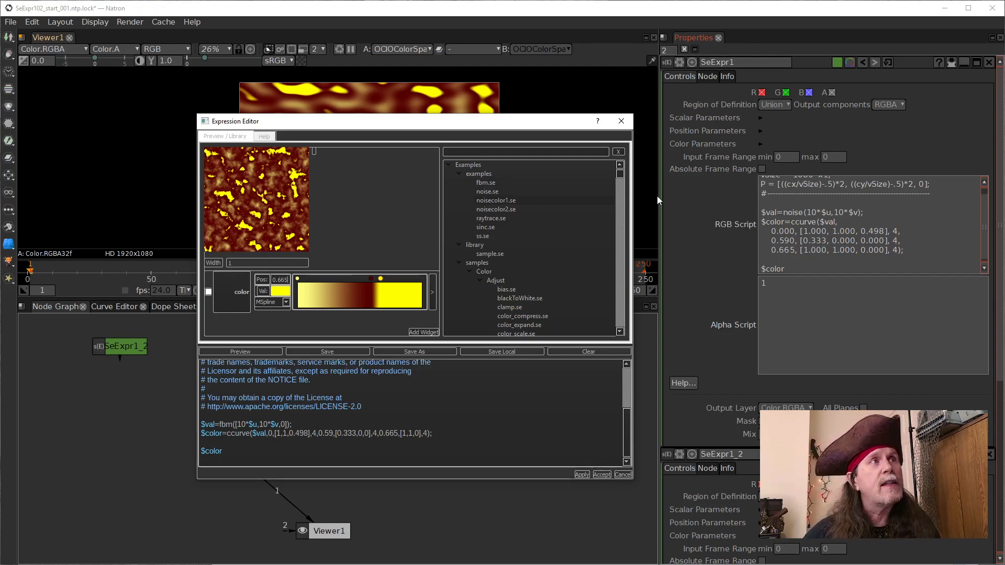
- Shift the color ramp's last yellow stop to about 0.854 and its dark red stop to about 0.607
left_click_drag(381, 279, 404, 280)
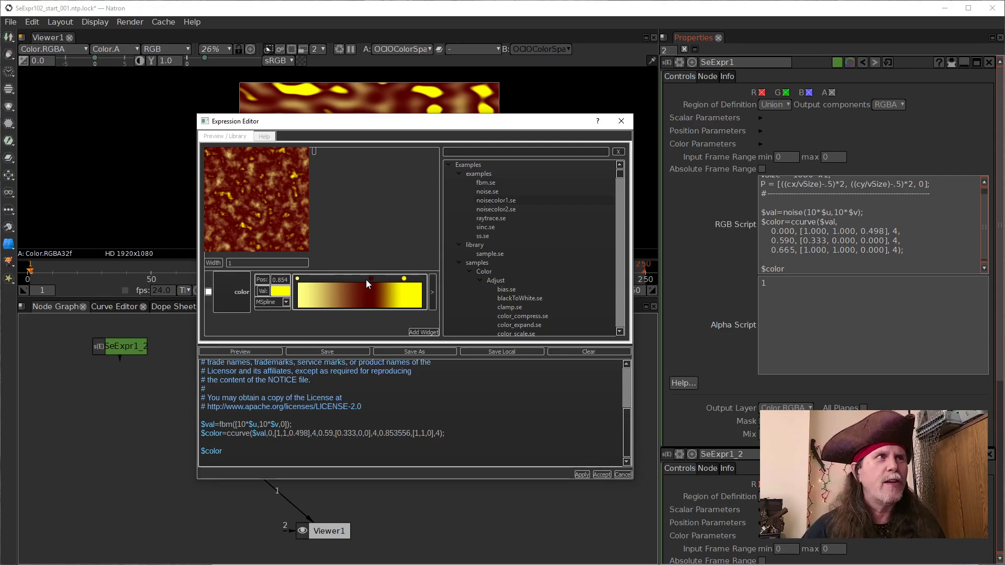
left_click_drag(370, 279, 373, 278)
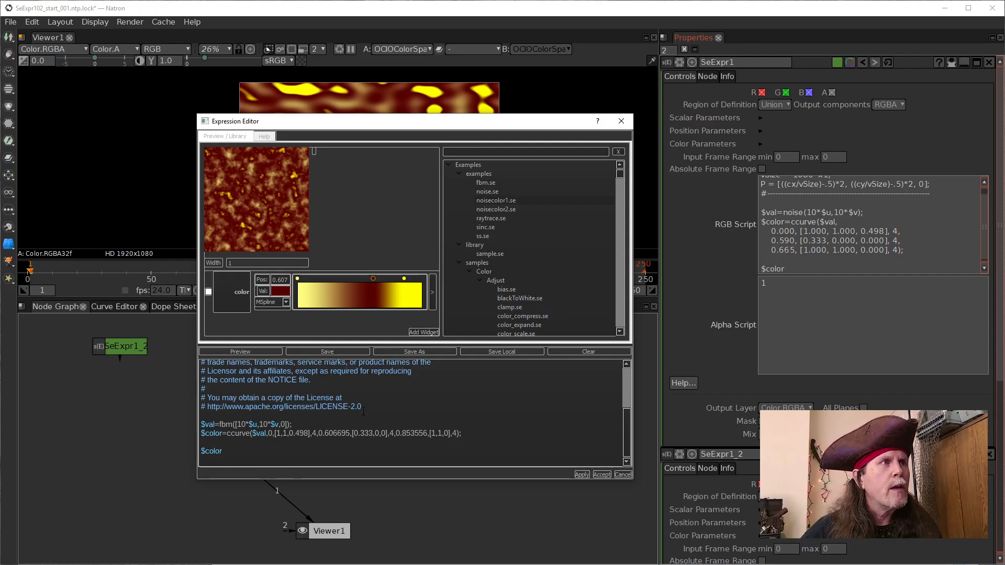
- Select the ramp's first pale yellow stop and examine the matching position and color values in the ccurve line
left_click(299, 281)
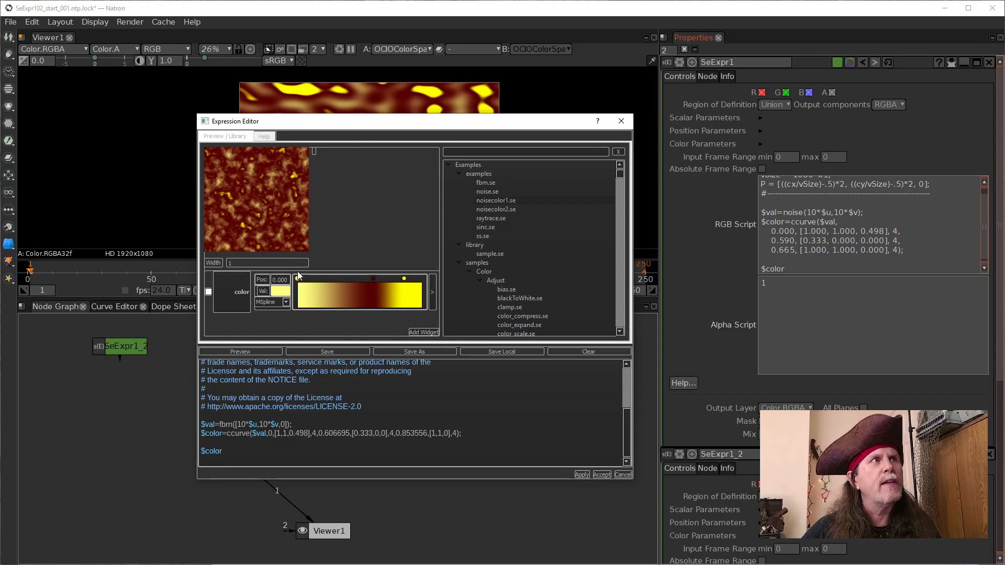
mouse_move(297, 278)
left_mouse_down()
mouse_move(318, 279)
mouse_move(296, 282)
left_mouse_up()
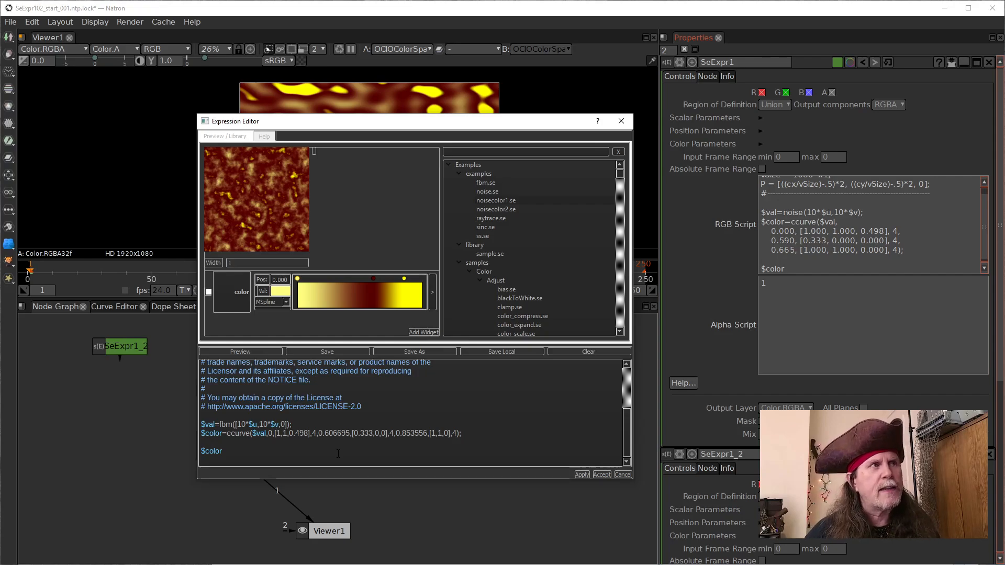
key("Right")
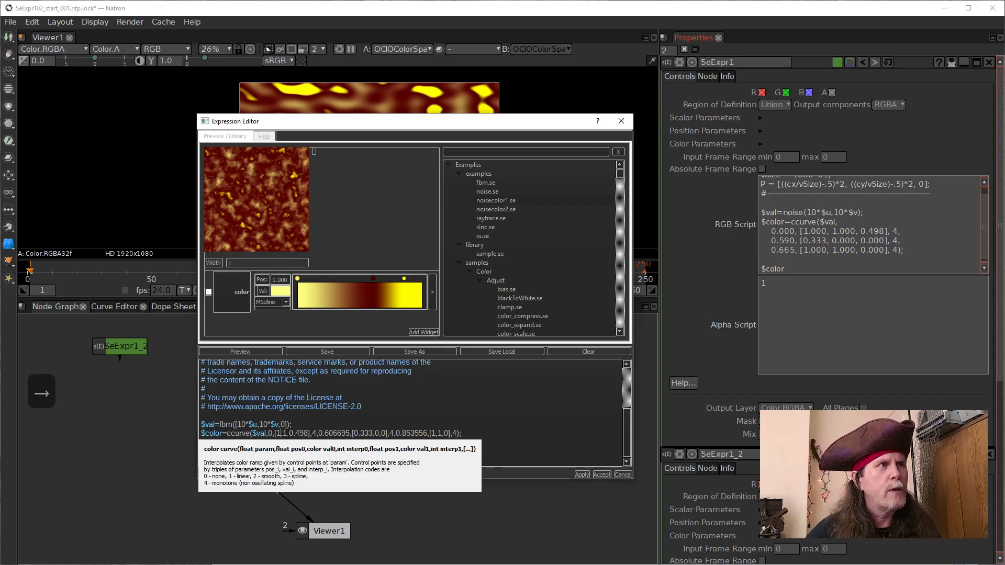
left_click(281, 433)
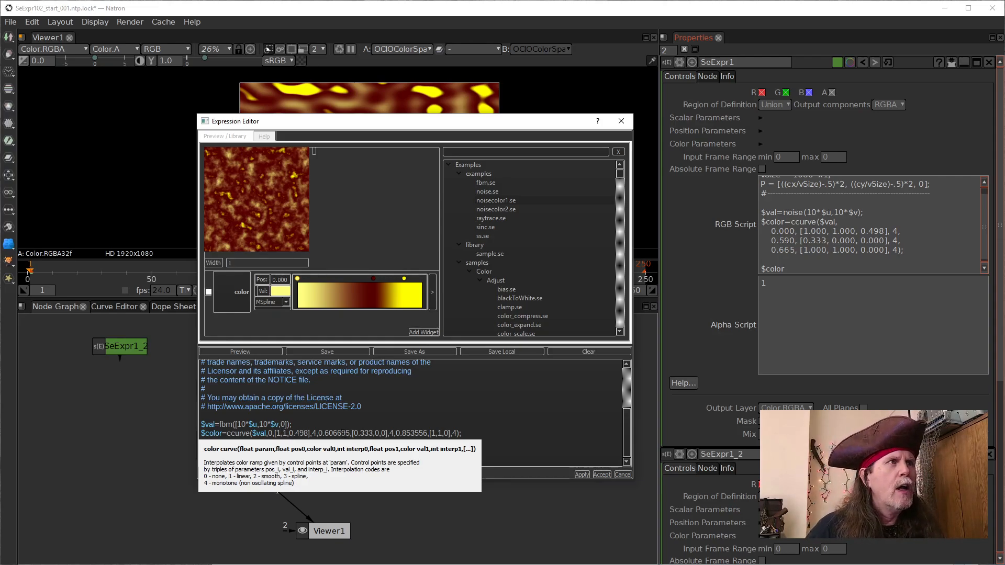
- Set the blue component of the first stop in the ccurve line to 0.07
key("Right")
key("Right")
key("Right")
key("Right")
key("Right")
key("Right")
key("Right")
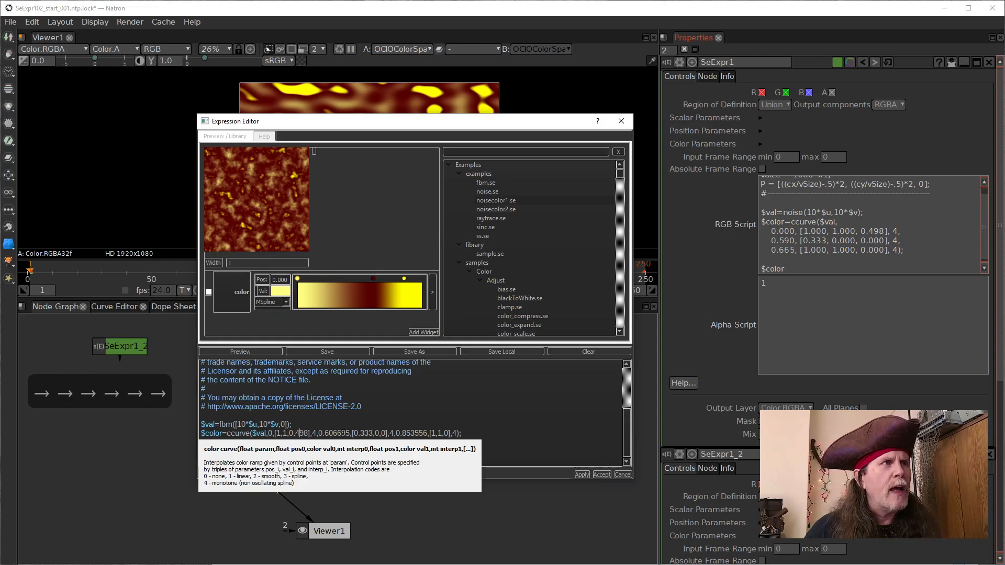
key("ctrl+shift+Right")
key("ctrl+shift+Left")
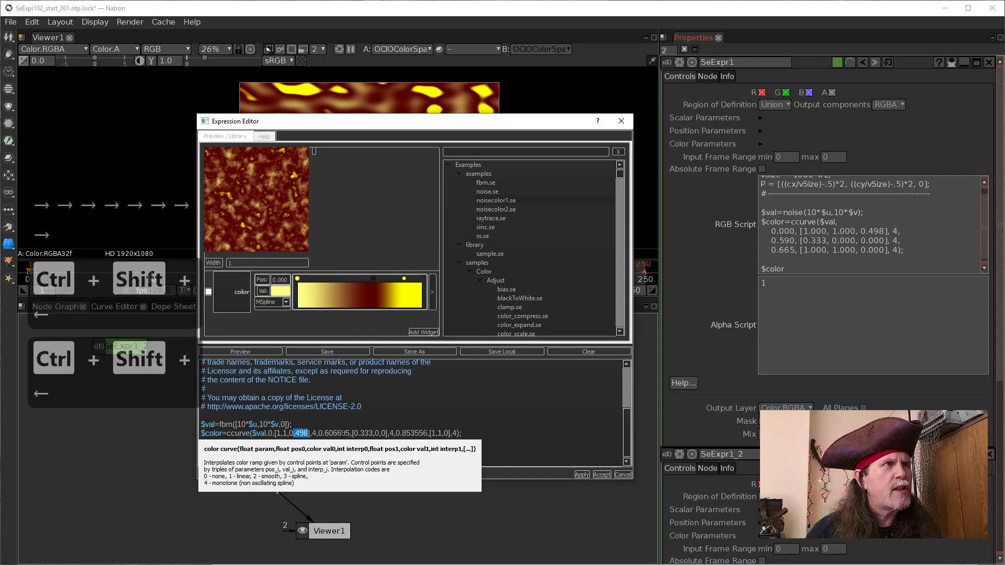
key("ctrl+shift+Left")
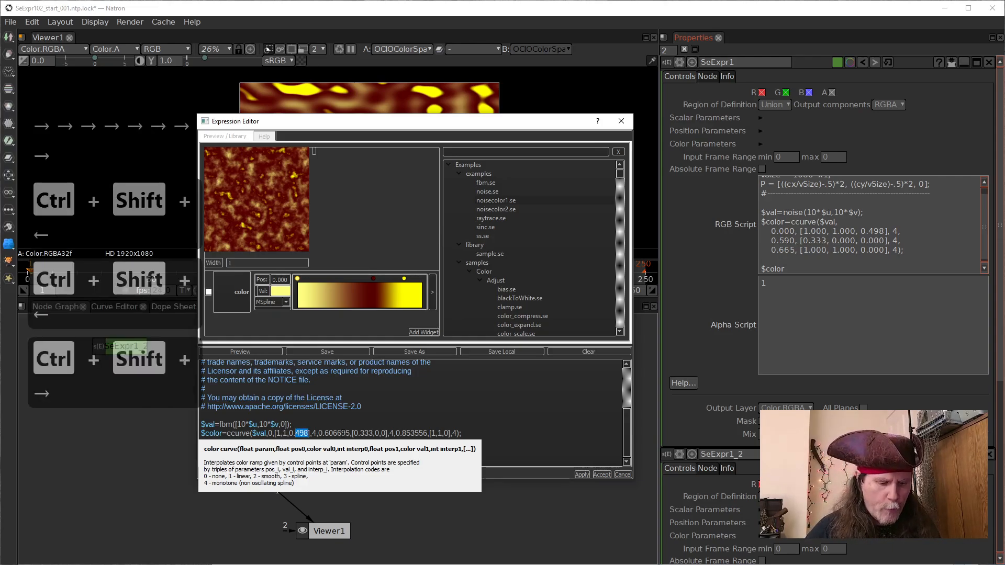
type("07")
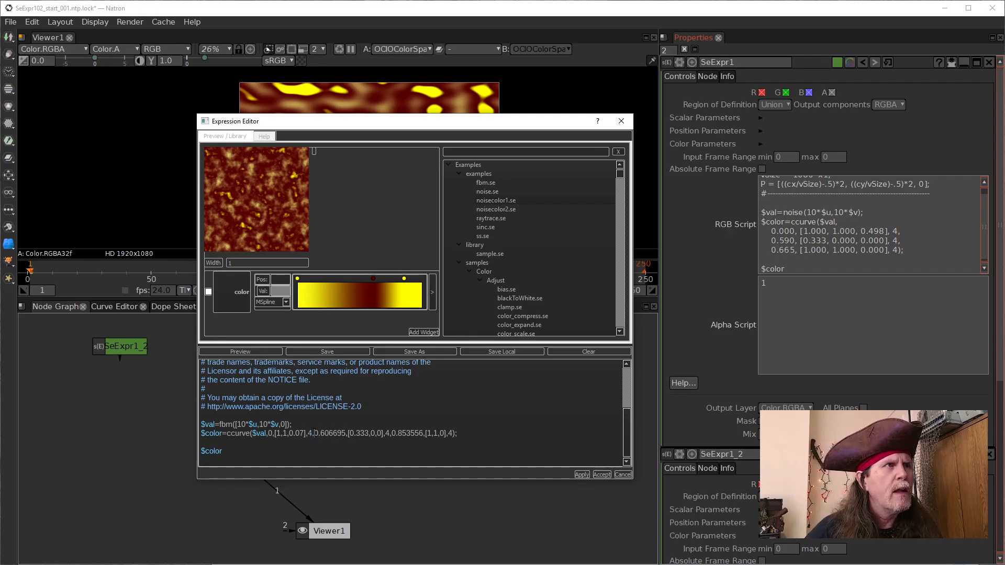
- Split the ccurve call in the Expression Editor so each control point sits on its own line
key("Return")
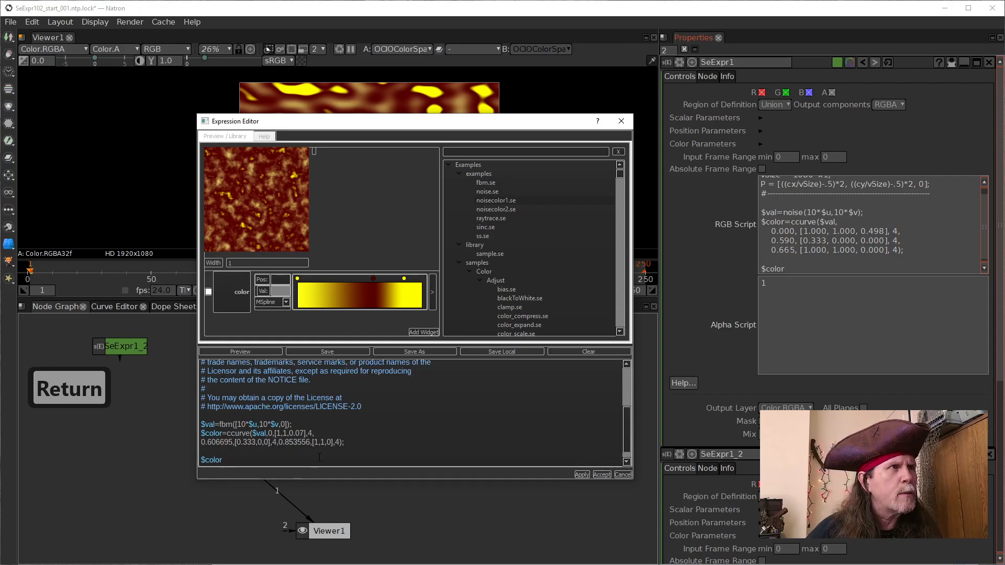
key("Return")
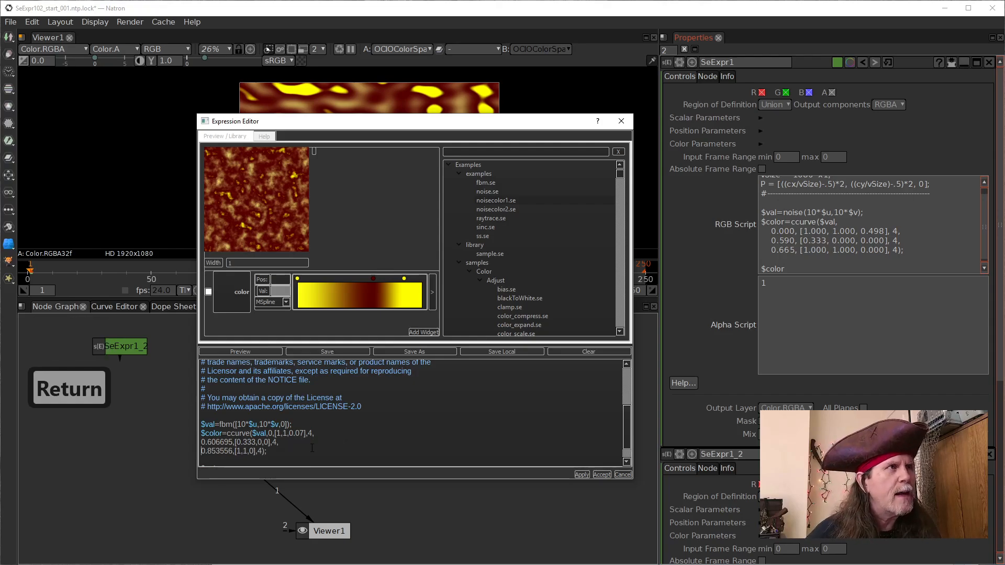
left_click(267, 434)
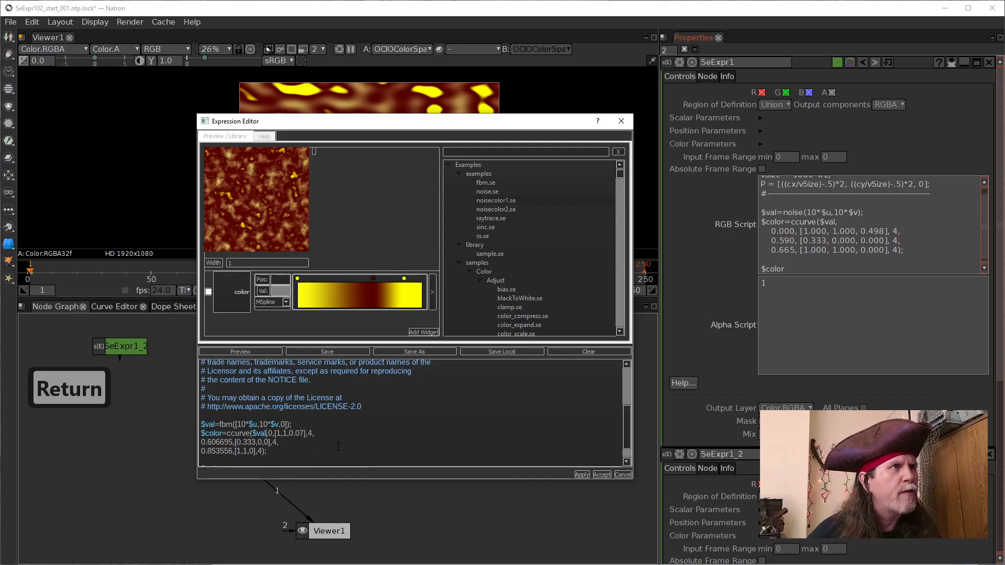
key("Right")
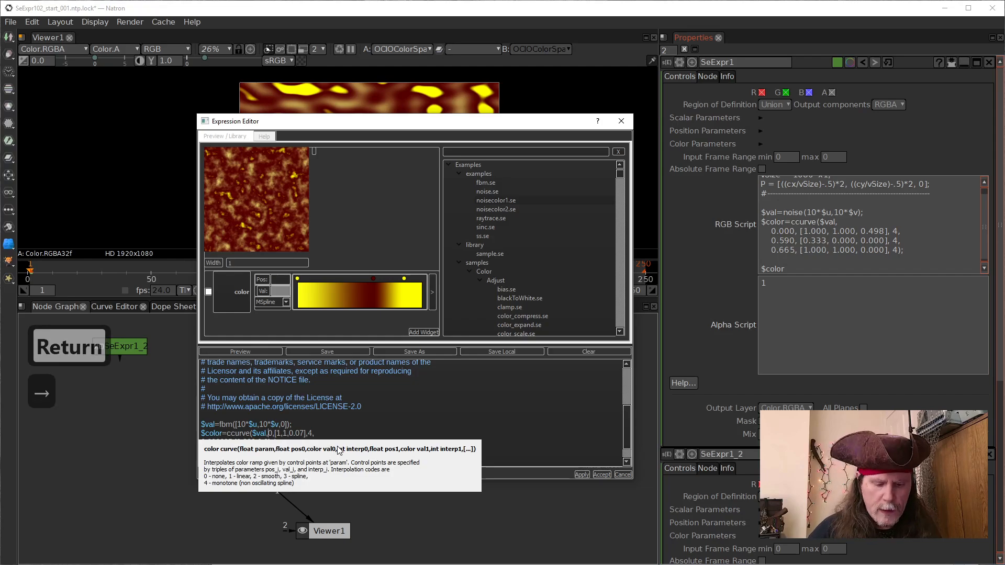
key("Return")
scroll(222, 433, "down", 1)
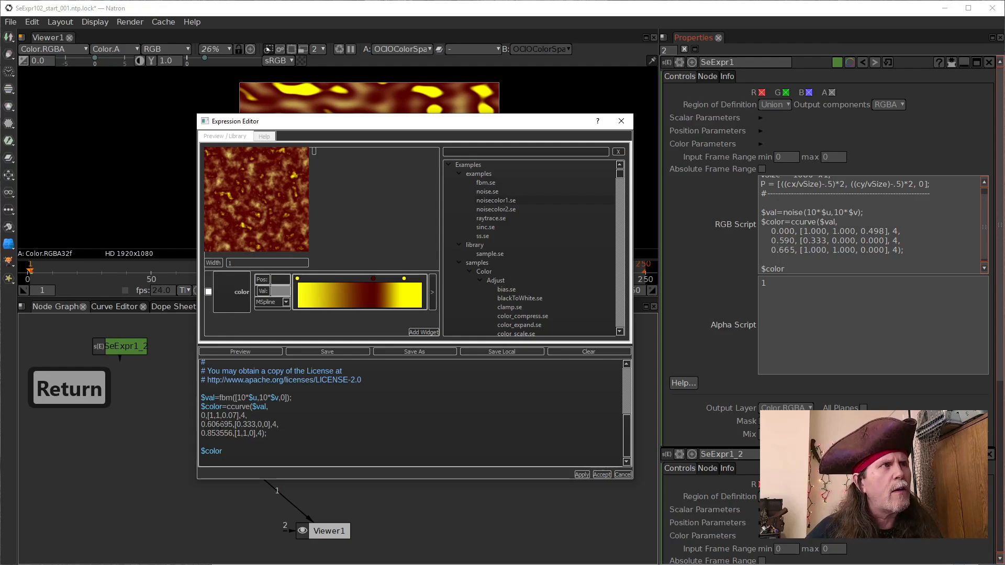
- Change the color of the ramp's dark red middle stop to bright red
double_click(245, 424)
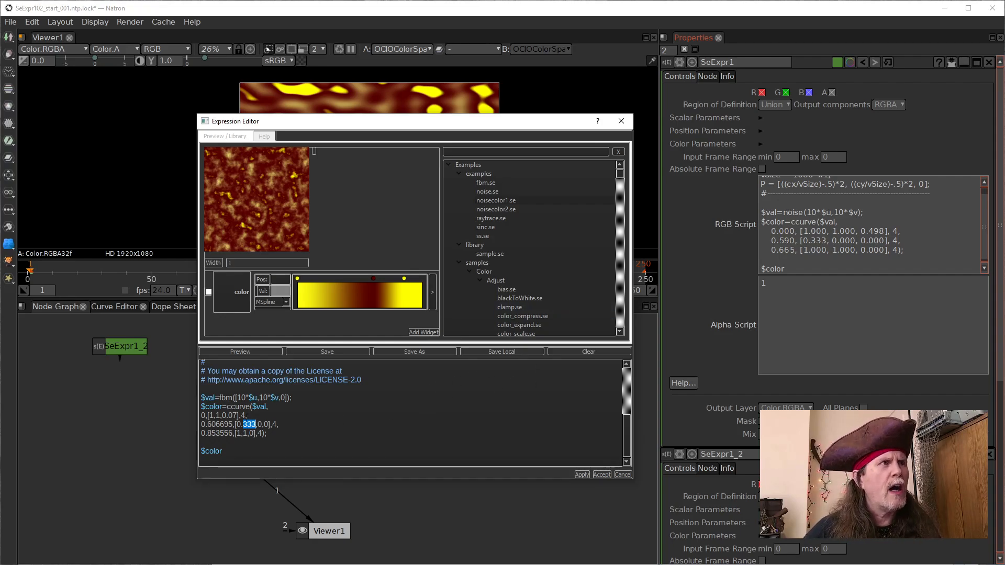
left_click(373, 279)
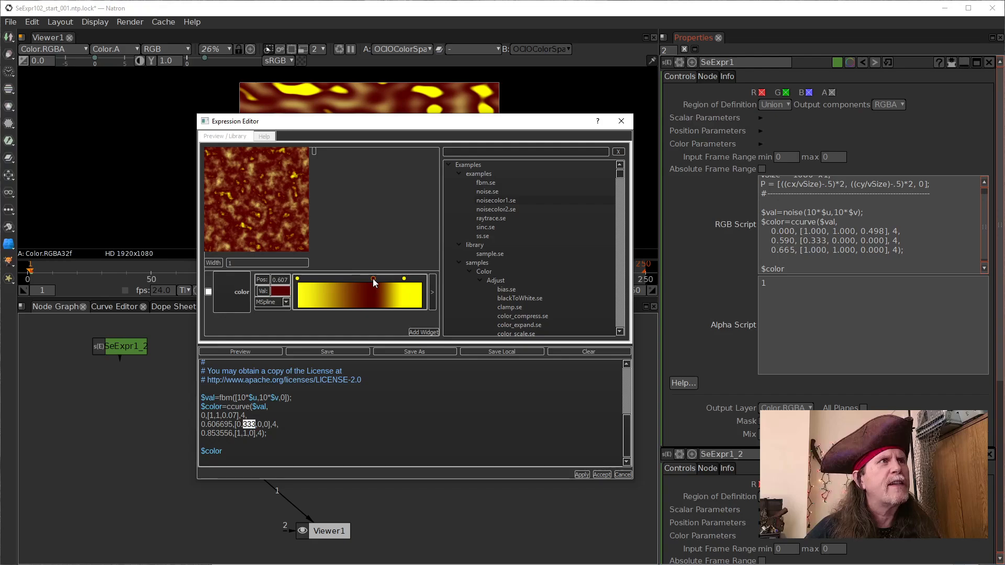
left_click(281, 293)
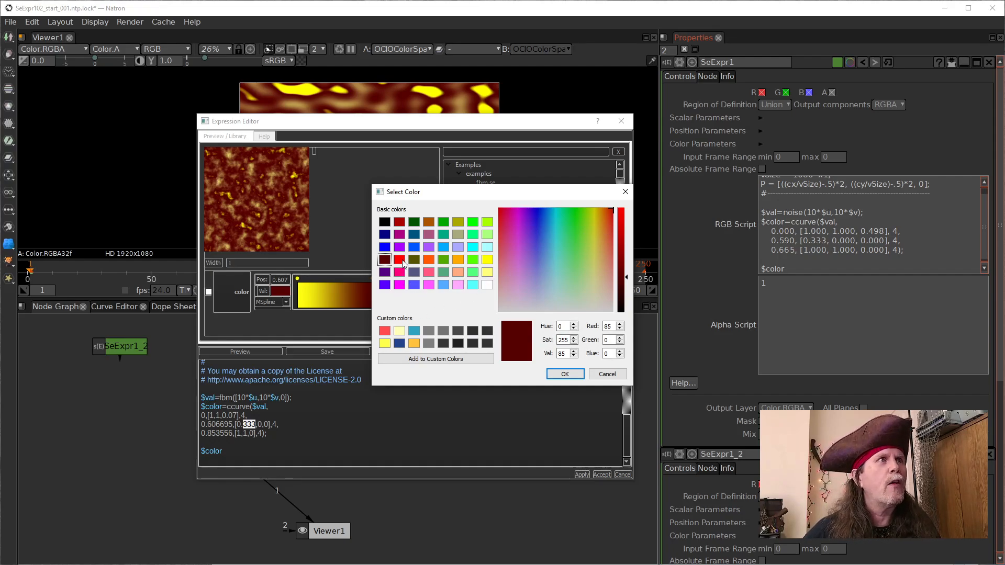
key("Right")
left_click(565, 373)
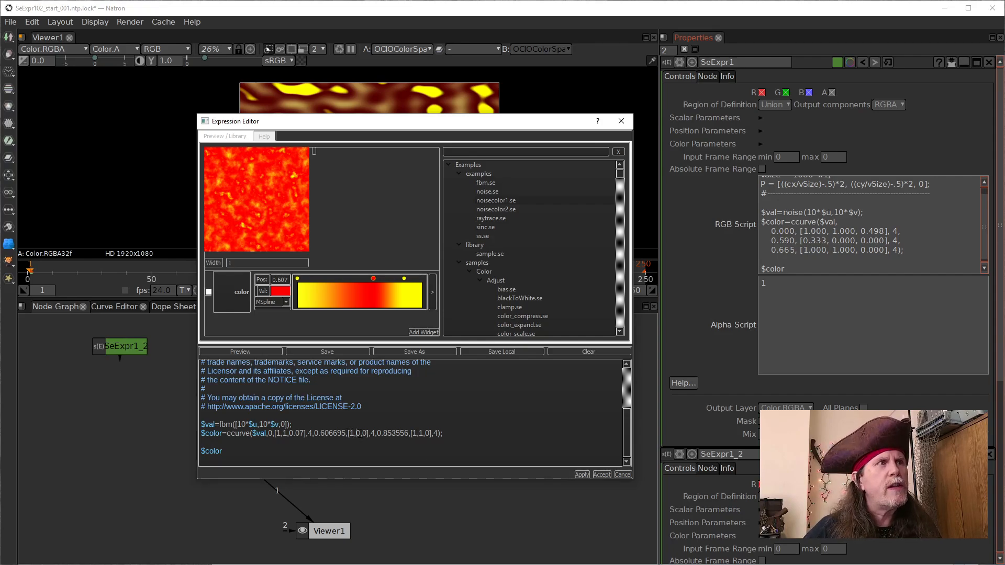
- Set the red stop's green and blue components in the ccurve line to 0.07 each
mouse_move(406, 444)
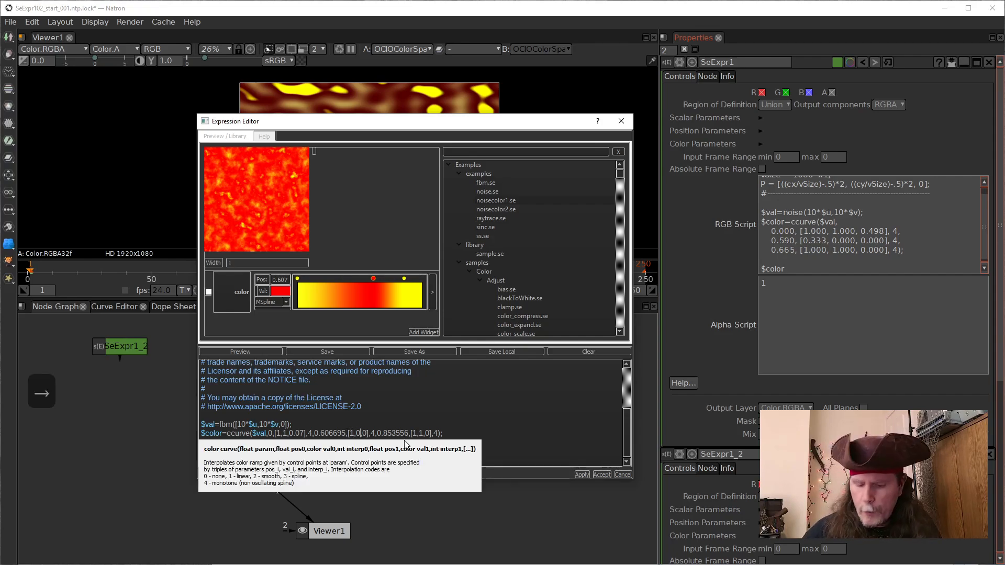
type(".07")
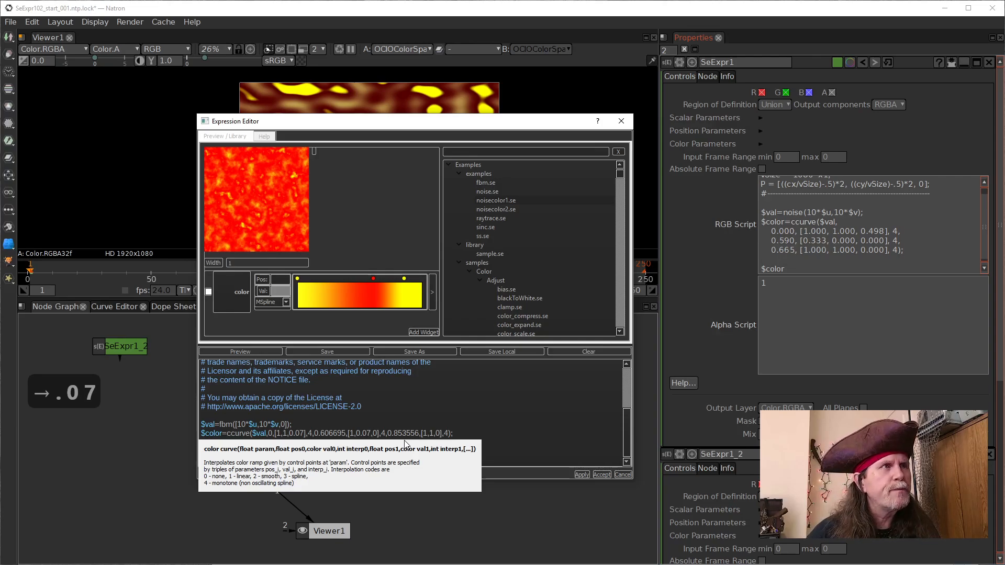
key("Right")
key("Right")
type(".07")
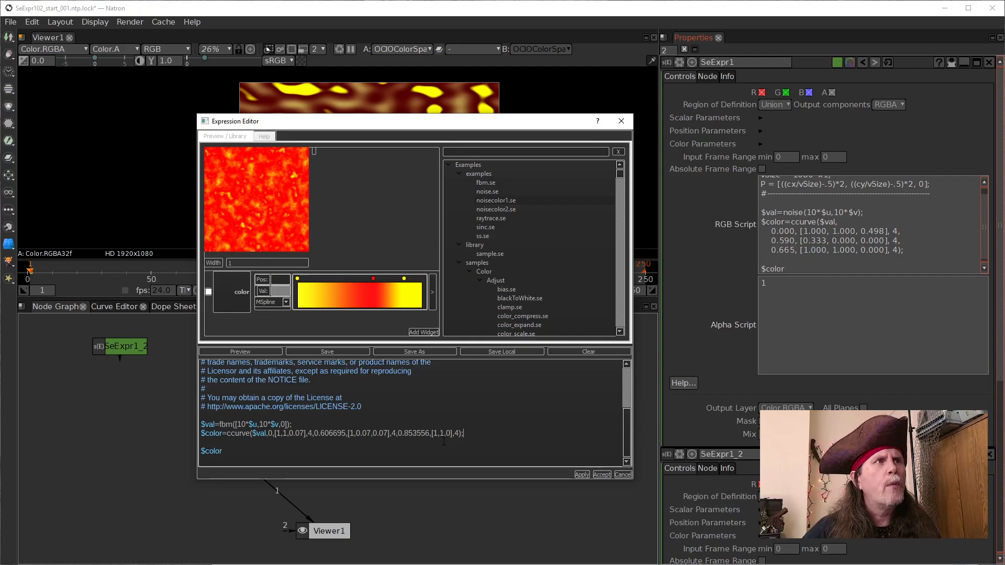
- Make the ramp's last yellow stop black and reposition the three stops to about 0.151, 0.506 and 0.774
left_click(403, 280)
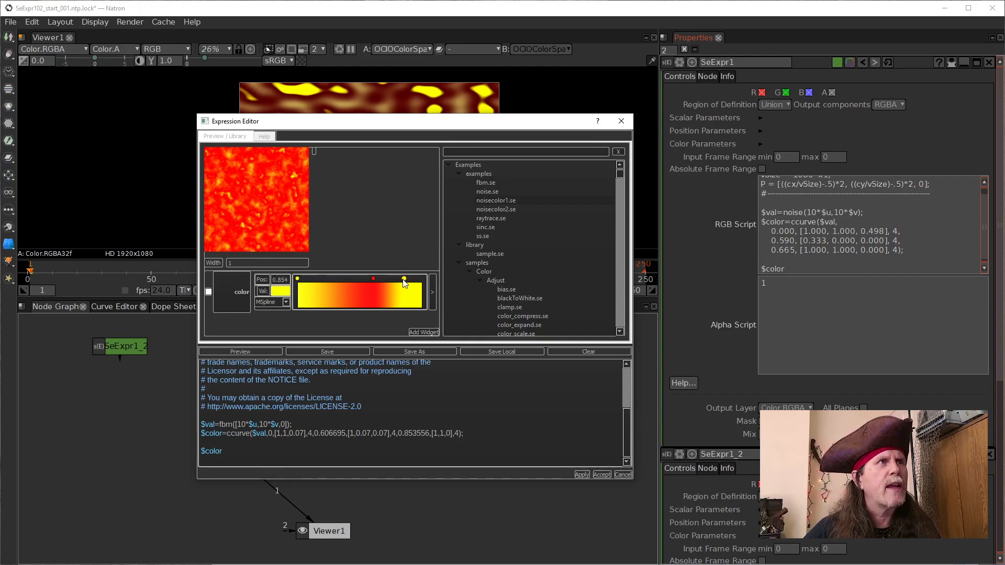
left_click(282, 292)
left_click(384, 221)
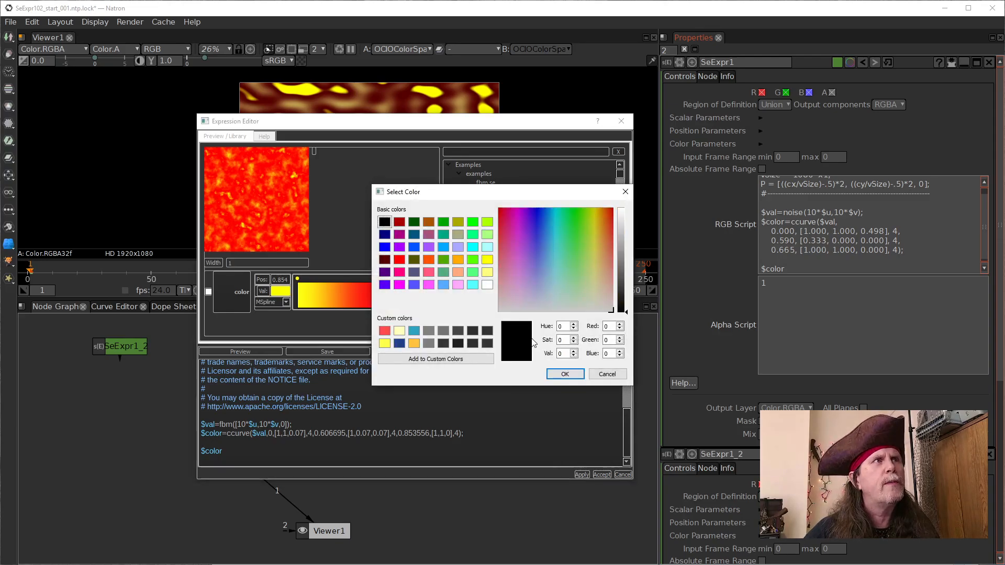
left_click(565, 375)
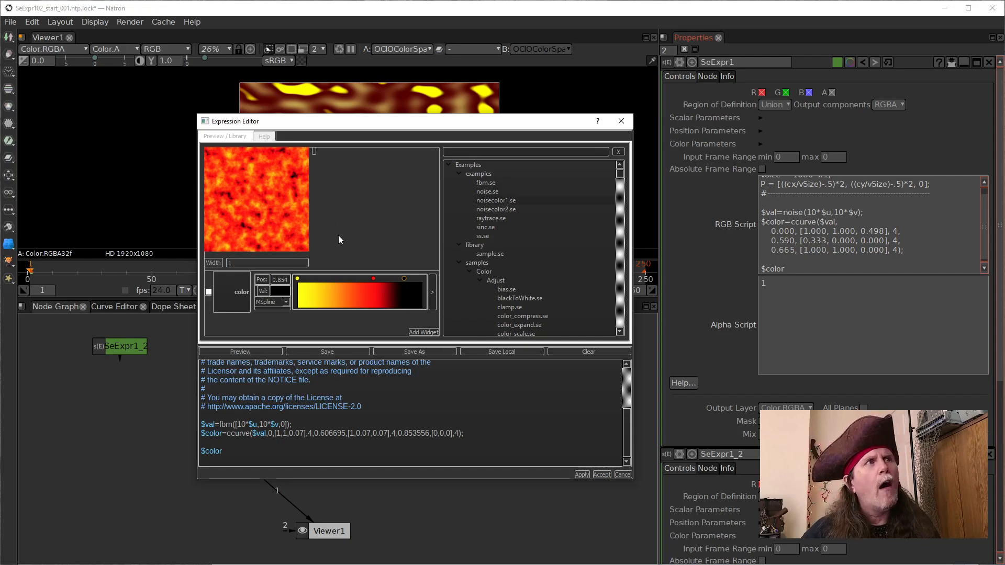
left_click_drag(374, 279, 394, 281)
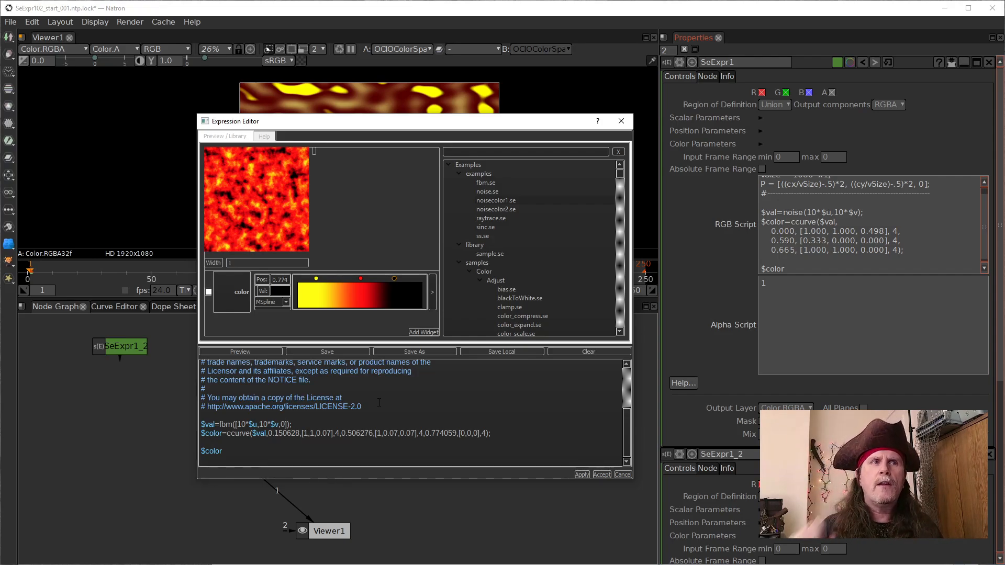
- Open the SeNoise1 node's properties in Natron and examine its noise type, octaves, lacunarity and gain settings
key("Escape")
left_click(337, 347)
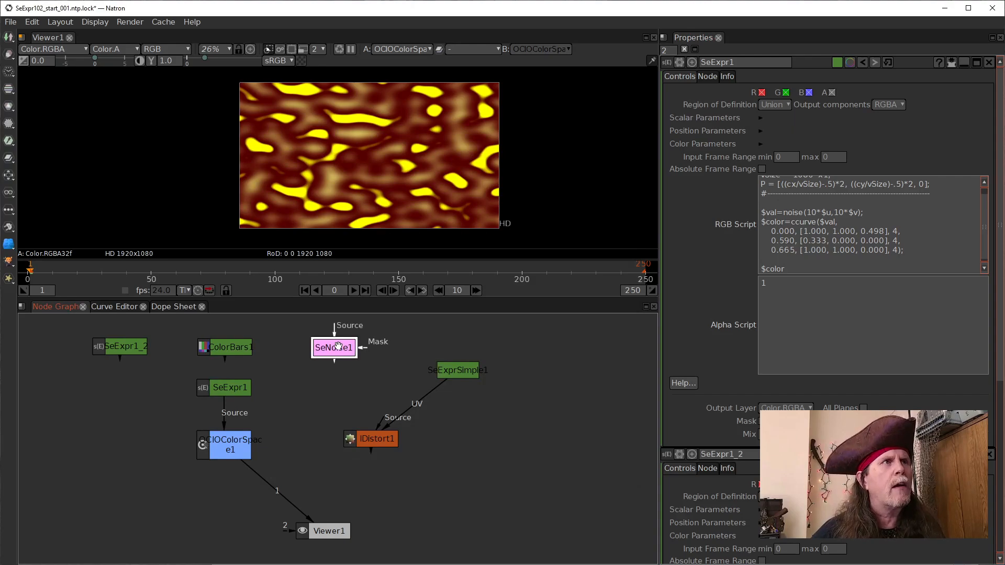
double_click(338, 346)
double_click(731, 167)
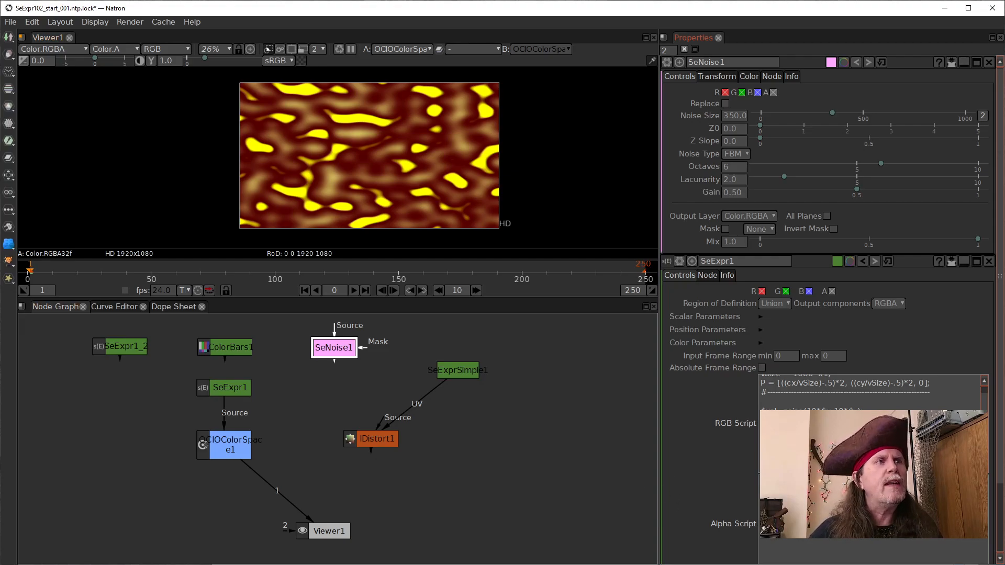
- Copy $val=fbm([10*$u,10*$v,0]); from the Expression Editor and replace the noise line in SeExpr1's RGB script in Natron with it
left_click(516, 547)
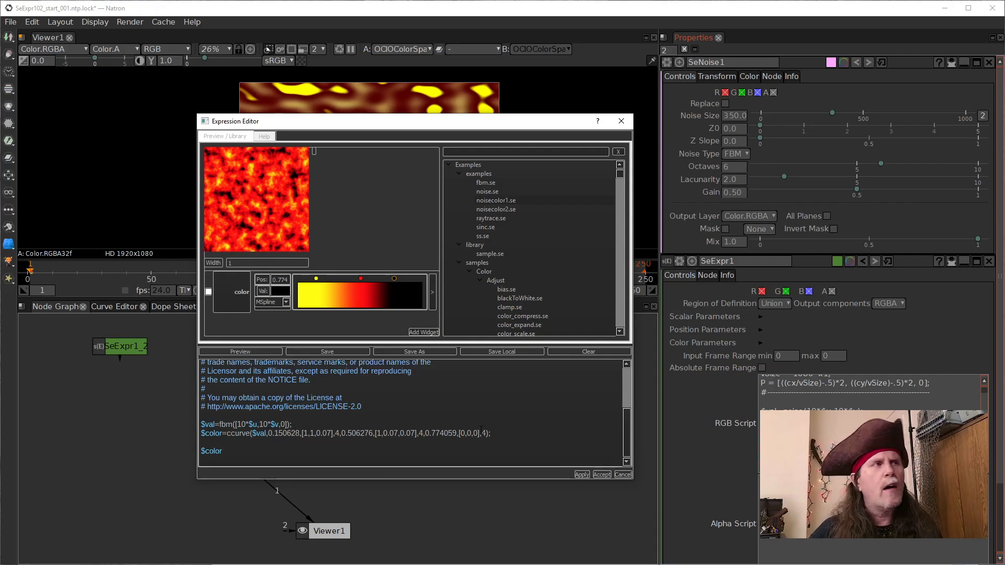
left_click(602, 474)
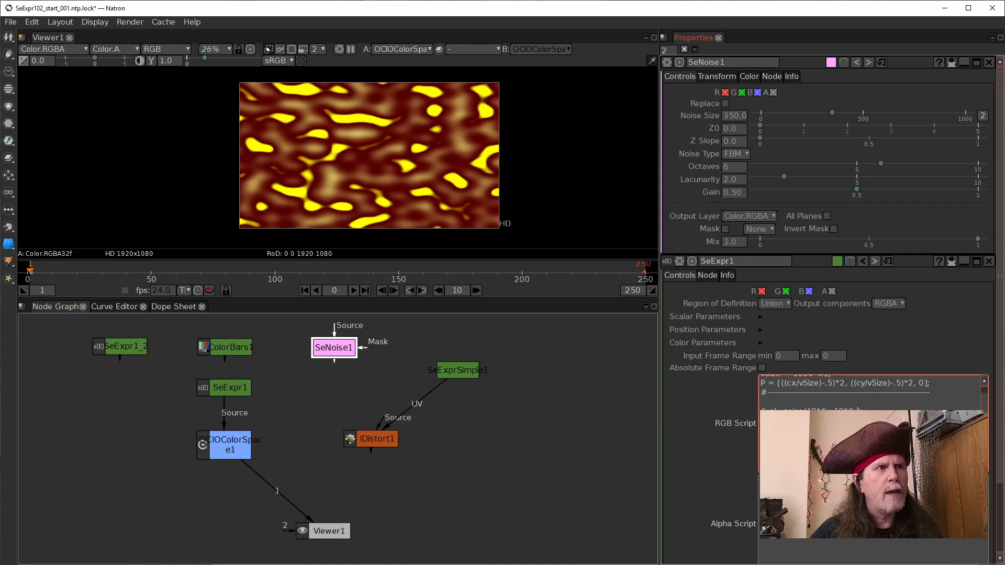
left_click(542, 547)
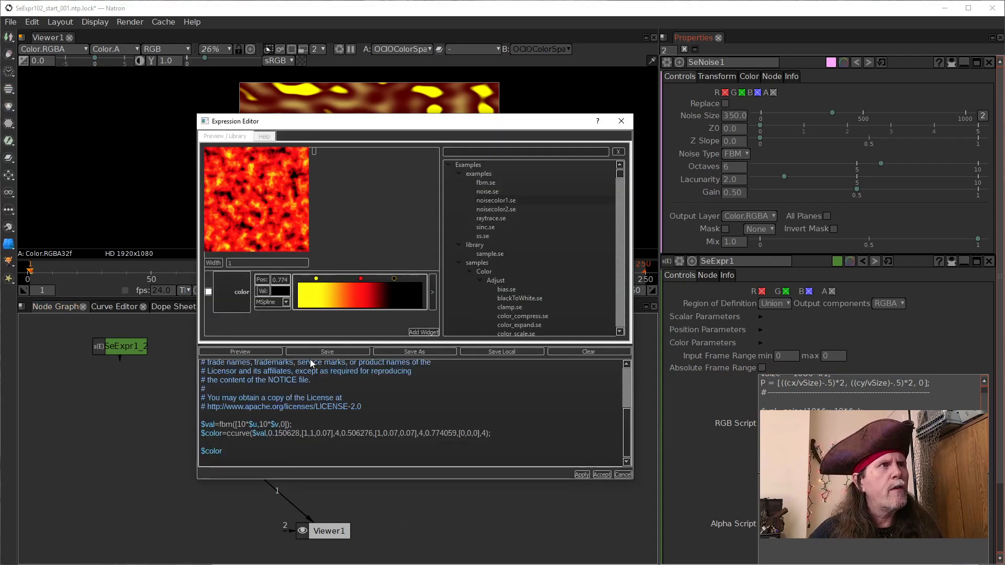
left_click_drag(290, 425, 199, 425)
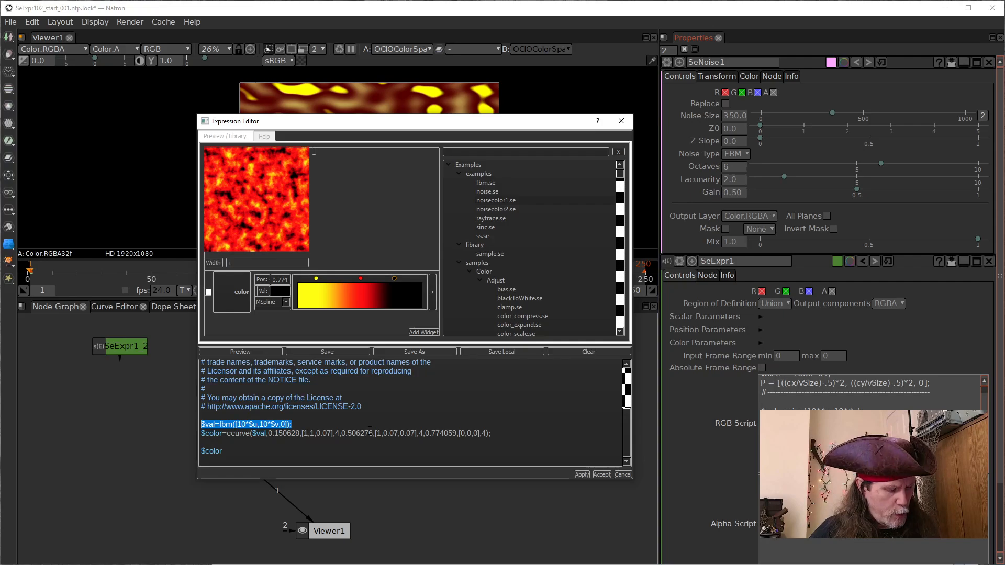
key("ctrl+c")
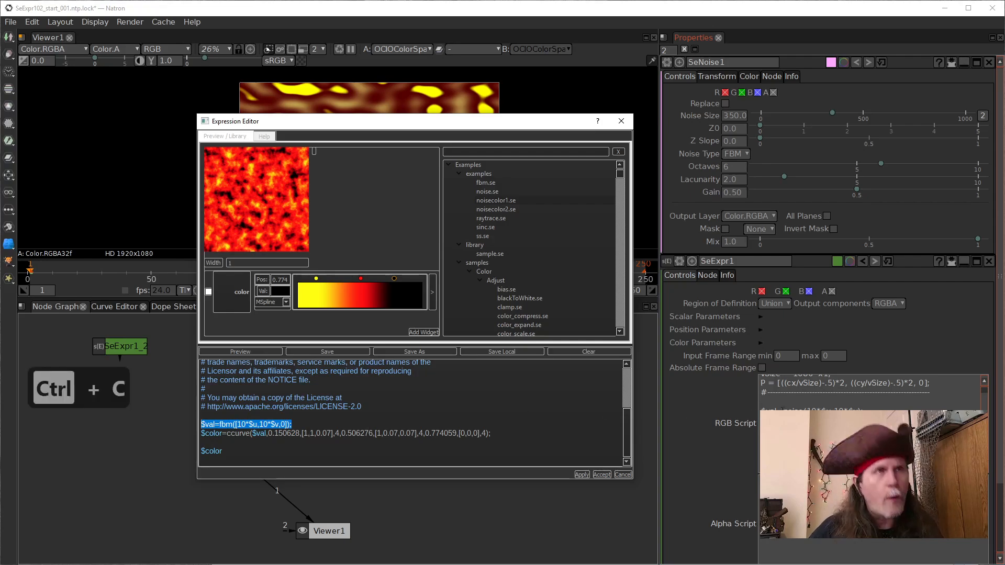
left_click(867, 409)
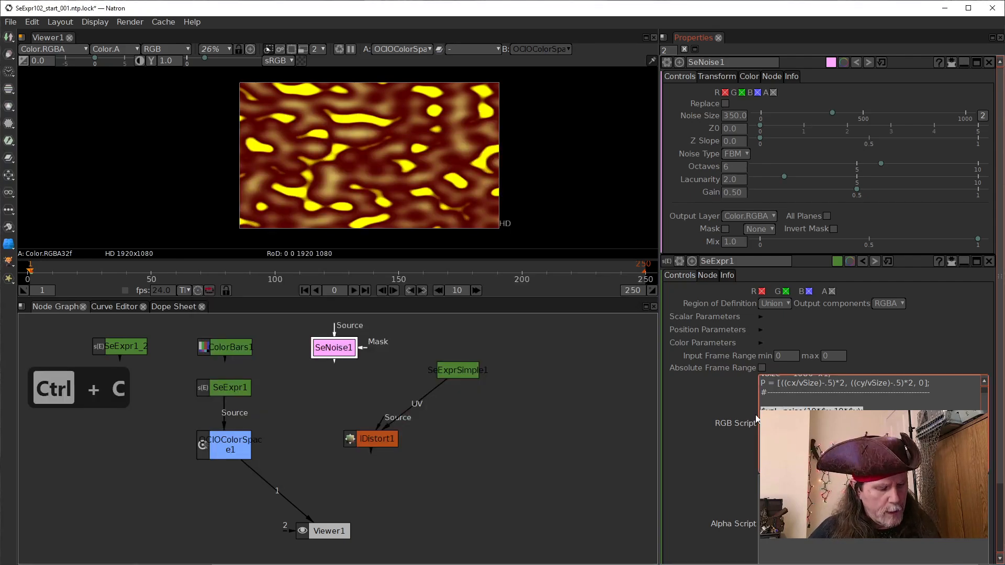
key("ctrl+v")
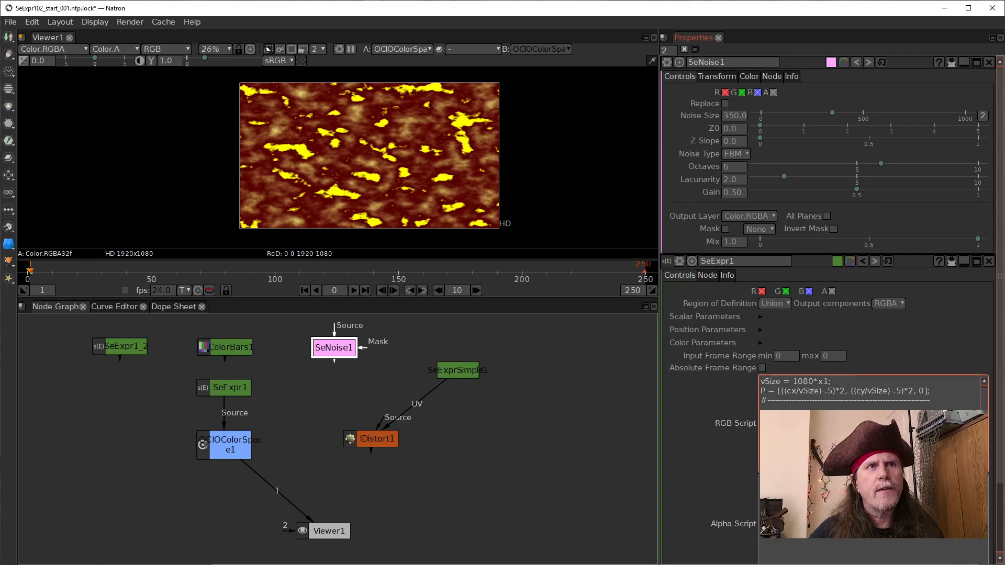
- Edit the stop colors in the ccurve line of SeExpr1's RGB script to match the Expression Editor's yellow, red and black, then apply the script
key("0")
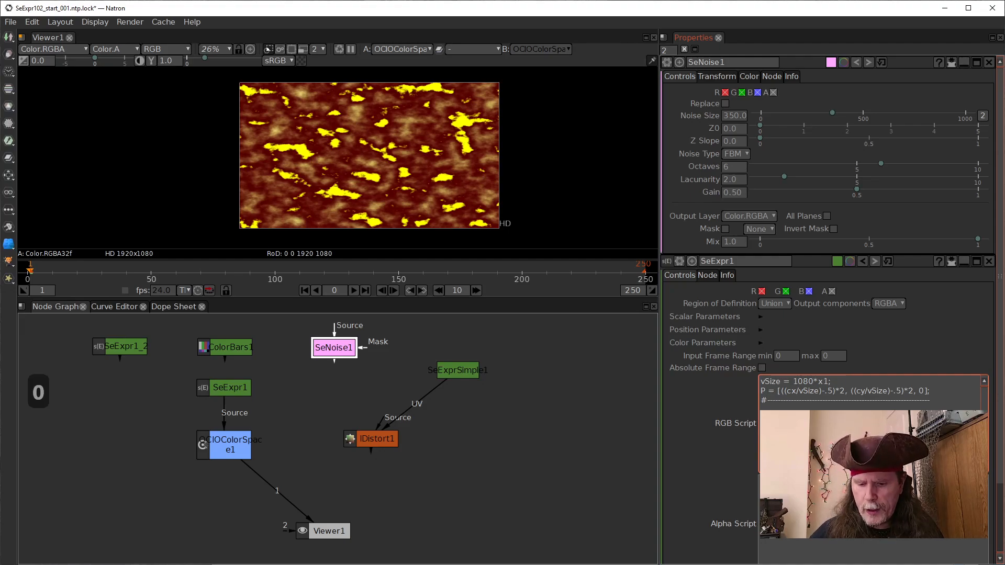
key("7")
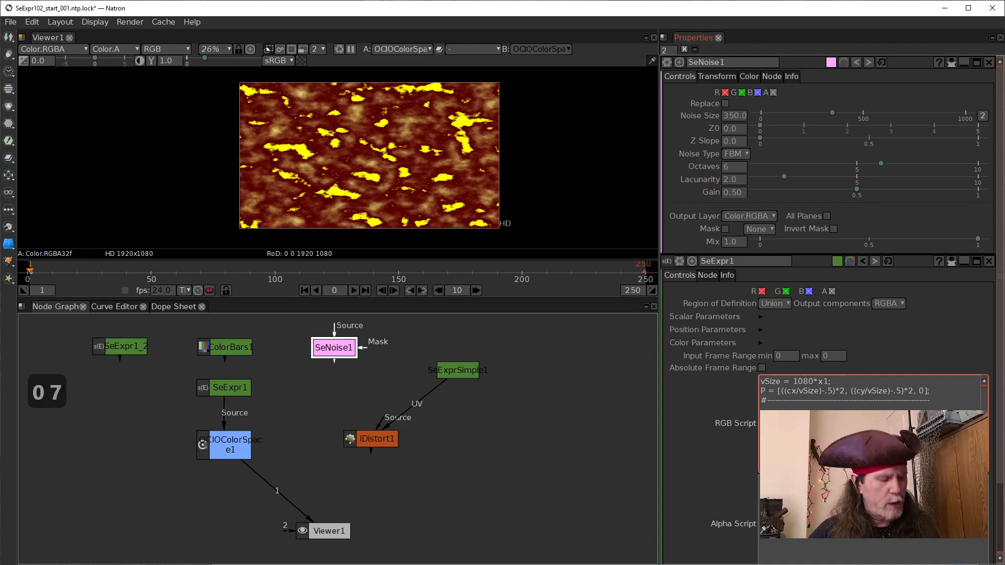
key("1")
key("period")
key("0")
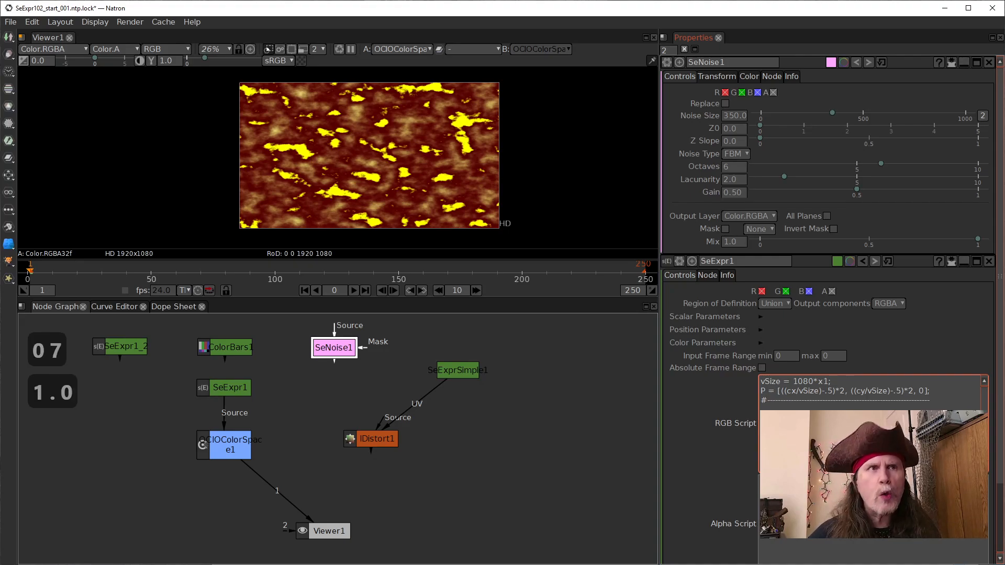
key("0")
key("0")
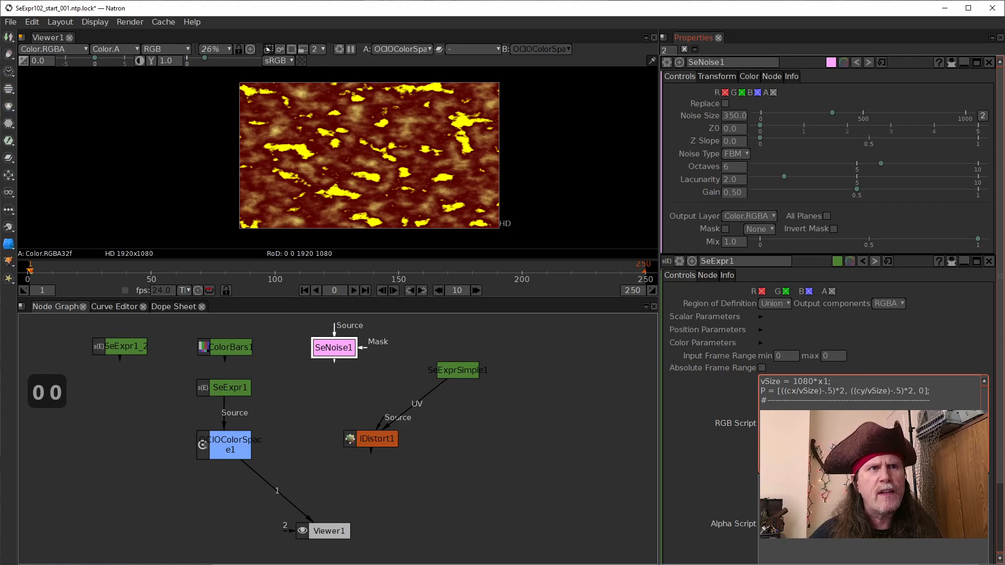
key("BackSpace")
key("7")
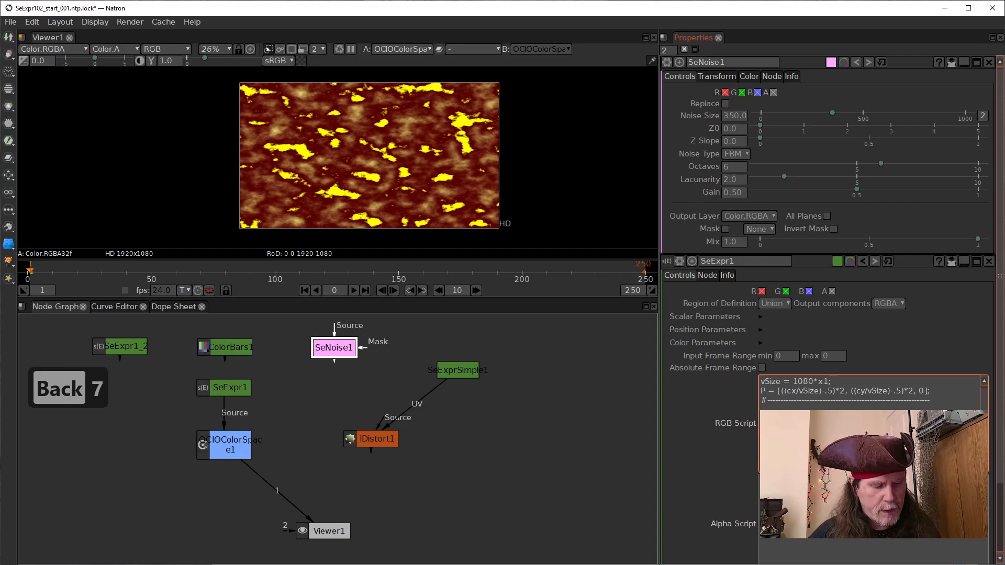
key("7")
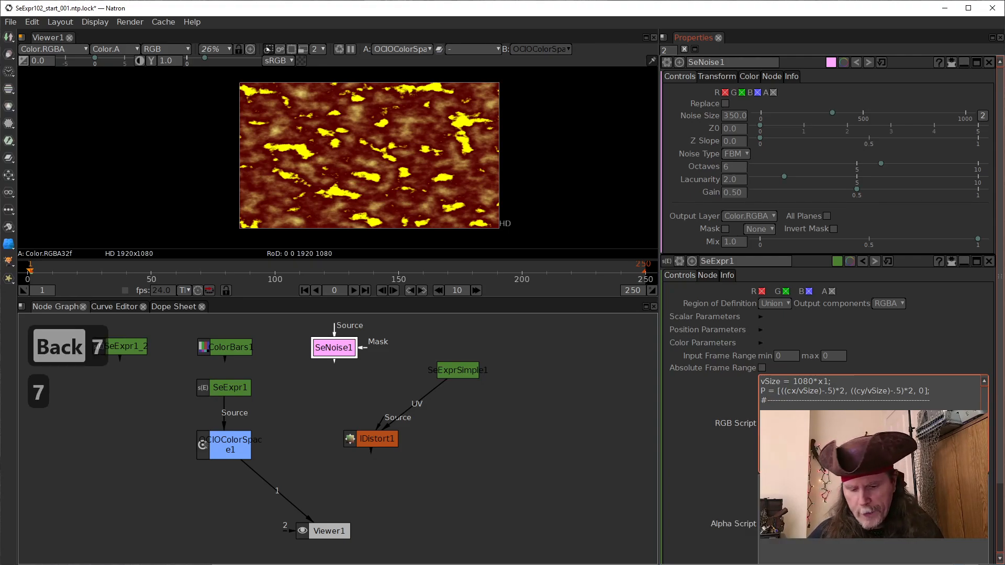
key("0")
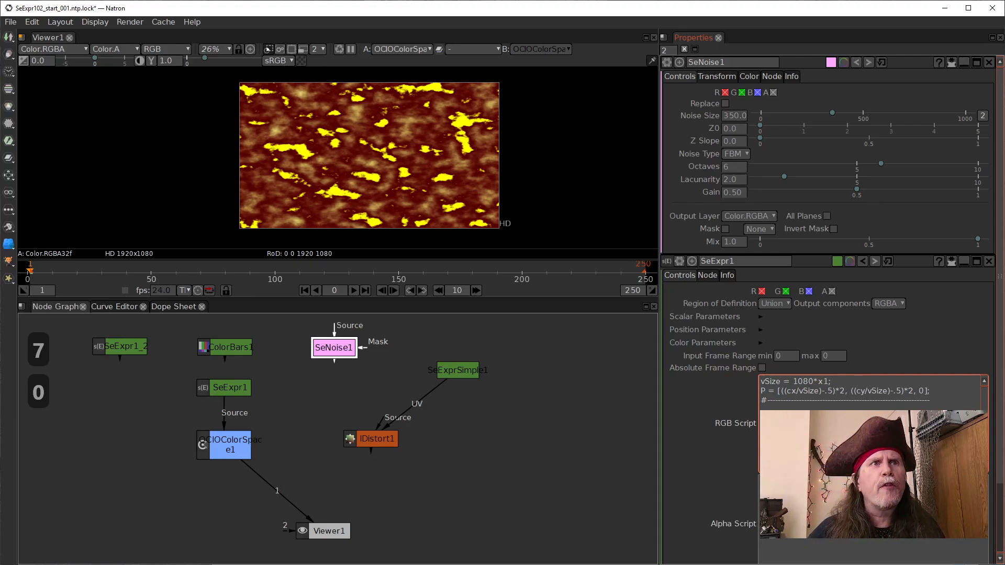
key("BackSpace")
key("0")
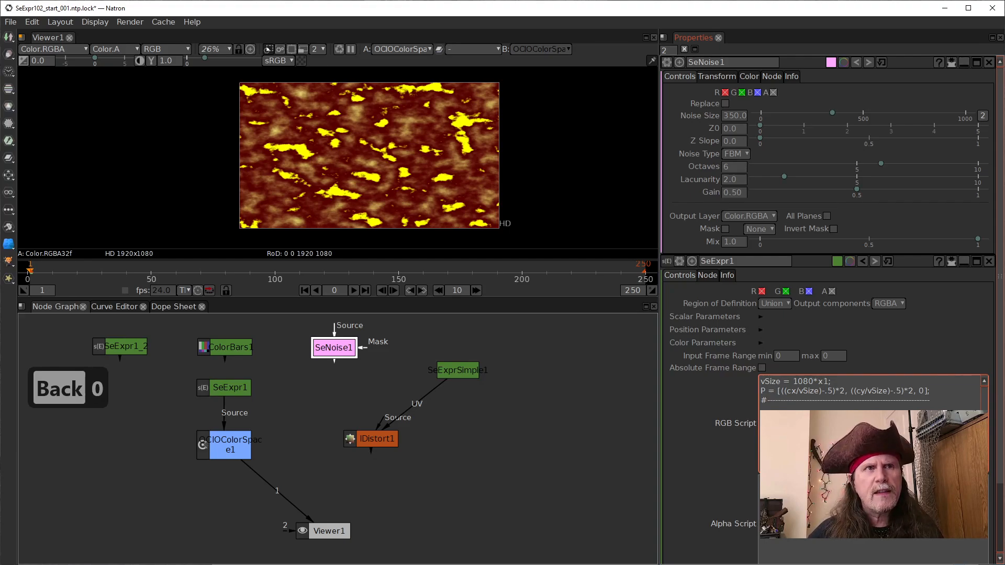
key("0")
left_click(746, 446)
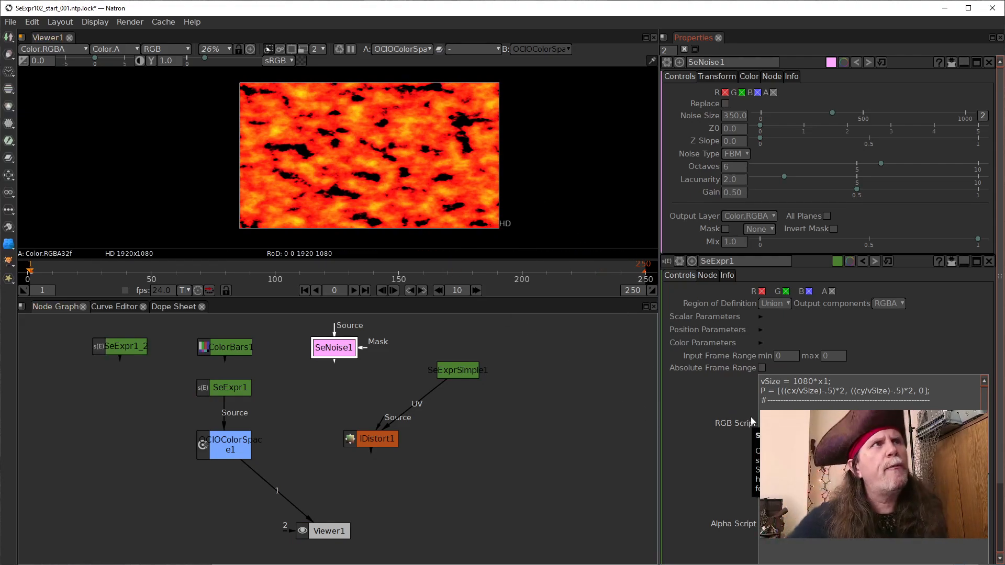
- Widen the color ramp in SeExpr1's RGB script by setting its last stop position to 1.000, and apply the script
left_click(765, 400)
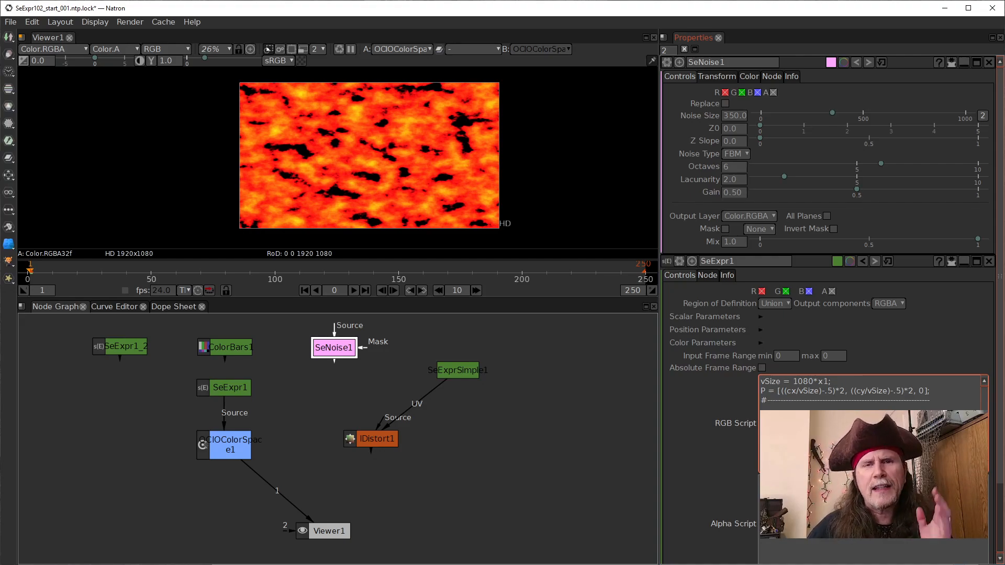
key("0")
key("0")
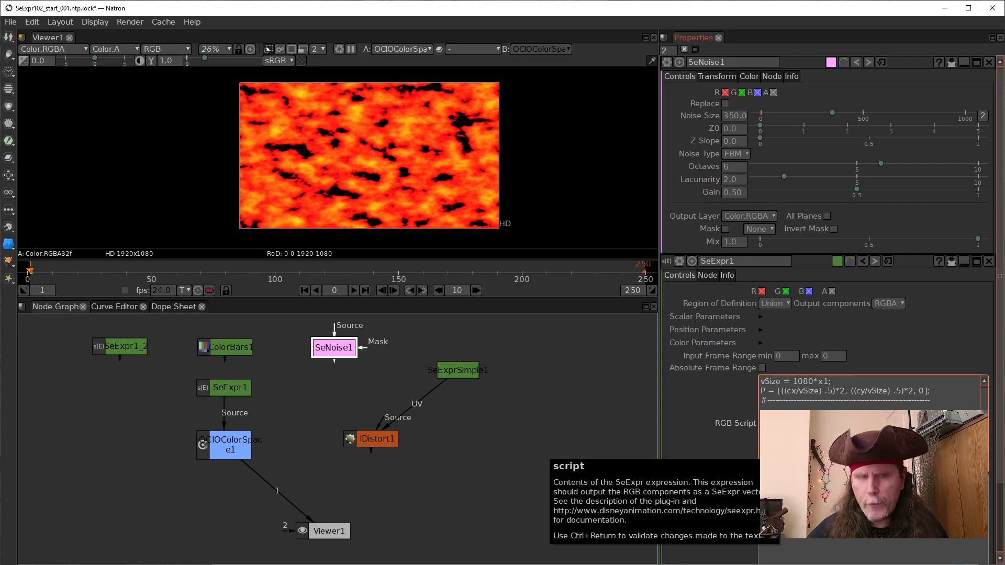
key("BackSpace")
key("BackSpace")
key("BackSpace")
type("1")
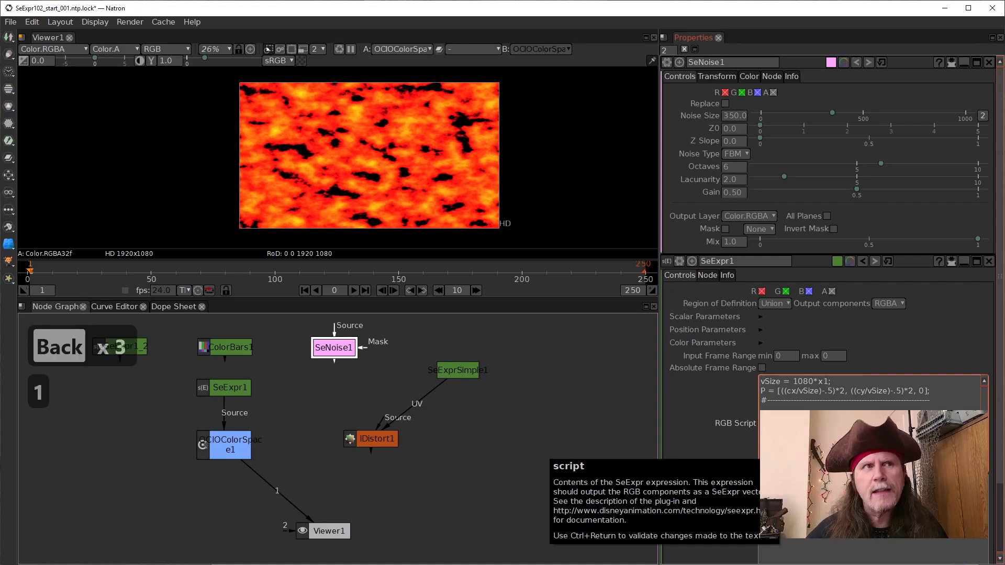
type(".00")
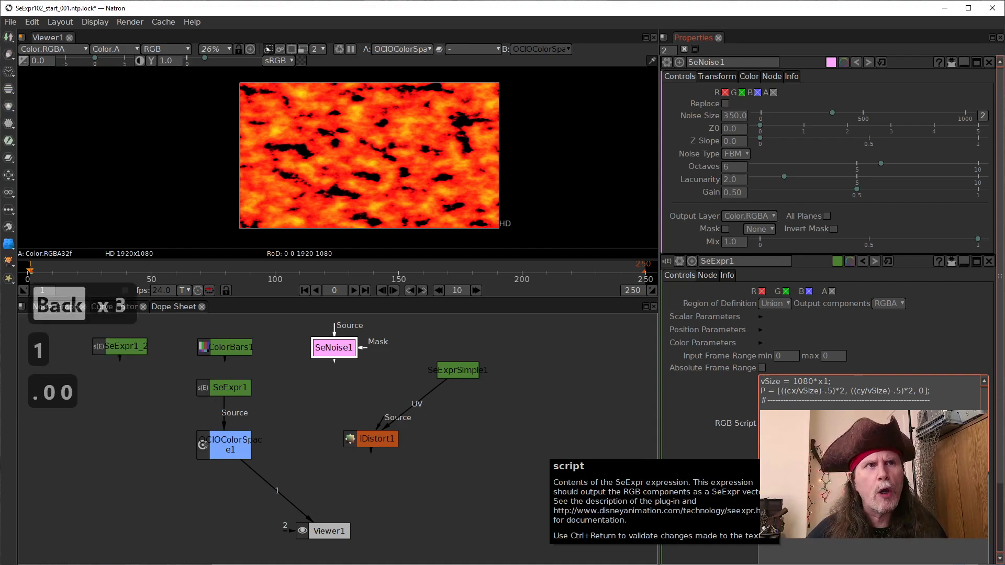
type("0")
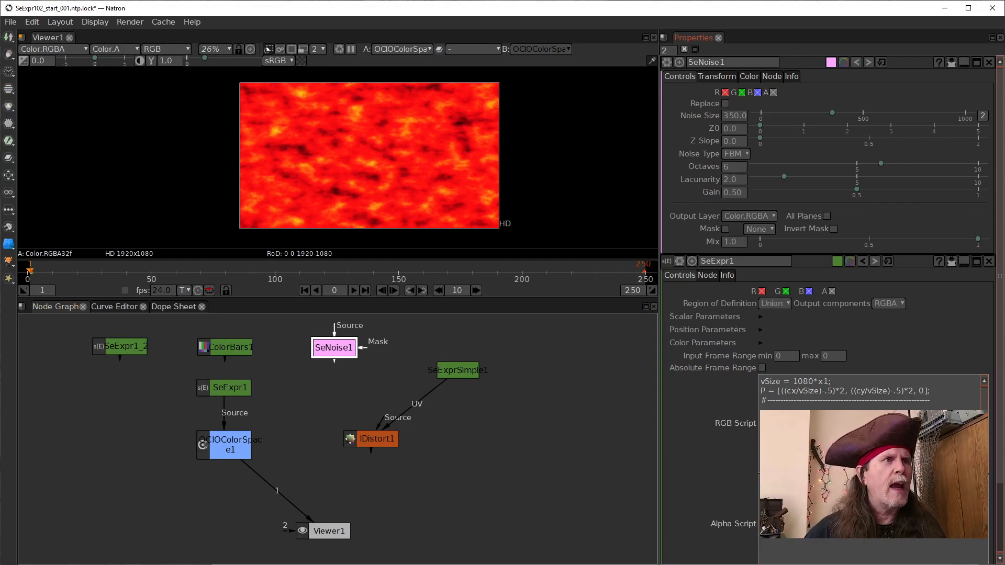
- Switch to the Expression Editor and move the ramp's yellow stop to about 0.130
left_click(476, 564)
left_click(511, 530)
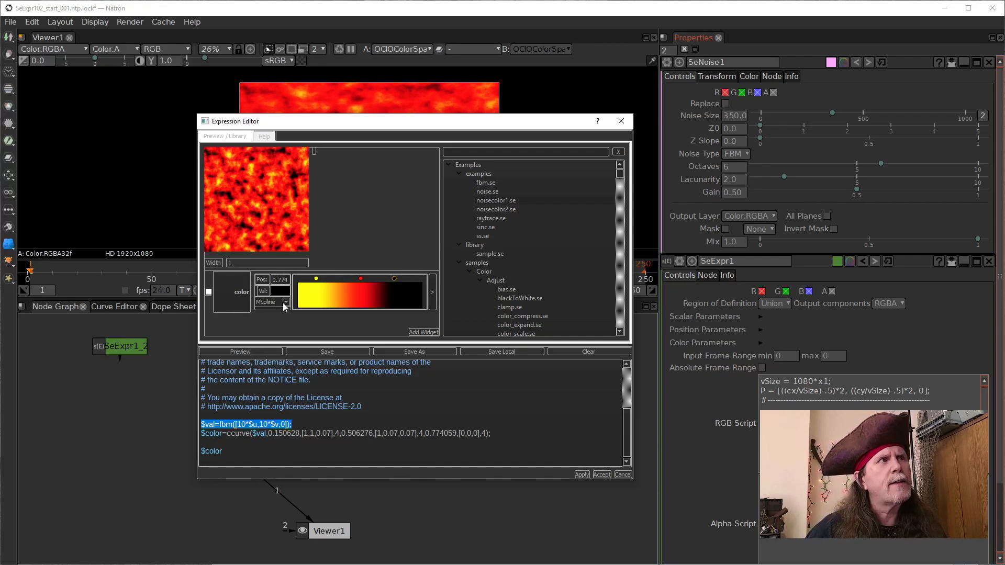
left_click(317, 279)
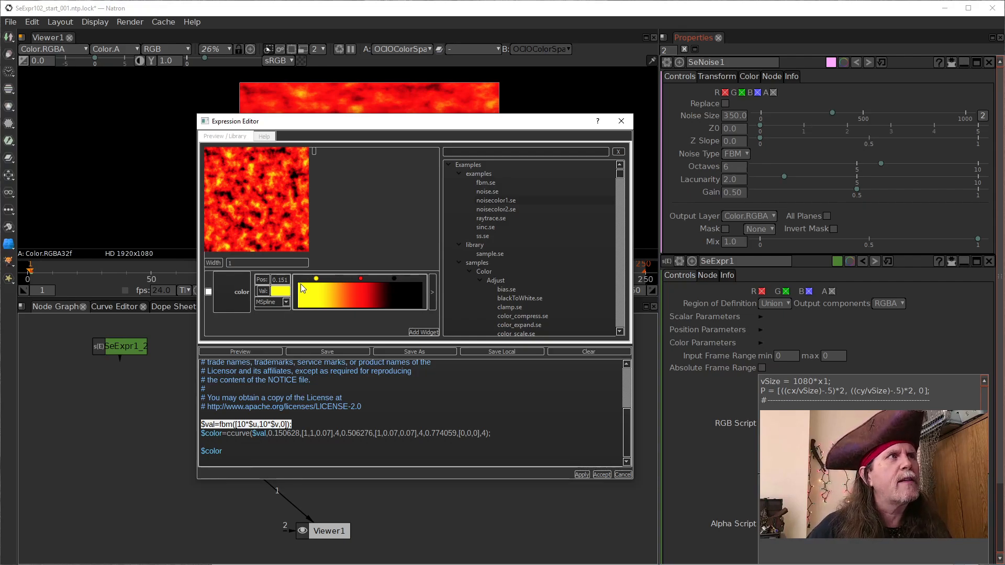
left_click_drag(317, 281, 321, 284)
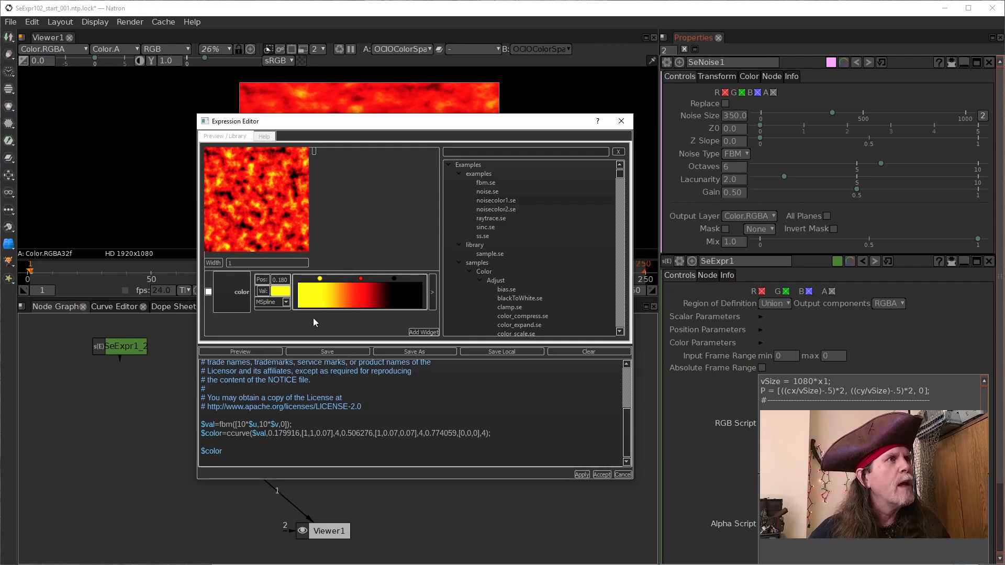
left_click_drag(321, 286, 316, 287)
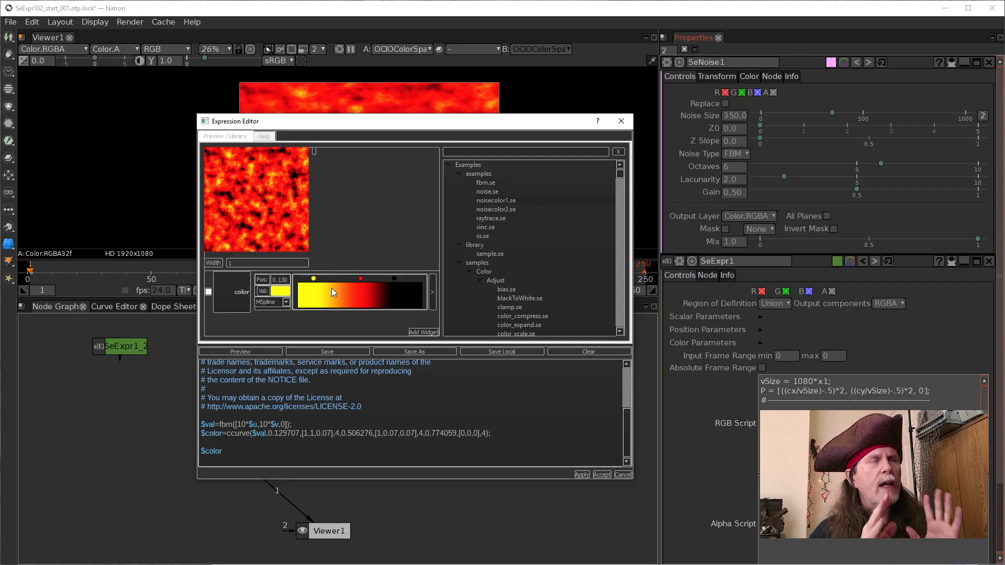
- Change the ramp's red stop to the basic dark red with red 170, green 0 and blue 0
left_click(361, 279)
left_click(281, 291)
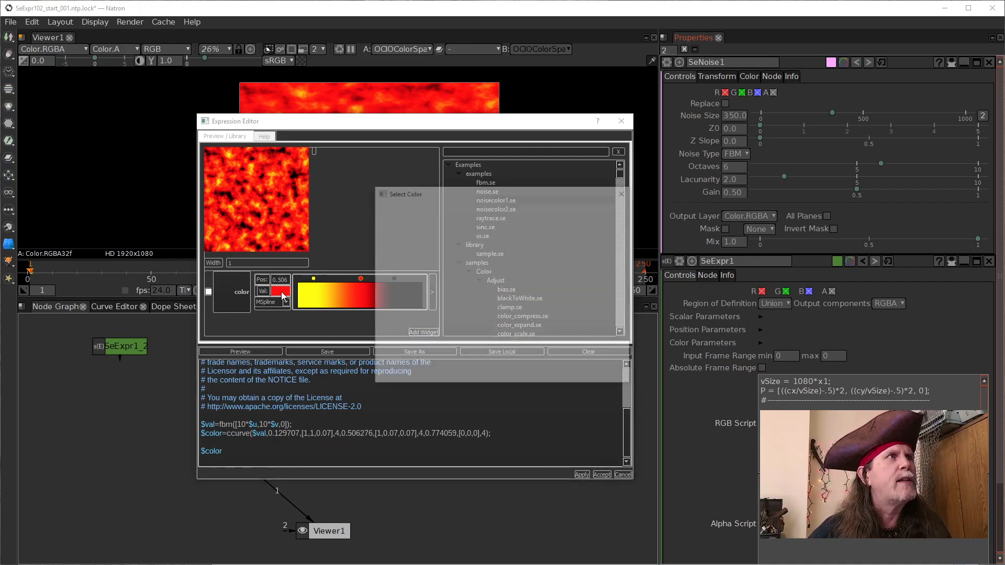
left_click(385, 259)
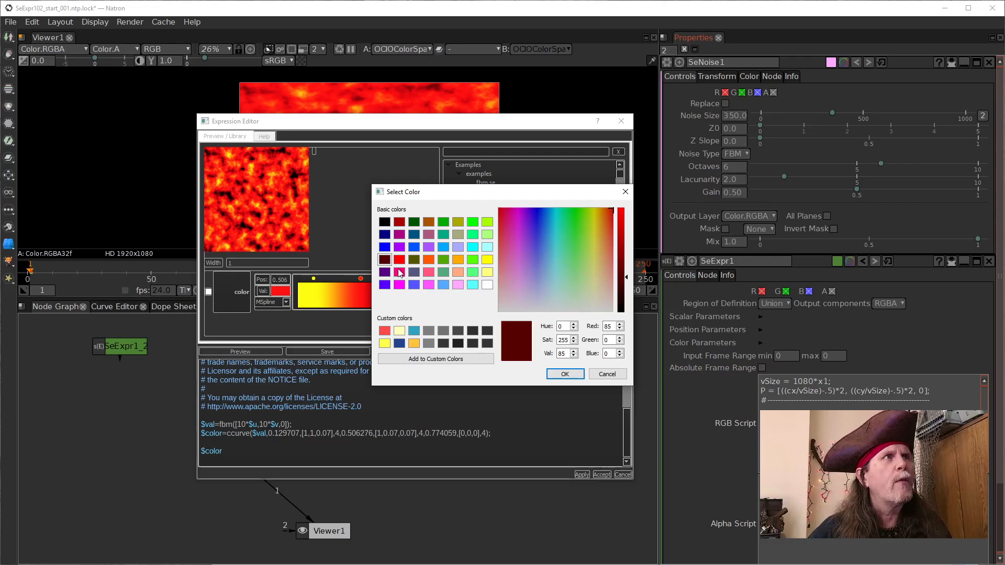
left_click(399, 222)
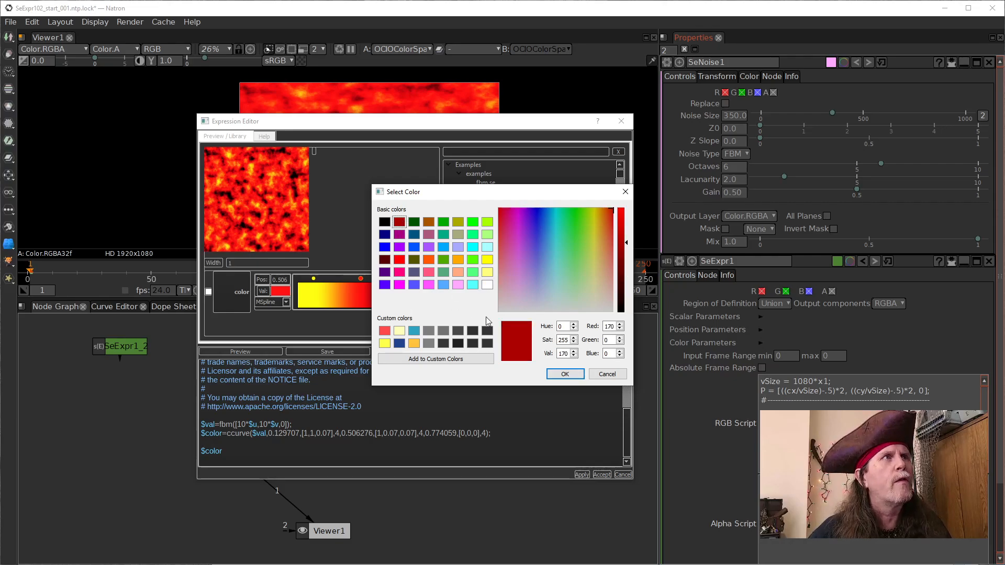
left_click(565, 374)
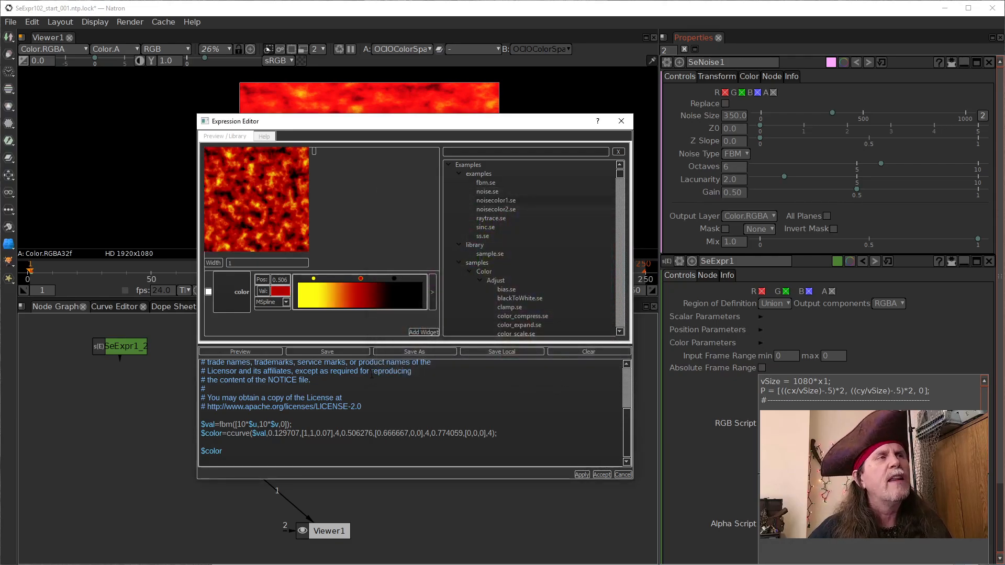
- Change the ramp's yellow stop to the basic pale yellow with red 255, green 255 and blue 127
left_click(314, 280)
left_click(281, 291)
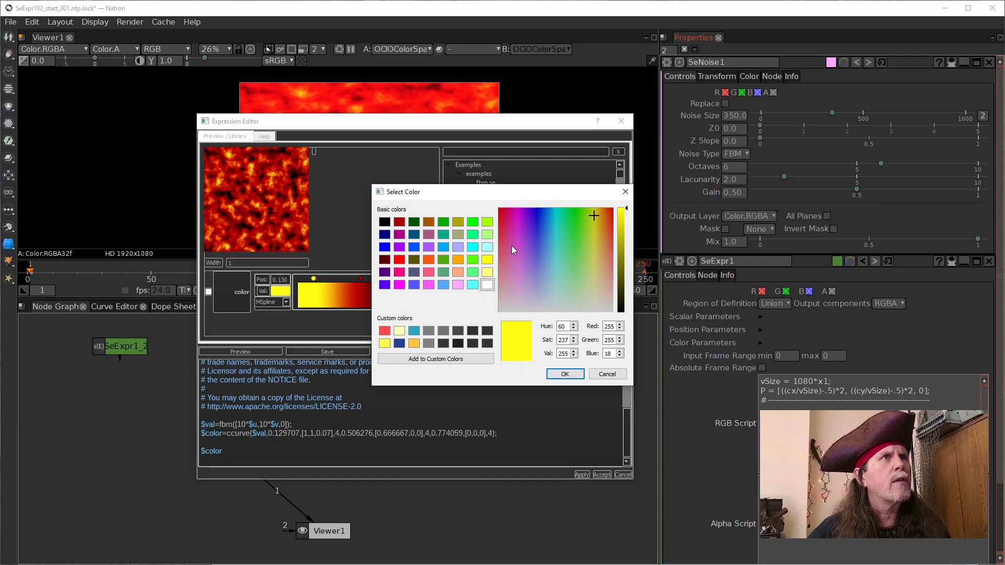
left_click(487, 273)
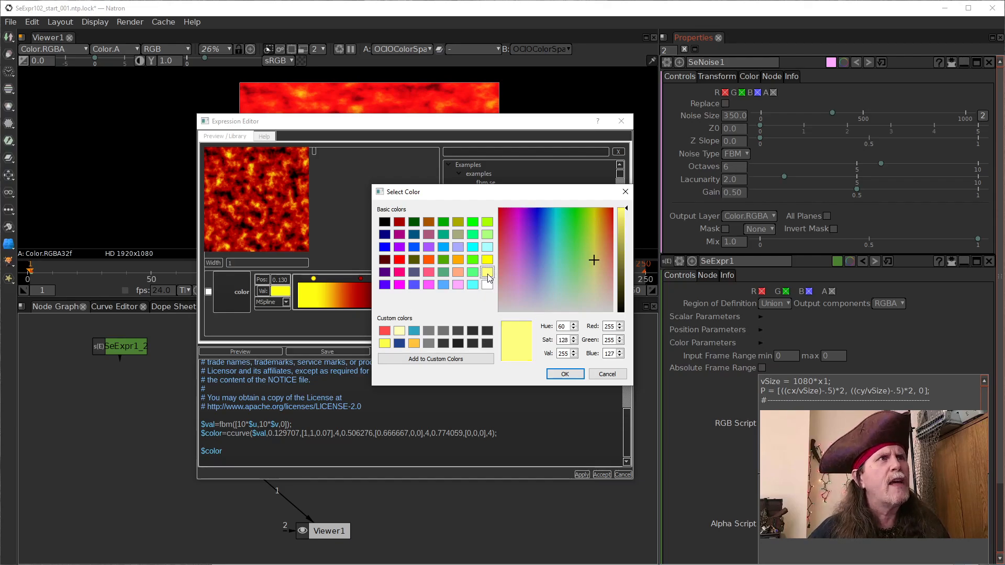
left_click(565, 374)
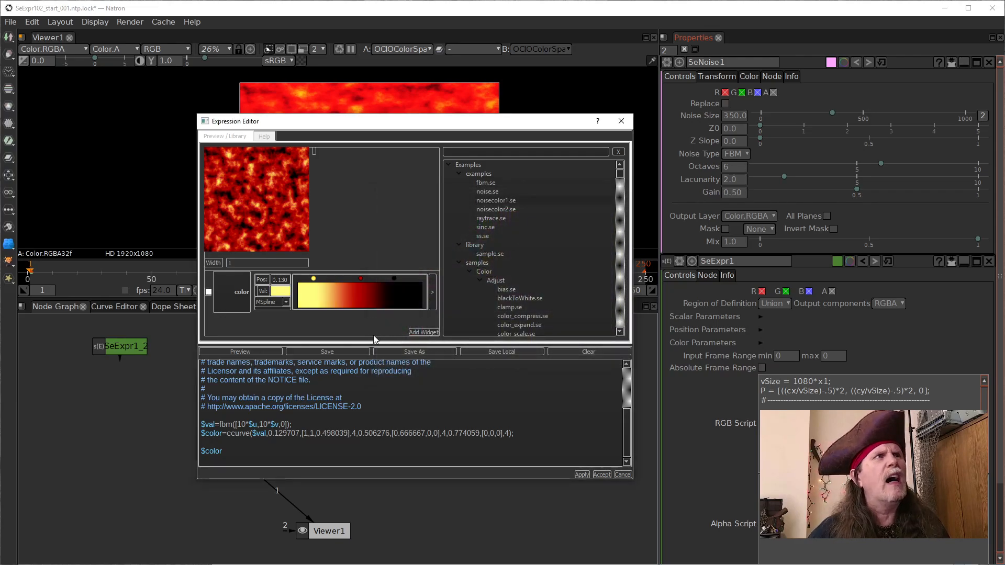
- Reduce the dark red stop's saturation to 200
left_click(360, 279)
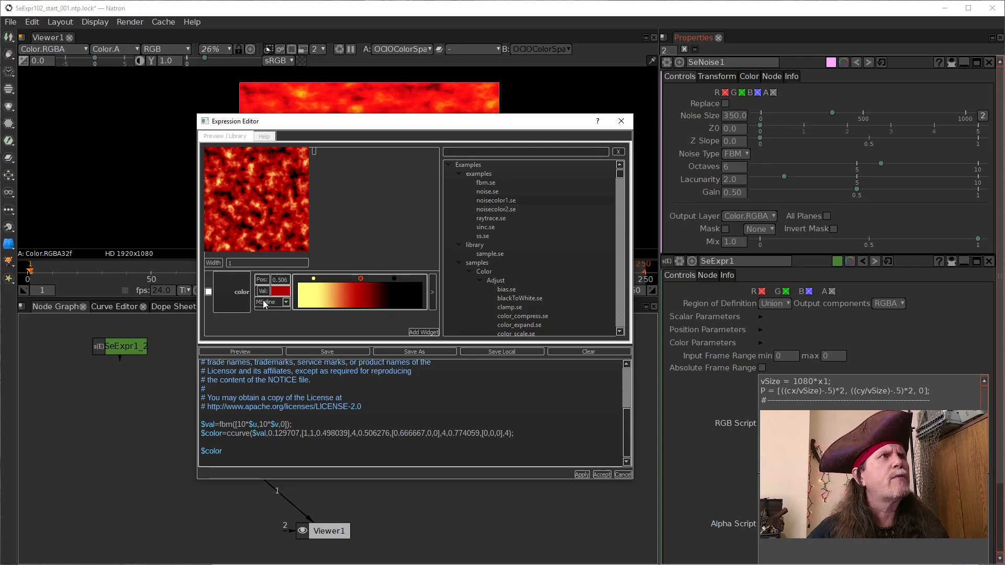
left_click(278, 292)
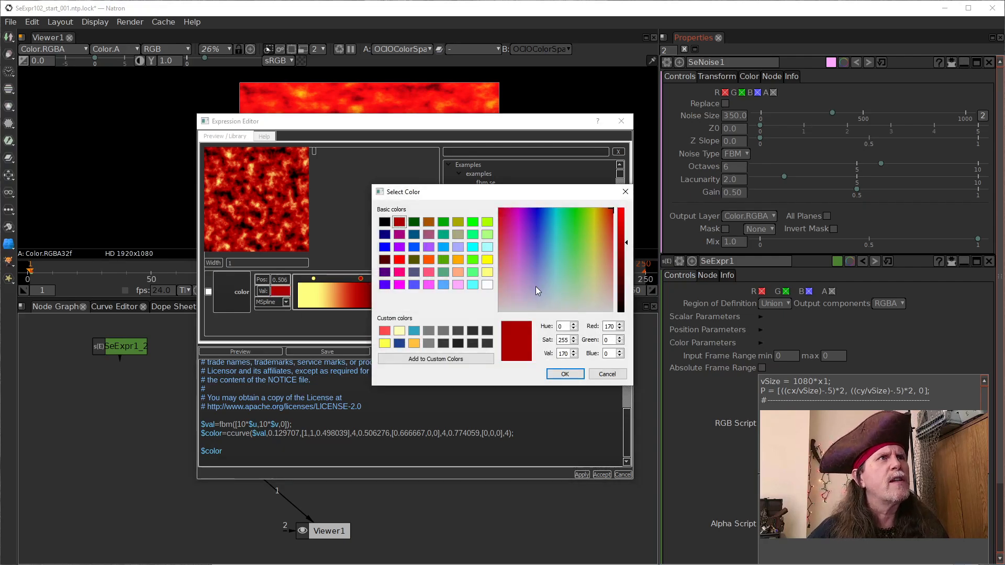
left_click(560, 340)
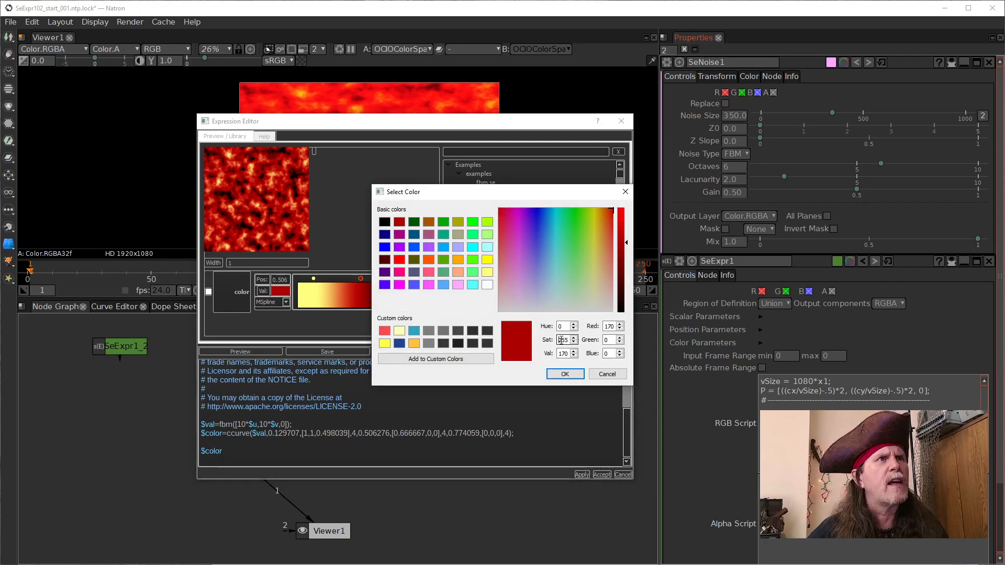
left_click(573, 343)
left_click(562, 340)
double_click(562, 340)
type("200")
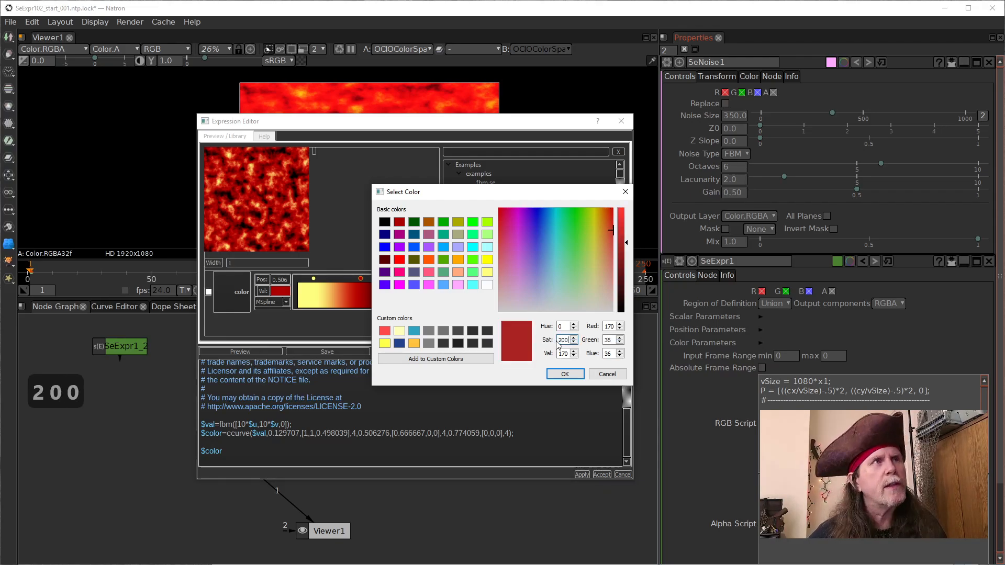
left_click(565, 373)
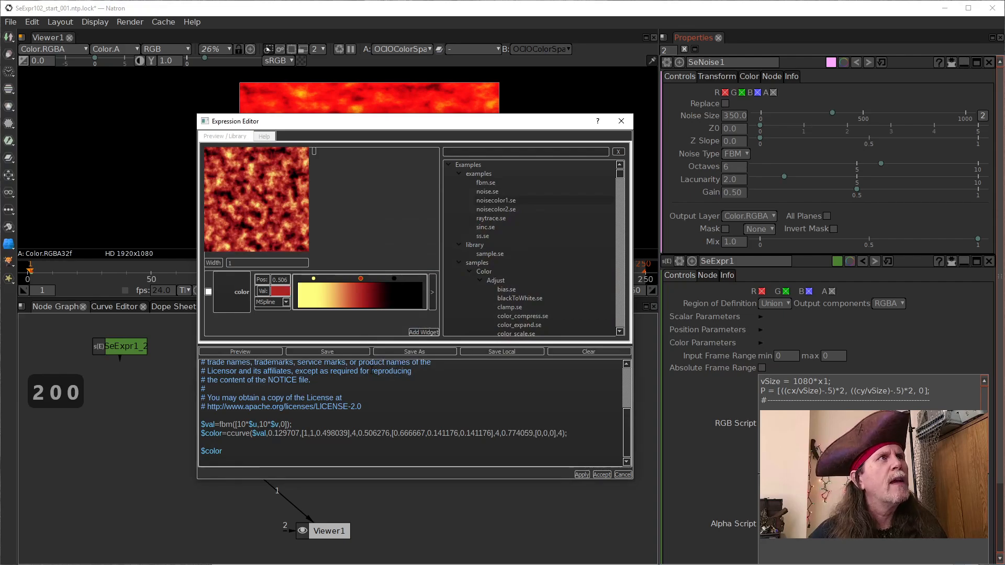
- Set the pale yellow stop's saturation to 200 and reposition the yellow and red stops to about 0.138 and 0.485
left_click(314, 282)
left_click(280, 292)
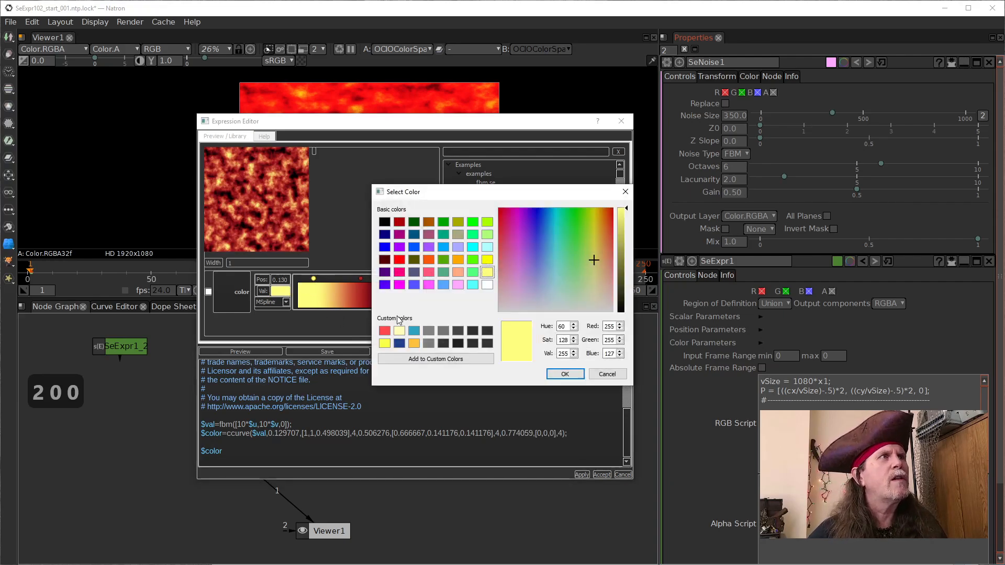
double_click(563, 340)
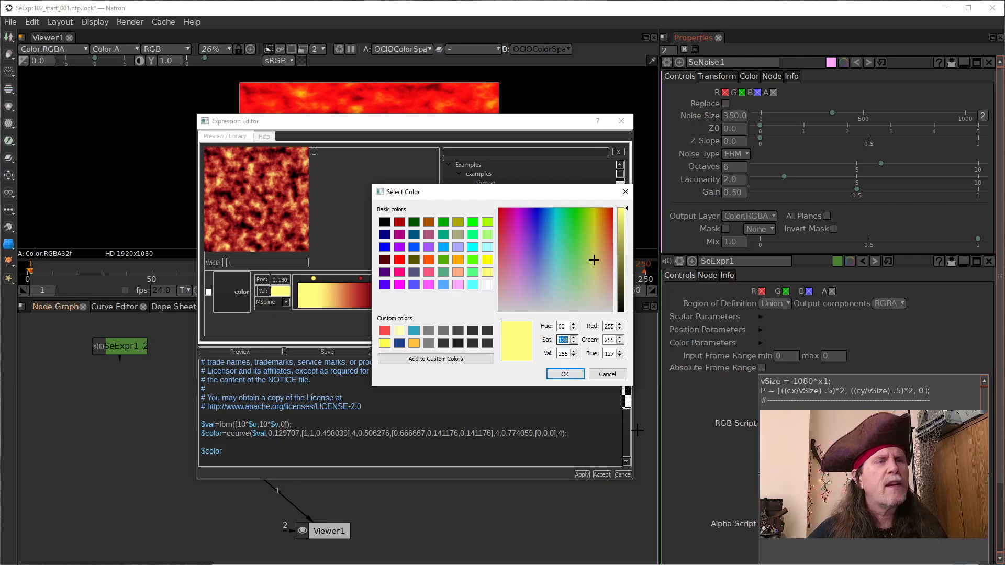
type("200")
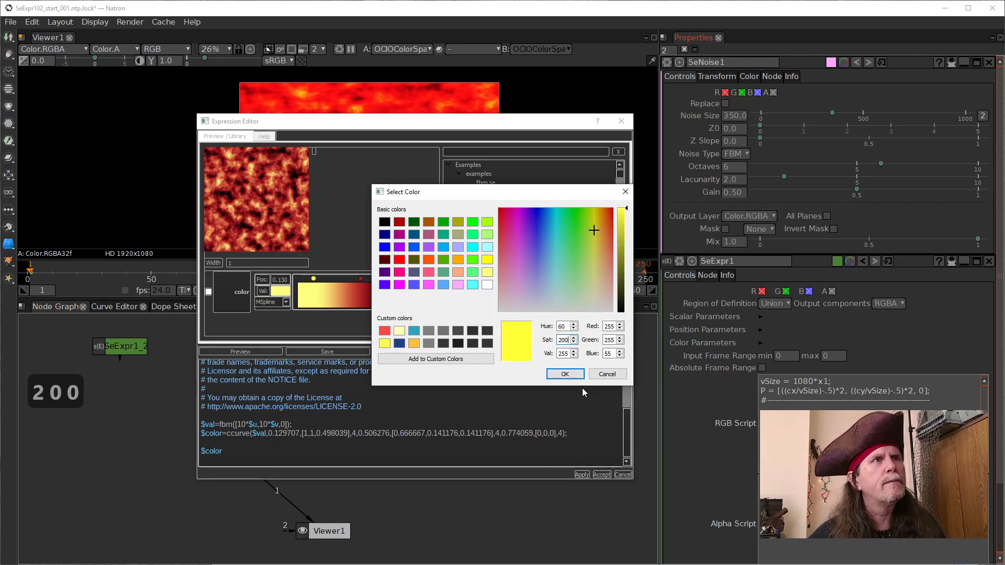
left_click(566, 374)
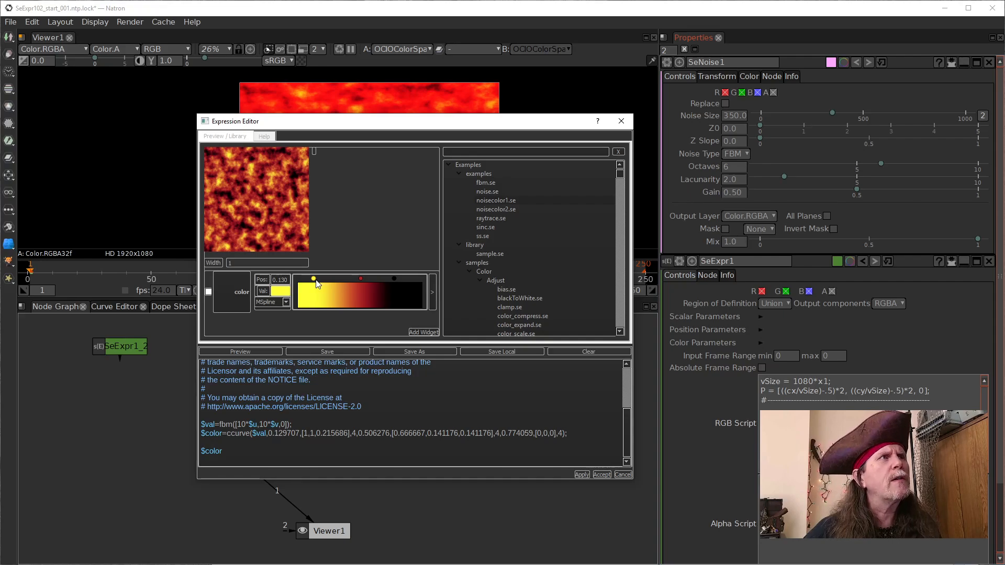
left_click_drag(315, 281, 358, 279)
left_click(361, 279)
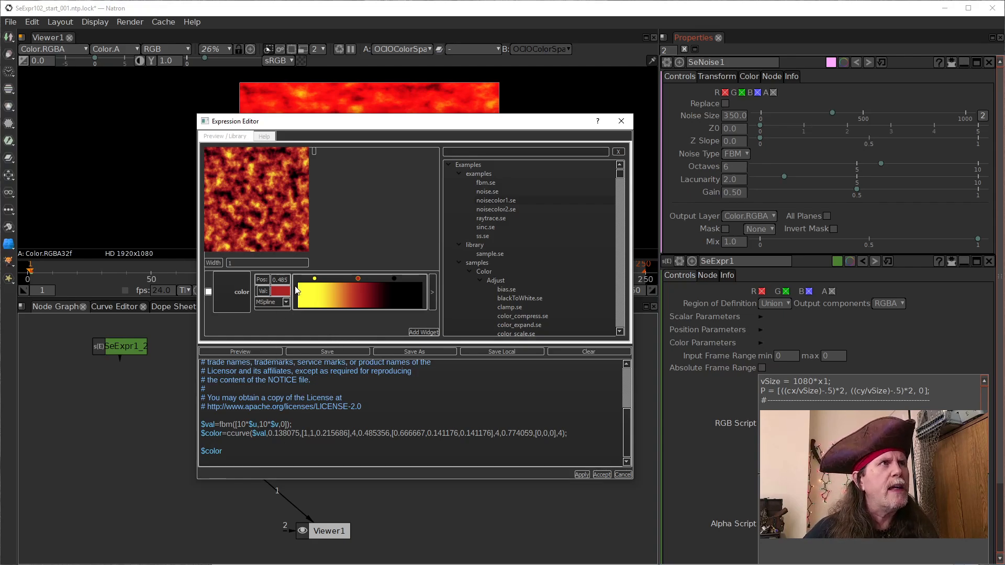
left_click(314, 278)
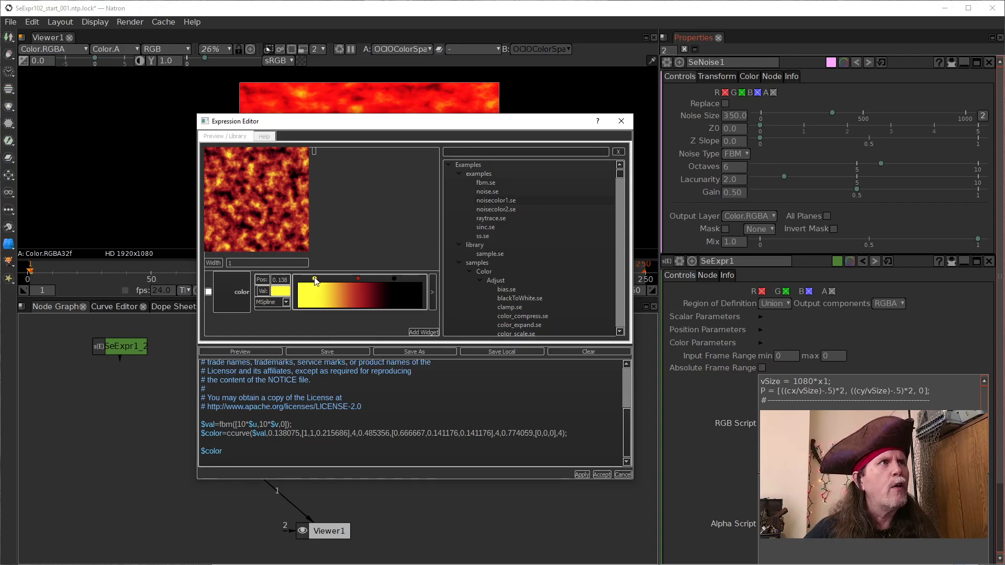
left_click(285, 302)
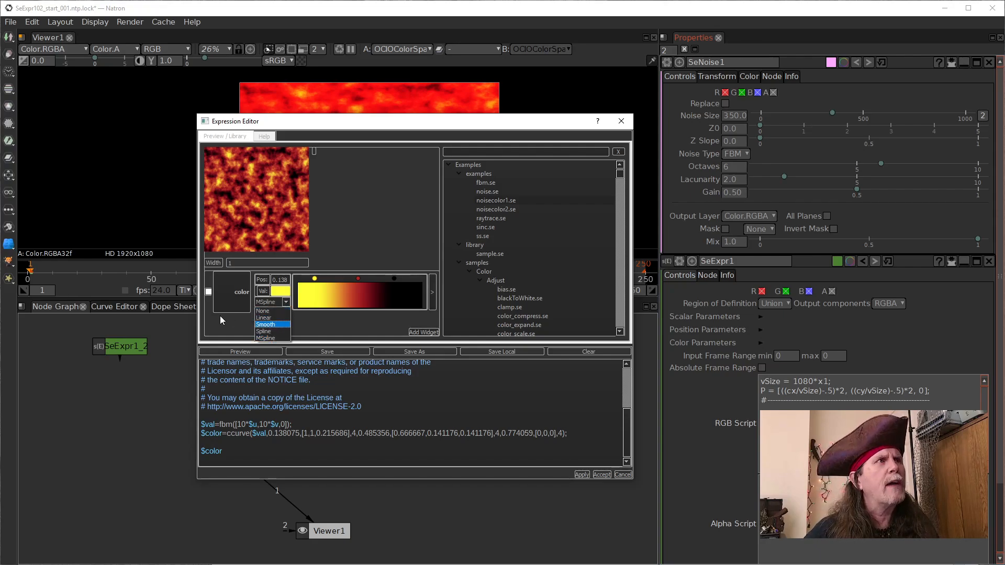
left_click(200, 325)
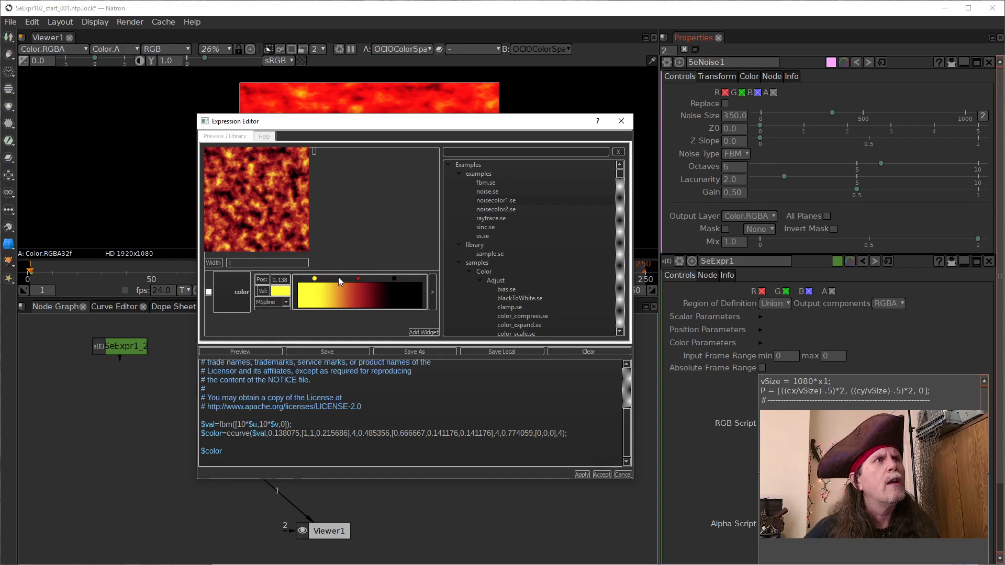
- Try the None and Linear interpolation types on the color ramp's red stop
left_click(357, 279)
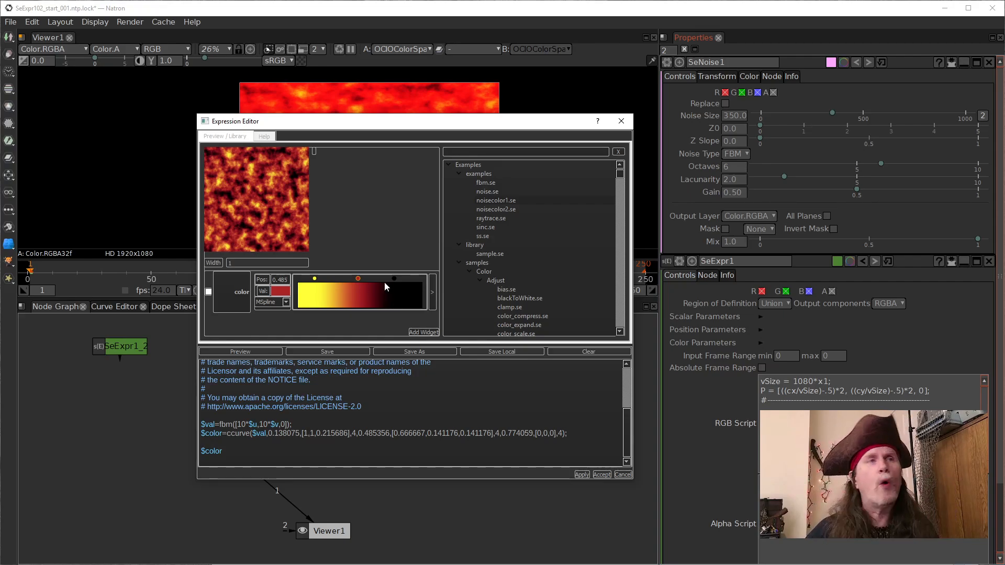
left_click(286, 303)
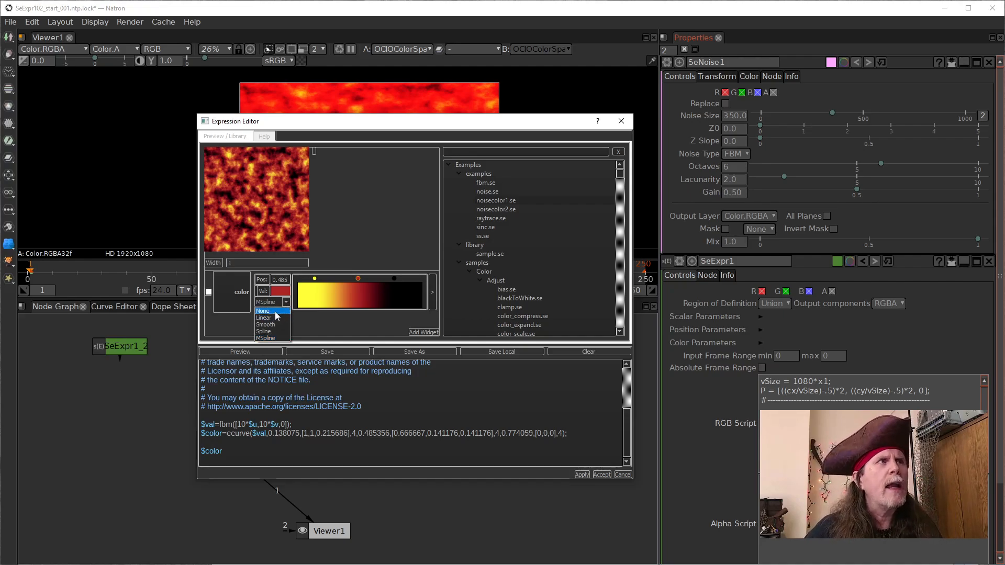
left_click(274, 311)
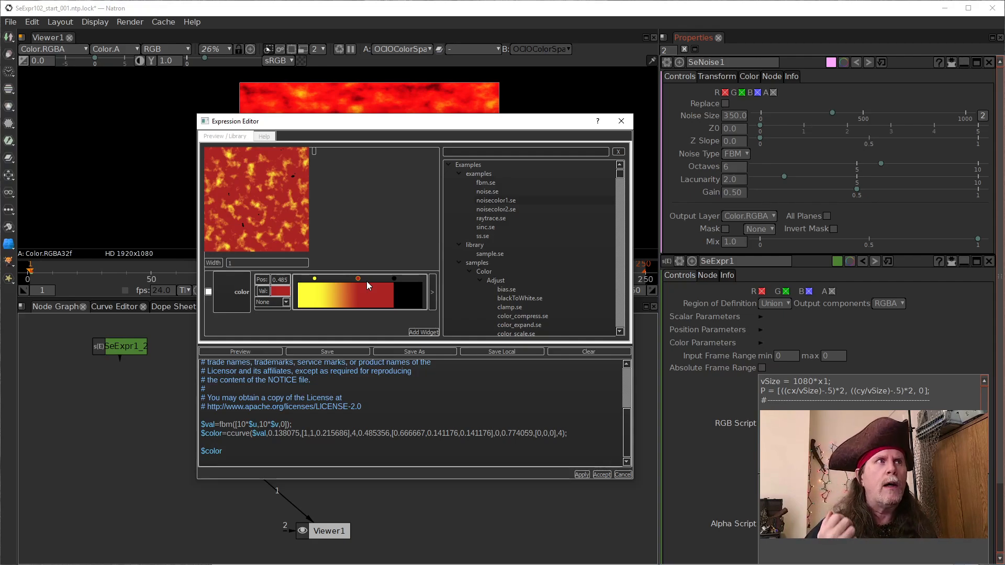
left_click(286, 303)
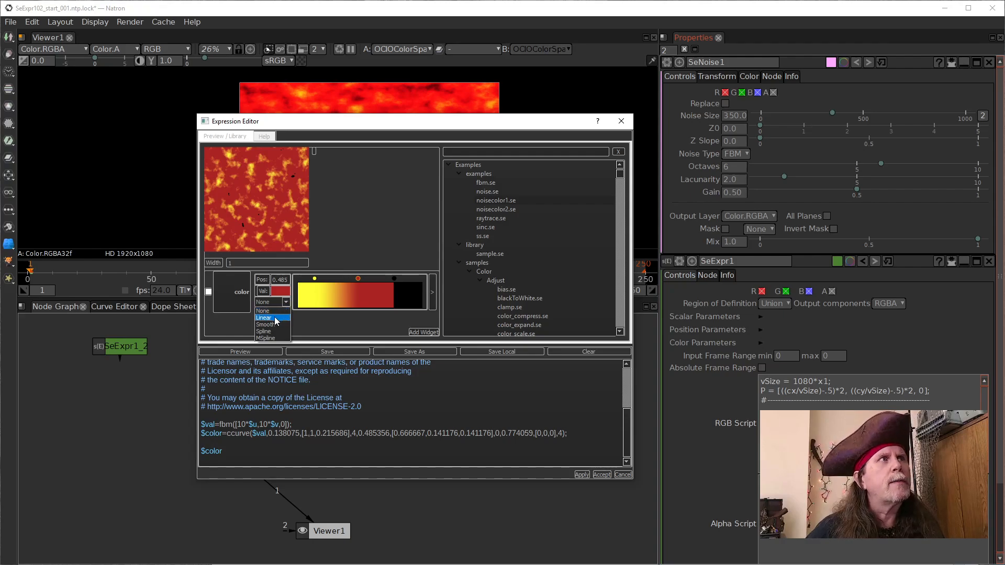
left_click(265, 318)
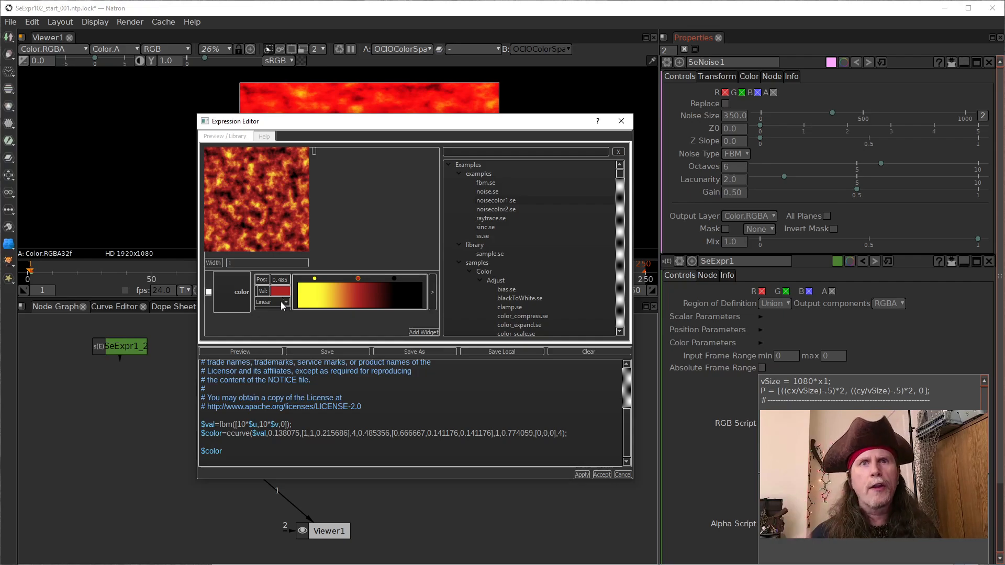
- Compare Smooth and Spline interpolation on the ramp's red stop, switching between the two
left_click(286, 303)
left_click(271, 325)
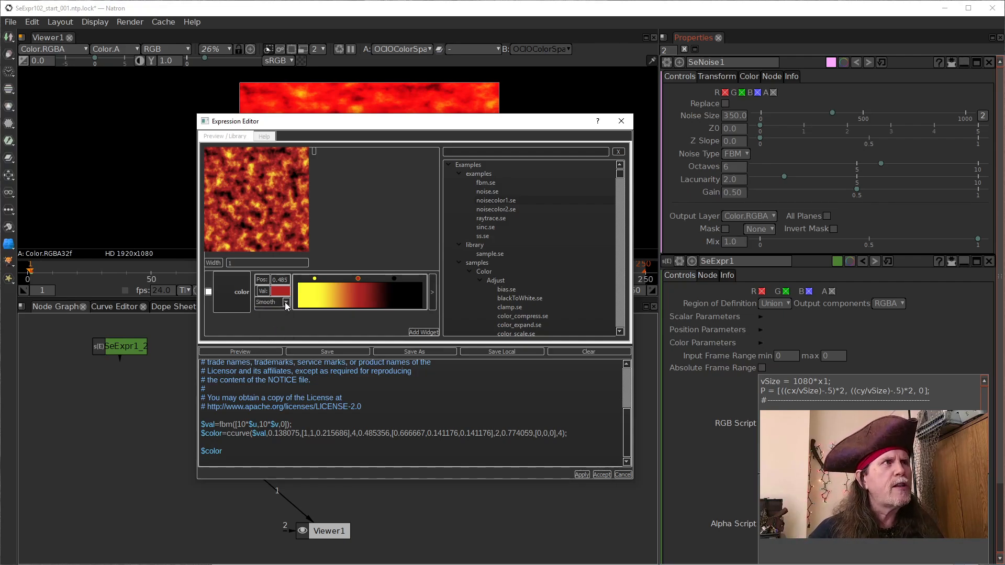
left_click(285, 302)
left_click(275, 331)
left_click(286, 302)
left_click(278, 325)
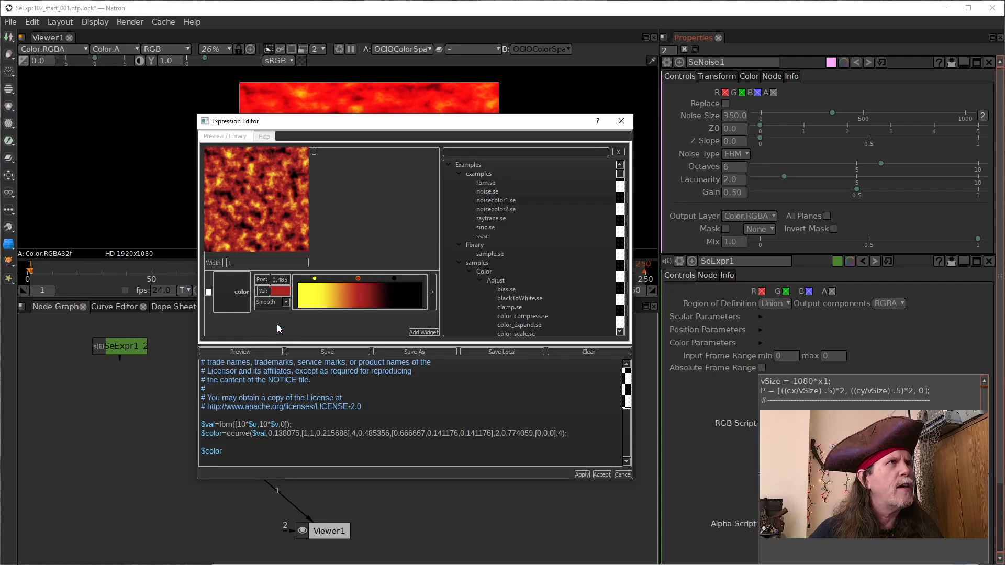
- Compare Spline and MSpline on the red stop and set its interpolation to Smooth
left_click(285, 302)
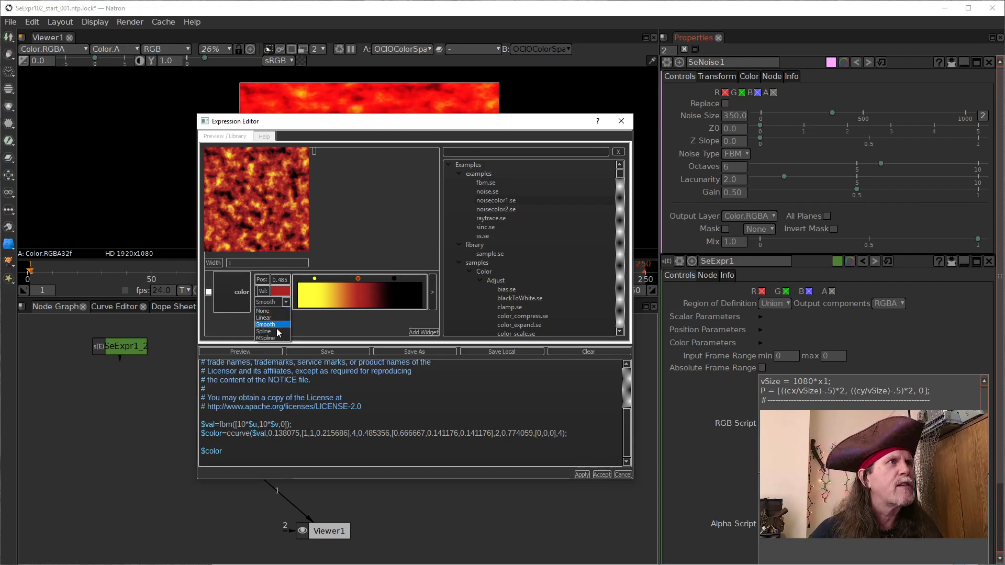
left_click(277, 330)
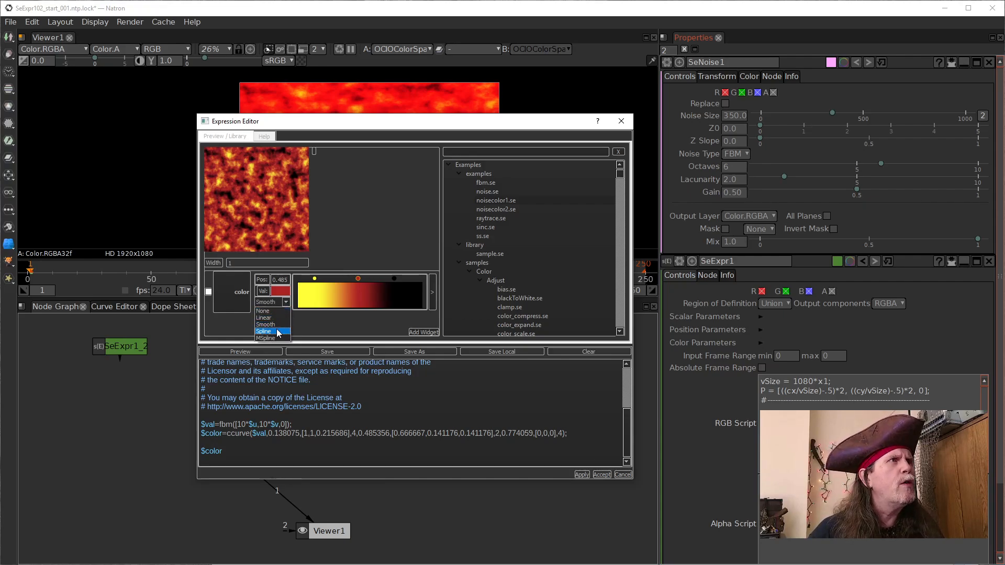
left_click(287, 303)
left_click(281, 341)
left_click(287, 302)
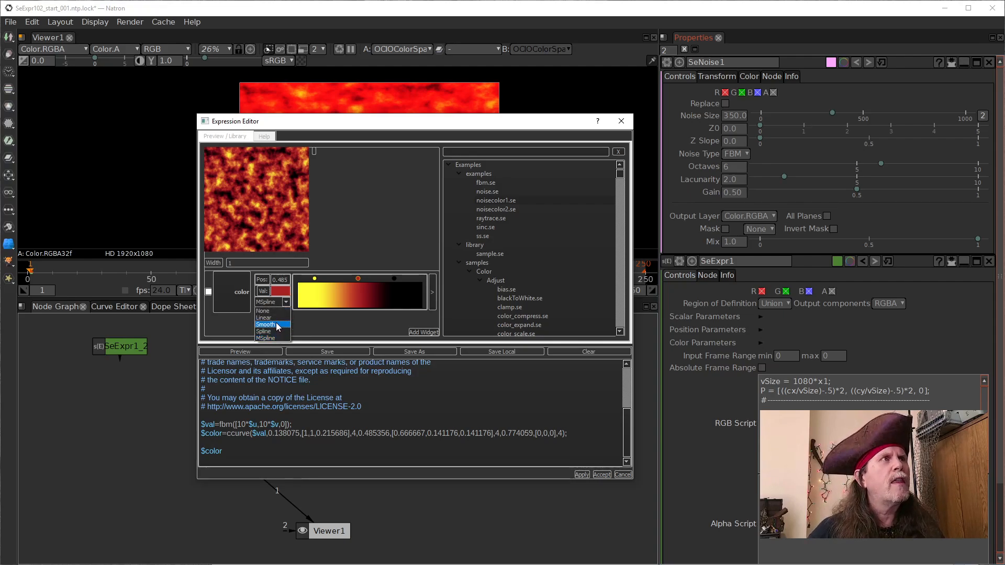
left_click(277, 325)
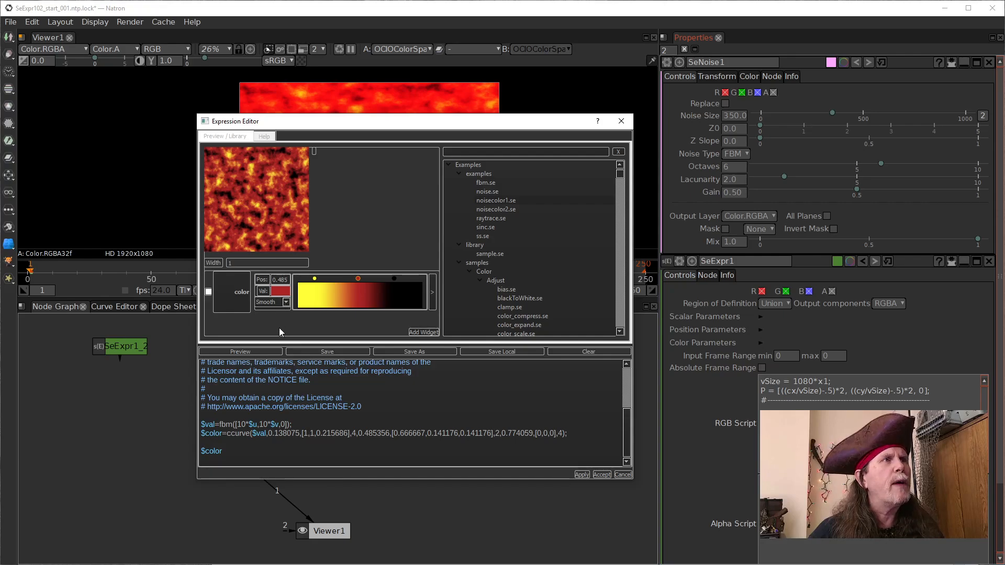
- Try Smooth and Spline interpolation on the yellow stop and return it to MSpline
left_click(315, 281)
left_click(284, 302)
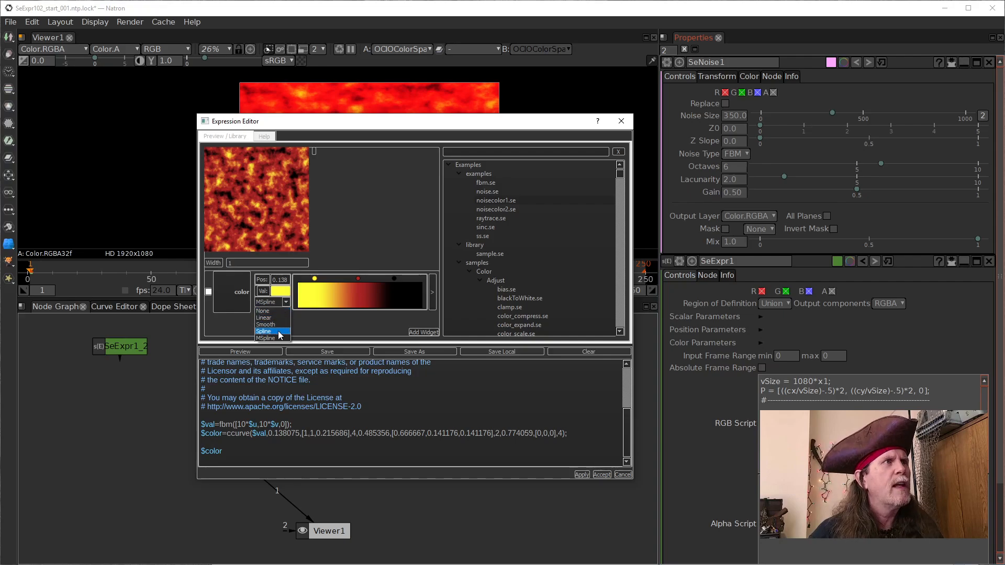
left_click(276, 325)
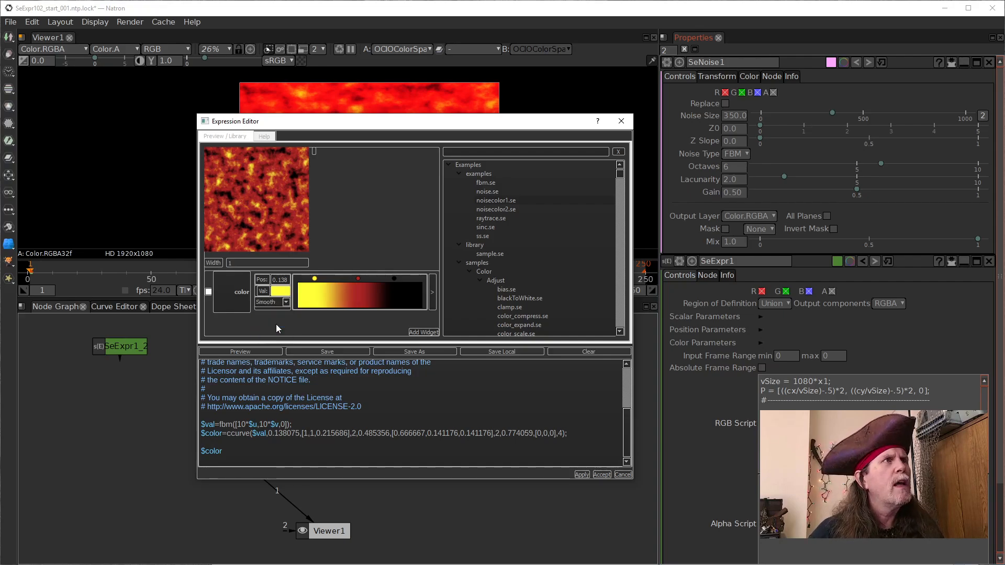
left_click(285, 303)
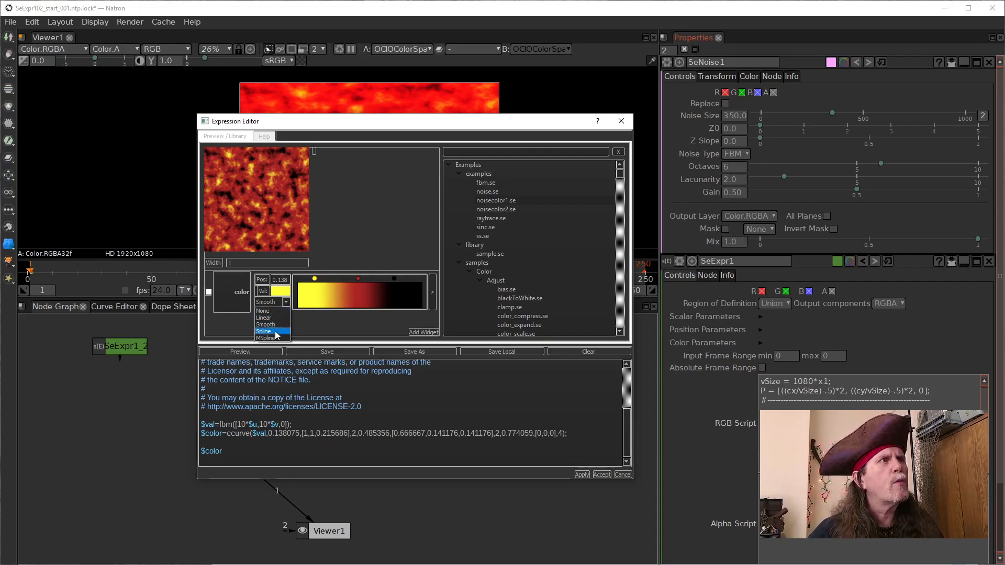
left_click(276, 332)
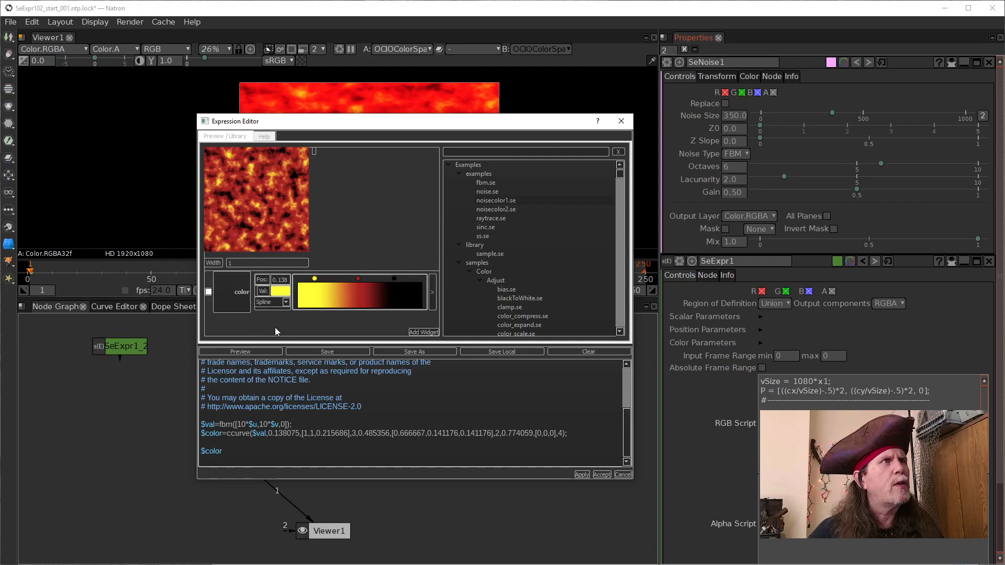
left_click(285, 302)
left_click(281, 336)
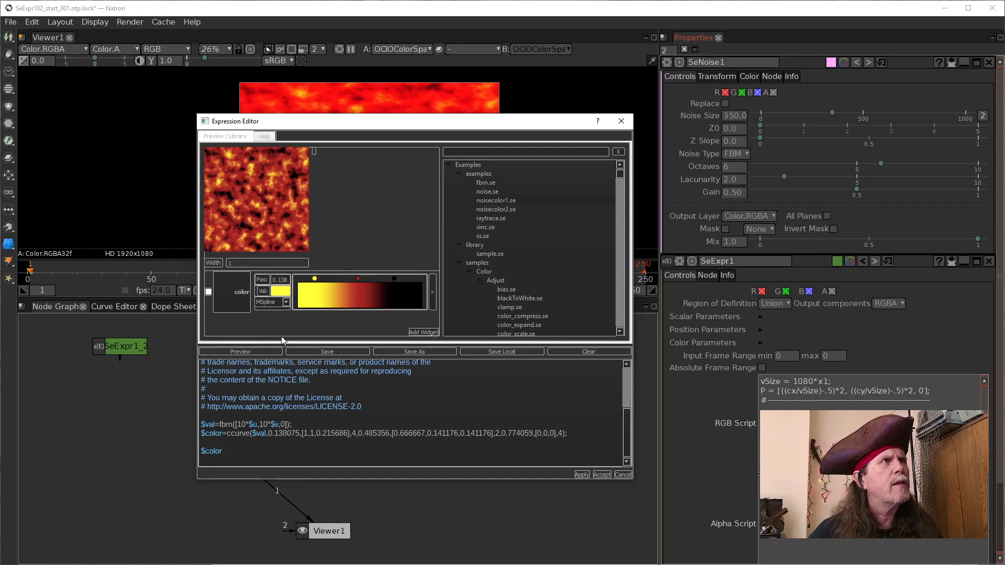
left_click(288, 304)
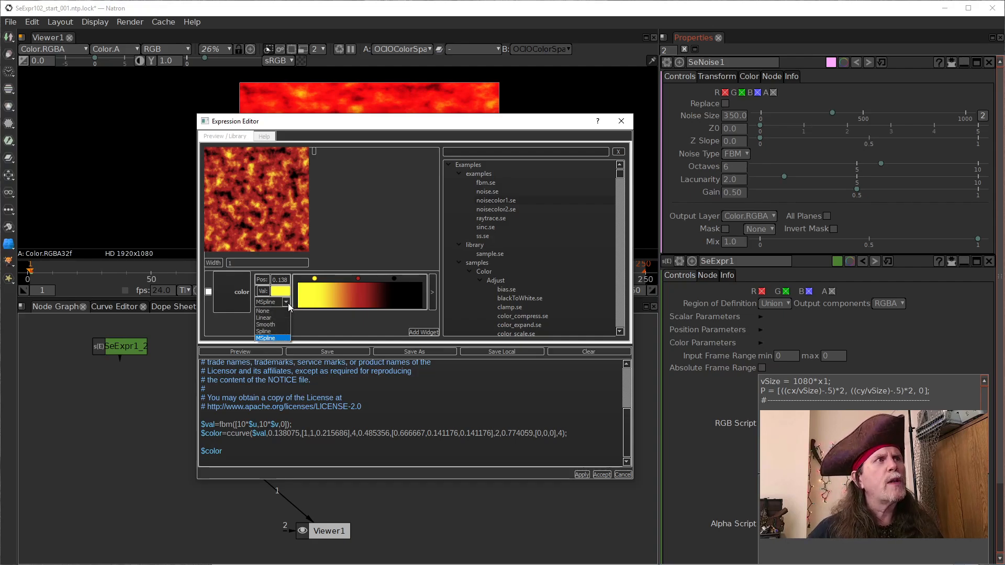
left_click(288, 303)
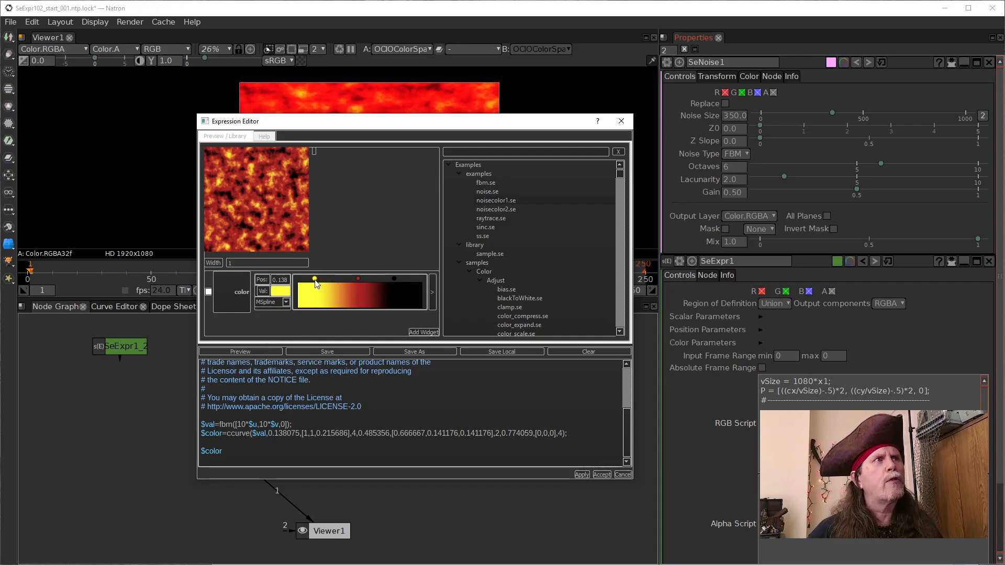
left_click(358, 279)
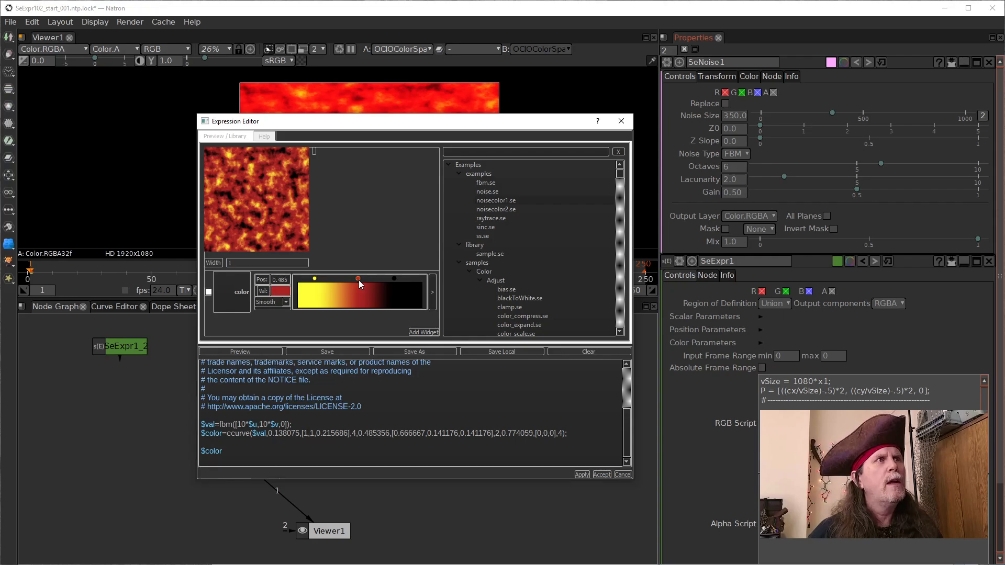
left_click(286, 303)
left_click(286, 307)
- Try Linear and None interpolation on the ramp's black stop and return it to MSpline
left_click(393, 277)
left_click(287, 303)
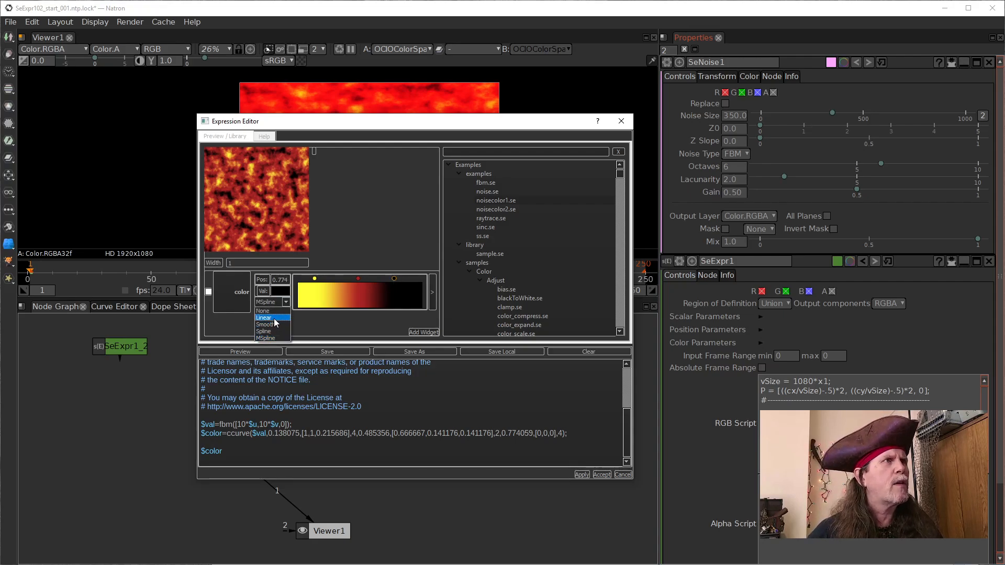
left_click(275, 318)
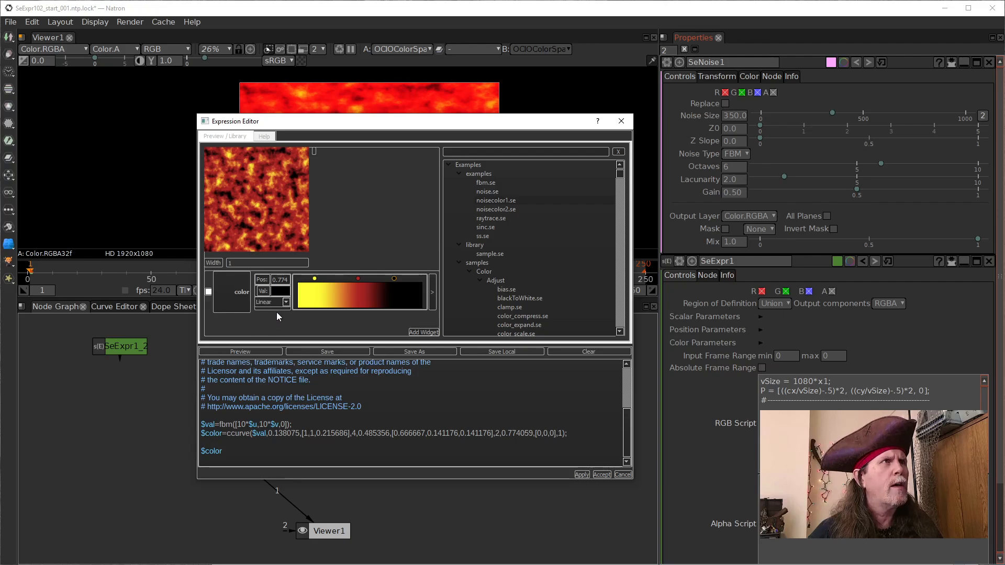
left_click(286, 303)
left_click(286, 309)
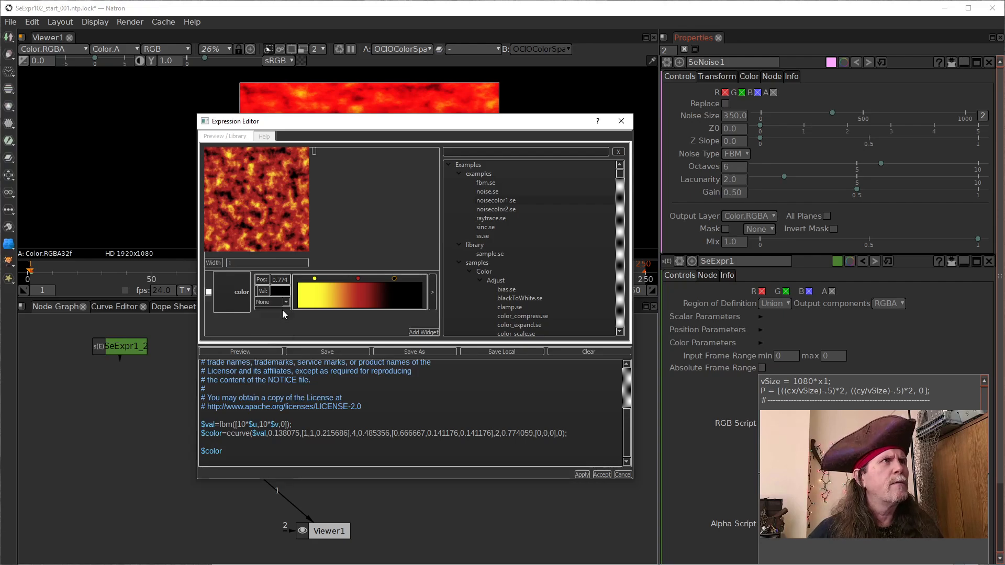
left_click(286, 302)
left_click(286, 341)
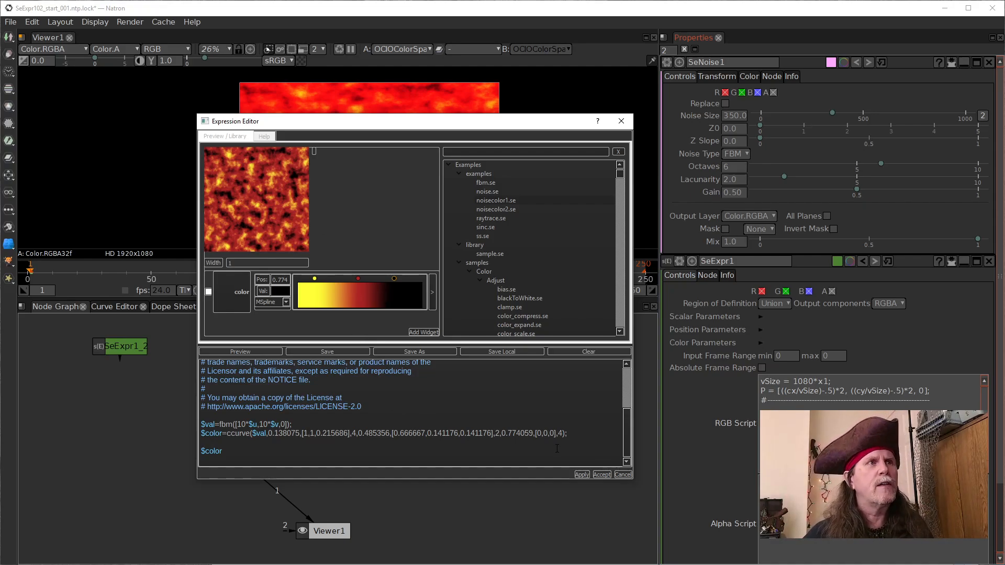
- Try to copy the fbm and ccurve expression from the Expression Editor into SeExpr1's RGB script
left_click_drag(567, 433, 161, 419)
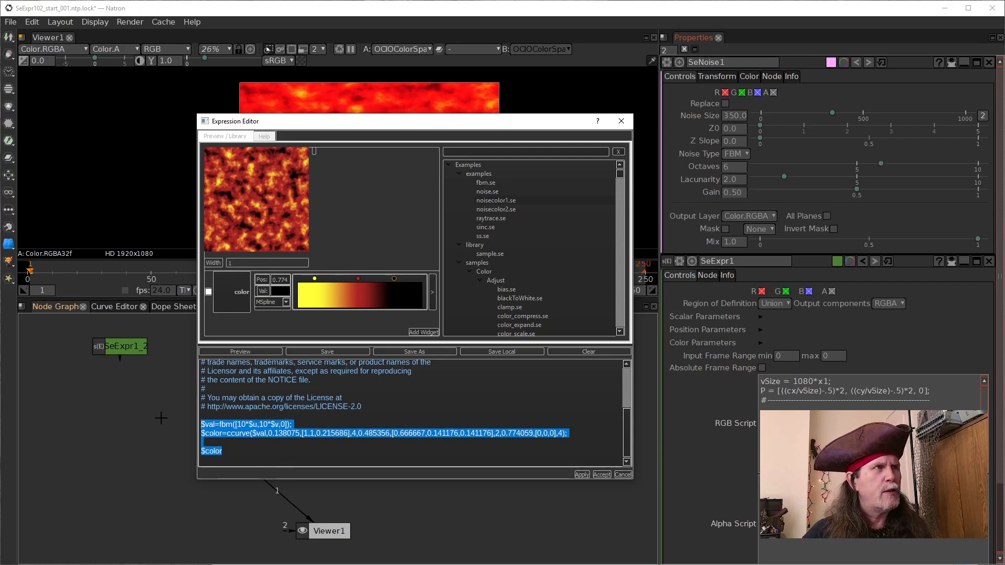
key("ctrl+c")
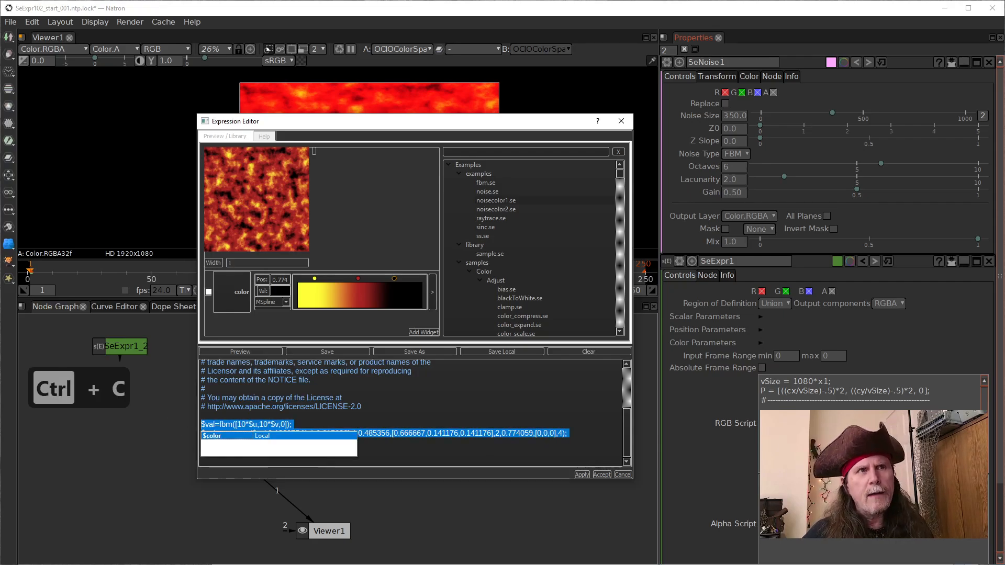
key("Escape")
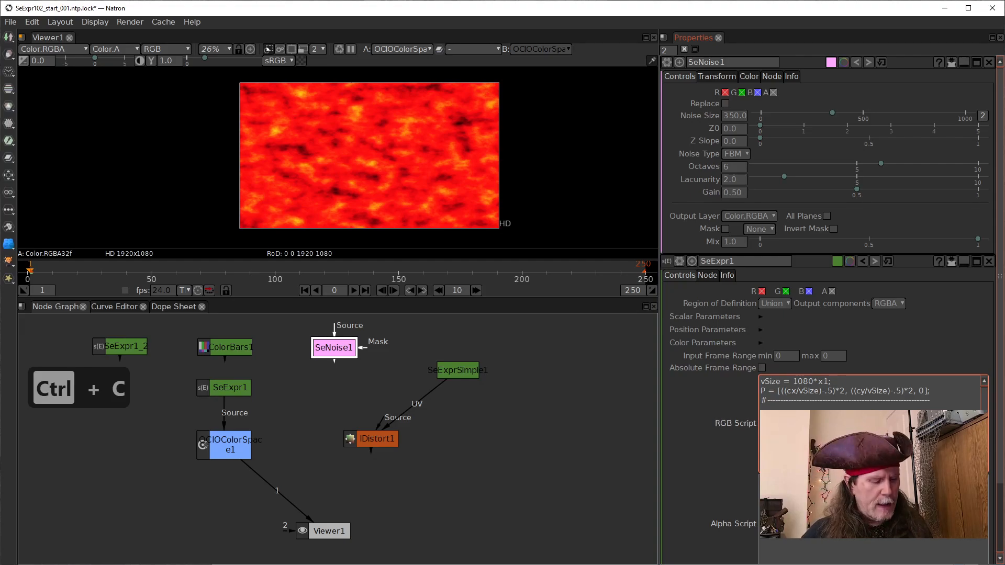
key("ctrl+v")
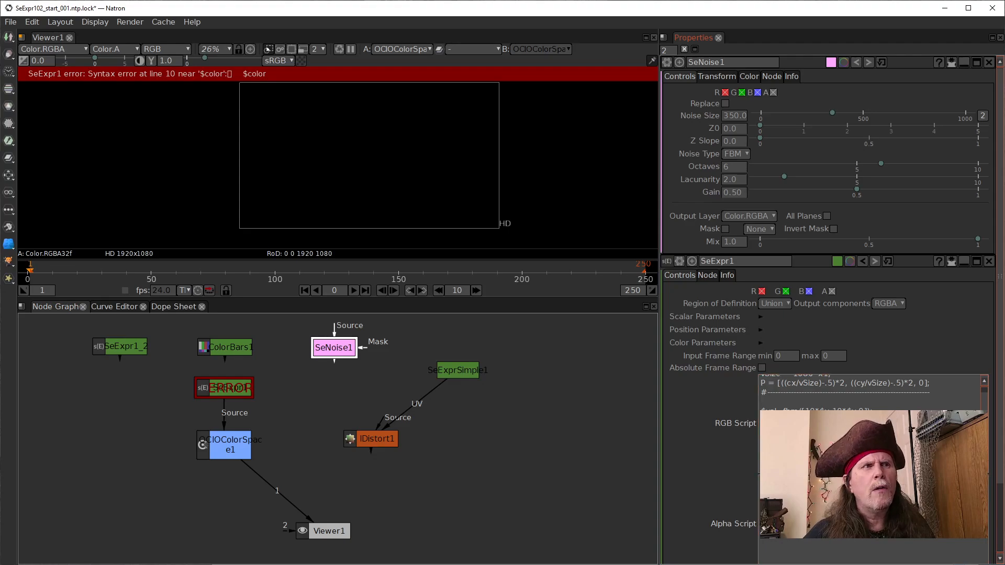
- Recopy the $val, $color=ccurve and final $color lines from the Expression Editor and replace the code below the separator in SeExpr1's RGB script with them
left_click(469, 564)
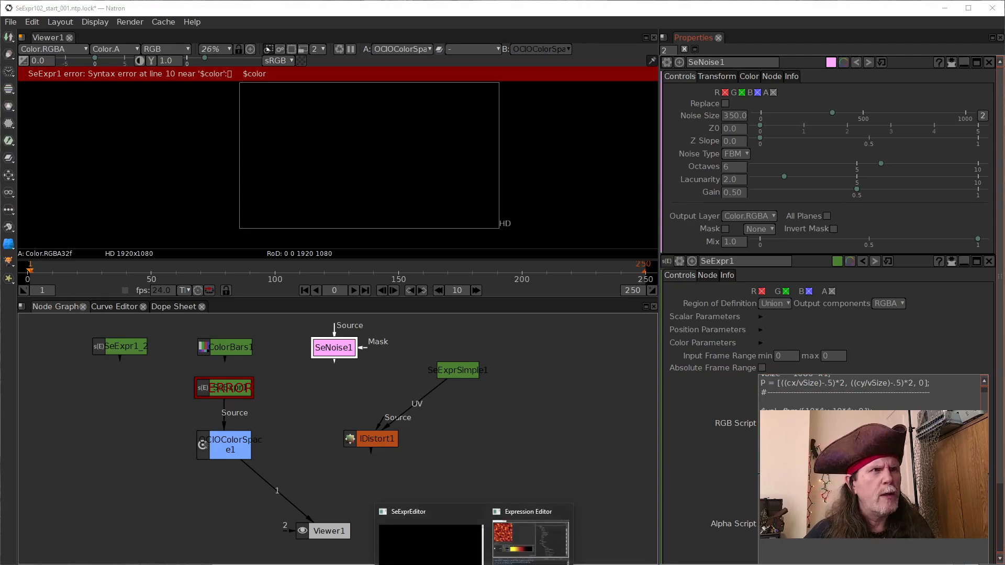
left_click(518, 554)
left_click_drag(265, 480, 180, 420)
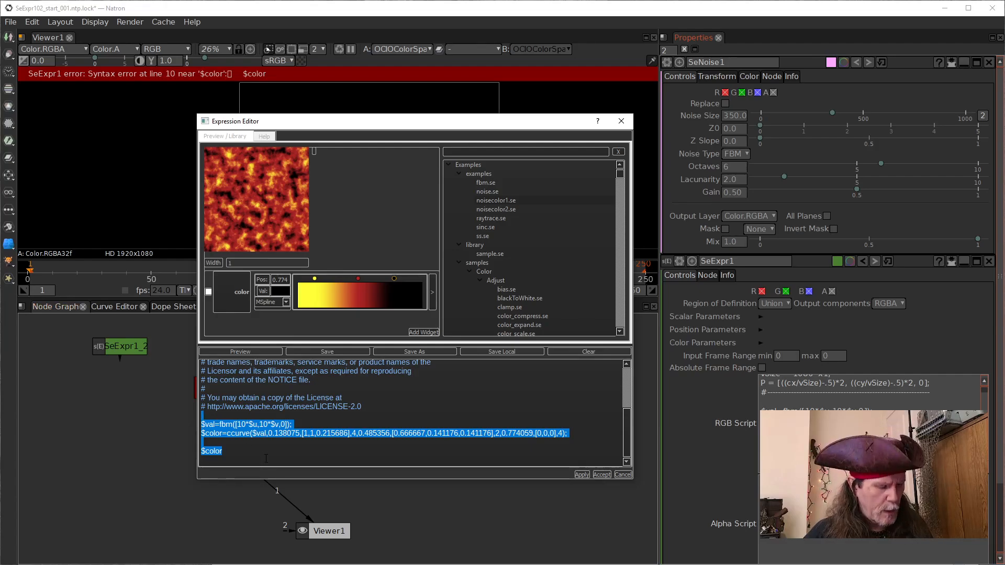
key("ctrl+c")
key("alt+Tab")
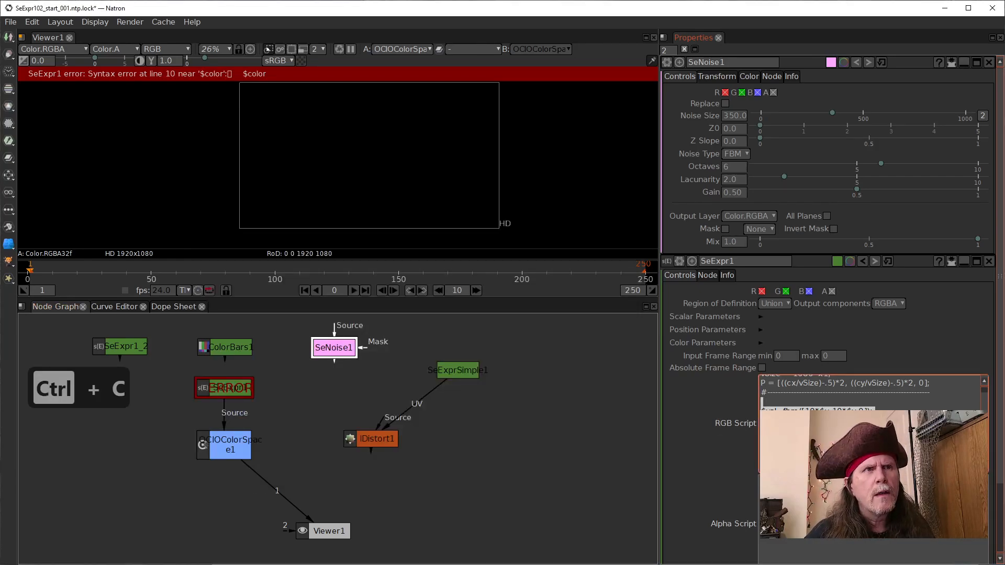
key("ctrl+v")
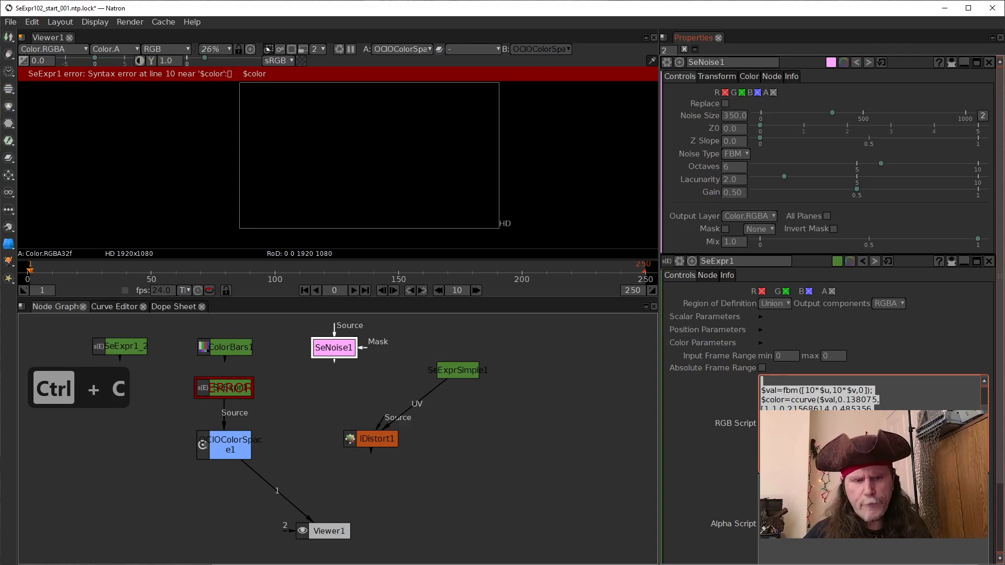
key("Delete")
key("ctrl+v")
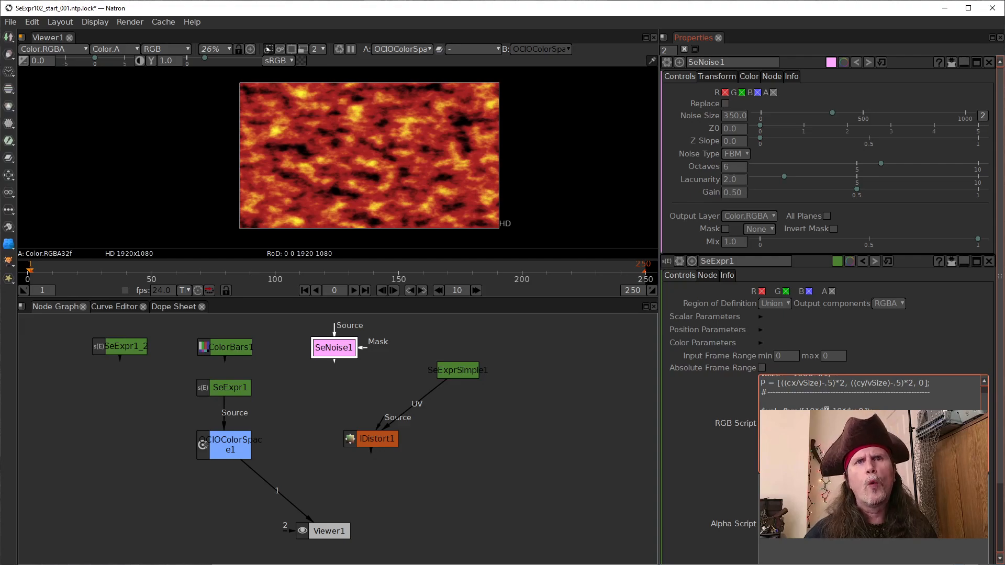
- Replace the 10*$u coordinate in the fbm call of SeExpr1's RGB script with cx
key("BackSpace")
key("BackSpace")
key("BackSpace")
key("BackSpace")
key("BackSpace")
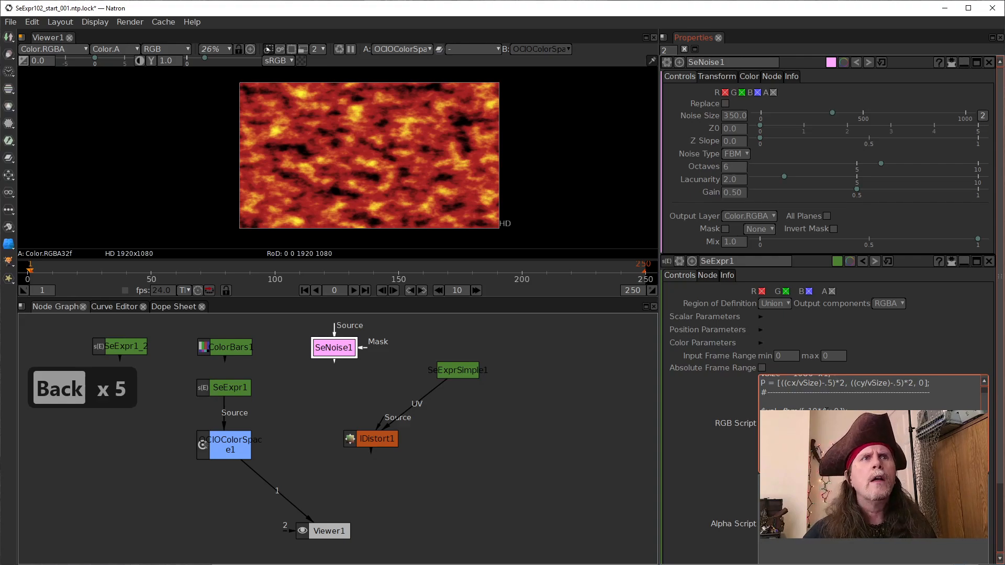
type("cx")
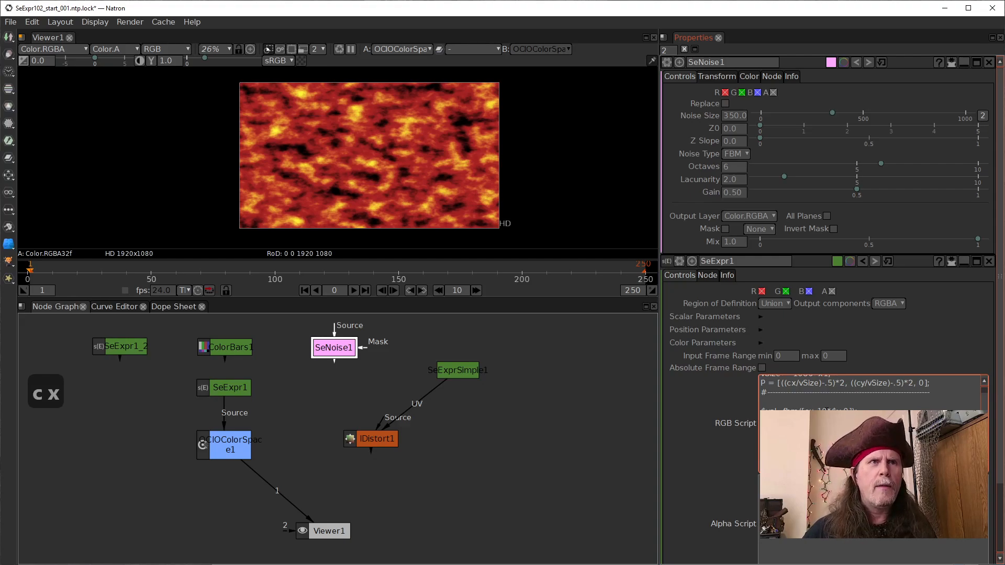
- Replace the 10*$v coordinate in the fbm call with cv and validate SeExpr1's RGB script
key("Right")
key("Right")
key("Right")
key("Right")
key("Right")
key("Right")
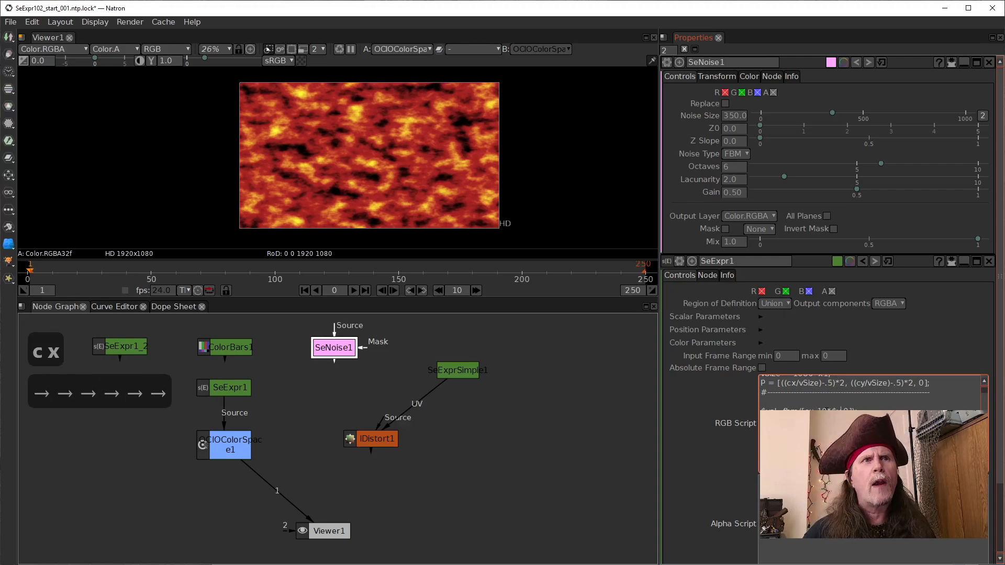
key("BackSpace")
key("BackSpace")
key("BackSpace")
key("BackSpace")
key("BackSpace")
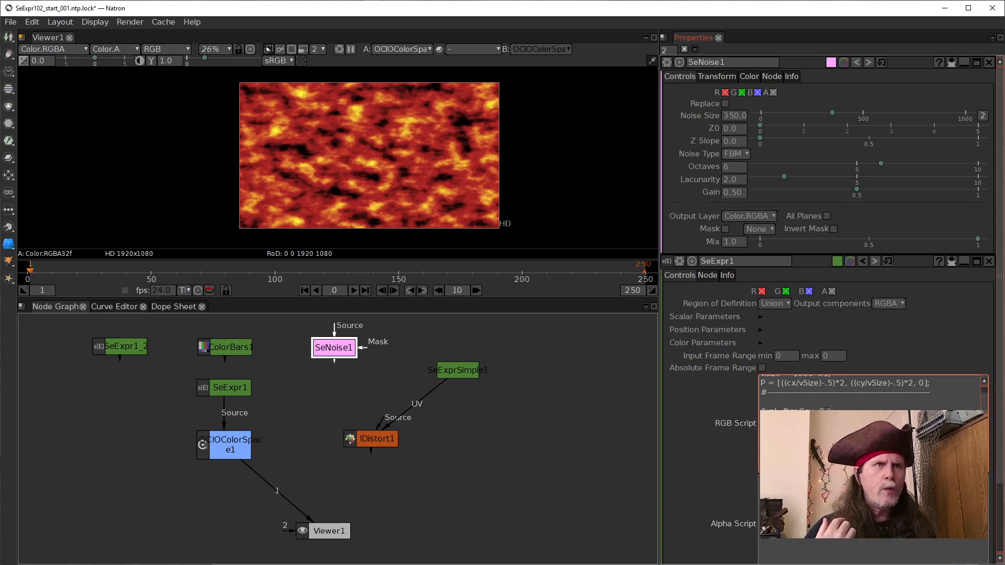
type("cv")
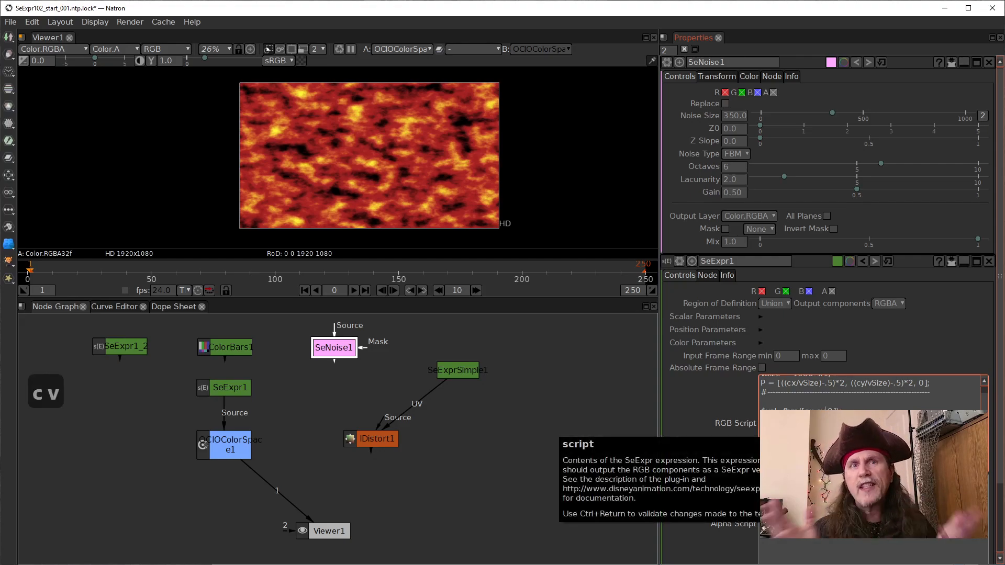
key("ctrl+Return")
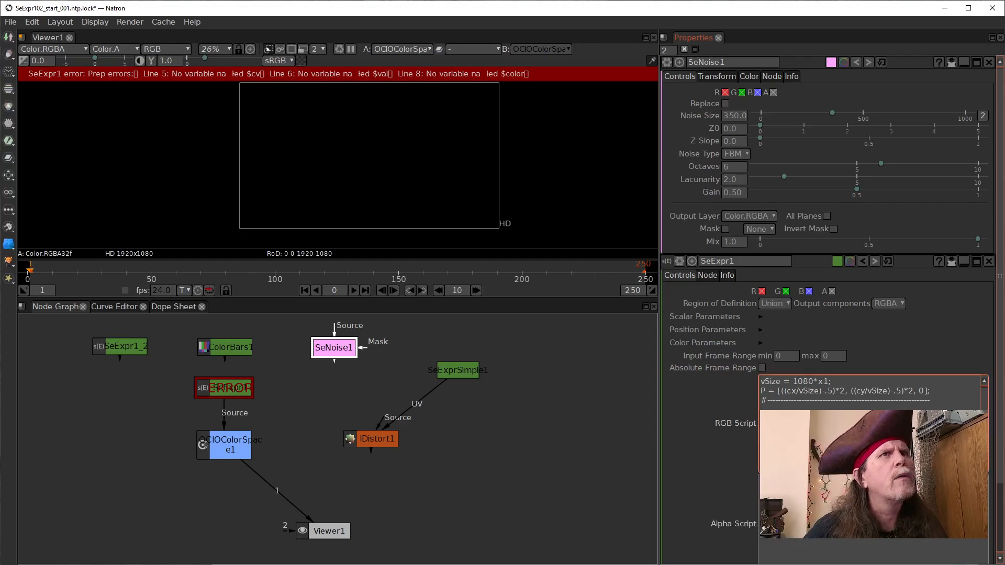
- Compare SeExpr1's fbm and ccurve lines with the original code in the Expression Editor, then close the editor
scroll(826, 377, "down", 2)
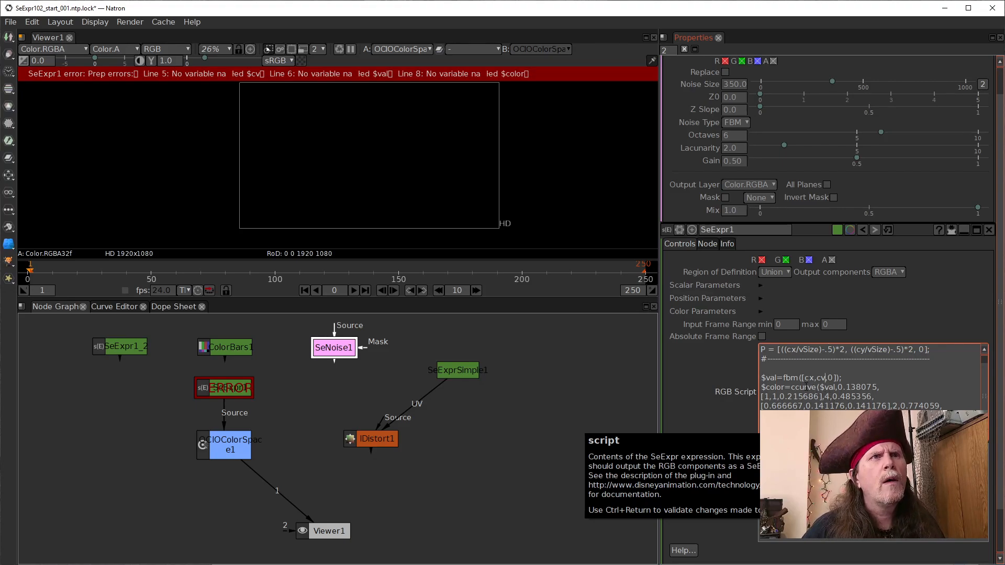
left_click(806, 379)
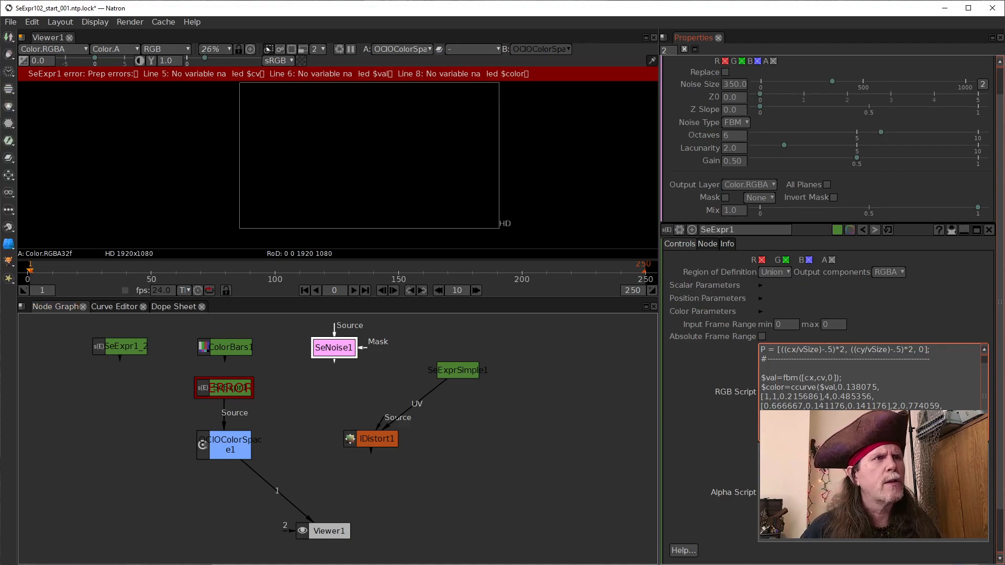
mouse_move(474, 564)
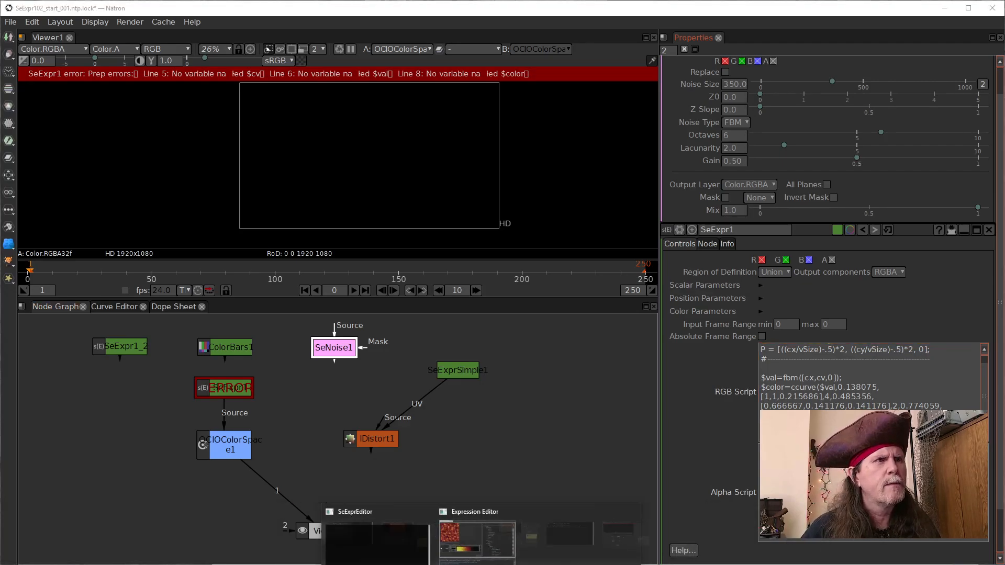
left_click(530, 542)
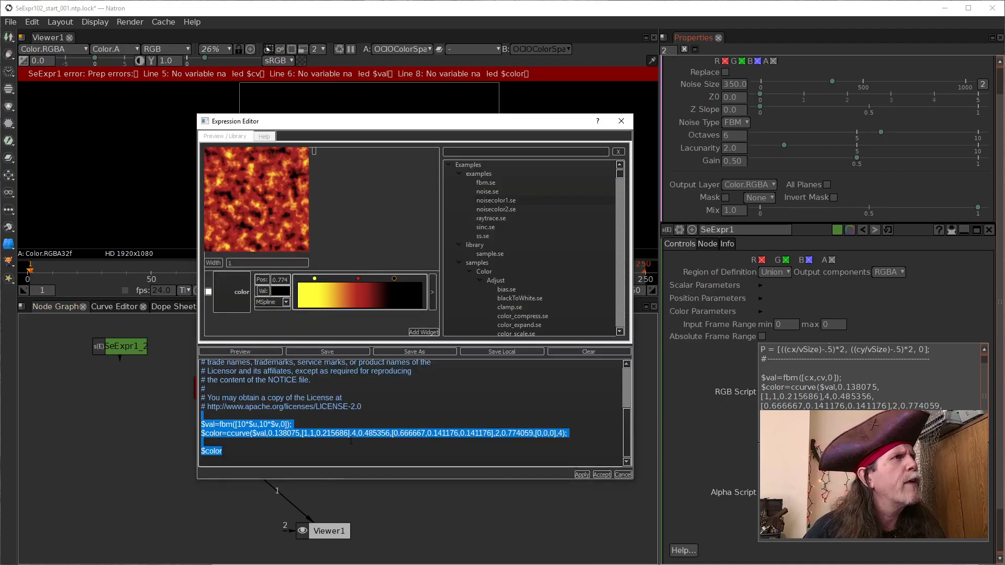
left_click(278, 433)
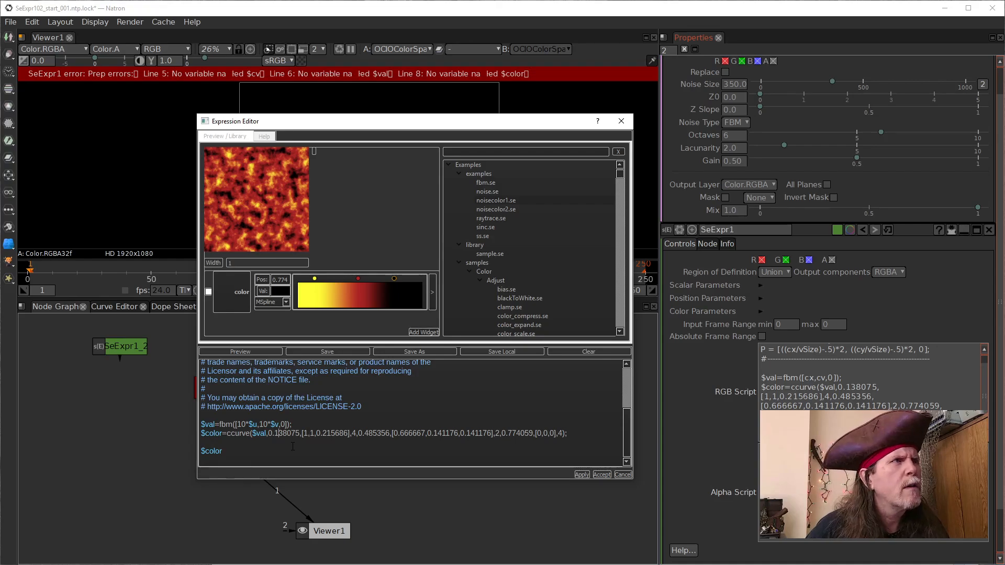
key("Escape")
scroll(834, 381, "down", 1)
left_click(834, 381)
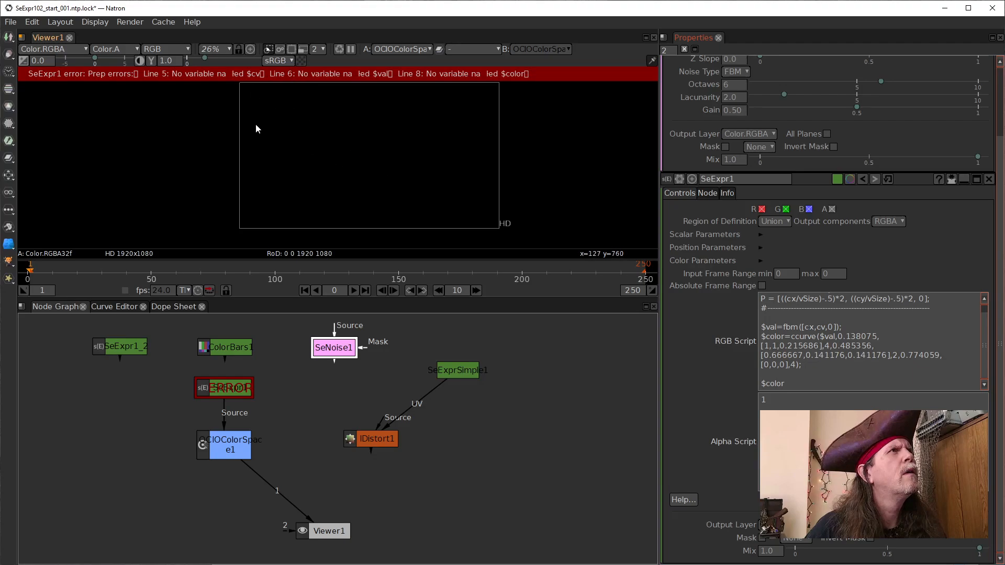
- Break the ccurve call in the RGB script into separate lines after $val and after each color stop's interpolation value
left_click(883, 378)
left_click(814, 363)
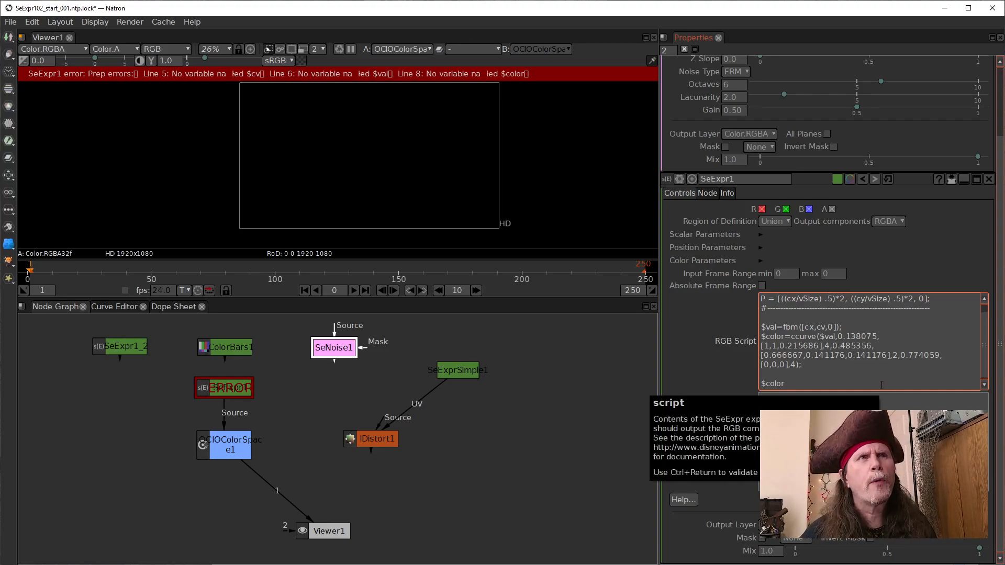
key("Return")
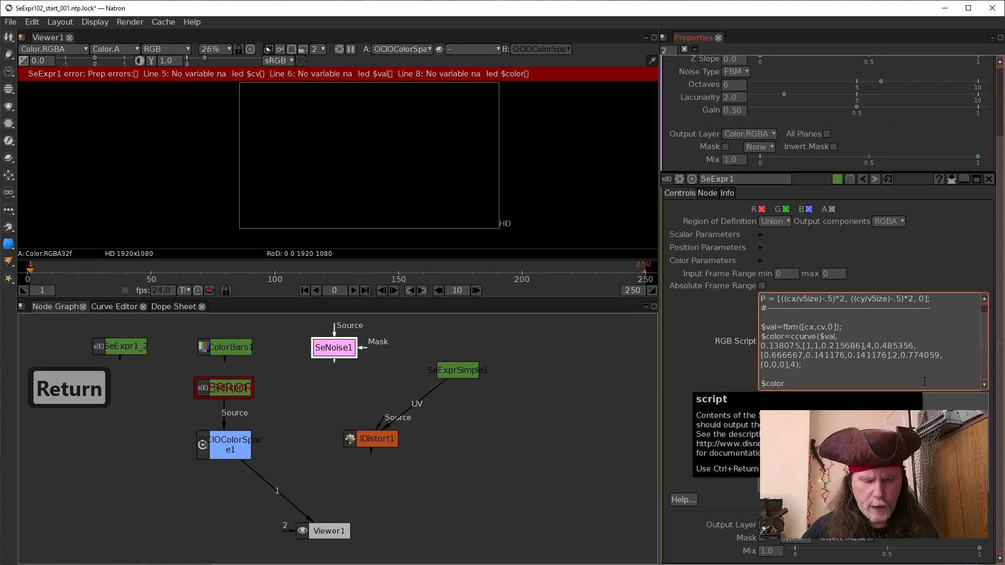
key("Return")
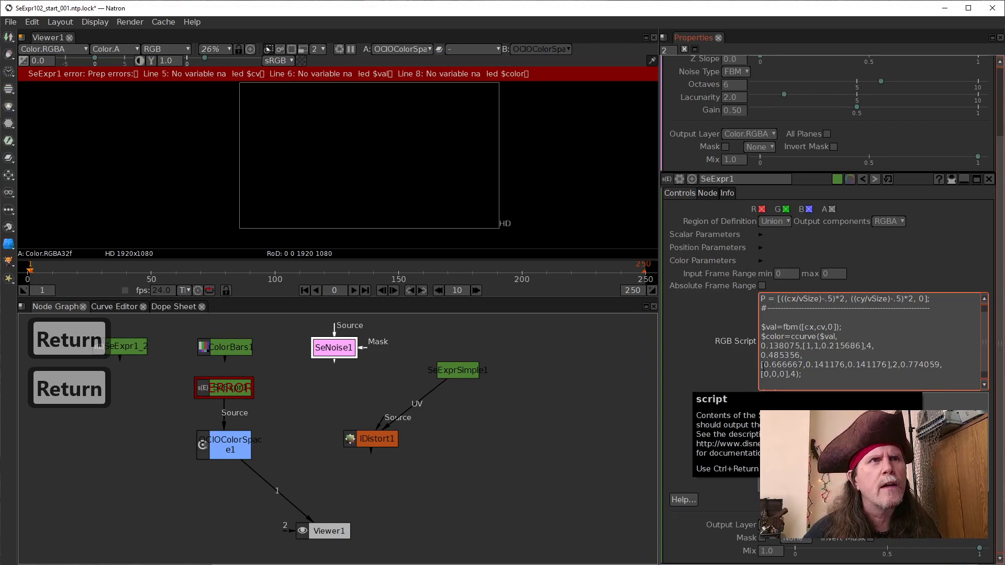
key("BackSpace")
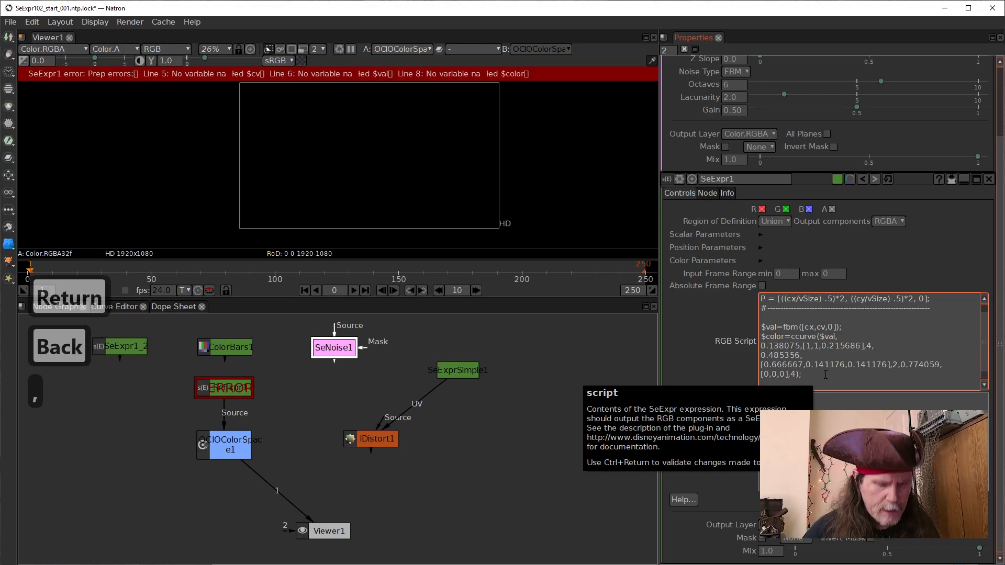
type(",")
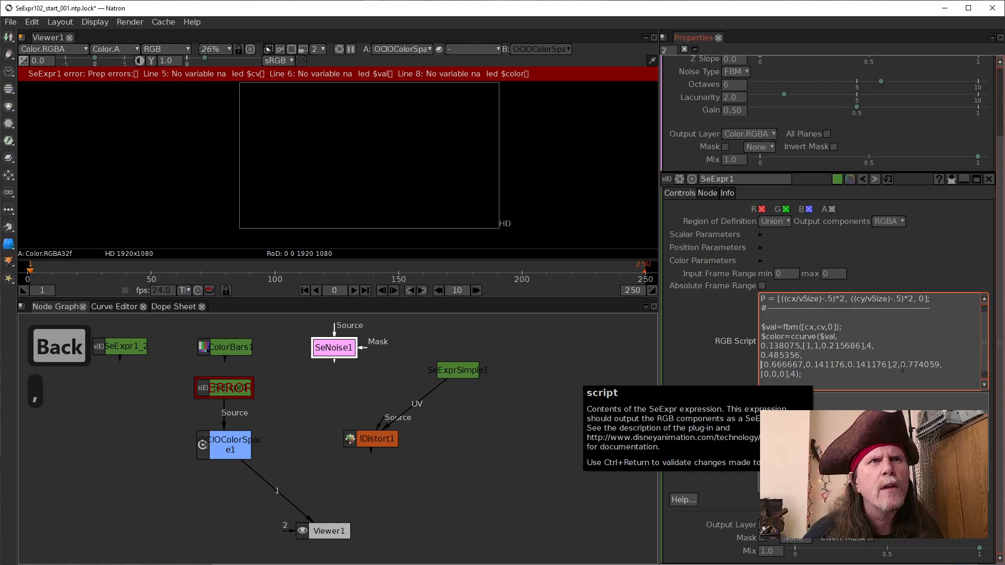
key("Return")
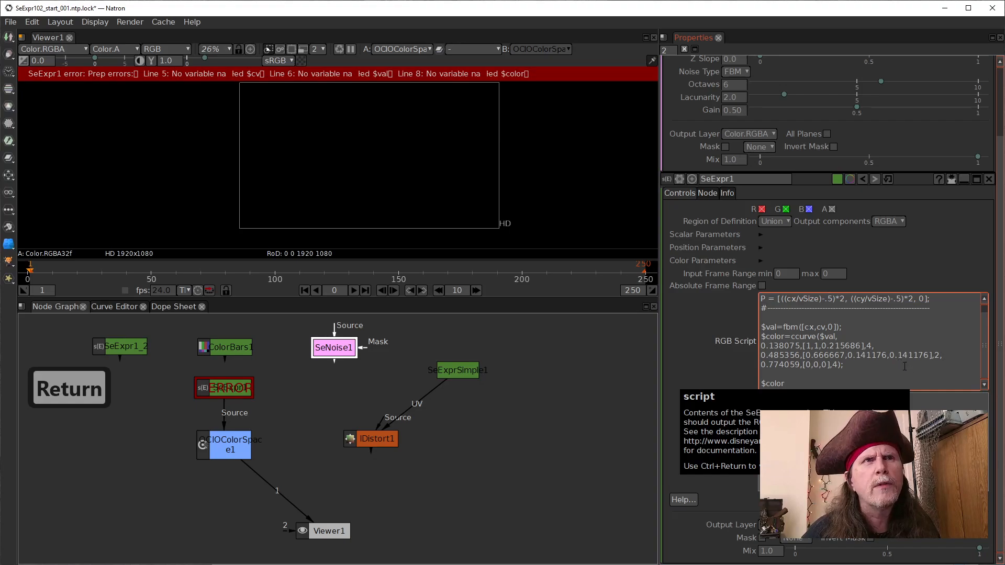
left_click(932, 357)
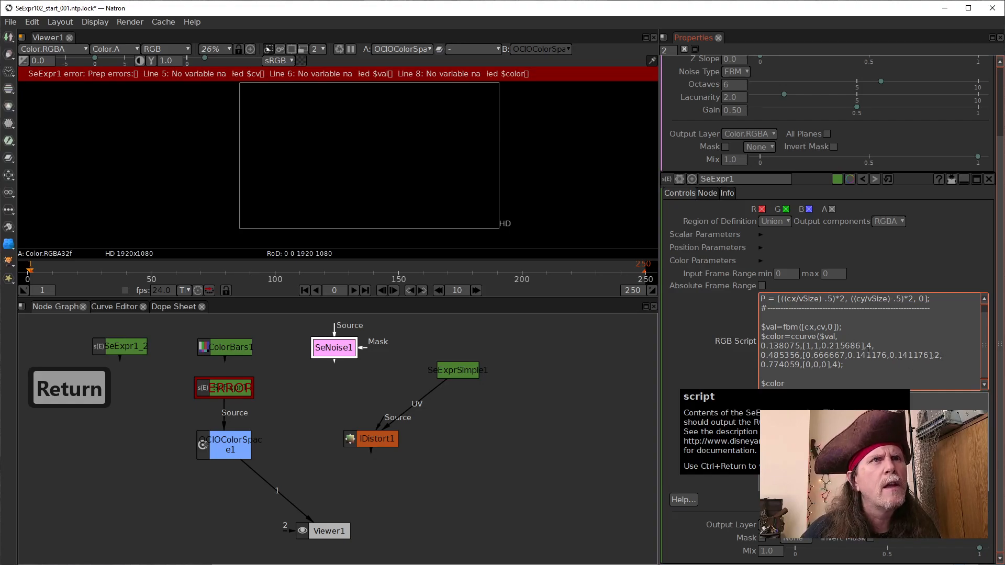
- Add a division slash after cx in the fbm call, removing the trial divisor 15
left_click(837, 327)
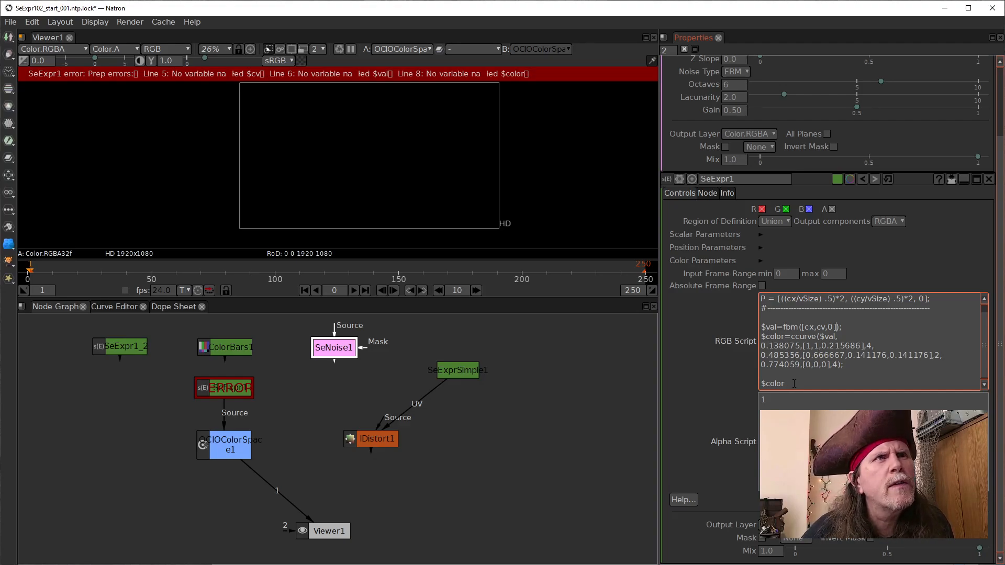
left_click(797, 319)
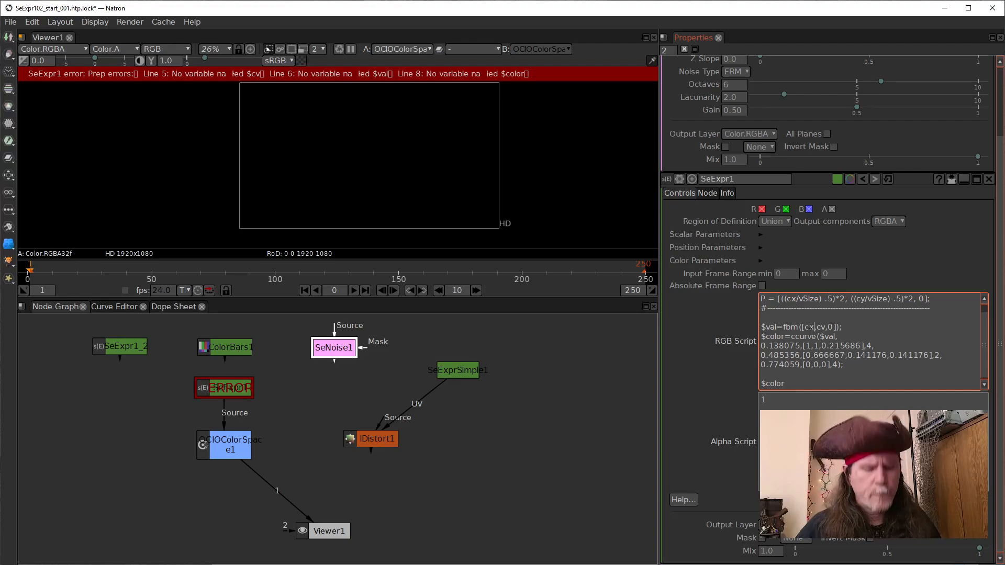
type("/15")
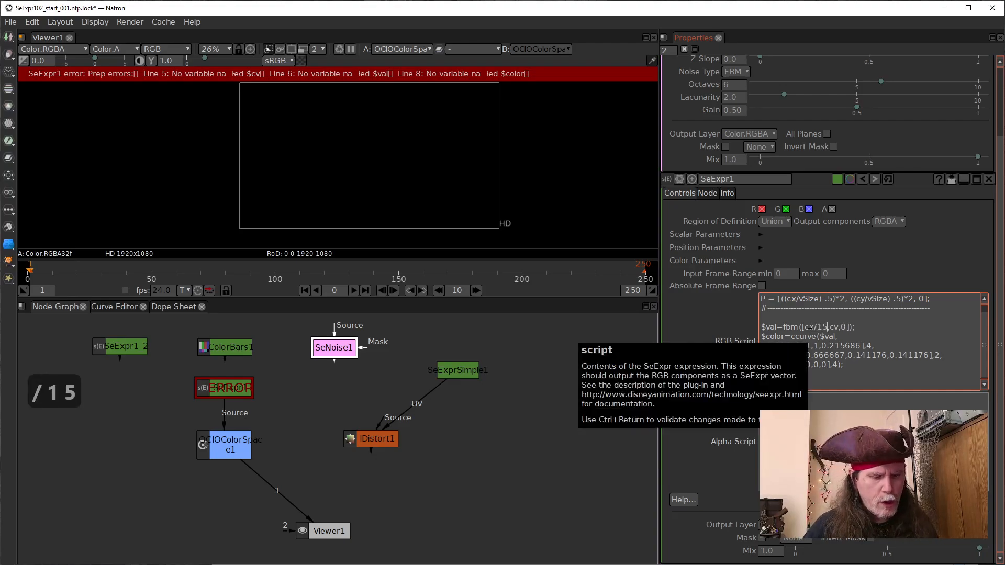
key("BackSpace")
key("BackSpace")
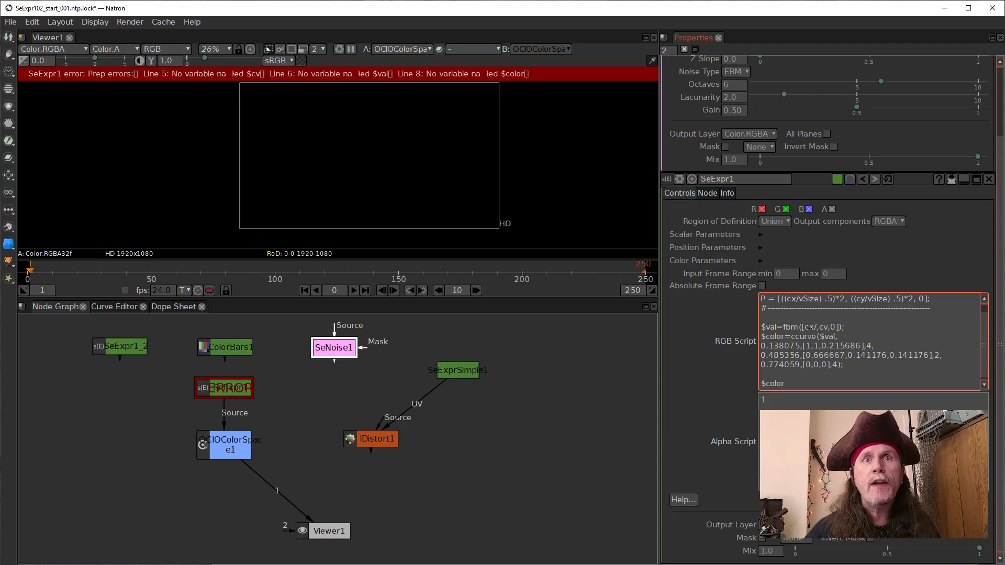
- Check the Noise Size setting in SeNoise1's properties, then bring SeExpr1's properties back up
double_click(335, 346)
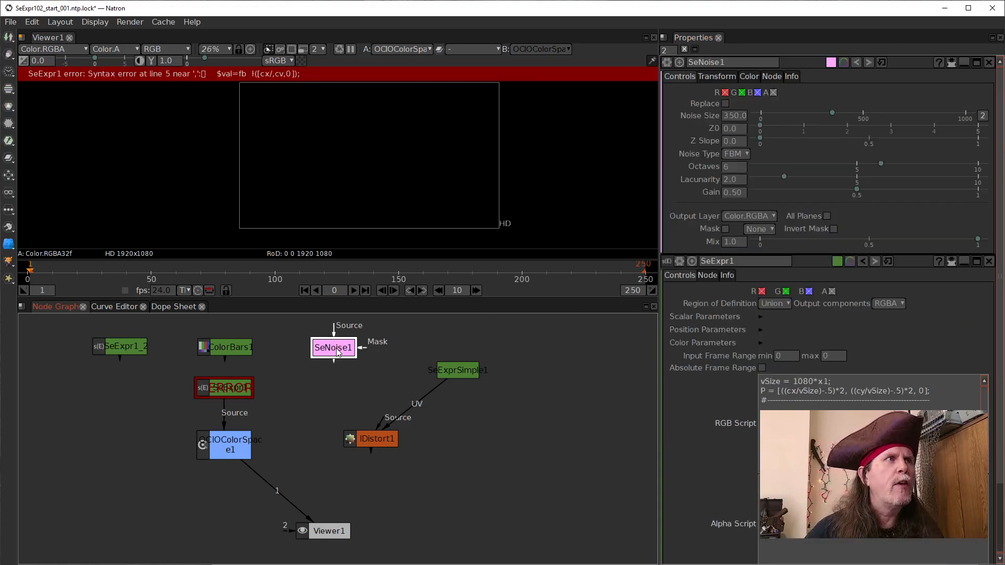
left_click(735, 116)
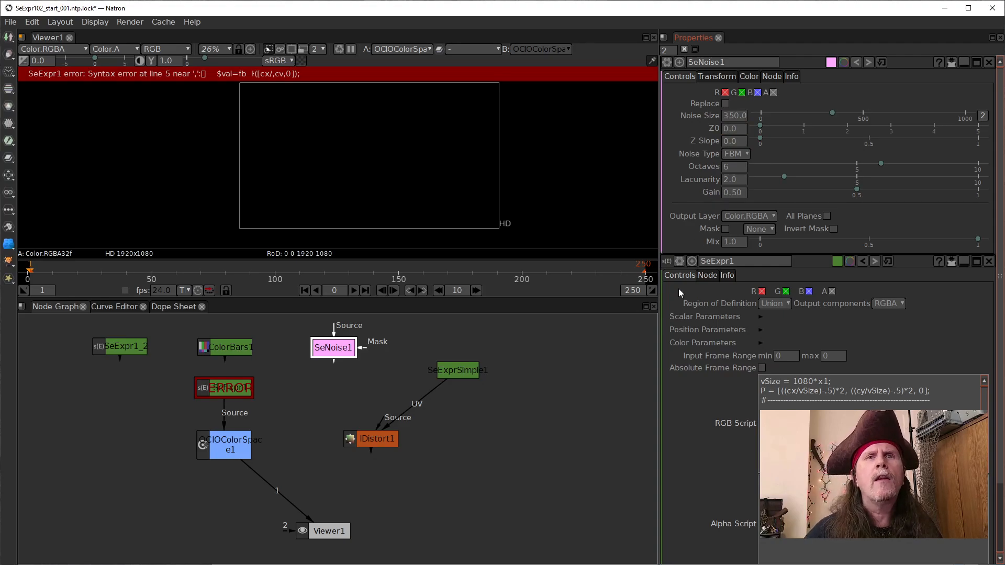
left_click(803, 399)
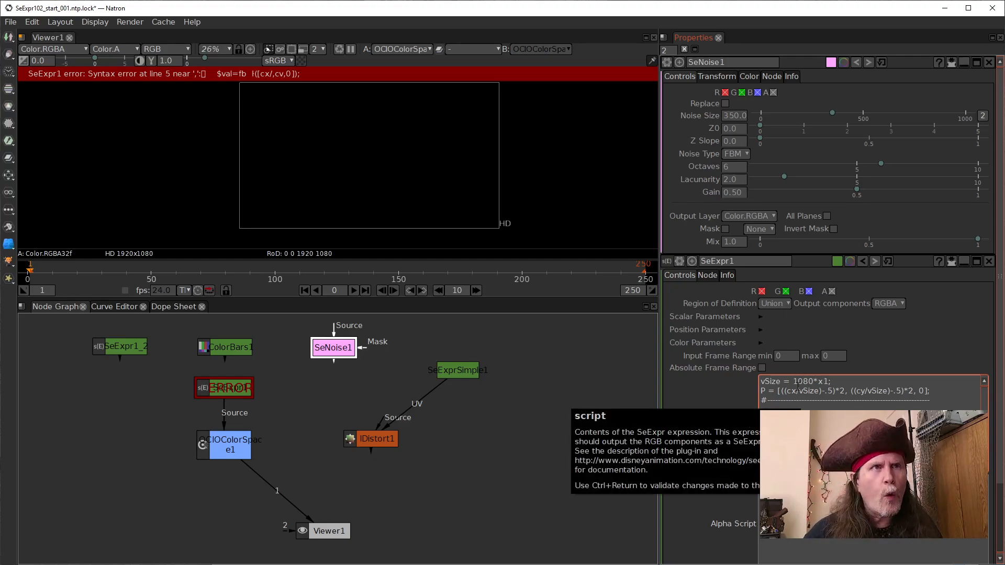
left_click(794, 391)
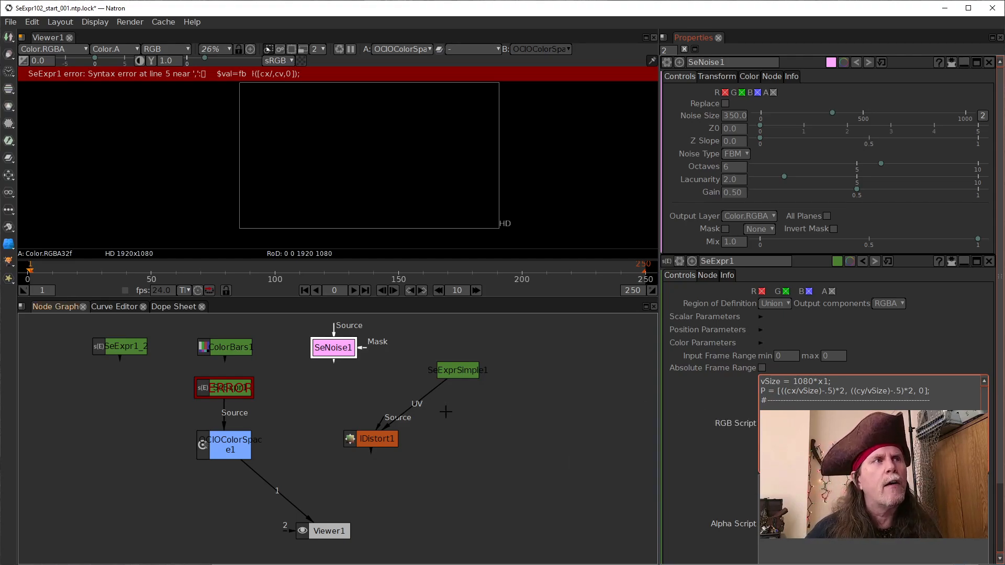
left_click(230, 392)
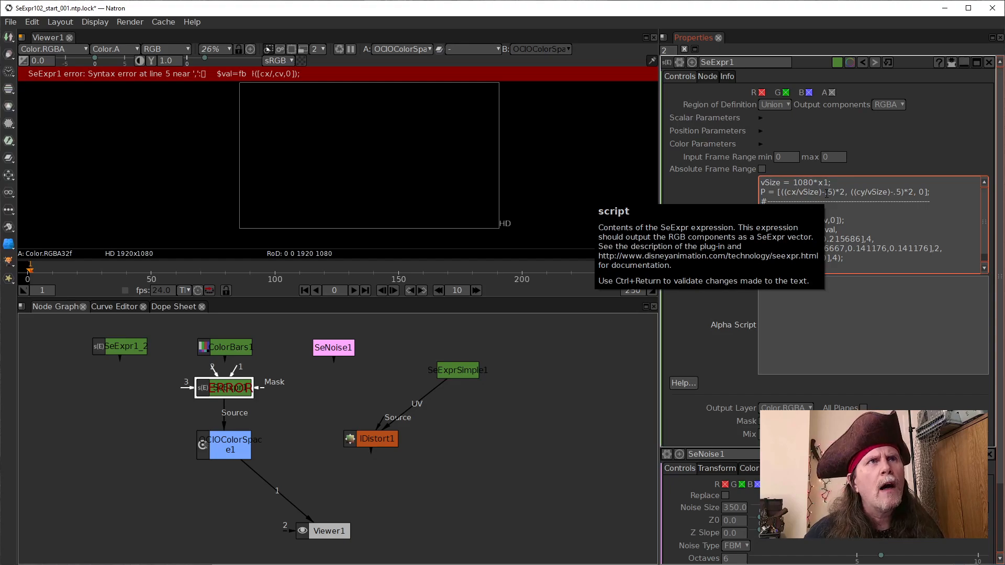
type(")")
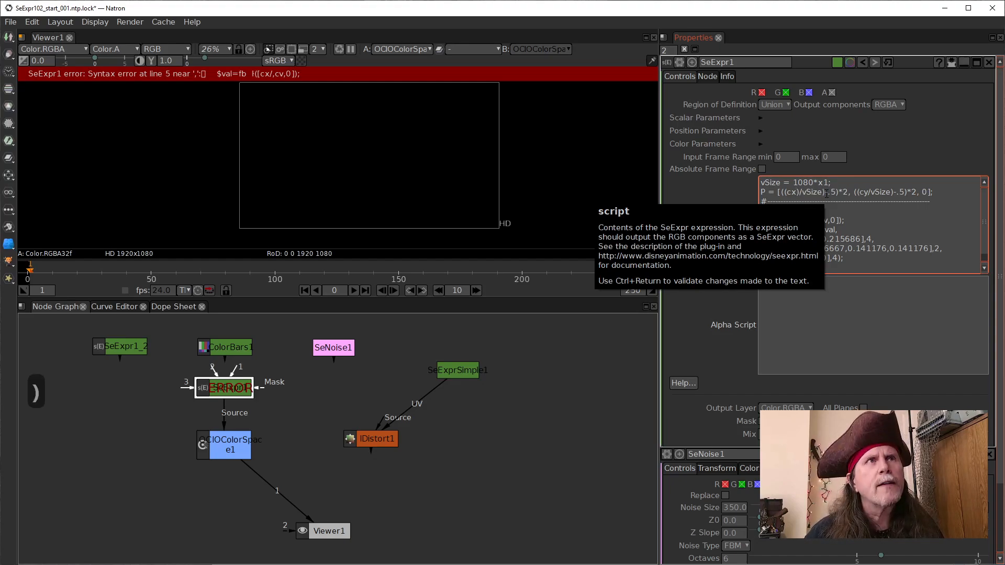
key("Left")
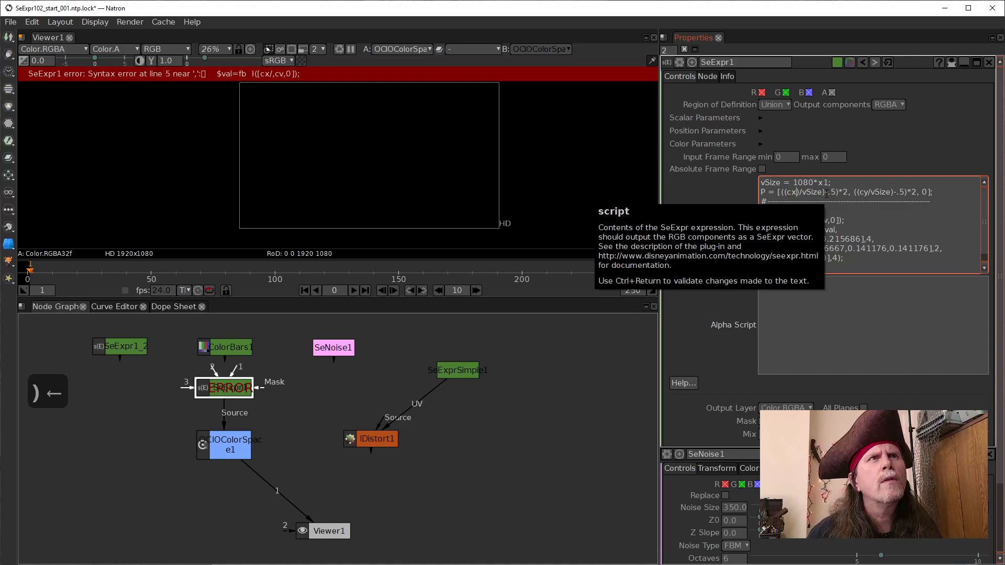
key("Right")
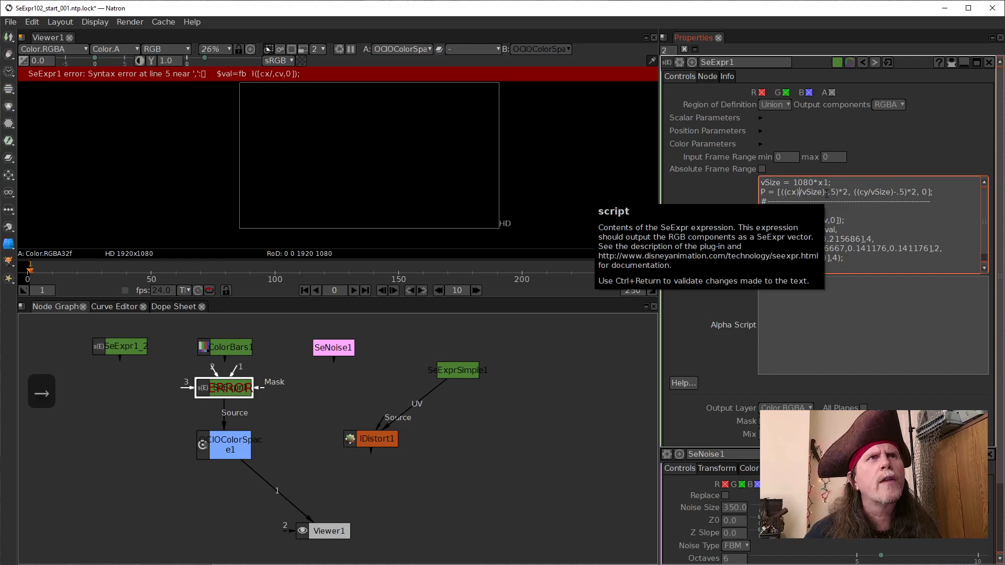
key("BackSpace")
- Set the first two fbm coordinates in SeExpr1's RGB script to cx/150 and cv/150
left_click(859, 220)
left_click(813, 220)
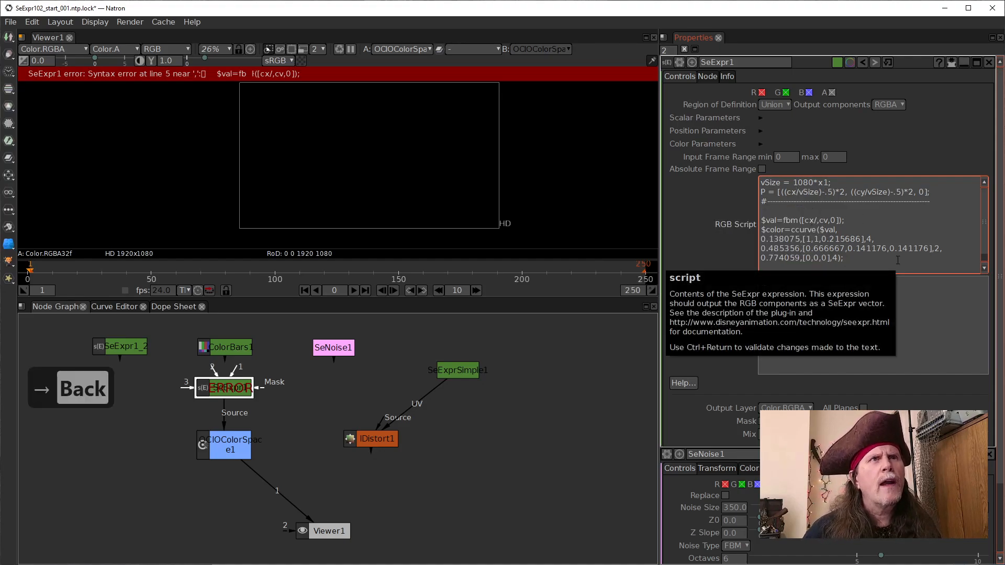
key("Left")
key("Left")
key("Right")
key("Right")
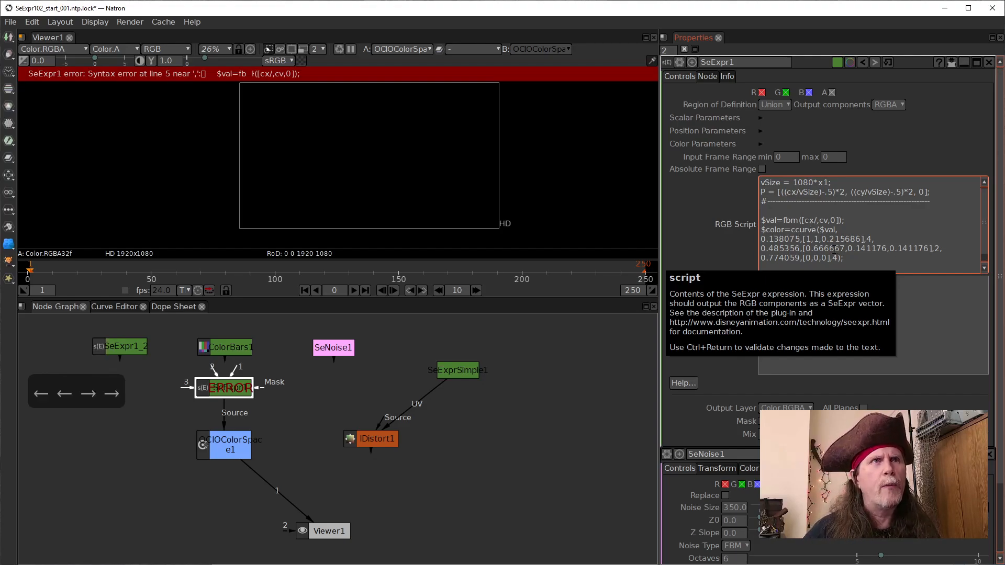
type("150")
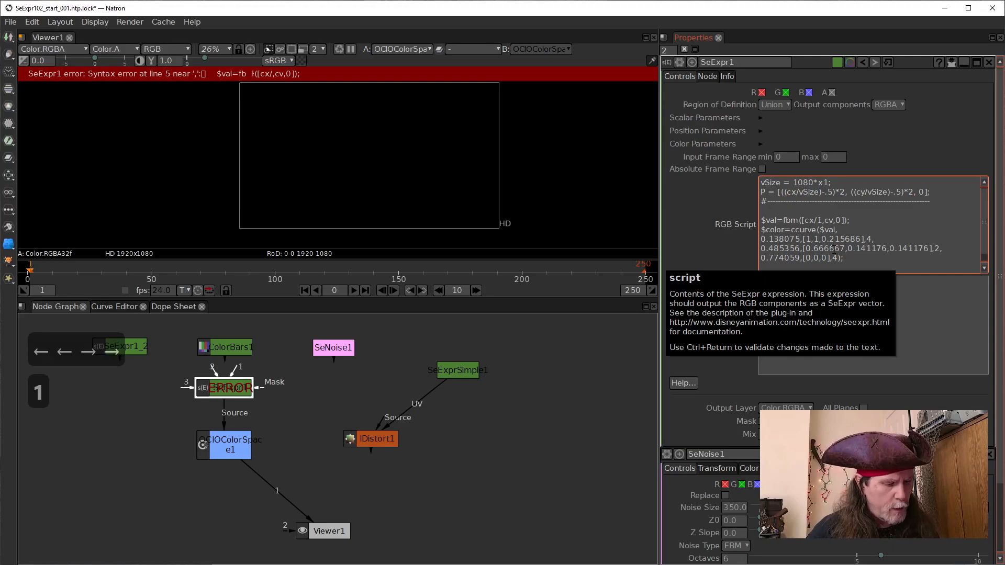
left_click(844, 221)
type("/150")
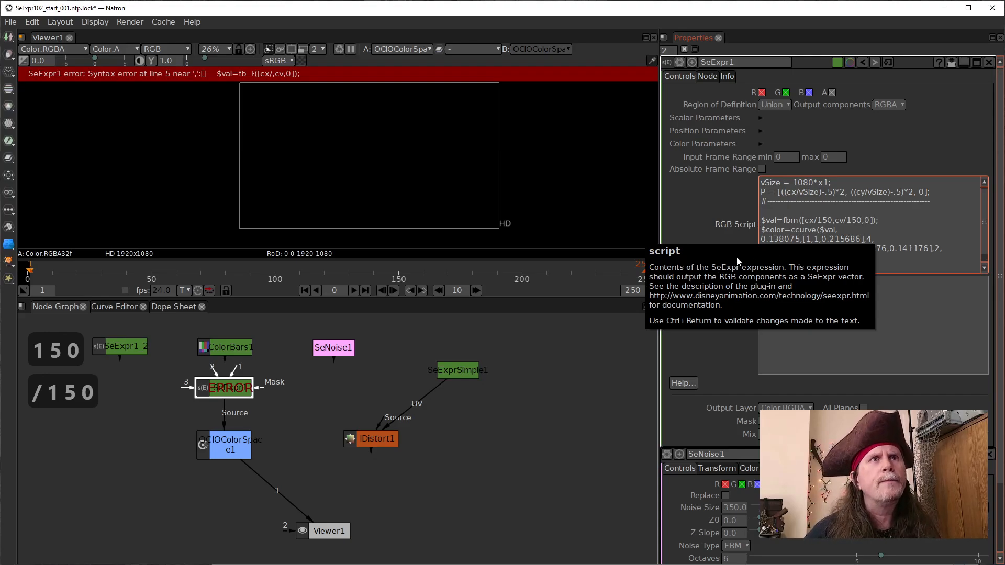
- Validate SeExpr1's RGB script, then add a blank line and a closing $color line at its end
left_click(731, 313)
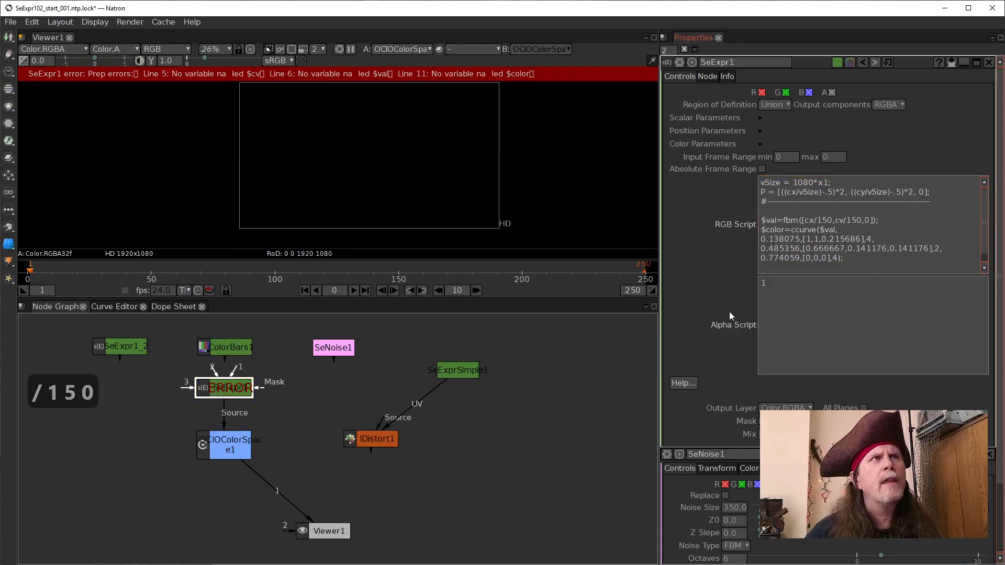
left_click(855, 257)
key("Return")
key("Return")
type("$color")
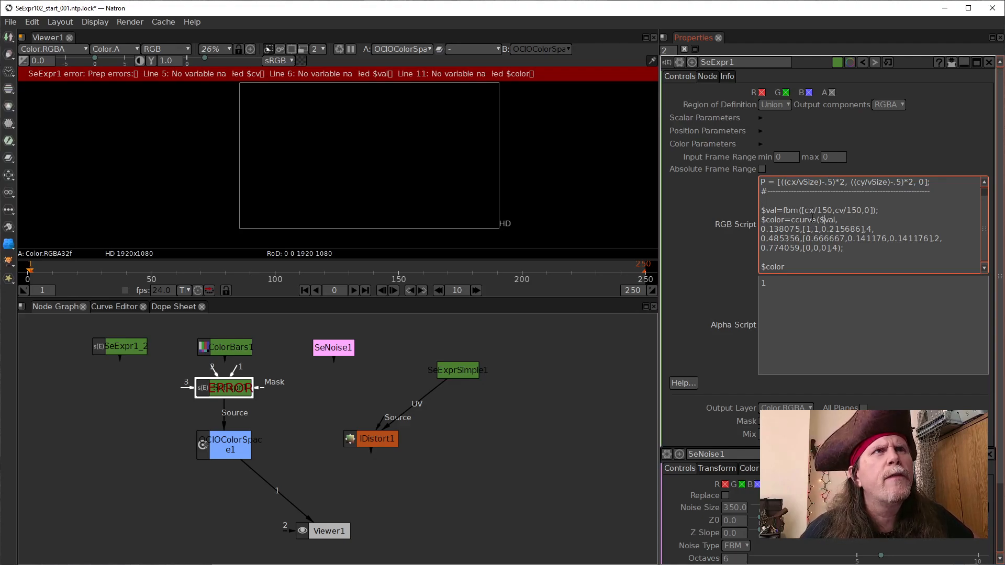
scroll(801, 218, "up", 1)
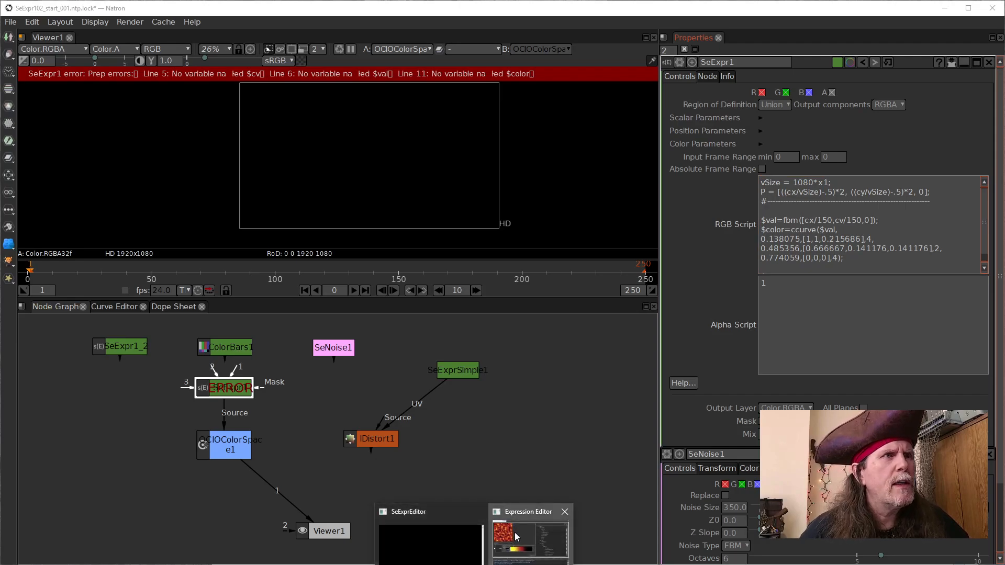
- Replace the fbm and ccurve lines in SeExpr1's RGB script with the Expression Editor's $val, $color and closing $color lines, removing the extra blank line above
left_click(518, 537)
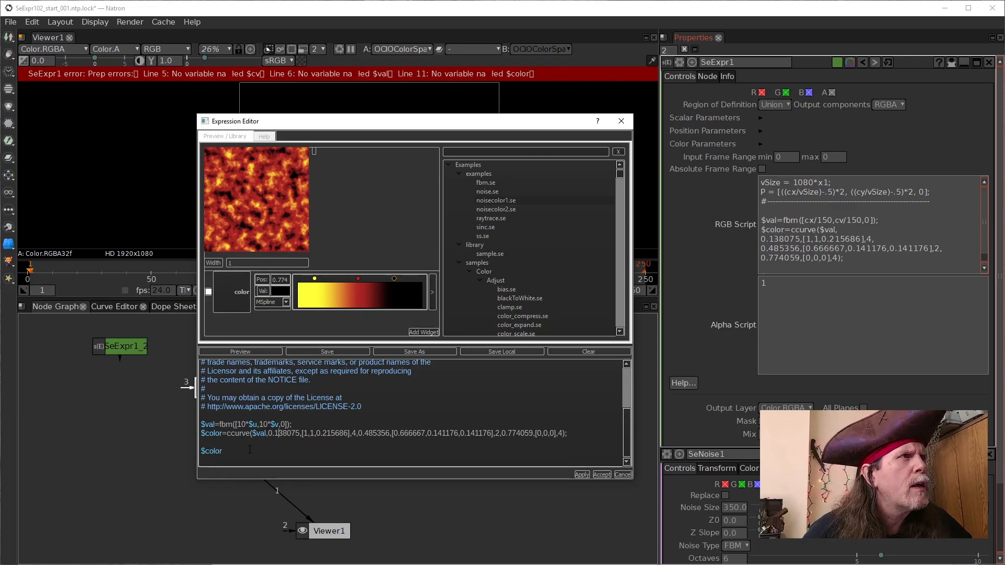
left_click_drag(244, 450, 187, 415)
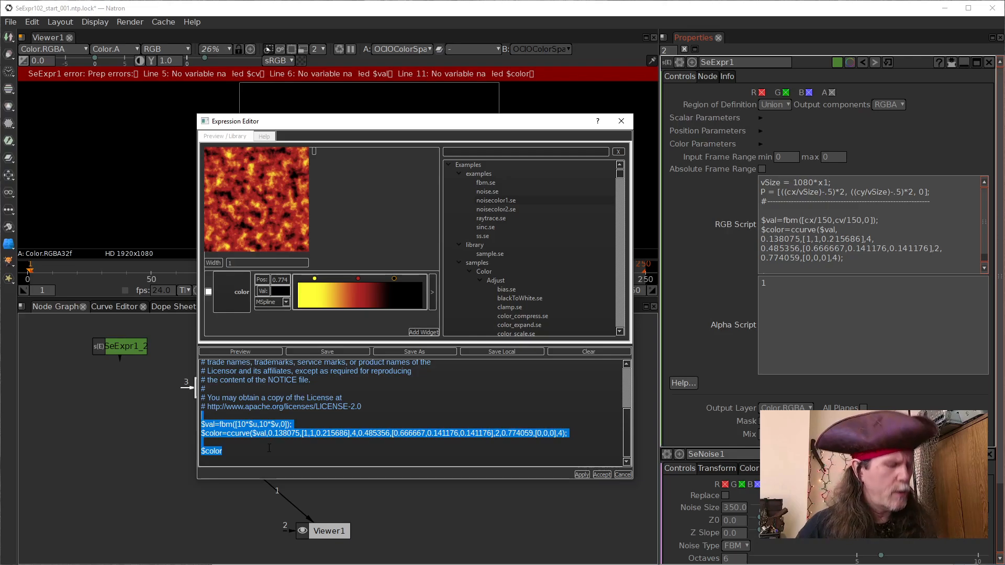
key("ctrl+c")
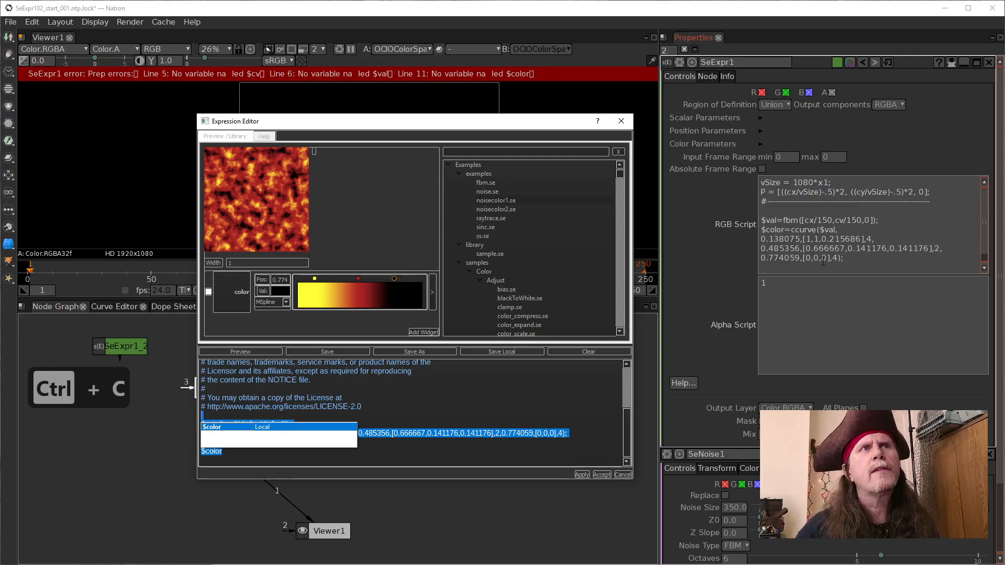
left_click(823, 260)
scroll(832, 261, "down", 3)
left_click_drag(786, 204, 752, 150)
key("ctrl+v")
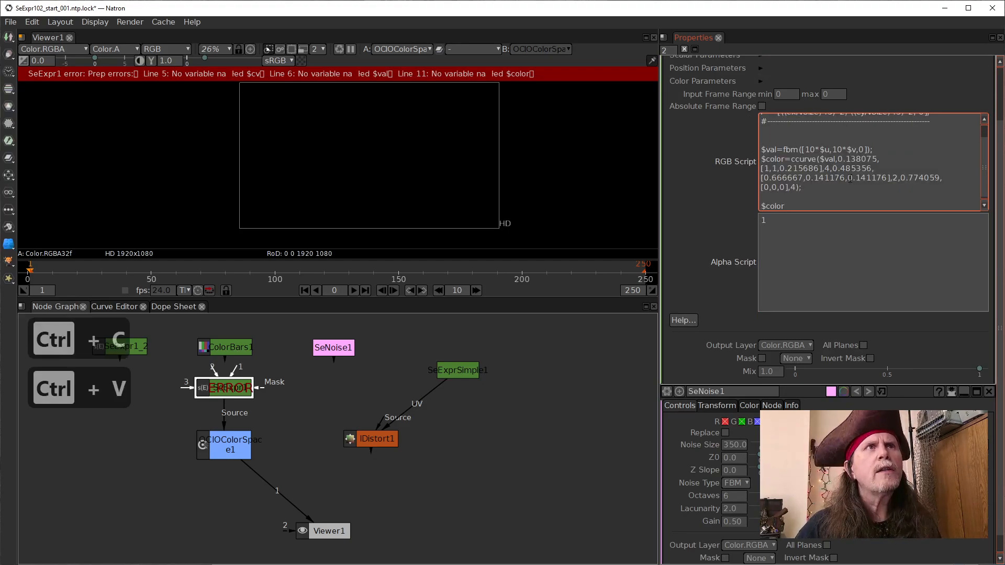
left_click(725, 146)
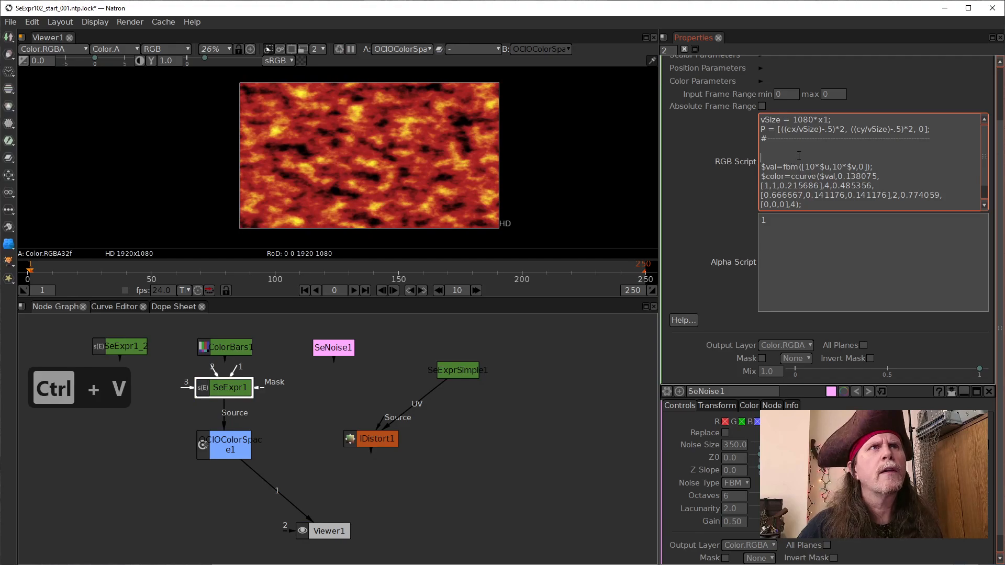
key("BackSpace")
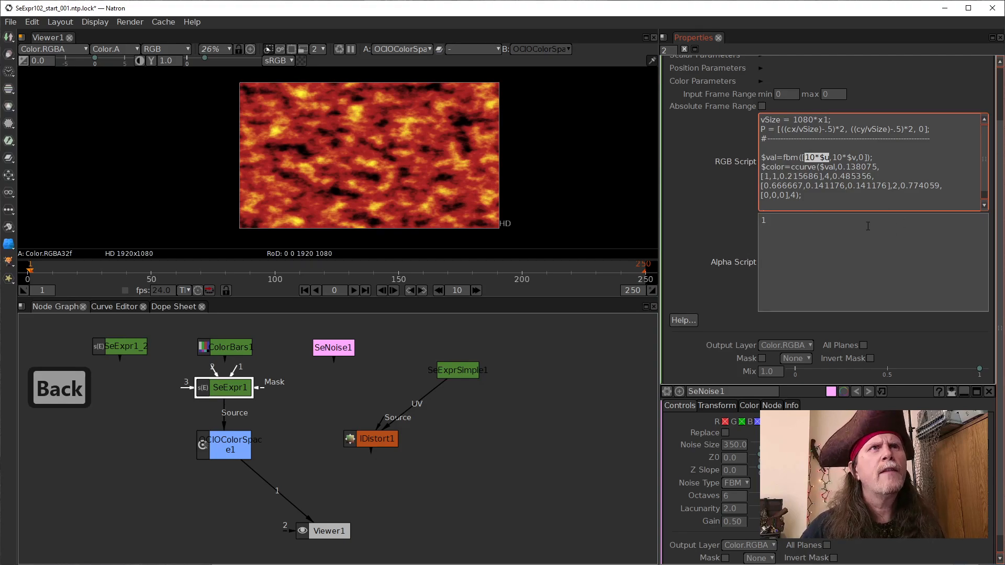
- Change the first two fbm coordinates in SeExpr1's RGB script to cx and cy and validate it
type("cx")
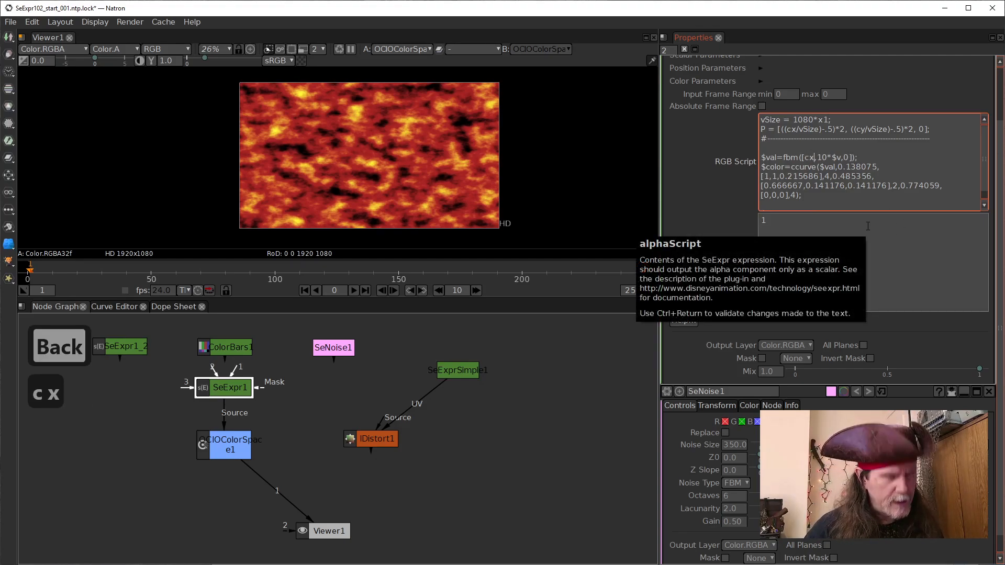
left_click(723, 197)
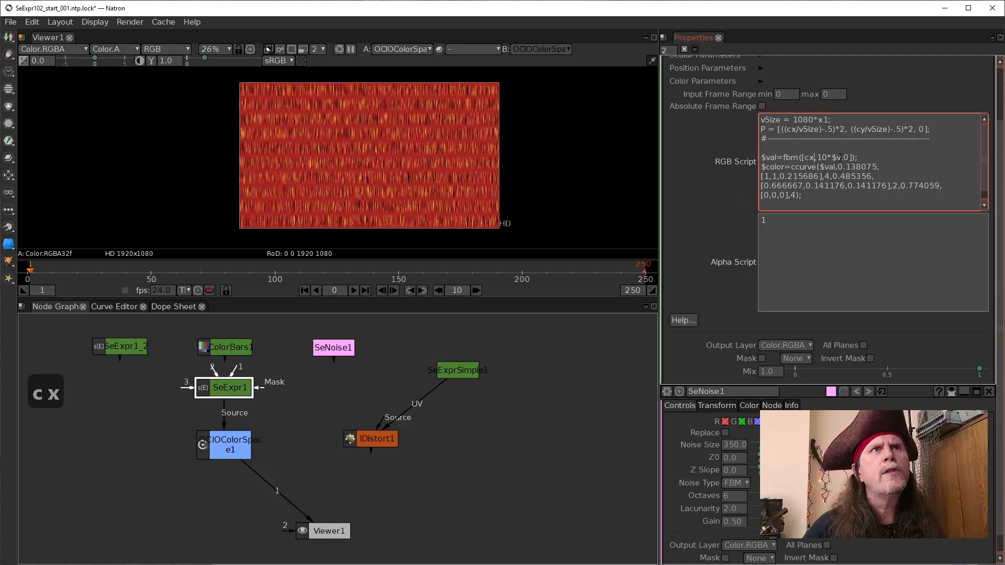
left_click_drag(840, 157, 819, 157)
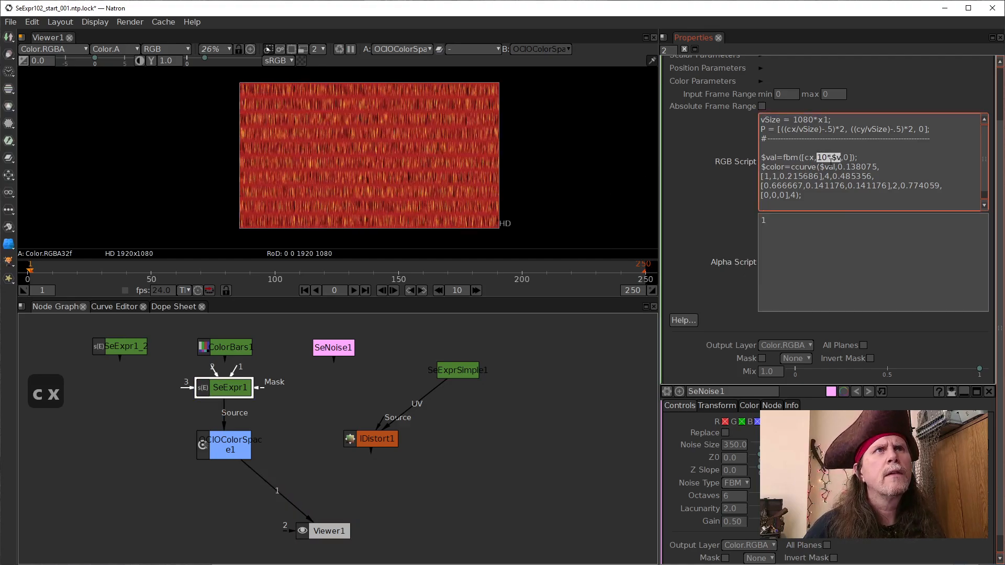
type("cv")
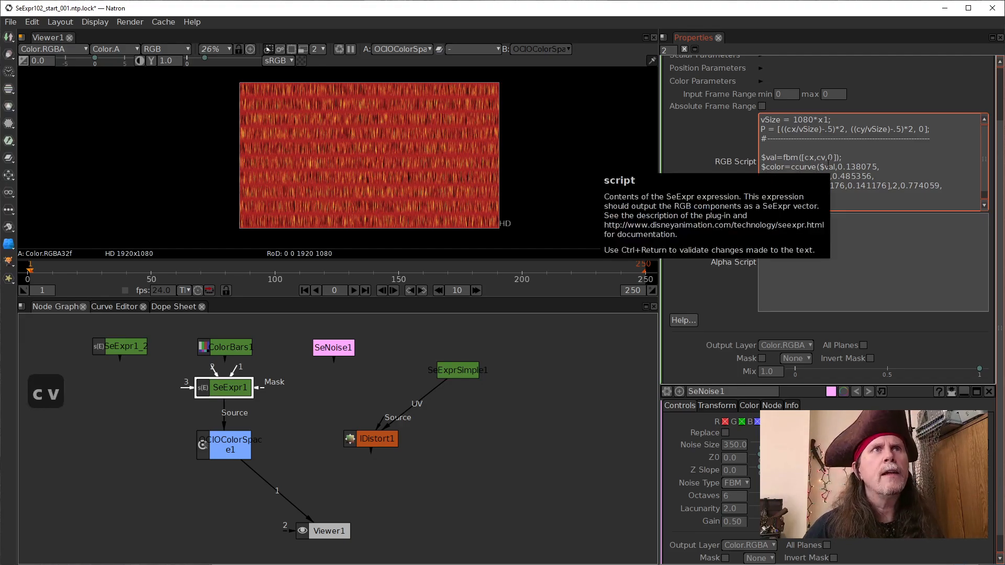
key("BackSpace")
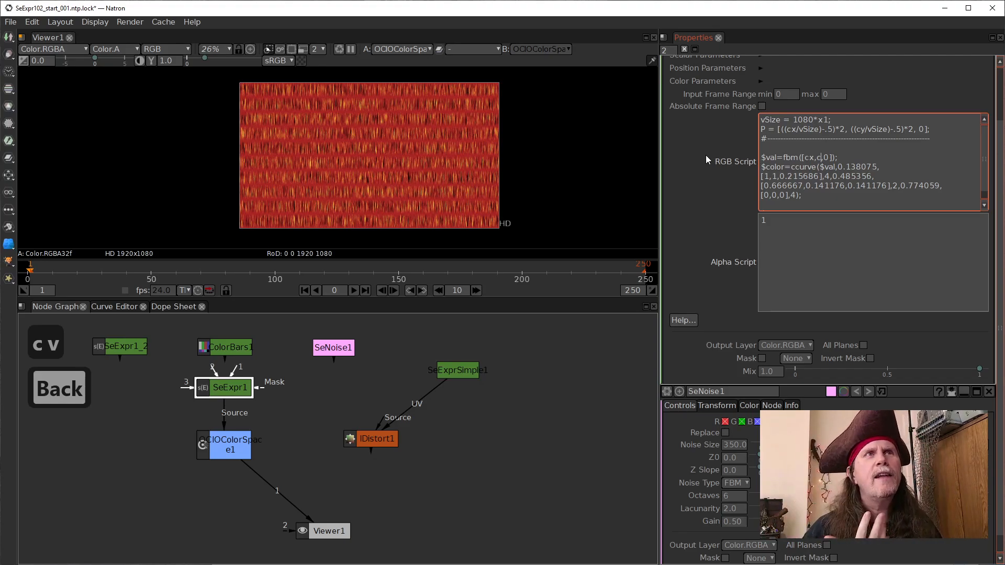
type("y")
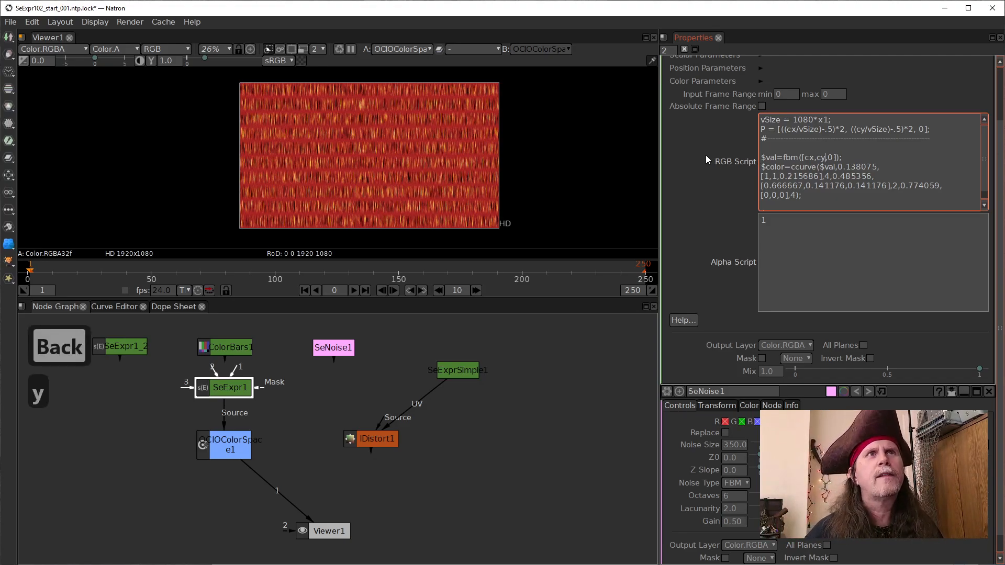
left_click(722, 185)
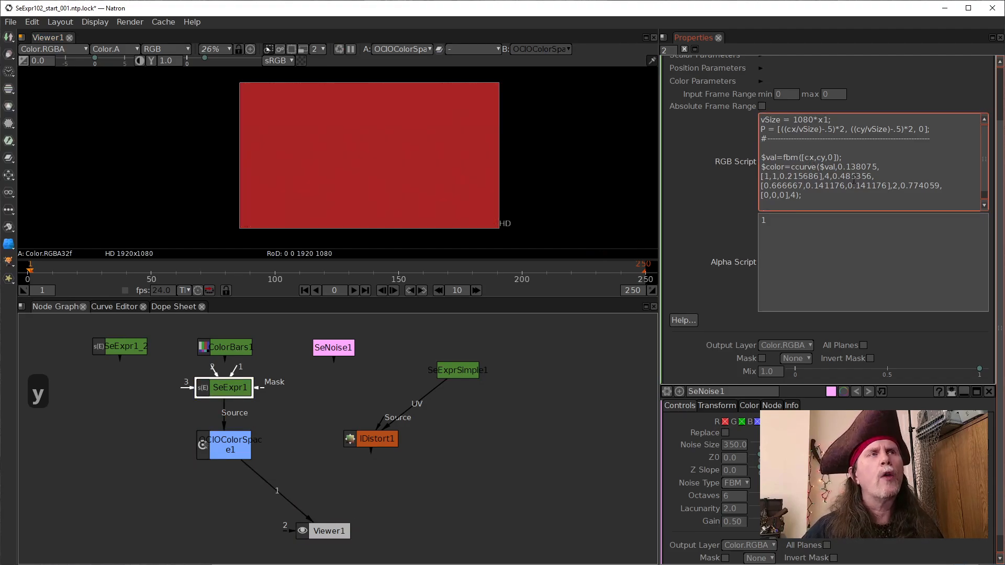
- Divide both cx and cy by 150 in the fbm call and validate the RGB script
type("/")
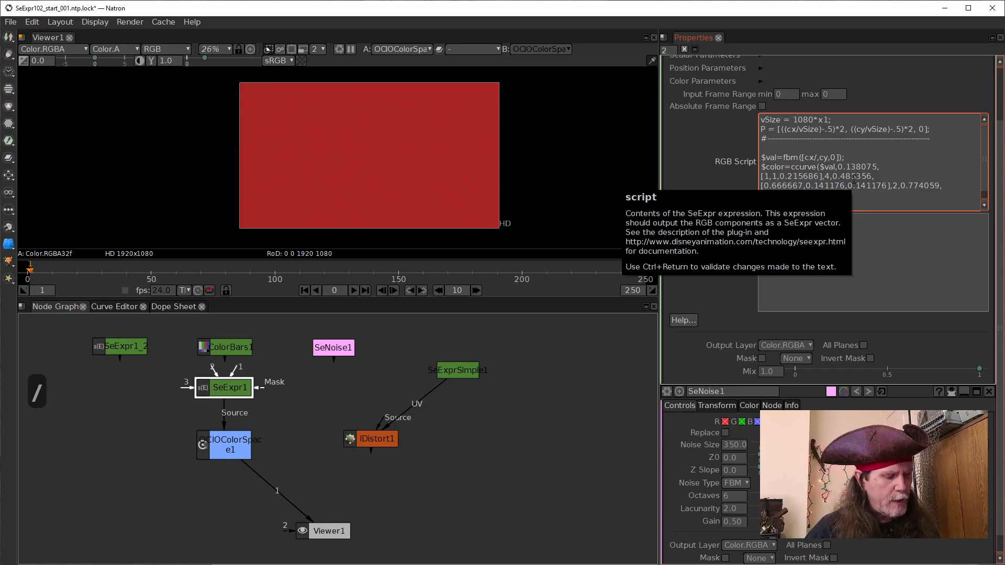
type("150")
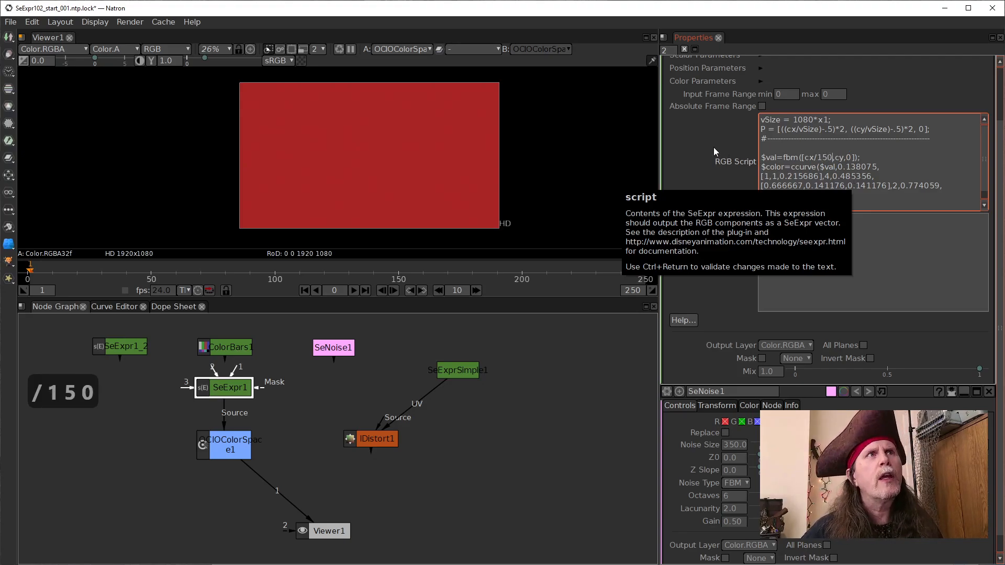
key("ctrl+Return")
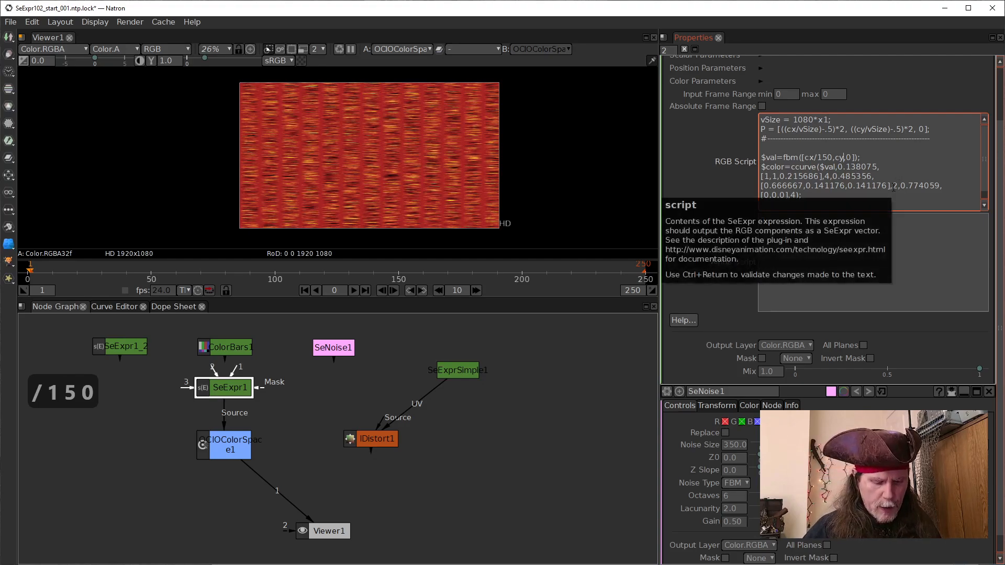
key("Right")
key("Right")
key("Right")
type("/150")
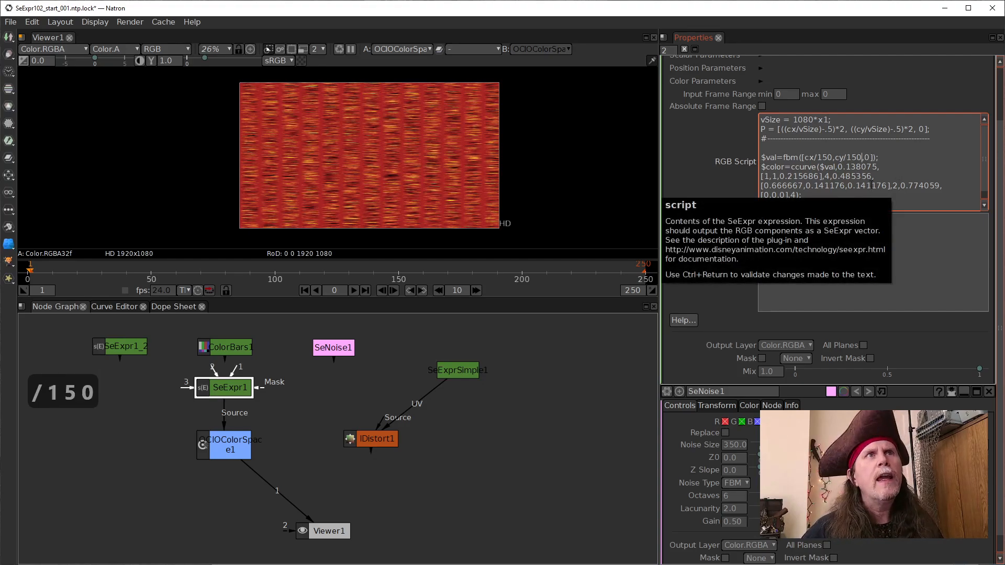
key("ctrl+Return")
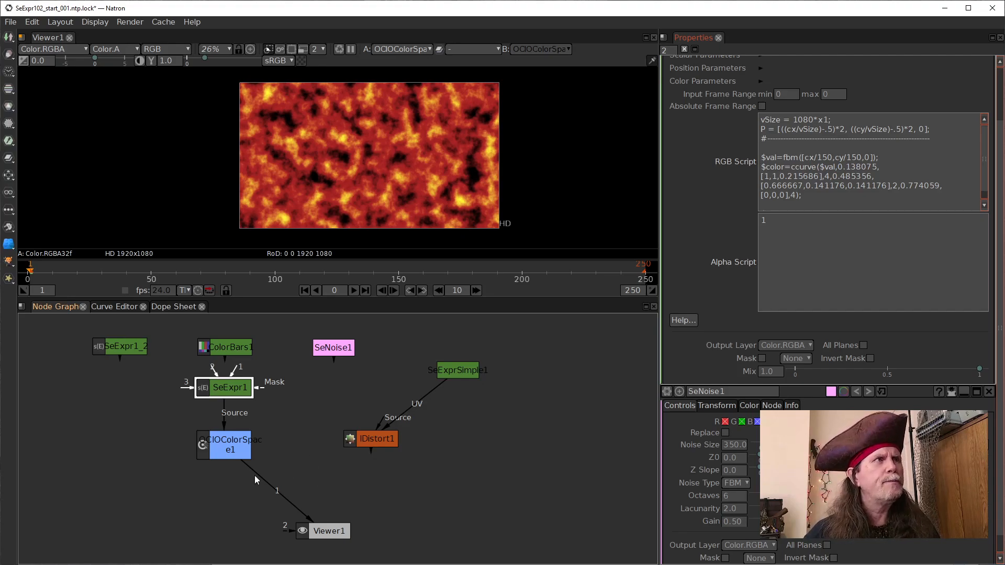
- Connect OCIOColorSpace1's Source to SeExpr1_2, reposition both nodes, and open SeExpr1_2's properties
left_click_drag(224, 425, 131, 352)
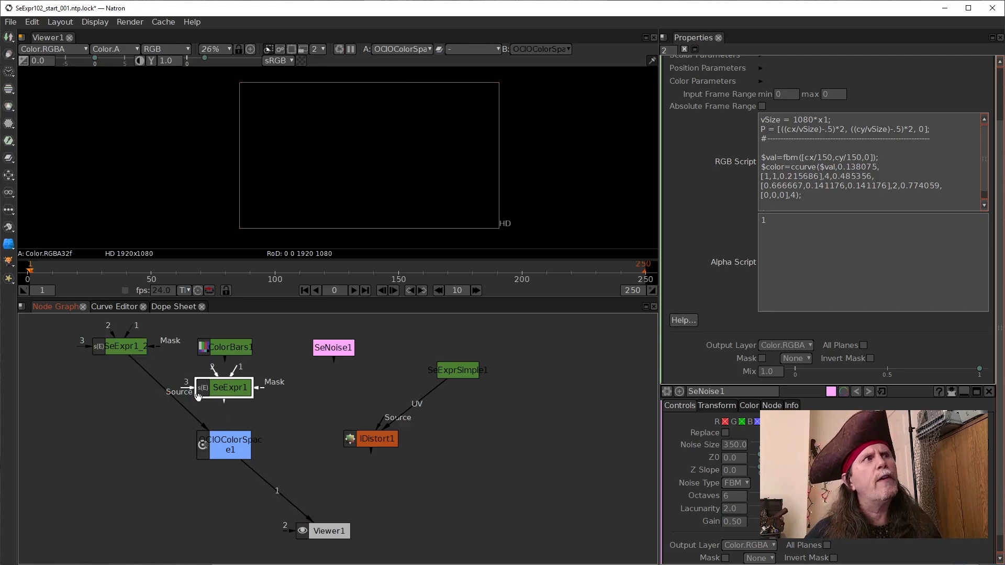
mouse_move(126, 345)
left_mouse_down()
mouse_move(113, 355)
mouse_move(118, 363)
left_mouse_up()
double_click(114, 370)
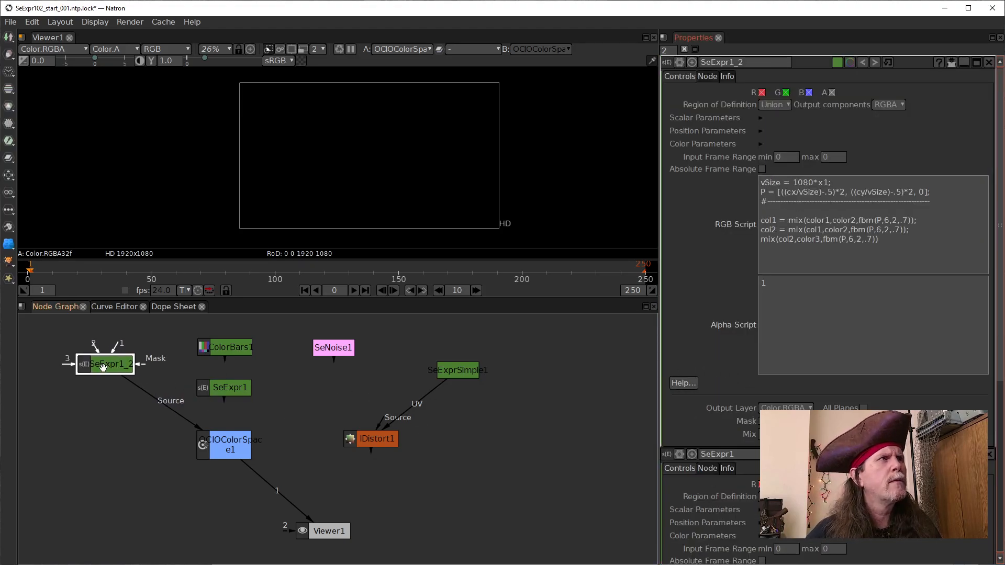
left_click_drag(215, 445, 200, 462)
- Compare SeExpr1_2's direct output with OCIOColorSpace1's converted output in the viewer
left_click(113, 367)
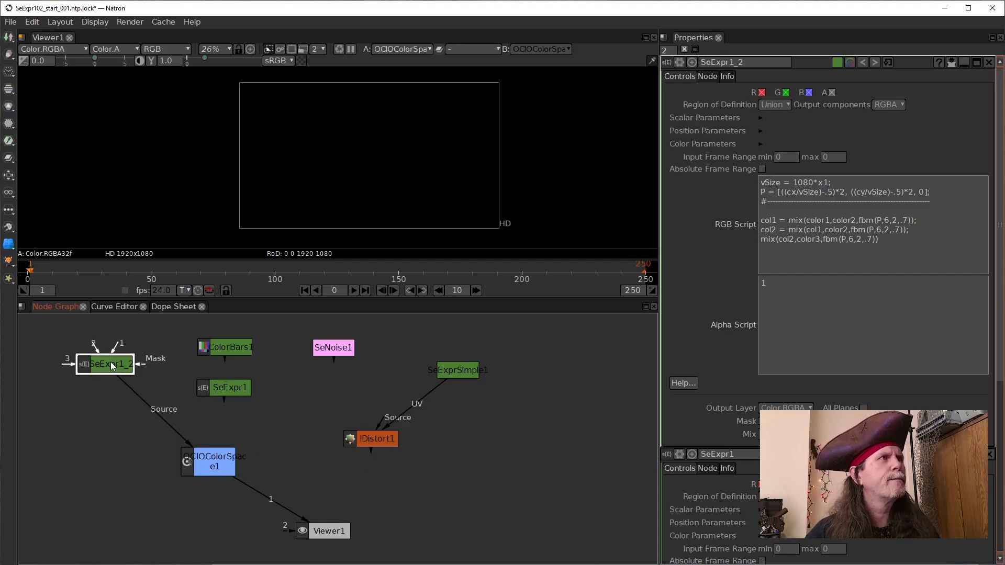
key("1")
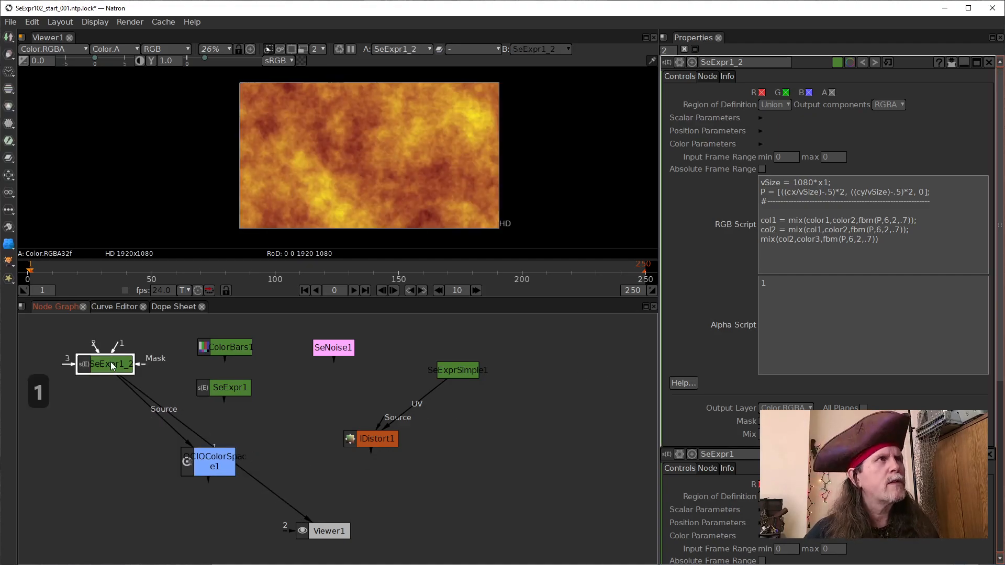
left_click(232, 467)
key("1")
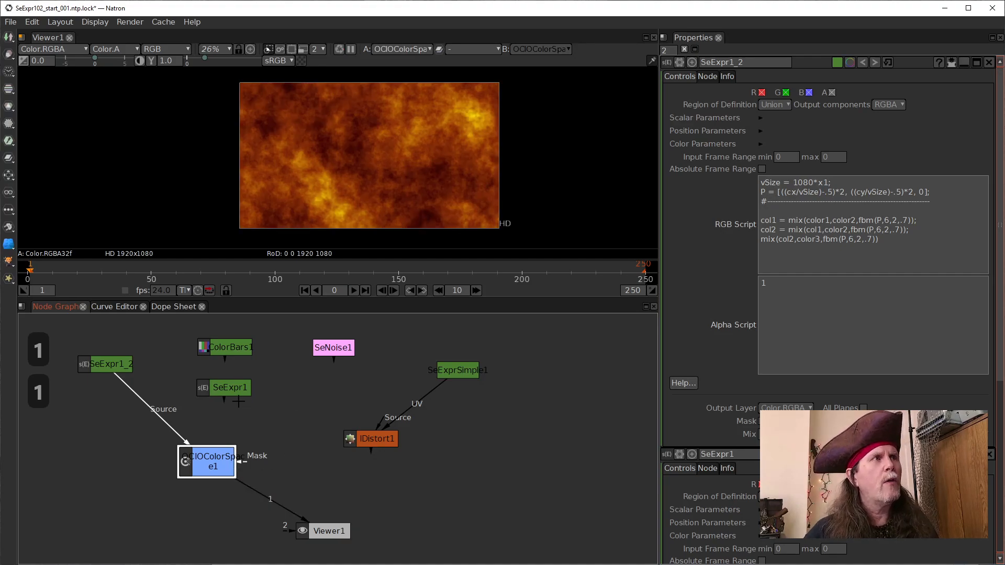
- Reconnect OCIOColorSpace1's Source to SeExpr1, check SeExpr1's direct output, and return the viewer to OCIOColorSpace1 placed beneath SeExpr1
left_click(110, 365)
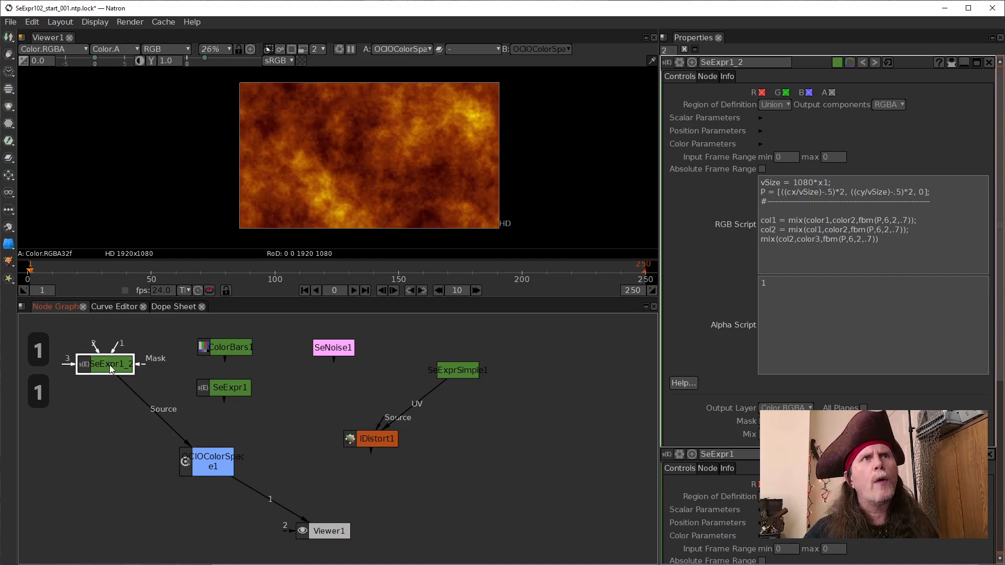
left_click(231, 389)
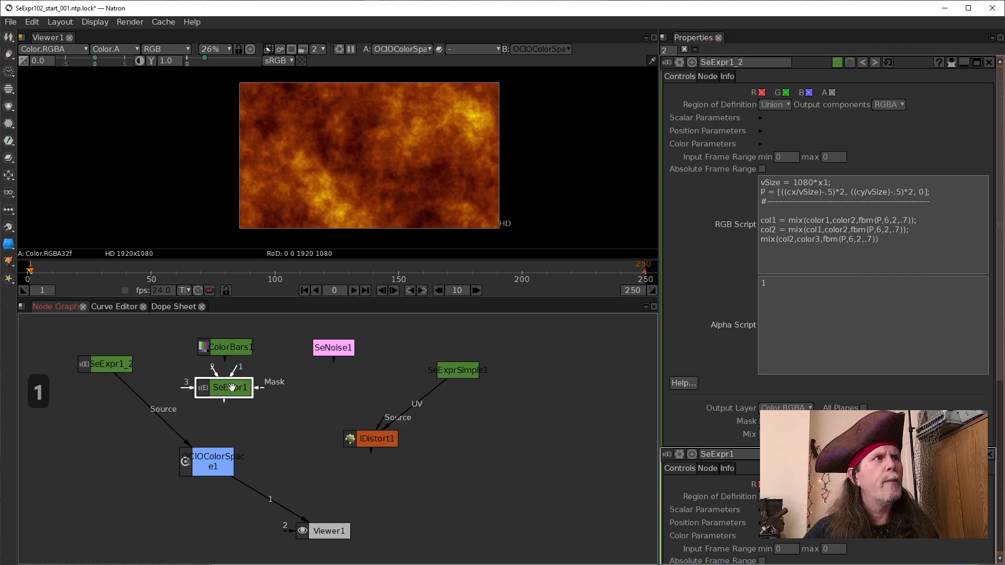
left_click_drag(181, 432, 219, 390)
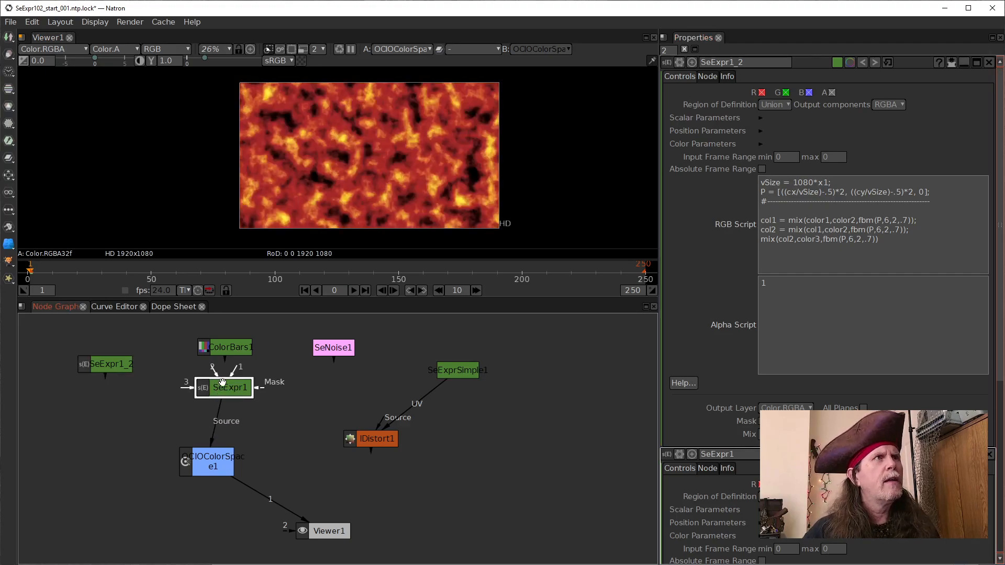
left_click_drag(265, 497, 234, 391)
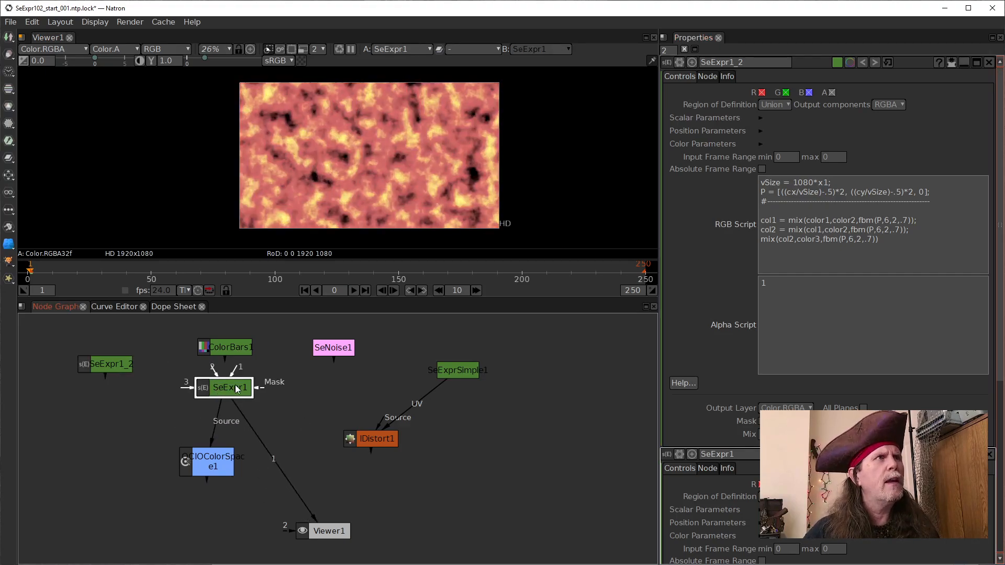
left_click_drag(262, 439, 225, 430)
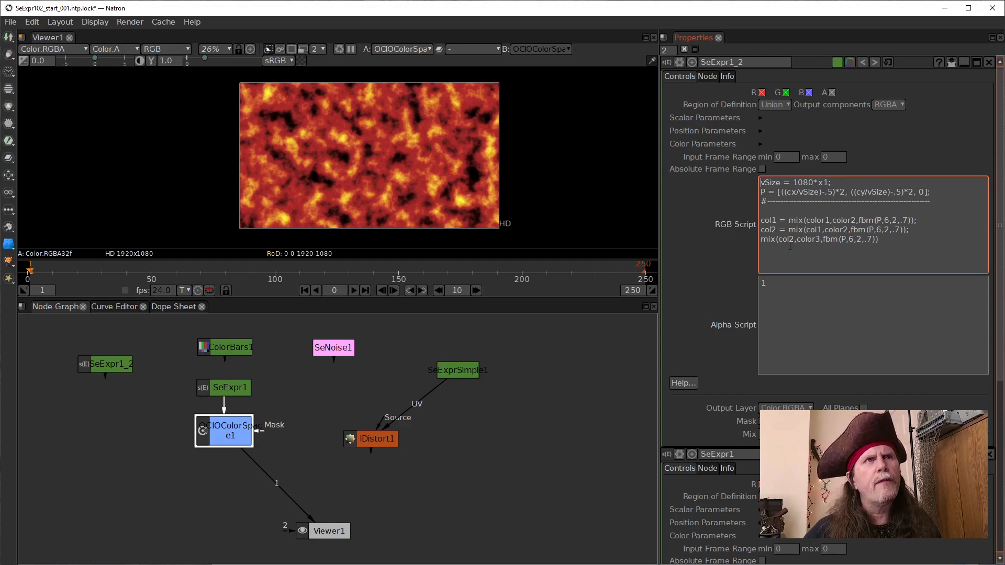
- Compare the 150 divisor in SeExpr1's fbm call with SeNoise1's settings, showing SeNoise1 in the viewer
left_click(231, 388)
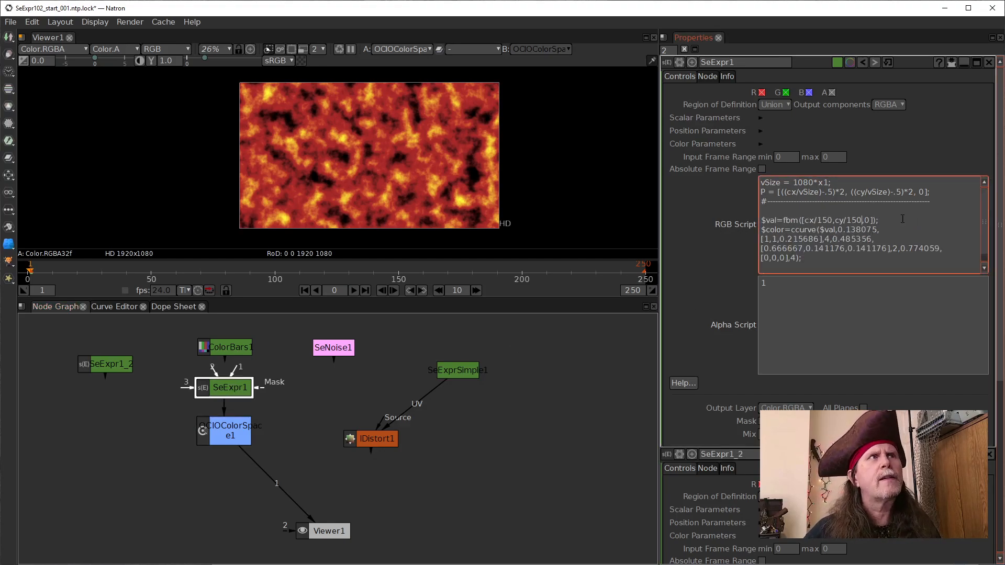
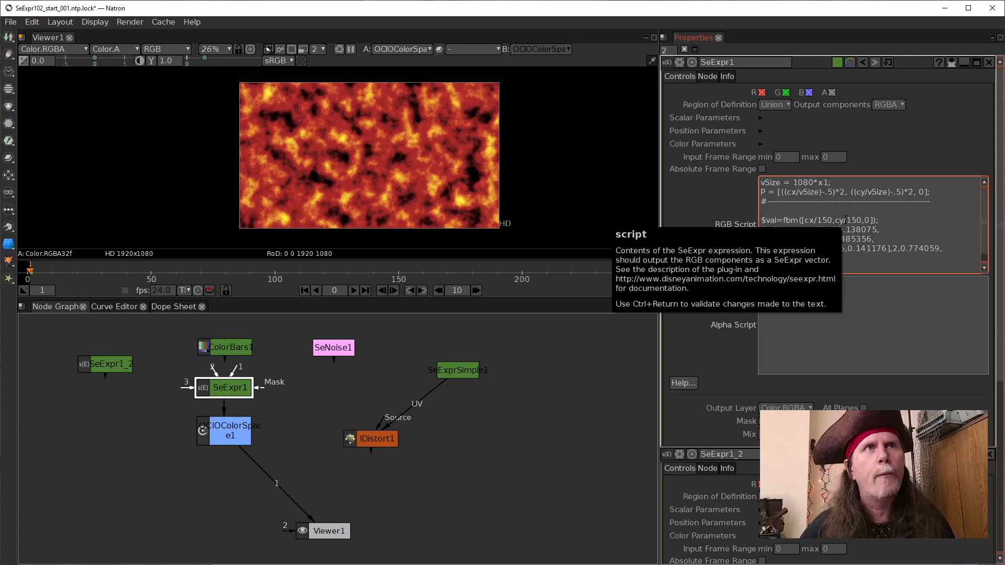
double_click(820, 220)
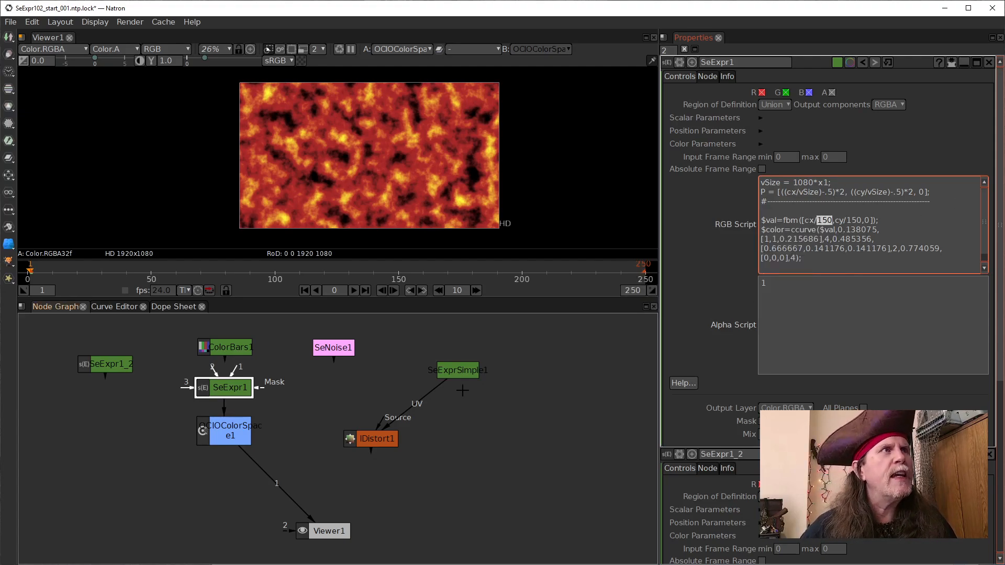
double_click(341, 348)
key("1")
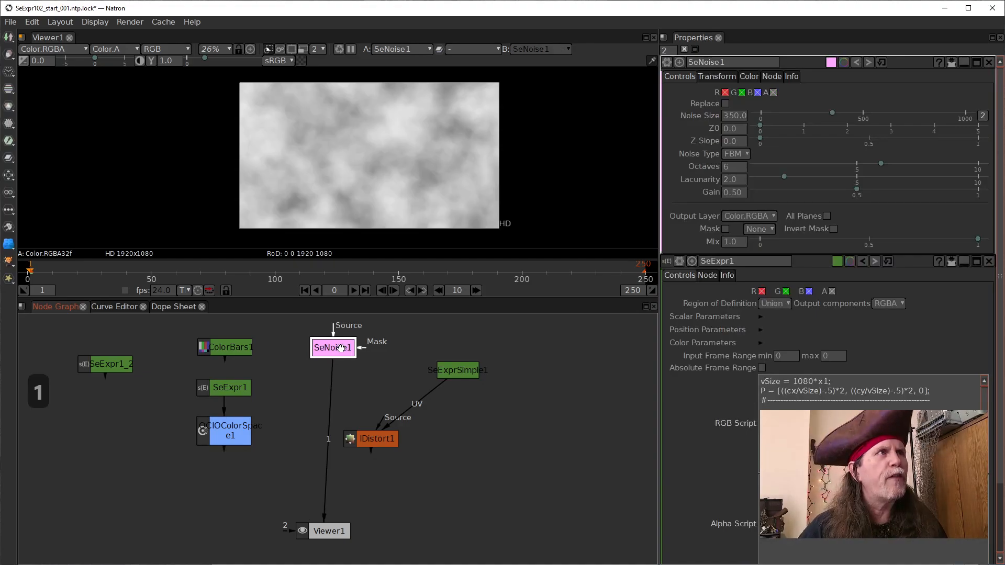
- Set SeNoise1's noise size to 150 and compare its output with OCIOColorSpace1's result in the viewer
left_click(731, 120)
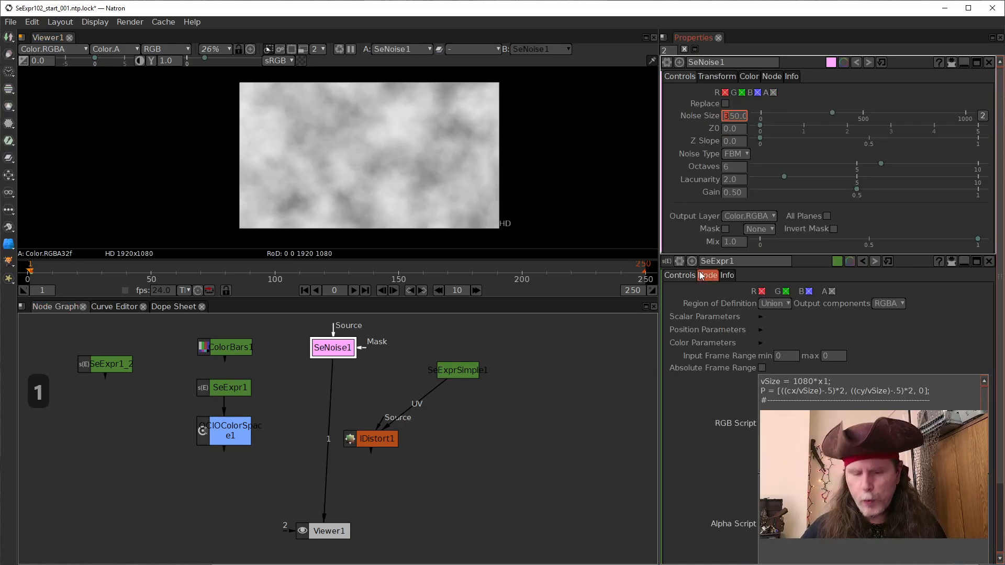
type("1")
left_click(474, 466)
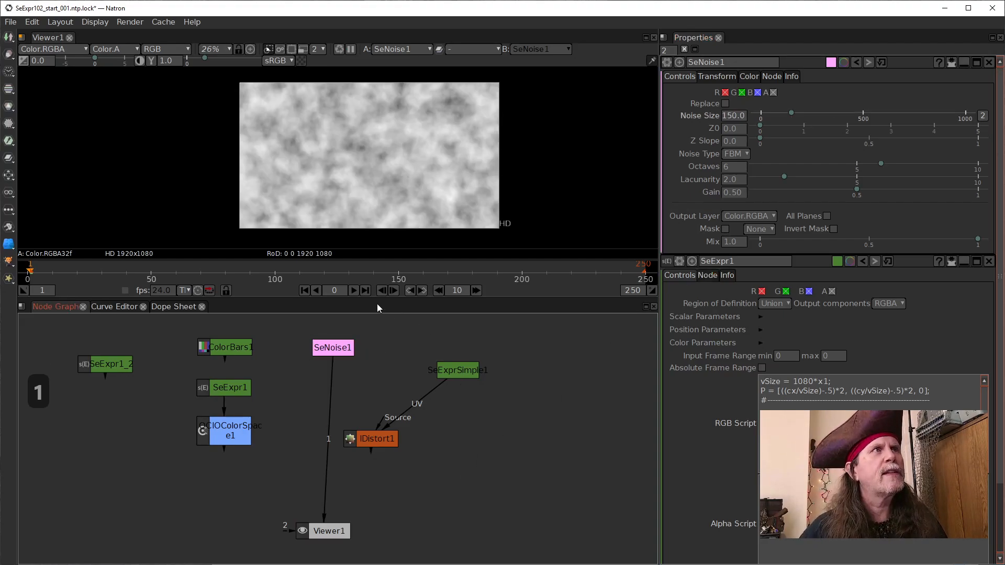
left_click(238, 439)
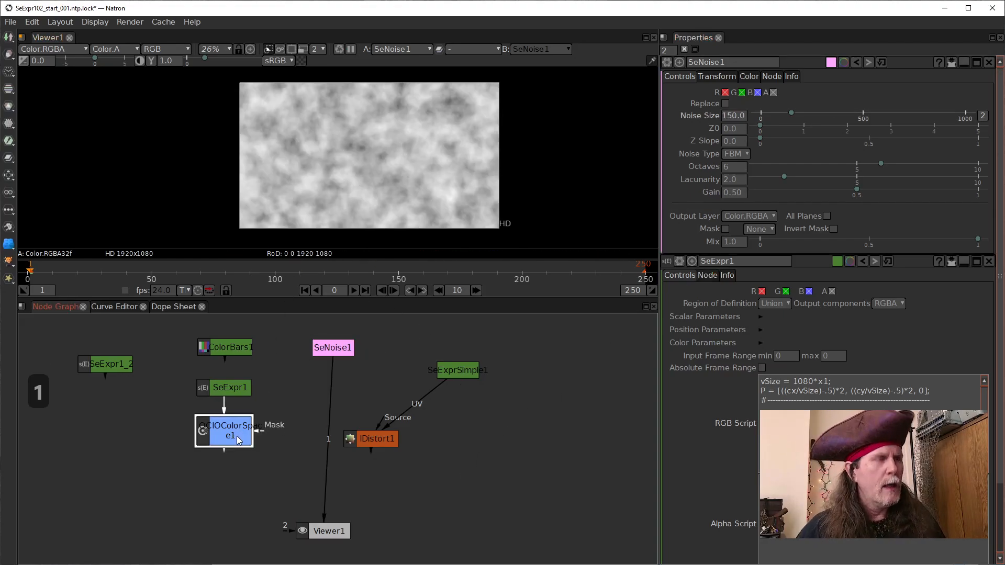
key("1")
left_click(332, 350)
key("1")
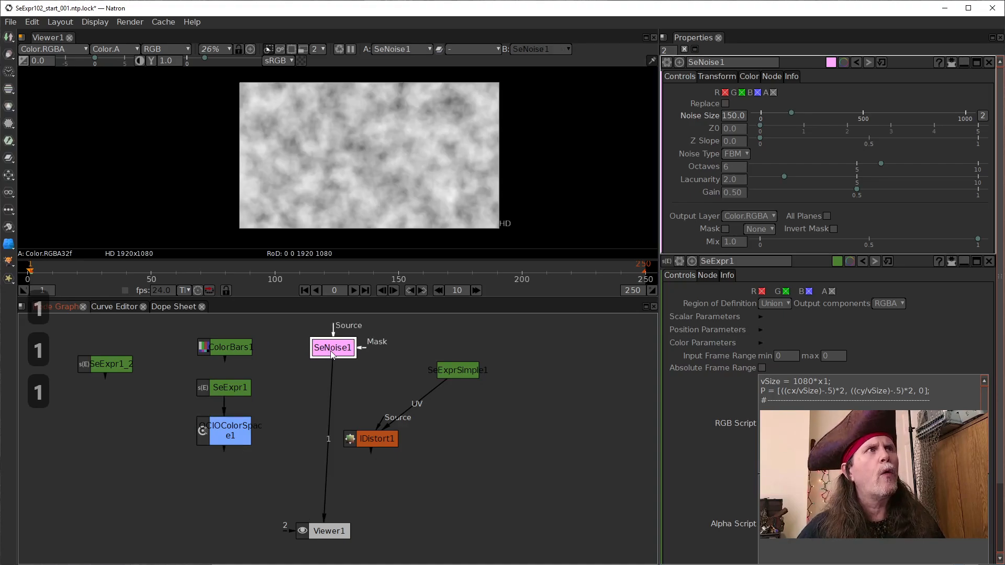
- Set SeNoise1's gain to 0.7 and switch the viewer to OCIOColorSpace1 for comparison
left_click(731, 193)
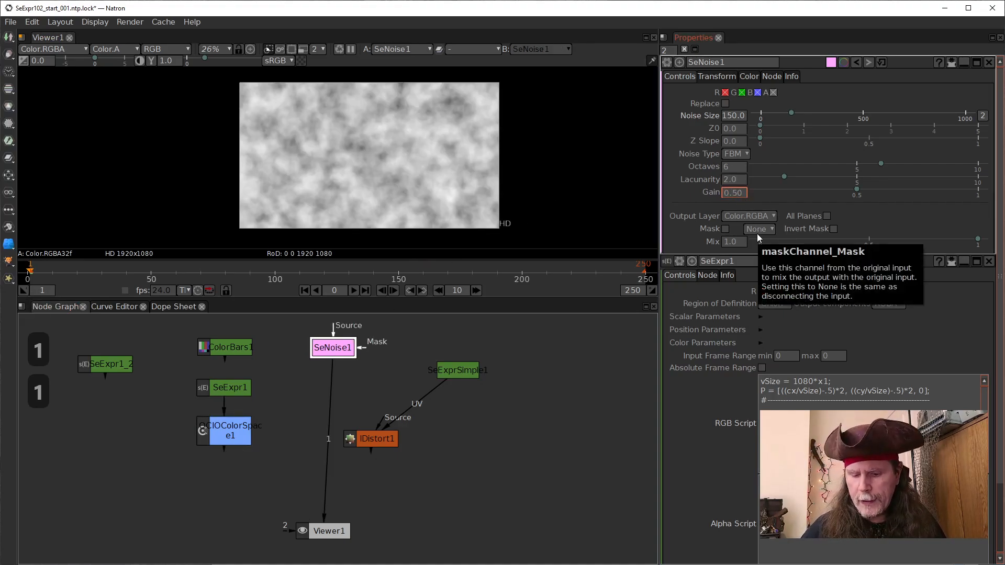
key("Delete")
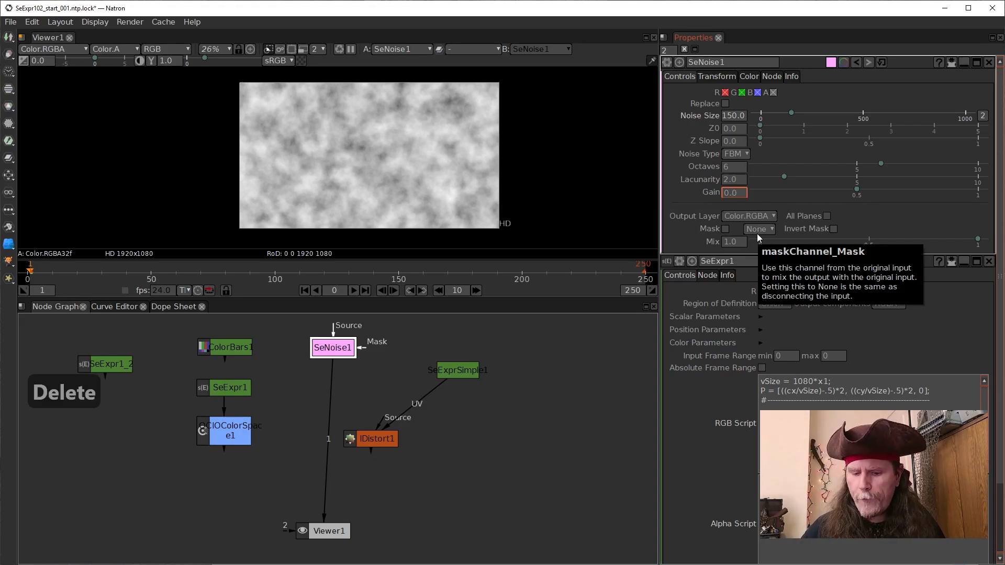
type("7")
left_click(534, 381)
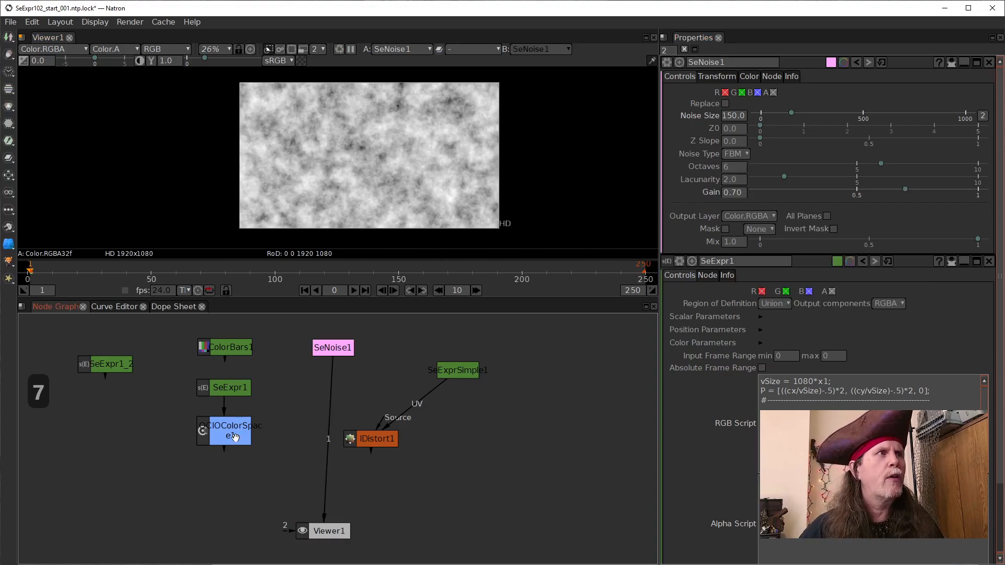
left_click_drag(325, 472, 228, 435)
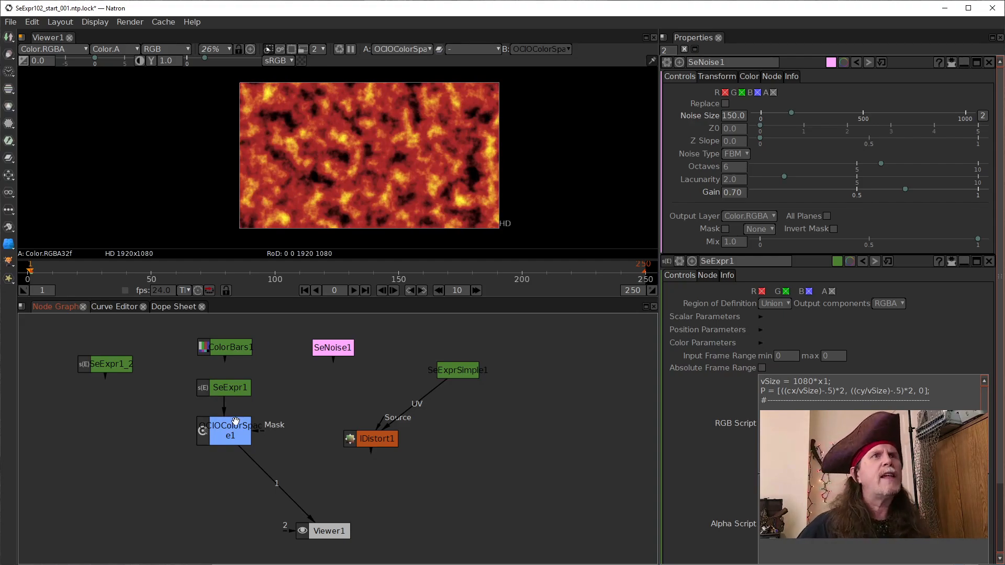
- Close SeNoise1's properties and add 6 octaves and a lacunarity of 2 to the fbm call in SeExpr1's RGB script
left_click(785, 403)
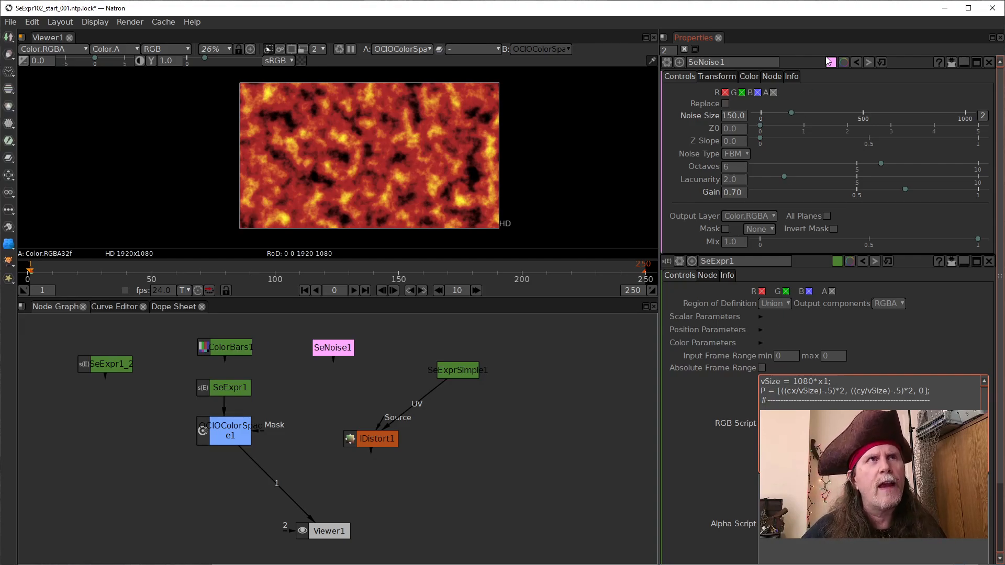
left_click(989, 62)
left_click(872, 219)
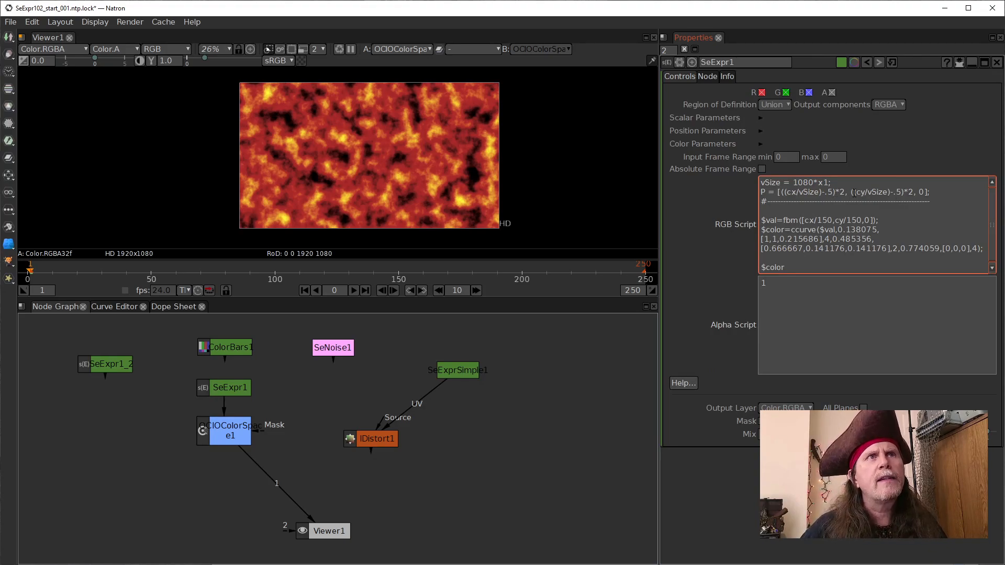
type("]")
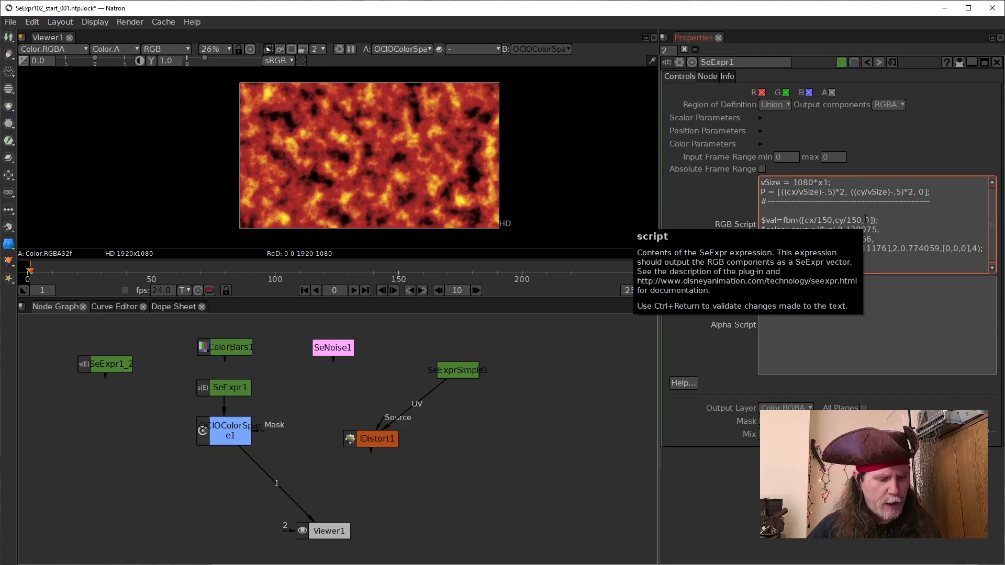
type(",")
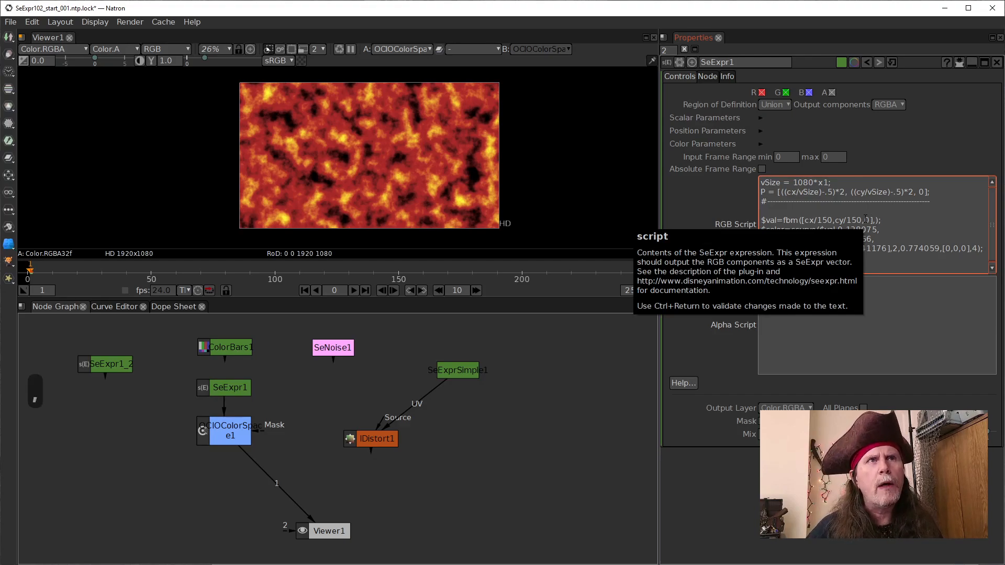
type("6")
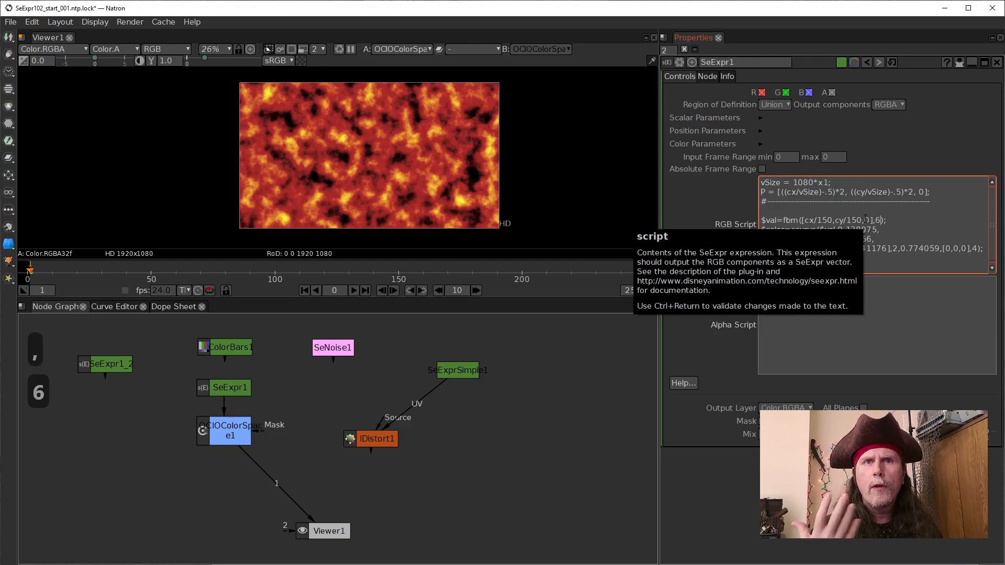
type(",")
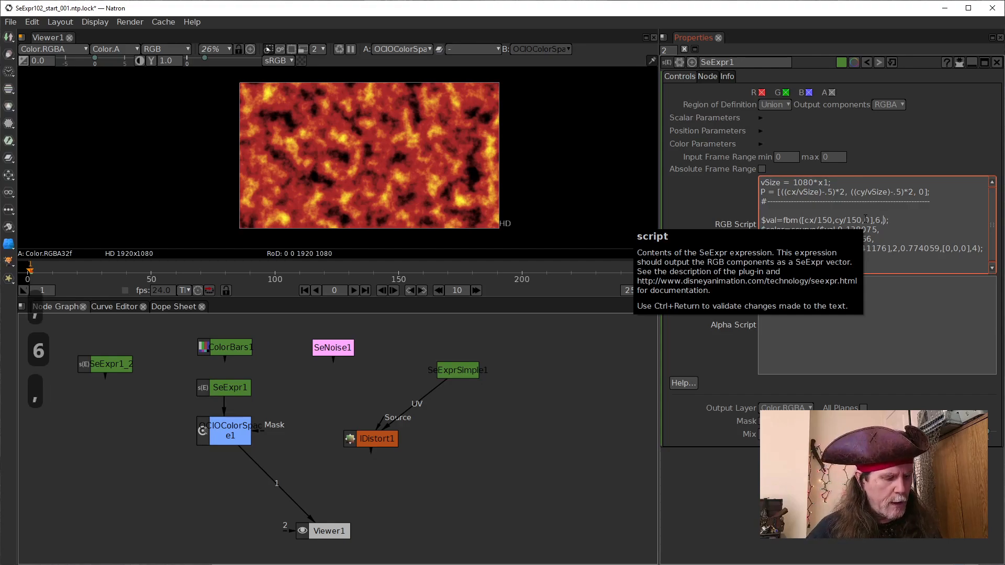
type("2")
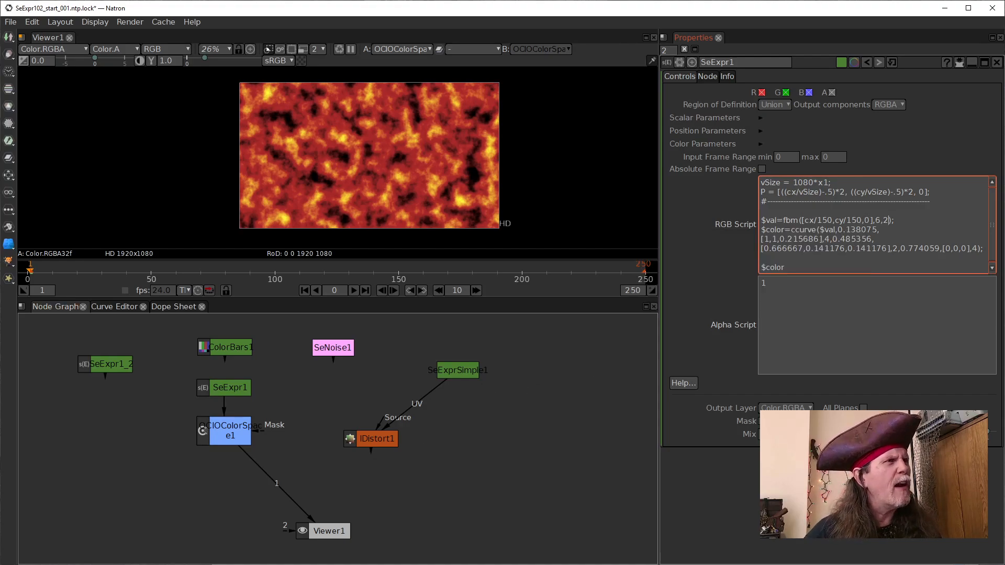
- Check the Expression Editor's original expression and SeNoise1's fractal settings, closing SeNoise1's properties when done
left_click(192, 564)
left_click(506, 542)
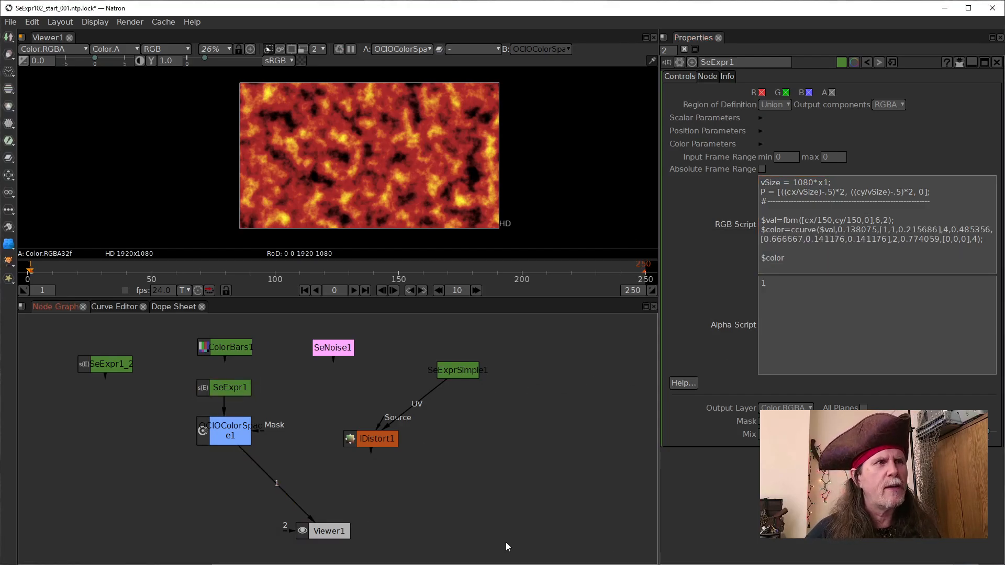
left_click(473, 564)
left_click(530, 539)
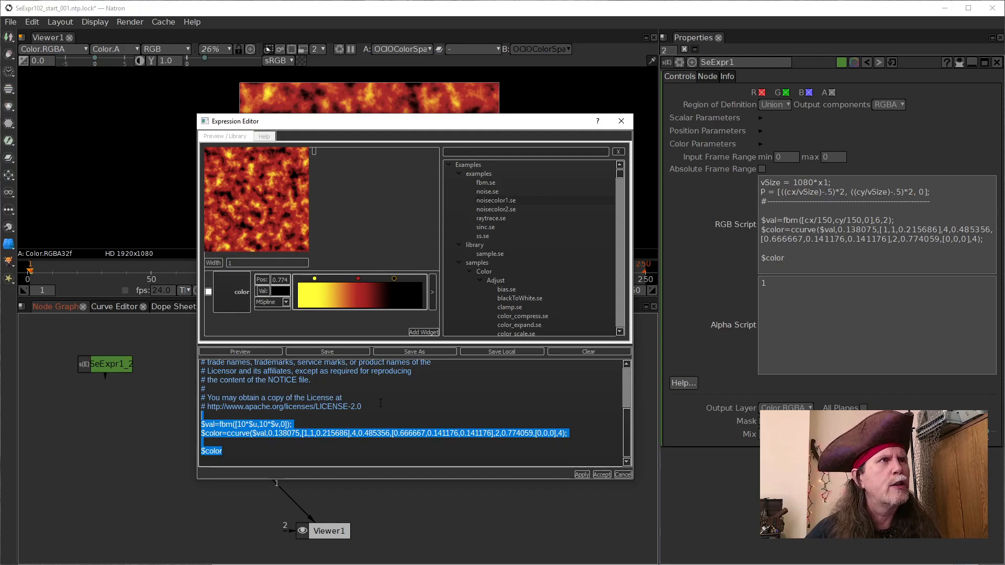
left_click(602, 512)
left_click(341, 348)
double_click(342, 349)
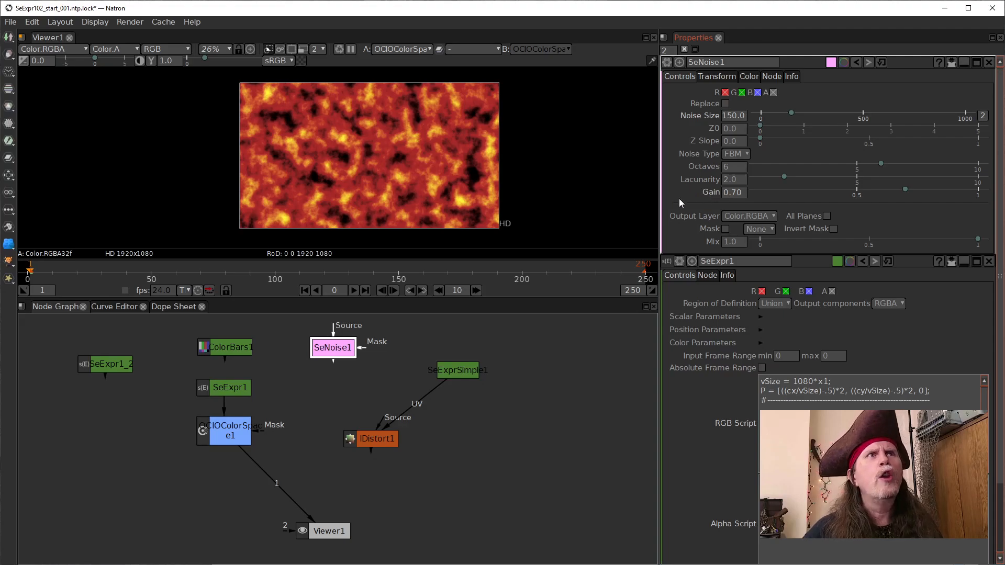
left_click(989, 62)
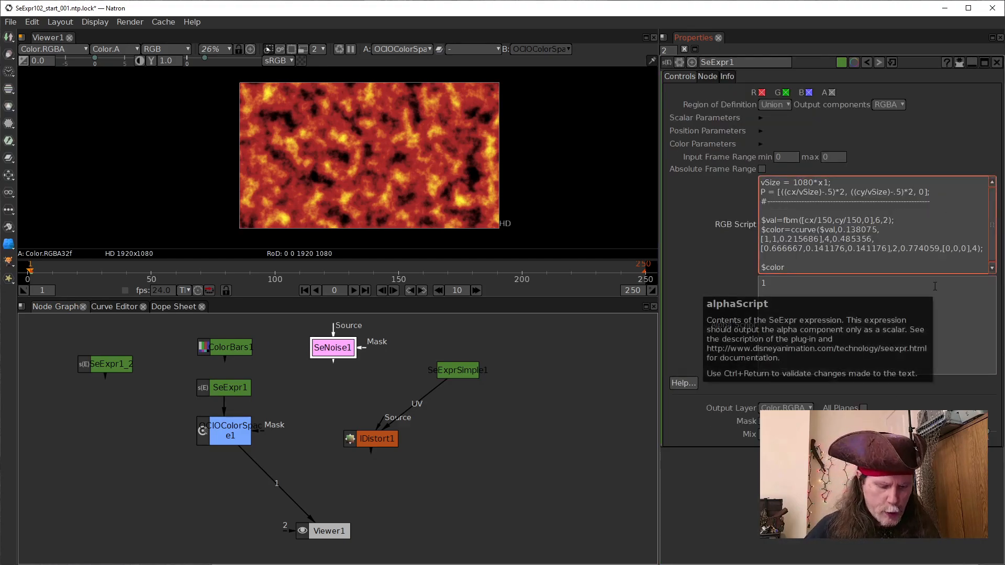
- Add .7 as the gain argument of SeExpr1's fbm call and apply the script
type(",")
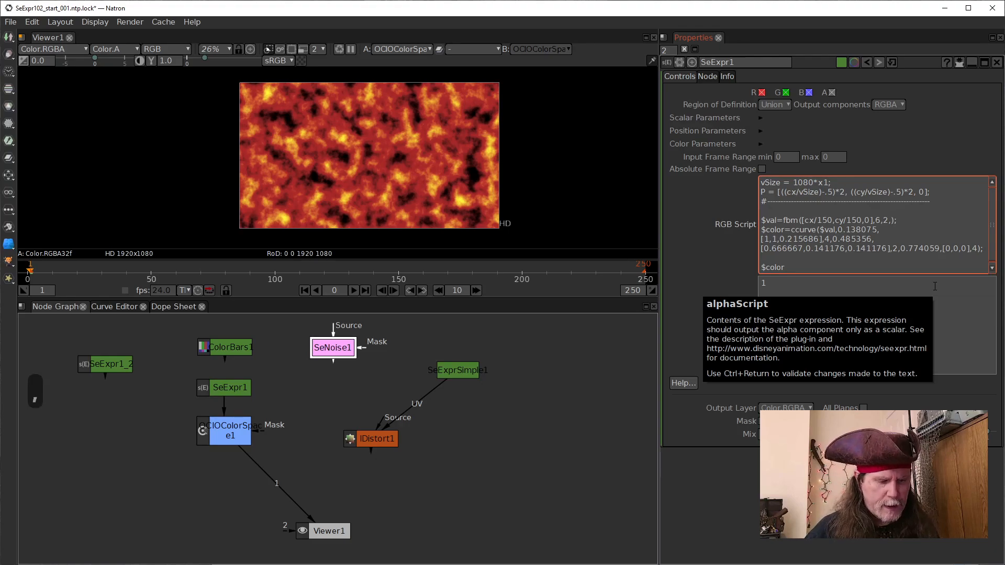
type(".7")
left_click(691, 297)
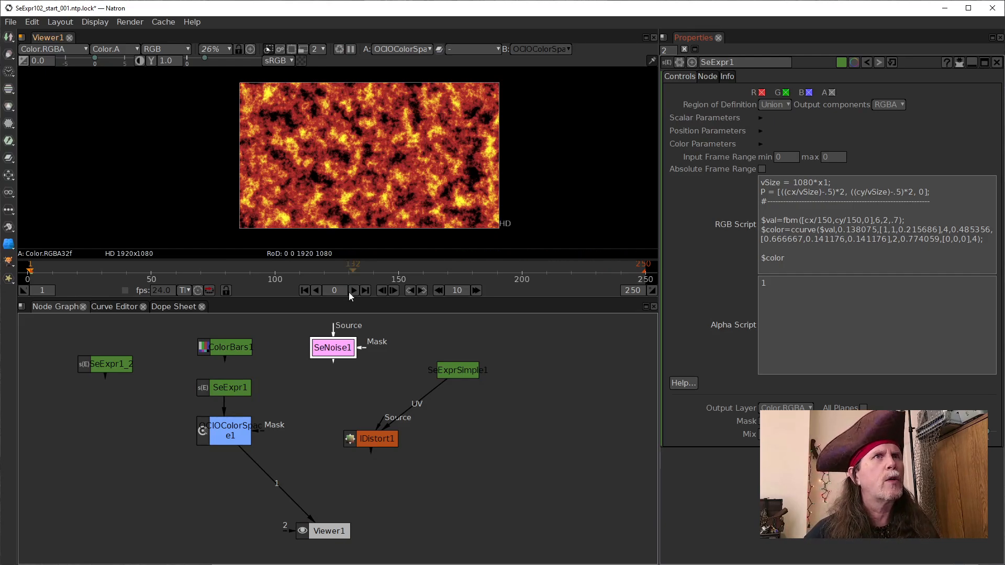
- Copy the extra fbm arguments ",6,2,.7" from SeExpr1's script into the fbm call in the Expression Editor
left_click(899, 220)
left_click_drag(924, 192, 872, 220)
left_click(911, 223)
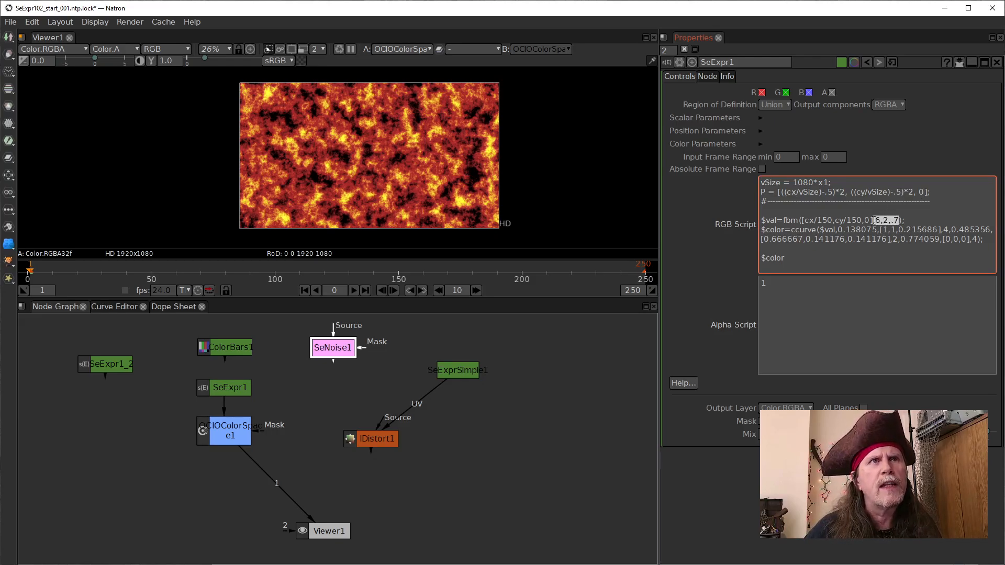
key("ctrl+c")
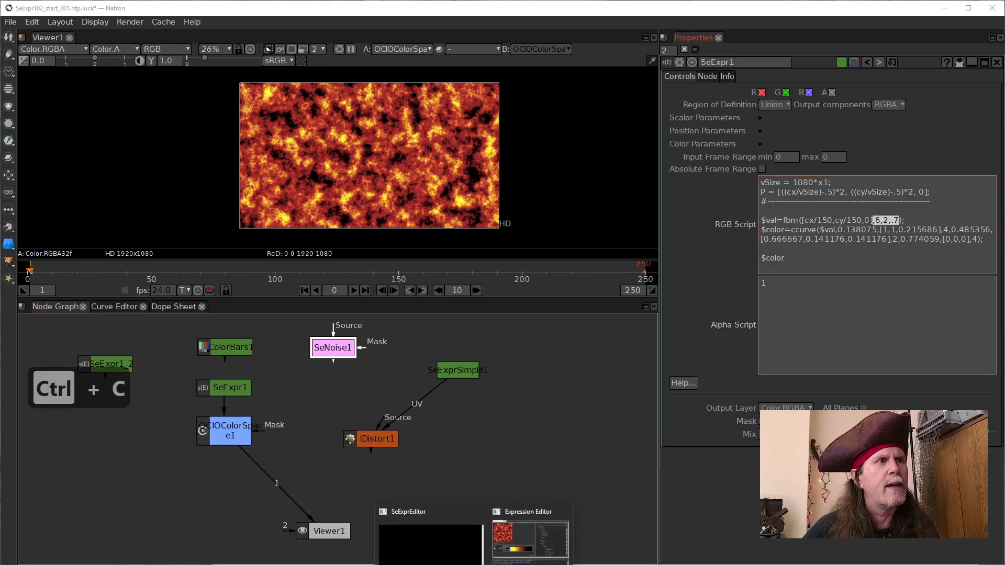
left_click(510, 555)
left_click(308, 426)
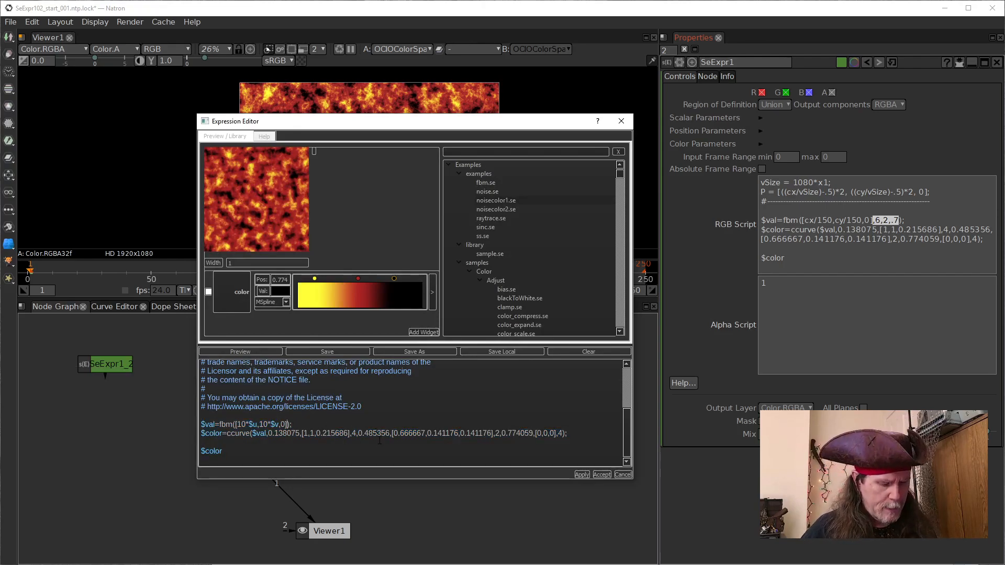
key("ctrl+v")
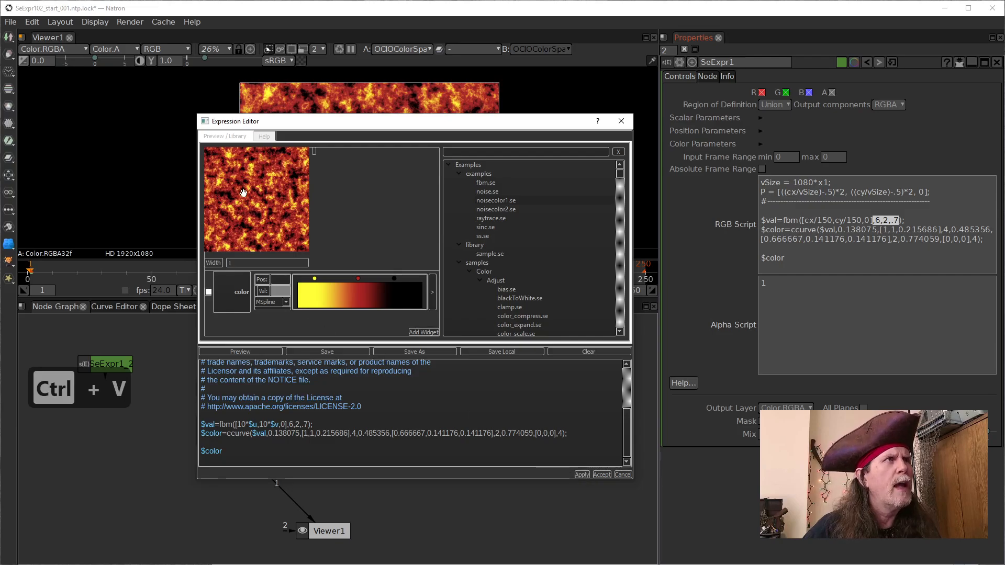
- Widen the color ramp by moving its yellow stop to position 0 and its black stop to position 1
left_click_drag(315, 279, 303, 279)
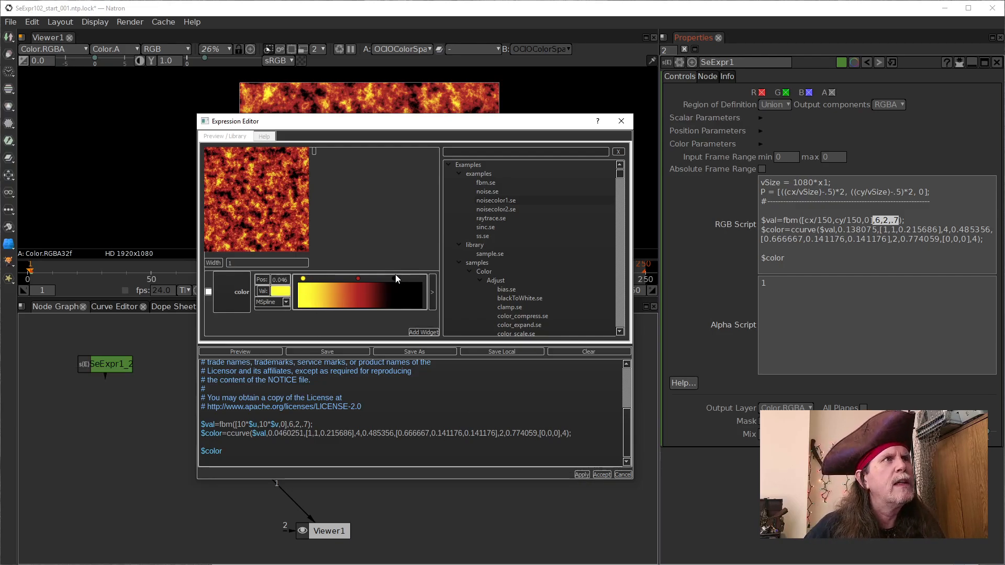
left_click_drag(395, 278, 416, 277)
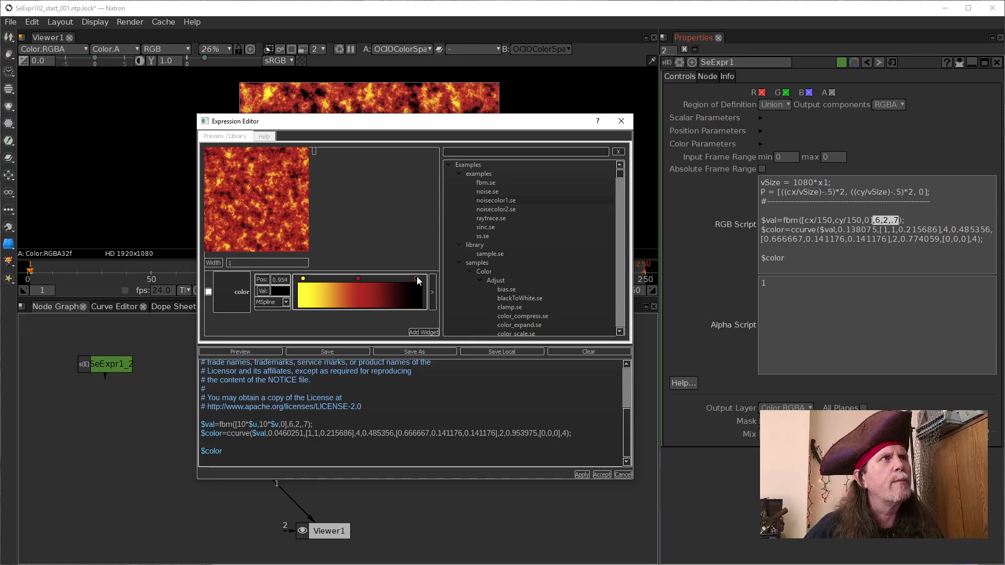
left_click_drag(303, 278, 297, 279)
left_click_drag(416, 278, 433, 279)
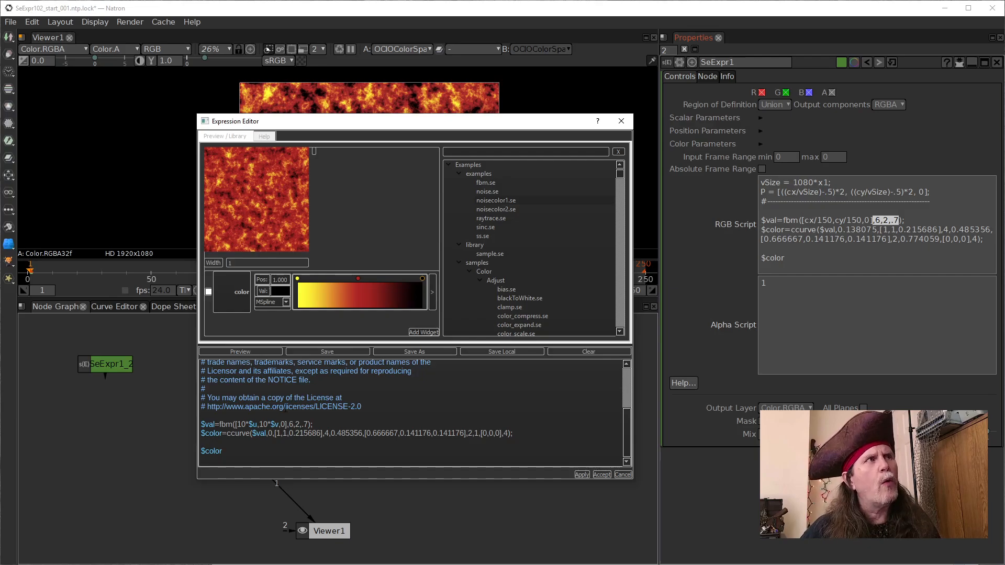
- Replace the $color ccurve line in SeExpr1's RGB script with the updated line copied from the Expression Editor, and apply it
left_click_drag(513, 434, 199, 434)
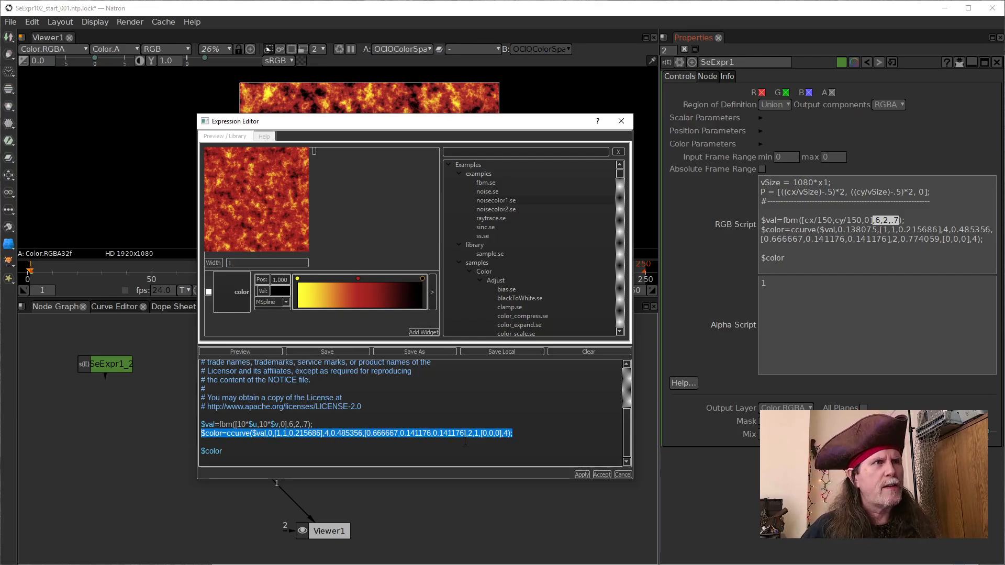
key("ctrl+c")
key("Escape")
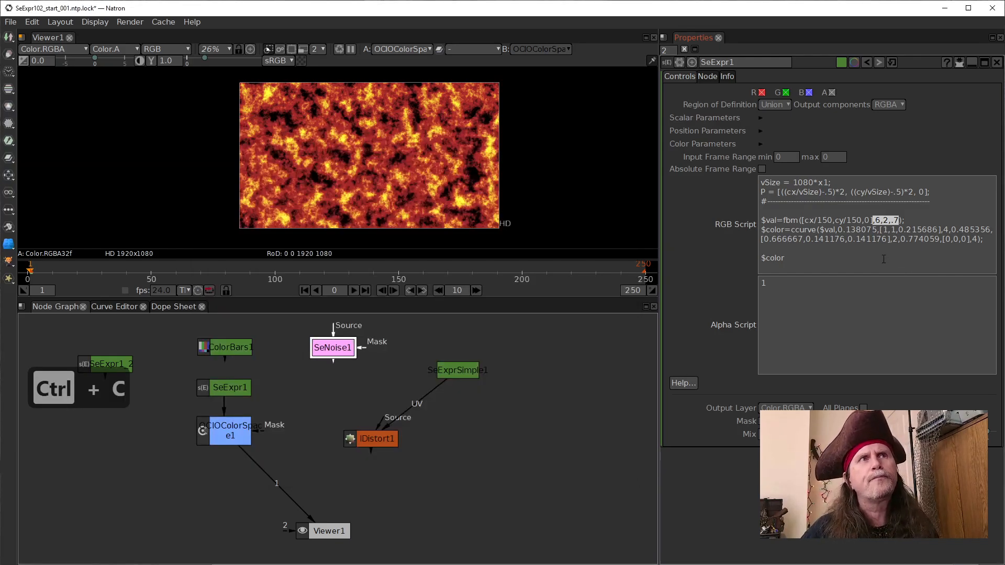
left_click_drag(985, 240, 763, 231)
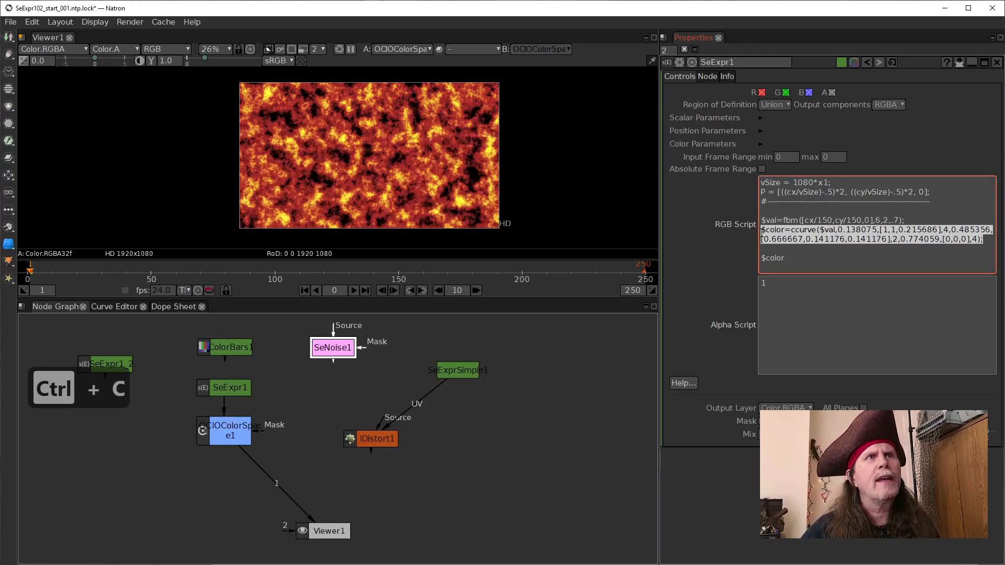
key("ctrl+v")
left_click(702, 249)
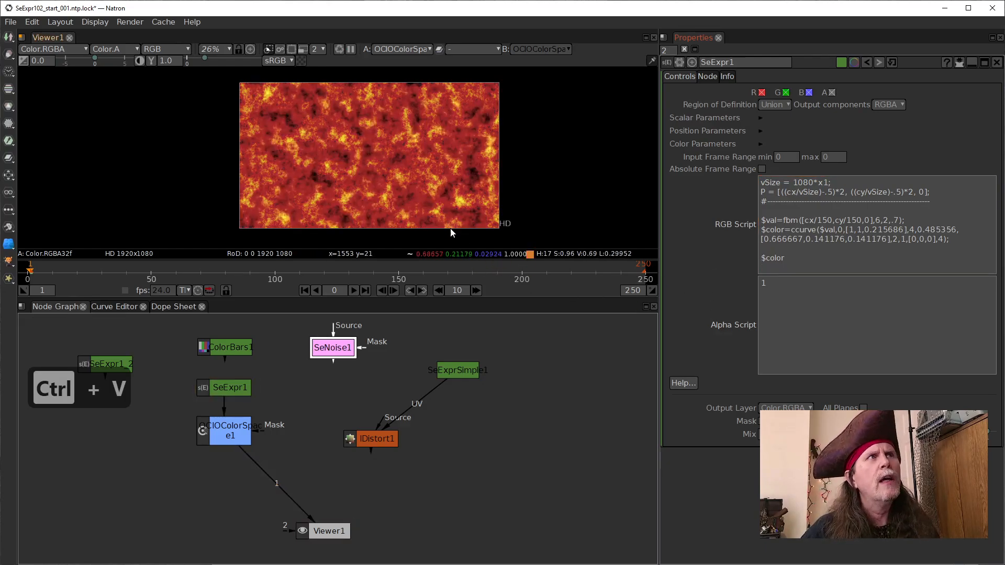
left_click(283, 436)
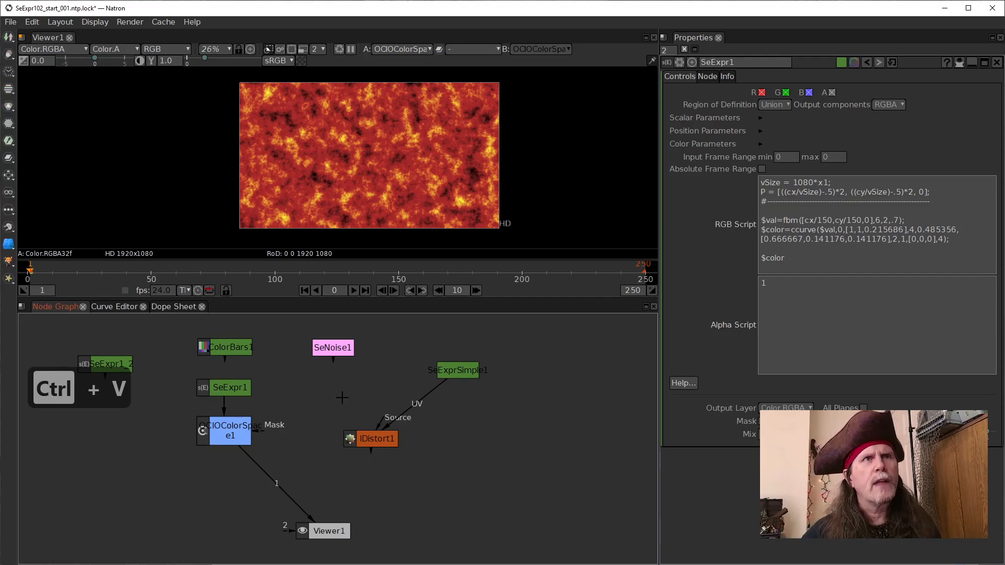
left_click(777, 280)
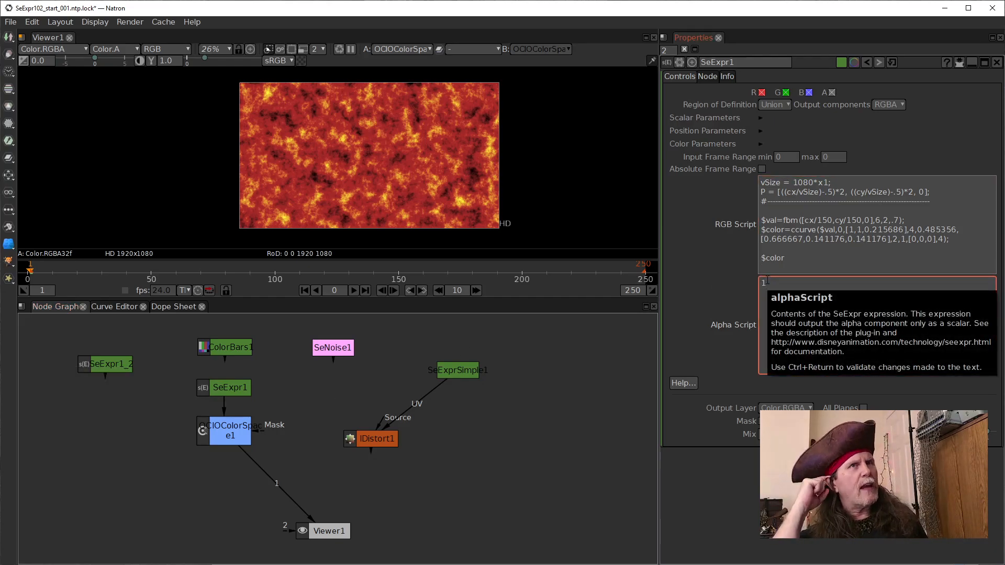
left_click(841, 229)
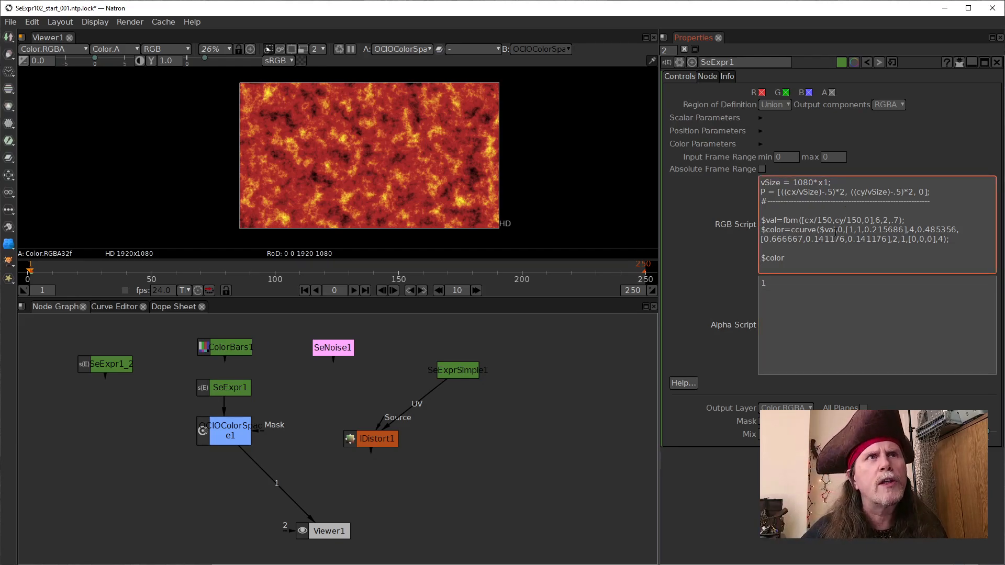
- Split SeExpr1's ccurve call across lines, breaking after "$val,", after the yellow stop's "4," and after "[0.666667,"
key("Right")
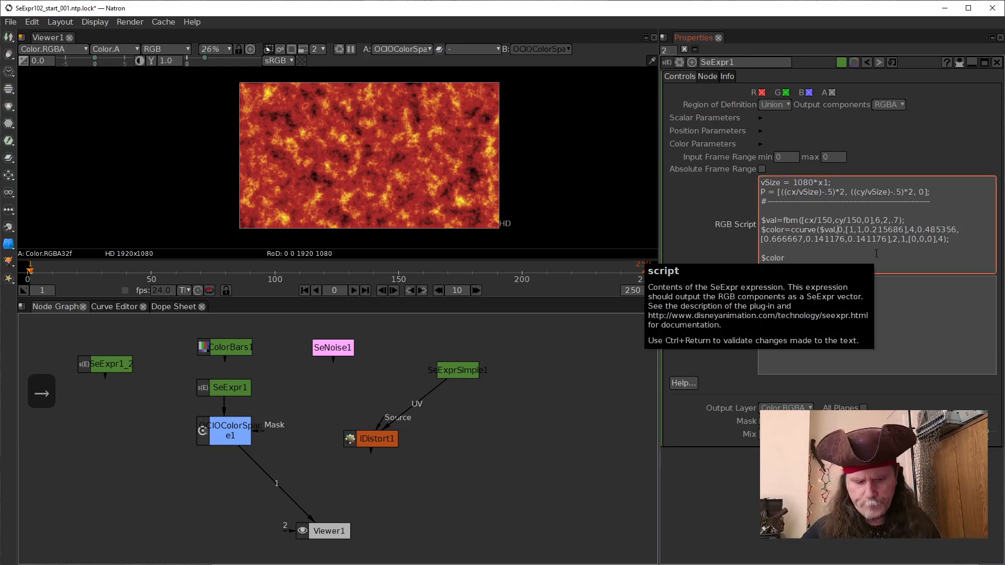
key("Return")
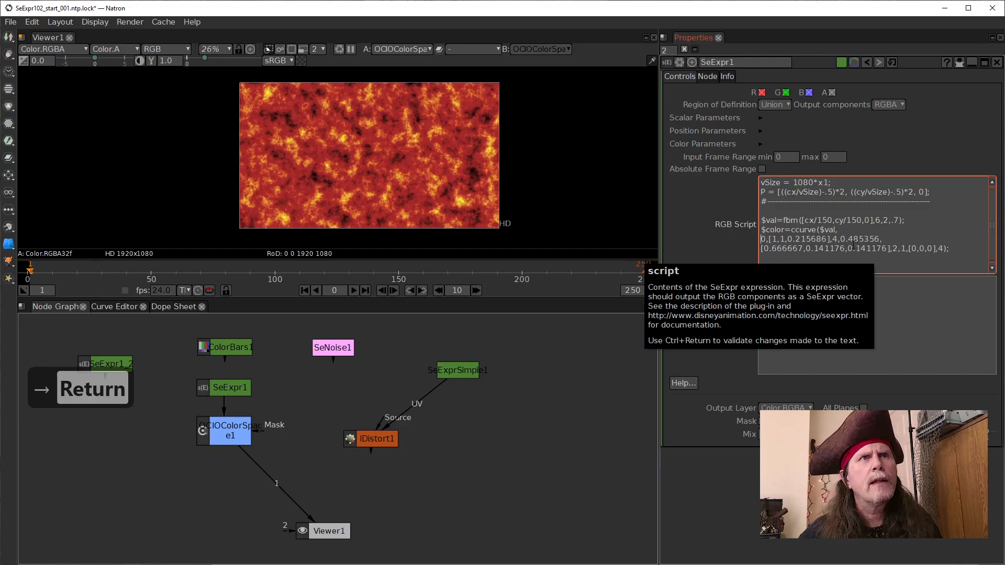
left_click(840, 239)
key("Return")
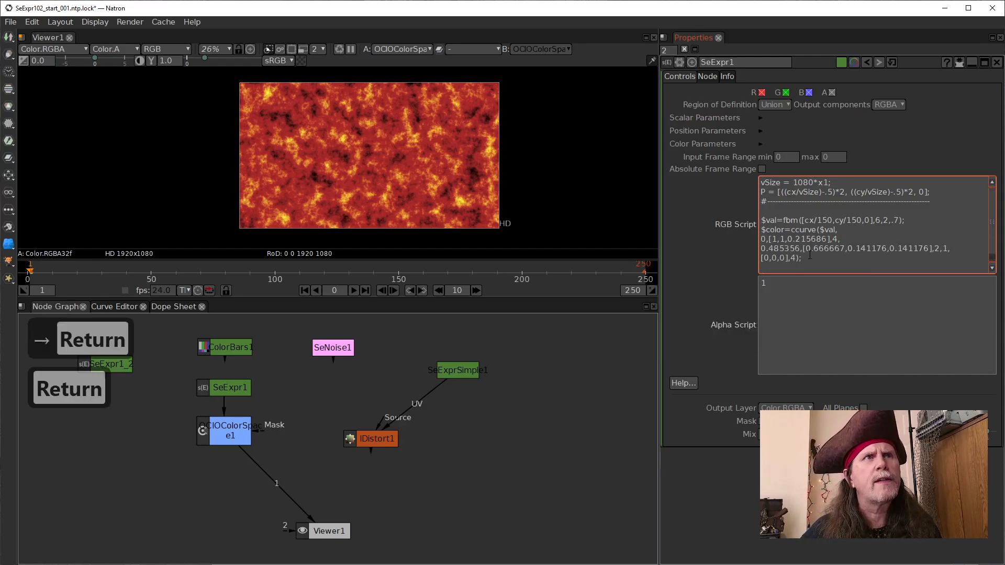
left_click(847, 248)
key("Return")
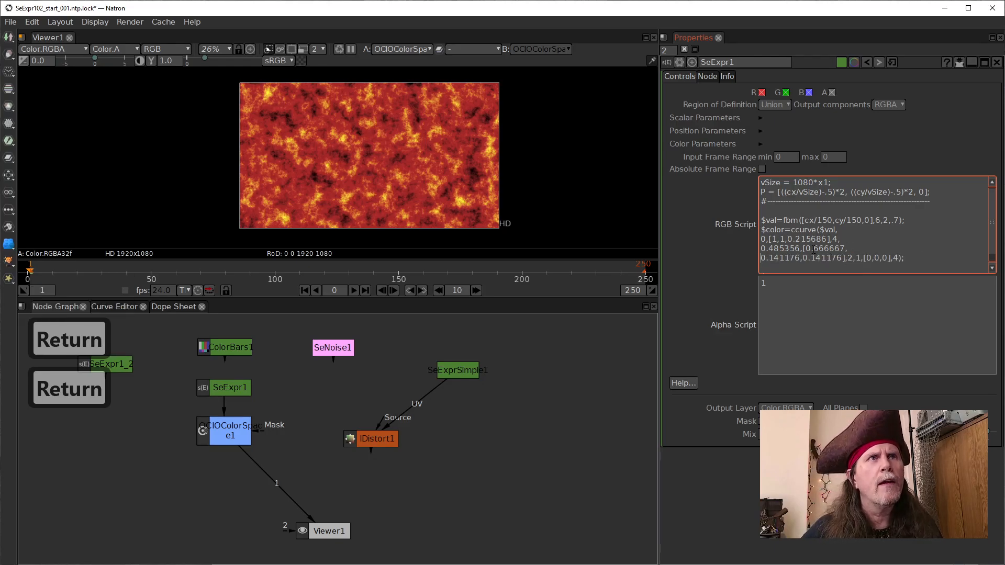
left_click(771, 239)
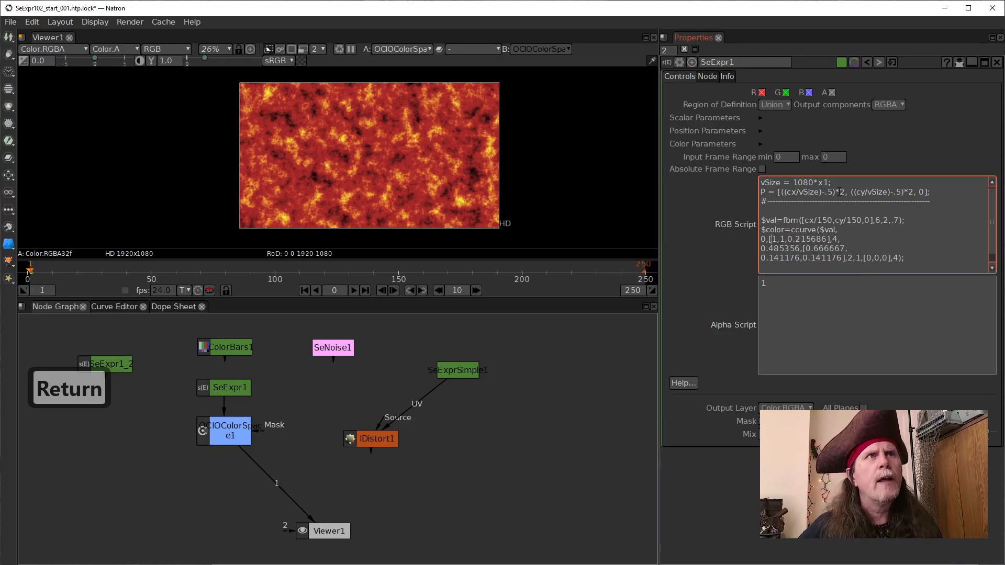
- Duplicate the SeExpr1 node and place the copy beneath SeExpr1_2
left_click(227, 388)
key("alt+c")
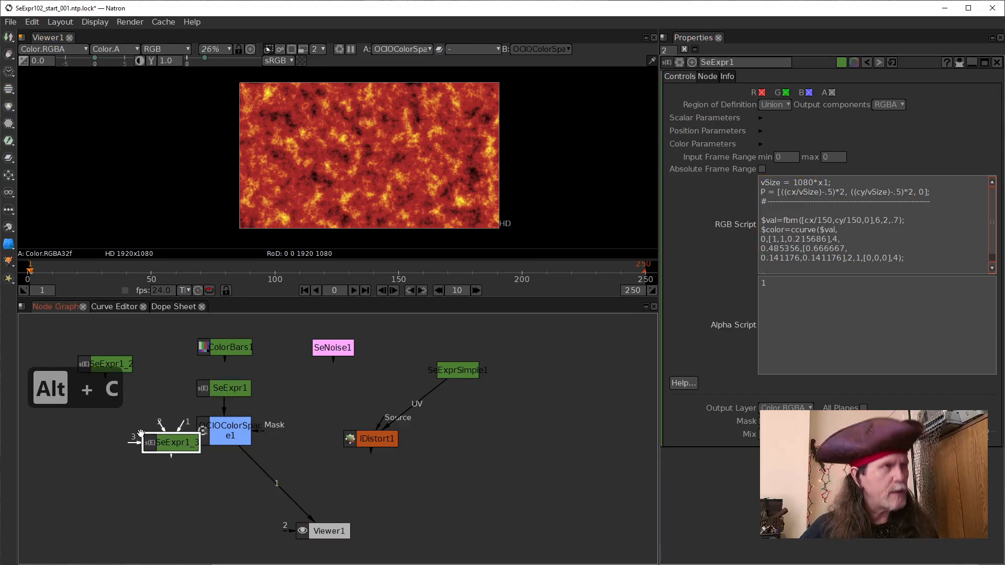
left_click_drag(166, 440, 103, 421)
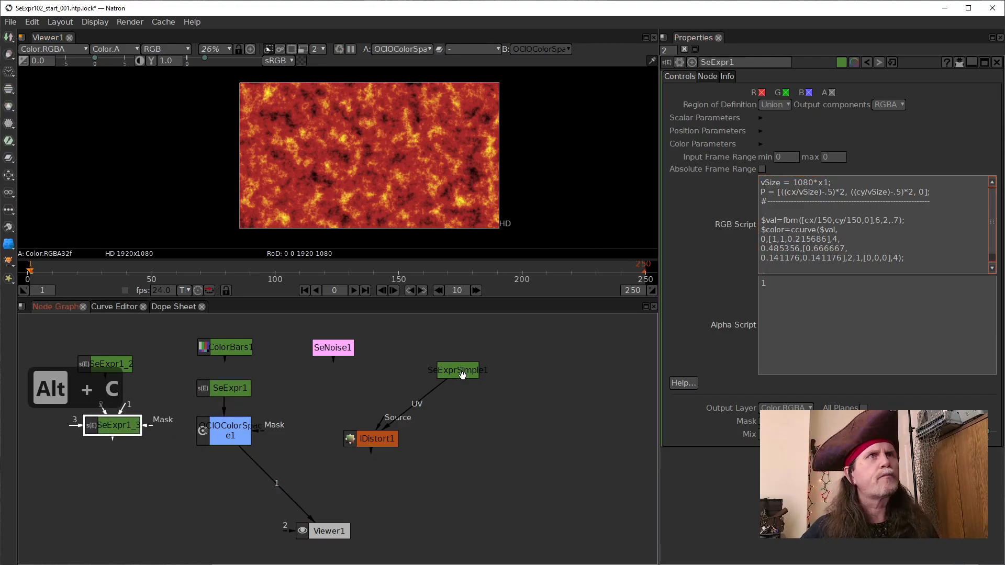
- Change the fbm call's vertical coordinate in SeExpr1's RGB script to (cy+frame)/150
left_click(797, 222)
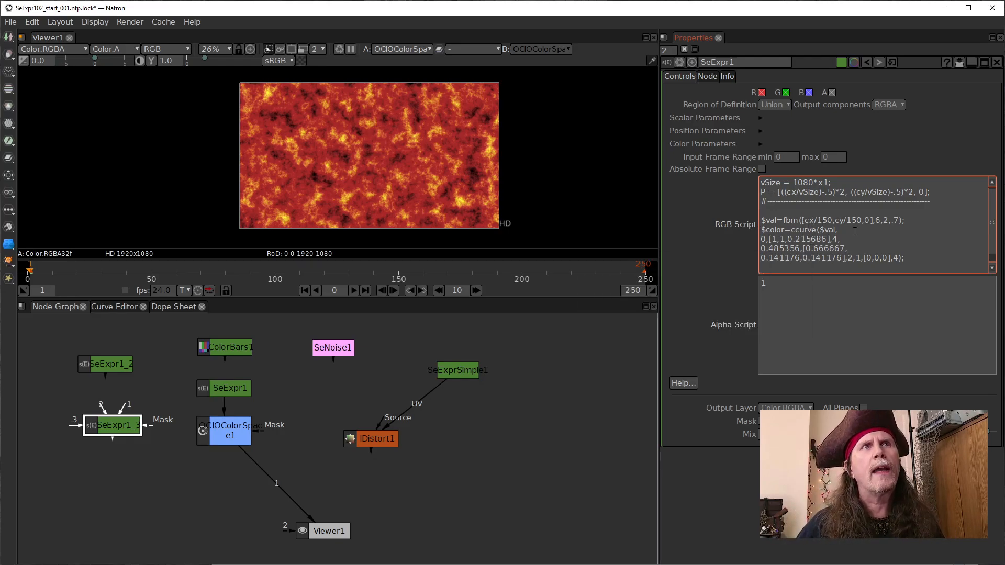
triple_click(809, 220)
left_click(817, 220)
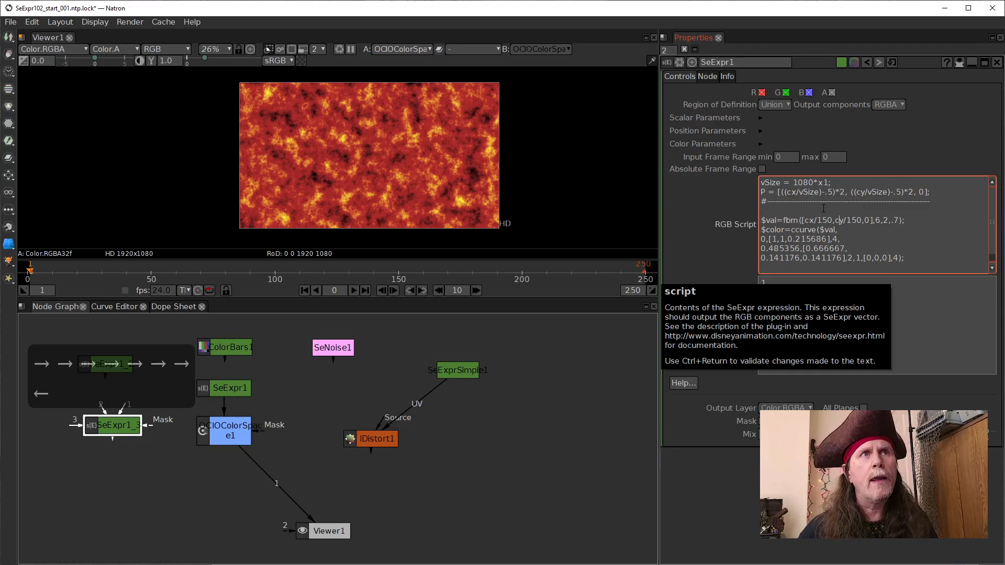
type("(")
key("Right")
key("Right")
type("+")
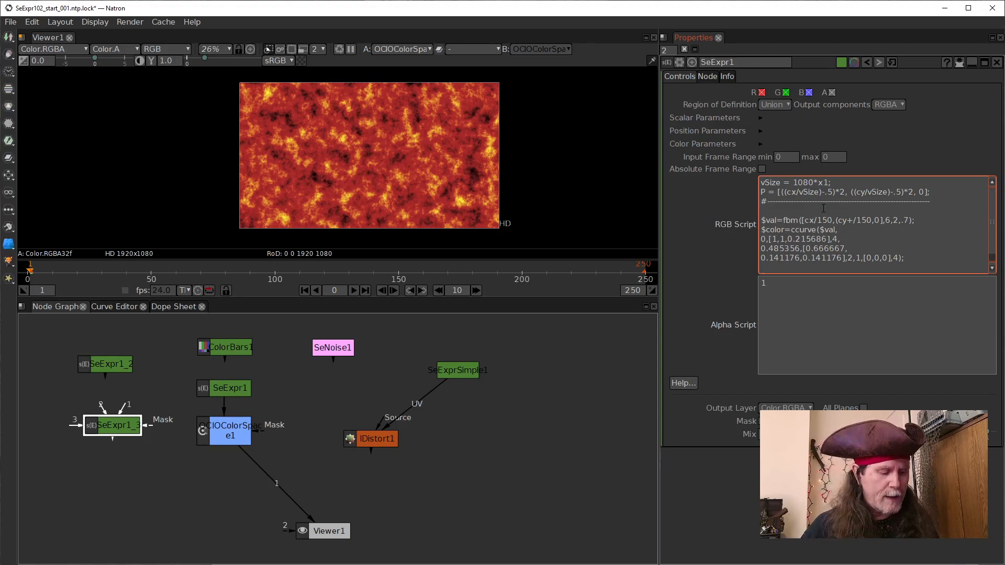
type("frame")
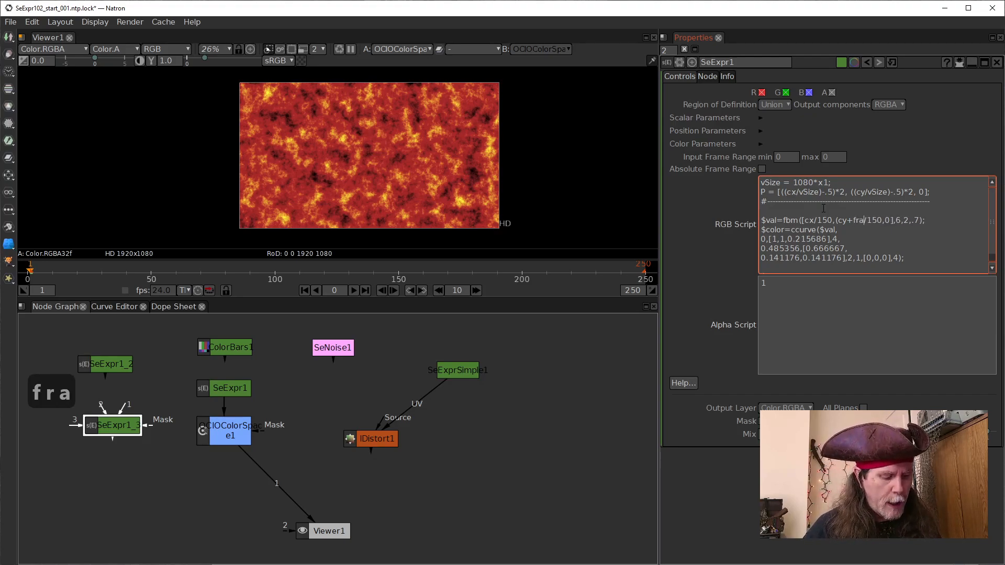
type(")")
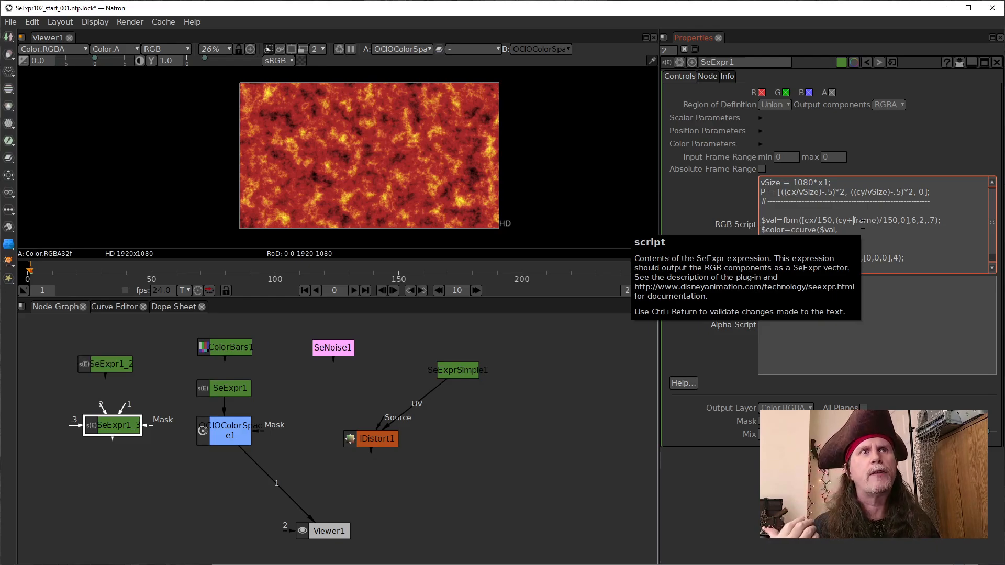
- Multiply the frame term by 20 in its own parentheses, making the vertical coordinate (cy+(frame*20))/150, and apply the script
type("(")
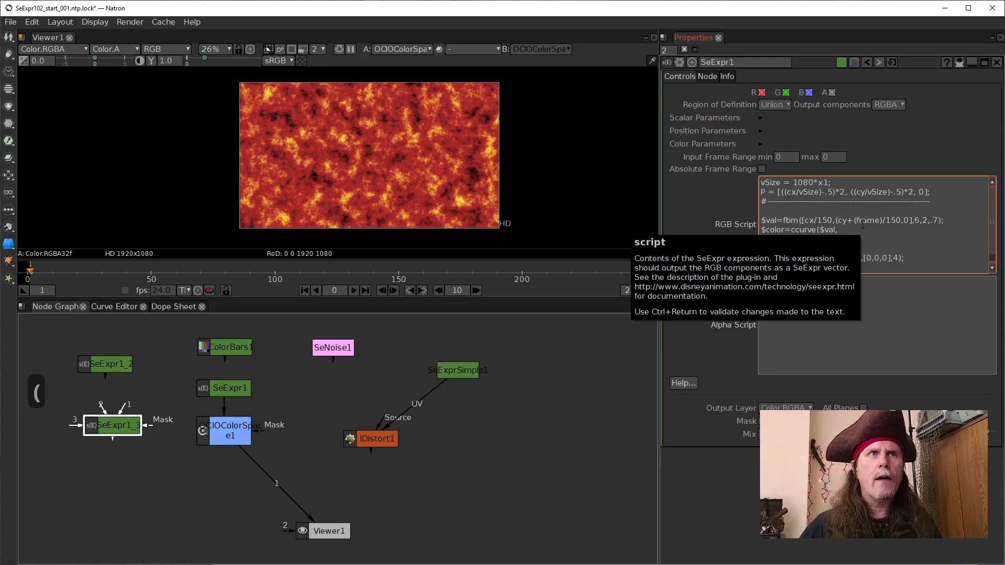
key("Right")
key("Right")
key("Right")
key("Right")
key("Right")
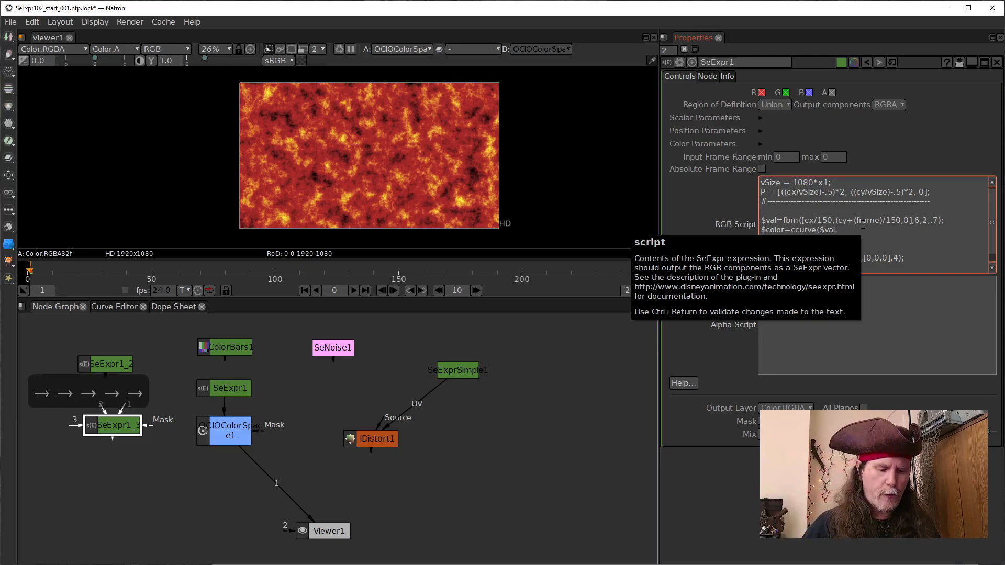
type(")")
key("Left")
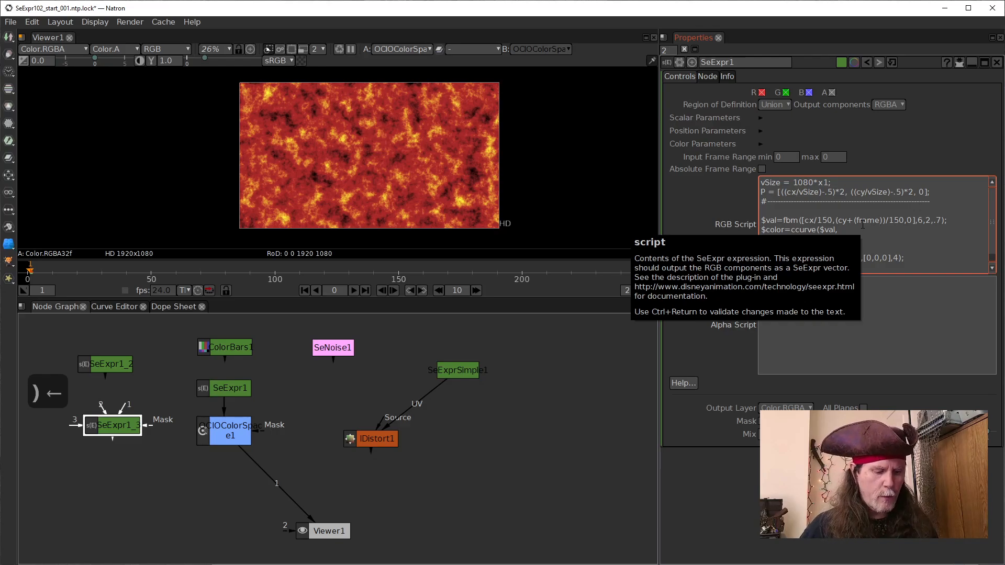
type("*")
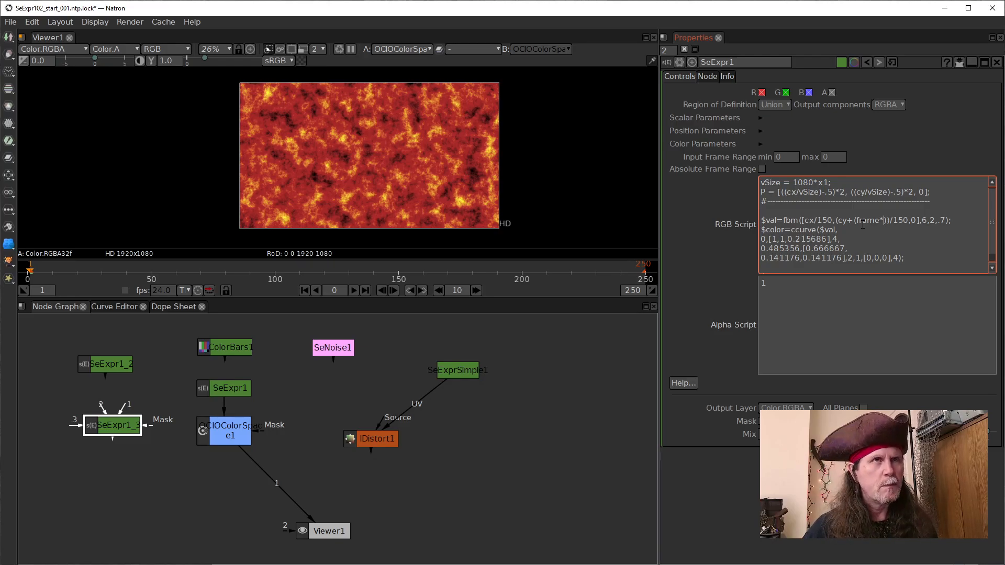
type("20")
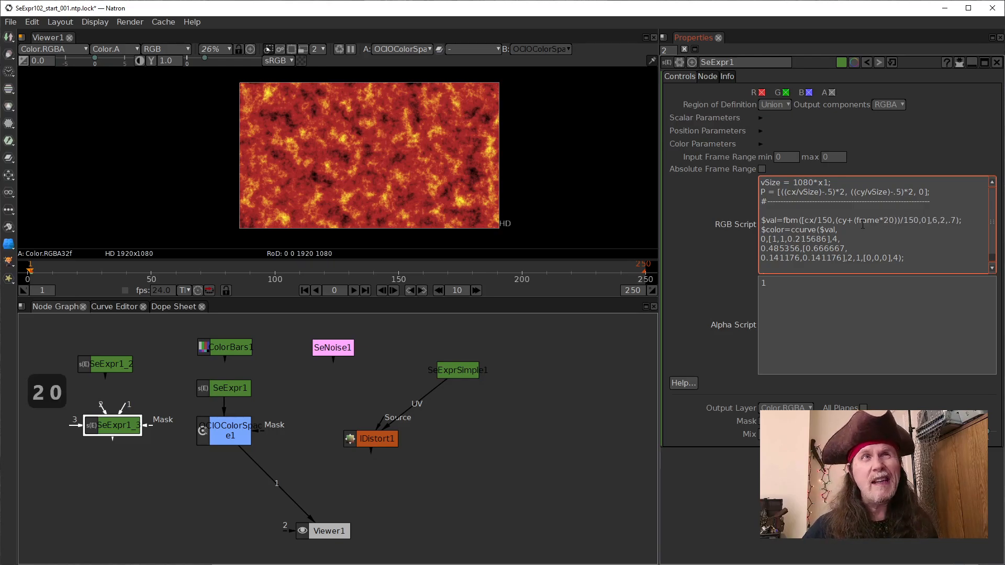
left_click(697, 282)
- Preview the noise animation from the first frame for a few frames, and stop playback
left_click(304, 290)
left_click(354, 290)
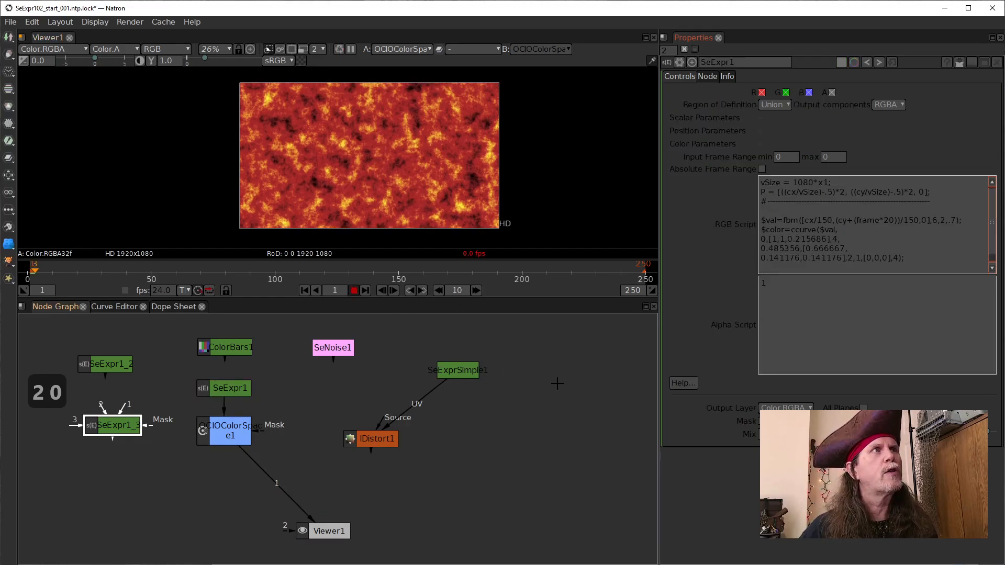
left_click(354, 290)
- Reverse the vertical travel by changing the offset to cy-(frame*20), and preview the animation from the first frame
left_click(894, 221)
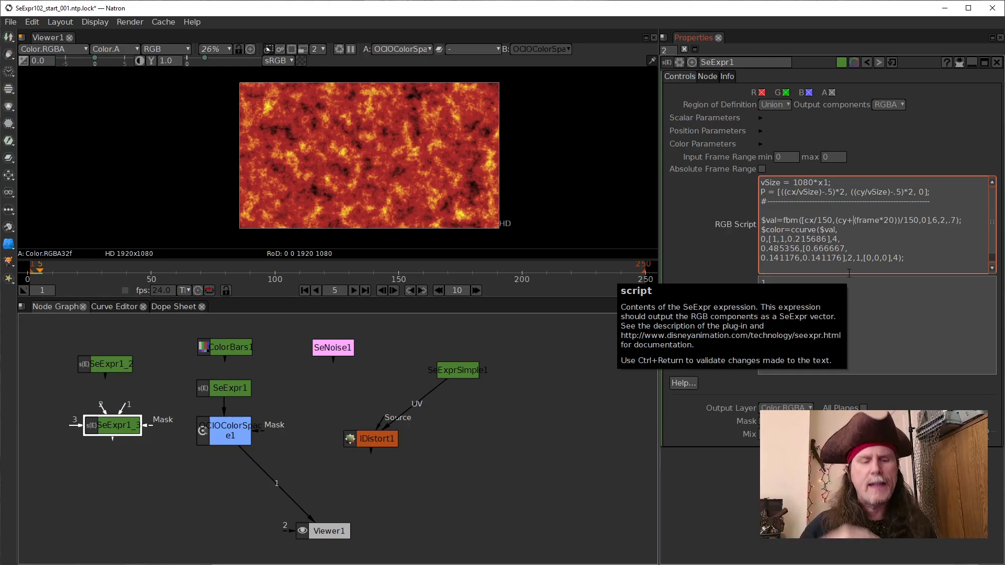
key("BackSpace")
type("-")
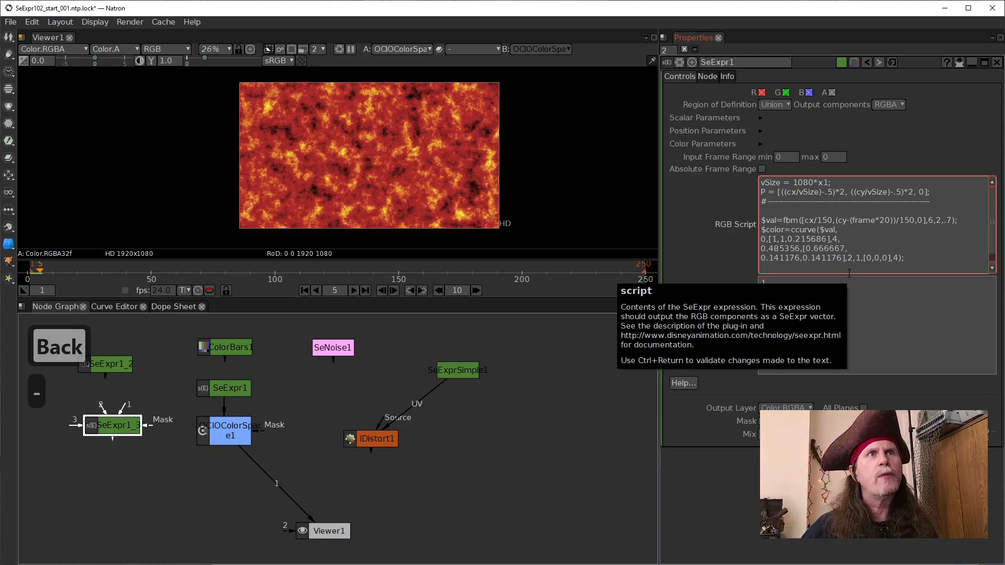
left_click(688, 217)
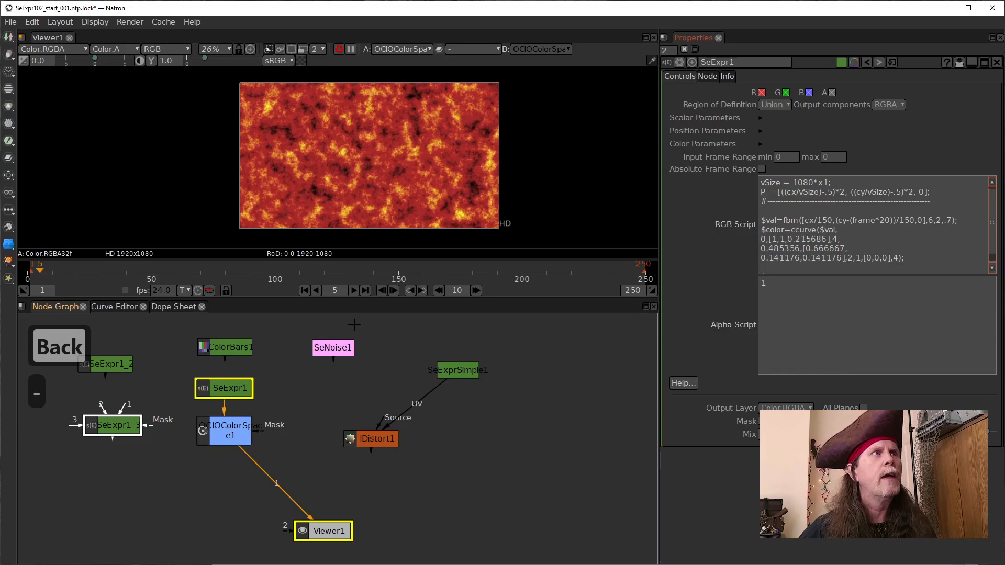
left_click(304, 289)
left_click(354, 290)
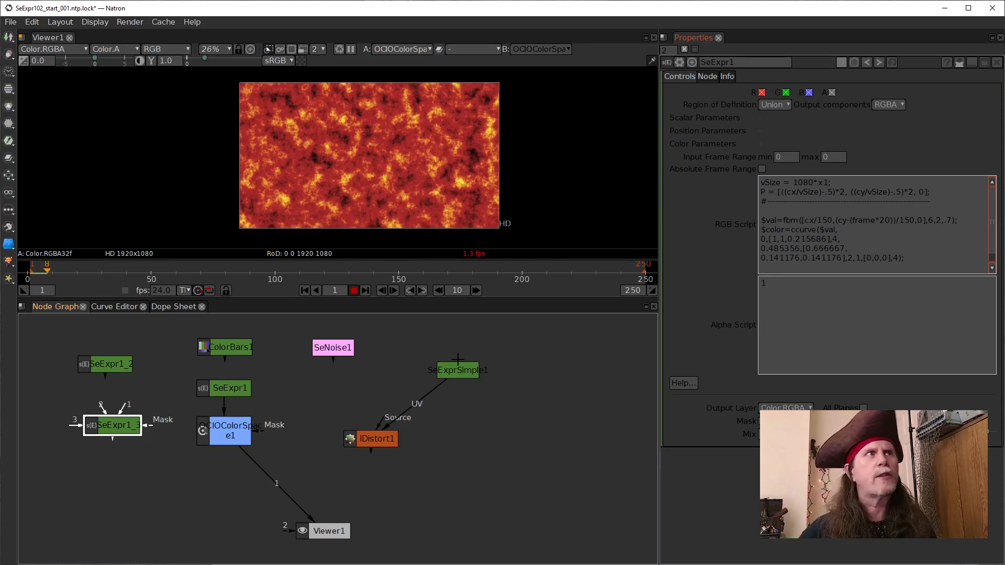
left_click(355, 291)
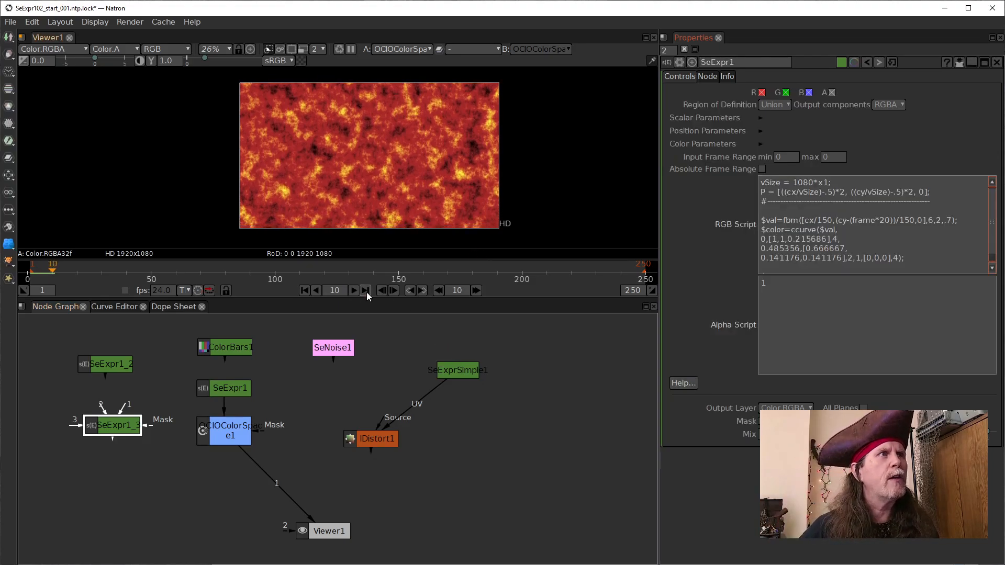
- Try a frame multiplier of 30 in the vertical offset and preview the animation from the first frame
left_click(820, 220)
left_click_drag(879, 221, 884, 221)
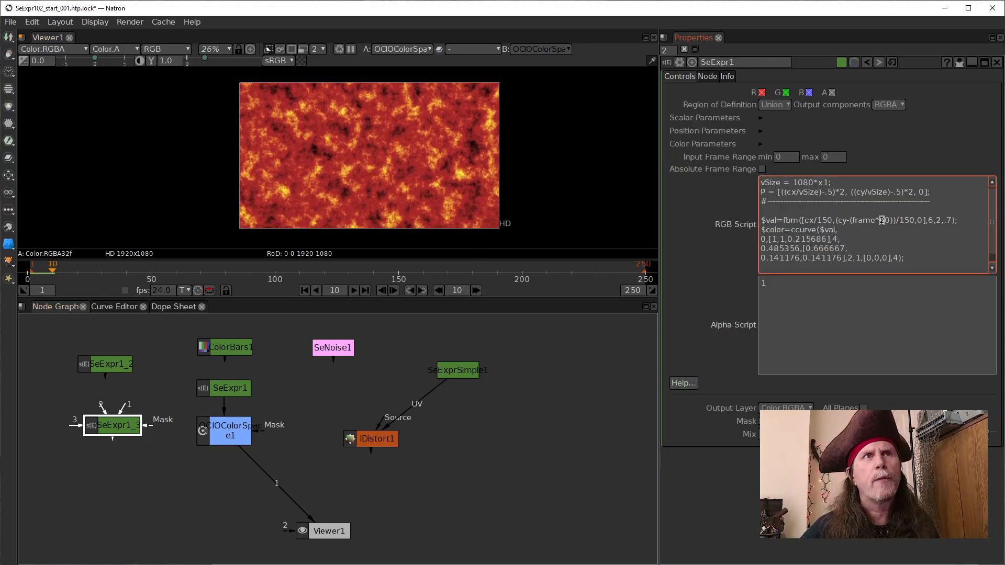
type("3")
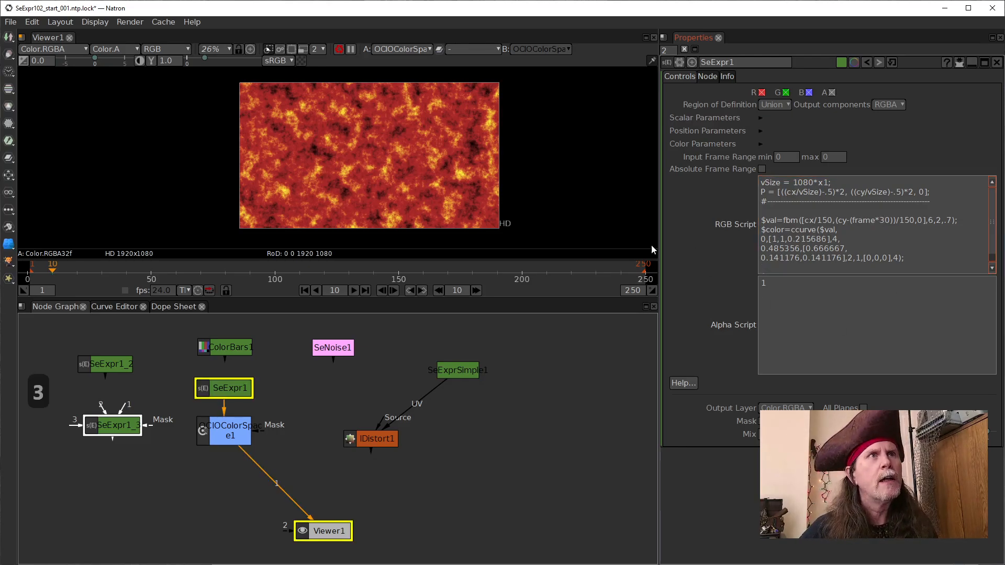
left_click(304, 290)
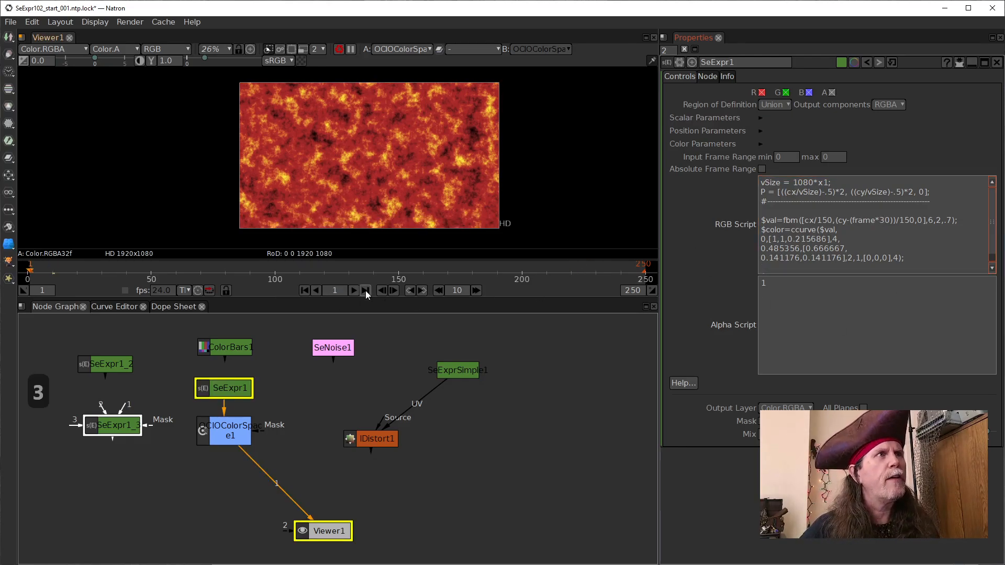
left_click(354, 291)
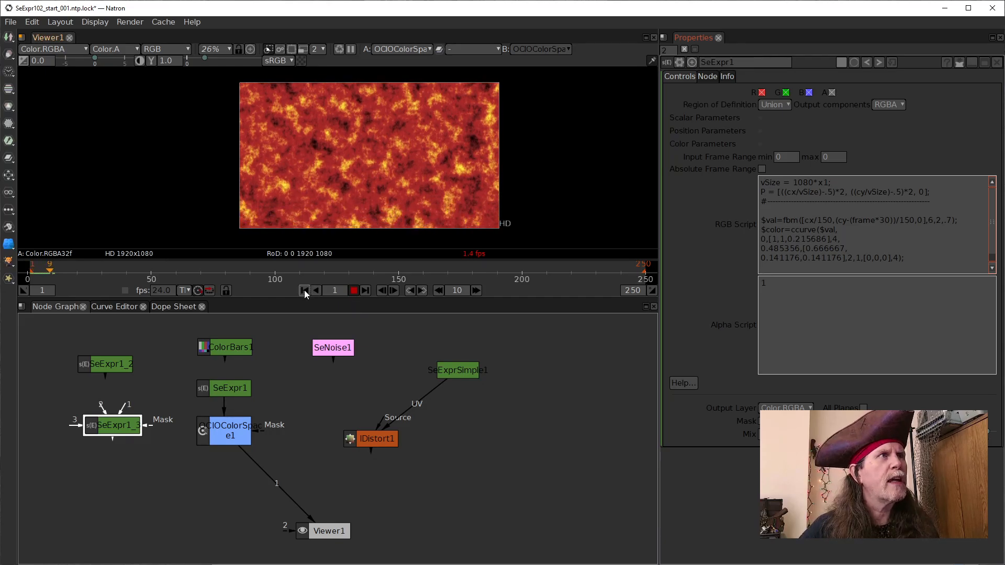
left_click(354, 292)
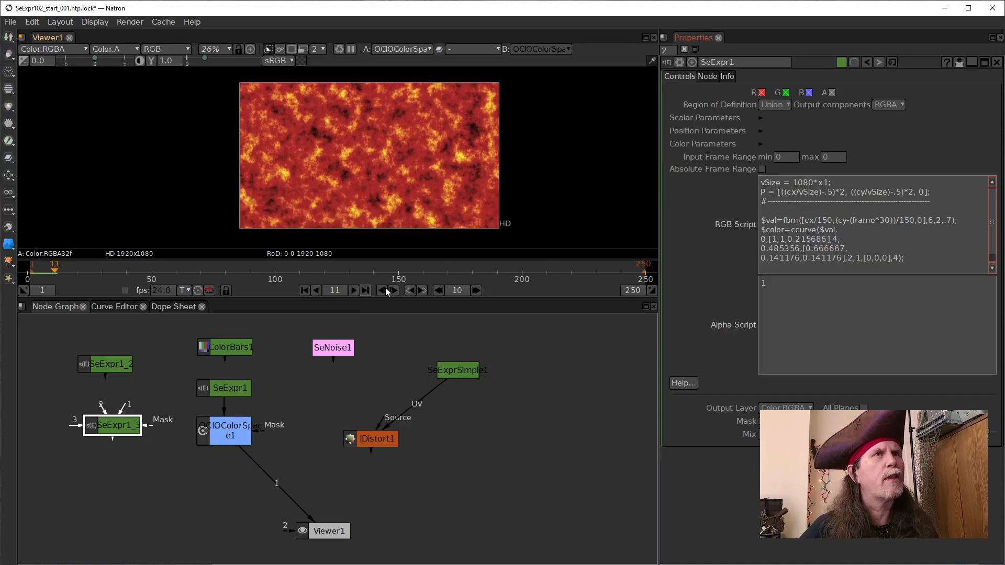
- Set the frame multiplier in the vertical offset back to 20 and apply the script
left_click_drag(884, 222, 880, 222)
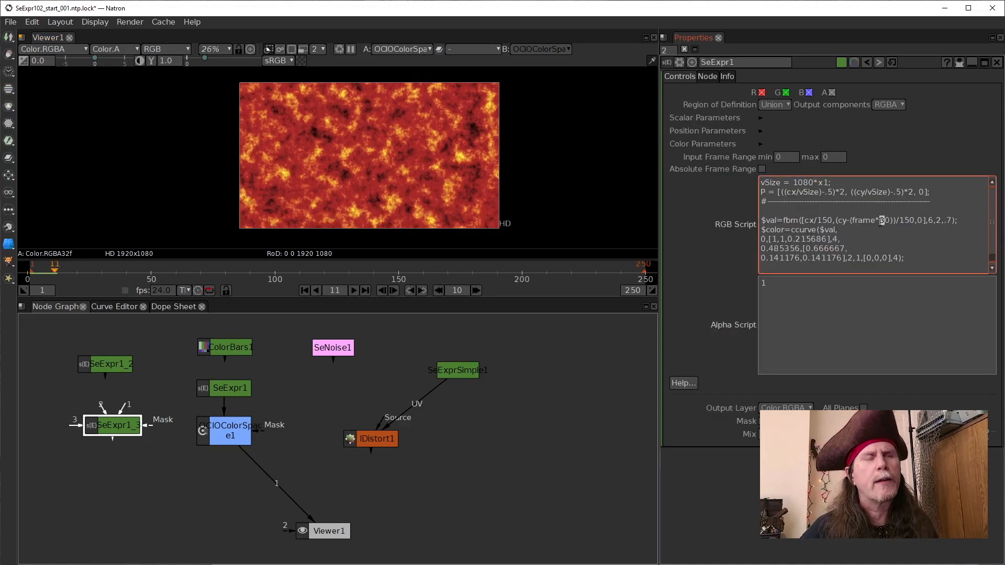
type("2")
left_click(577, 377)
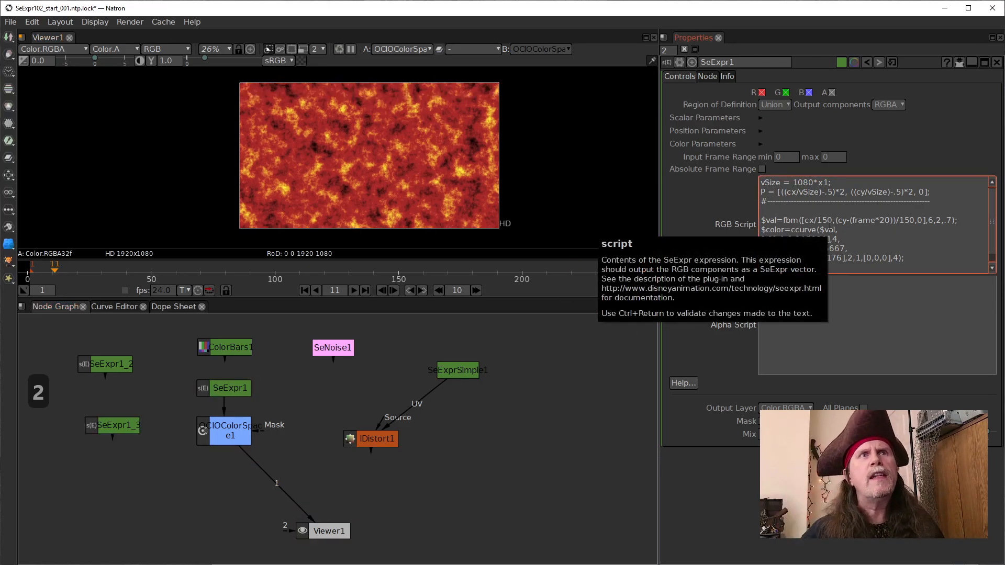
- Replace the fixed 0 in the third component of the fbm position with frame*3 and apply the RGB script
left_click(924, 223)
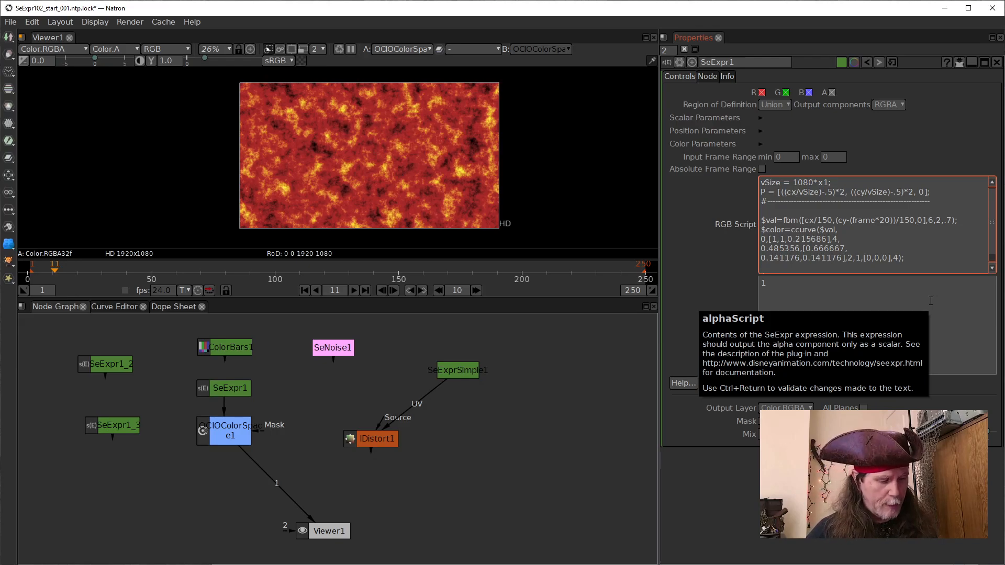
type("frame")
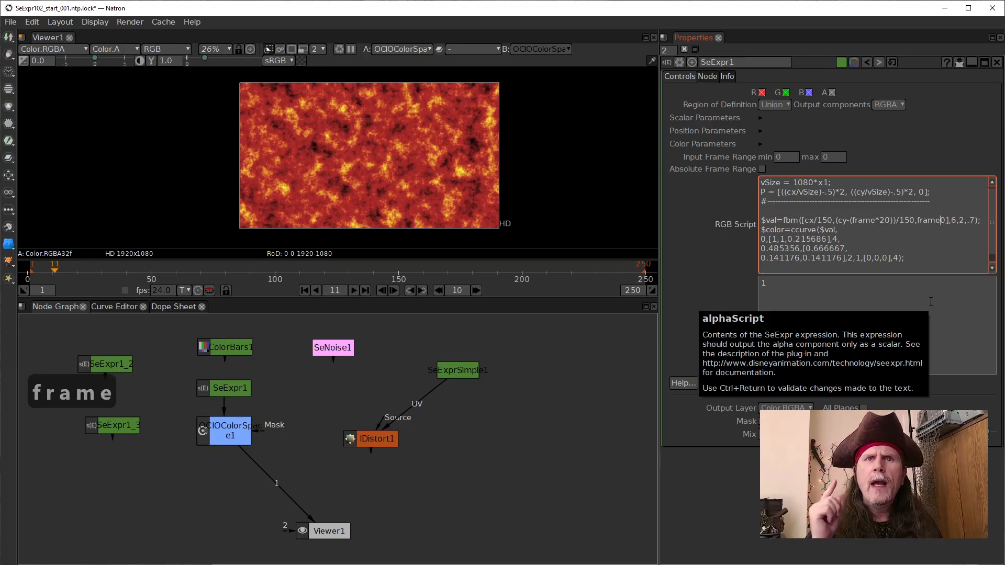
key("Right")
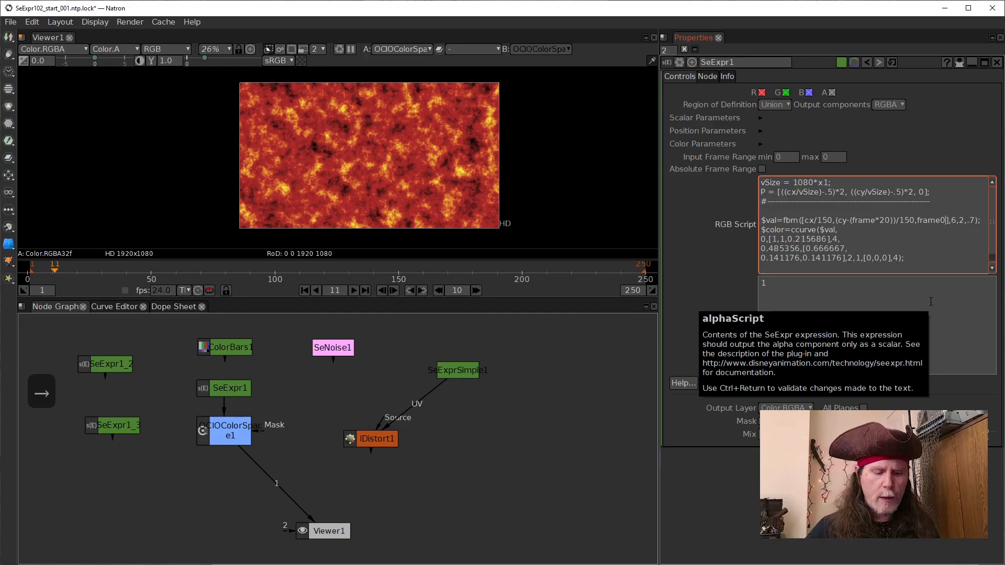
key("BackSpace")
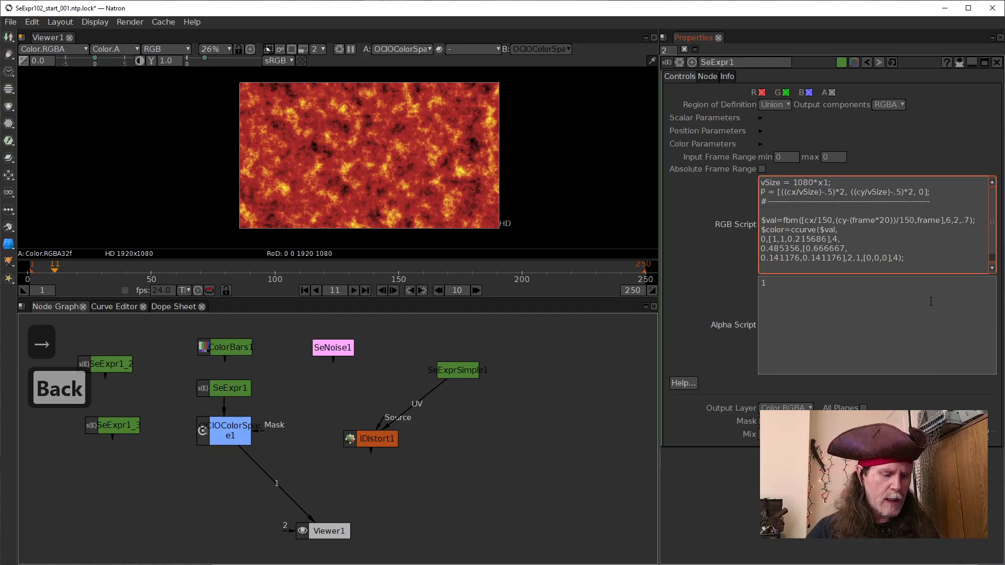
type("*")
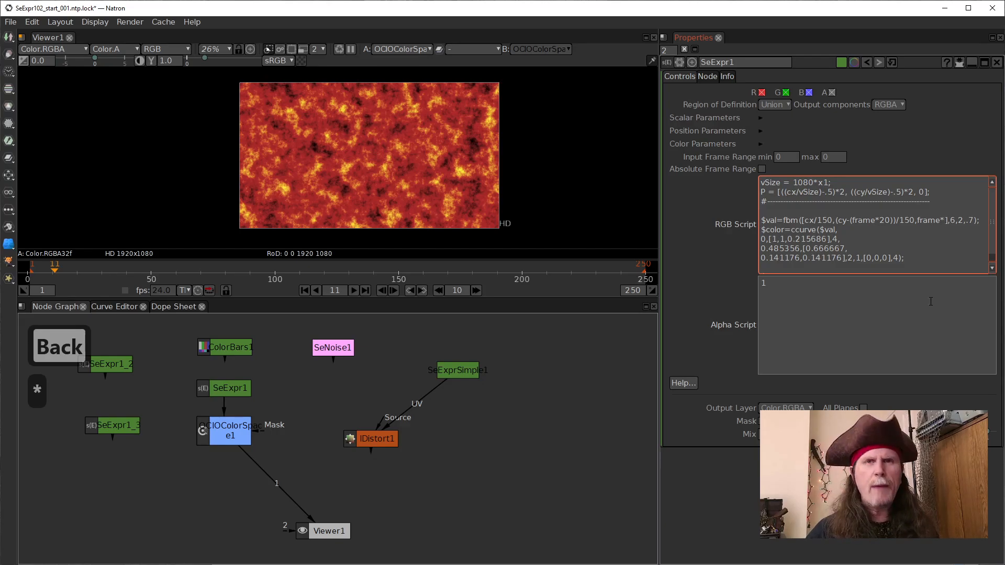
type("3")
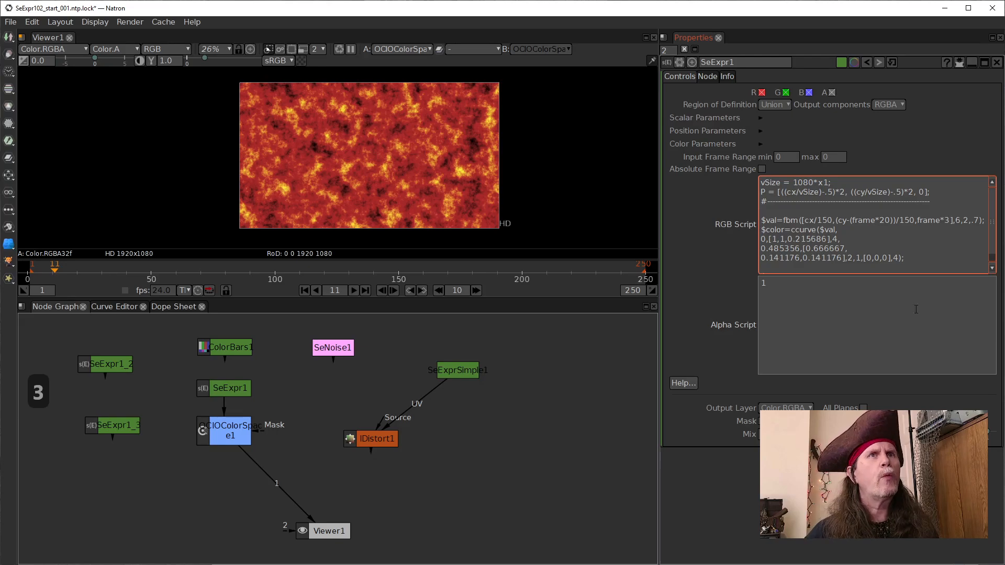
left_click(703, 266)
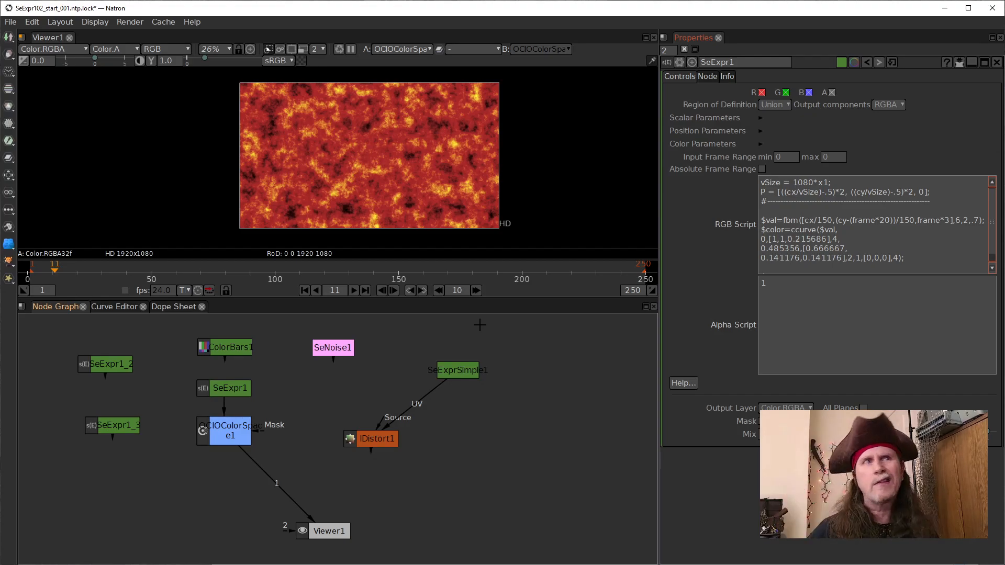
- Play the evolving noise from the first frame for a few frames, and stop playback
left_click(306, 290)
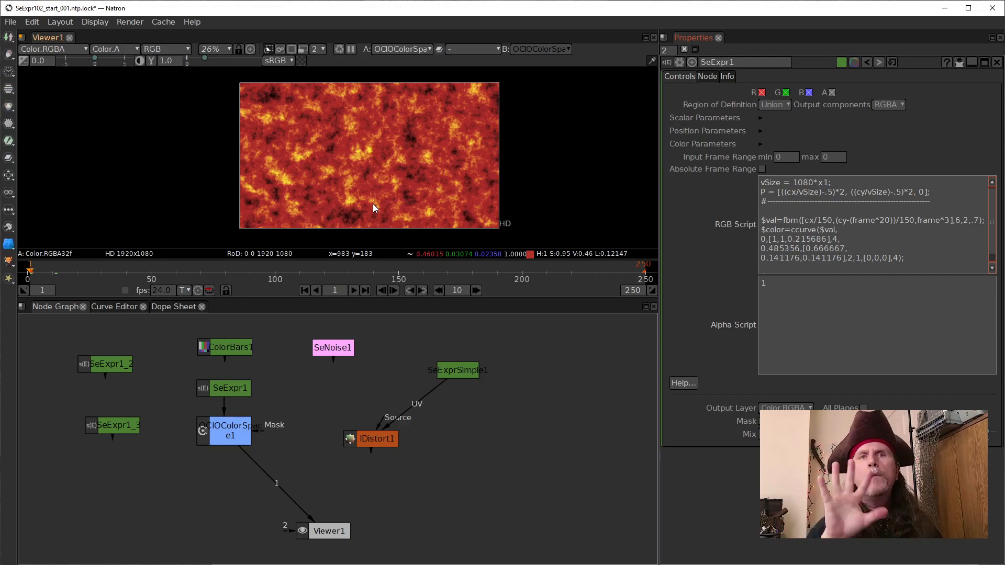
left_click(354, 290)
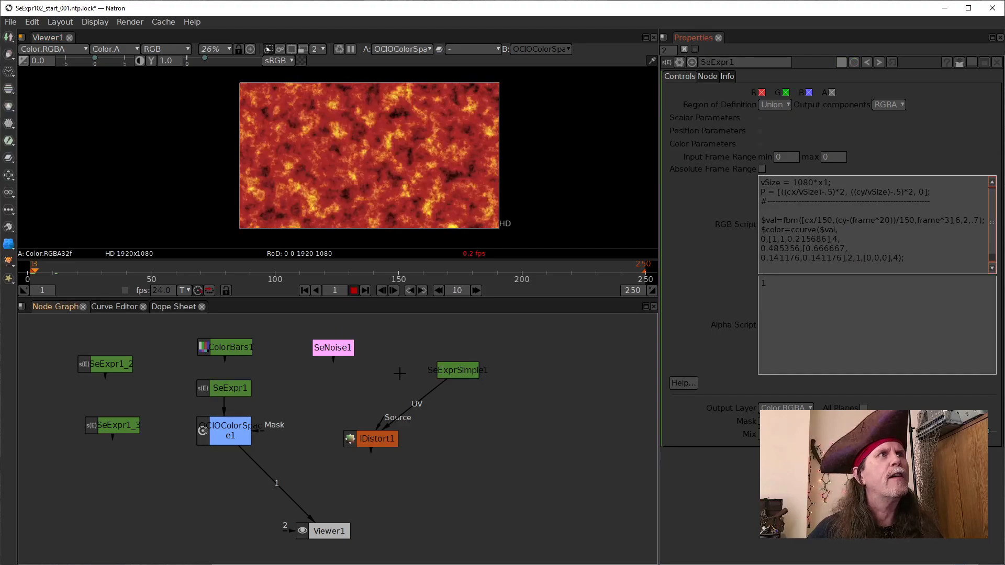
left_click(355, 295)
- Try a frame multiplier of 5 in the vertical offset, apply the script, and preview from the current frame
left_click_drag(879, 221, 885, 221)
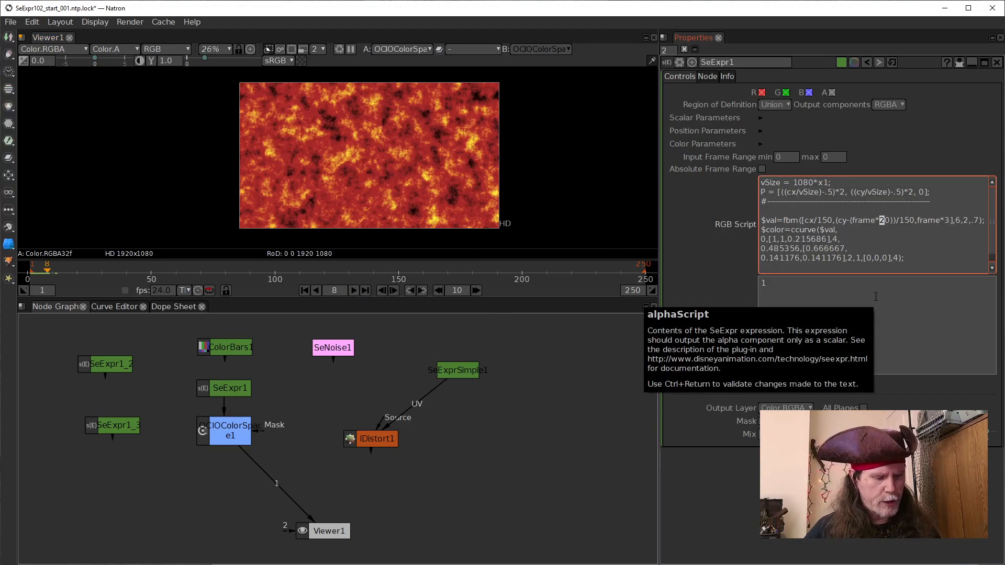
left_click_drag(890, 220, 882, 222)
type("5")
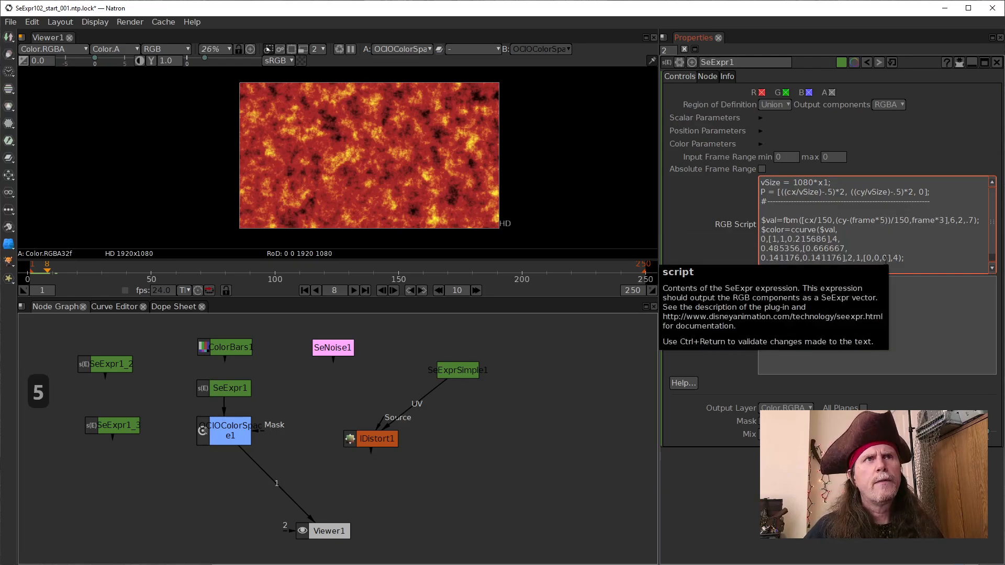
left_click(719, 243)
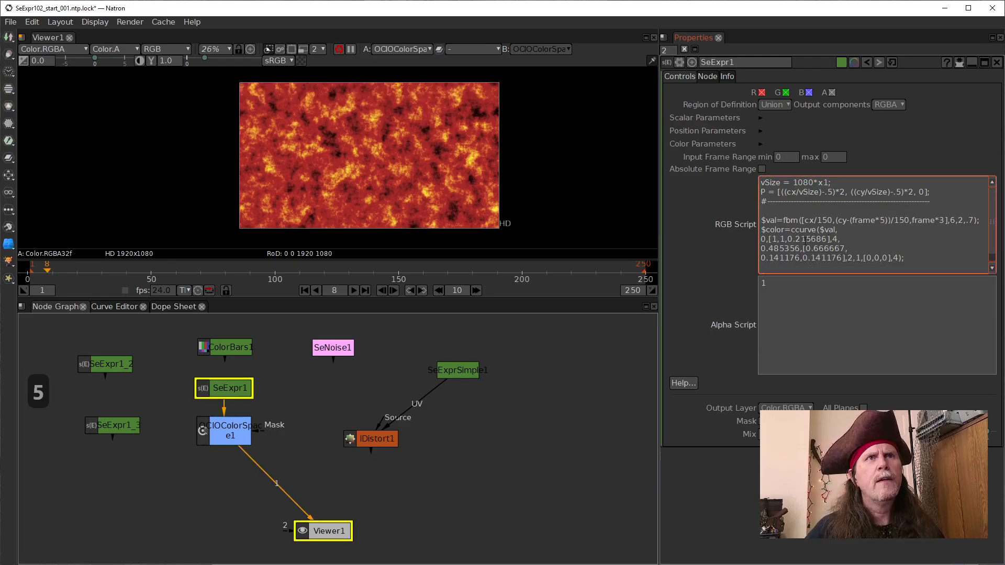
left_click(354, 291)
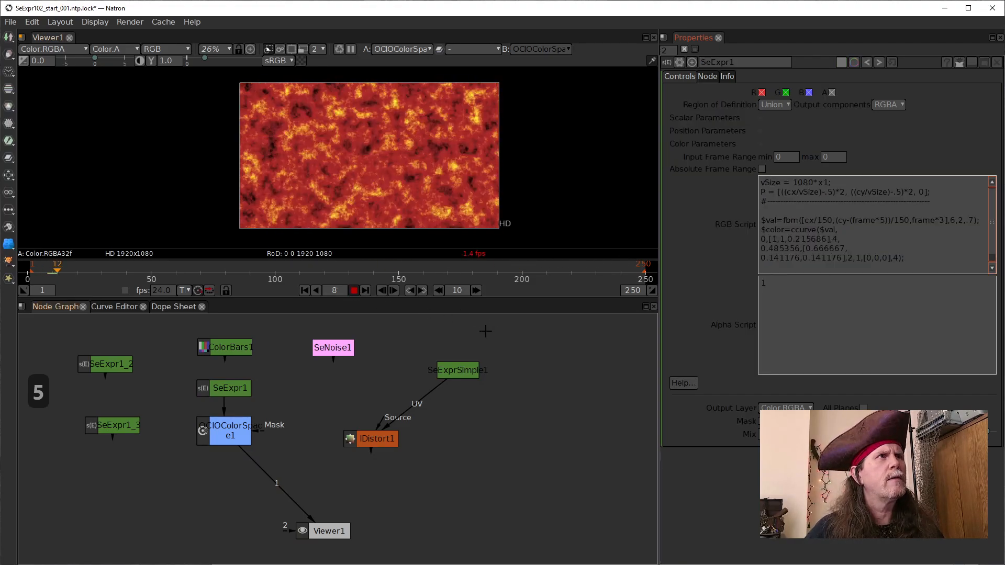
left_click(354, 290)
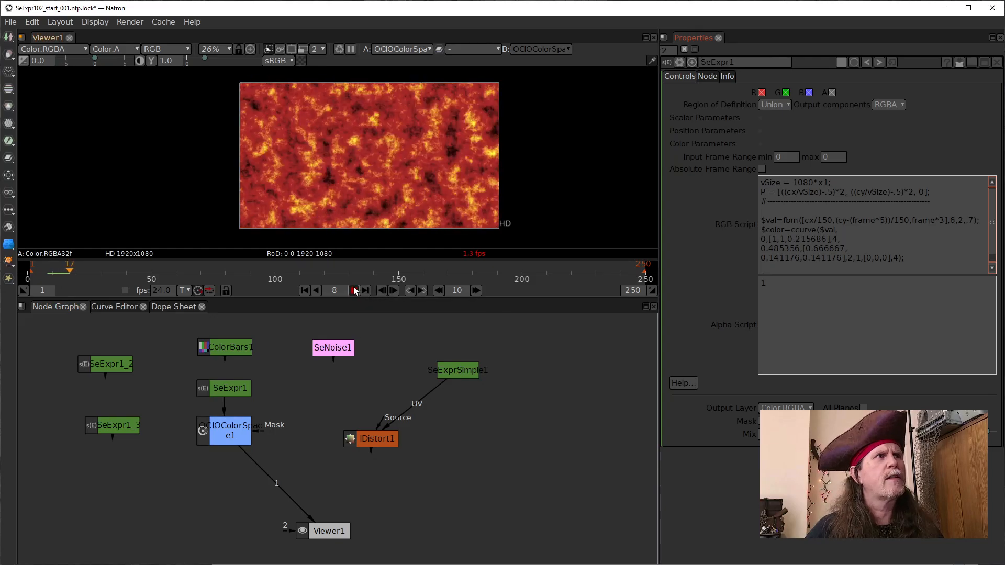
- Try a frame multiplier of 3 in the vertical offset and preview the animation from the first frame
double_click(881, 220)
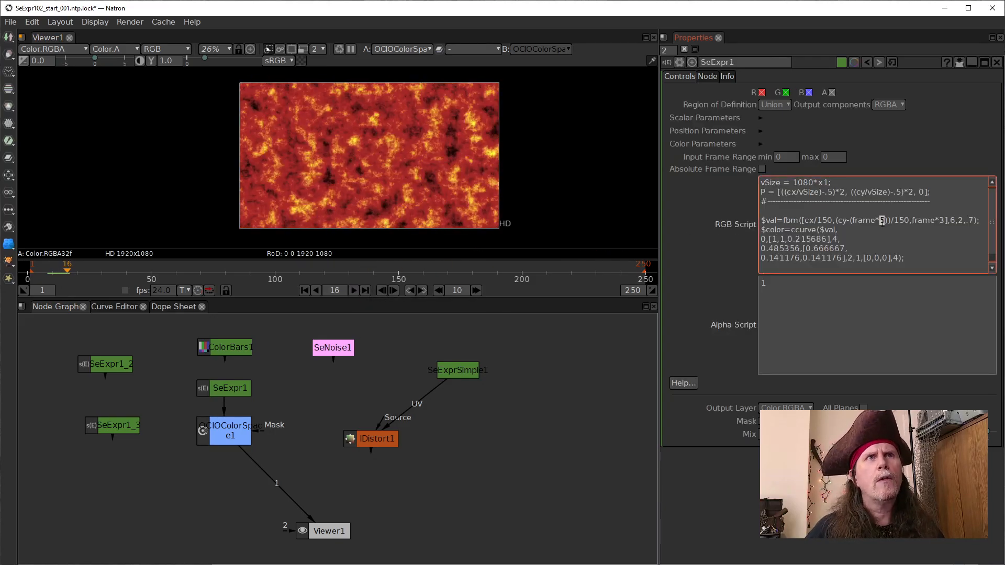
type("3")
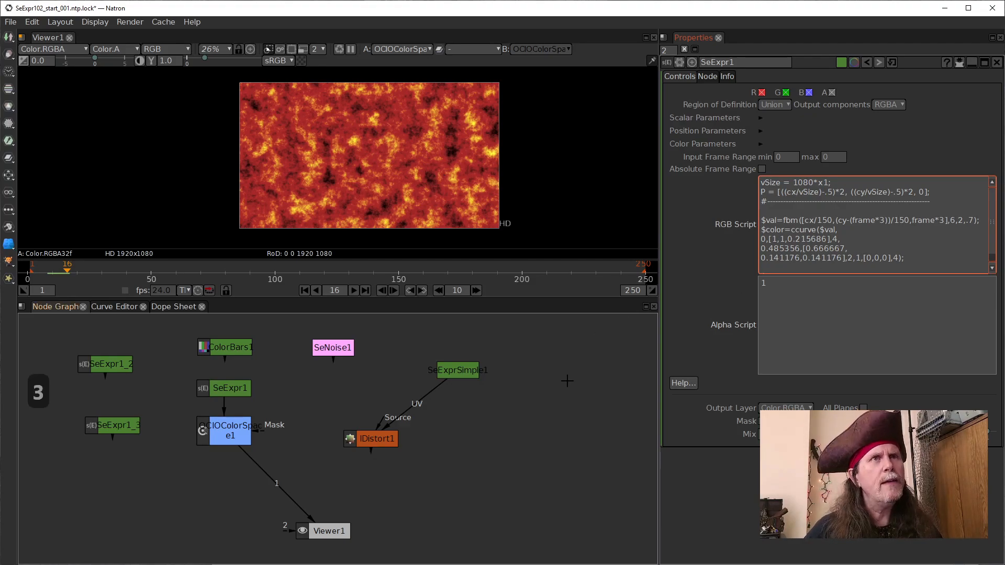
left_click(304, 290)
left_click(354, 290)
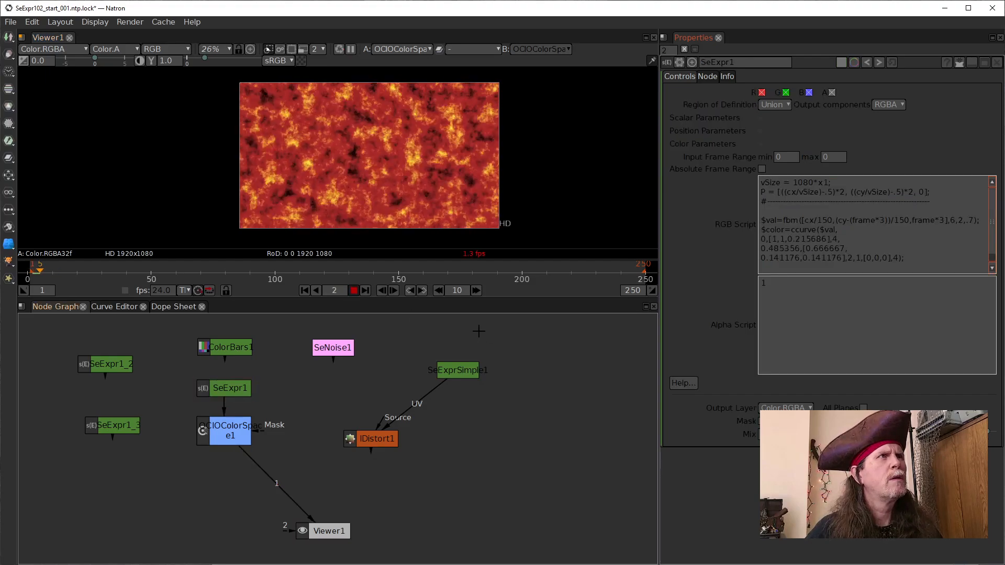
left_click(354, 292)
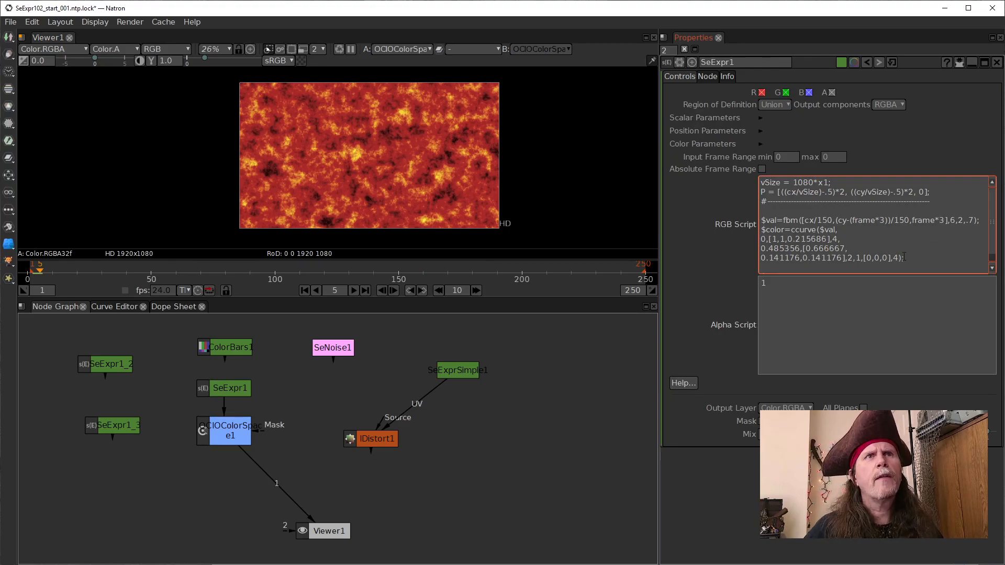
- Set the vertical offset multiplier back to 20, change the third fbm component to frame*.3, and apply the script
double_click(882, 220)
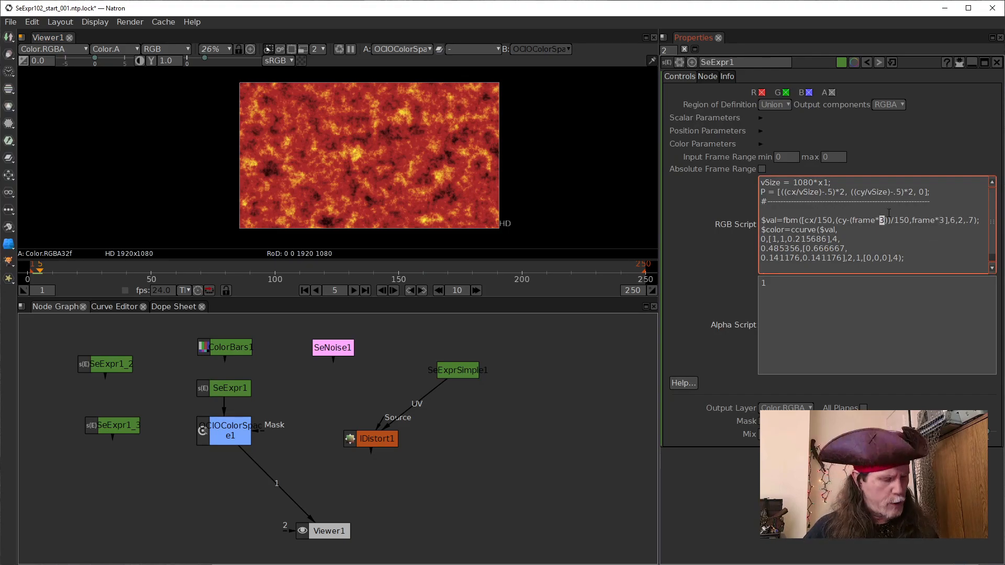
type("20")
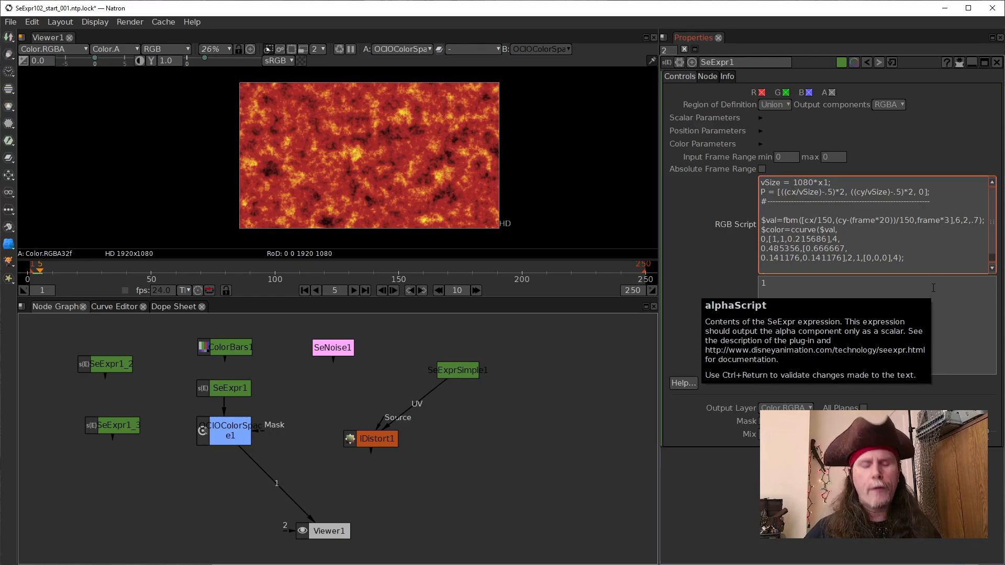
type(".")
key("ctrl+Return")
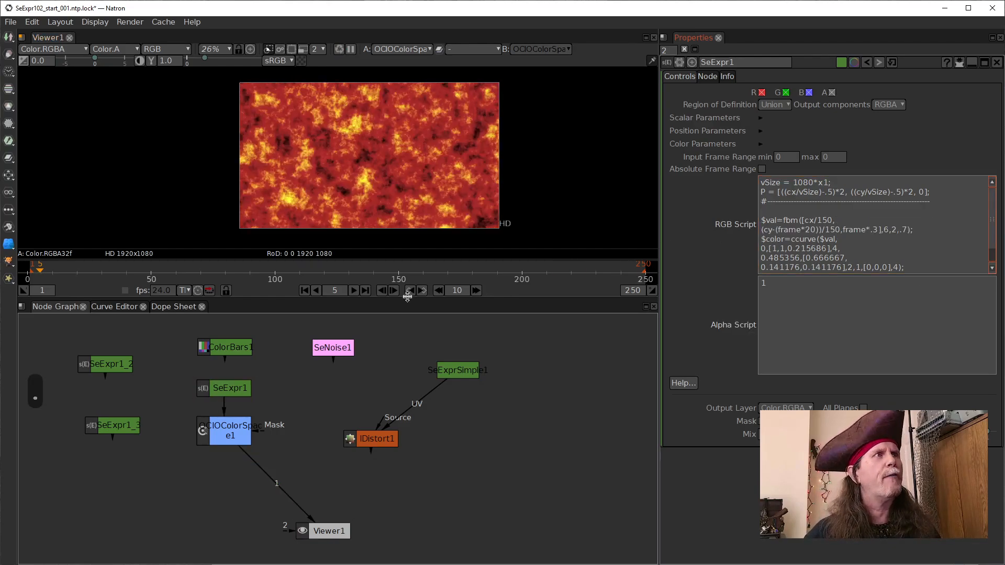
- Preview the noise animation from the current frame for a few frames, stop playback, and return to the RGB script
left_click(351, 292)
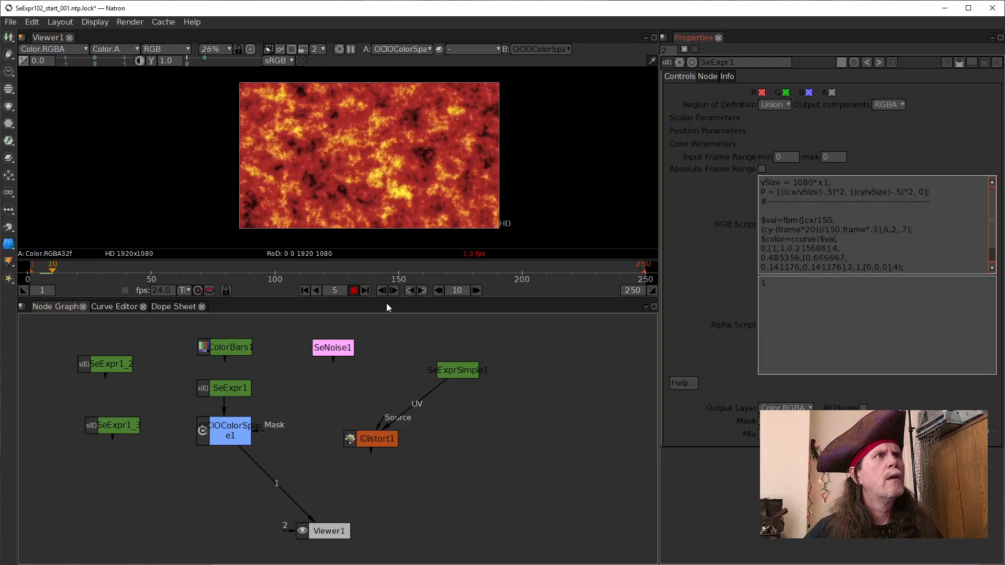
left_click(355, 291)
left_click(838, 226)
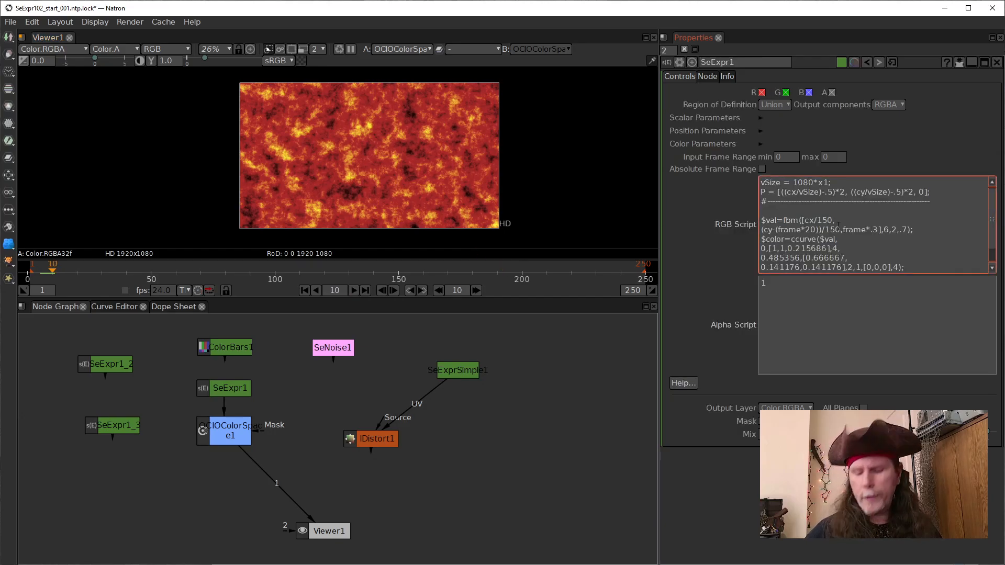
- Set the fbm time multiplier to frame*.03 in SeExpr1's RGB script and play the animation from the first frame
type("0")
left_click(304, 291)
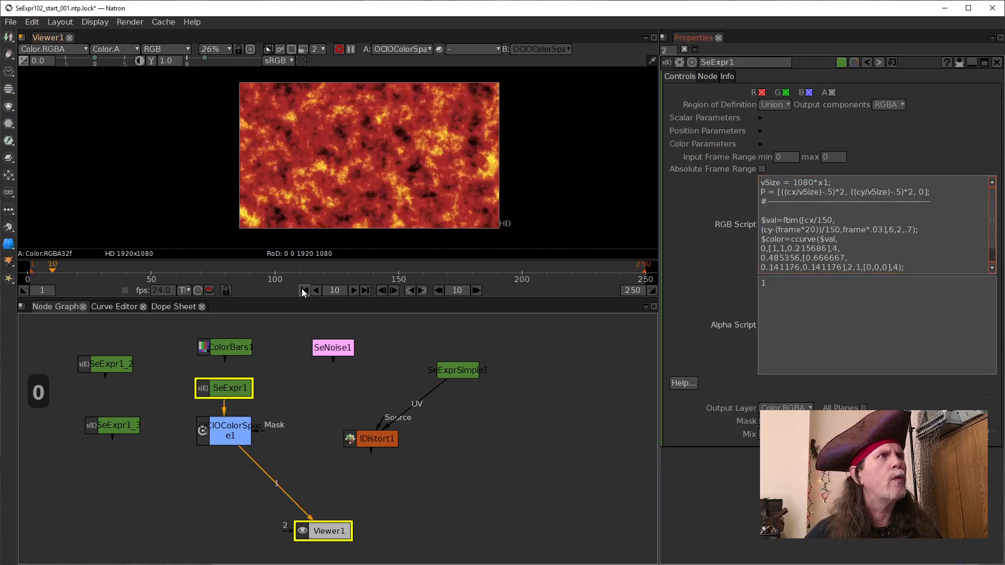
left_click(354, 291)
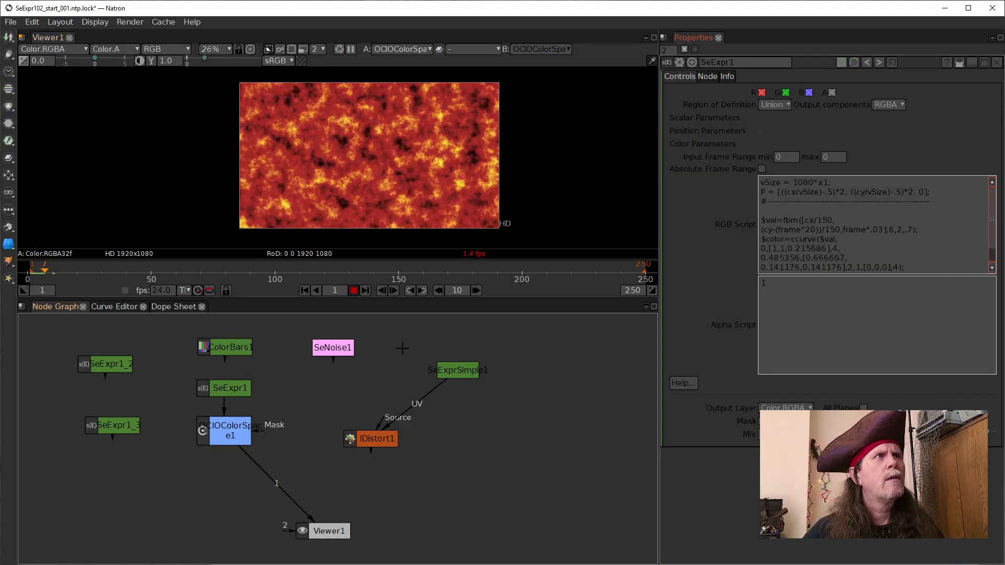
left_click(354, 290)
- Set the fbm time multiplier to frame*.1 in SeExpr1's RGB script and play the sequence to preview the faster churn
left_click(879, 230)
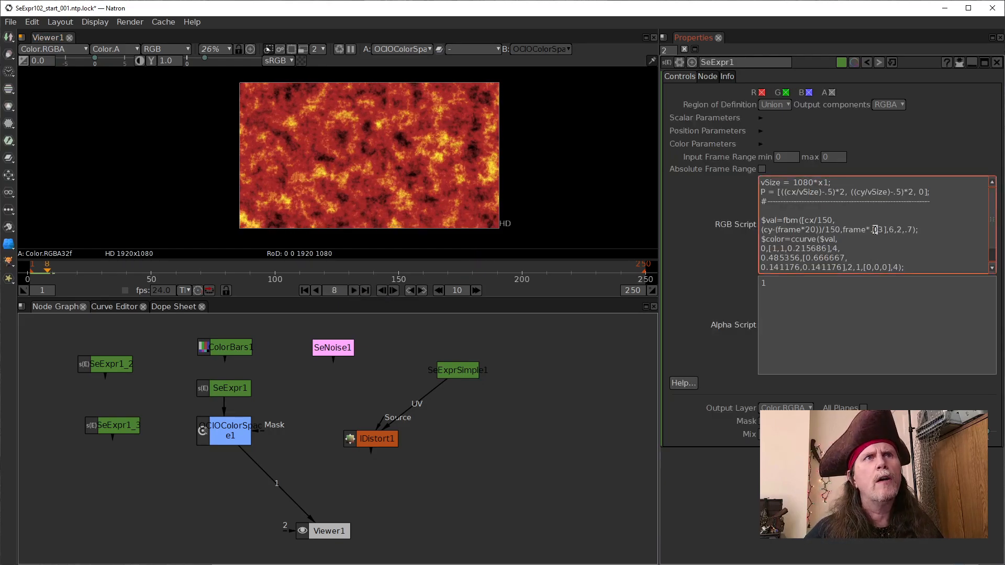
key("Delete")
key("Delete")
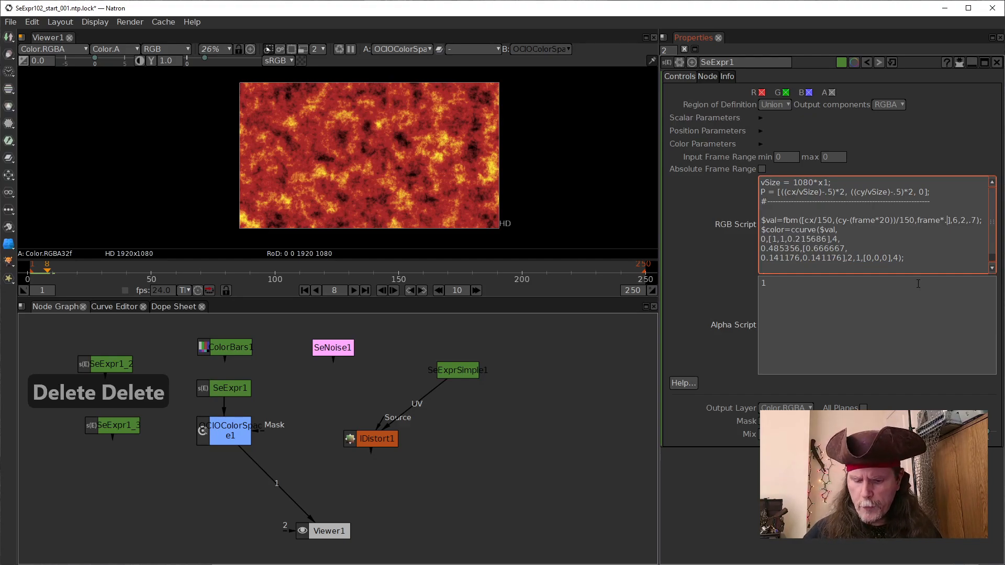
type("1")
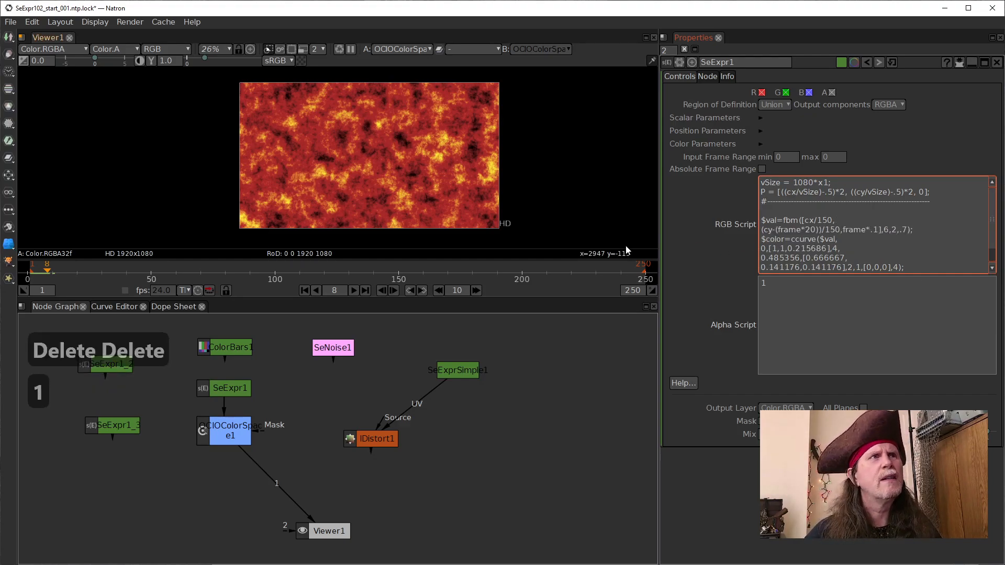
left_click(353, 291)
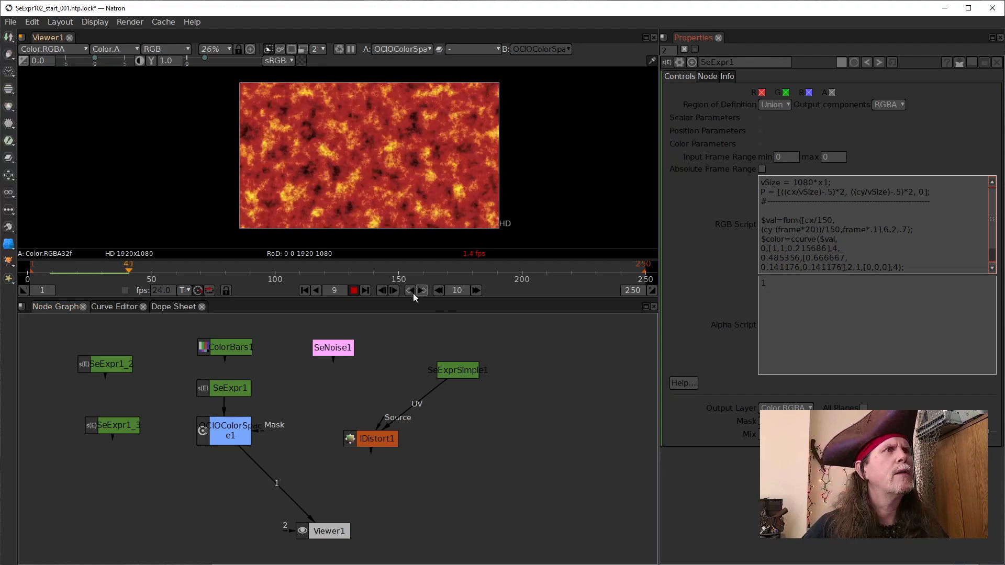
left_click(354, 290)
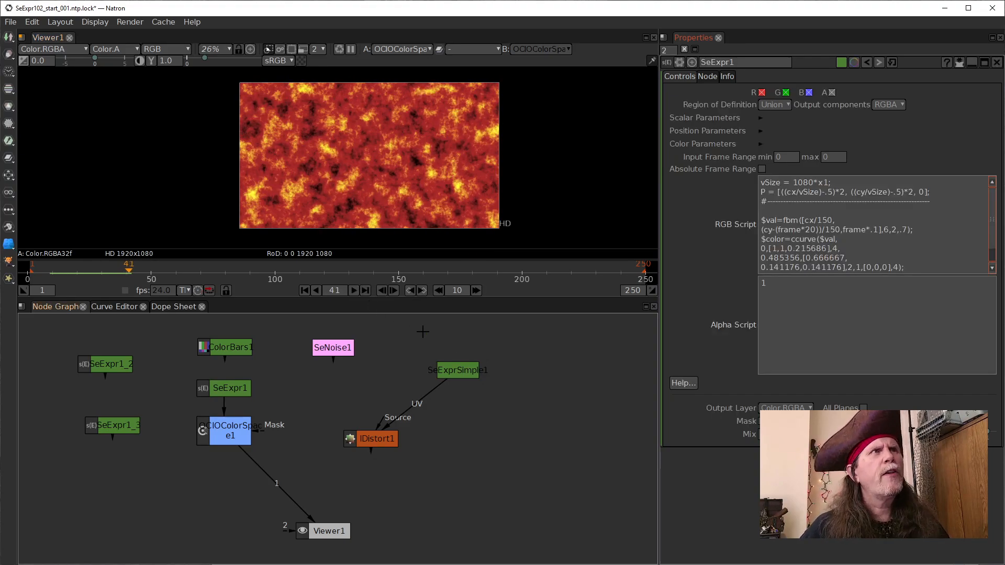
- Replay the fire animation twice from the first frame and stop playback
left_click(304, 290)
left_click(354, 290)
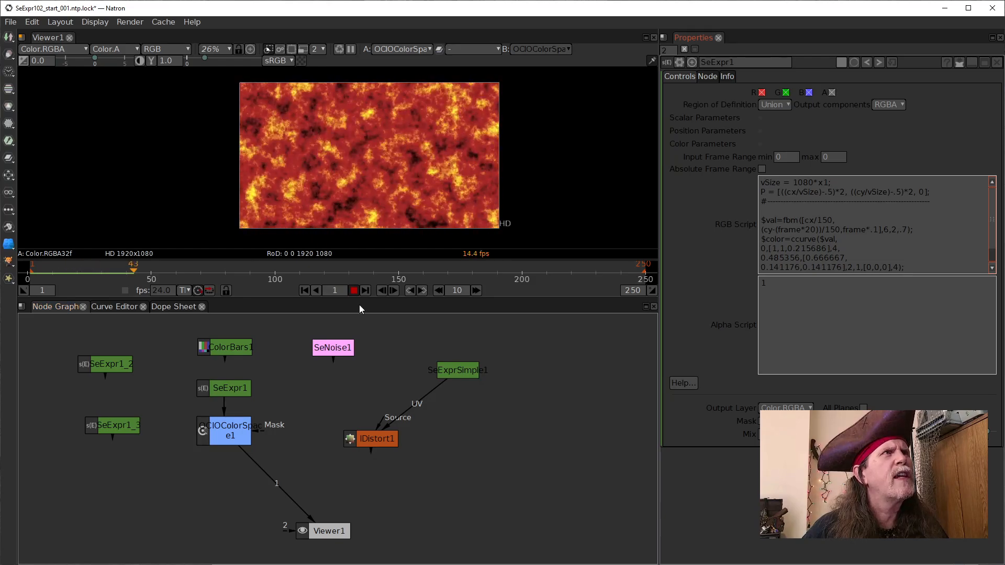
left_click(304, 290)
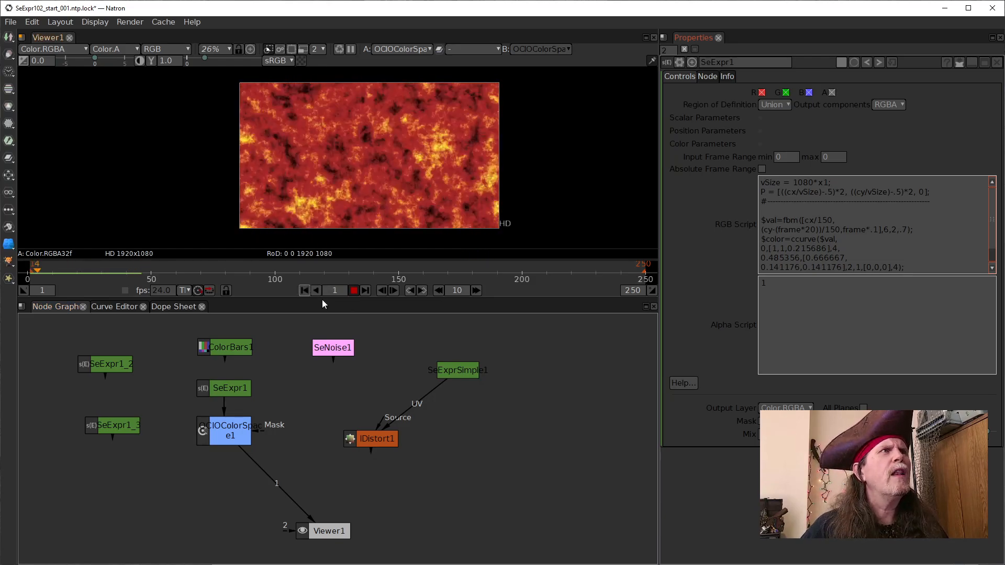
left_click(355, 291)
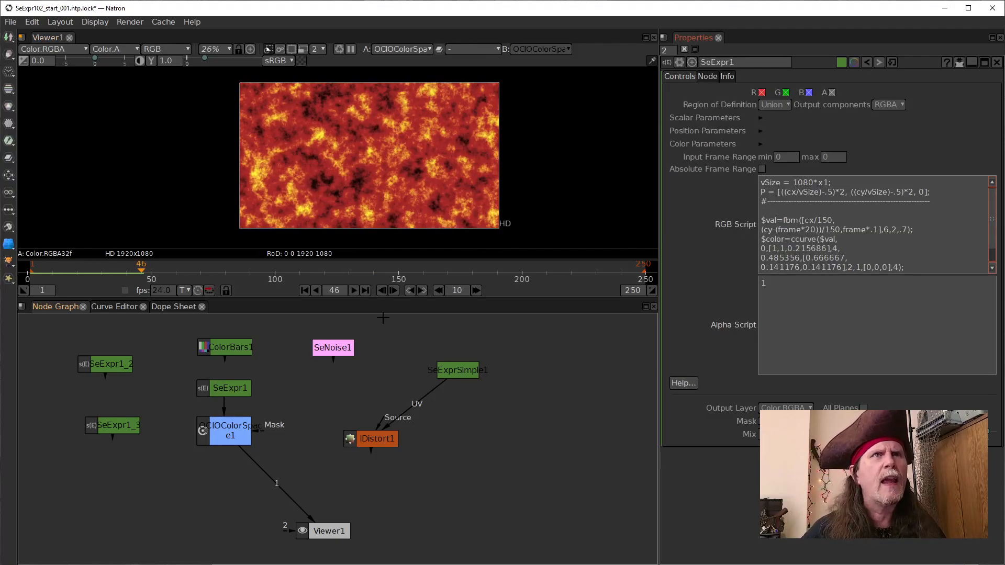
- Expand SeExpr1's color and scalar parameters and compare its script with the ccurve line in the Expression Editor
left_click(829, 279)
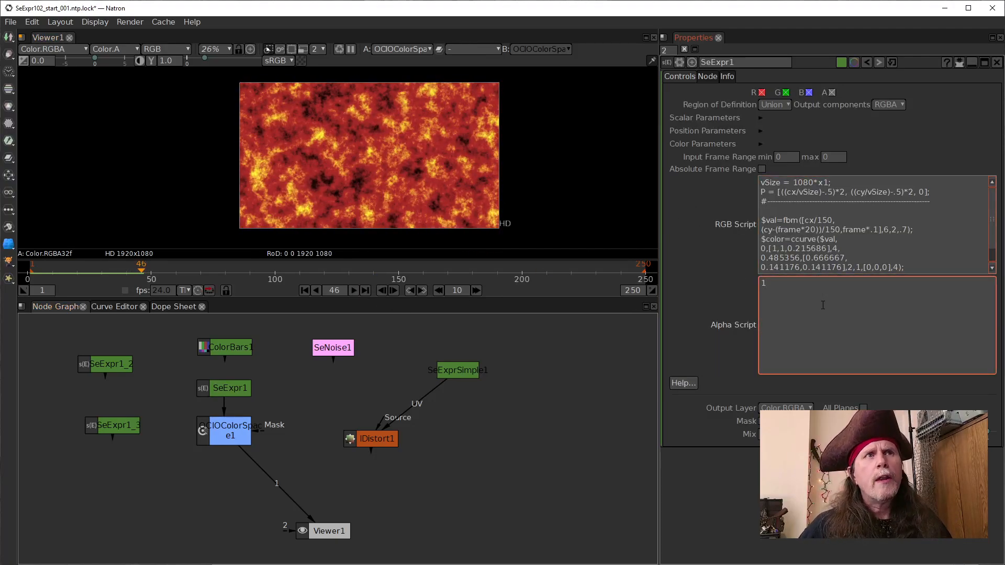
left_click(760, 144)
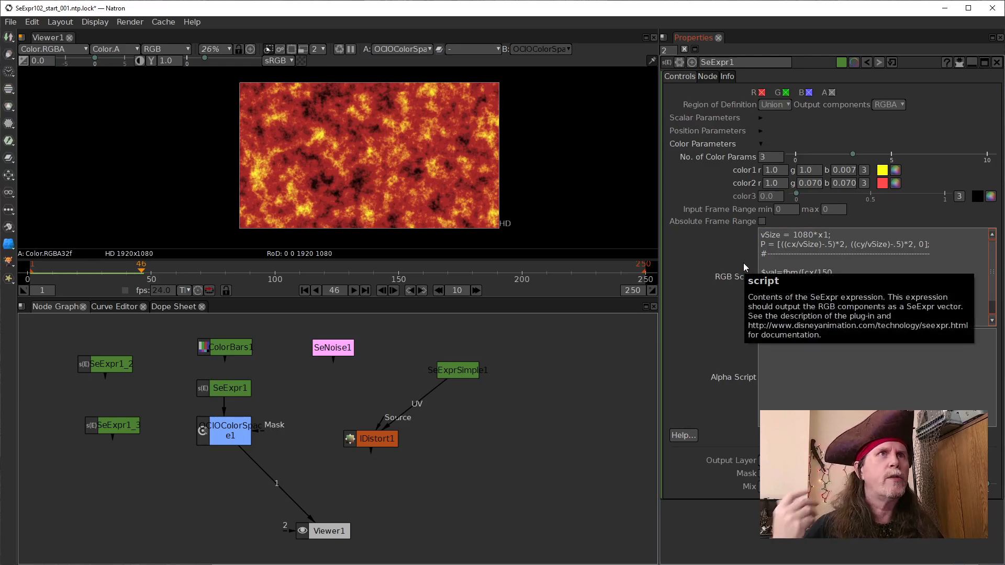
left_click(880, 282)
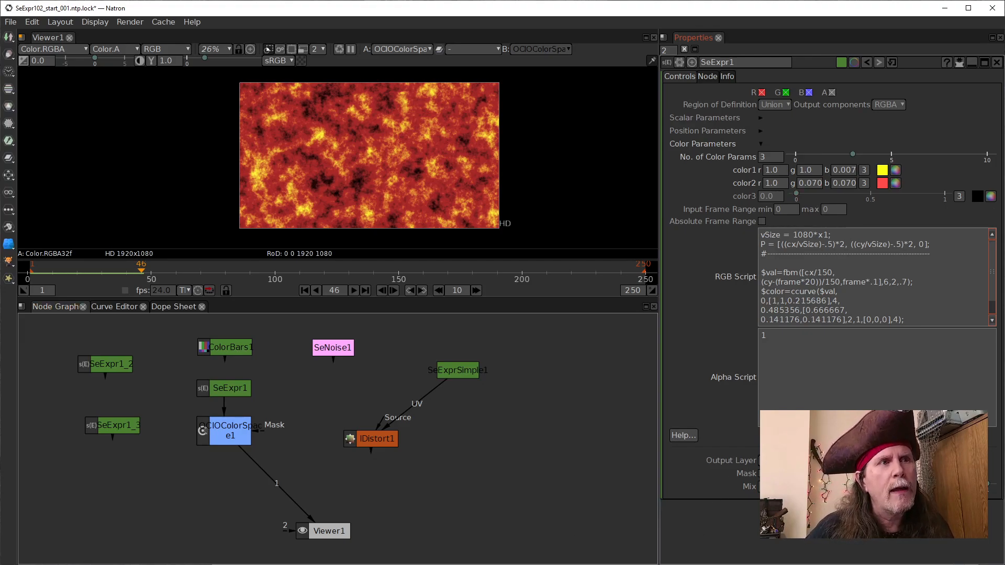
mouse_move(468, 564)
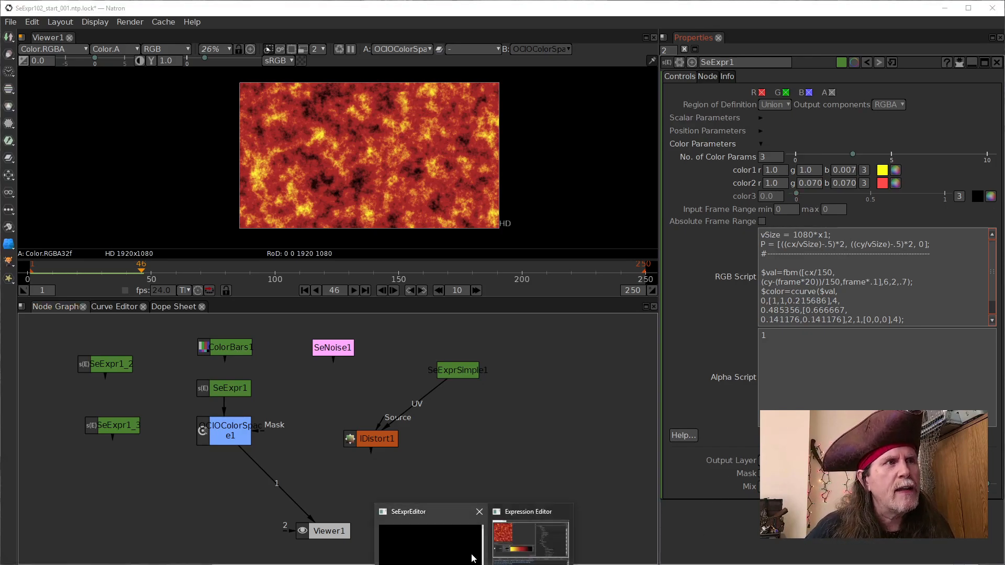
left_click(509, 551)
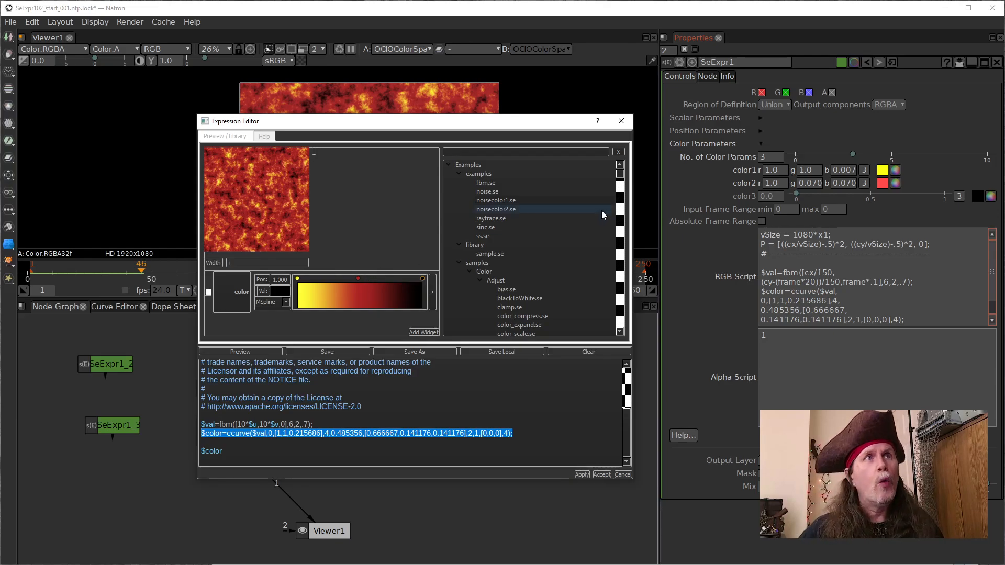
left_click(761, 117)
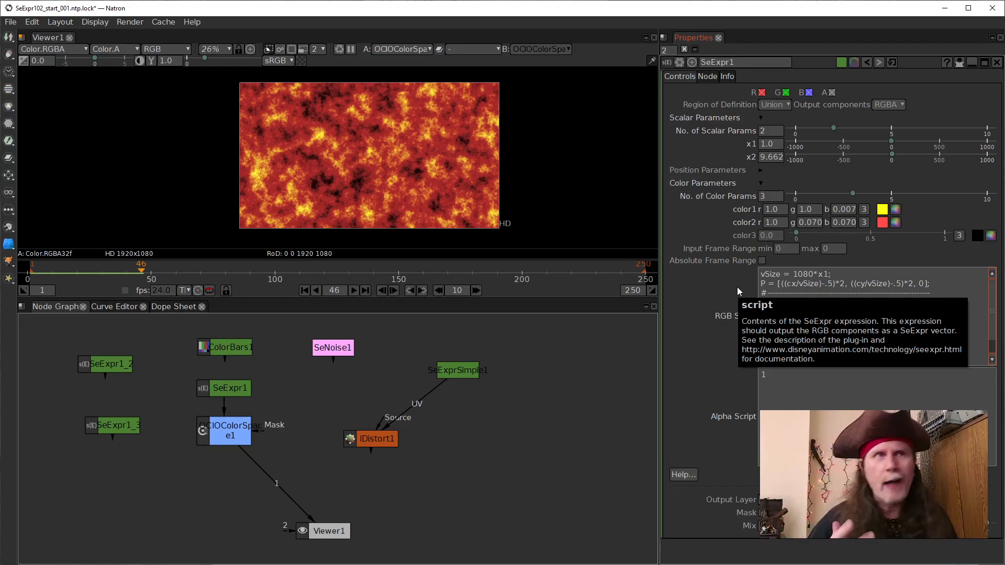
left_click(879, 321)
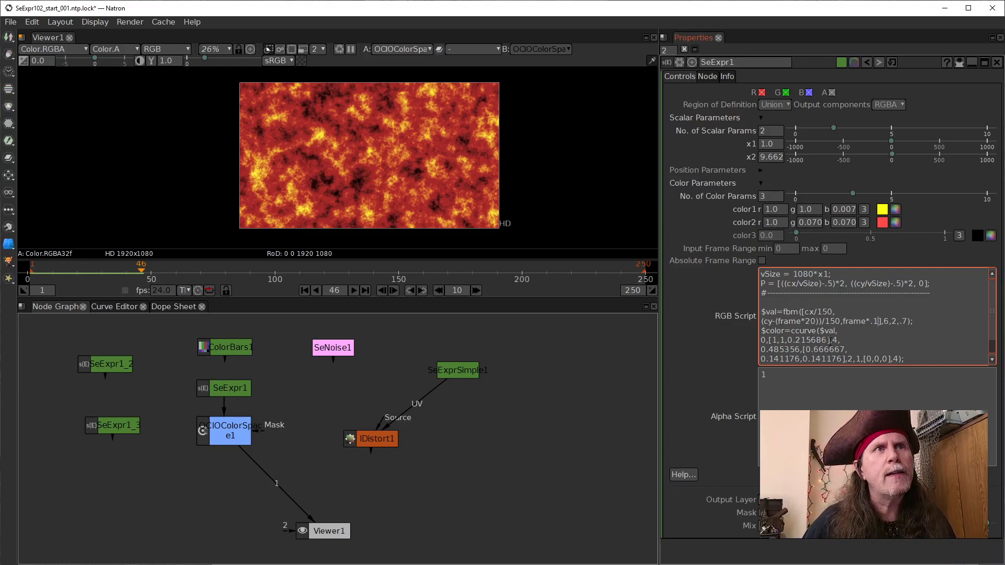
- Clone the SeExprSimple1 node and place the copy below SeExpr1_3 in the node graph
left_click(457, 372)
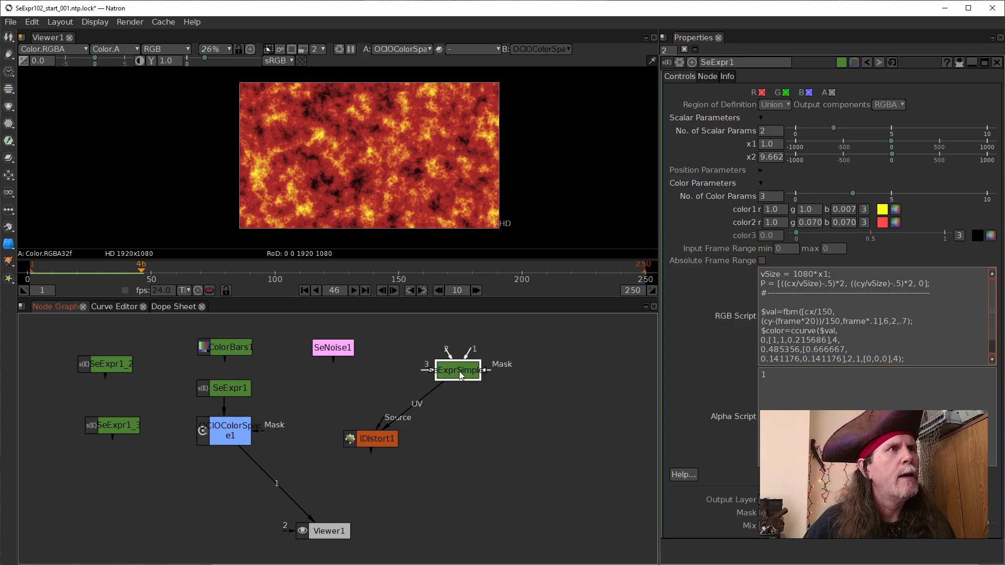
key("alt+c")
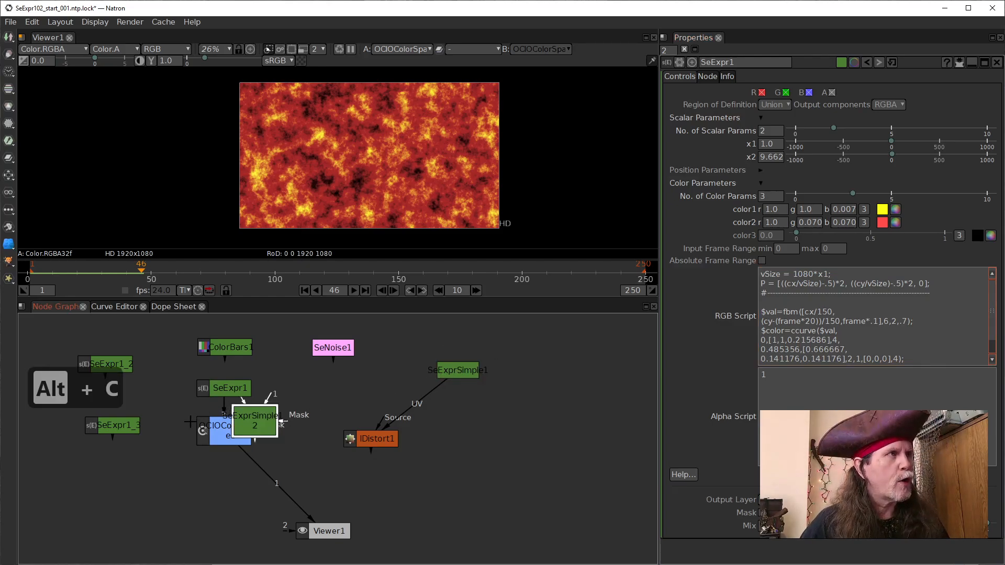
left_click(111, 480)
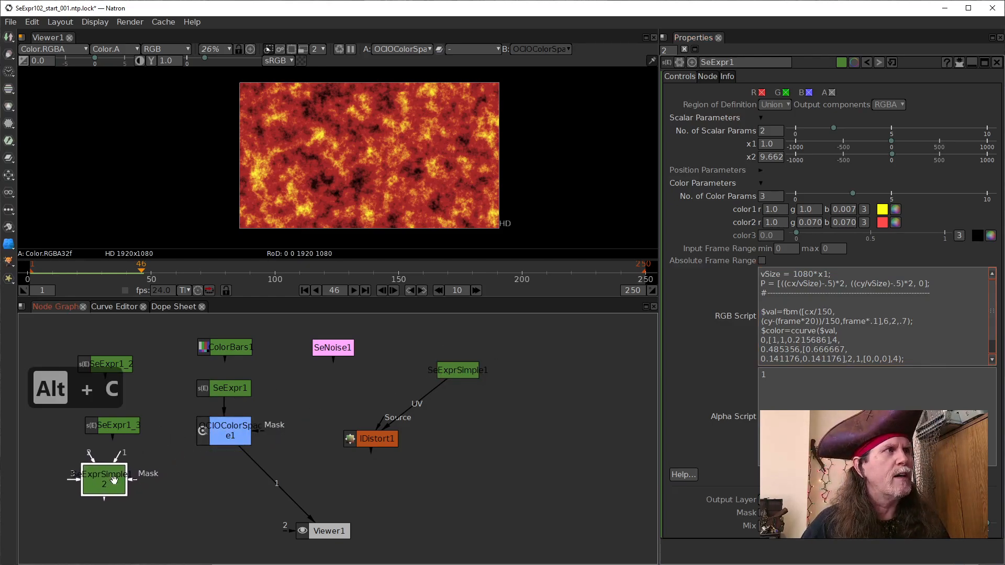
left_click(455, 372)
left_click_drag(455, 372, 454, 372)
left_click(825, 274)
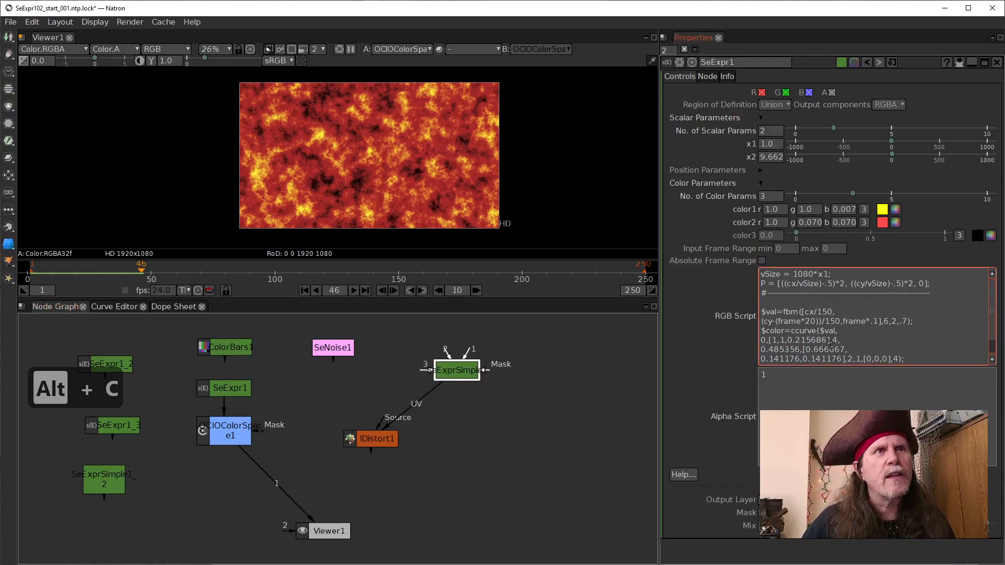
left_click(828, 341)
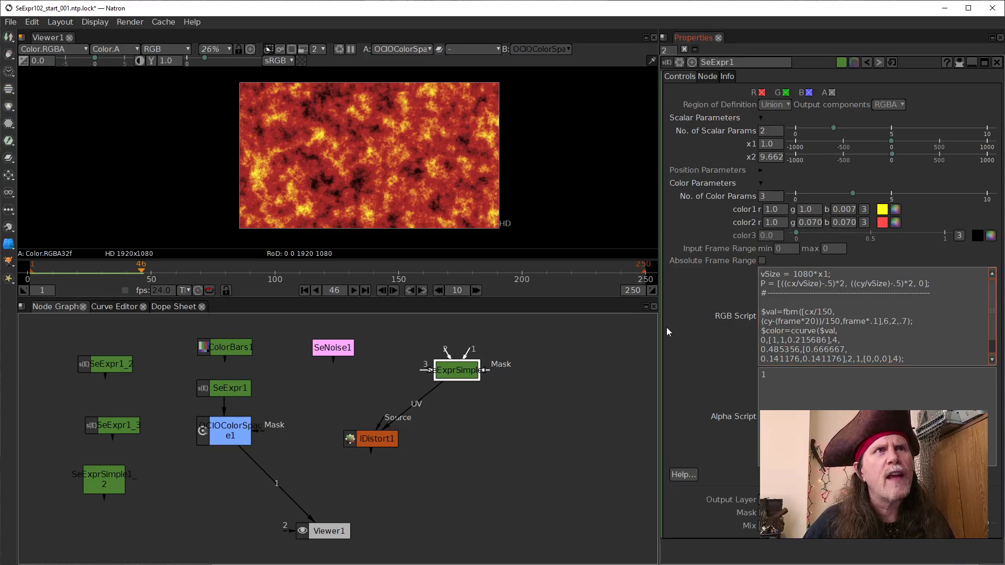
left_click_drag(462, 375, 463, 375)
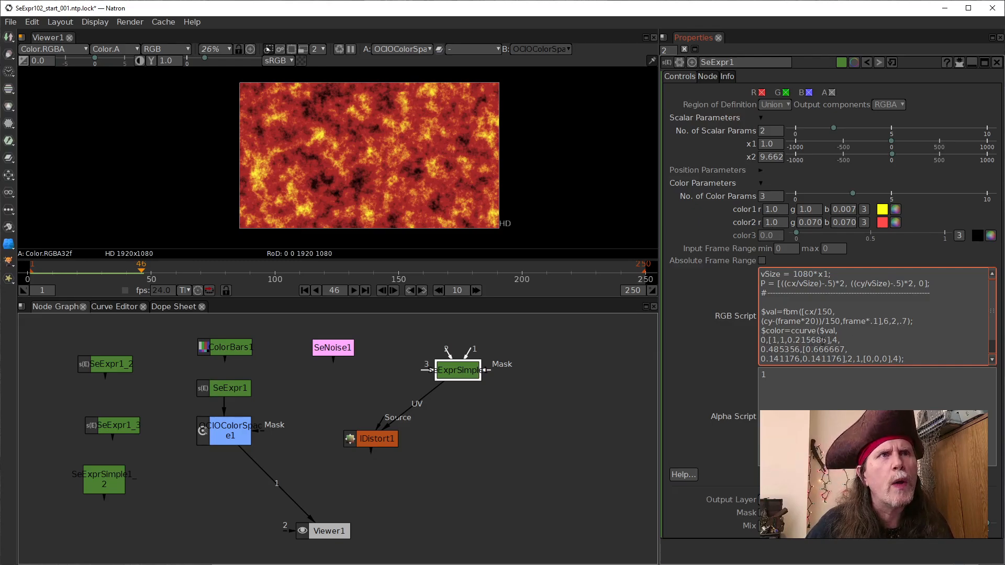
- Replace the first ccurve color [1,1,0.215686] with color1 in SeExpr1's RGB script and apply the change
left_click_drag(829, 341, 768, 341)
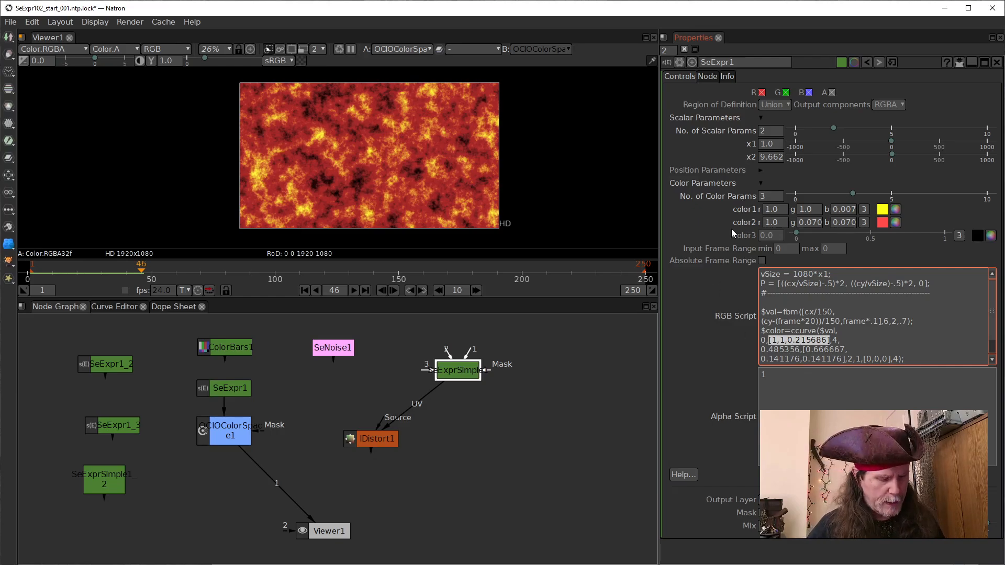
type("color1")
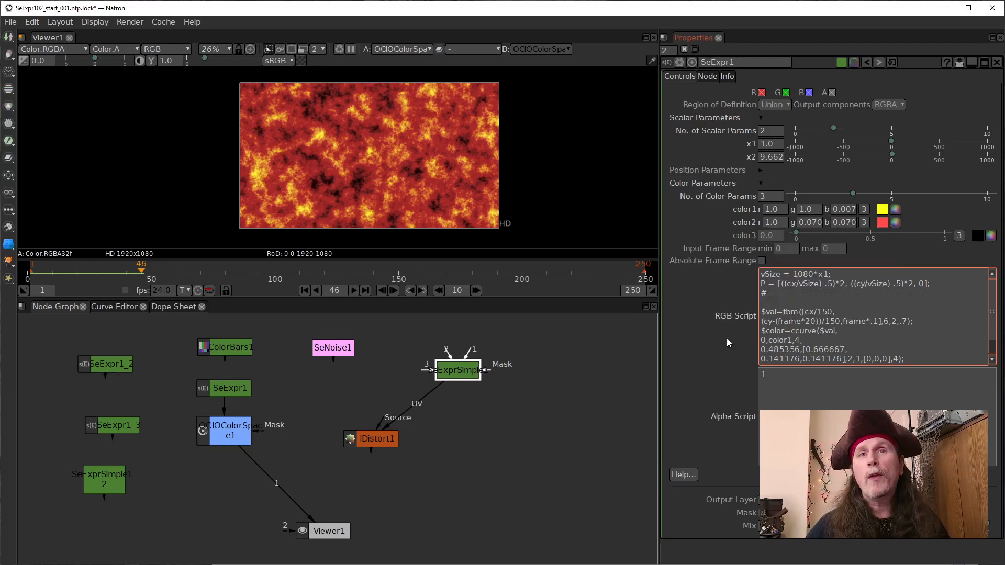
left_click(693, 350)
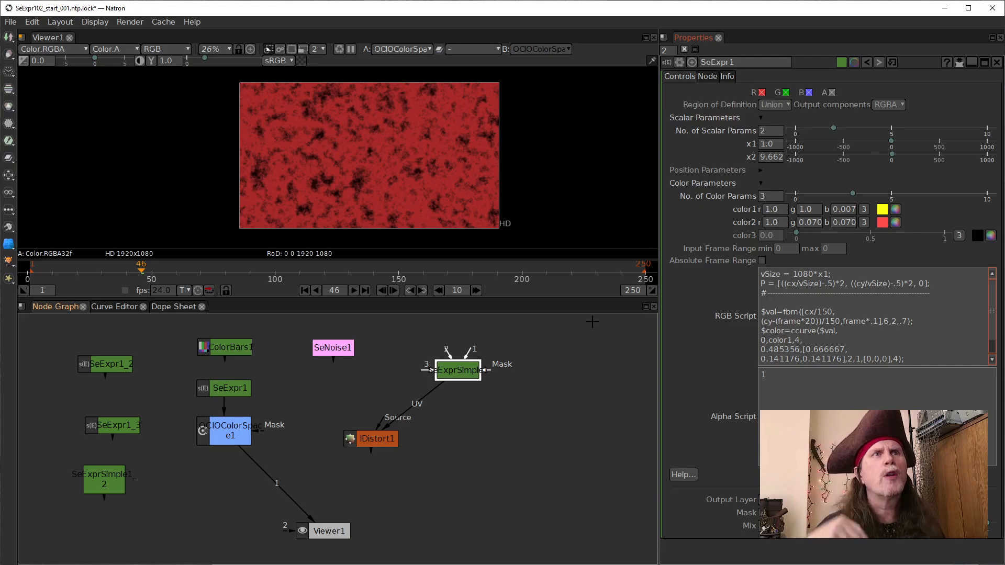
- Replace the second ccurve color [0.666667,0.141176,0.141176] with color2 in SeExpr1's RGB script and apply the change
left_click(808, 350)
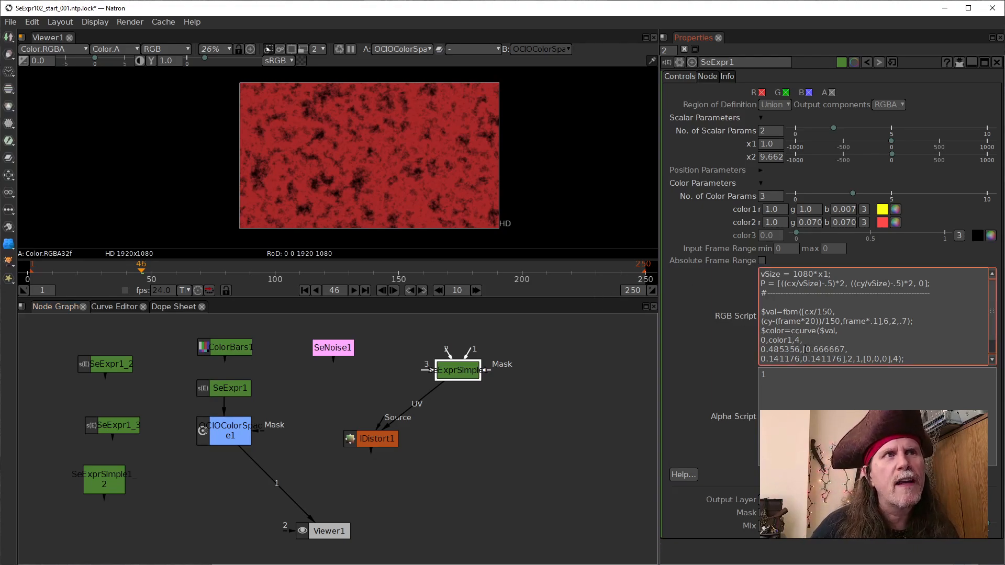
left_click_drag(804, 350, 847, 363)
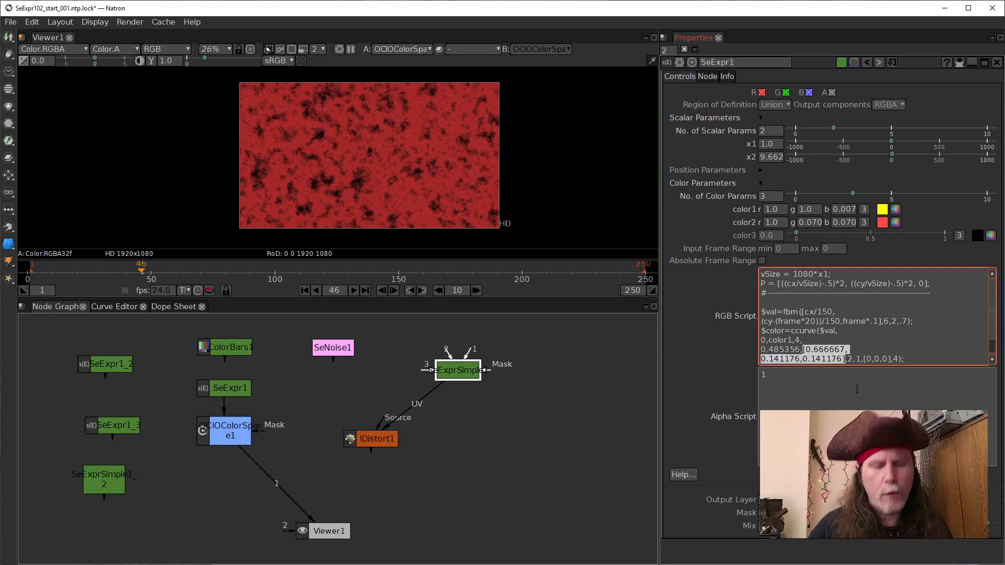
key("BackSpace")
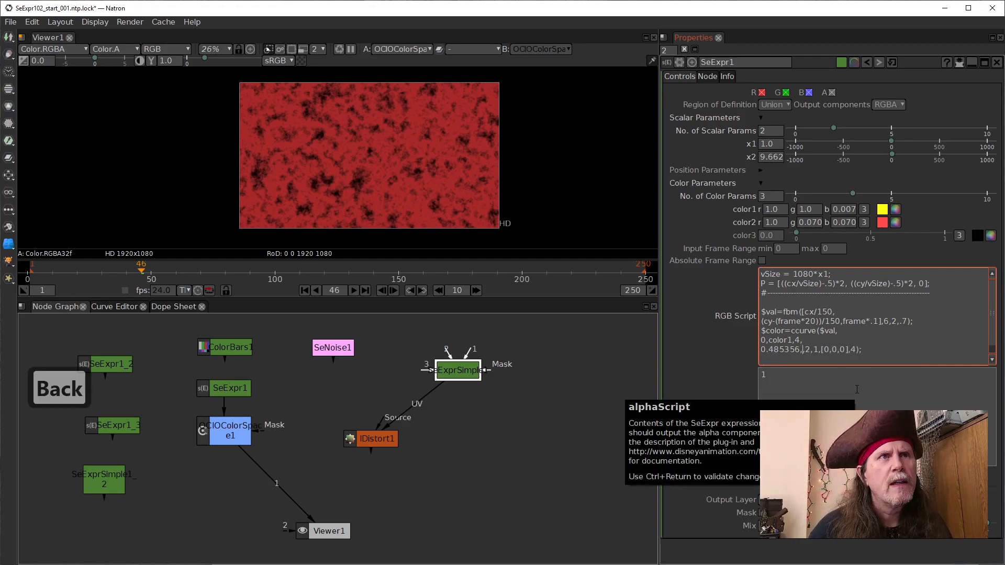
type("color")
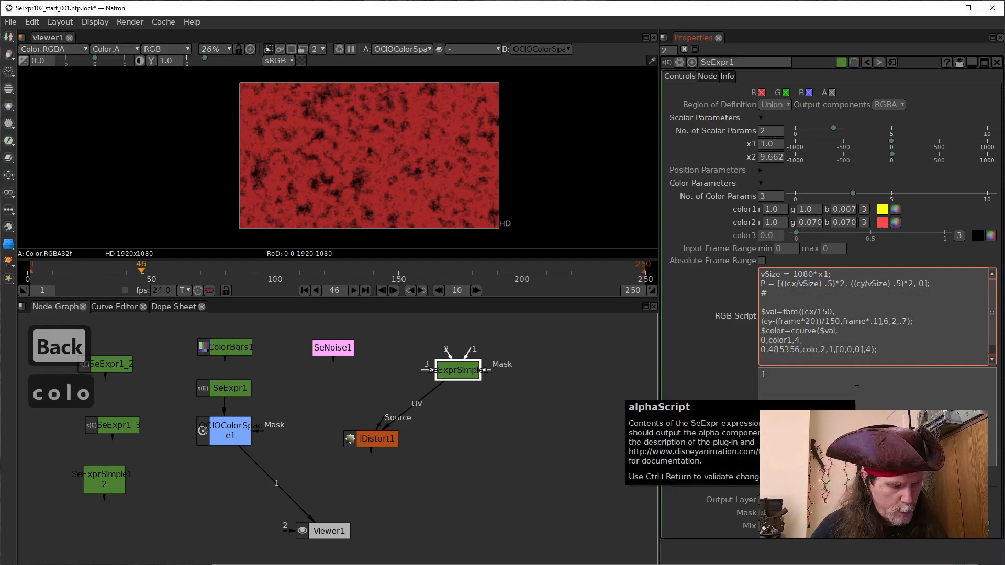
type("2")
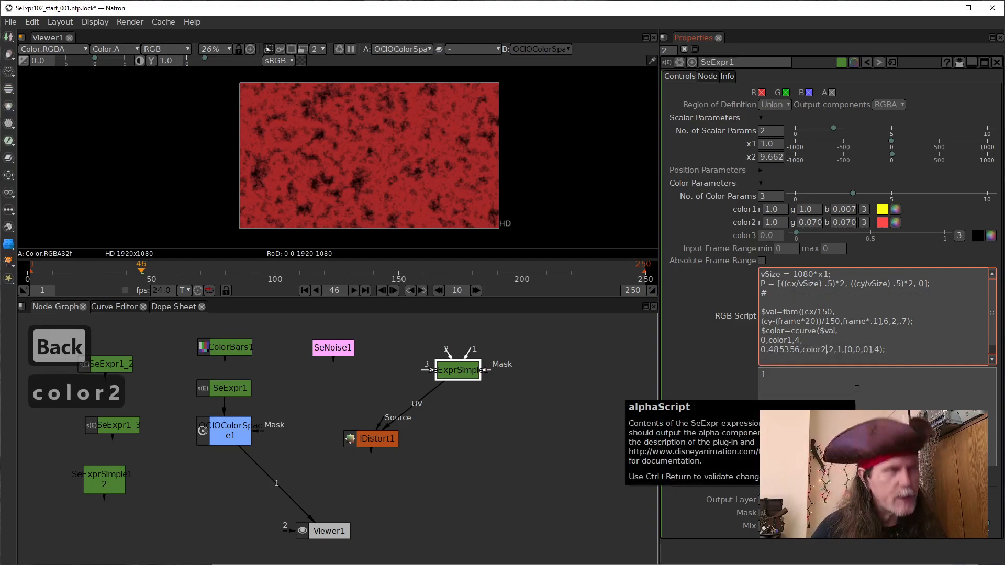
left_click(712, 339)
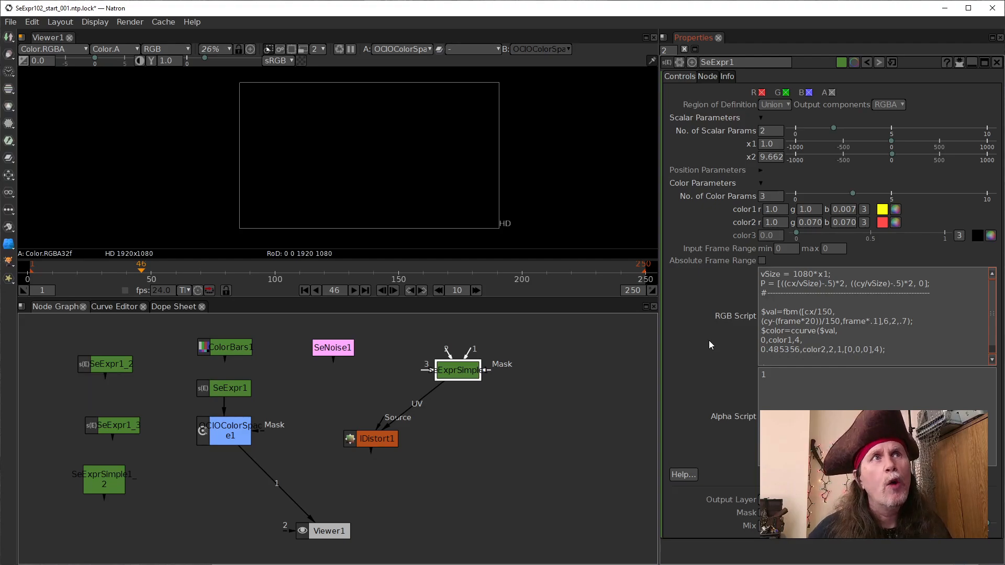
- Try to undo the color1 and color2 replacements in SeExpr1's RGB script
left_click(840, 210)
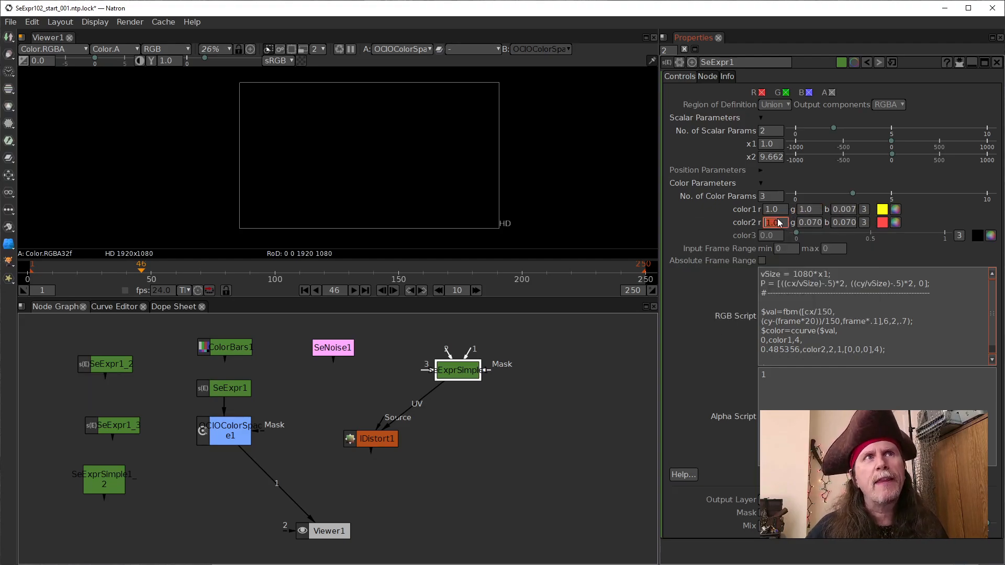
left_click(836, 248)
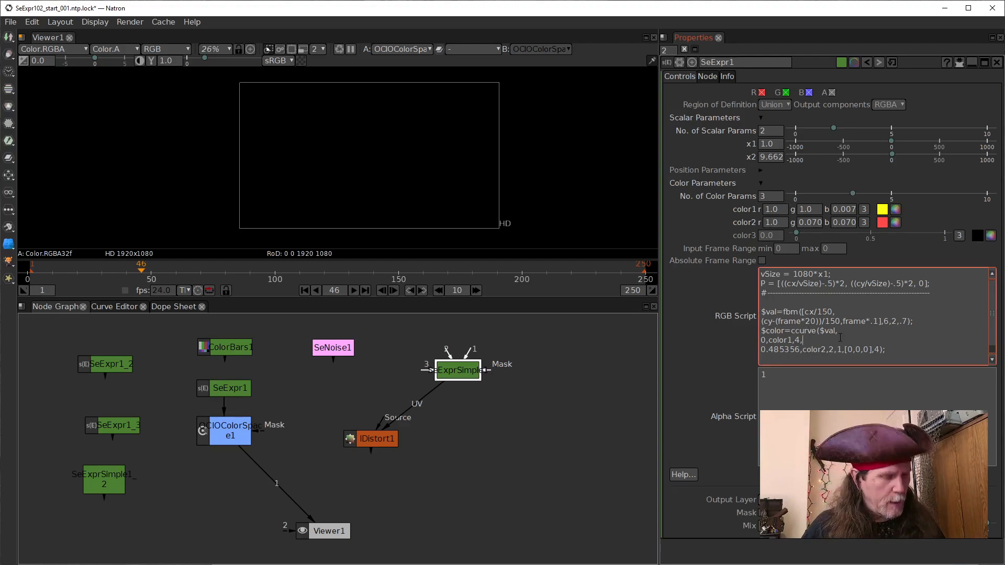
key("ctrl+z")
key("ctrl+z")
key("ctrl+z")
key("ctrl+z")
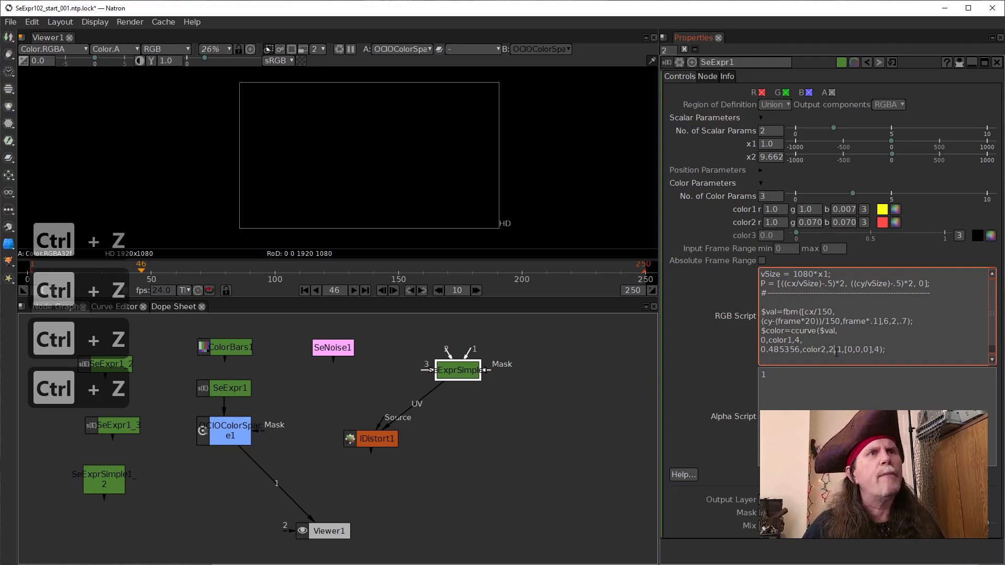
- Copy the $color=ccurve statement with its literal color values from SeExpr1_3's RGB script and paste it over the one in SeExpr1
double_click(89, 490)
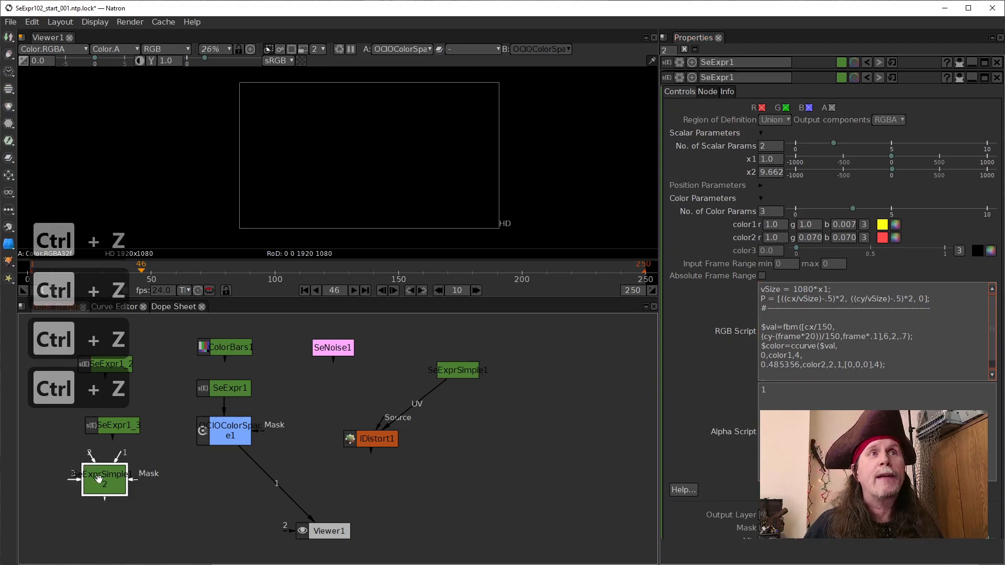
double_click(113, 425)
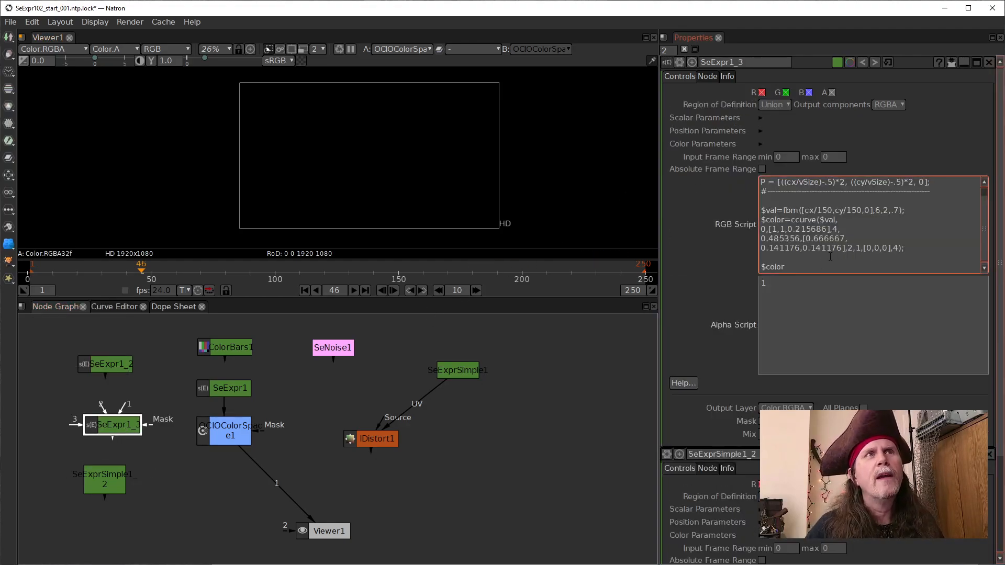
left_click_drag(905, 248, 748, 225)
key("ctrl+c")
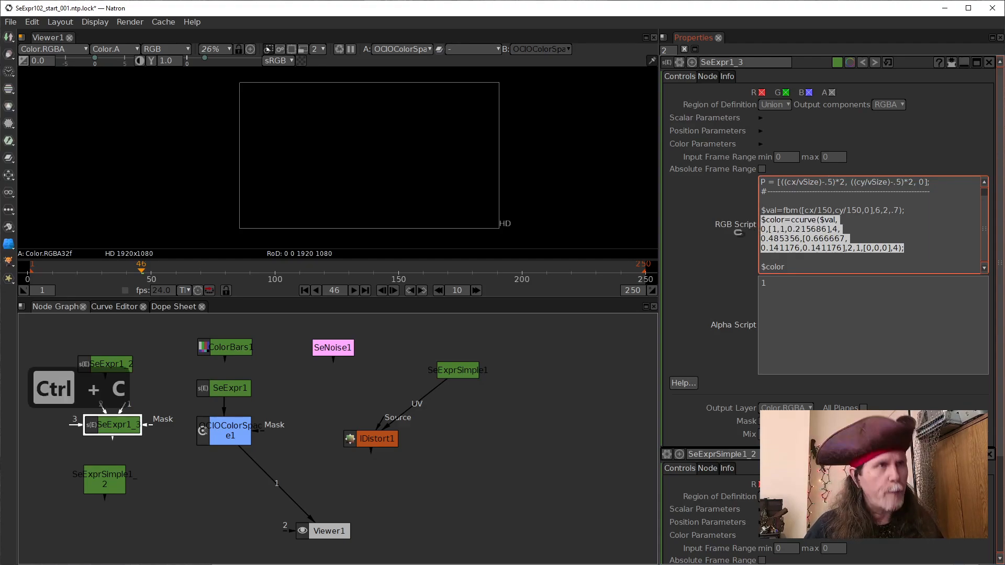
left_click(230, 388)
left_click_drag(898, 349, 760, 334)
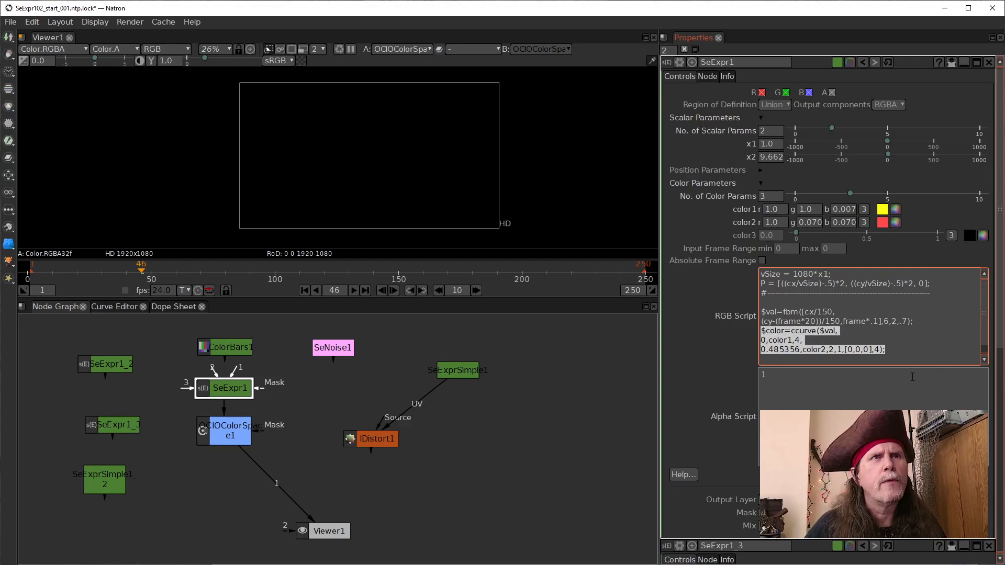
scroll(910, 347, "down", 1)
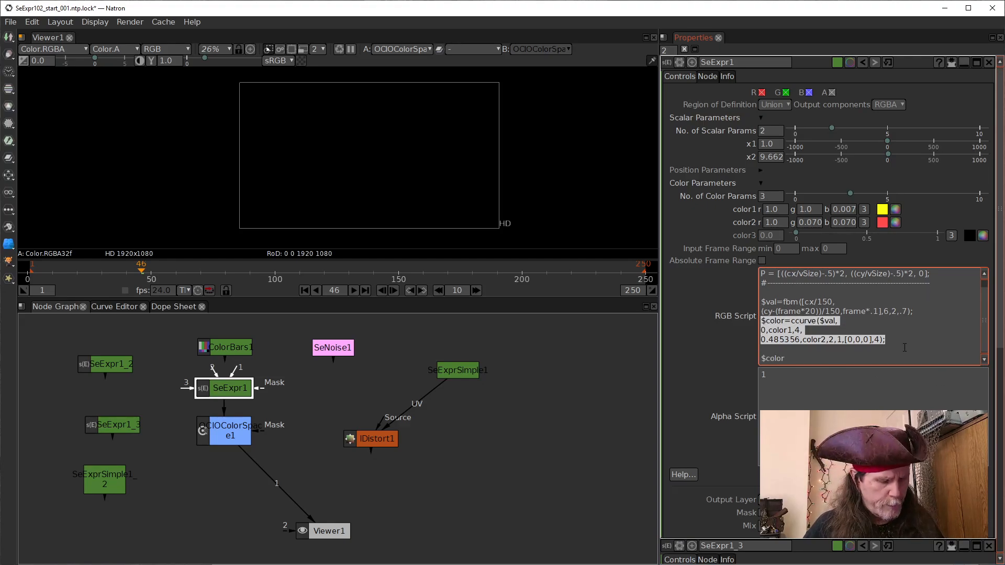
key("ctrl+v")
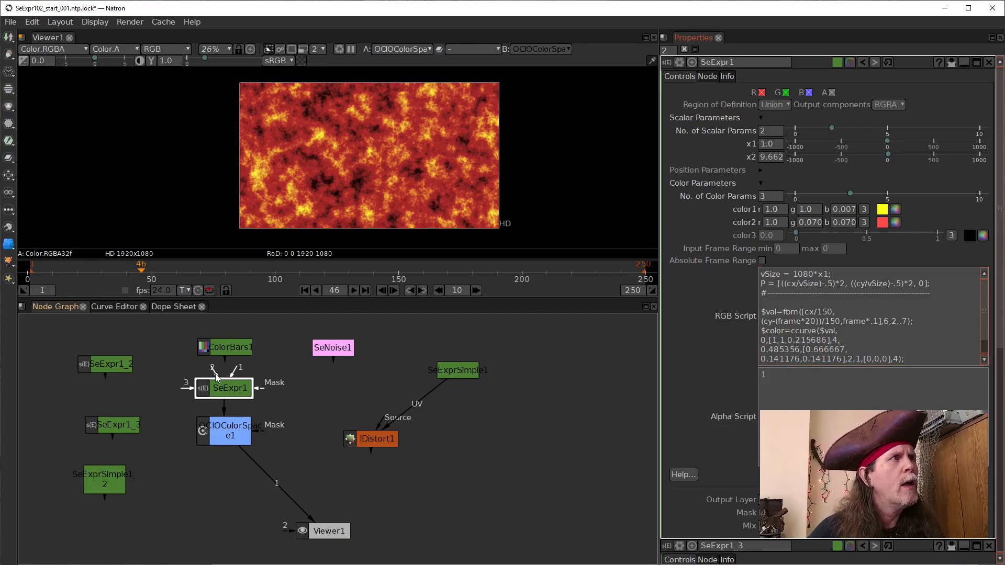
- Move SeExpr1_3 beside SeExprSimple1_2 and SeExpr1_2 just above SeExprSimple1_2 in the node graph
left_click_drag(131, 426, 195, 492)
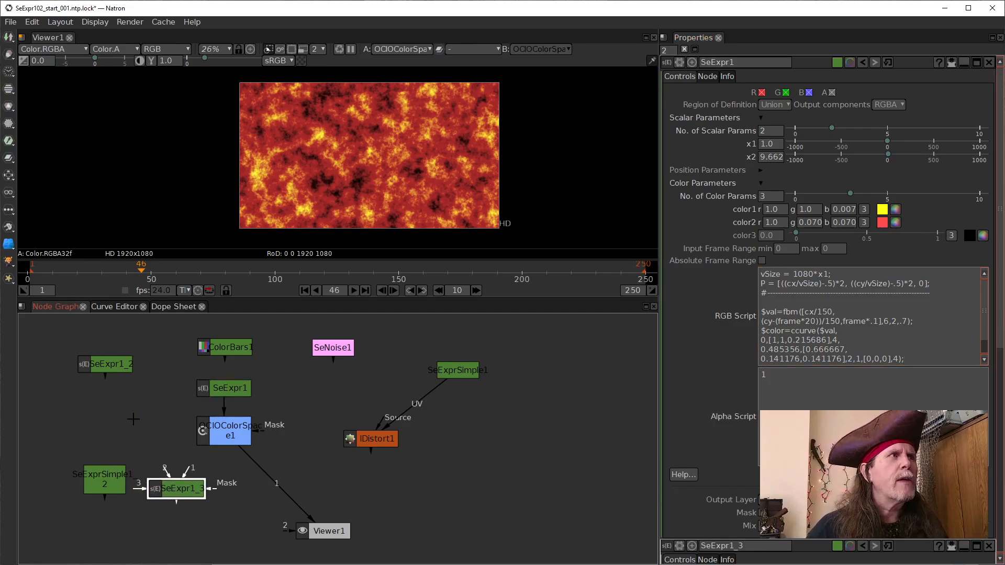
left_click_drag(108, 360, 92, 423)
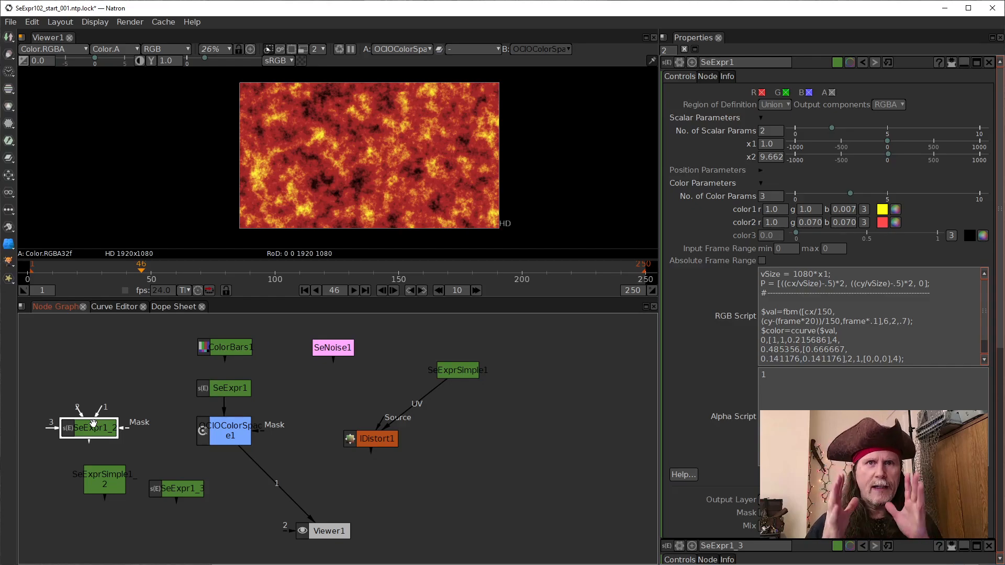
- Cut the entire RGB script out of SeExpr1 and apply the emptied script
left_click(913, 310)
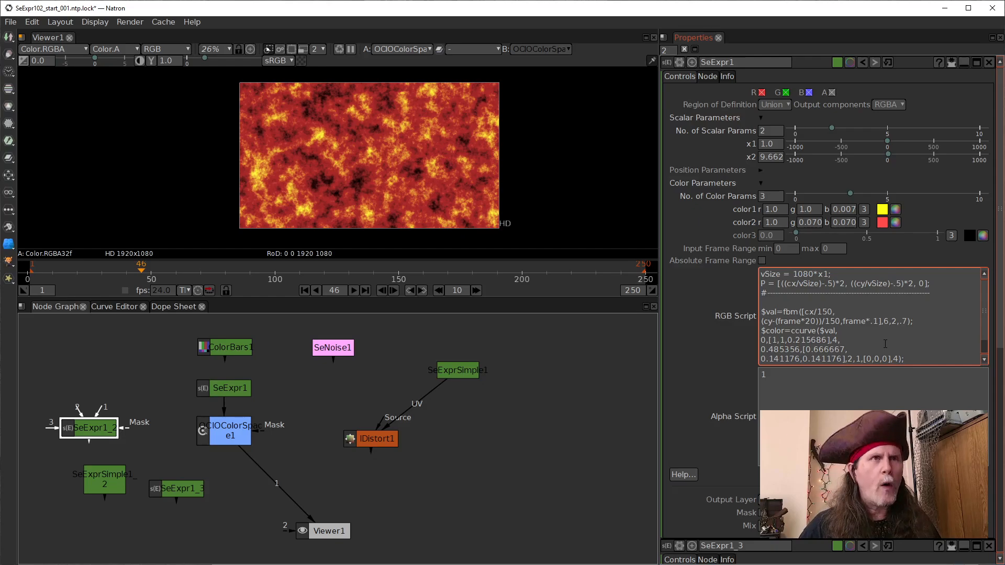
key("ctrl+a")
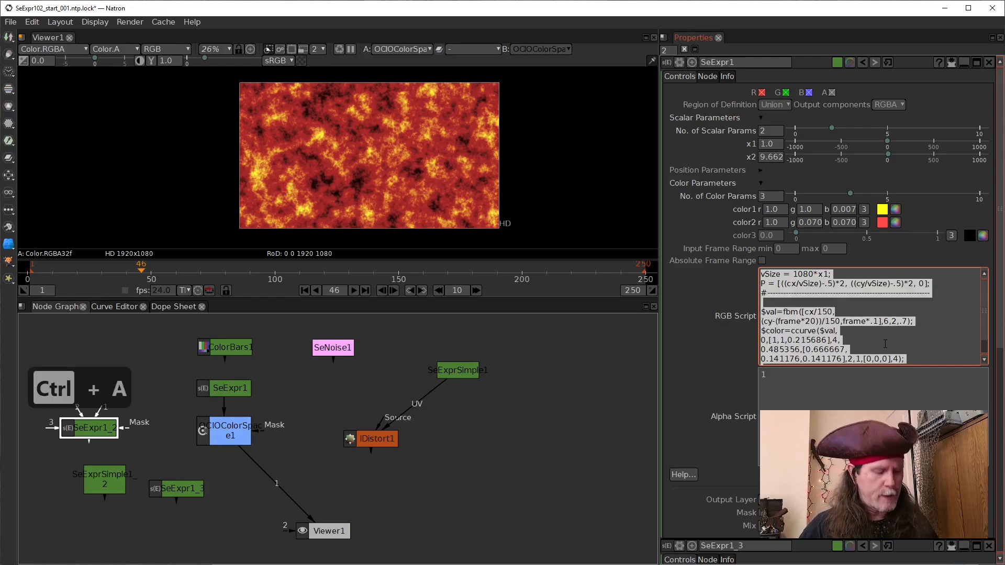
key("ctrl+x")
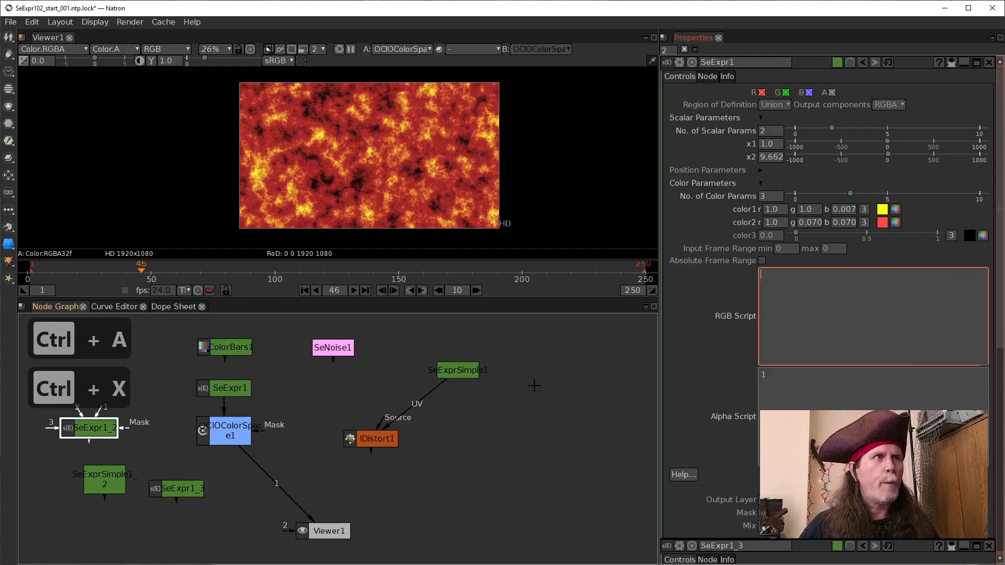
left_click(316, 405)
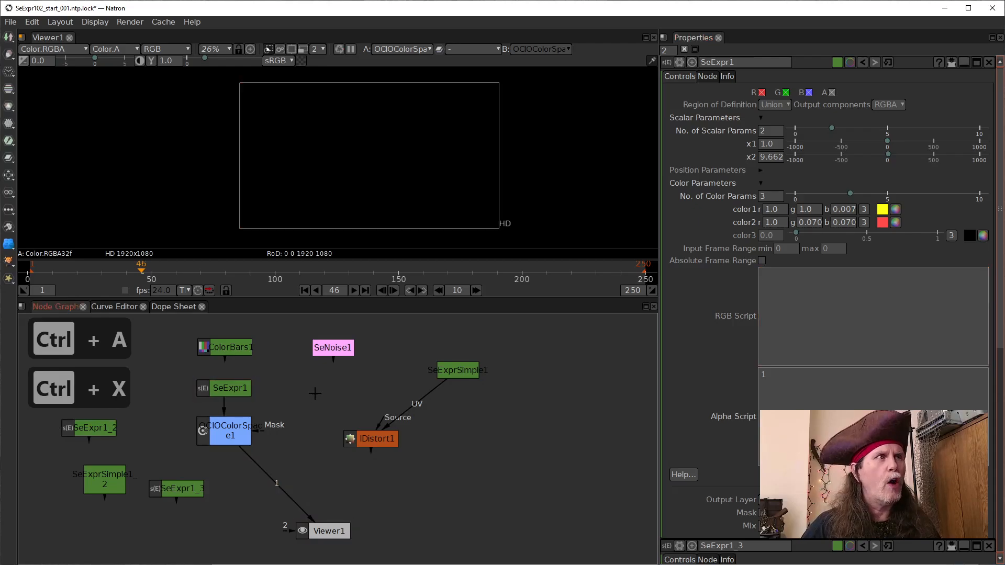
- Add a Text node to the node graph
key("Tab")
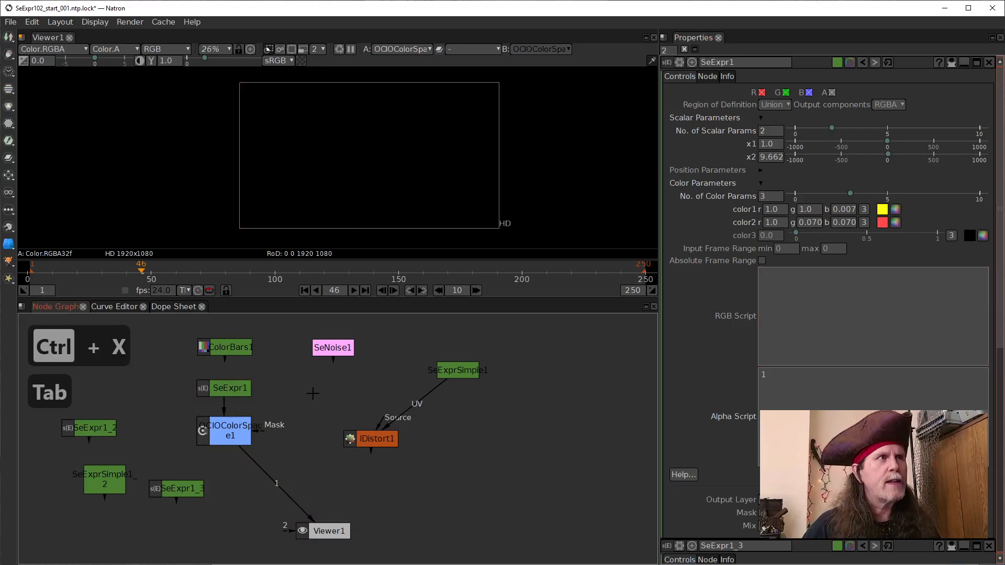
type("t")
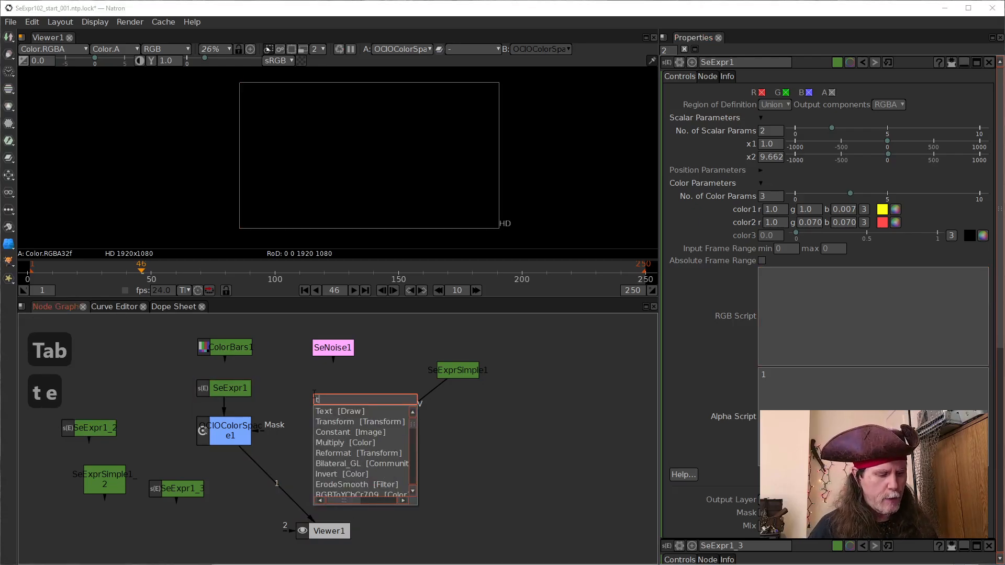
type("ext")
key("Down")
key("Return")
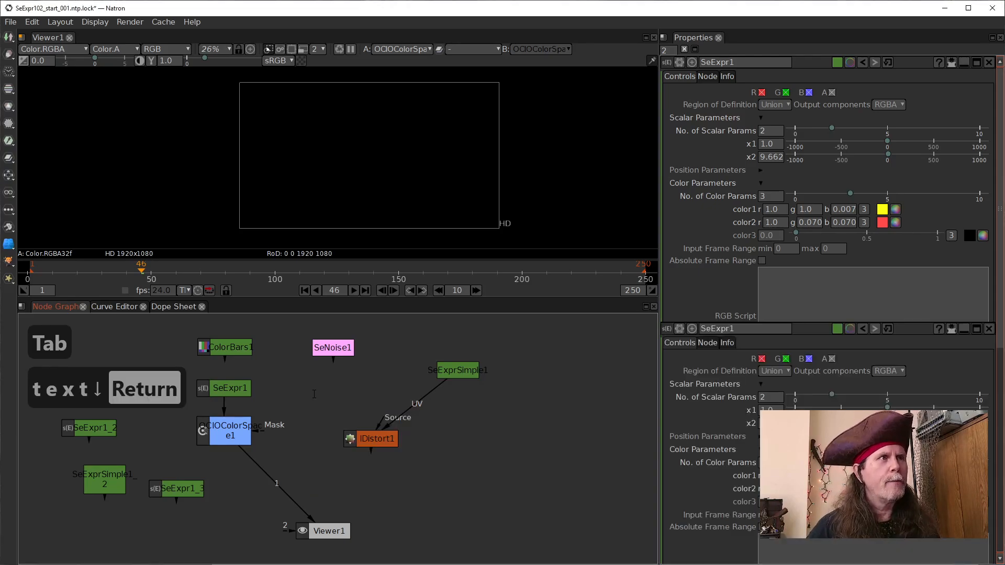
- Move SeNoise1 and ColorBars1 above SeExpr1_2 and place Text1 between SeExpr1 and SeExprSimple1
left_click_drag(332, 348, 146, 336)
left_click_drag(330, 399, 329, 374)
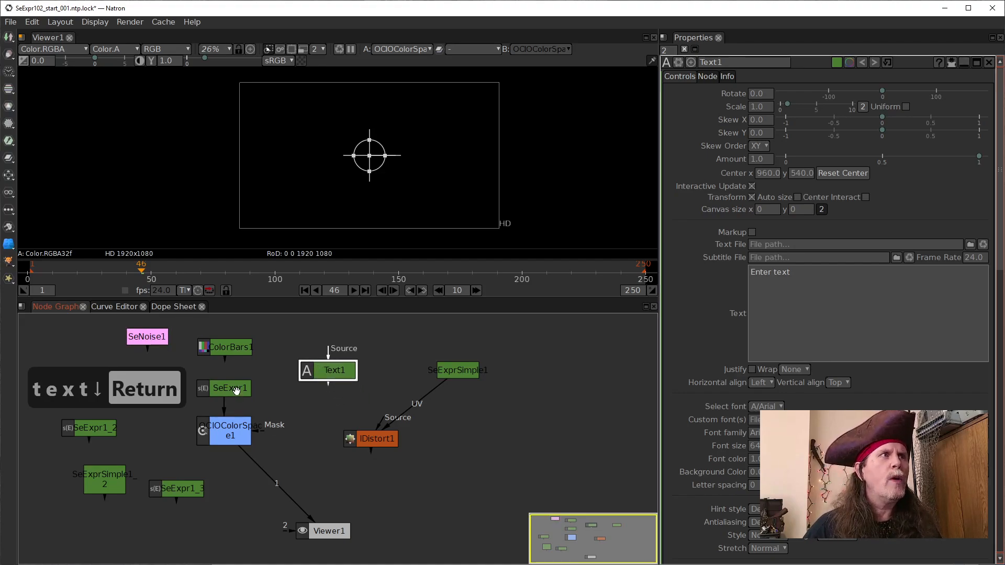
left_click_drag(244, 351, 145, 380)
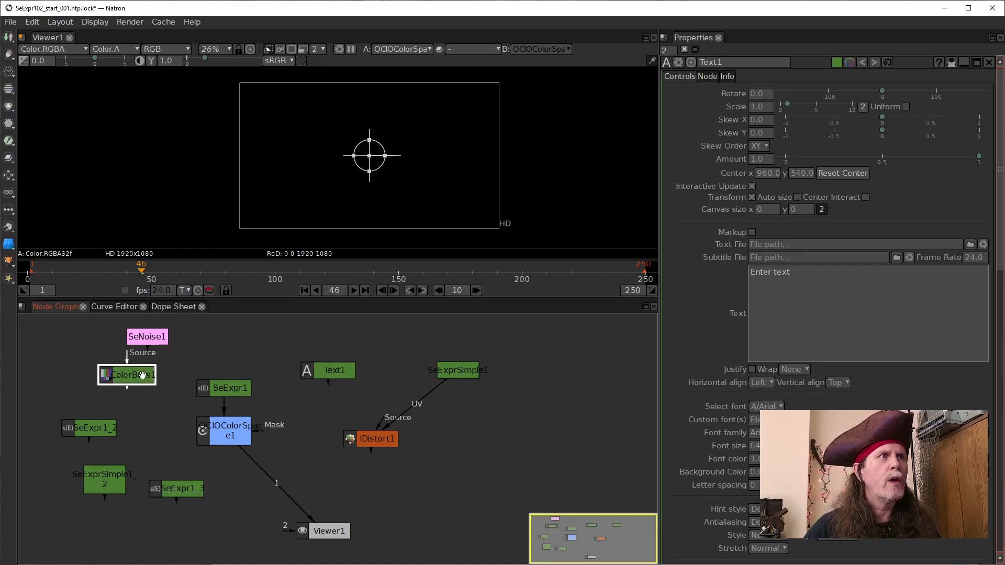
left_click_drag(333, 369, 323, 360)
- Rename the Text1 node as SeNoiseCode1
left_click(749, 61)
left_click_drag(723, 62, 674, 63)
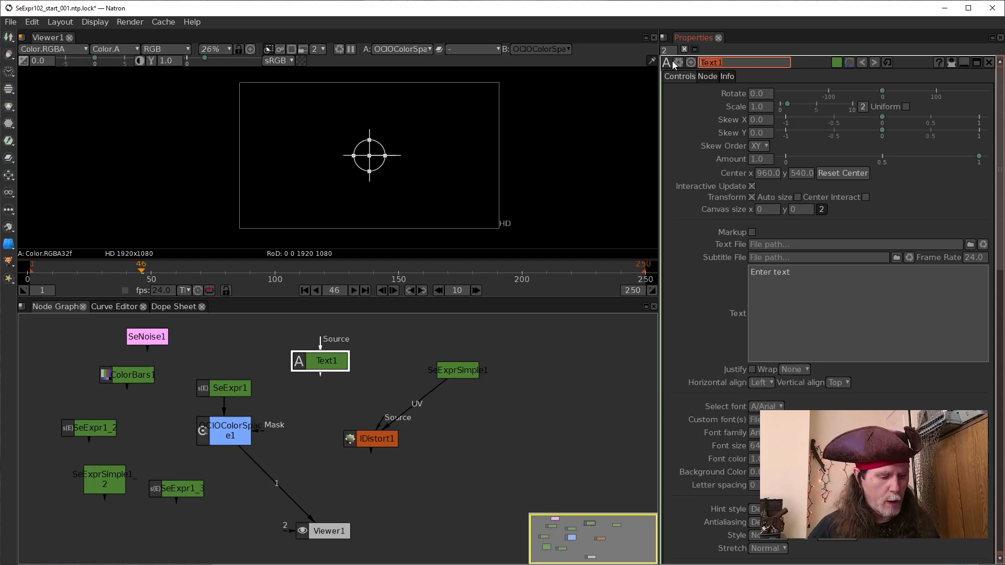
type("SeNoise")
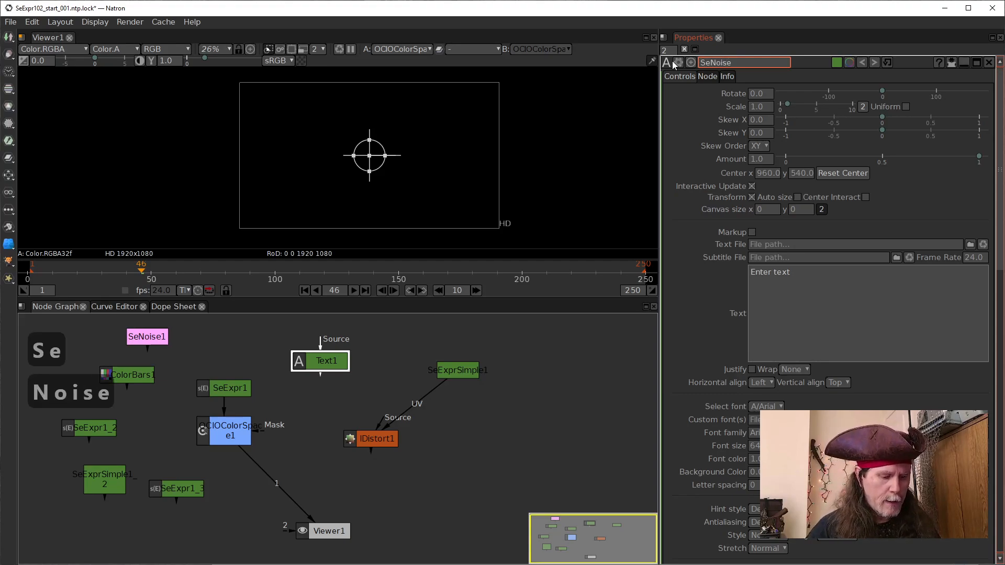
type("Cod")
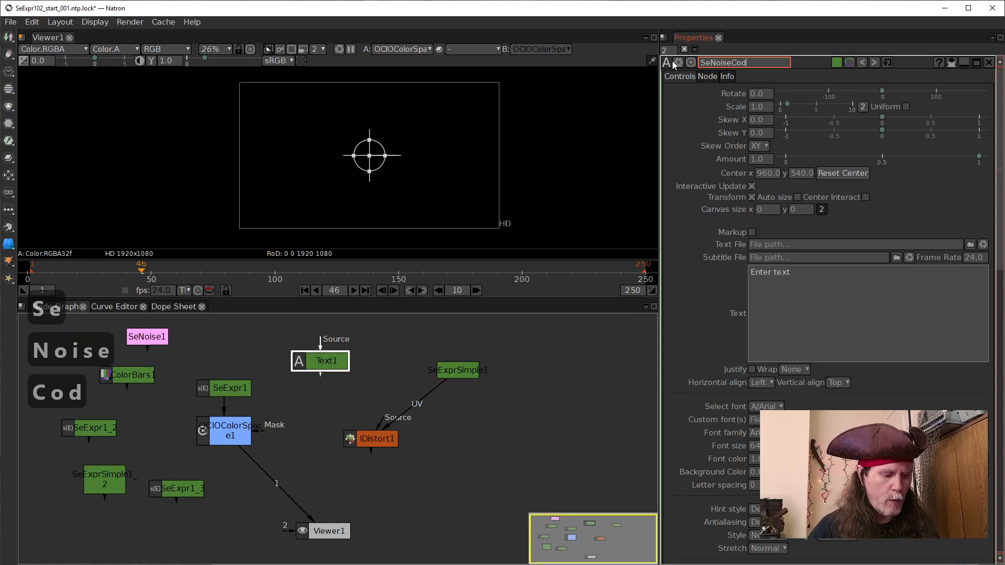
type("e1")
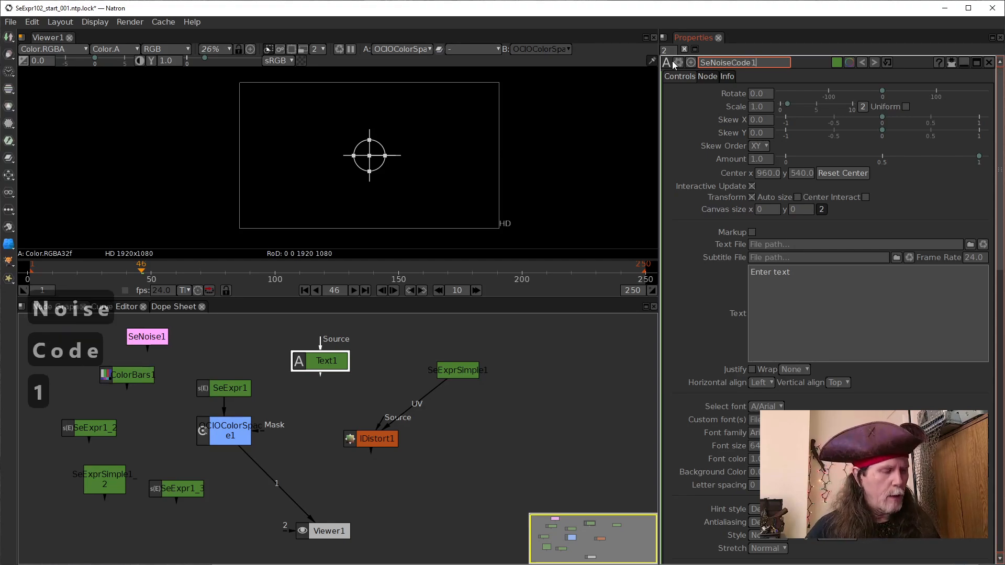
left_click(390, 368)
- Replace SeNoiseCode1's placeholder text with the cut noise script and hide the node's unmodified parameters
left_click(314, 361)
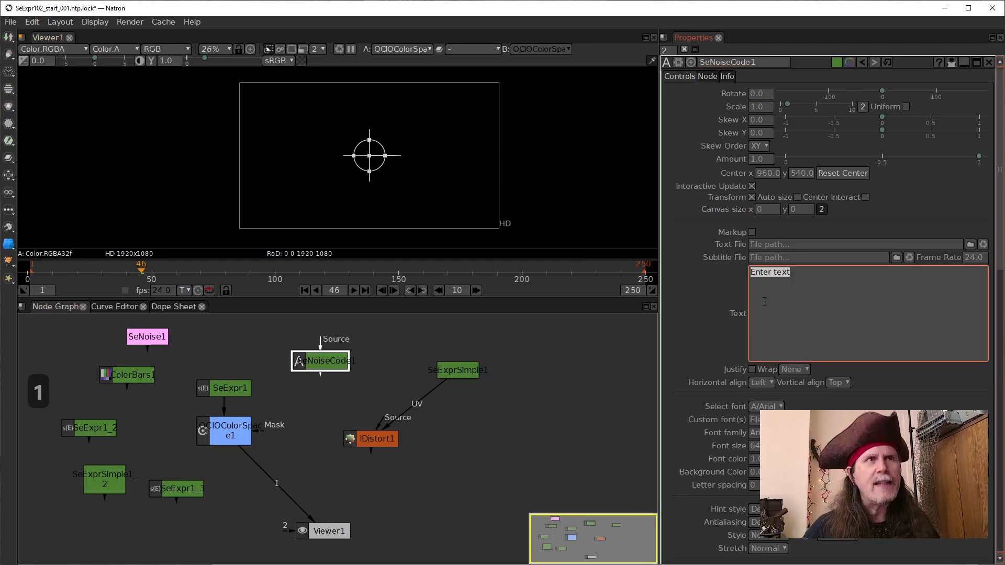
key("ctrl+v")
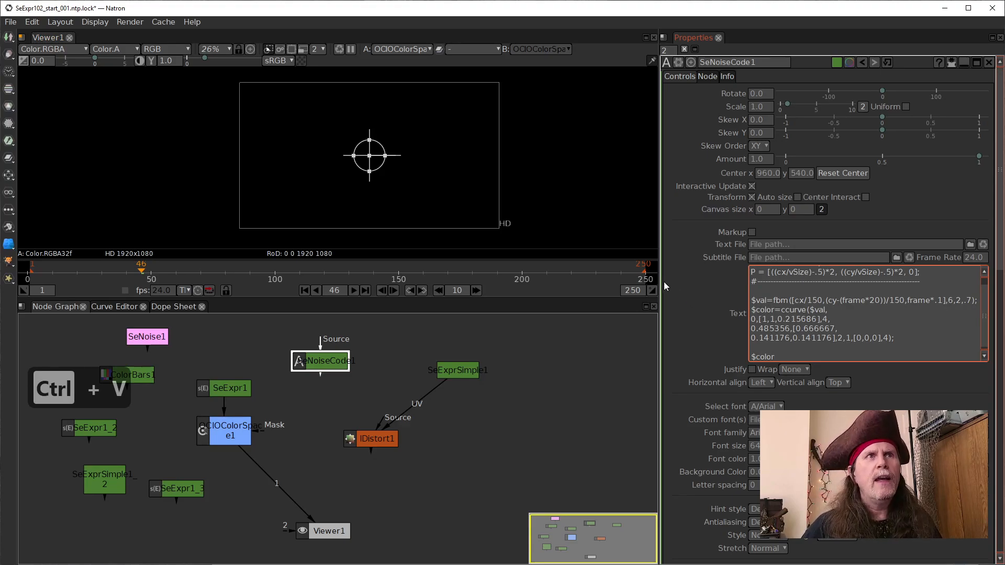
left_click(557, 366)
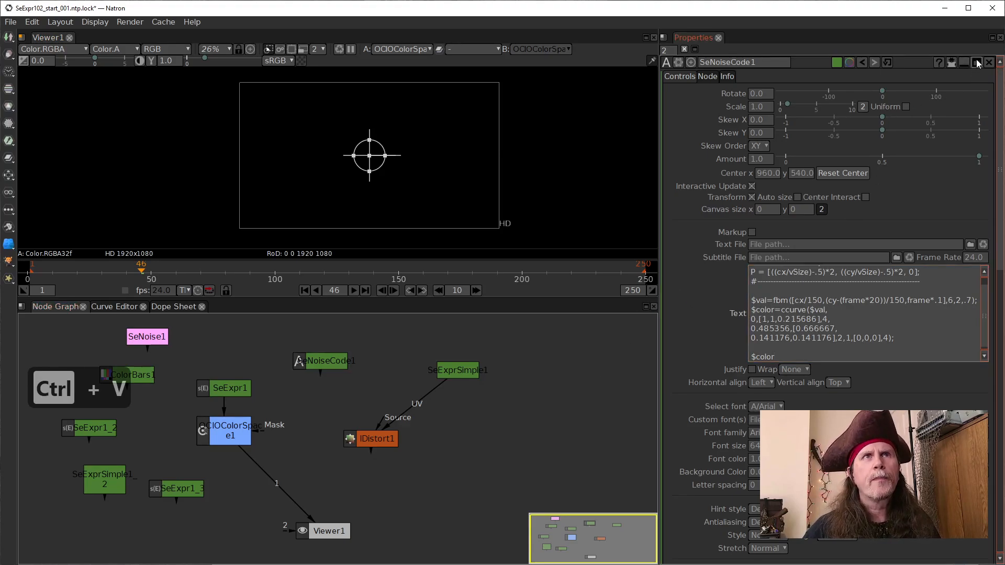
left_click(951, 62)
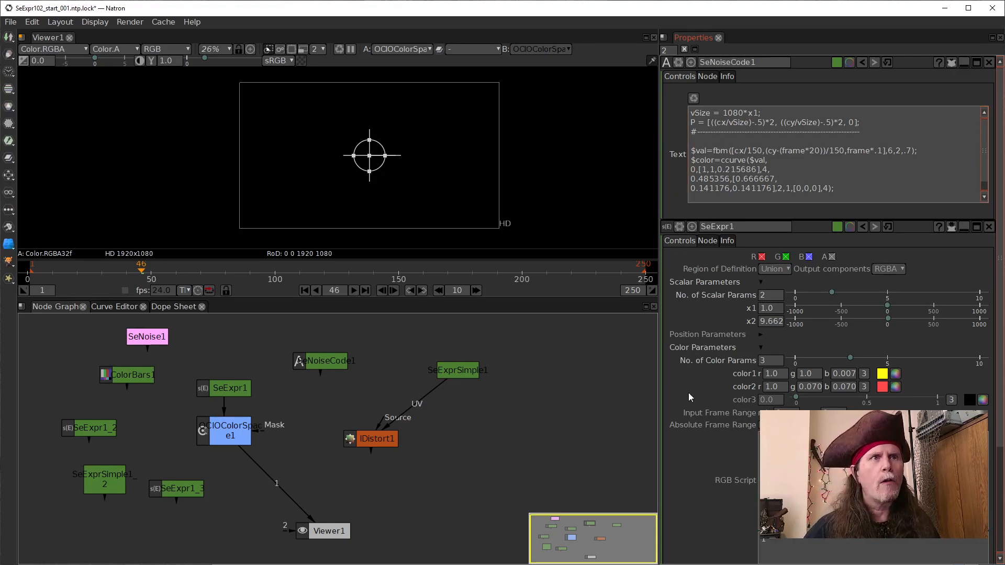
- Set SeExpr1's RGB script to 1 and hide the node's unmodified parameters
left_click(952, 227)
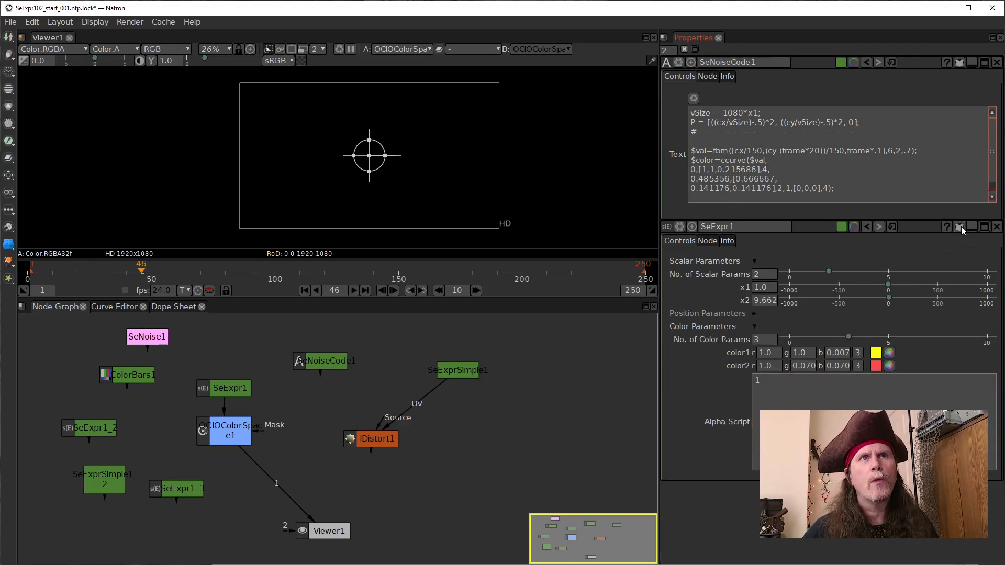
left_click(961, 229)
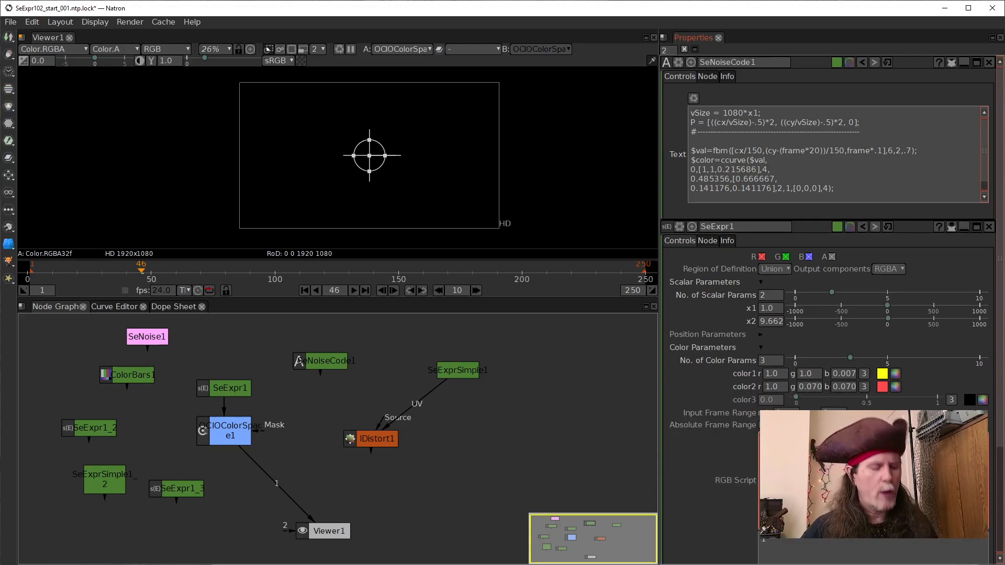
type("1")
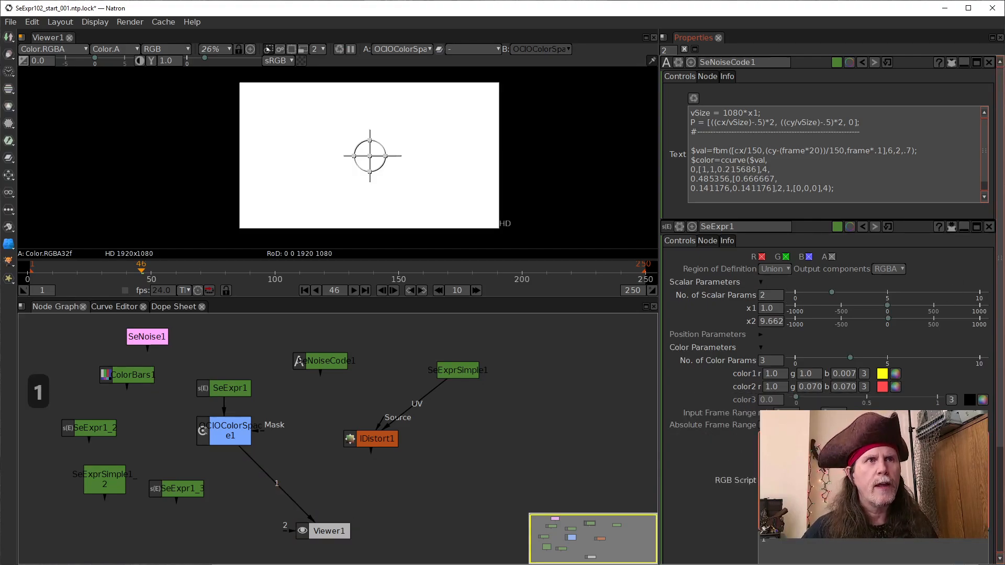
left_click(952, 227)
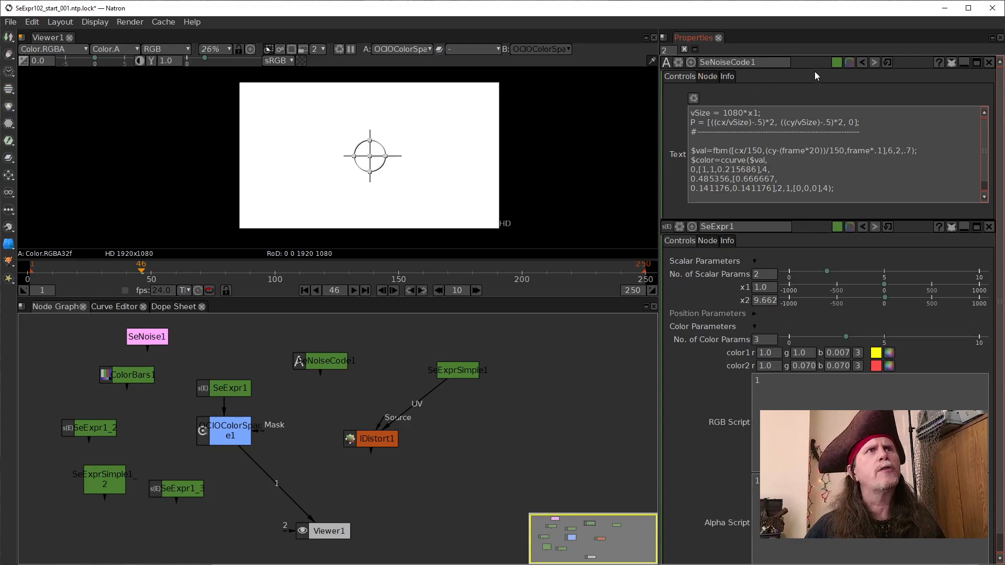
- Float SeNoiseCode1's properties in a separate window and place it over the viewer above the timeline
left_click(975, 62)
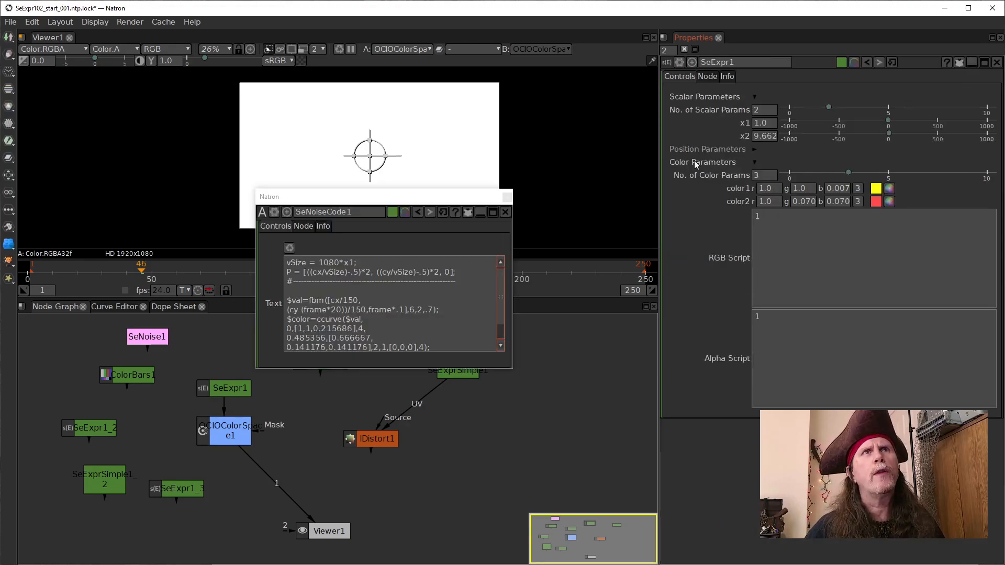
left_click_drag(413, 197, 203, 81)
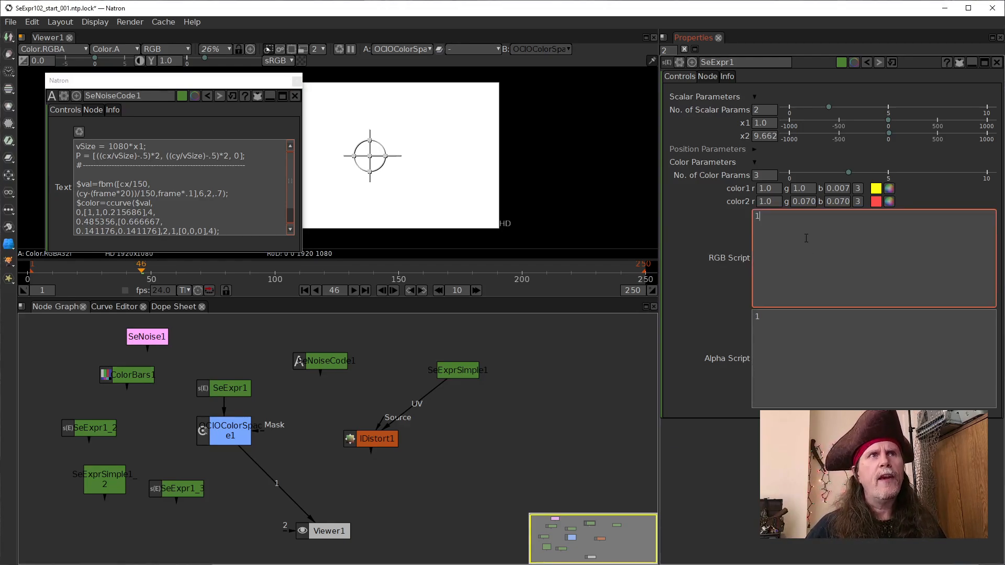
- Set an expression on SeExpr1's RGB script that references SeNoiseCode1's text parameter, SeNoiseCode1.text.get()
right_click(805, 238)
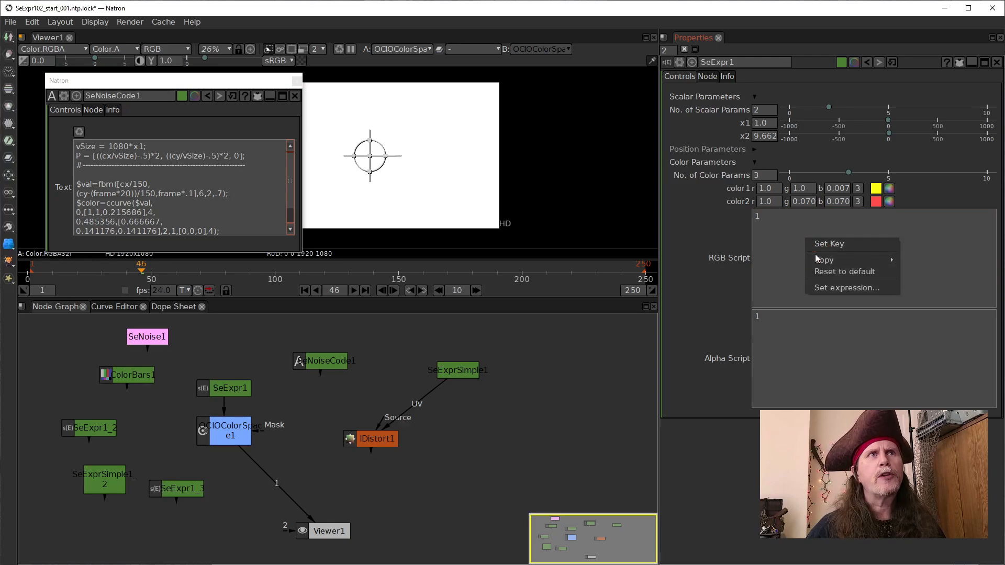
left_click(819, 292)
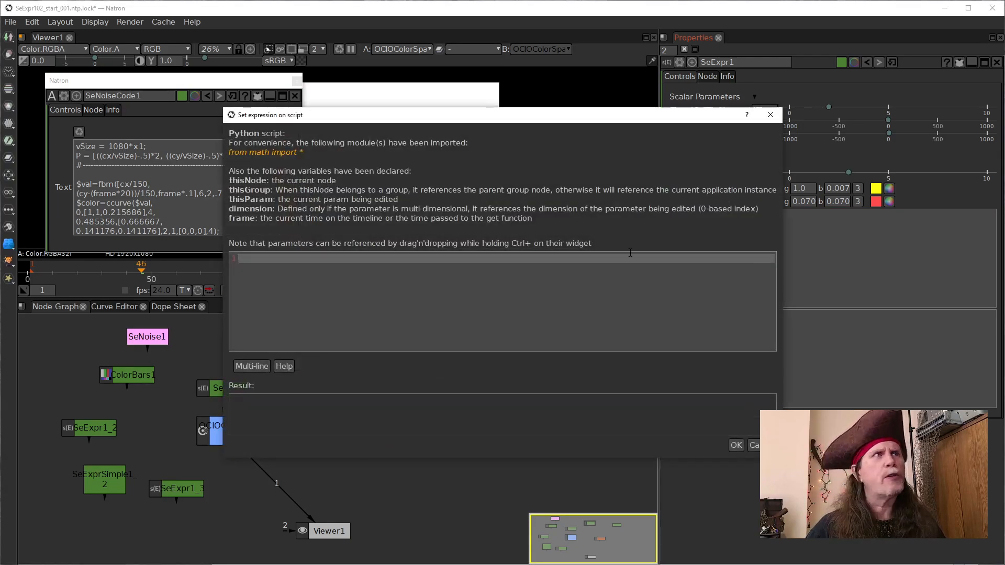
left_click_drag(512, 116, 634, 104)
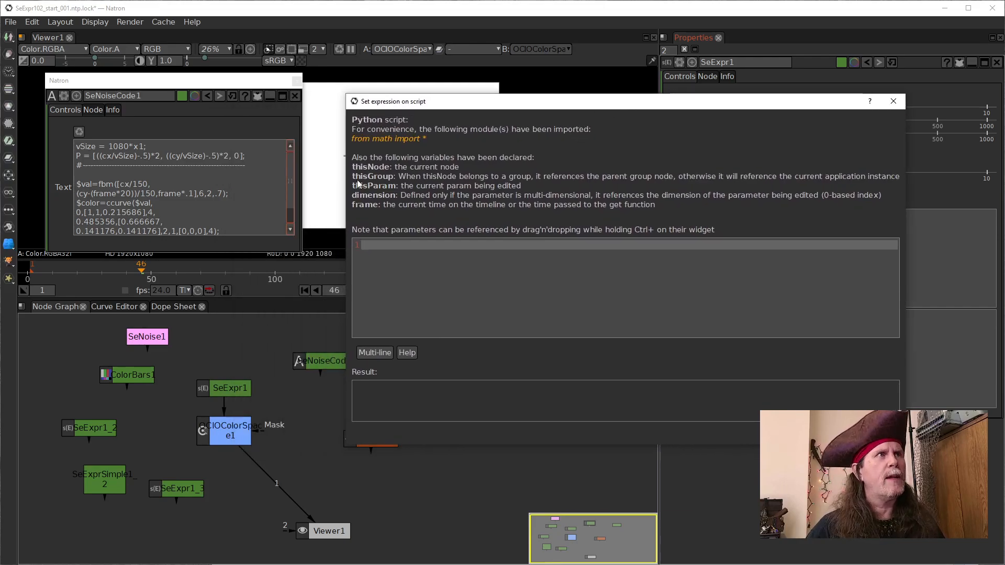
left_click_drag(146, 81, 150, 80)
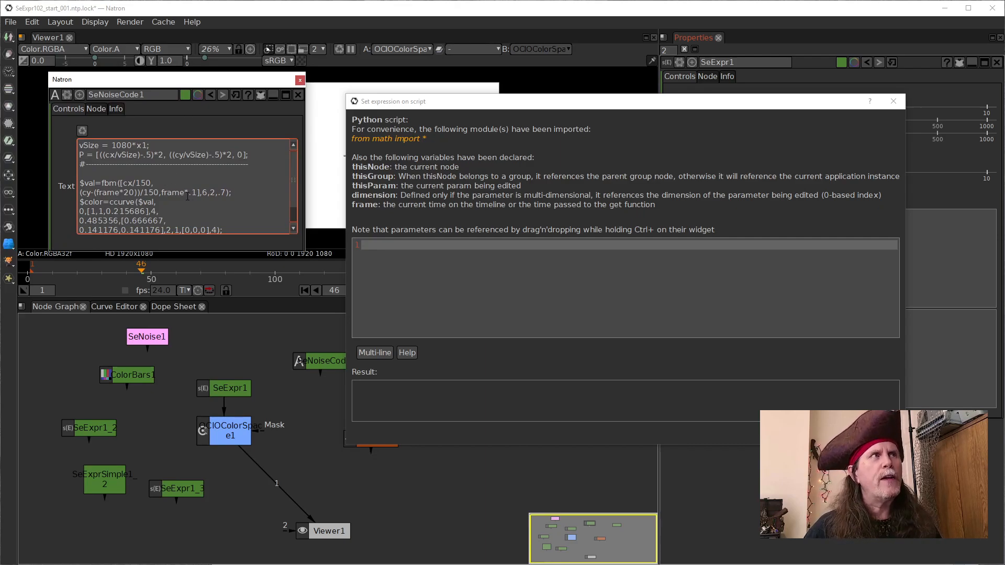
left_click_drag(186, 191, 435, 244)
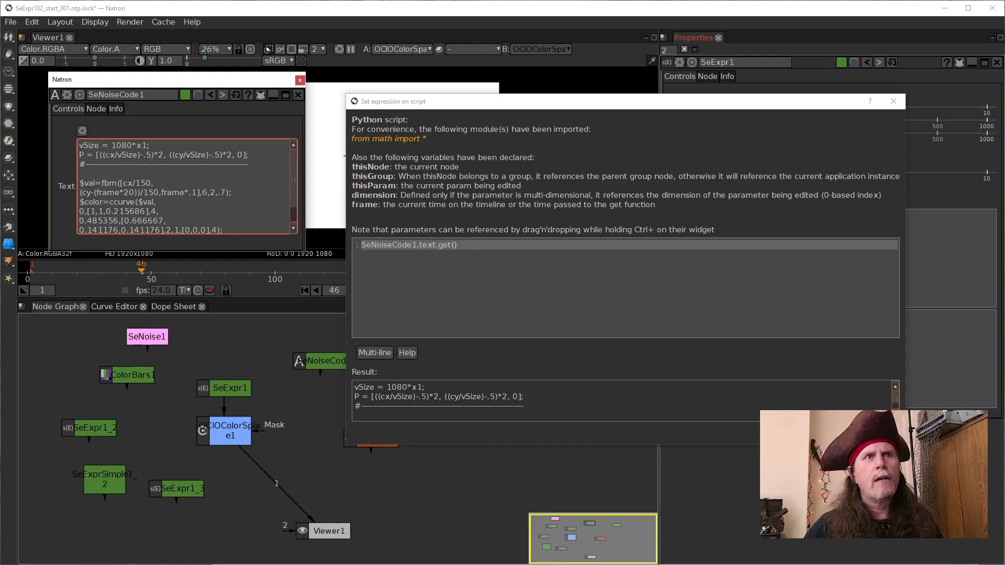
left_click(861, 433)
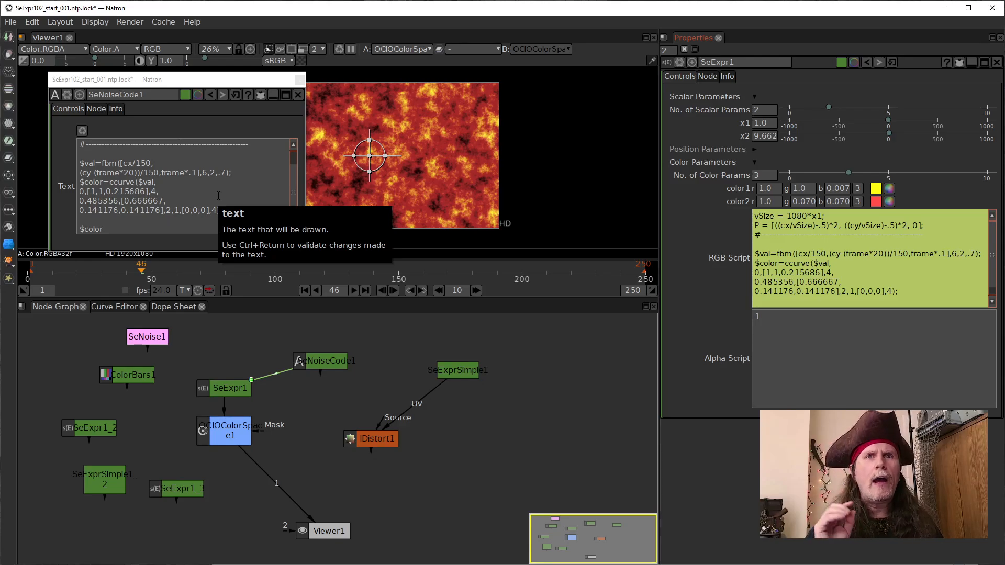
left_click(790, 220)
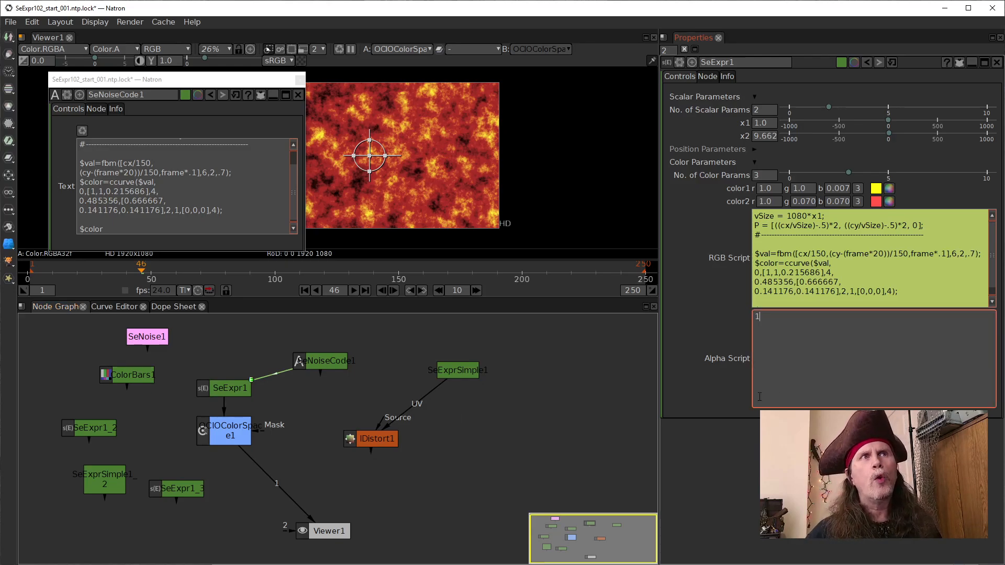
left_click(757, 257)
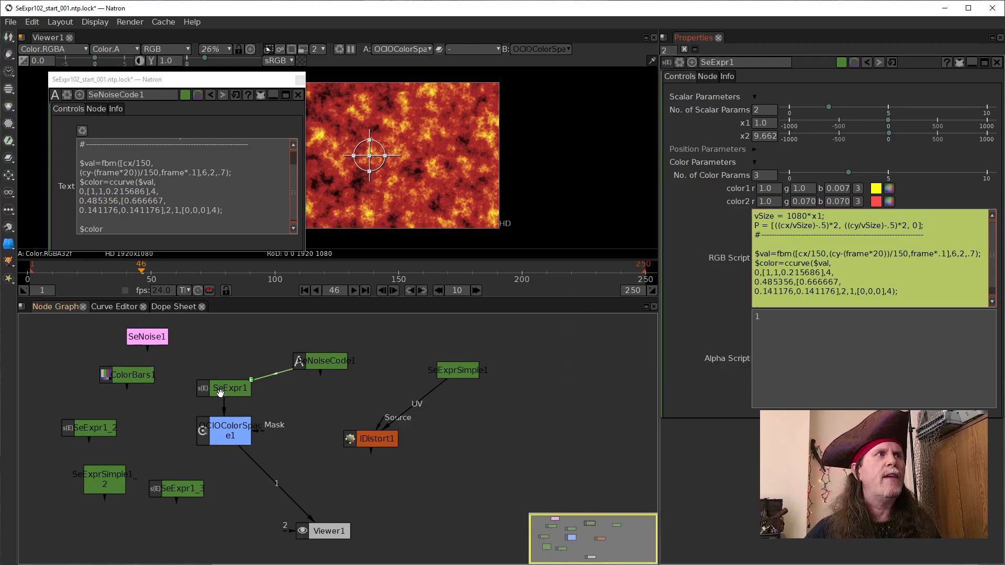
- Disconnect SeExpr1 from the OCIOColorSpace1 source input and move it up beside SeNoiseCode1 in the node graph
mouse_move(233, 391)
left_mouse_down()
mouse_move(253, 383)
mouse_move(244, 380)
left_mouse_up()
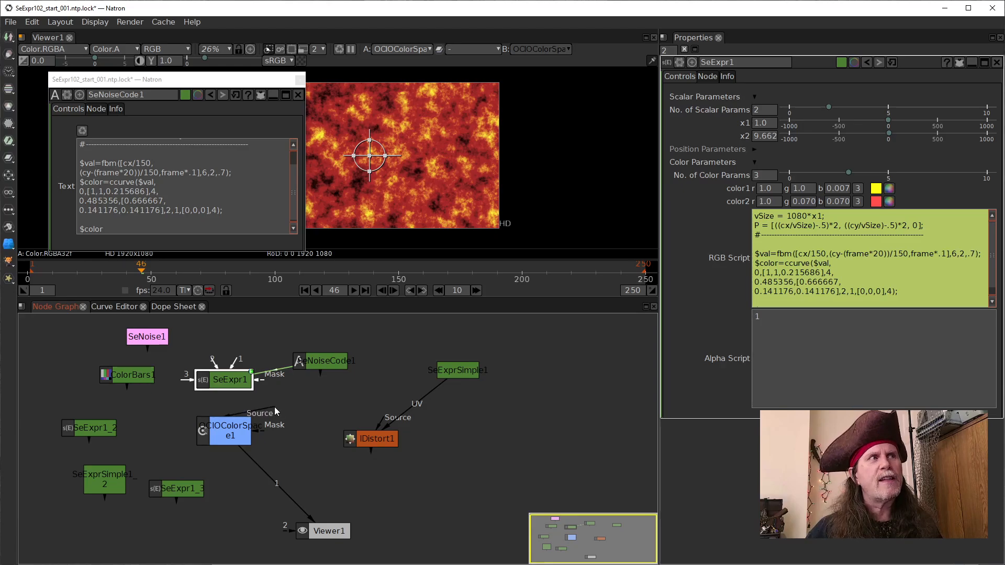
left_click_drag(276, 405, 272, 404)
left_click_drag(223, 380, 228, 358)
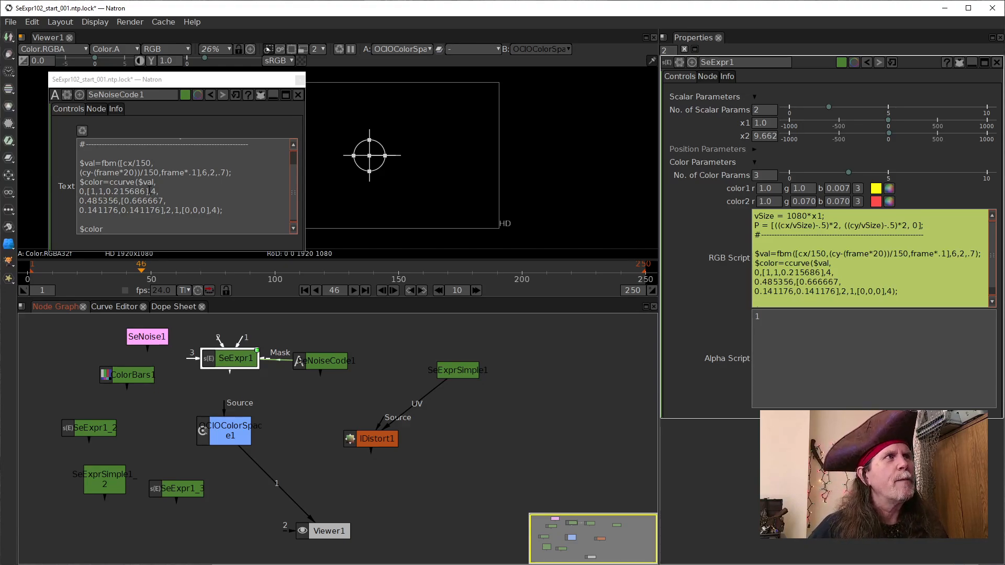
- Replace the first colour value [1,1,0.215686] in SeNoiseCode1's ccurve call with the placeholder {1} and apply the text
left_click_drag(149, 190, 177, 214)
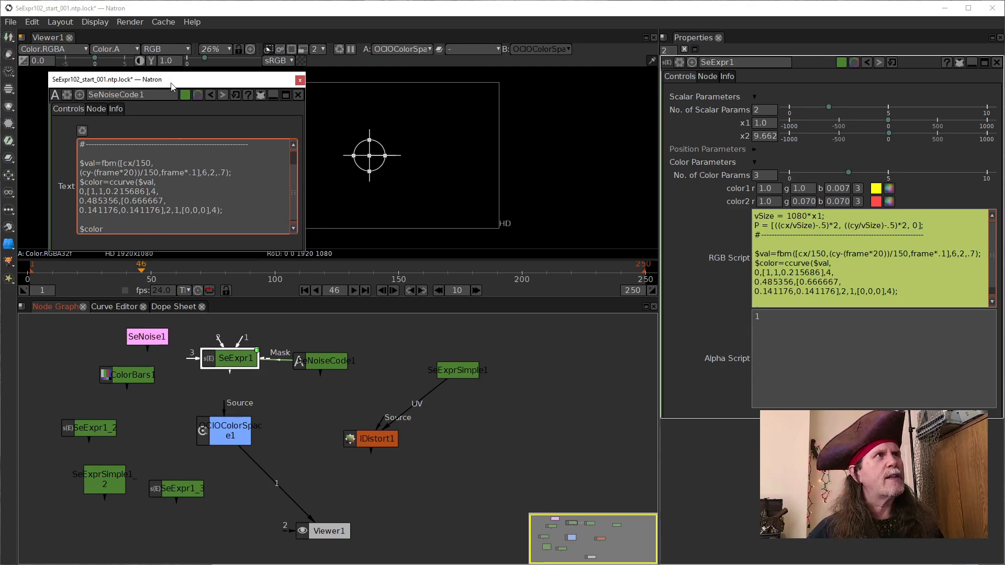
left_click_drag(167, 81, 161, 87)
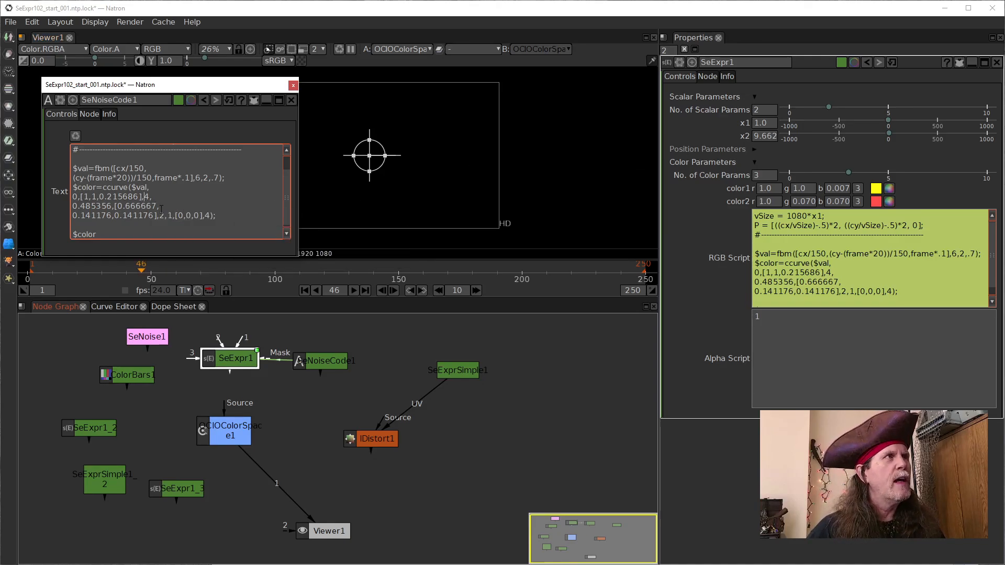
key("Left")
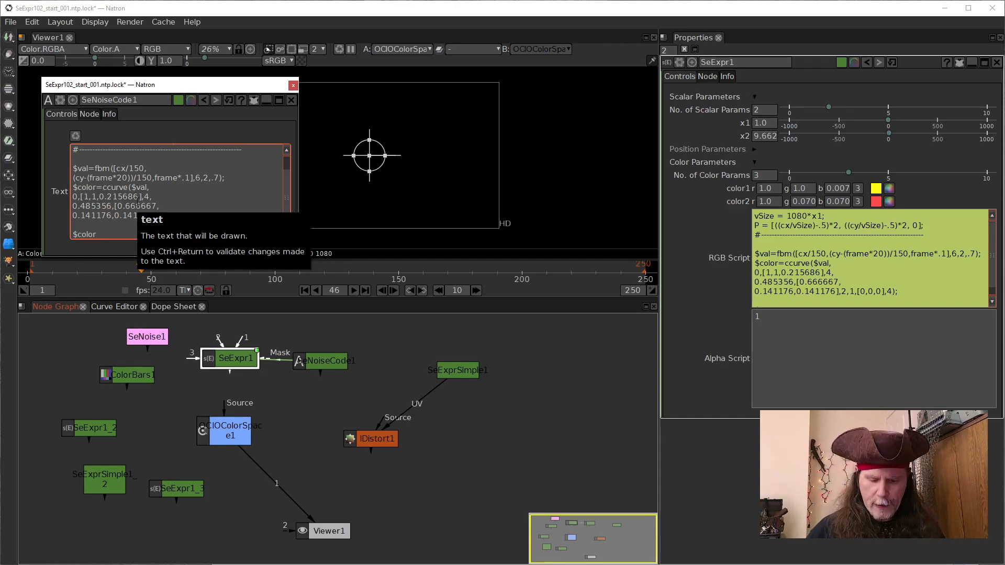
key("shift+Left")
key("shift+Left")
key("shift+Left")
key("shift+Left")
key("shift+Left")
key("shift+Left")
key("shift+Left")
key("shift+Left")
key("shift+Left")
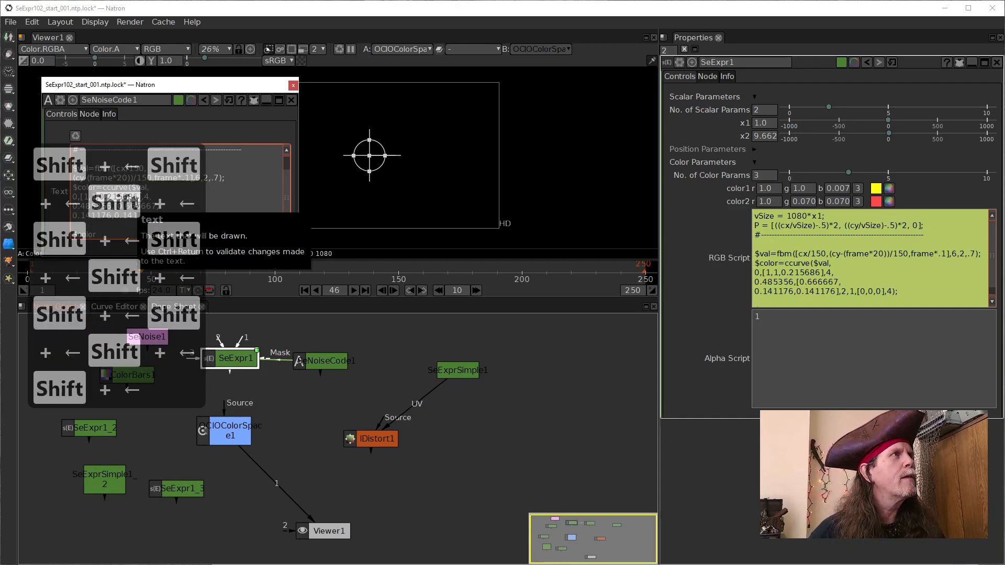
key("shift+Left")
left_click_drag(233, 85, 462, 86)
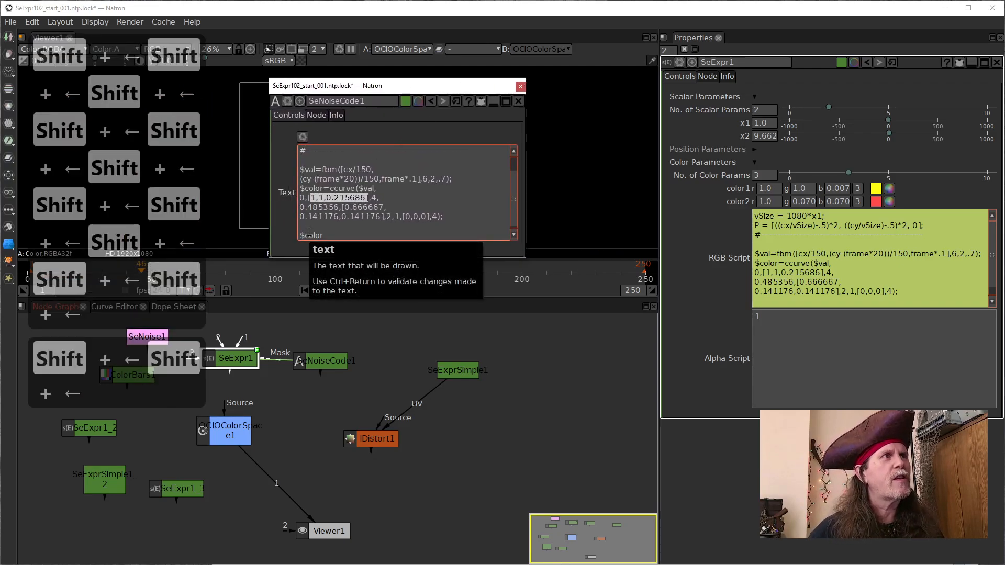
key("shift+Left")
key("shift+Left")
key("shift+Left")
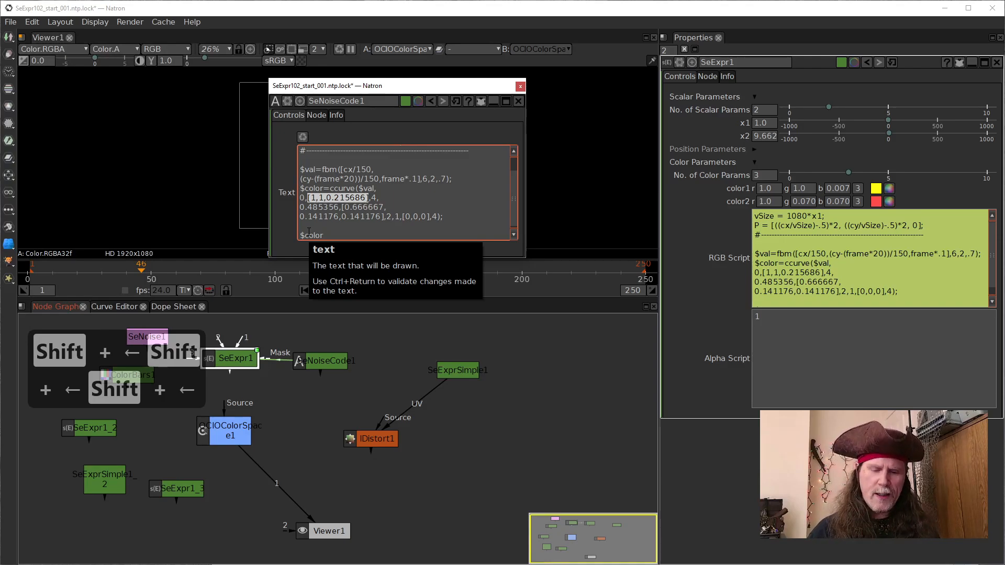
type("{")
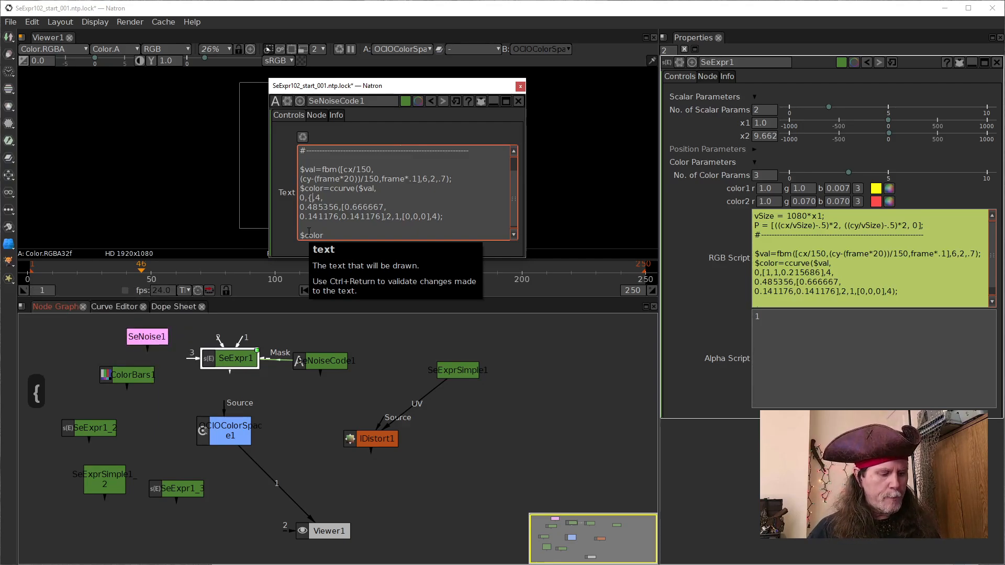
type("1")
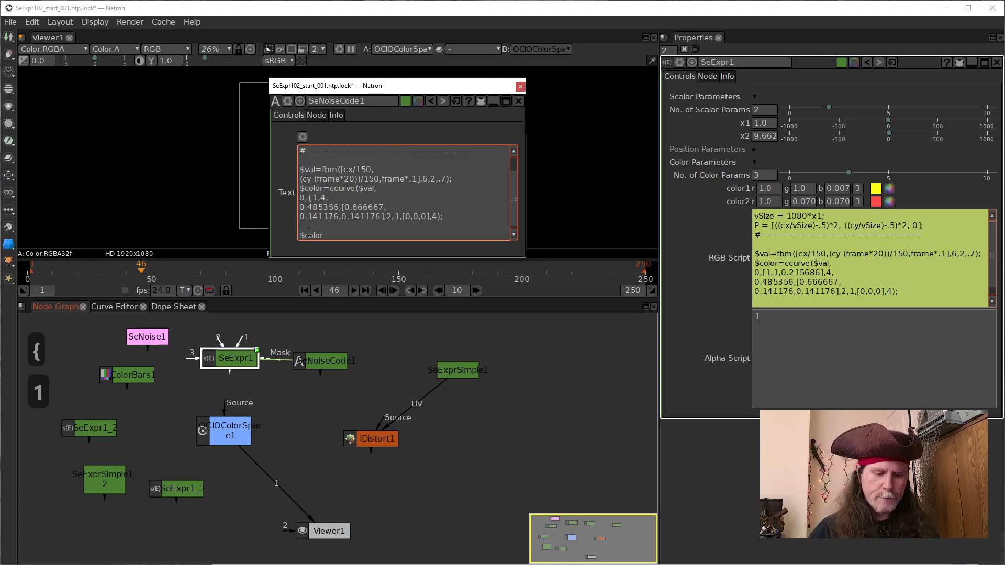
type(",")
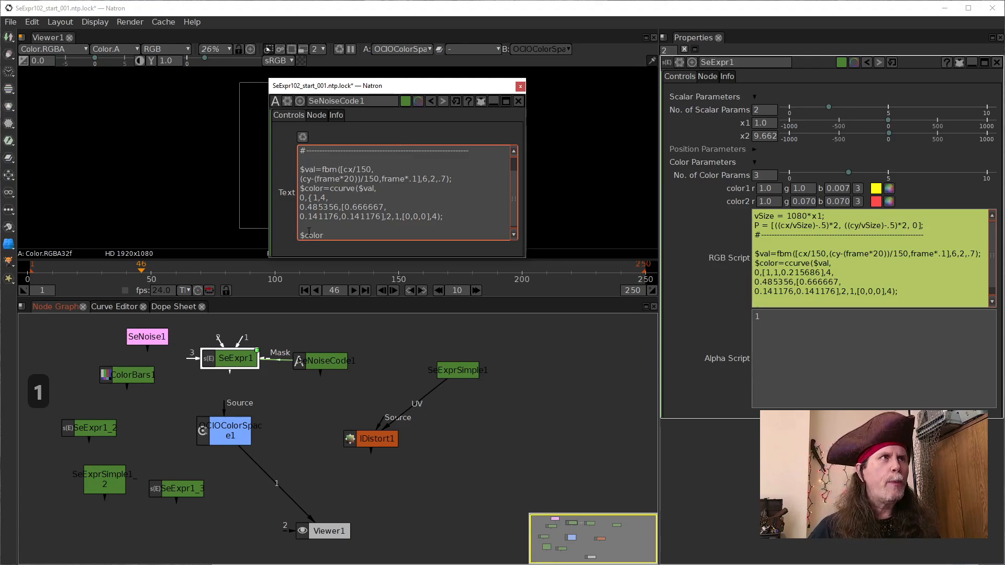
type("}")
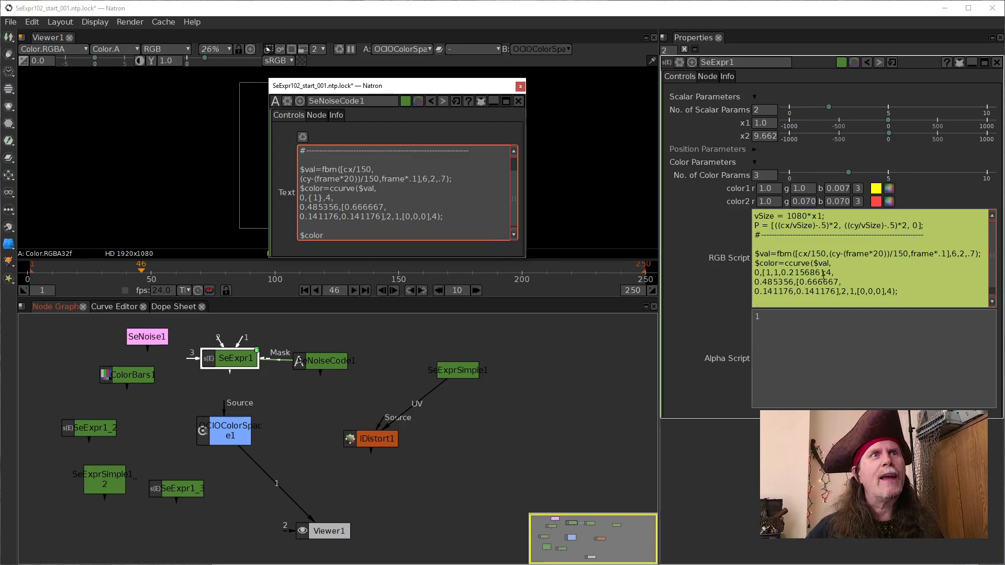
right_click(791, 253)
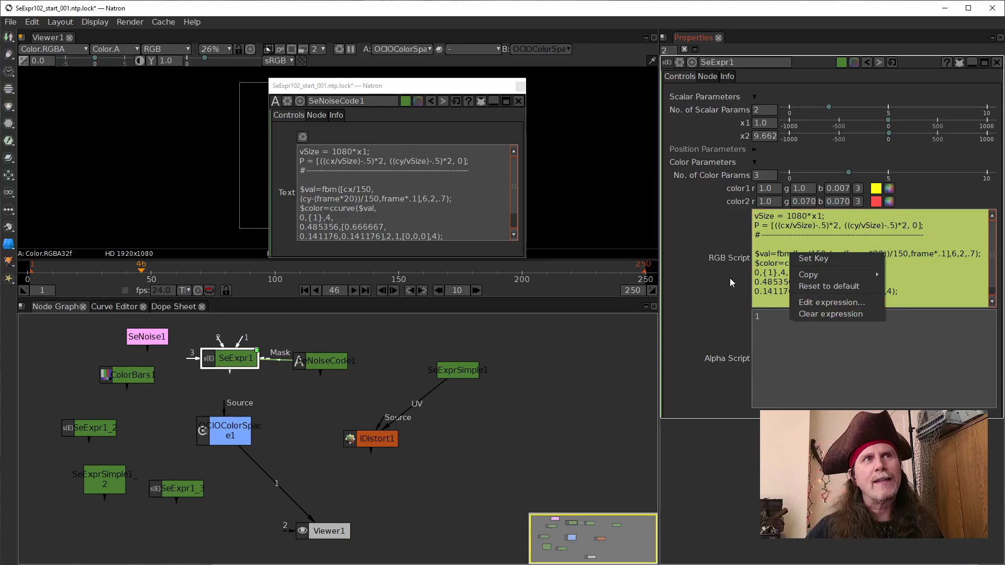
left_click(708, 286)
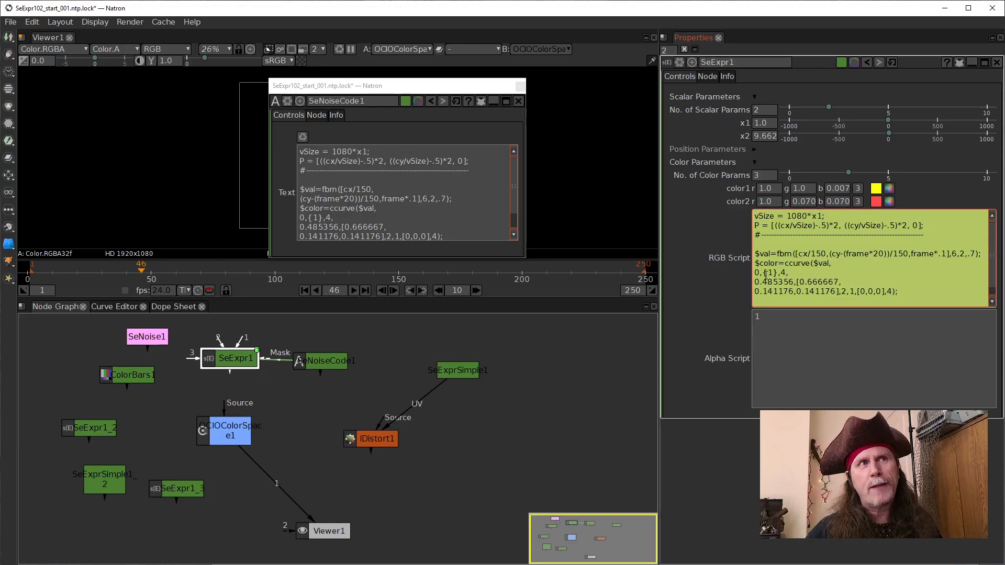
- Edit the RGB script's expression to assign the referenced text to a variable: out = SeNoiseCode1.text.get()
right_click(823, 269)
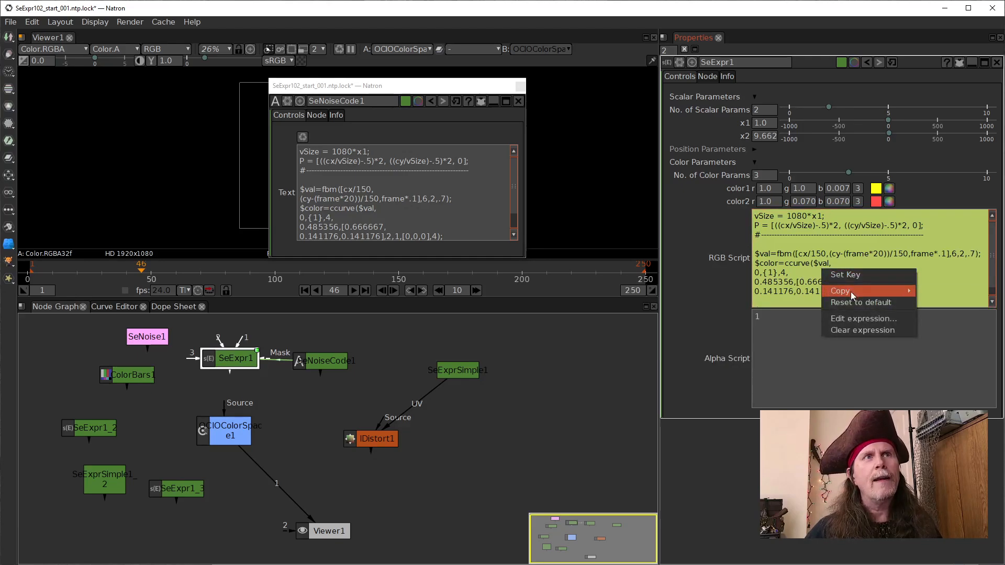
left_click(854, 319)
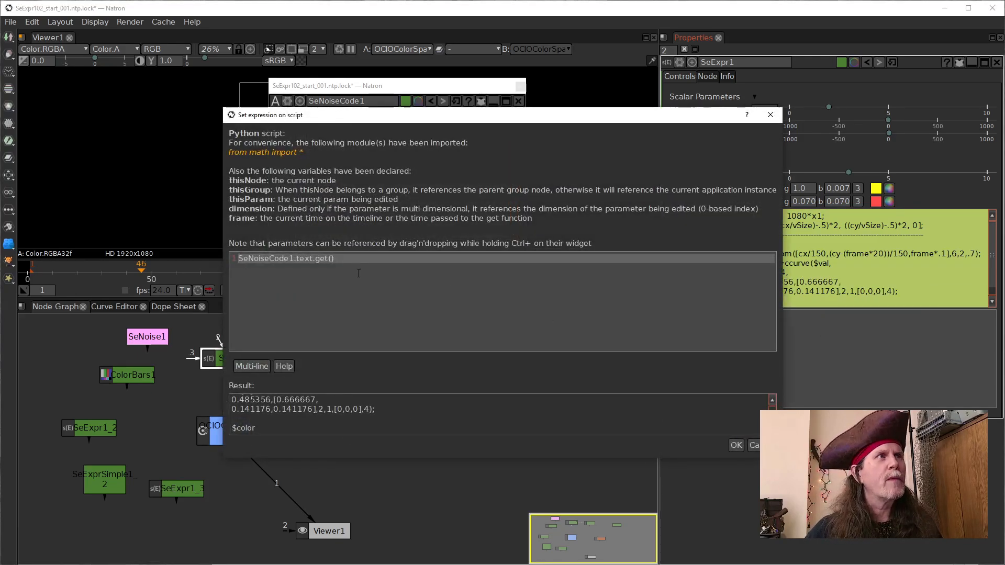
left_click(357, 259)
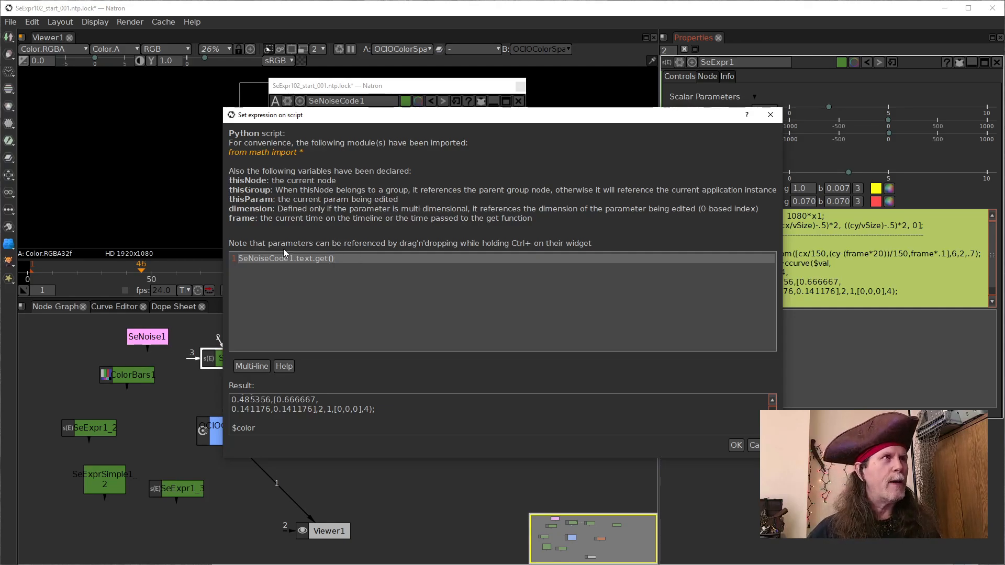
left_click(238, 259)
left_click(253, 368)
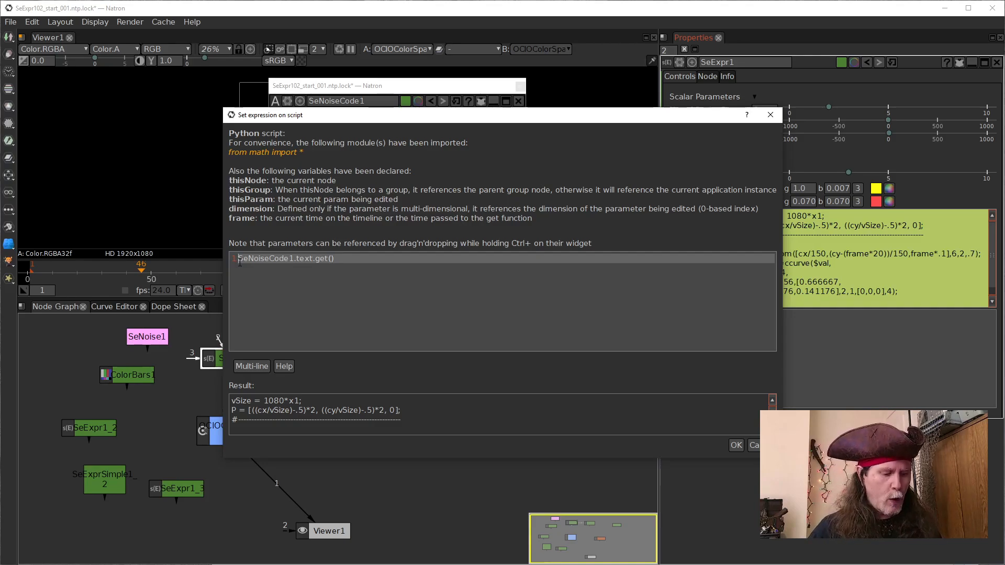
type("out")
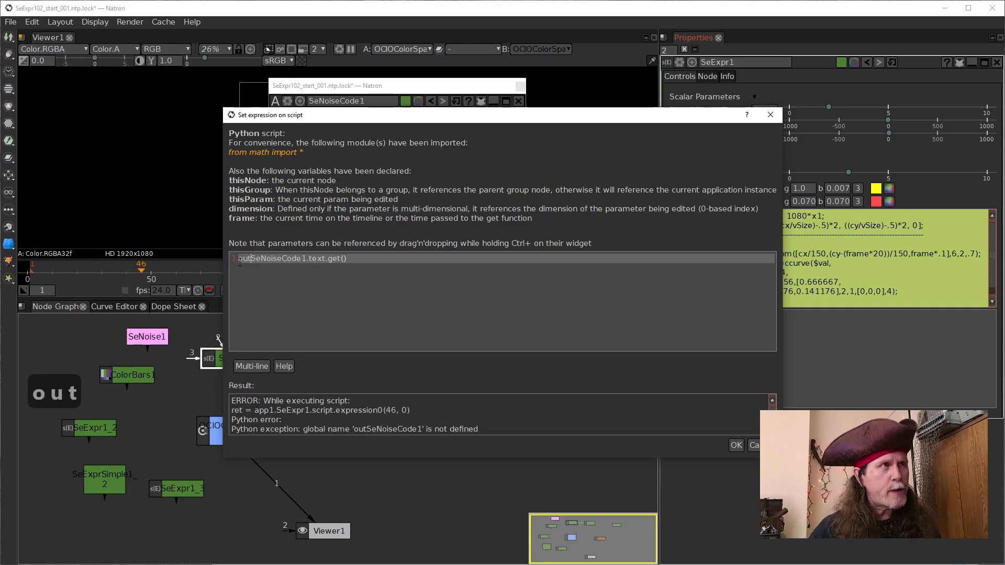
type(" =")
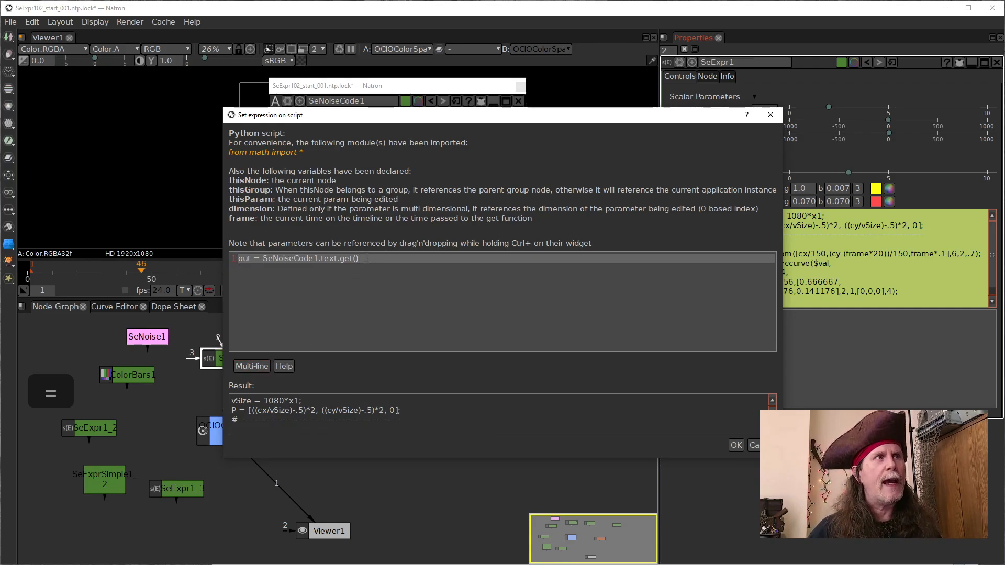
- Add a second line to the RGB script's expression that calls format on the variable: ret =out.format()
key("Return")
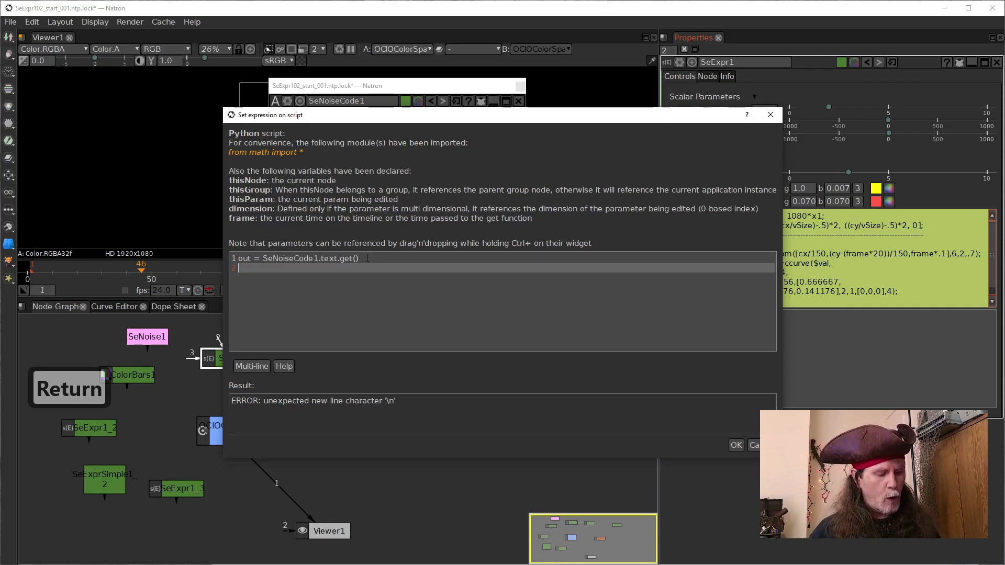
type("ret")
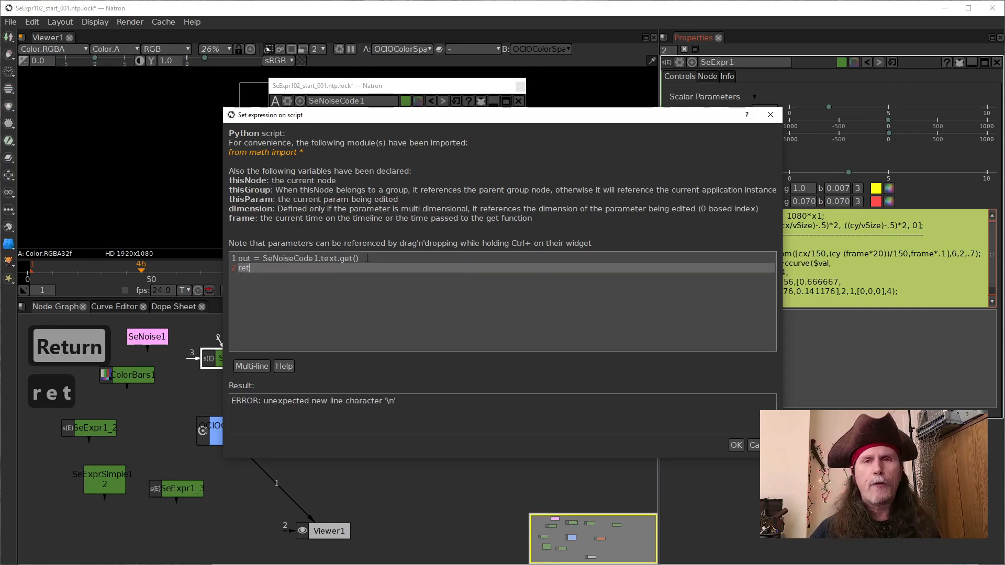
type(" =out")
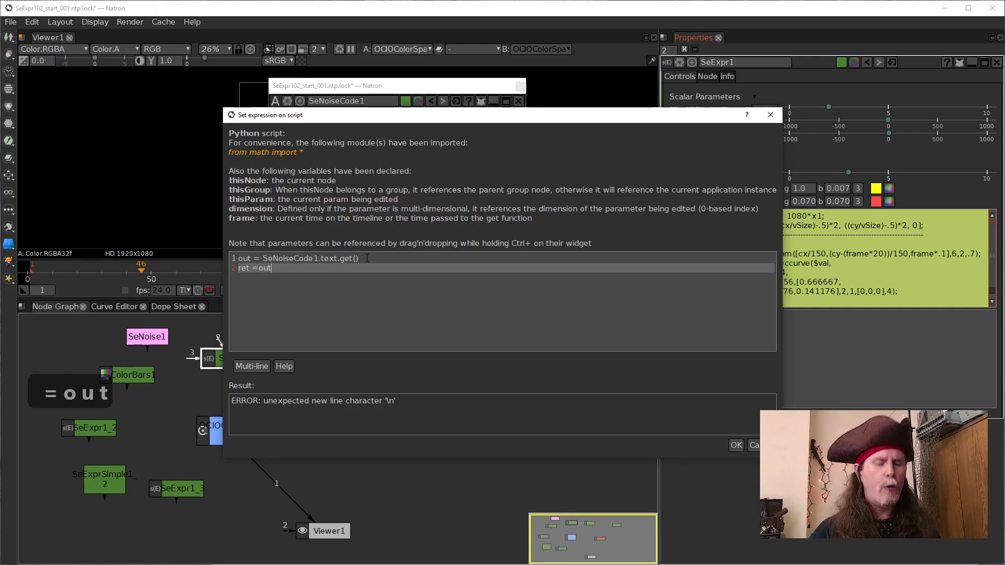
type(".")
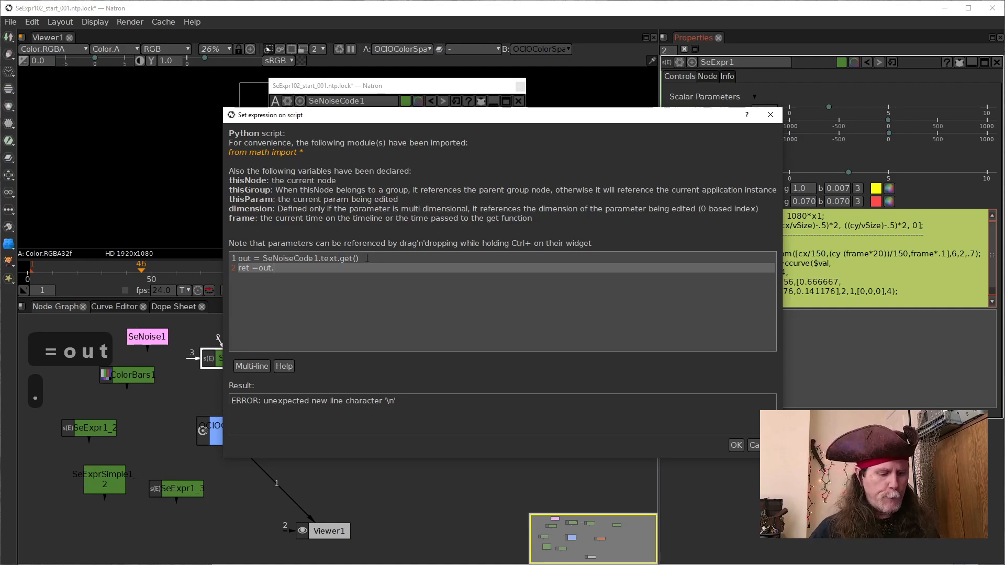
type("format()")
key("Left")
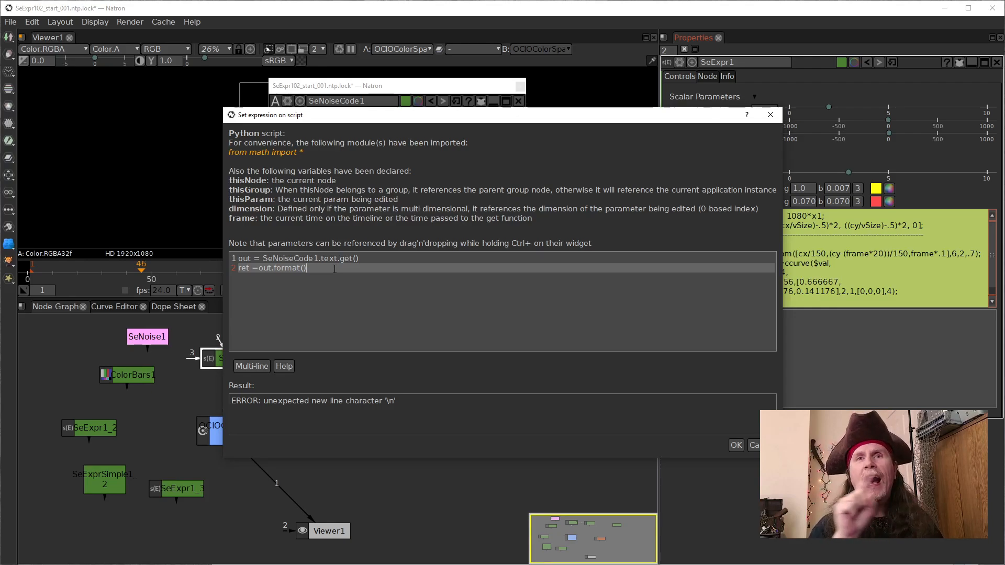
- Split the parentheses of the format() call over several lines with backslash continuations, leaving line 3 free for an argument
key("Left")
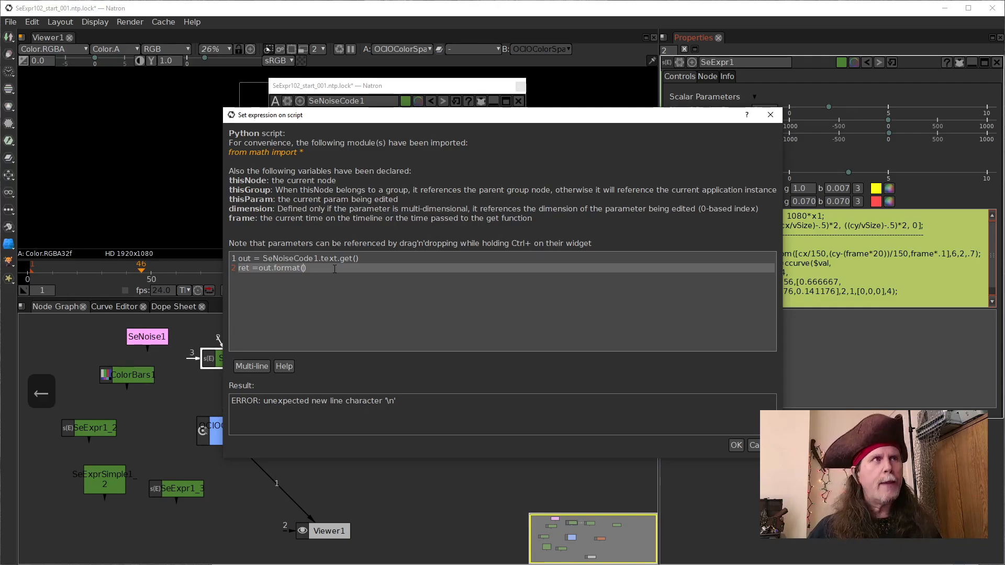
type("\\")
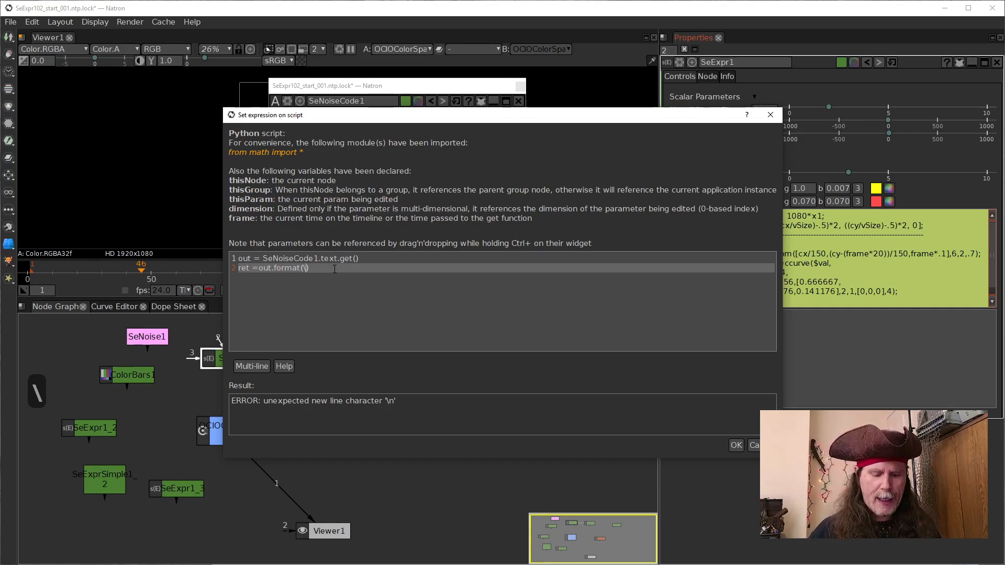
key("Return")
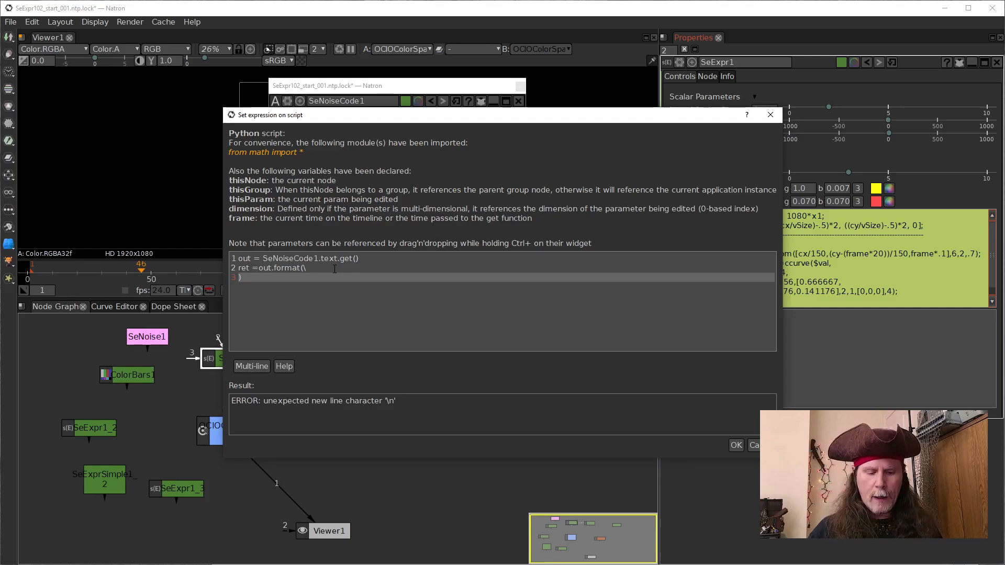
type("\\")
key("Return")
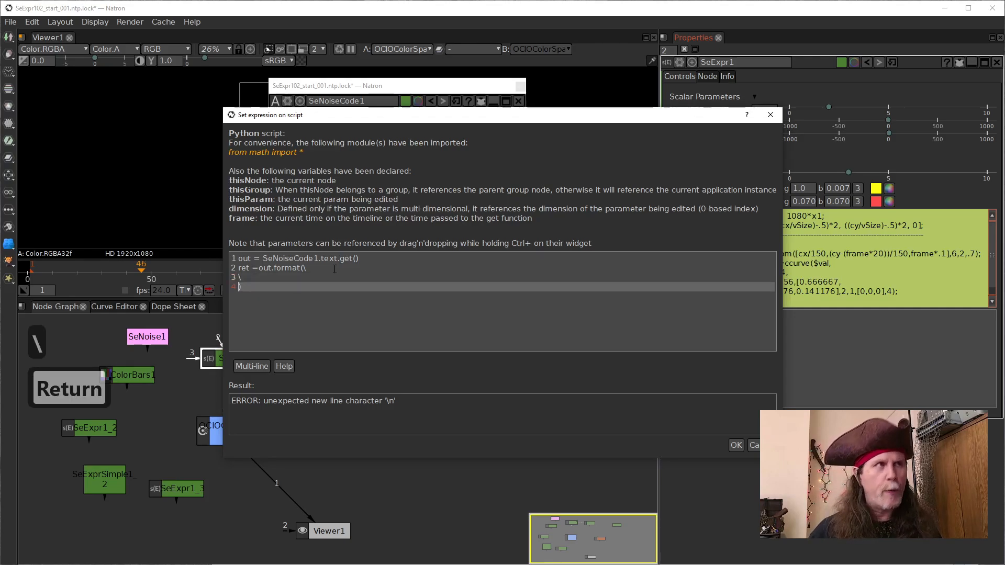
key("Up")
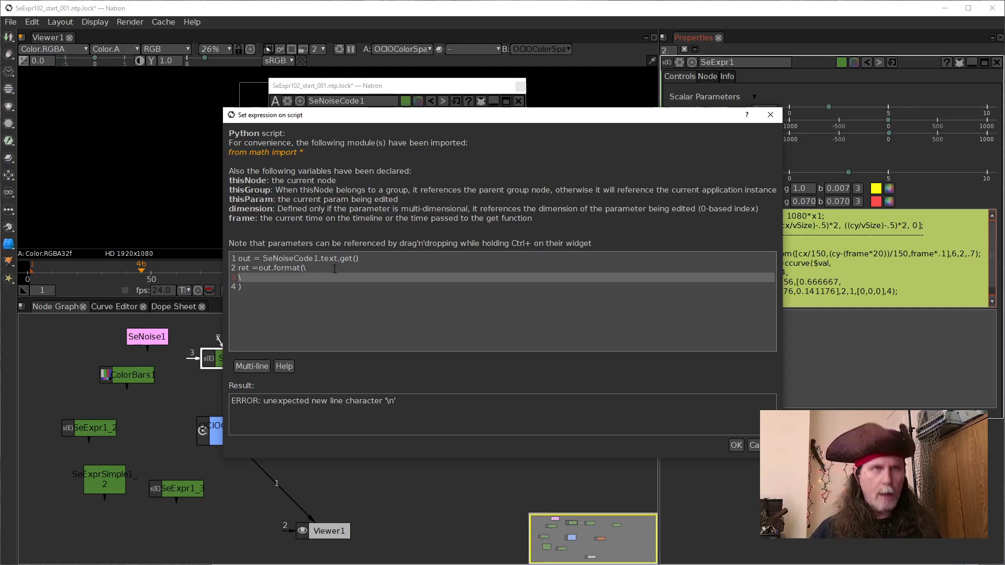
- Reset SeExpr1's color1 to default in all dimensions and insert a reference to it on a new last line of the expression
left_click_drag(556, 117, 419, 114)
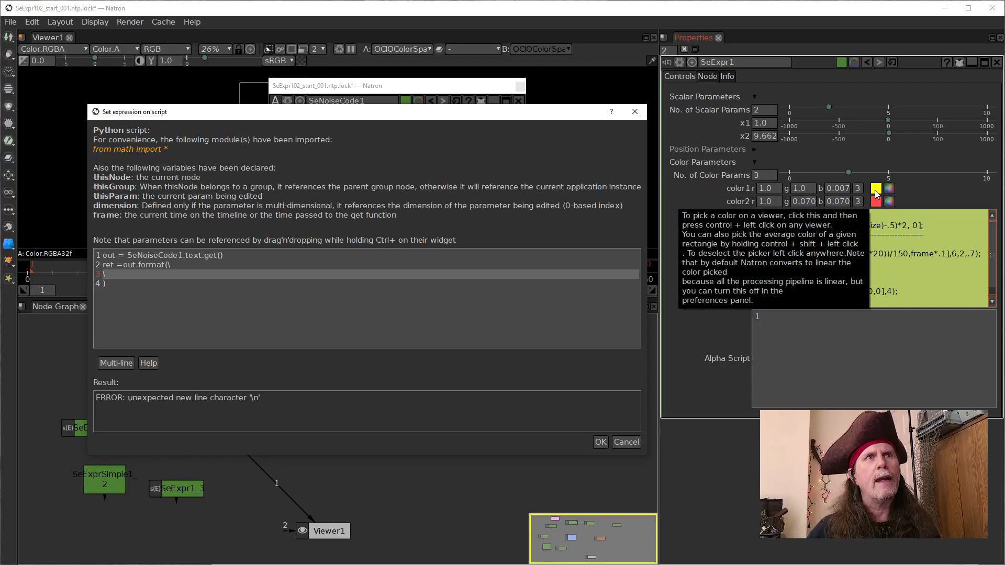
right_click(761, 188)
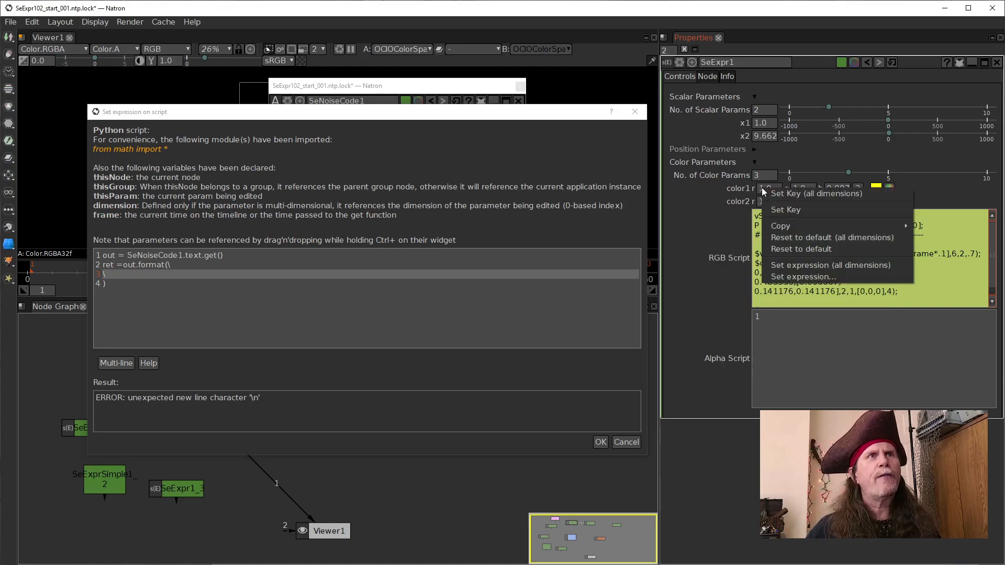
left_click(806, 239)
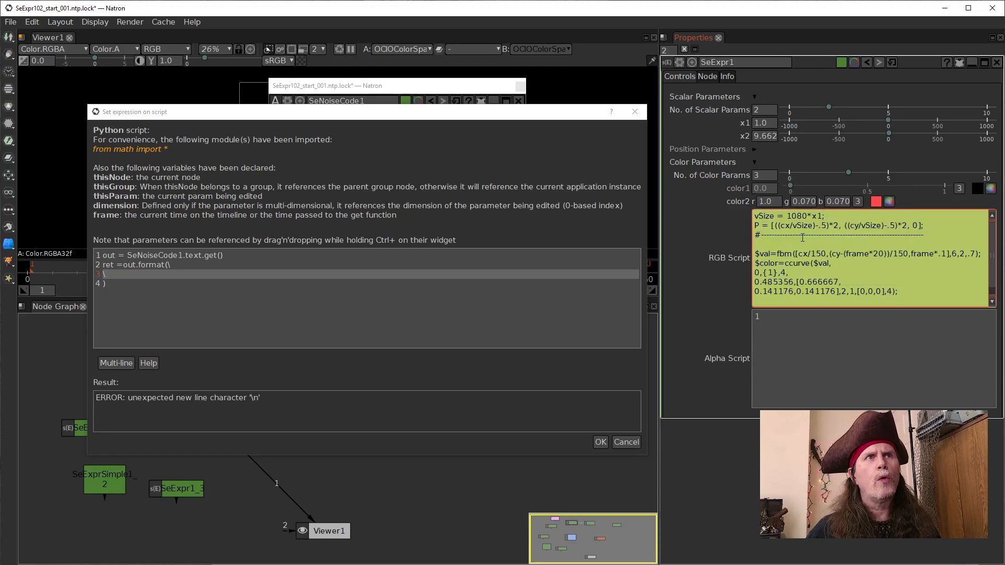
left_click_drag(771, 193, 259, 311)
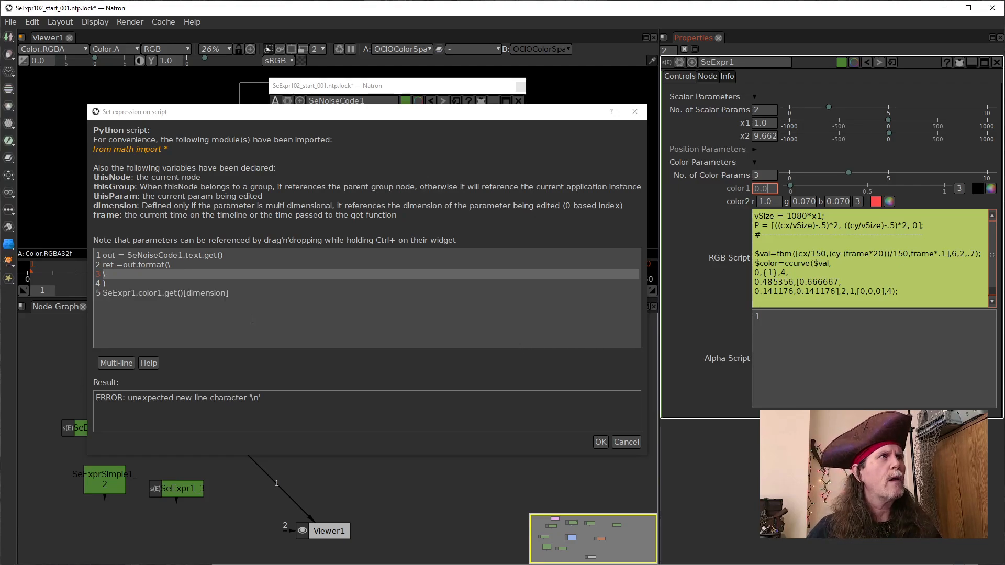
left_click(276, 314)
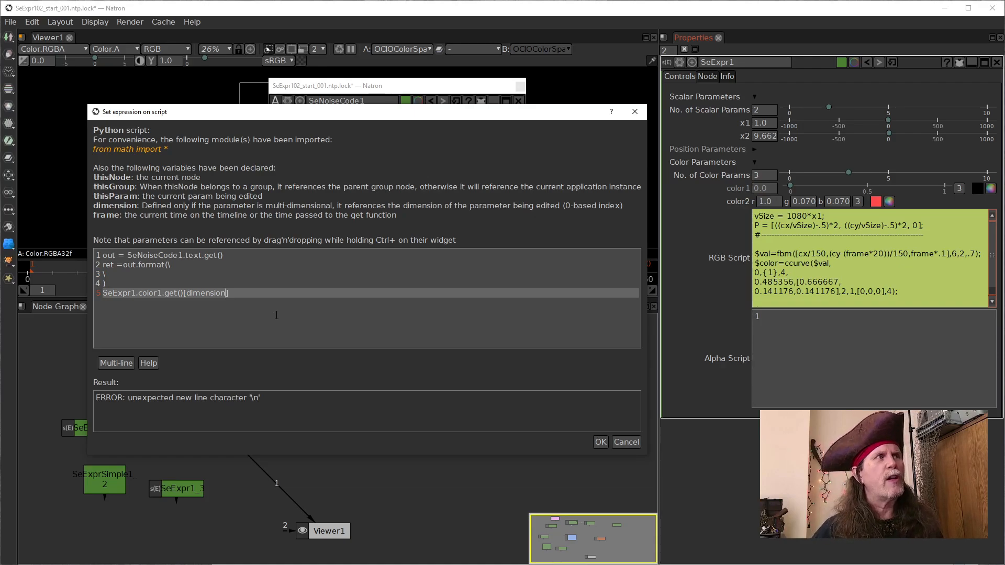
- Replace the node name SeExpr1 in the inserted color1 reference with thisNode
double_click(135, 293)
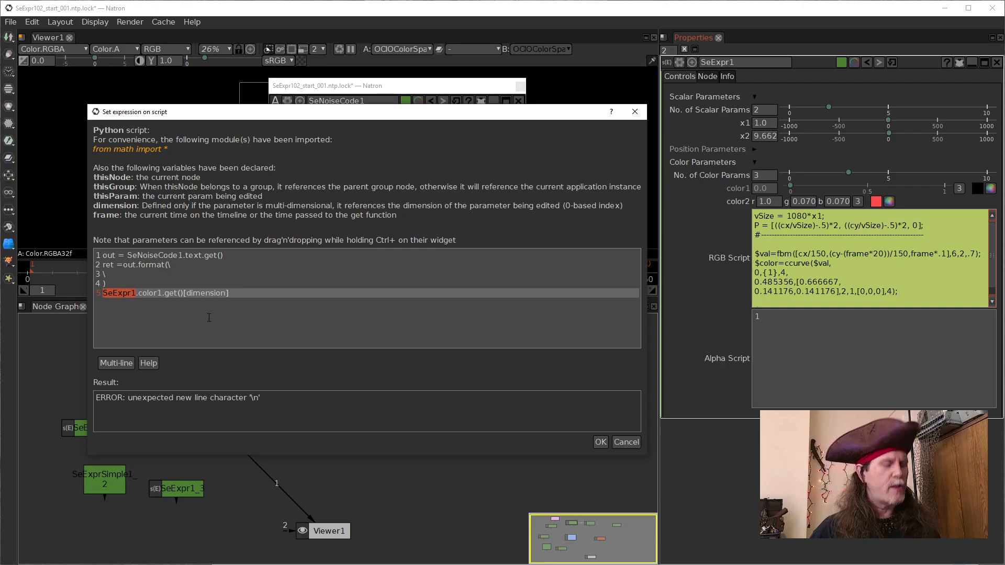
type("this")
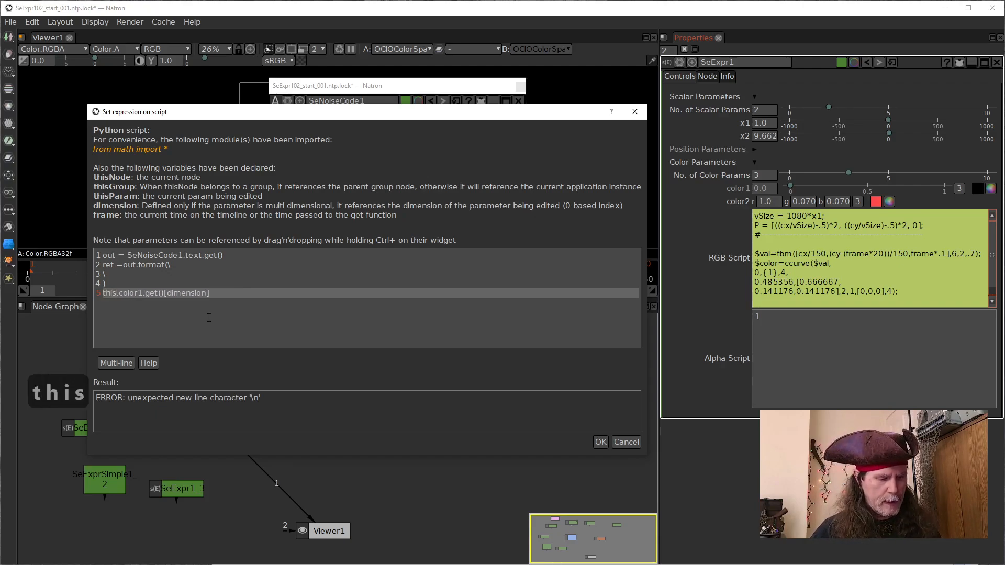
type("Node")
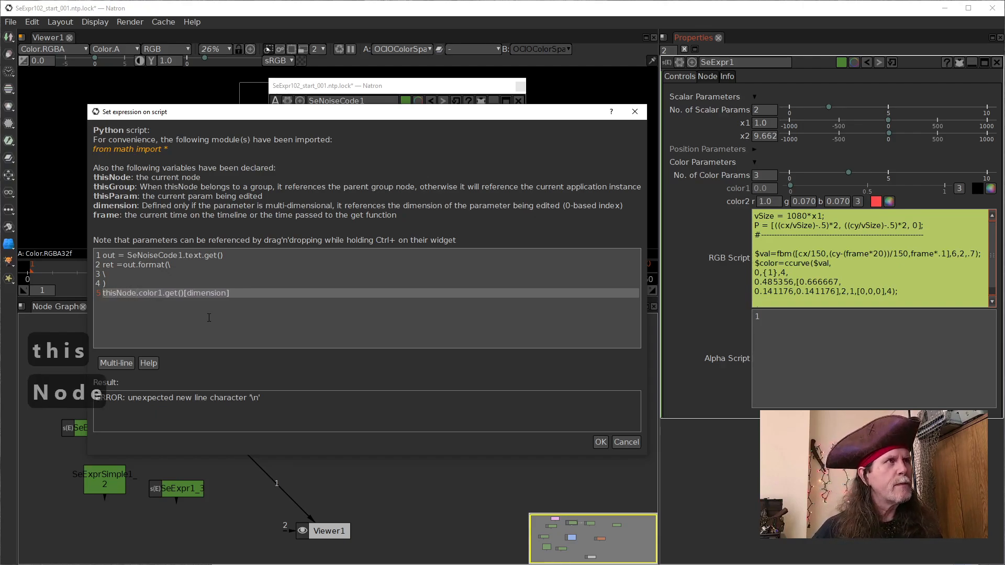
- Remove the [dimension] index from the color1 reference so the line reads thisNode.color1.get()
key("Right")
key("Right")
key("Right")
key("Right")
key("Right")
key("Right")
key("Right")
key("Right")
key("Right")
key("Right")
key("Right")
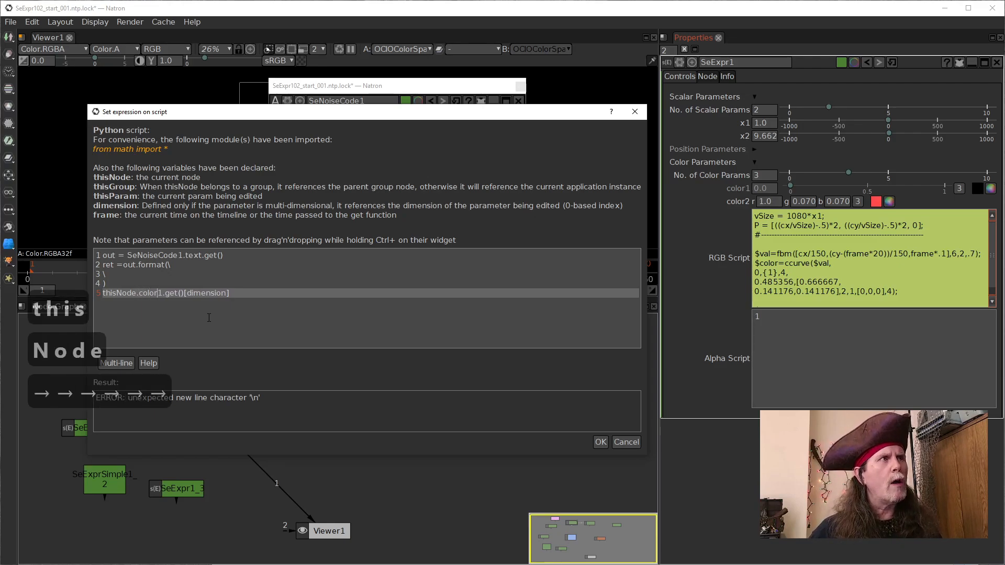
key("Right")
key("Right")
key("Right")
key("Right")
key("Right")
key("Right")
key("Right")
key("Right")
key("Right")
key("Right")
key("Right")
key("Right")
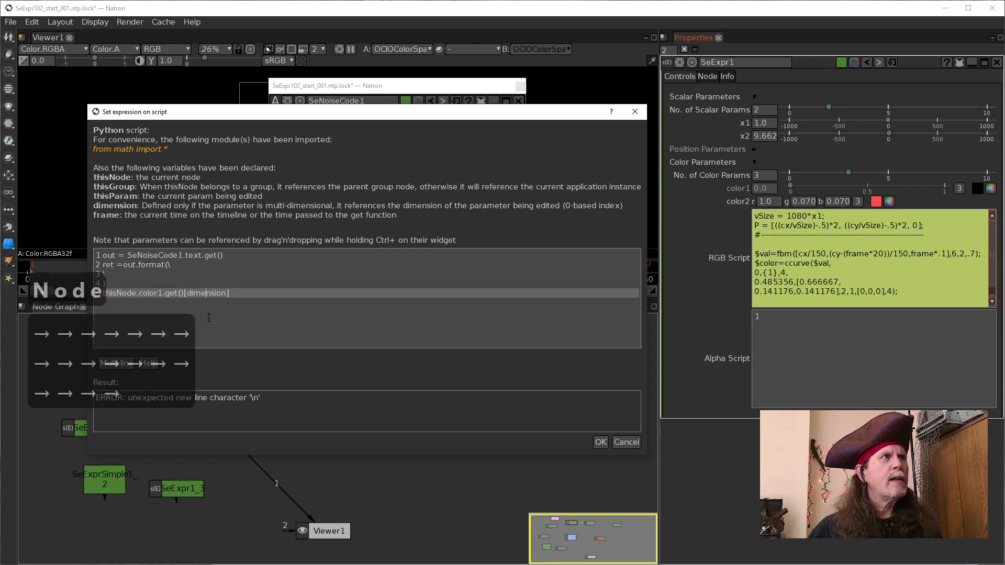
key("BackSpace")
key("BackSpace")
key("BackSpace")
key("BackSpace")
key("BackSpace")
key("BackSpace")
key("BackSpace")
key("BackSpace")
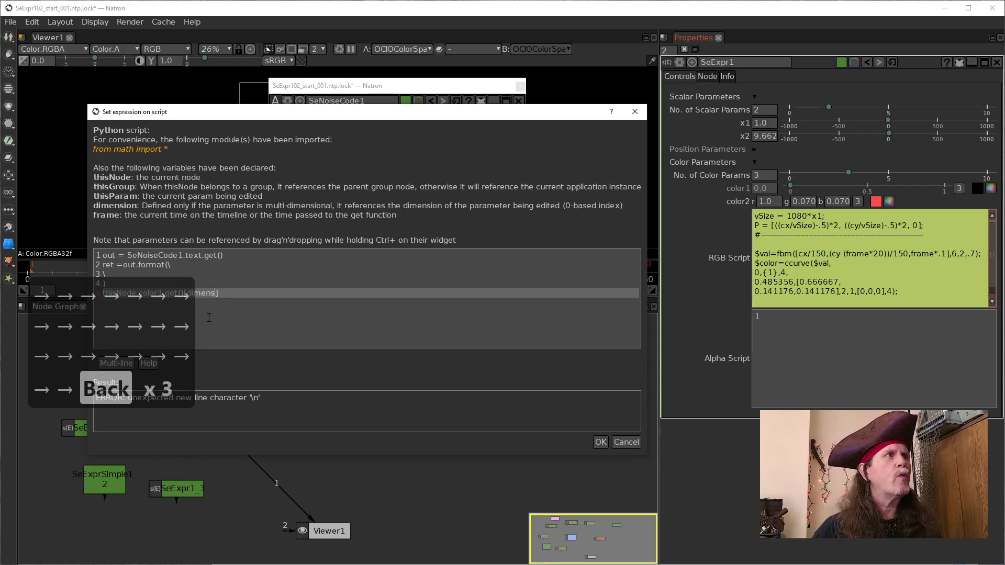
key("BackSpace")
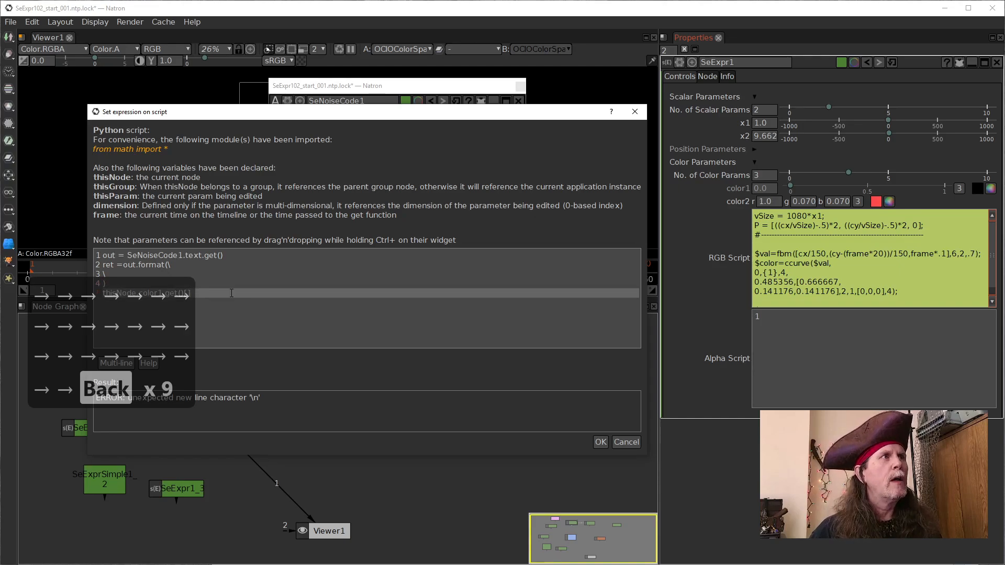
key("BackSpace")
key("BackSpace")
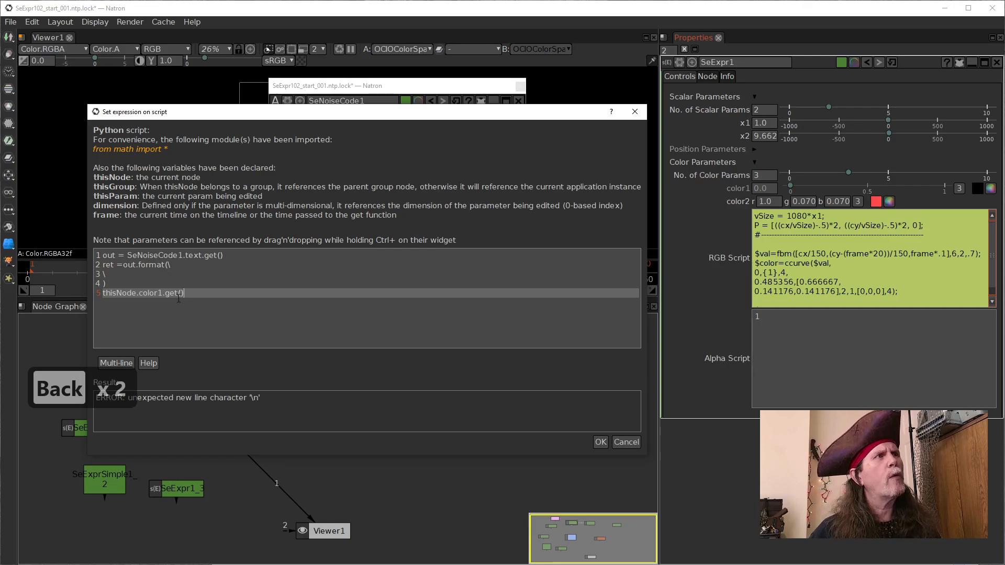
- Move thisNode.color1.get() from the last line into the format() call on line 3, before the backslash
left_click_drag(185, 293, 97, 292)
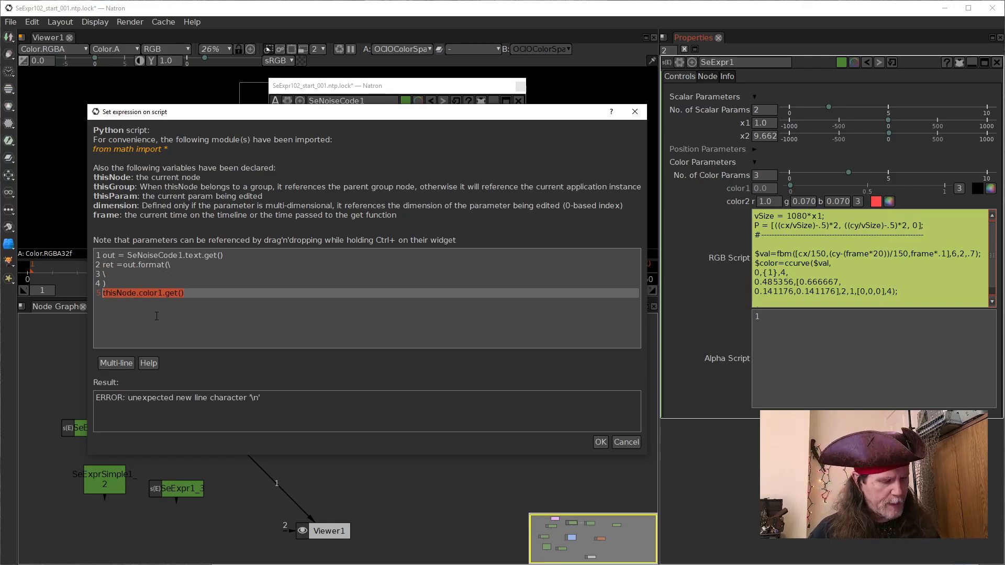
key("ctrl+x")
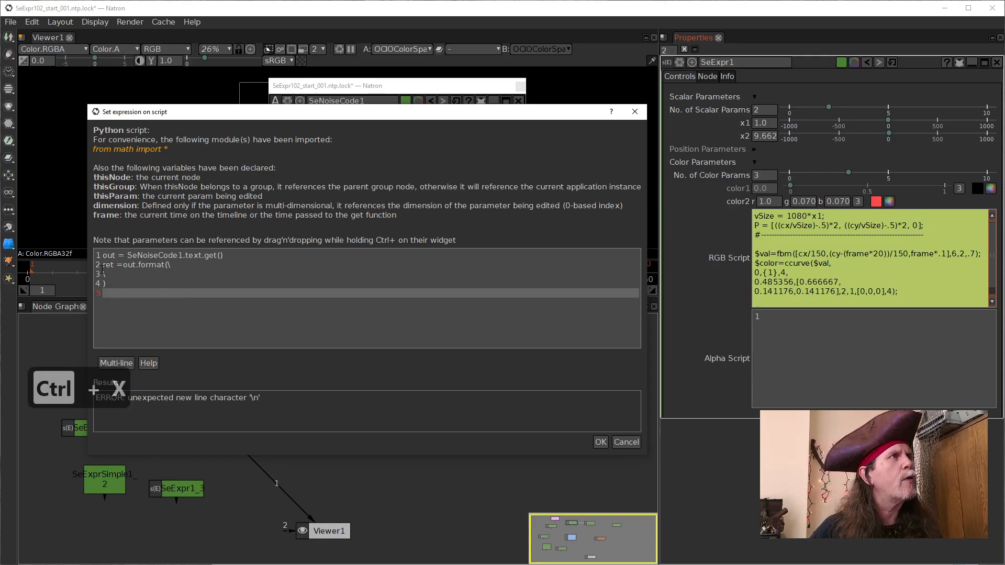
left_click(103, 274)
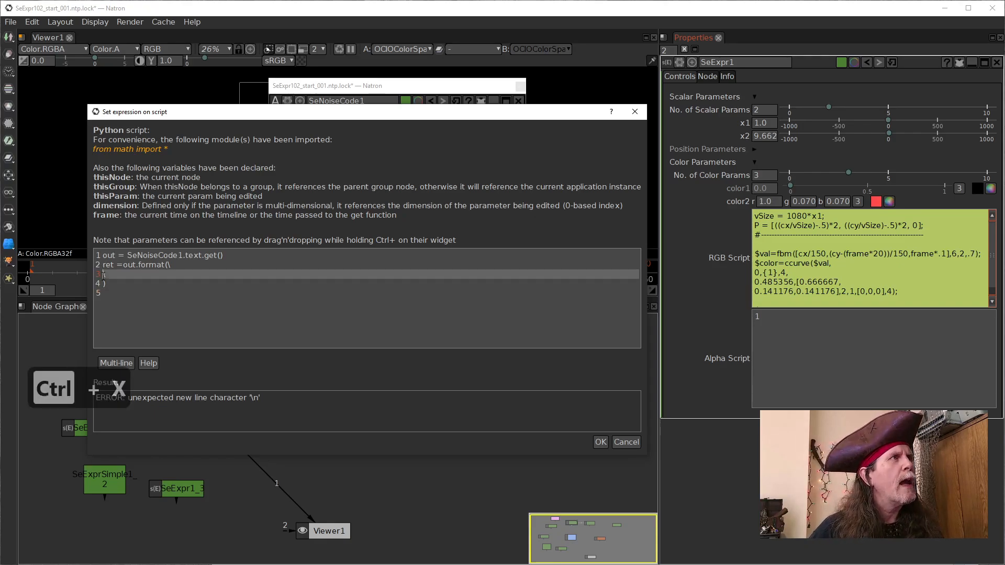
key("ctrl+v")
left_click(257, 327)
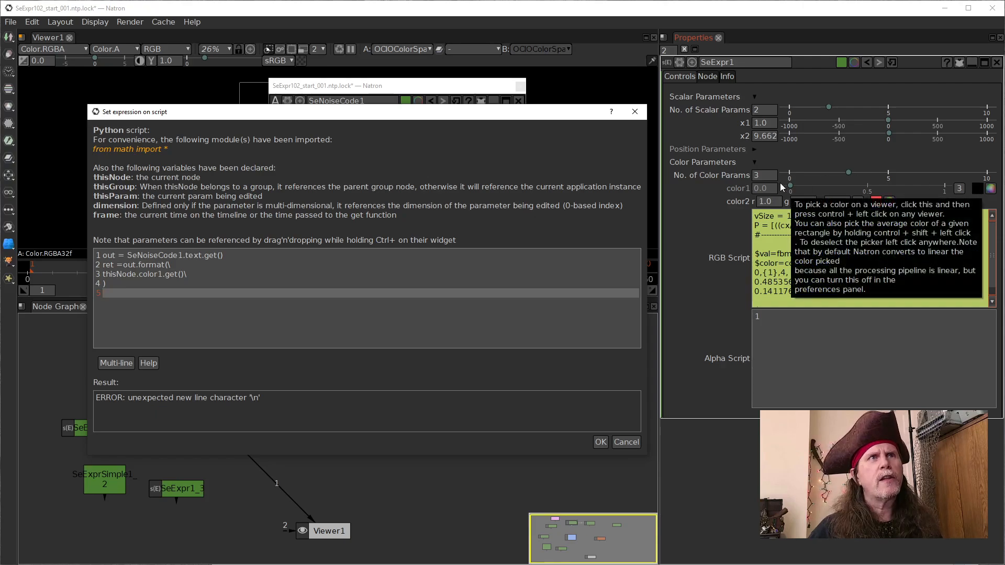
- Split color1 into separate channels and set it to r 1.0, g 1.0 and b 0.07
left_click(959, 188)
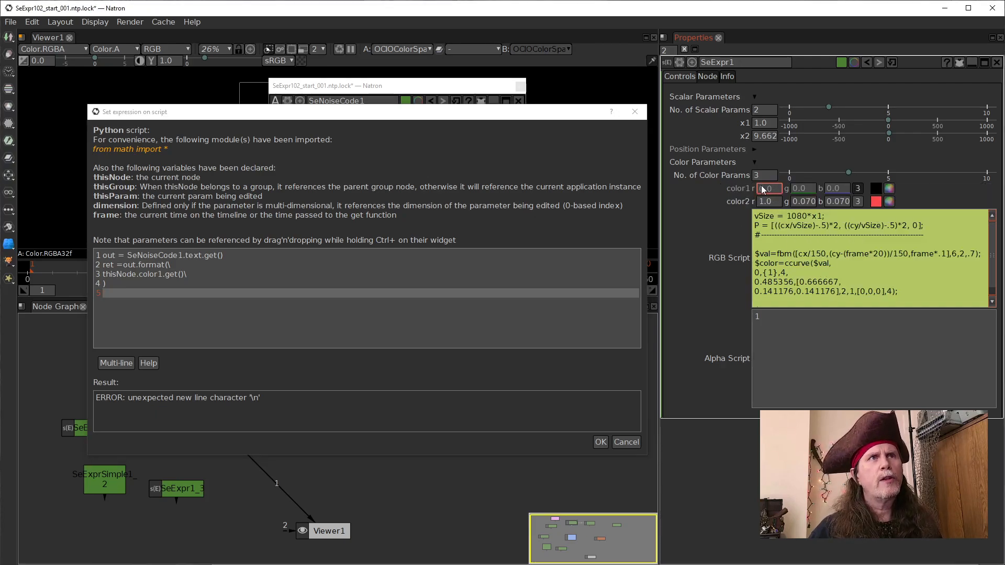
key("BackSpace")
key("Up")
key("Right")
key("Right")
key("Right")
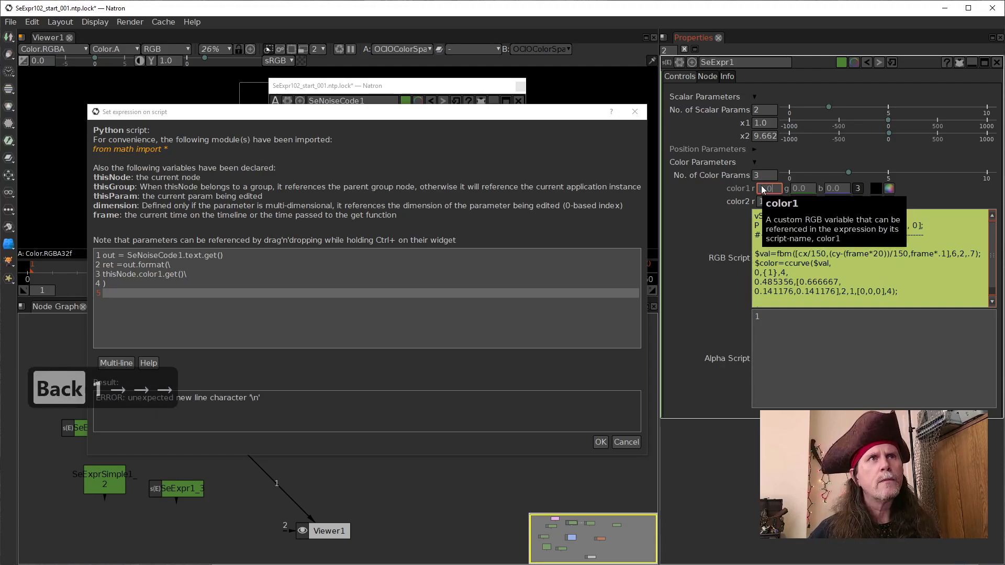
left_click(795, 189)
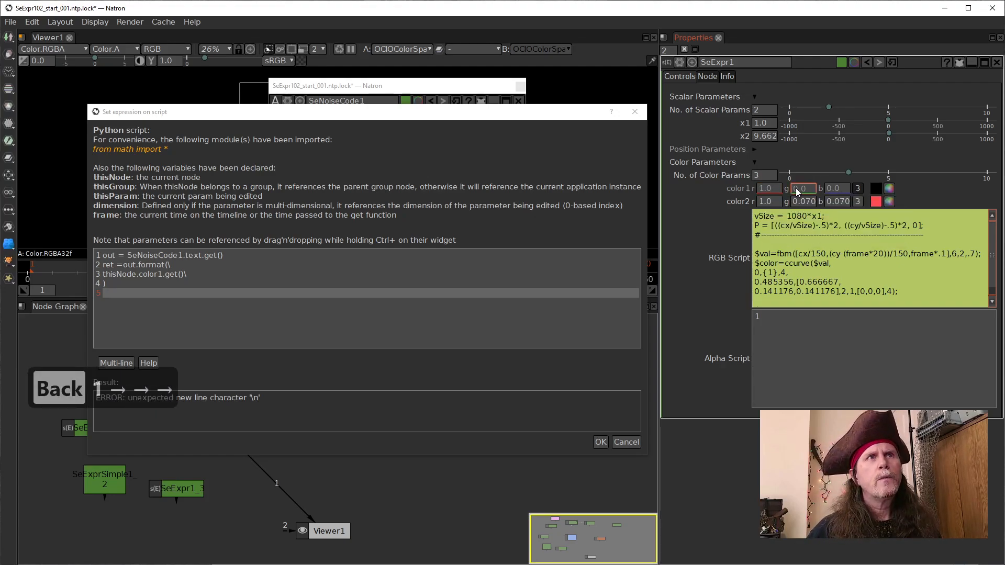
type("1")
left_click(840, 189)
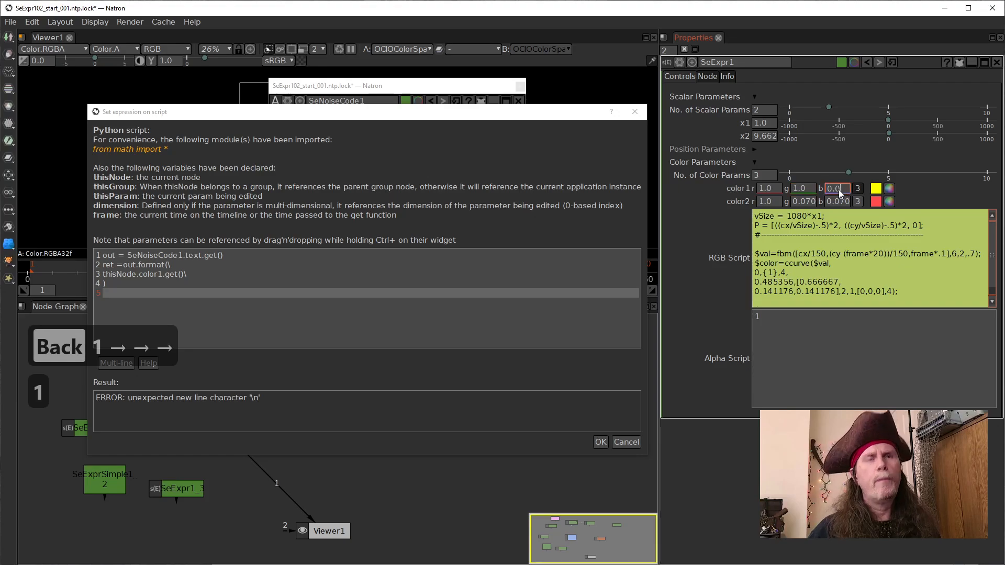
type("0")
key("BackSpace")
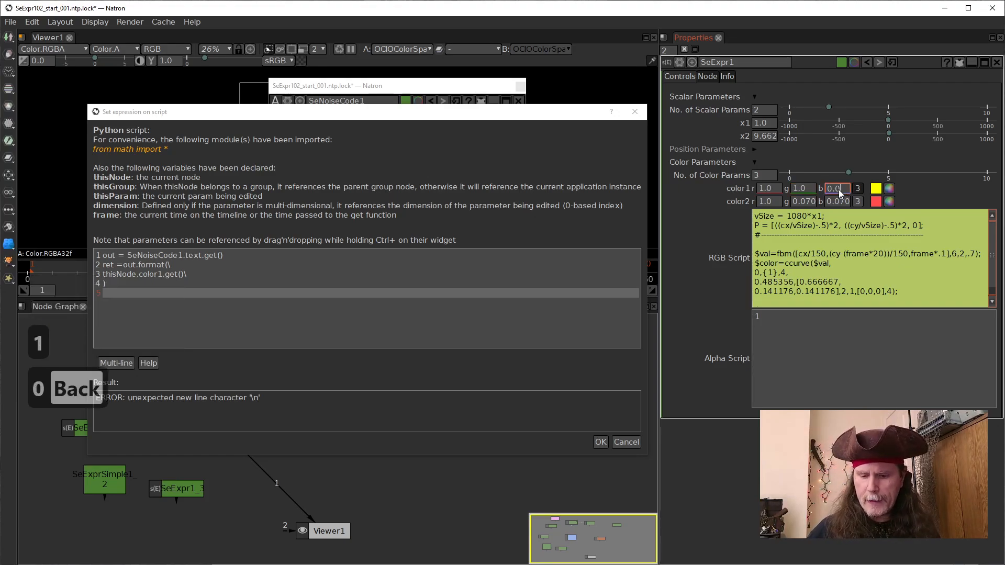
type("7")
left_click(705, 203)
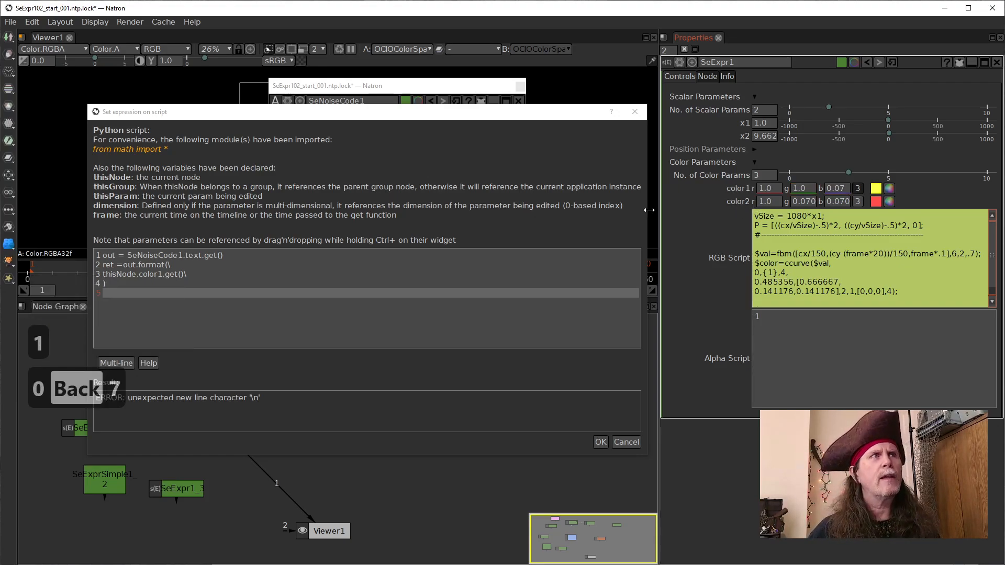
- Apply the expression to SeExpr1's RGB script, then reopen it for editing and turn on multi-line evaluation
left_click(600, 443)
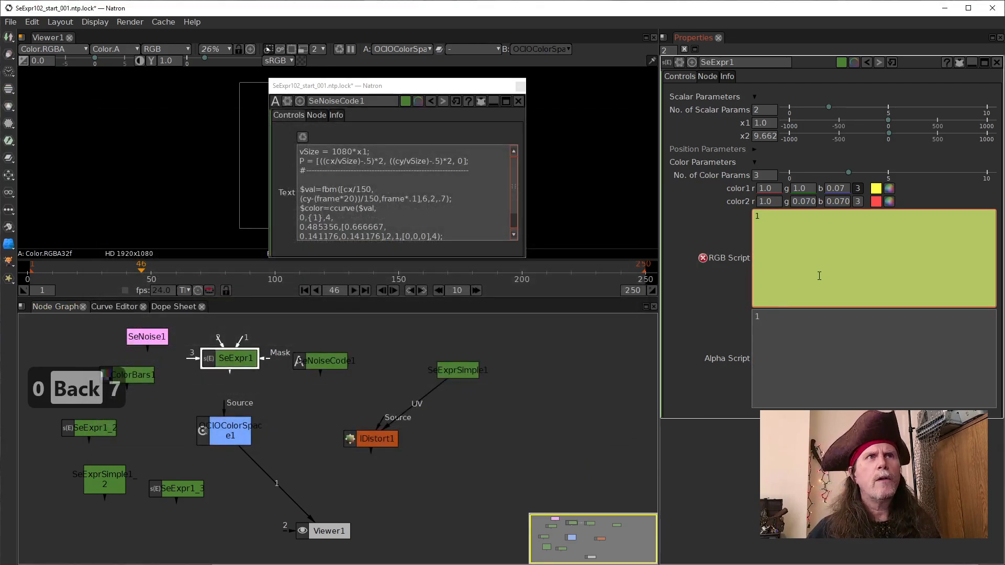
right_click(864, 264)
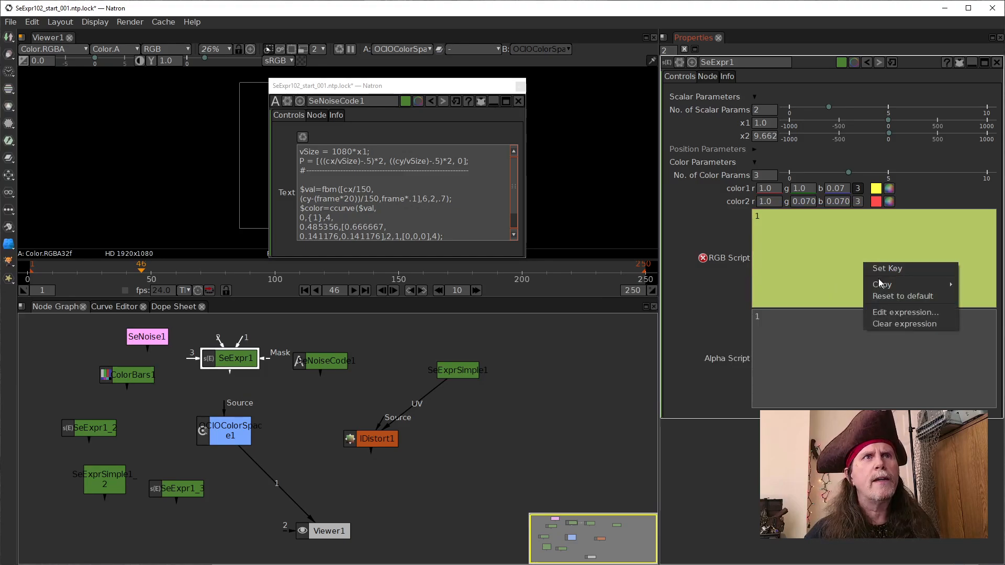
left_click(887, 312)
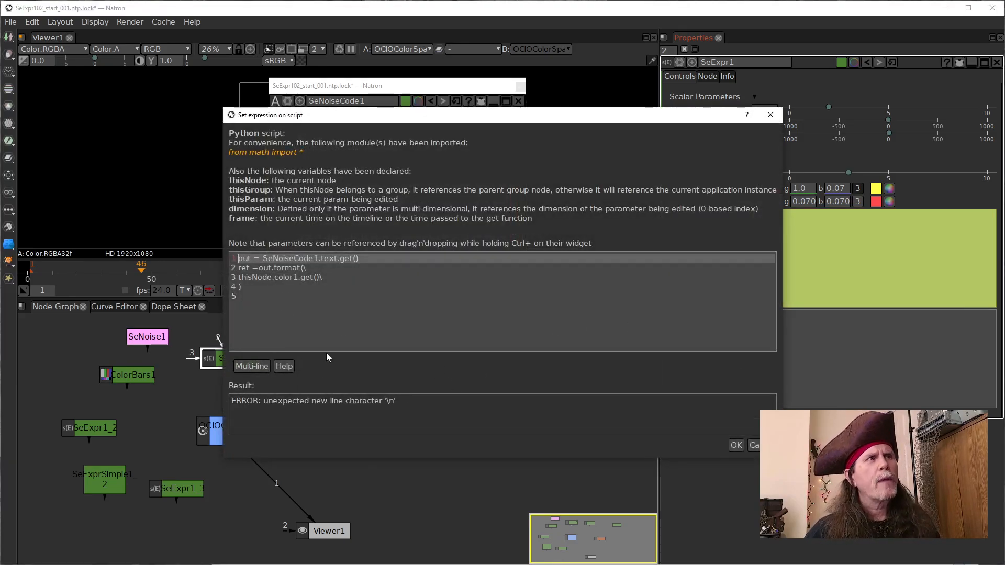
left_click(259, 366)
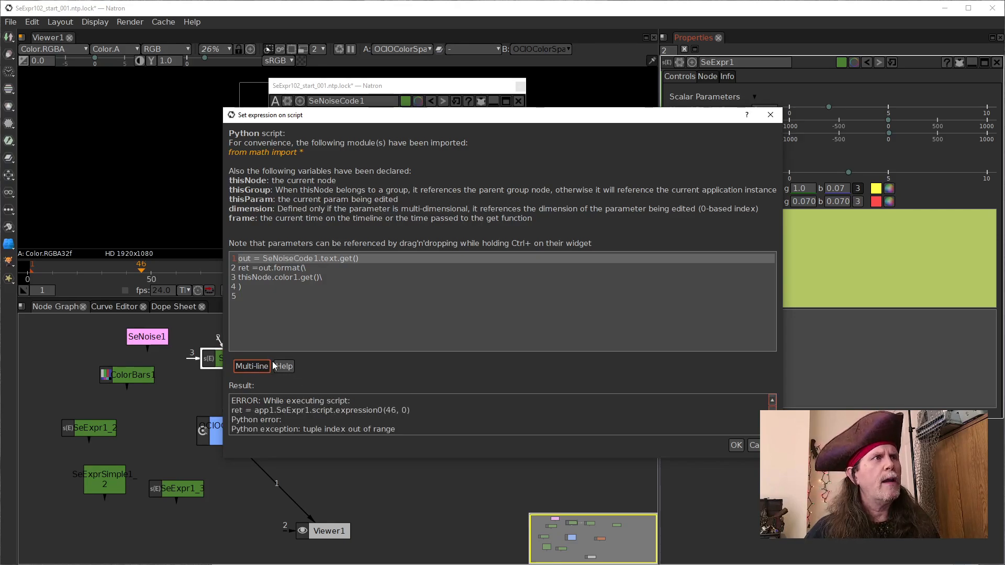
- Toggle multi-line evaluation of the expression off and on again and examine the error traceback in its result
left_click(250, 296)
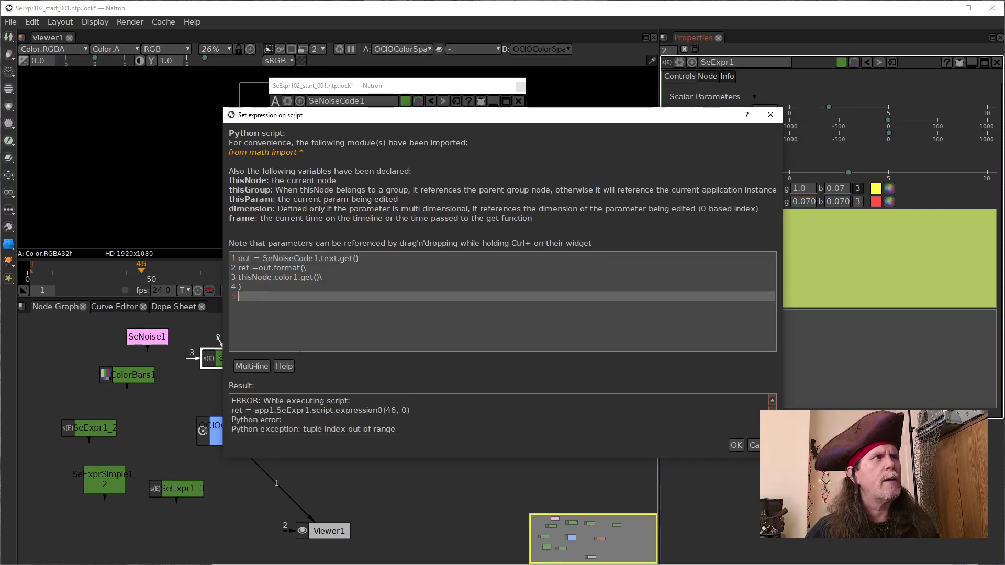
left_click(259, 366)
left_click(258, 366)
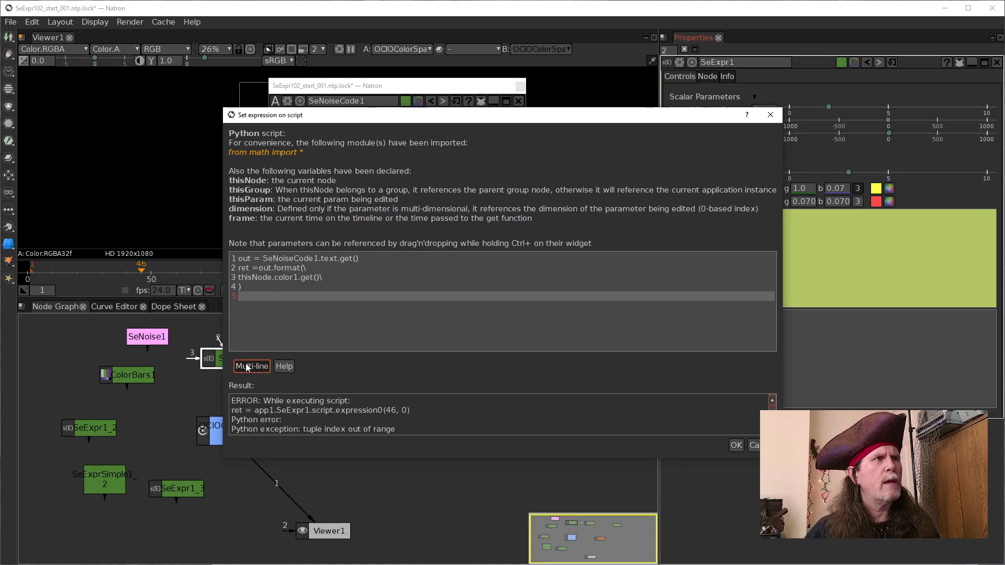
scroll(346, 400, "down", 1)
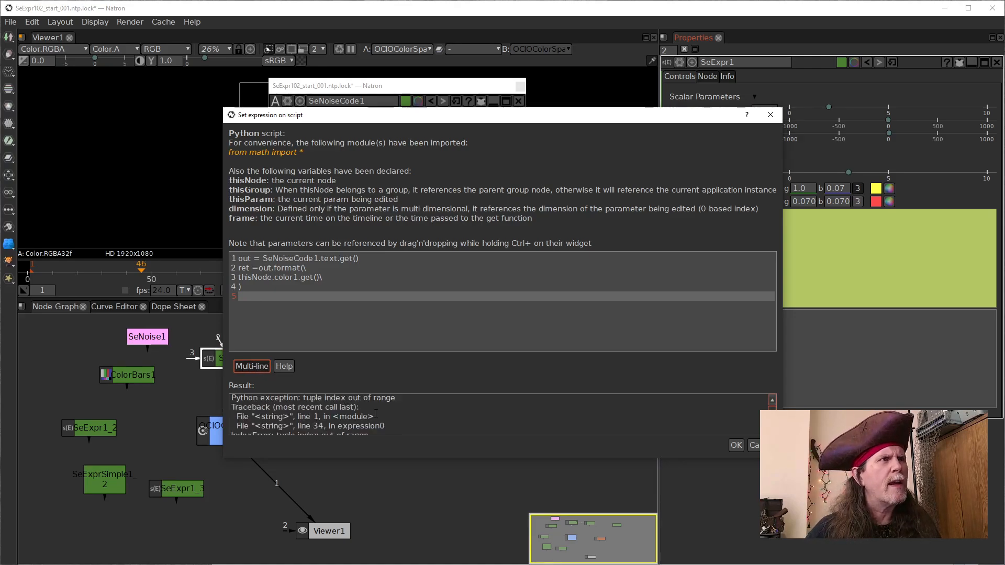
scroll(357, 416, "up", 1)
scroll(343, 409, "down", 1)
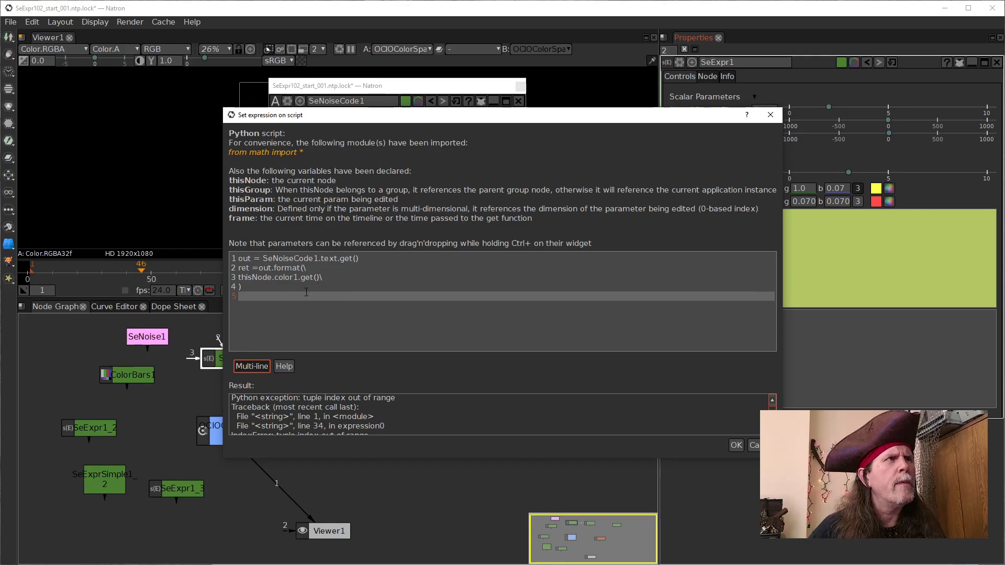
- Try joining the format() call into one line, ret =out.format(thisNode.color1.get()), and discard the edit
left_click(301, 277)
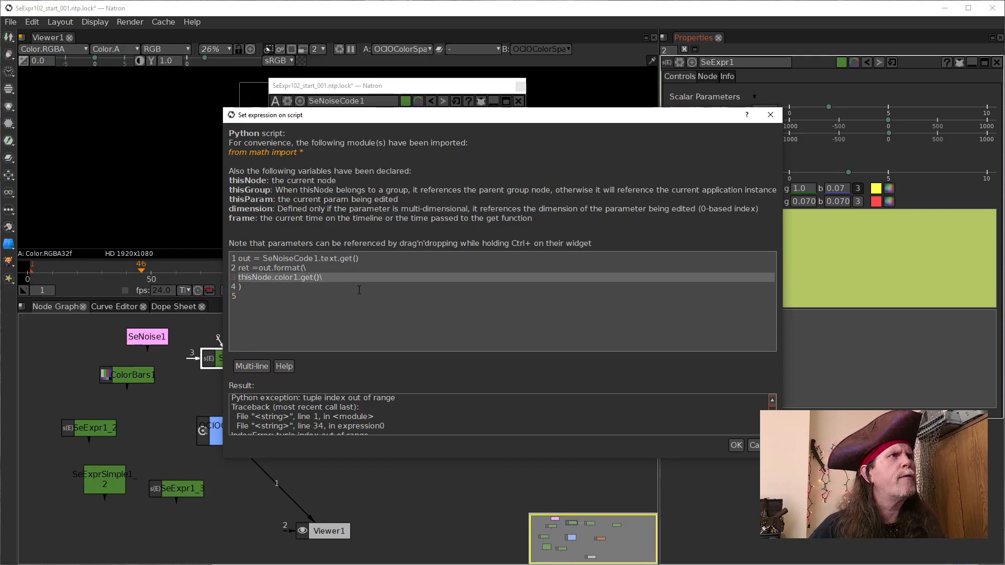
key("BackSpace")
key("BackSpace")
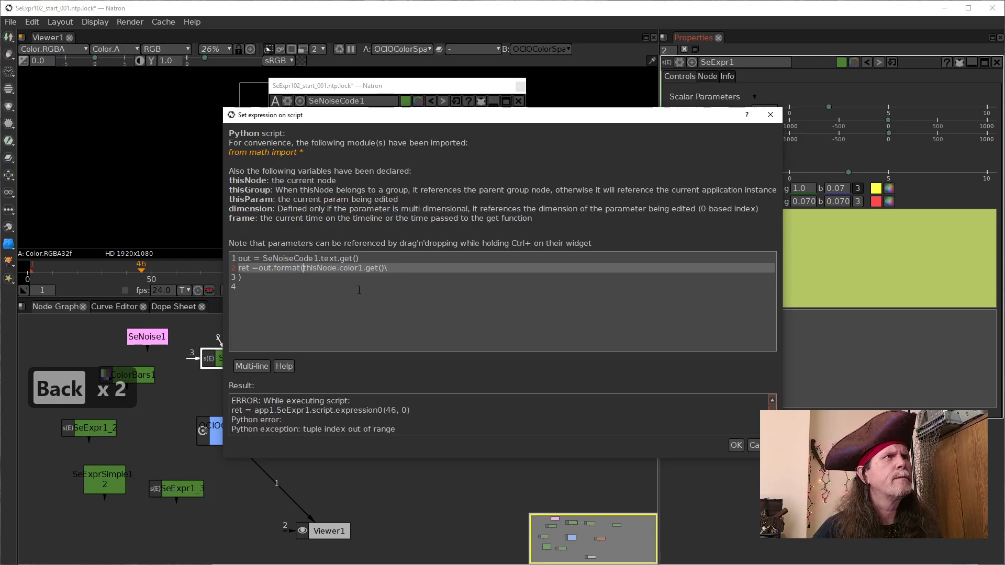
key("Right")
key("Right")
key("Right")
key("Right")
key("Right")
key("Right")
key("Right")
key("Down")
key("Left")
key("Left")
key("Left")
key("Right")
key("Right")
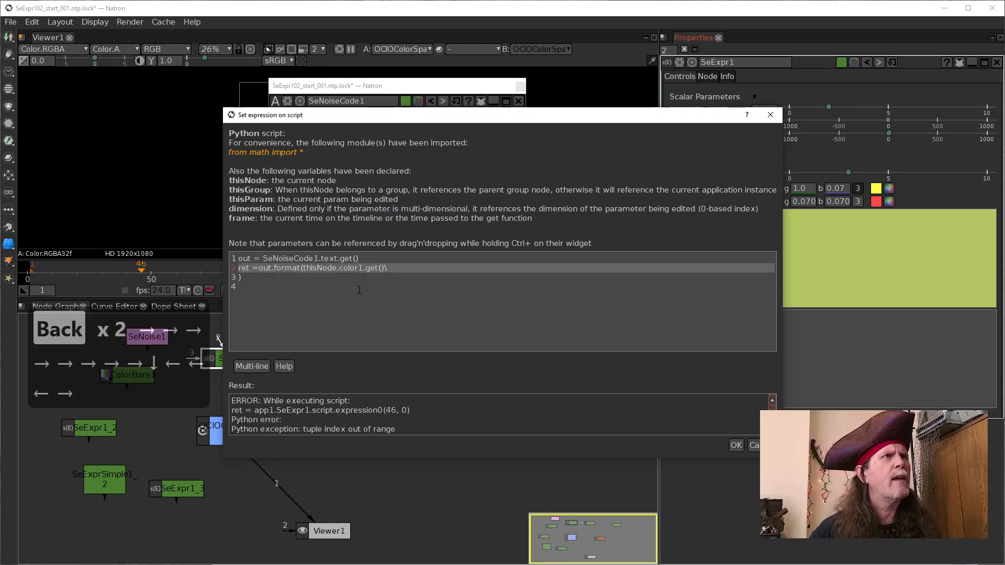
key("BackSpace")
key("BackSpace")
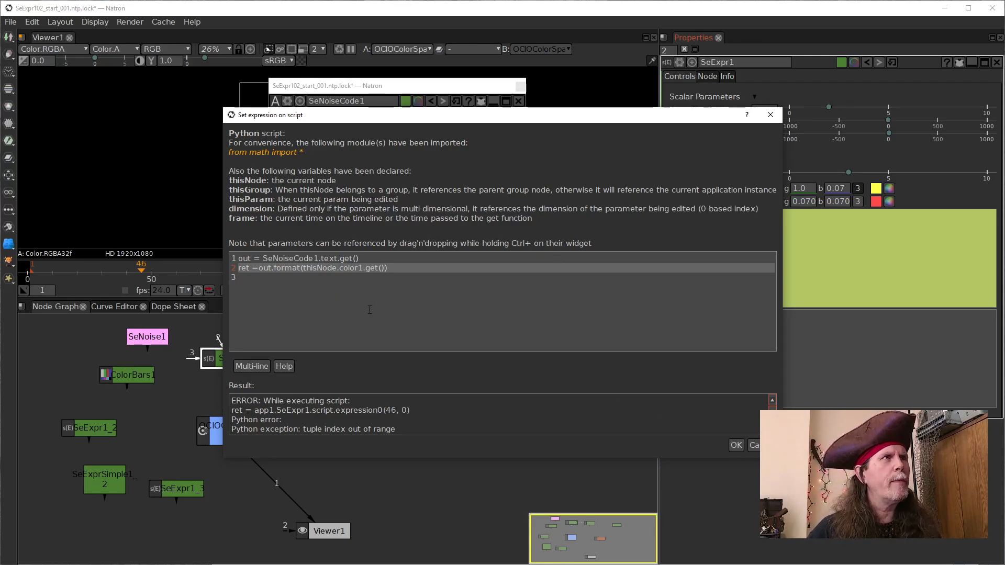
left_click(753, 445)
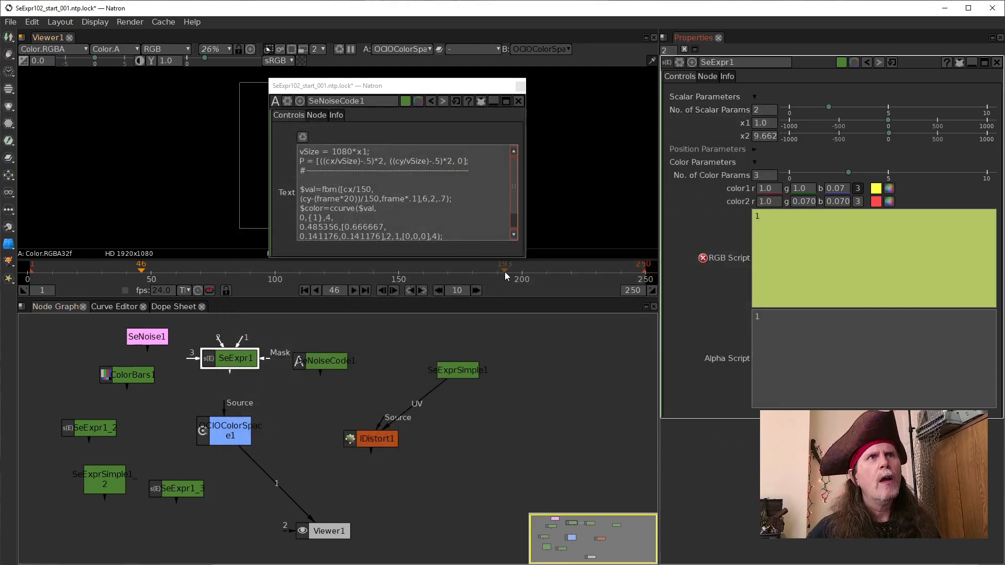
- Change the colour placeholder in SeNoiseCode1's ccurve text to {0}
left_click(437, 238)
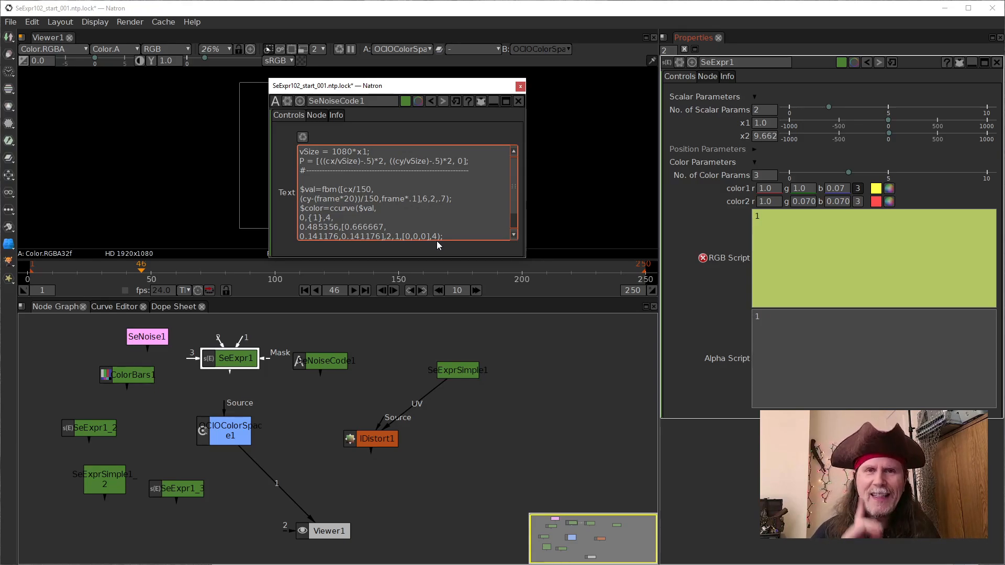
key("BackSpace")
type("0")
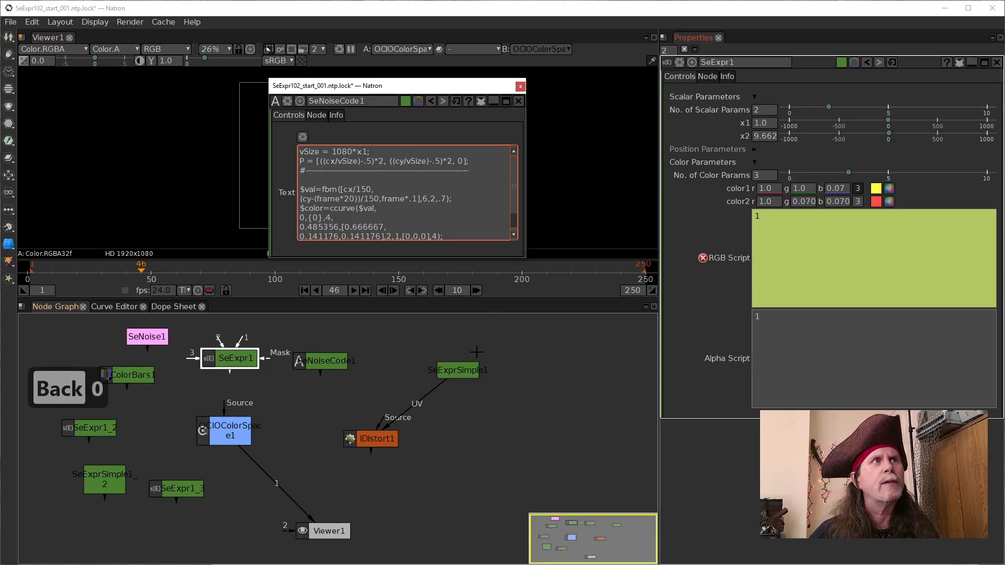
left_click(530, 379)
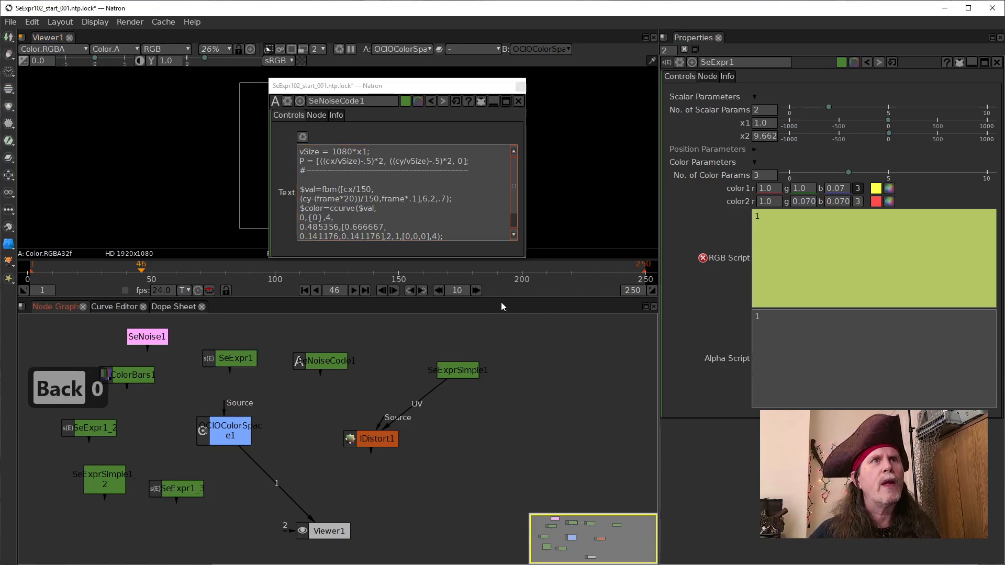
- Reopen the RGB script's expression with multi-line evaluation on and examine the ccurve colour entry in the result
right_click(790, 266)
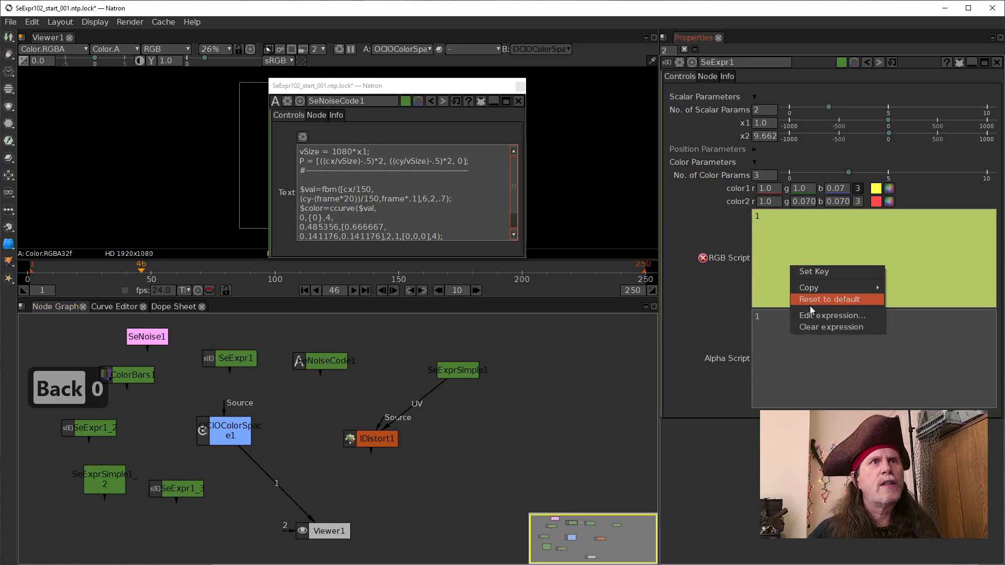
left_click(816, 316)
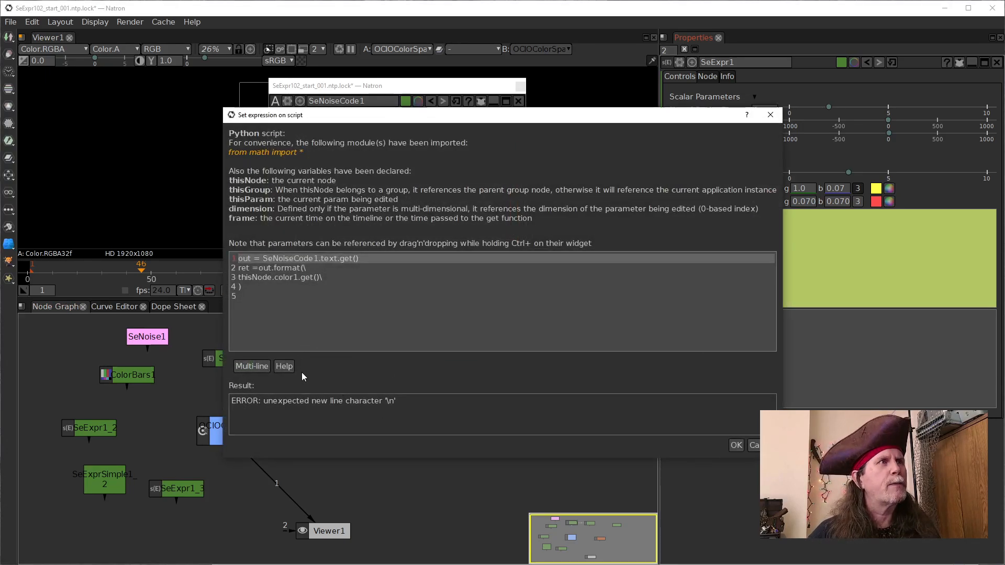
left_click(251, 365)
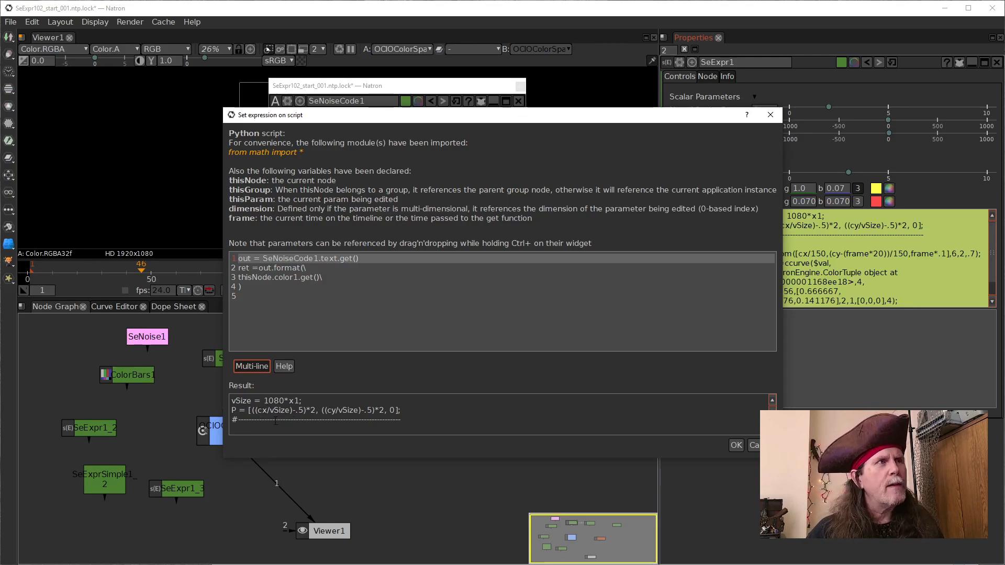
scroll(268, 416, "down", 2)
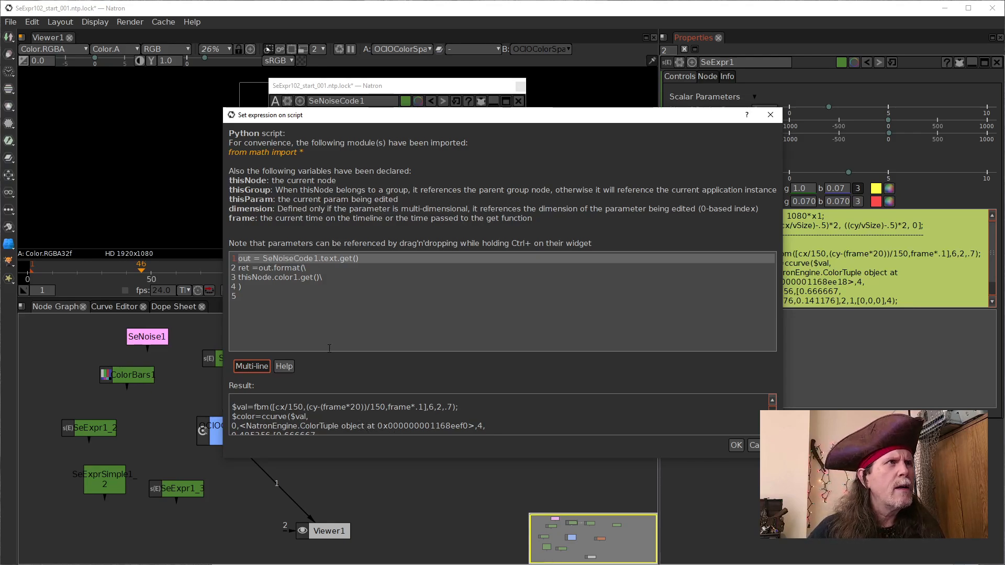
- Insert an opening square bracket before thisNode.color1.get() on line 3 of the expression
left_click(323, 278)
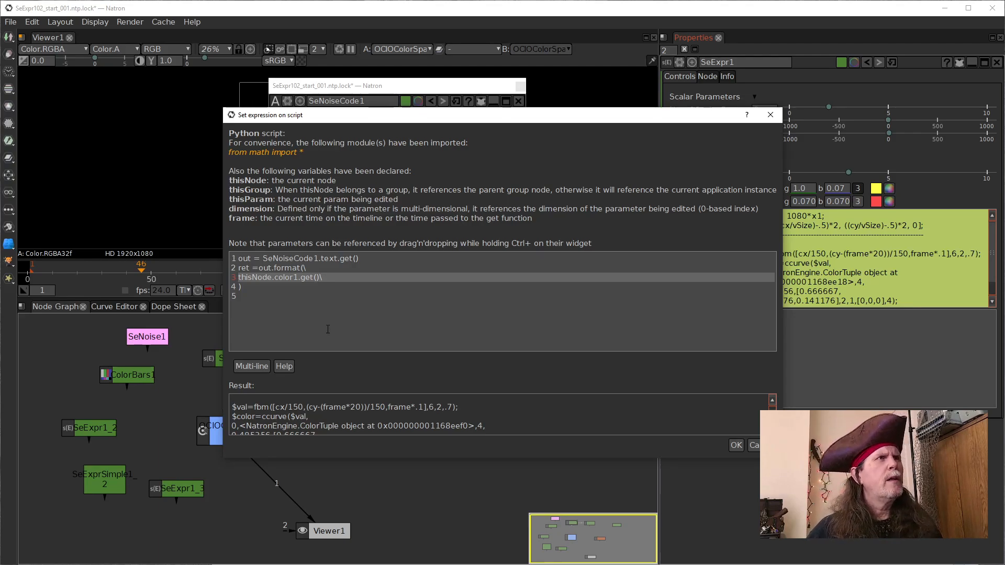
key("Left")
key("Left")
key("Left")
key("Left")
key("Left")
key("Left")
key("Left")
key("Left")
key("Left")
key("Left")
key("Left")
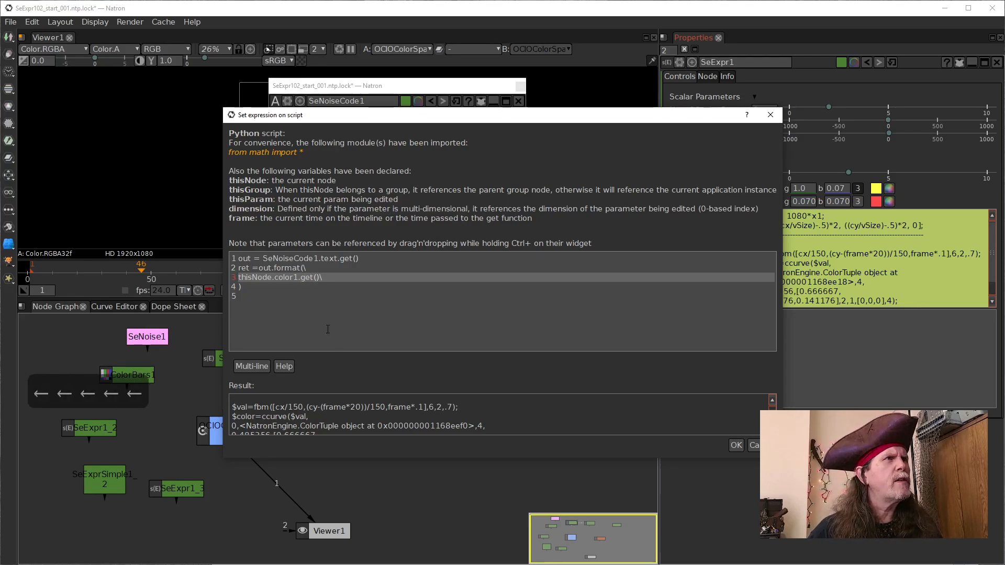
key("Left")
key("Left")
key("Left")
key("Left")
key("Left")
key("Left")
key("Left")
key("Left")
key("Left")
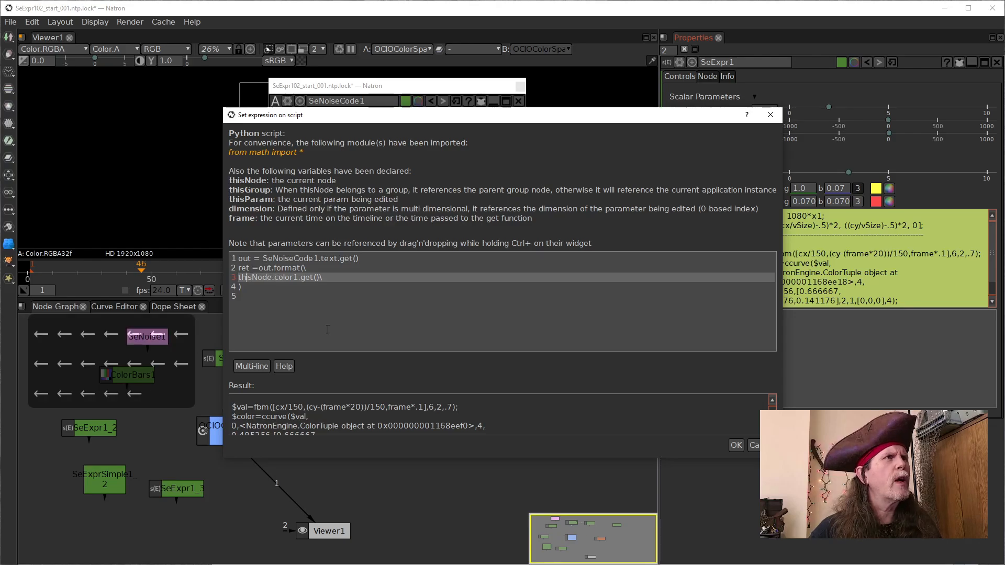
key("Left")
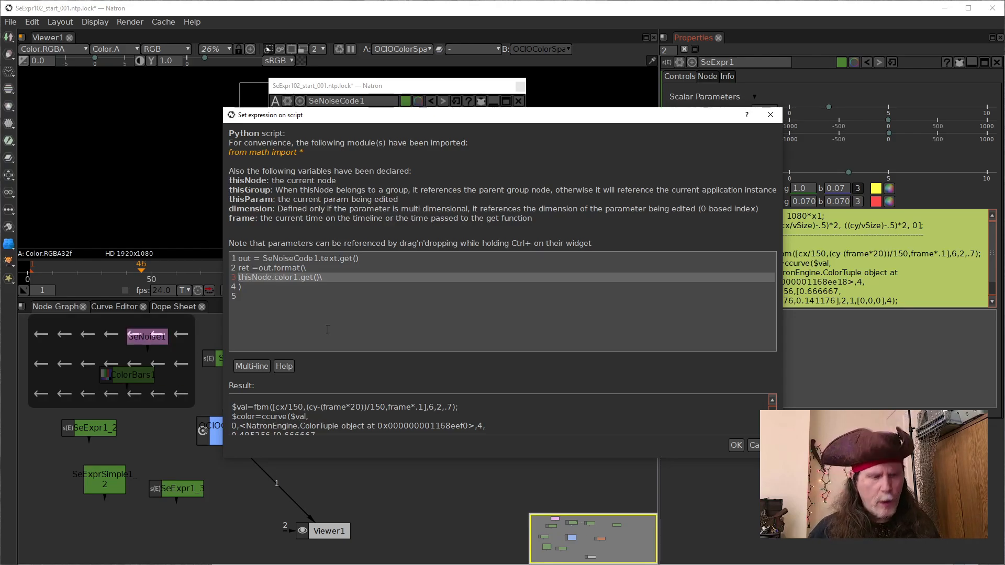
type("[")
- Copy thisNode.color1.get() from line 3, leaving out the opening bracket and the backslash
key("Right")
key("Right")
key("Right")
key("Right")
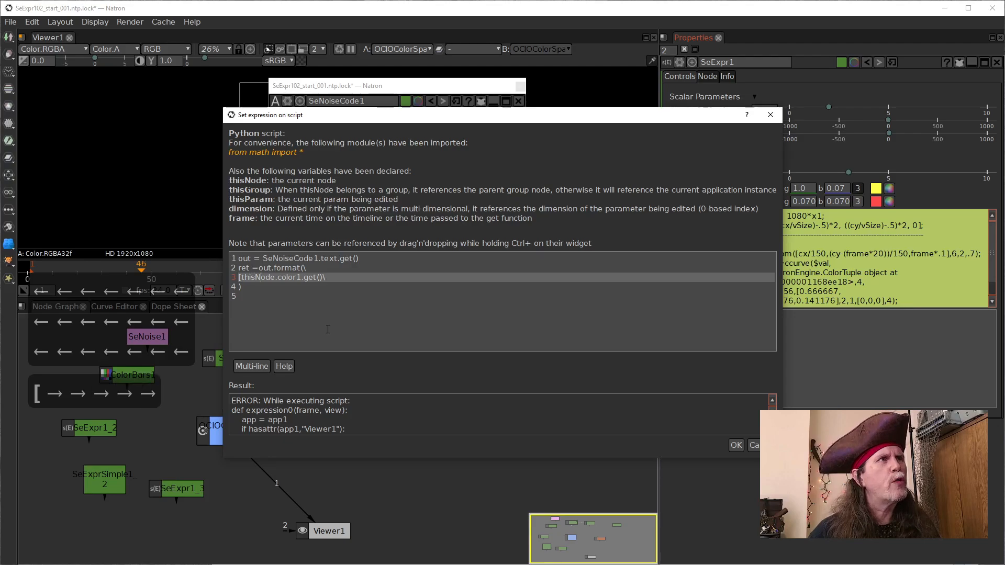
key("Right")
key("Right")
key("Right")
key("Right")
key("Right")
key("Right")
key("Right")
key("Right")
key("Right")
key("Right")
key("Right")
key("Right")
key("Right")
key("Right")
key("Right")
key("Right")
key("Right")
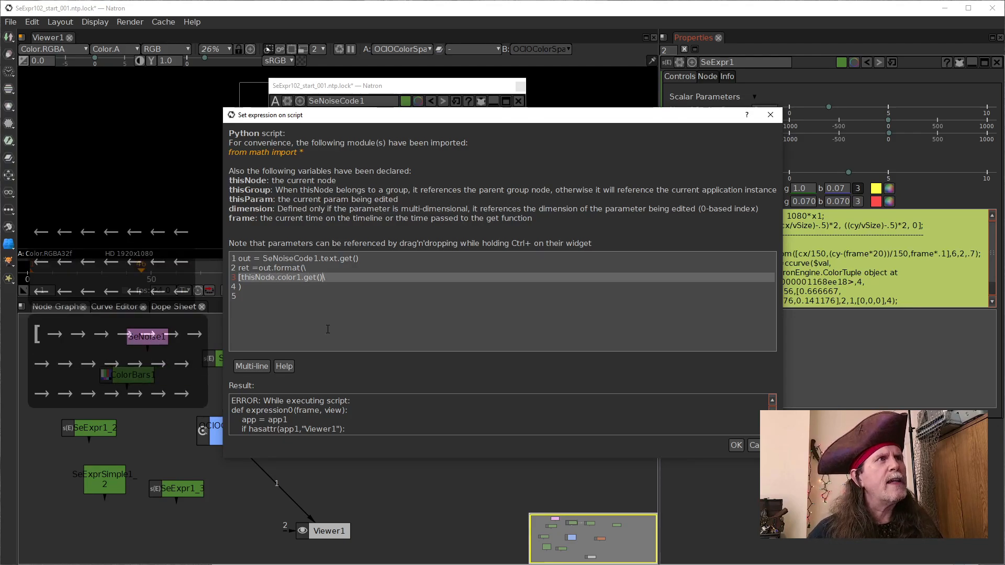
key("shift+Left")
key("shift+Left")
key("shift+Left")
key("shift+Left")
key("shift+Left")
key("shift+Left")
key("shift+Left")
key("shift+Left")
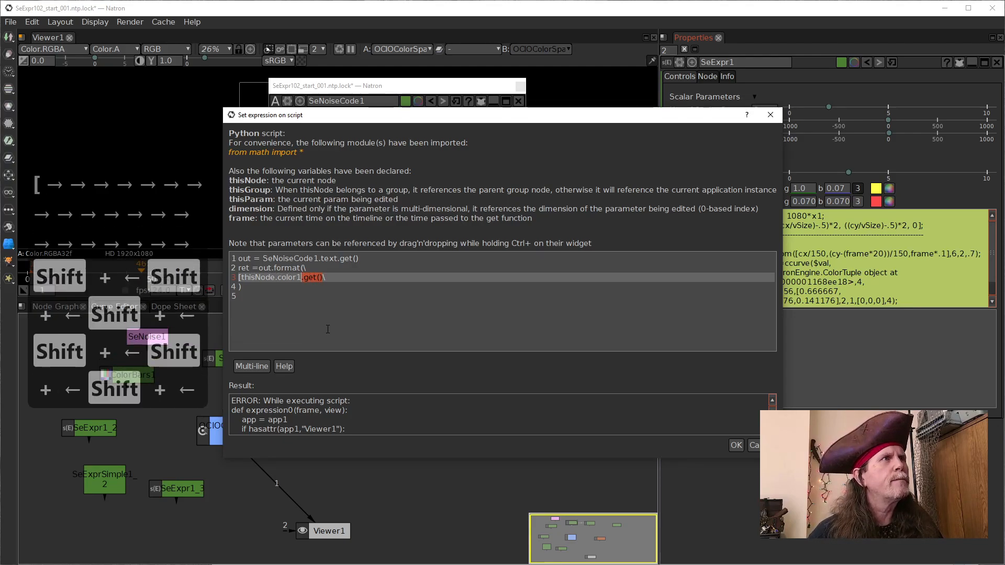
key("shift+Left")
key("shift+Left")
key("shift+Left")
key("shift+Left")
key("shift+Left")
key("shift+Left")
key("shift+Left")
key("shift+Left")
key("shift+Left")
key("shift+Left")
key("shift+Left")
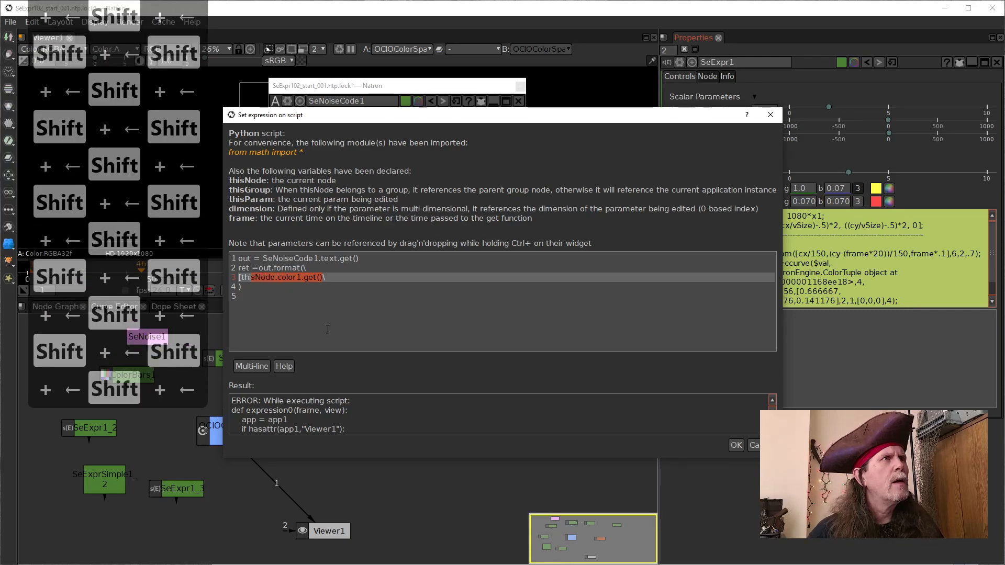
key("shift+Left")
key("shift+Left")
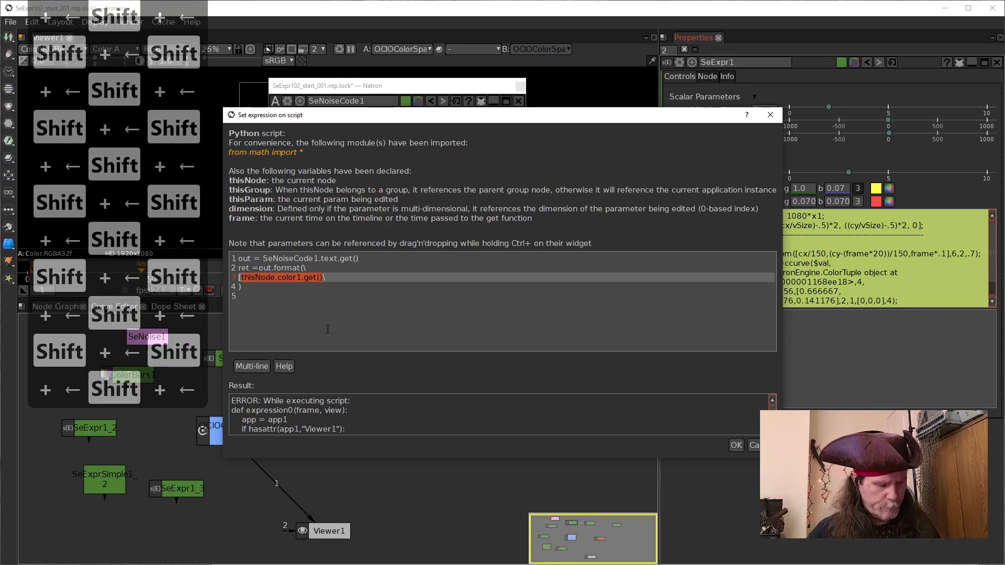
key("ctrl+c")
- Add a comma after thisNode.color1.get() on line 3, before the backslash
key("Right")
key("Right")
key("Right")
key("Right")
key("Right")
key("Right")
key("Right")
key("Right")
key("Right")
key("Right")
key("Right")
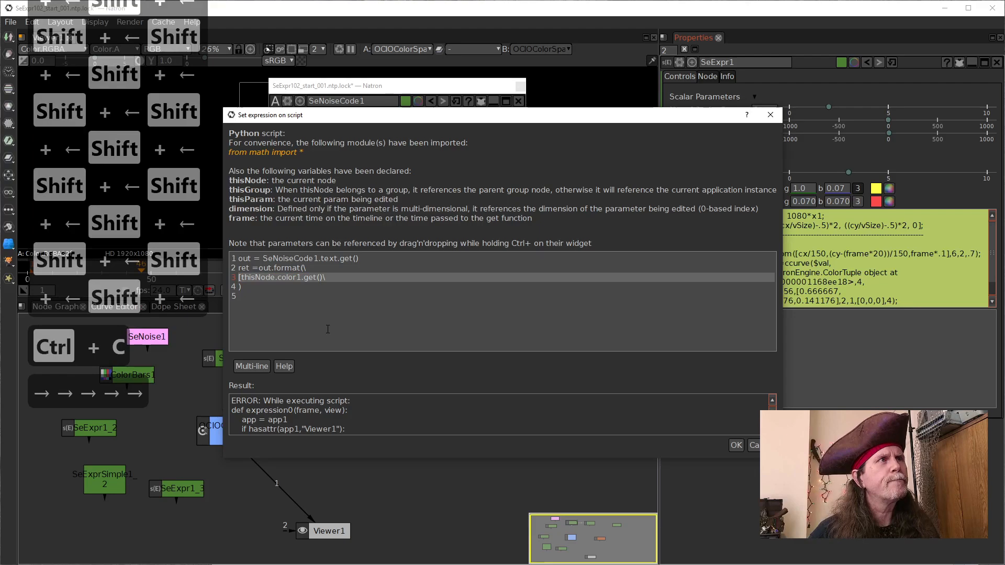
key("Right")
key("Right")
key("Right")
key("Right")
key("Right")
key("Right")
key("Right")
key("Right")
key("Right")
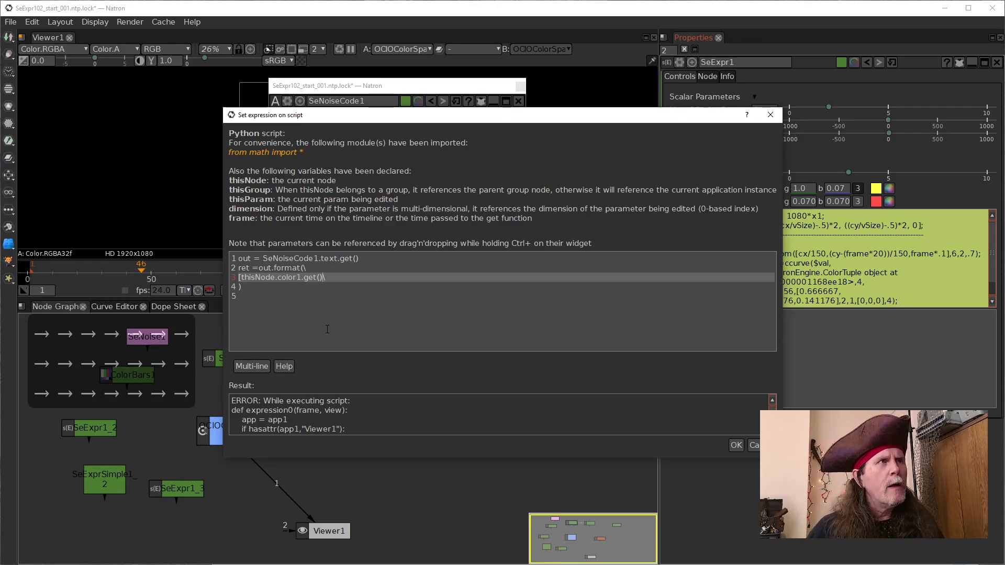
type(",")
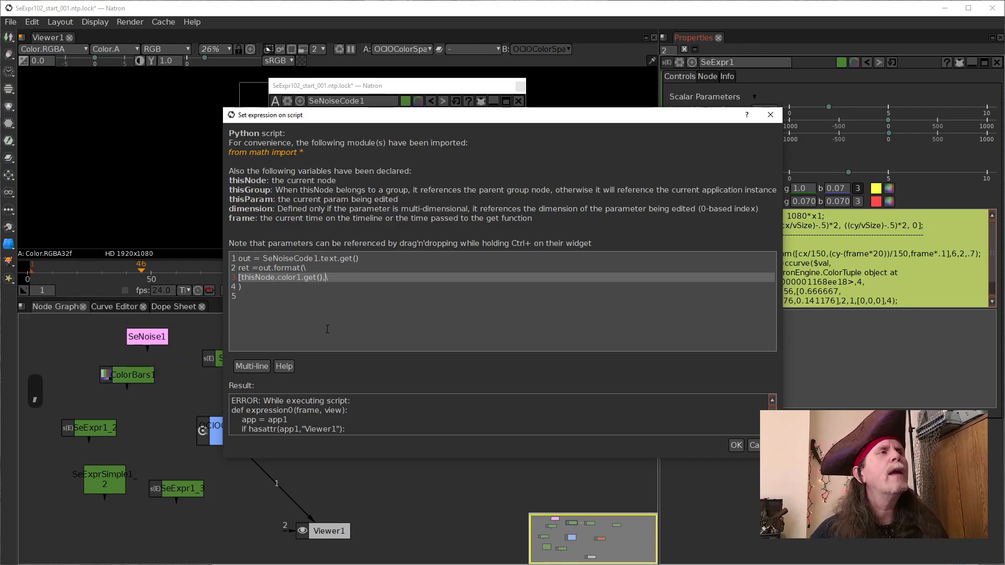
type("\\")
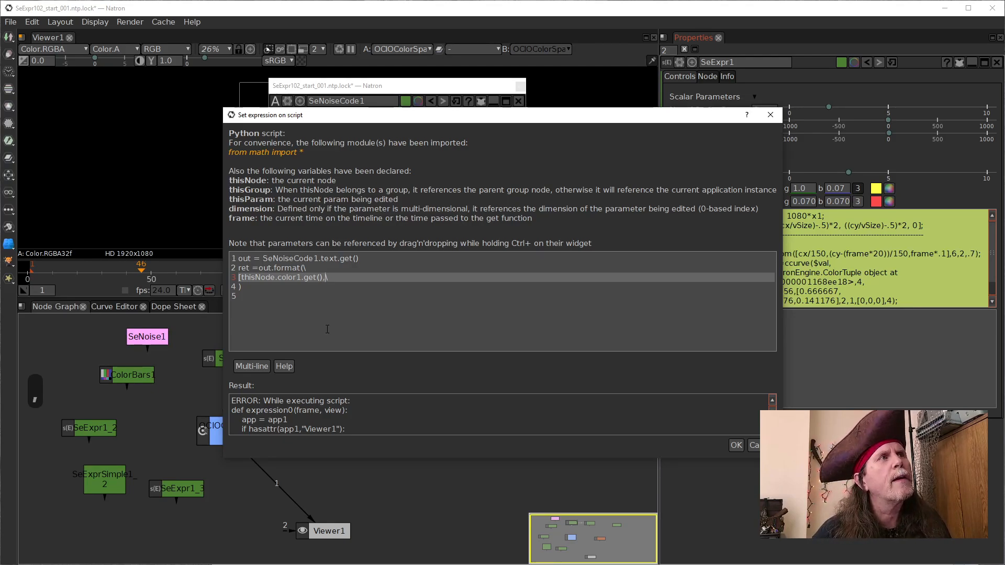
- Remove the opening square bracket before thisNode.color1.get() on line 3 and accept the RGB script's expression
key("Left")
key("Left")
key("Left")
key("Left")
key("Left")
key("Left")
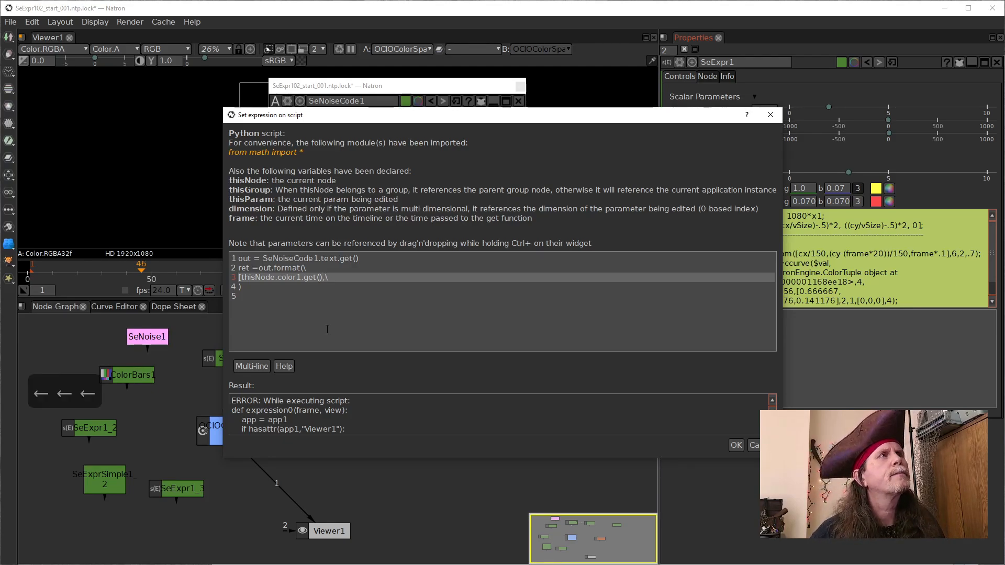
key("Left")
key("Left")
key("Left")
key("Left")
key("Left")
key("Left")
key("Left")
key("Left")
key("Left")
key("Left")
key("Left")
key("Left")
key("Left")
key("Left")
key("Left")
key("Left")
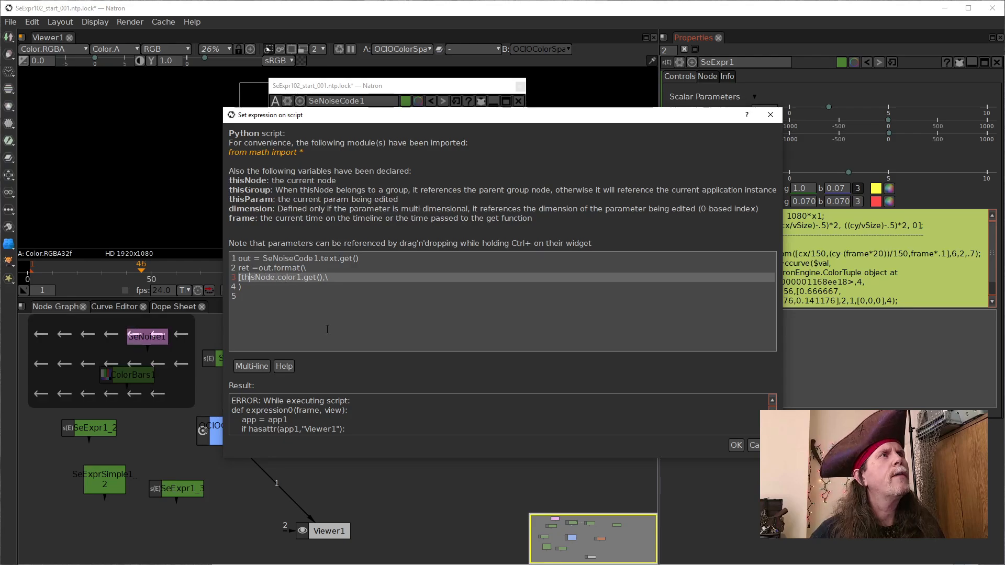
key("BackSpace")
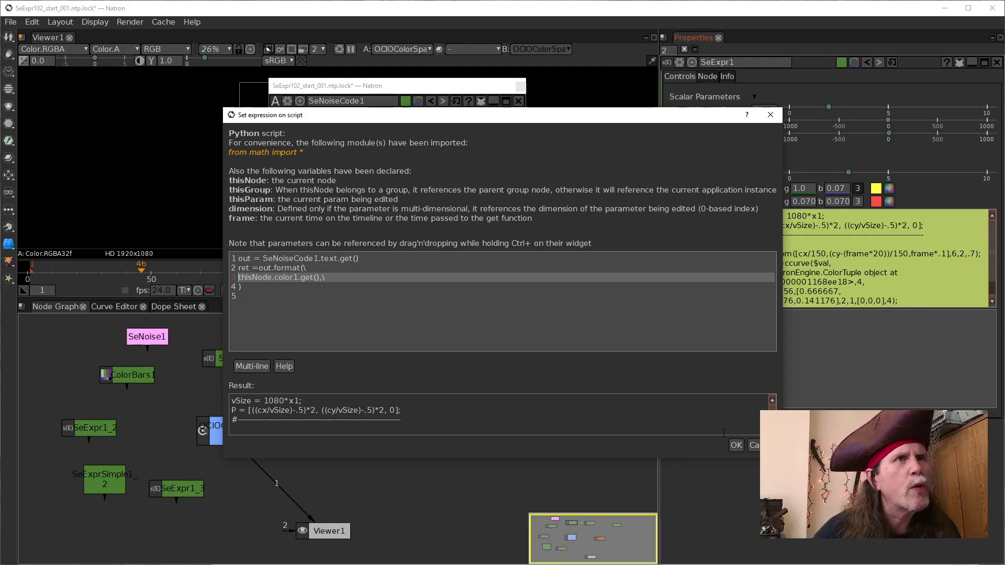
left_click(736, 445)
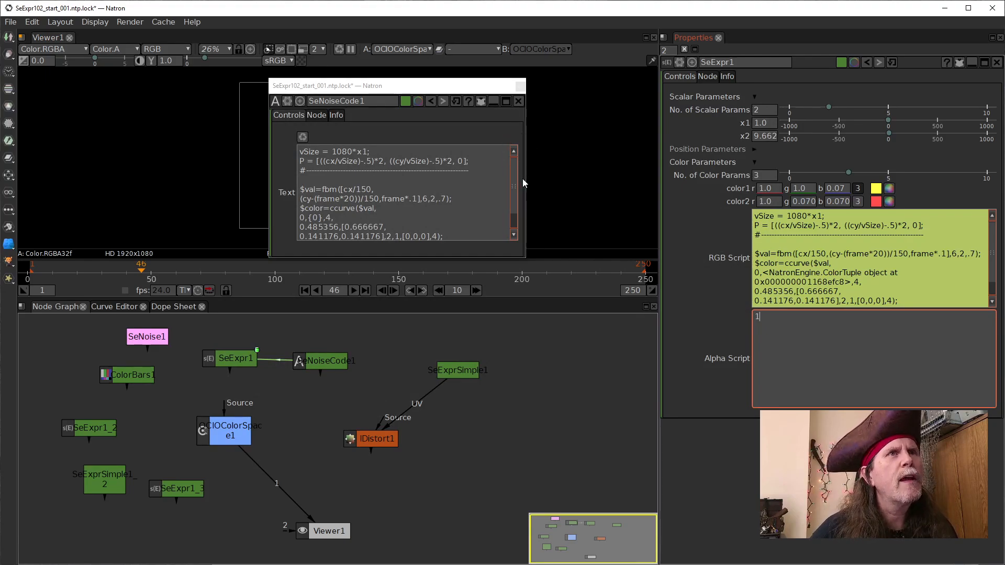
left_click(715, 322)
left_click(819, 275)
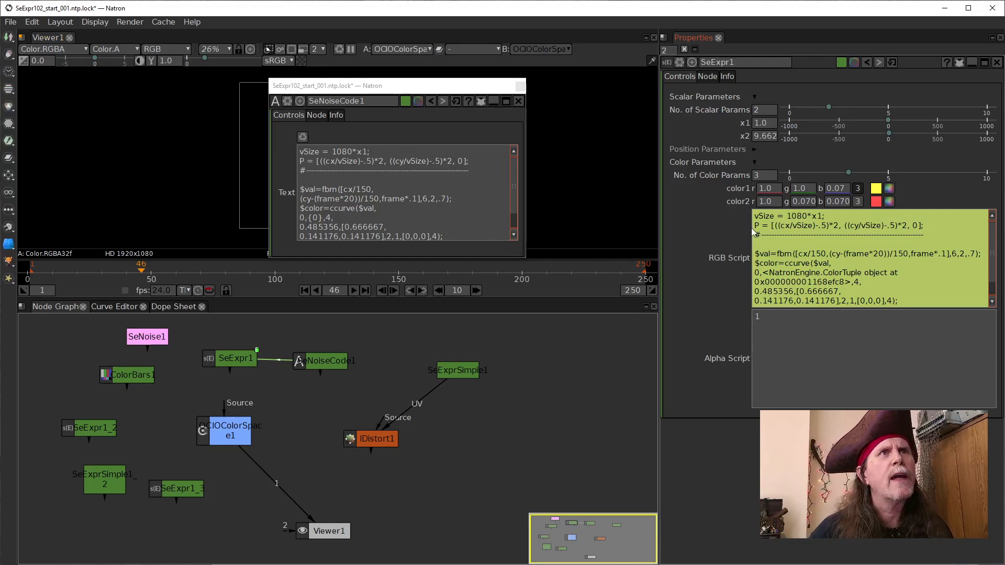
right_click(806, 251)
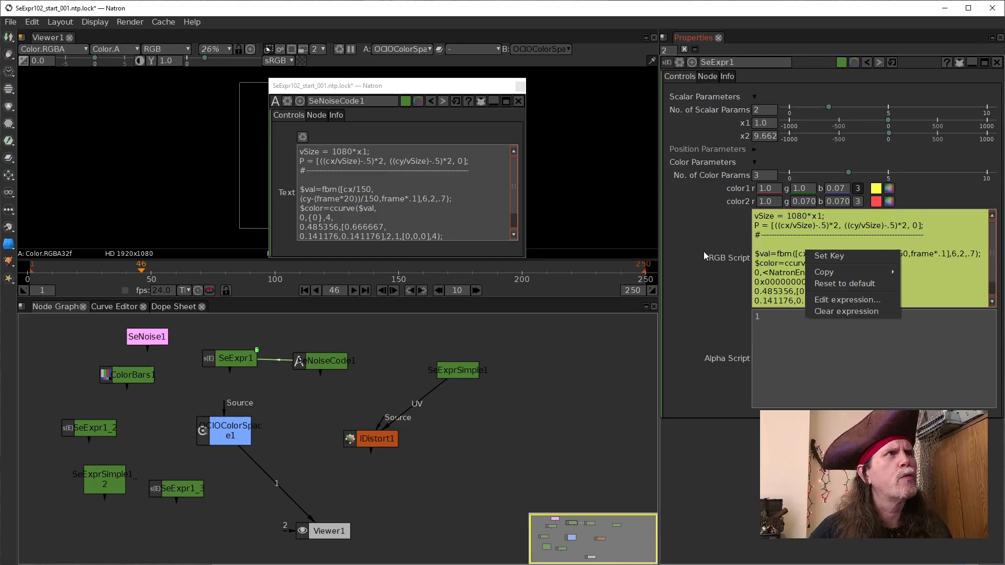
left_click(309, 217)
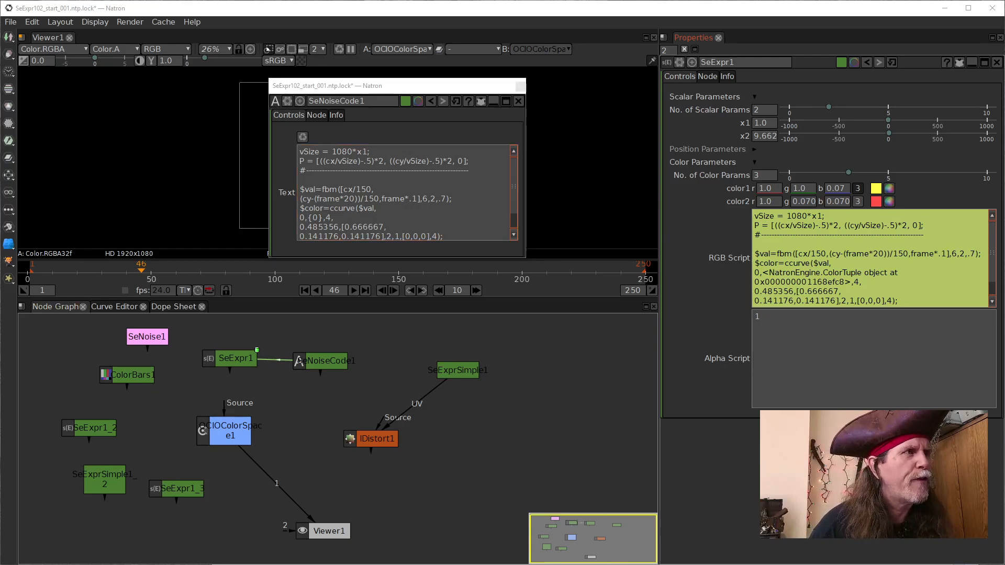
mouse_move(192, 564)
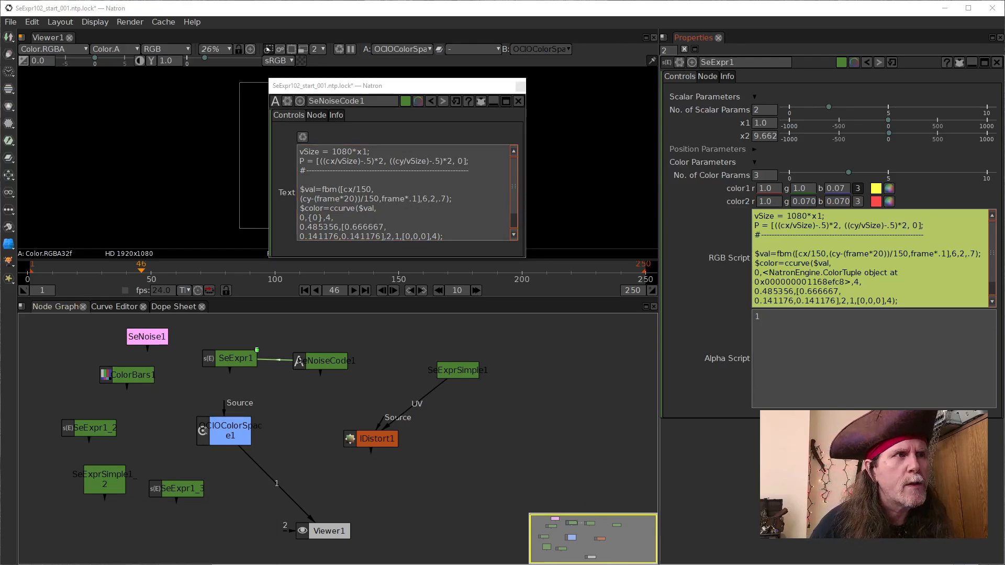
right_click(500, 564)
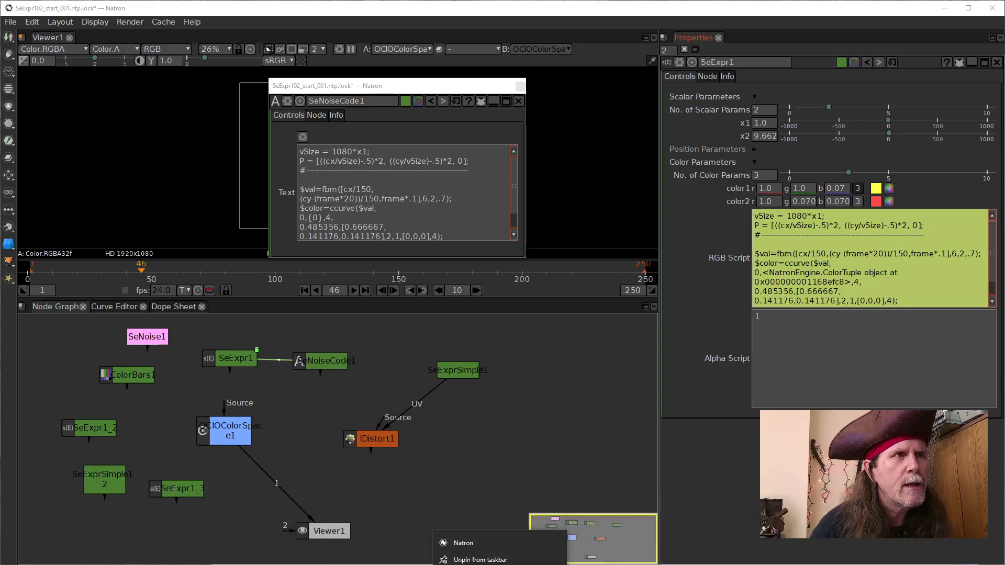
left_click(500, 564)
mouse_move(368, 560)
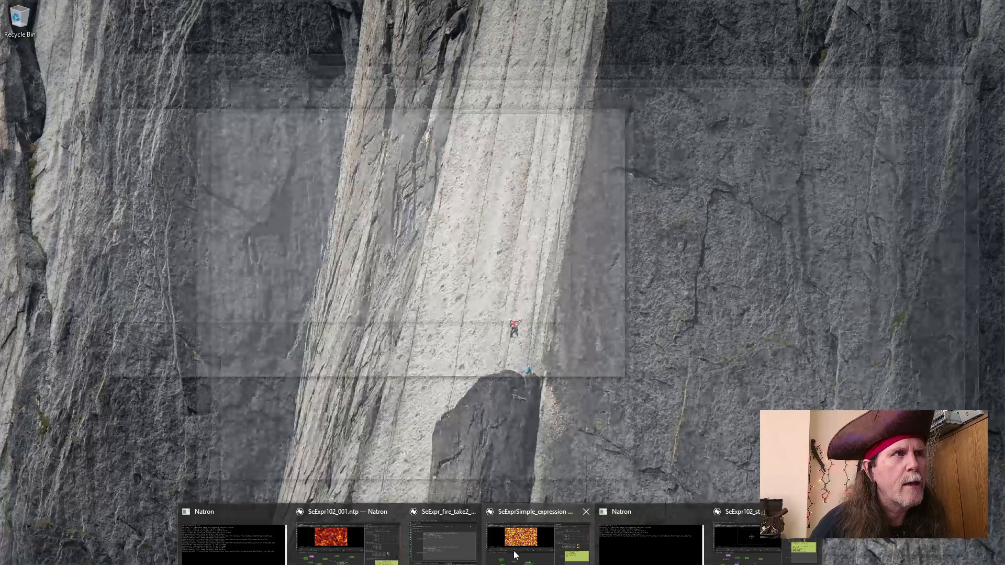
left_click(743, 544)
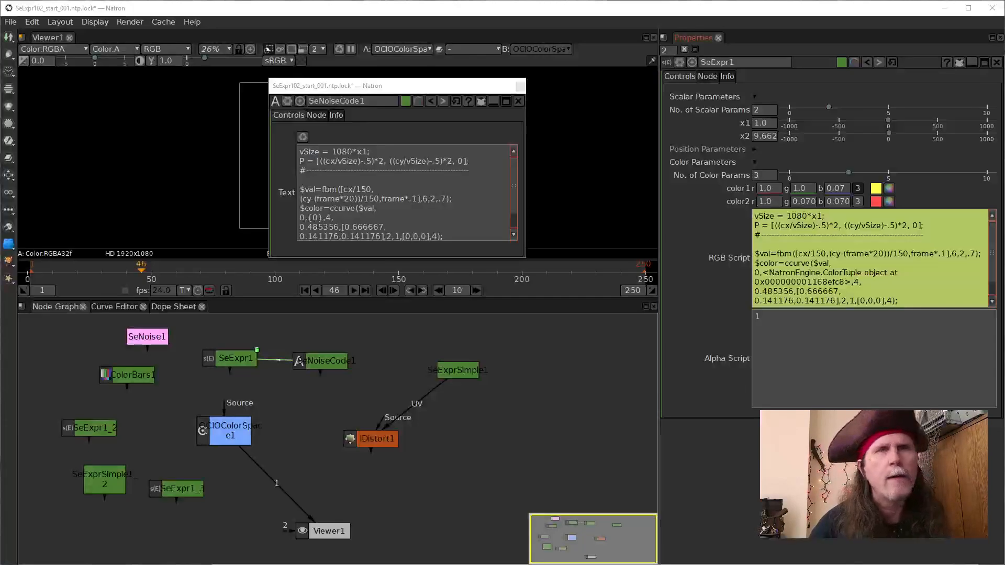
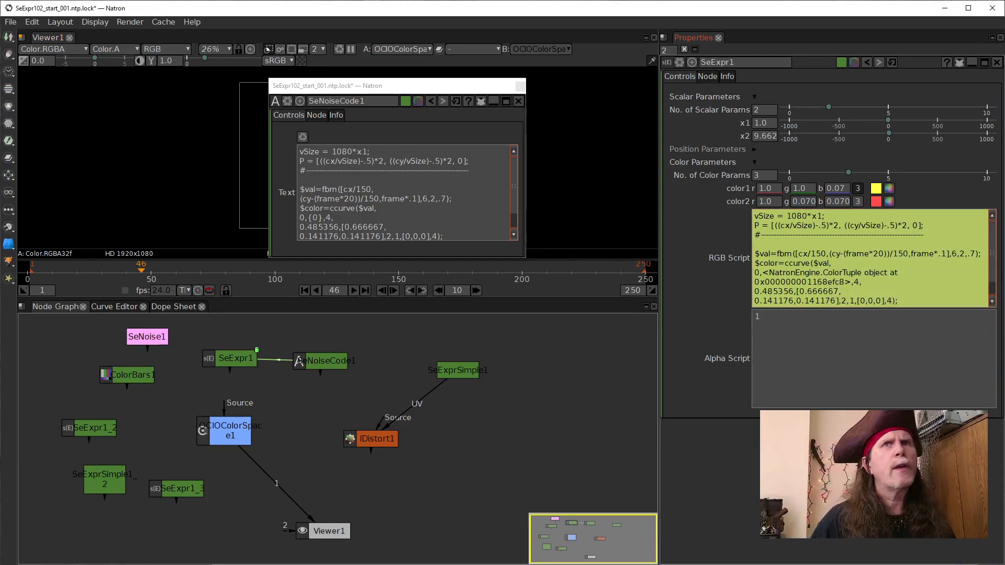
- Enclose the {0} placeholder in SeNoiseCode1's ccurve text in square brackets
left_click(367, 212)
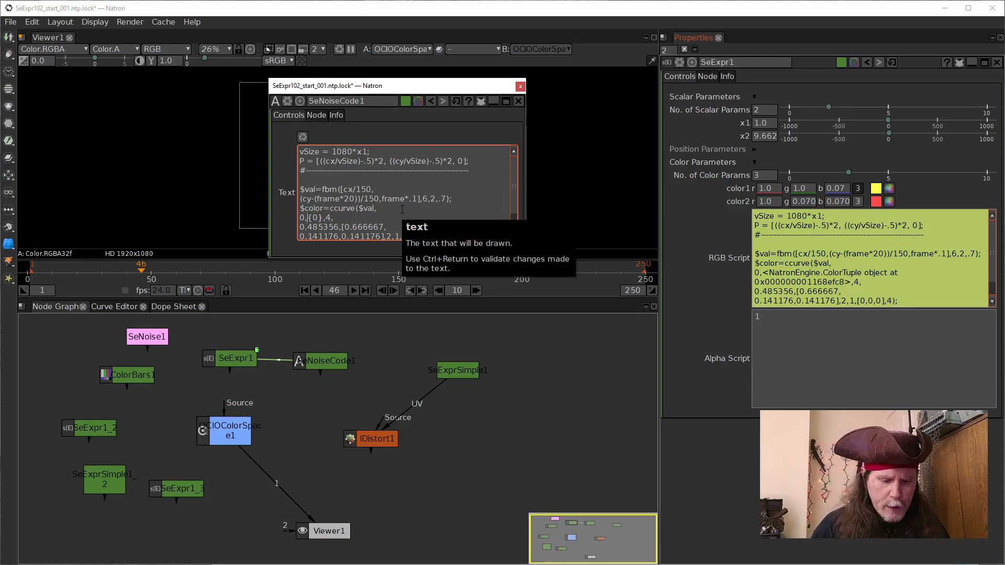
type("[")
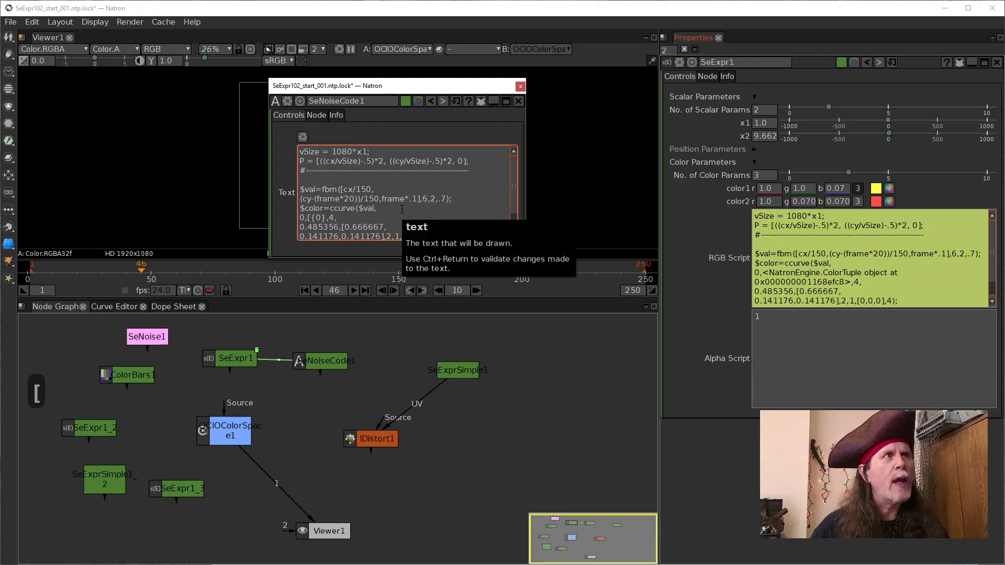
key("Right")
key("Right")
key("Right")
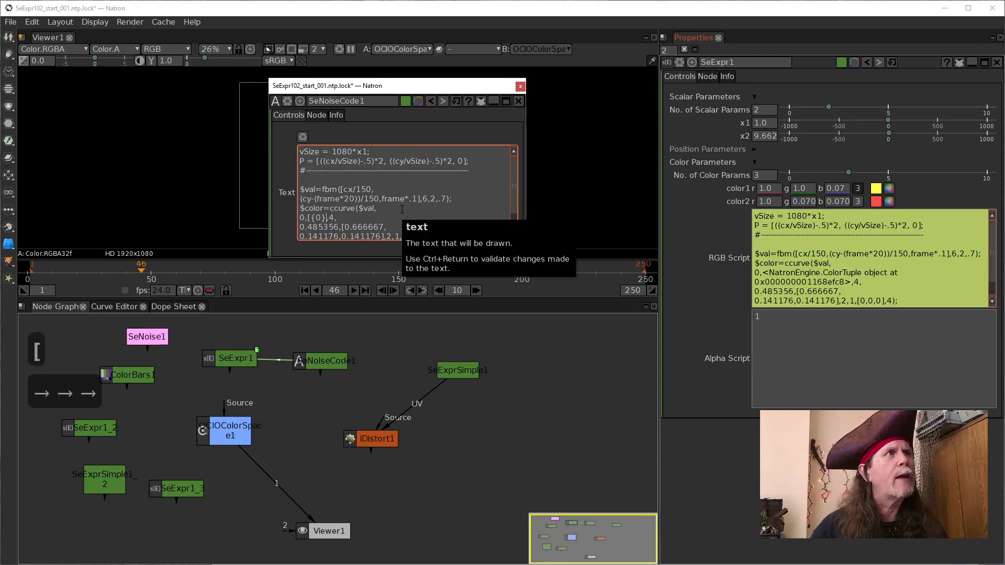
type("]")
- Add a comma and a {1} placeholder after {0} inside the square brackets of SeNoiseCode1's ccurve text
key("Left")
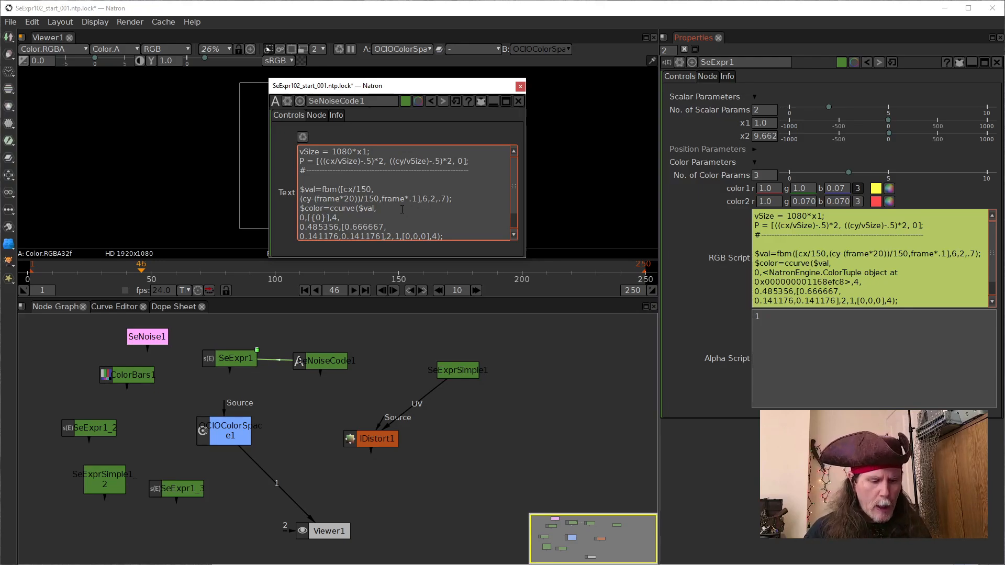
type("{")
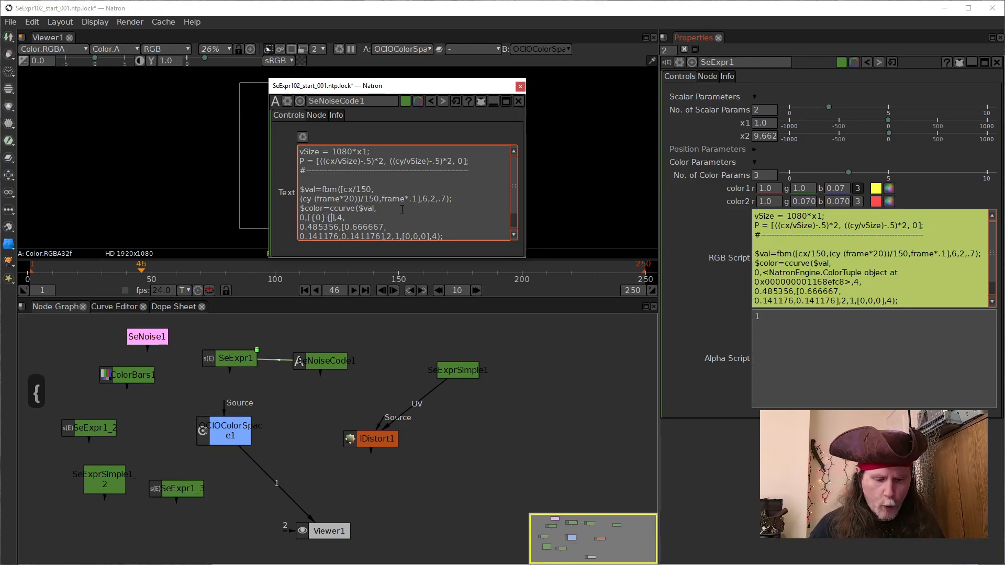
type("1")
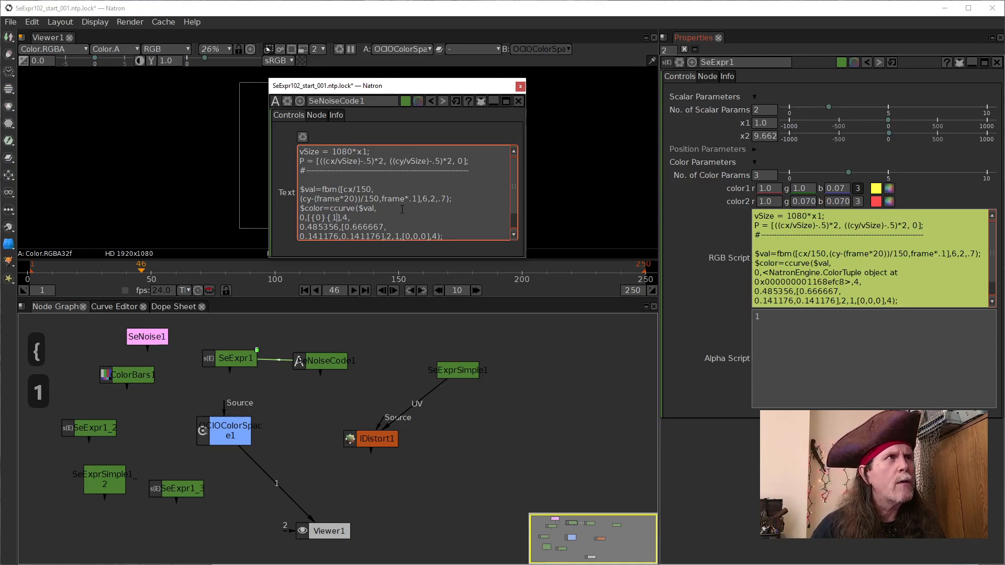
key("Left")
key("Left")
type(",")
key("Right")
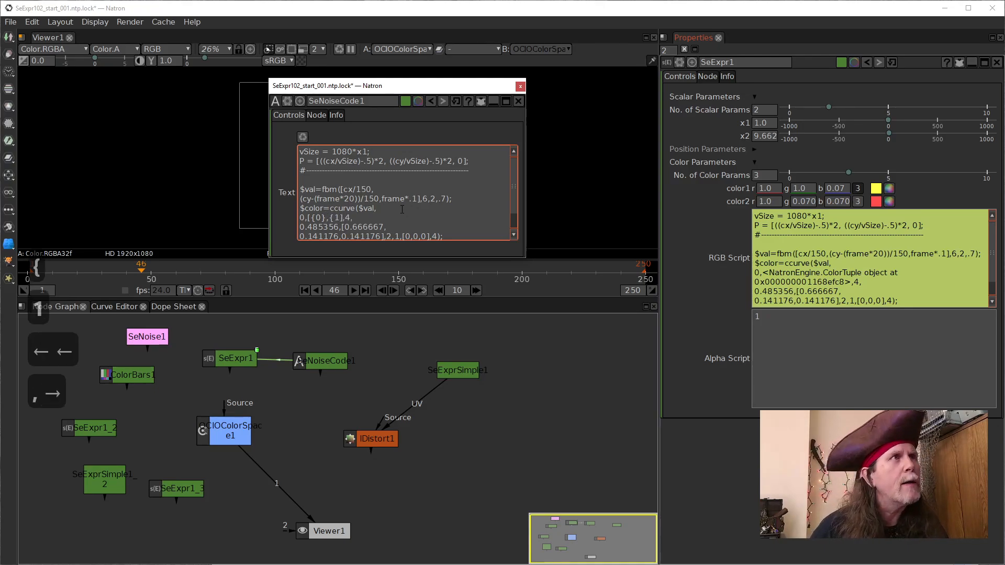
key("Right")
key("Right")
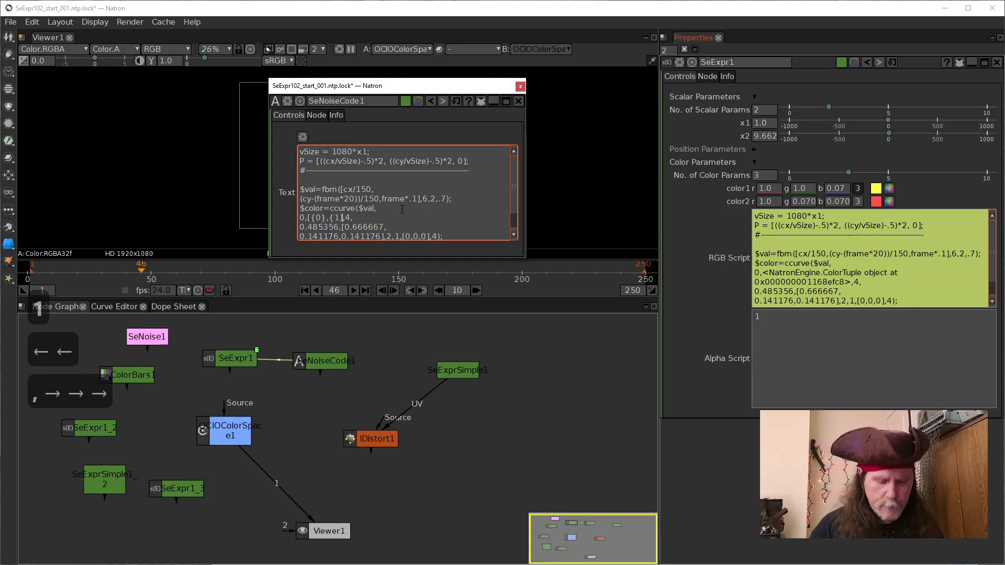
type("}")
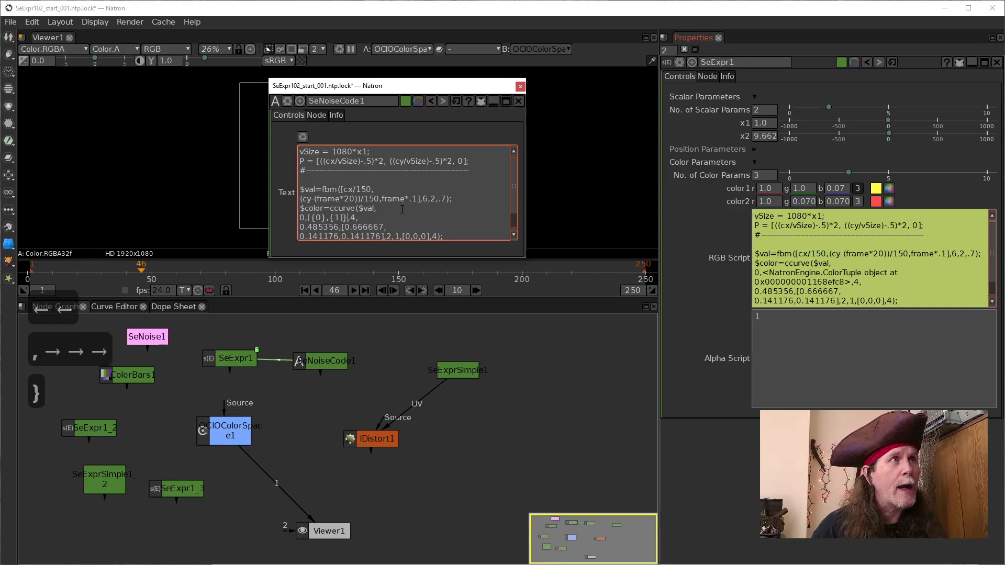
key("Left")
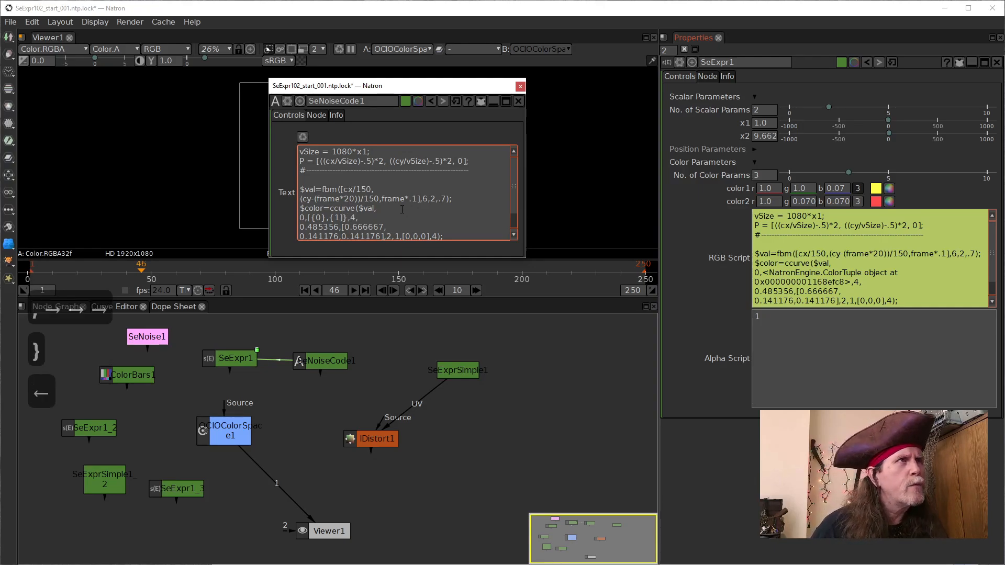
key("Right")
key("BackSpace")
key("Left")
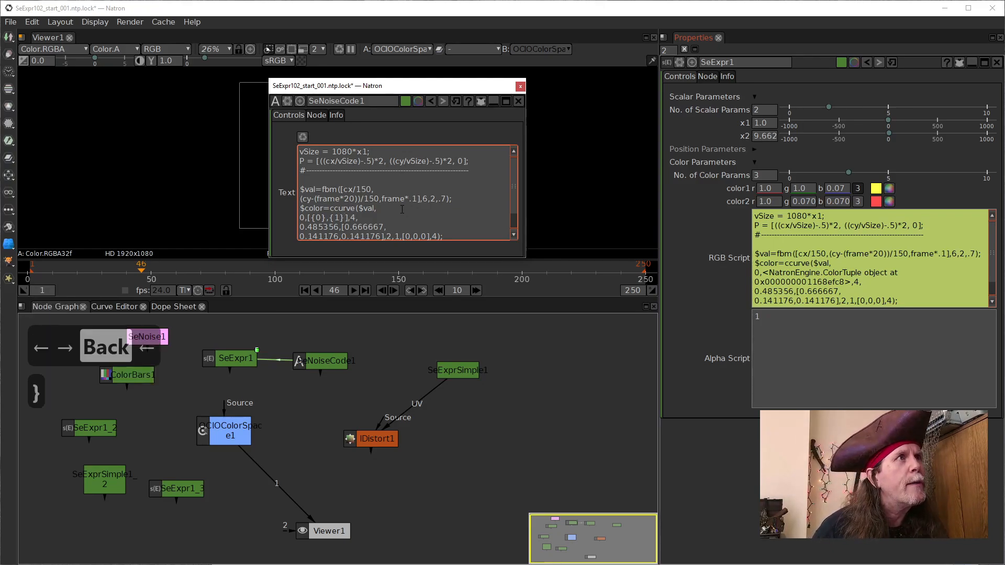
- Add a comma and a {2} placeholder after {1}, before the closing square bracket
type(",")
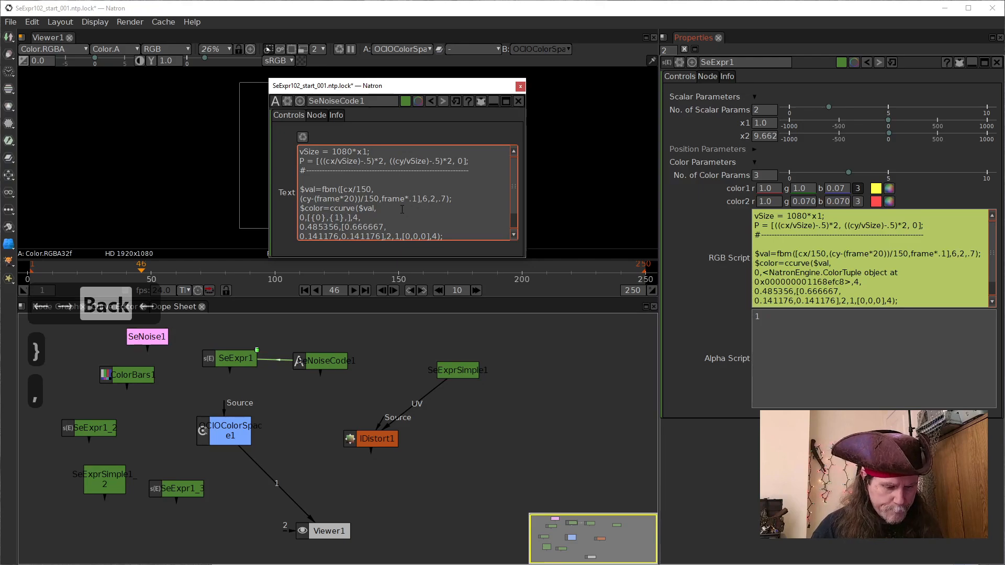
type("{2}")
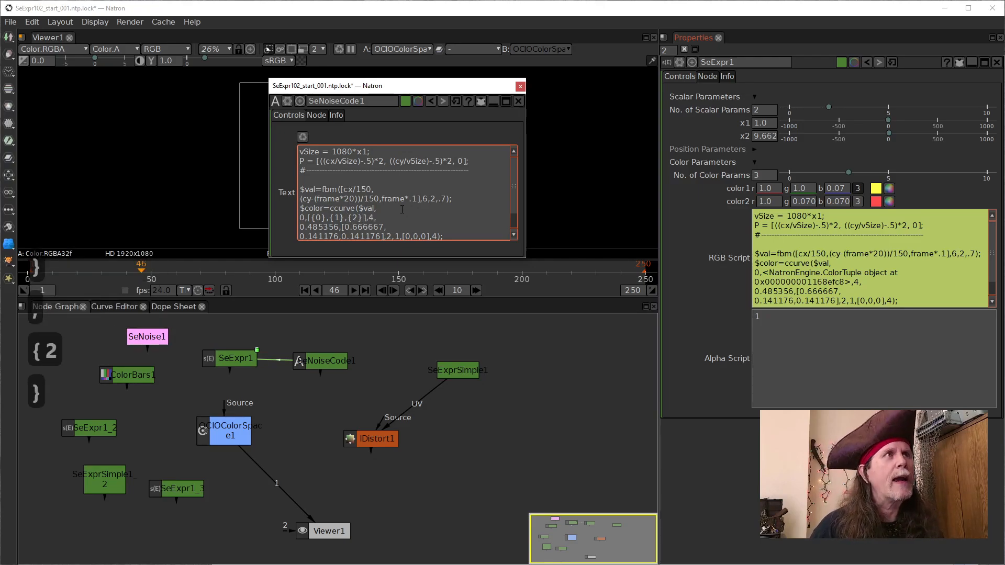
key("Right")
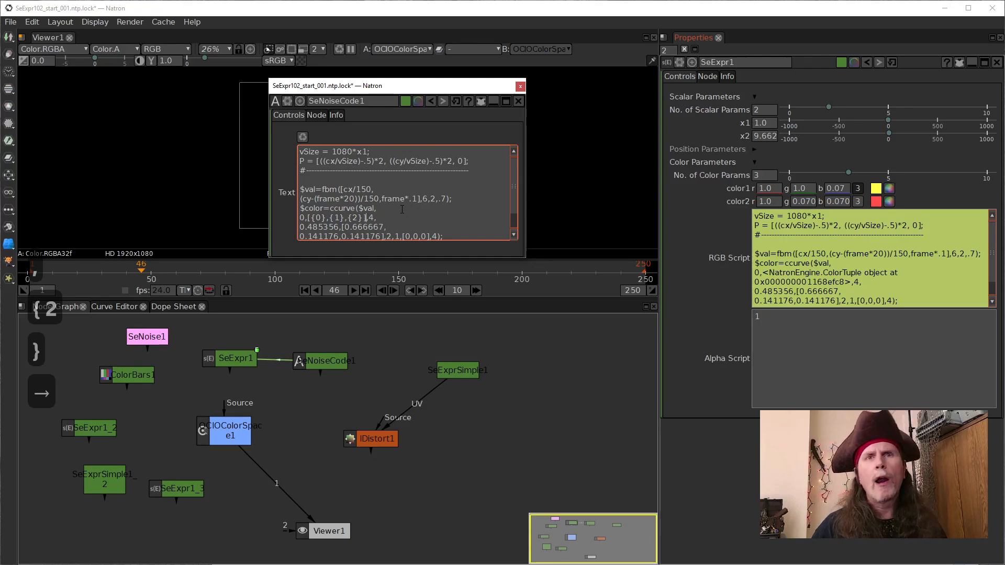
- Examine the bracketed placeholder list in SeNoiseCode1's ccurve text entry by entry, from the opening to the closing bracket
key("Left")
key("Left")
key("Left")
key("Left")
key("Left")
key("Left")
key("Left")
key("Left")
key("Left")
key("Left")
key("Left")
key("Left")
key("Left")
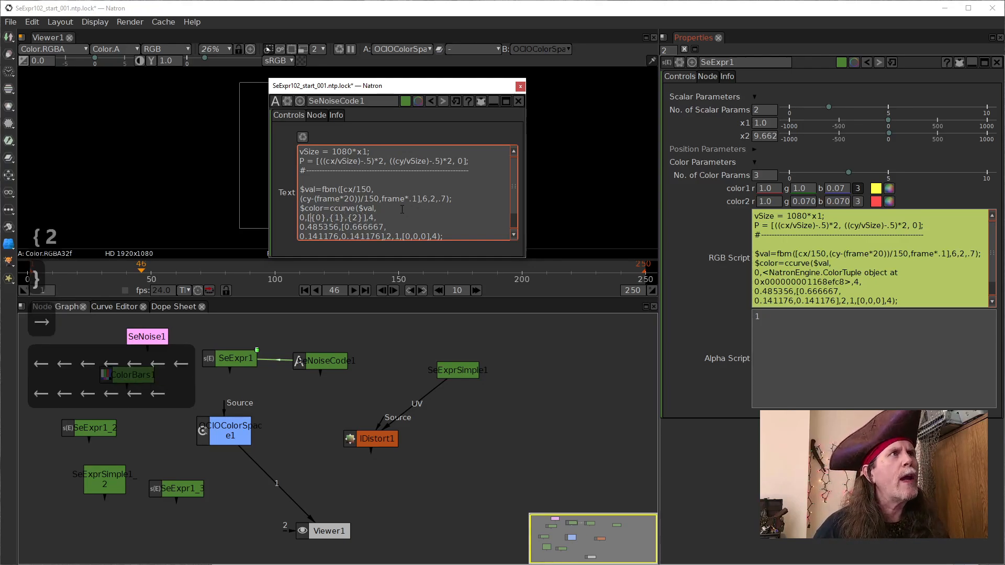
key("Right")
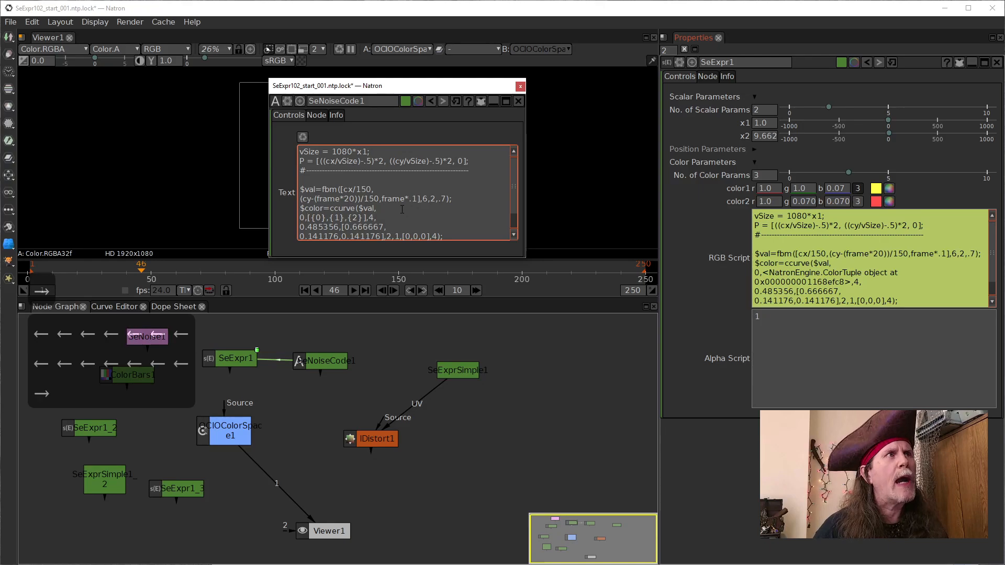
key("Right")
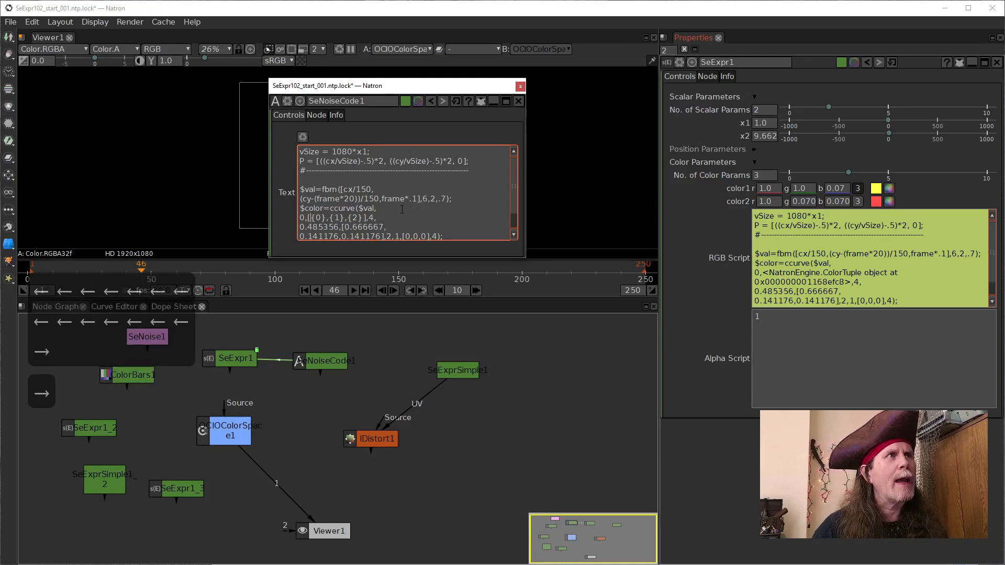
key("Right")
key("Right")
key("Right")
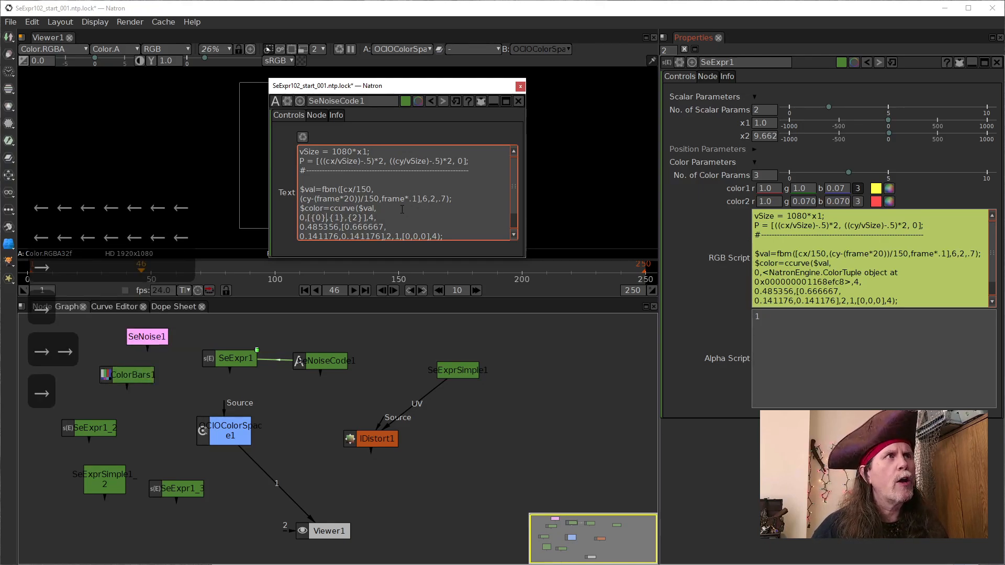
key("Right")
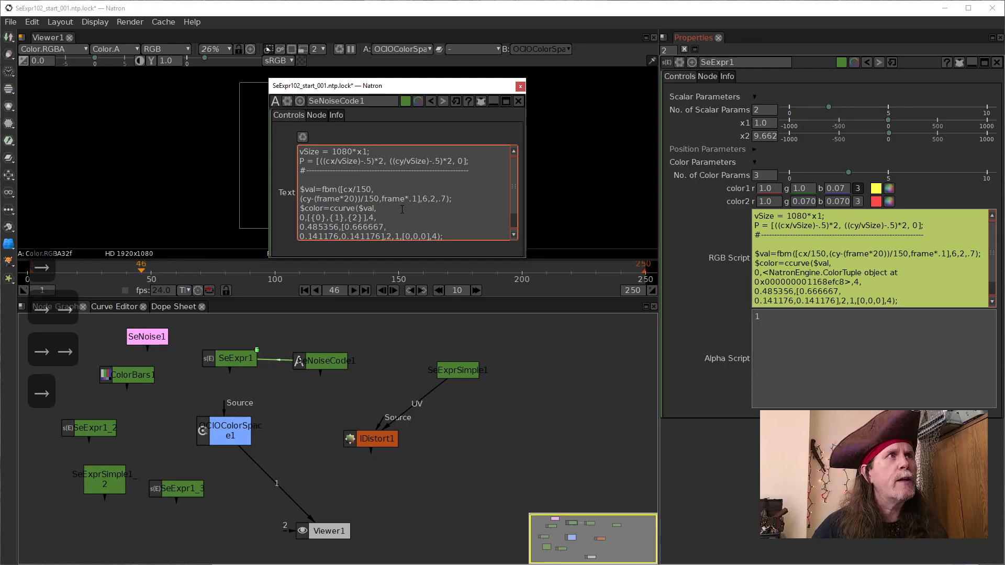
key("Right")
key("Right")
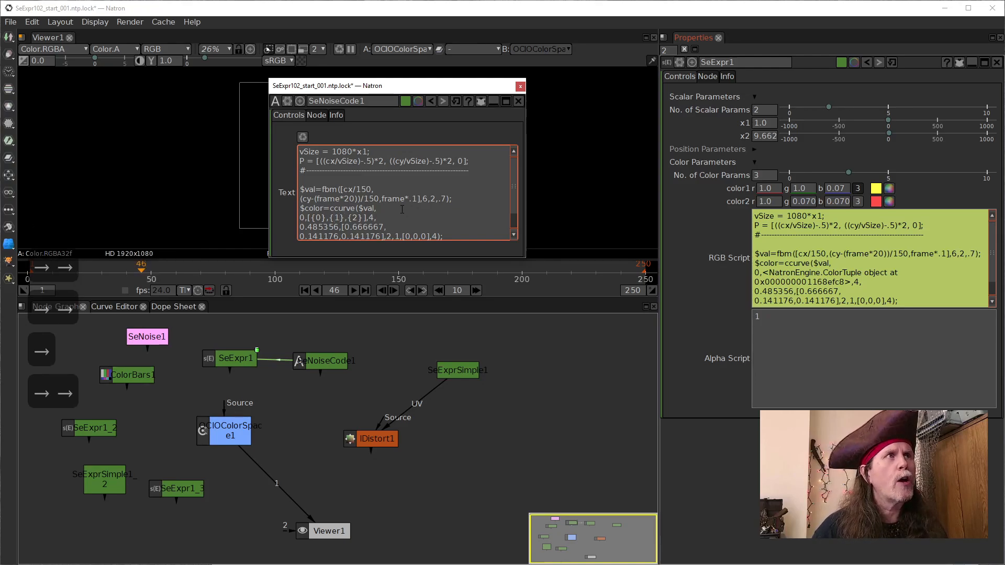
key("Right")
key("Right")
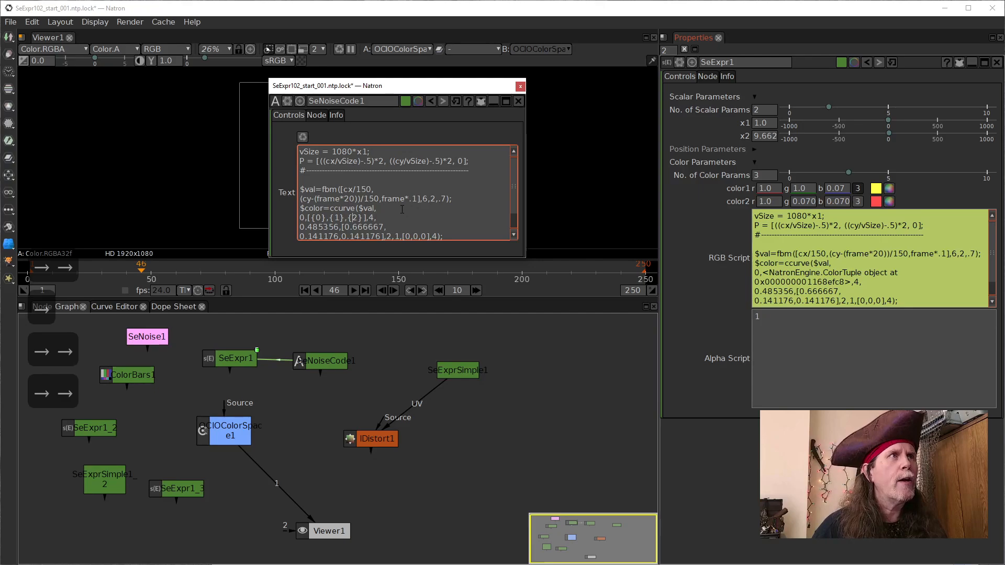
key("Right")
key("Right")
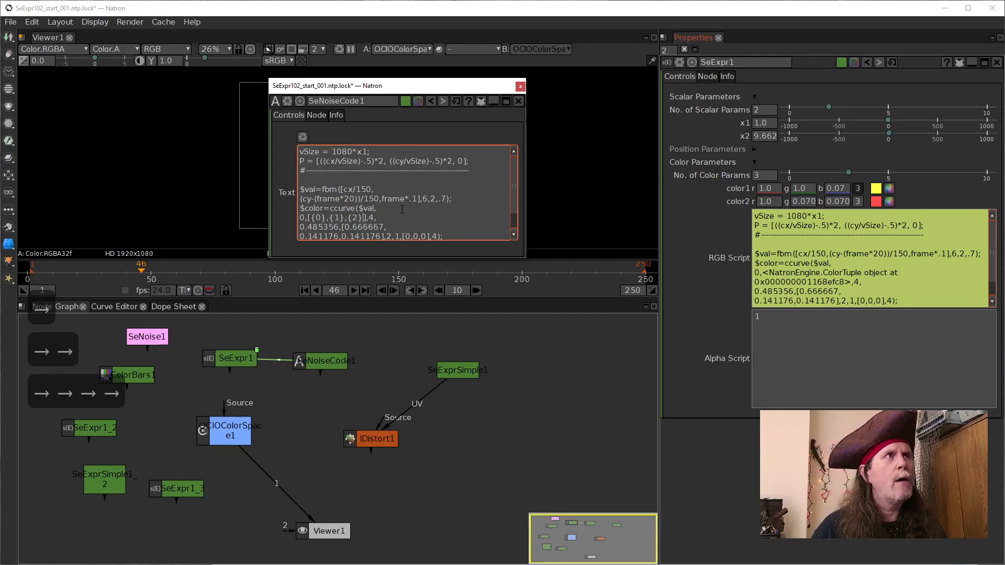
key("Right")
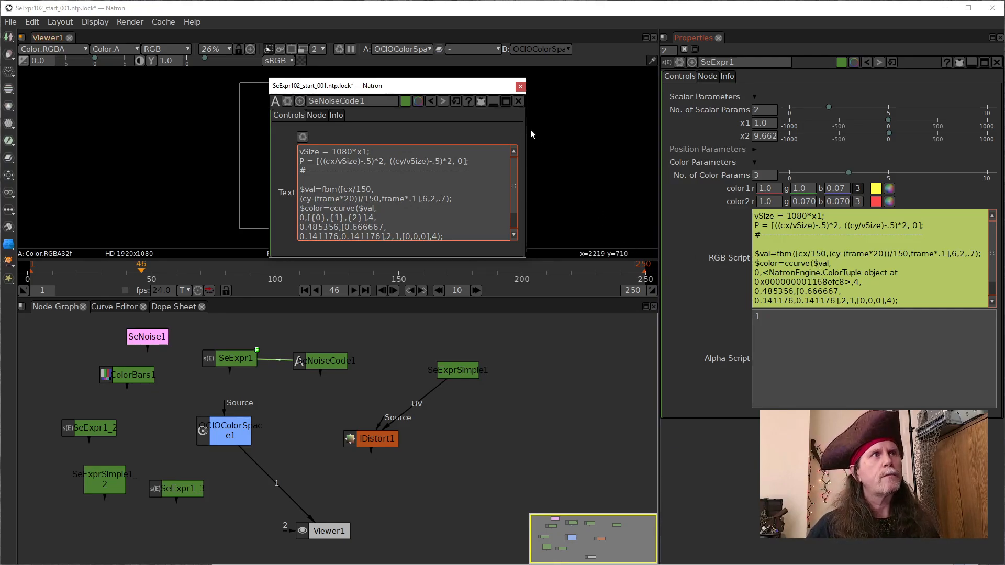
- Append the index [0] to thisNode.color1.get() inside the format() call of SeExpr1's RGB Script expression
left_click_drag(423, 87, 383, 71)
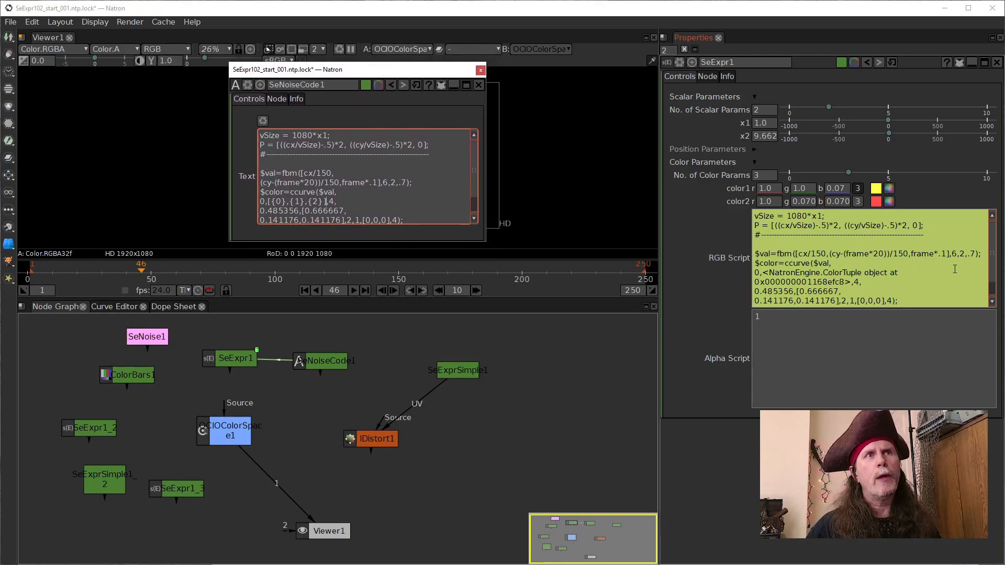
right_click(879, 268)
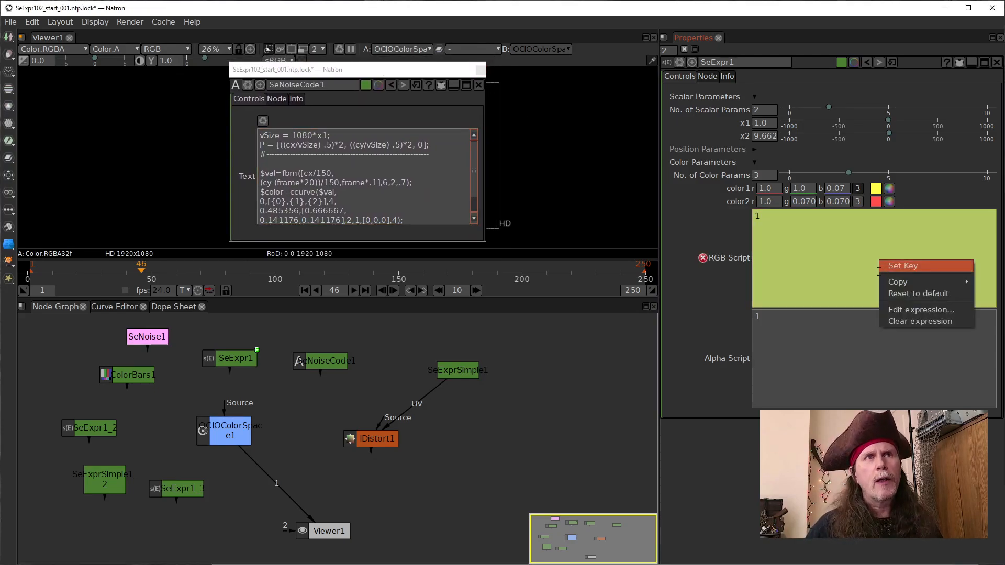
left_click(921, 311)
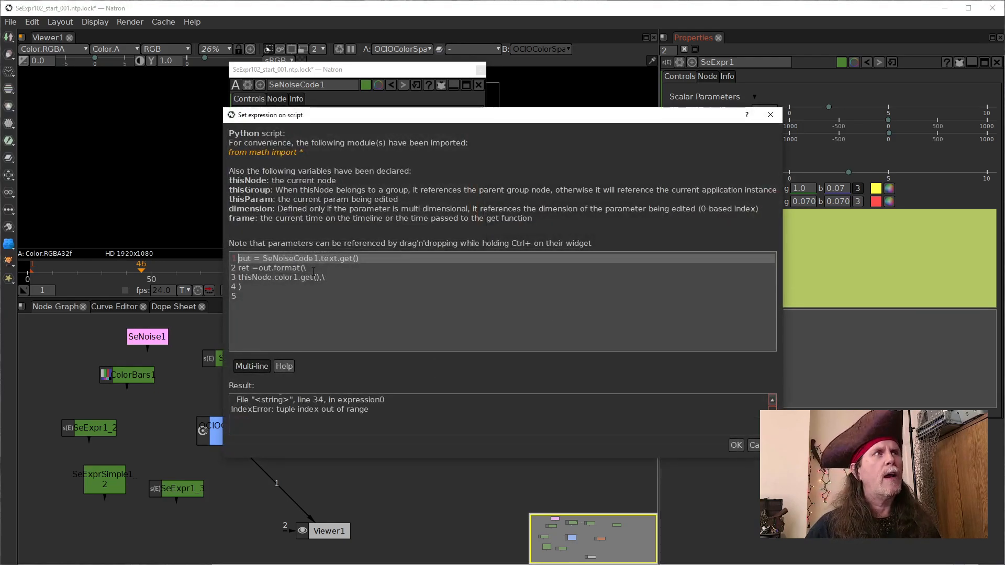
left_click(320, 278)
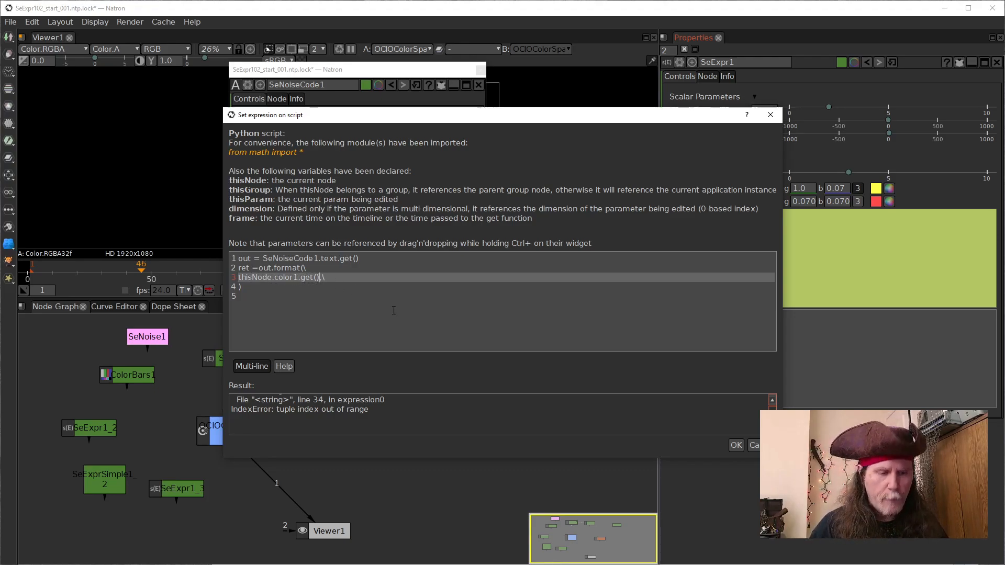
type("[]")
key("Left")
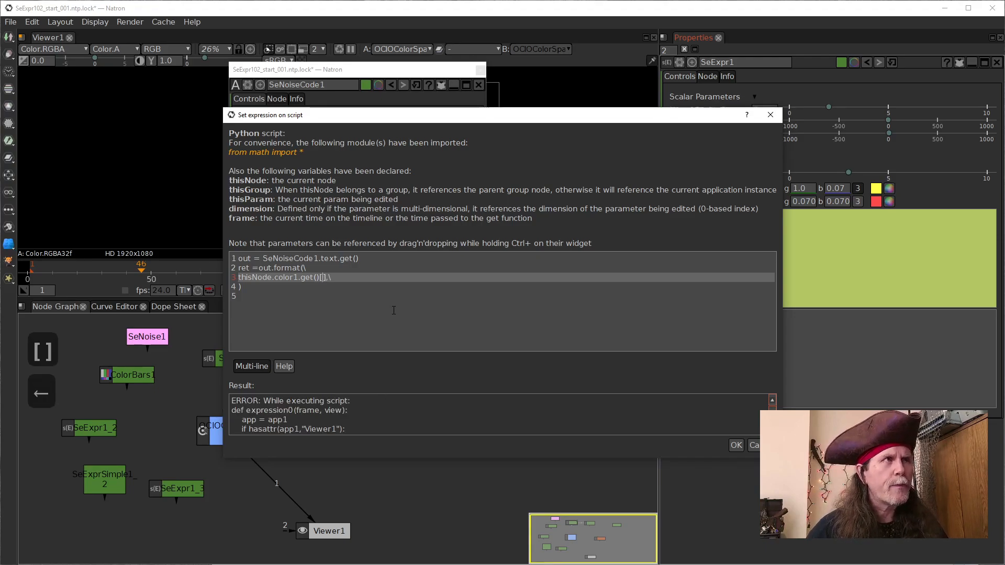
type("0")
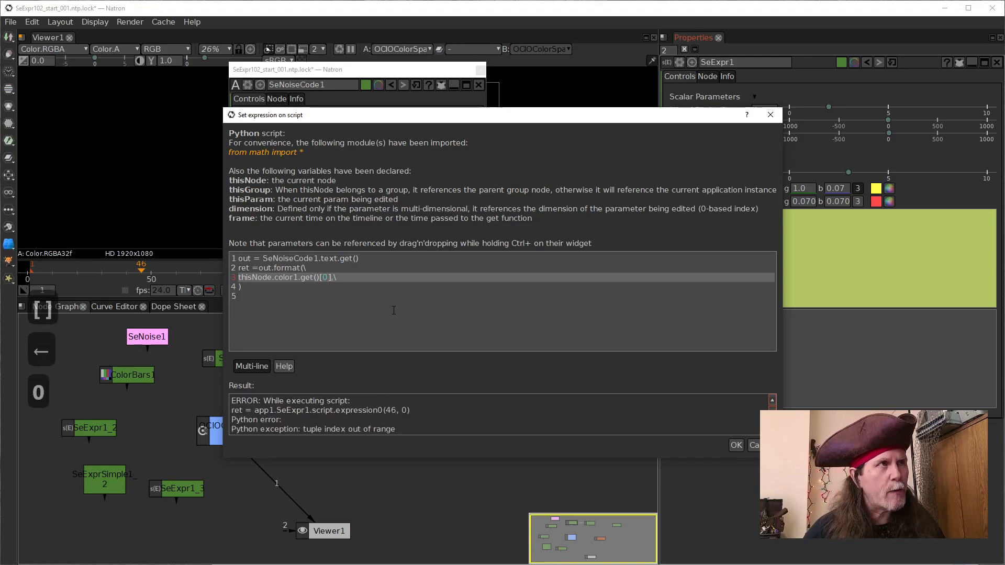
key("Right")
type(",")
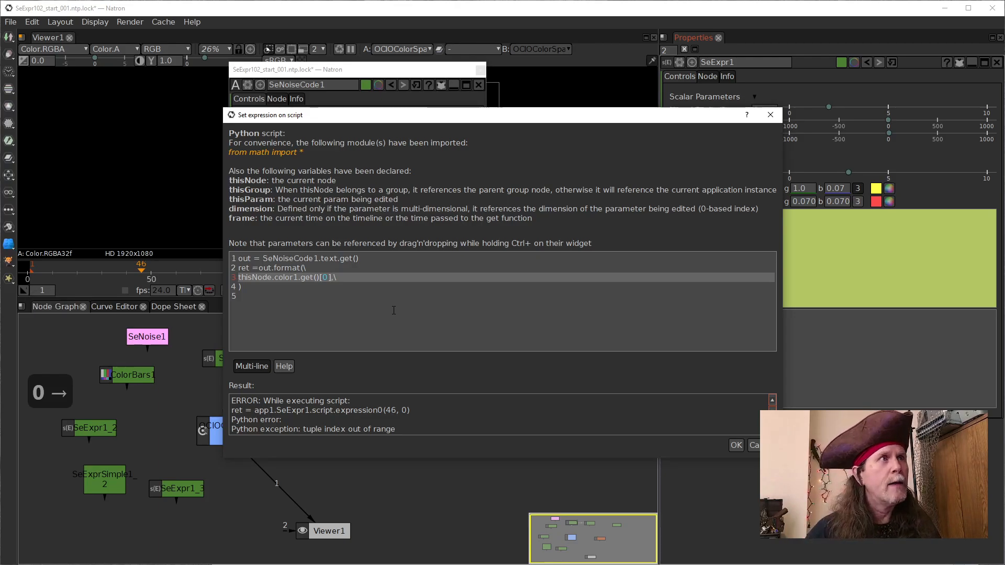
- Copy the argument thisNode.color1.get()[0], with its comma and paste it twice directly after itself on line 3 of the expression
key("Right")
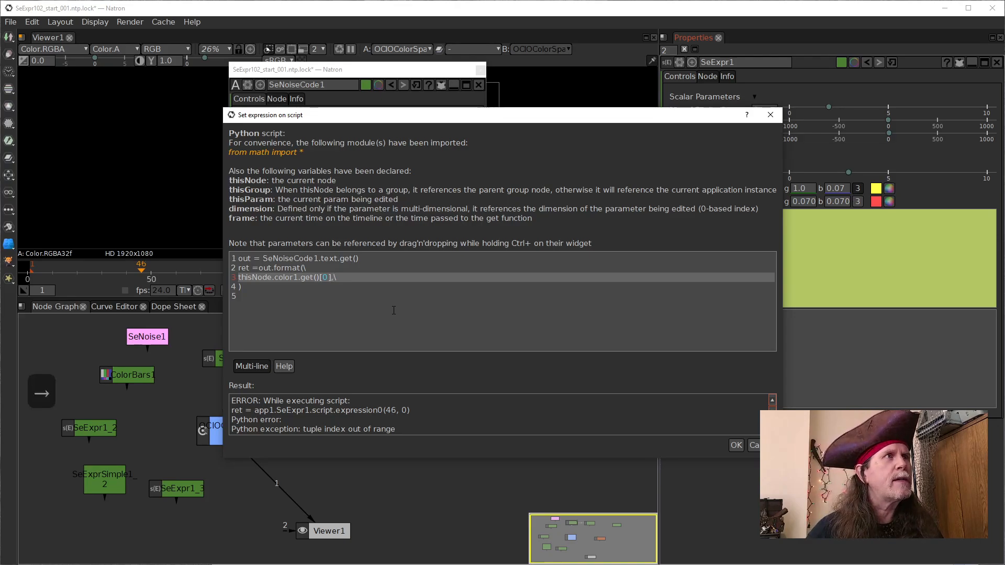
key("shift+Left")
key("shift+Left")
key("shift+Left")
key("shift+Left")
key("shift+Left")
key("shift+Left")
key("shift+Left")
key("shift+Left")
key("shift+Left")
key("shift+Left")
key("shift+Left")
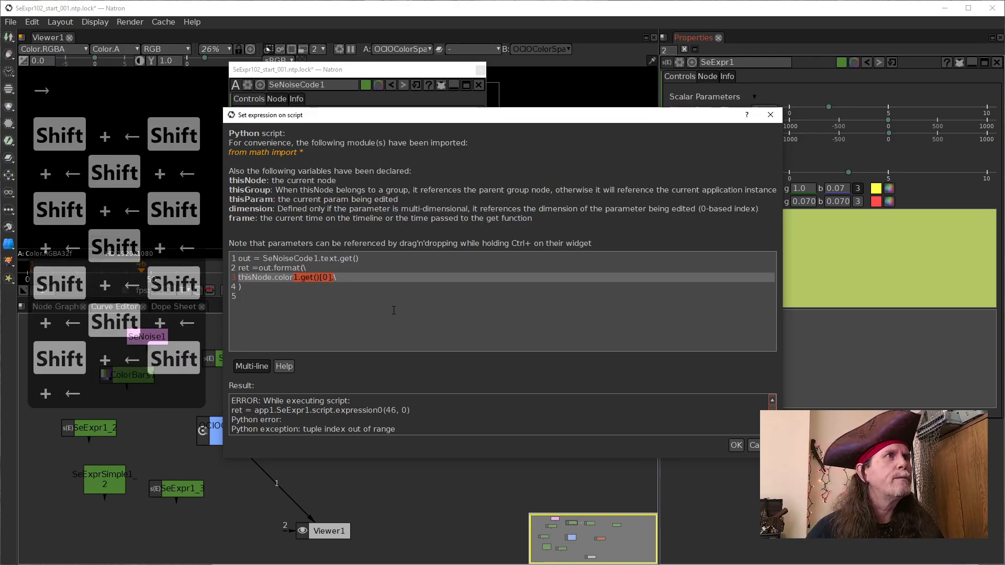
key("shift+Left")
key("shift+Left")
key("shift+Left")
key("shift+Left")
key("shift+Left")
key("shift+Left")
key("shift+Left")
key("shift+Left")
key("shift+Left")
key("shift+Left")
key("shift+Left")
key("shift+Left")
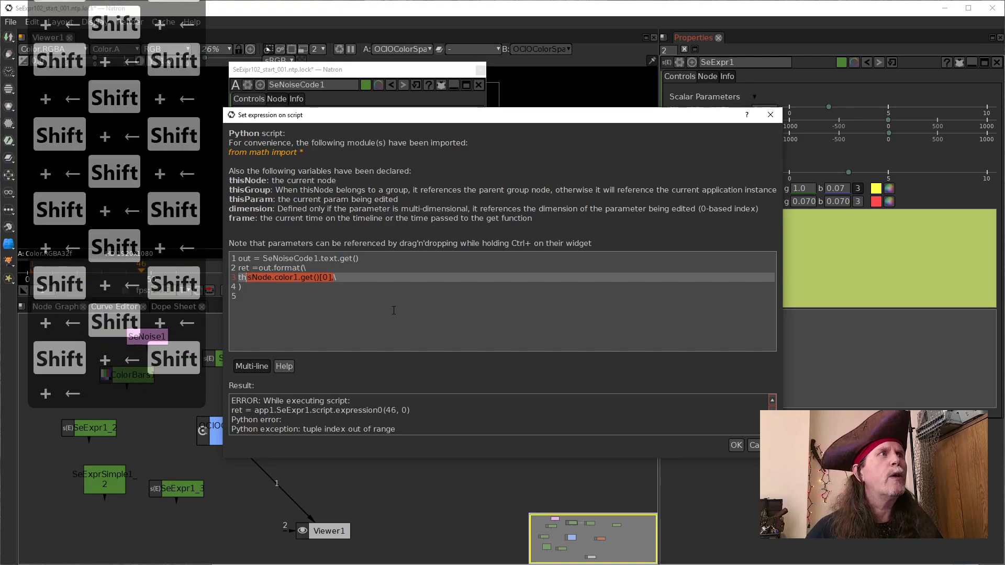
key("shift+Left")
key("shift+Left")
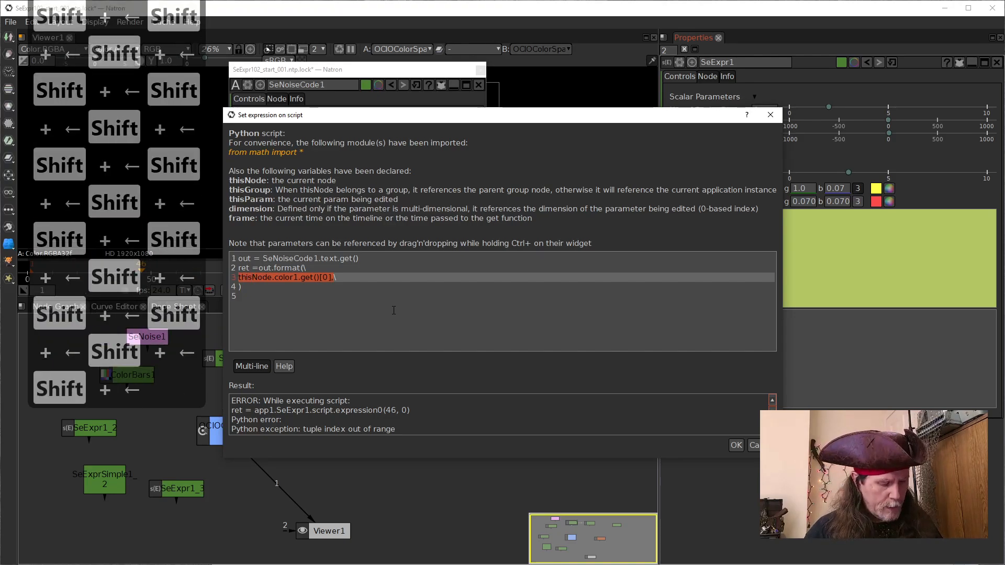
key("ctrl+c")
key("Right")
key("Right")
key("Right")
key("Right")
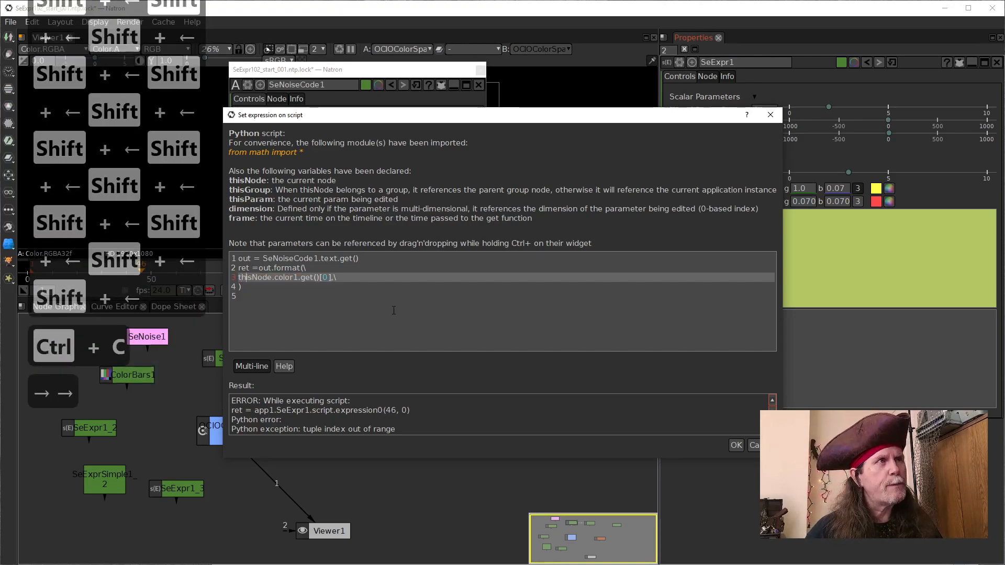
key("Right")
key("Right")
key("Right")
key("Right")
key("Right")
key("Right")
key("Right")
key("Right")
key("Right")
key("Right")
key("Right")
key("Right")
key("Right")
key("Right")
key("Right")
key("Right")
key("Right")
key("Right")
key("Right")
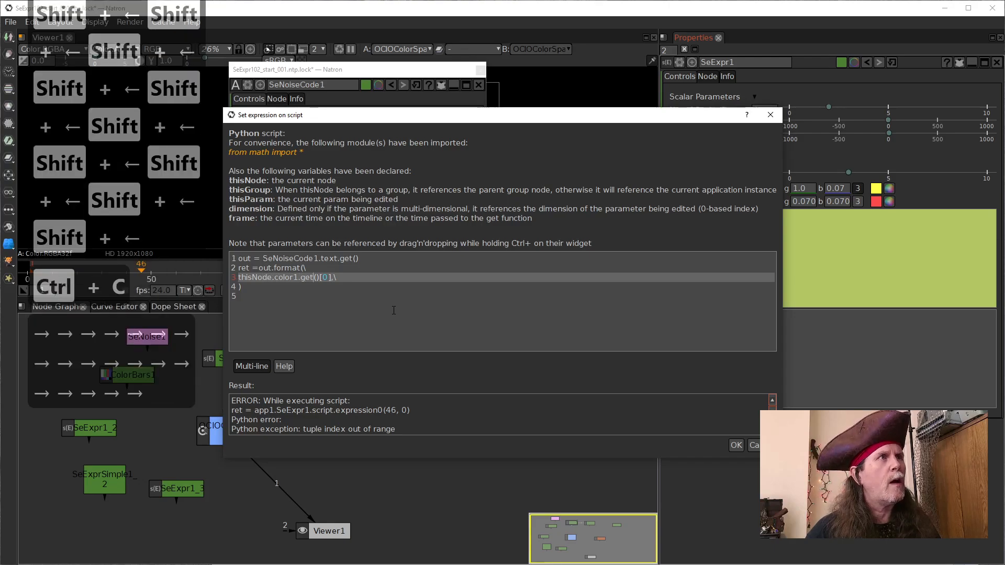
key("Right")
key("Right")
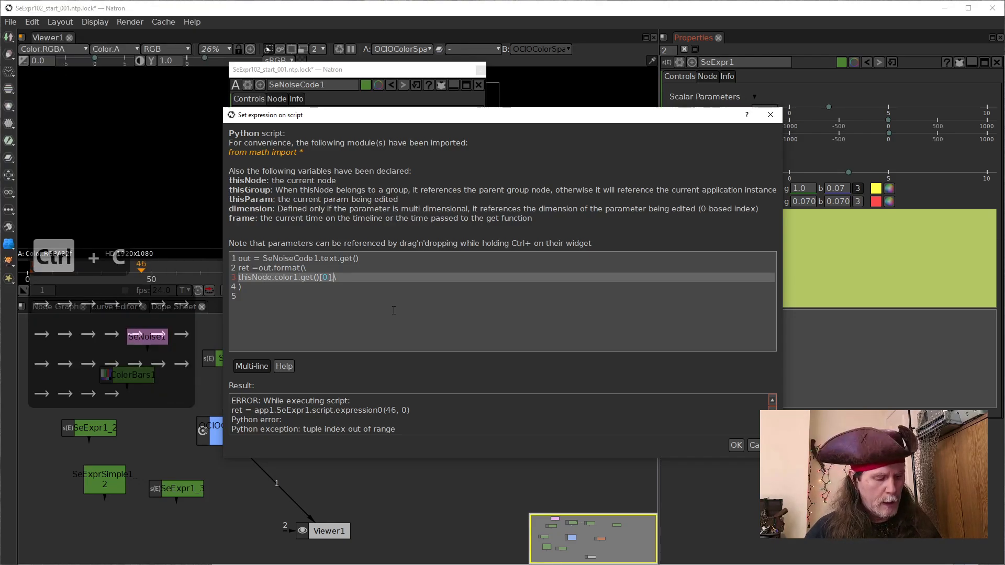
key("ctrl+v")
key("ctrl+v")
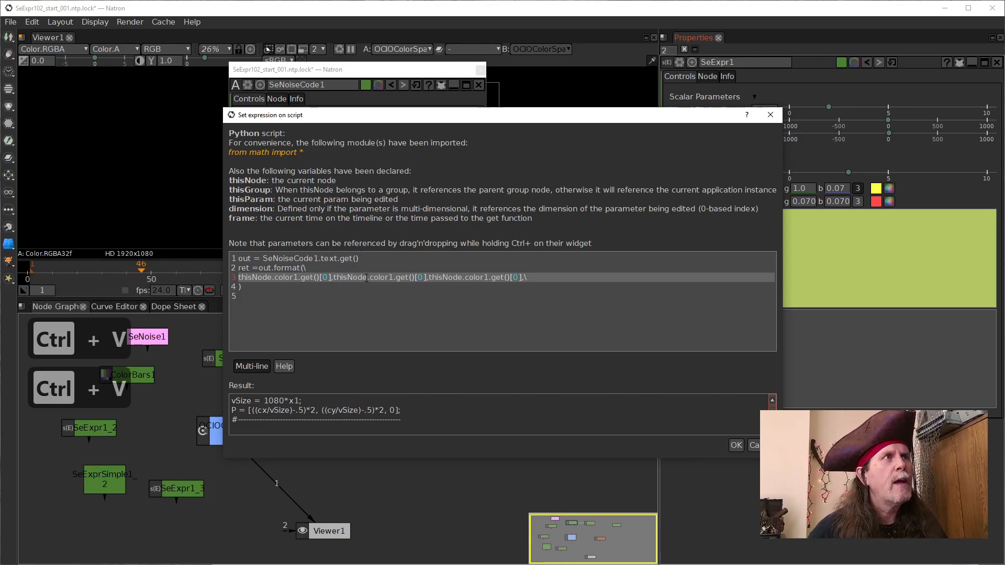
- Insert a space before the second and before the third thisNode.color1.get()[0] argument on line 3
key("Right")
key("Right")
key("Right")
key("Right")
key("Right")
key("Right")
key("Right")
key("Right")
key("Right")
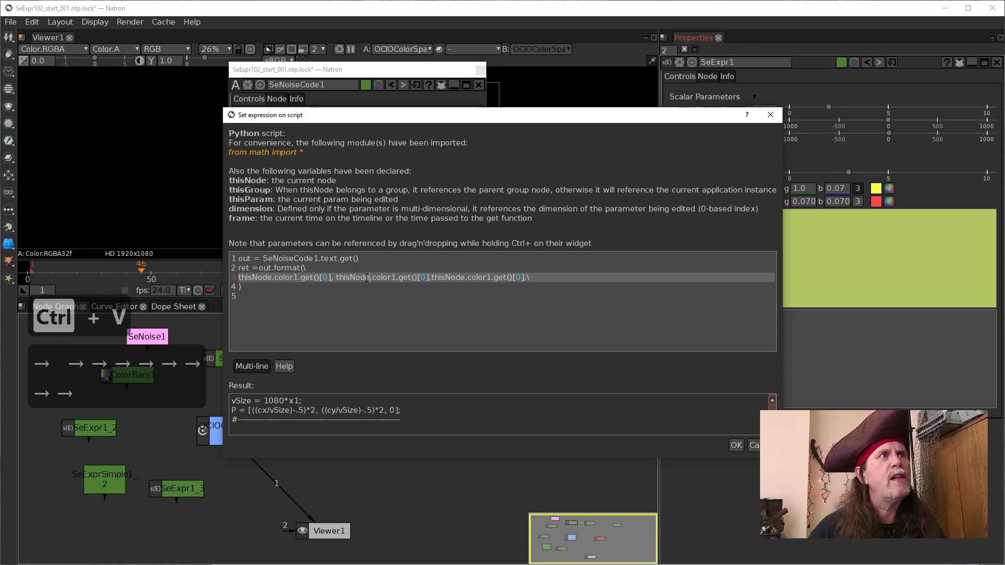
key("Right")
key("Right")
key("Right")
key("Right")
key("Right")
key("Right")
key("Right")
key("Right")
key("Right")
key("Right")
key("Right")
key("Right")
key("Right")
key("Right")
key("Right")
key("Right")
key("Right")
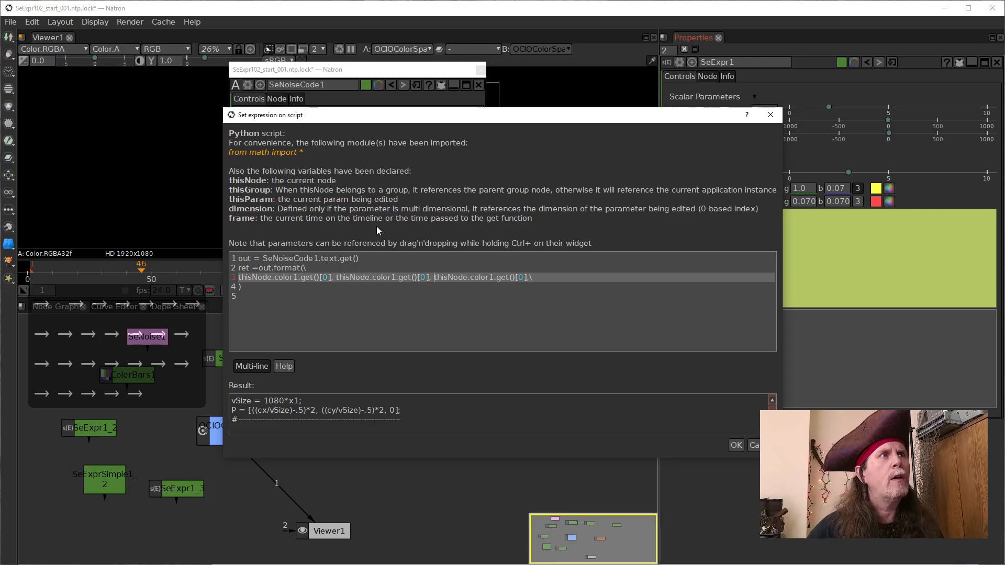
- Change the second argument's index to [1] and the third's to [2], check the expression's result and apply it
double_click(423, 278)
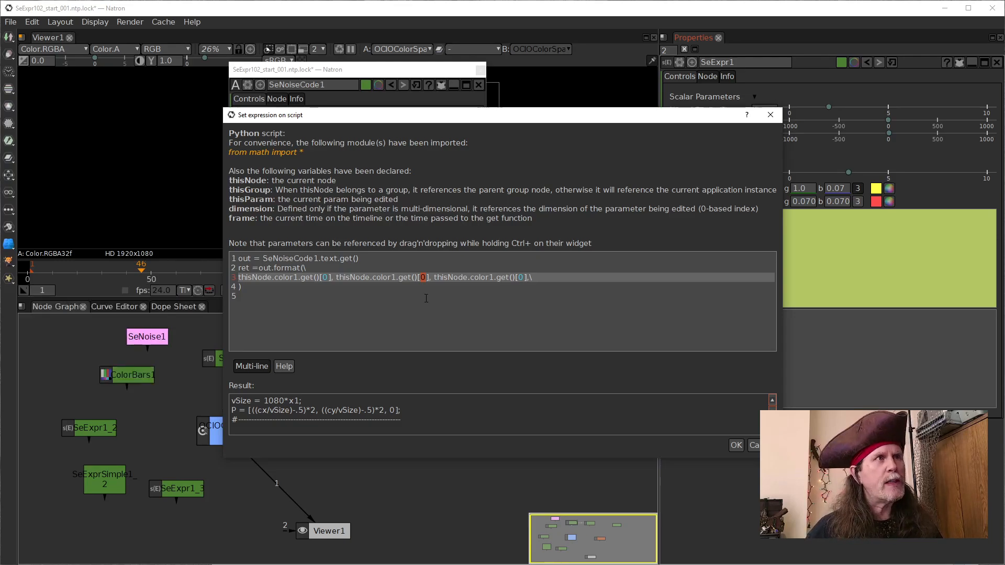
type("1")
double_click(521, 277)
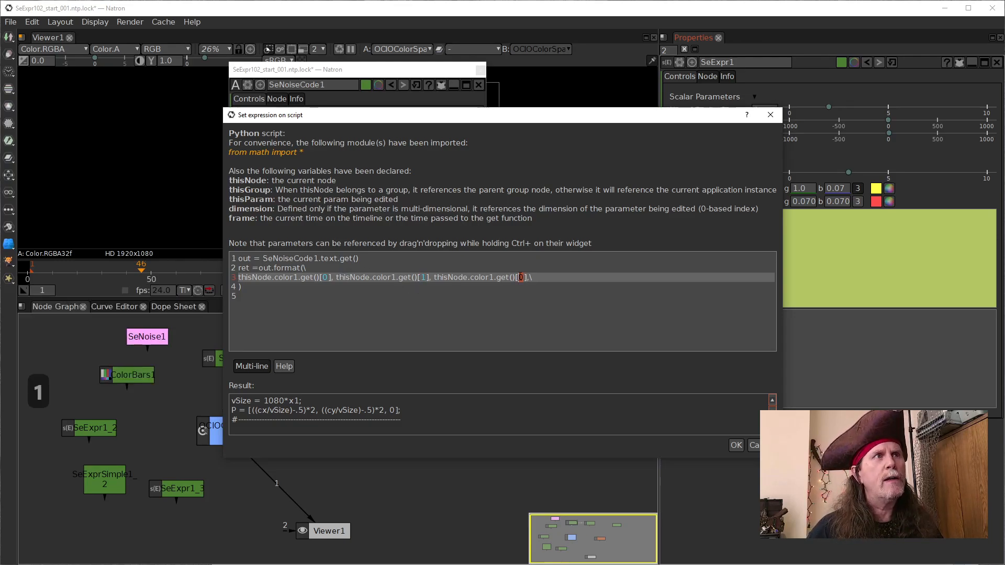
type("2")
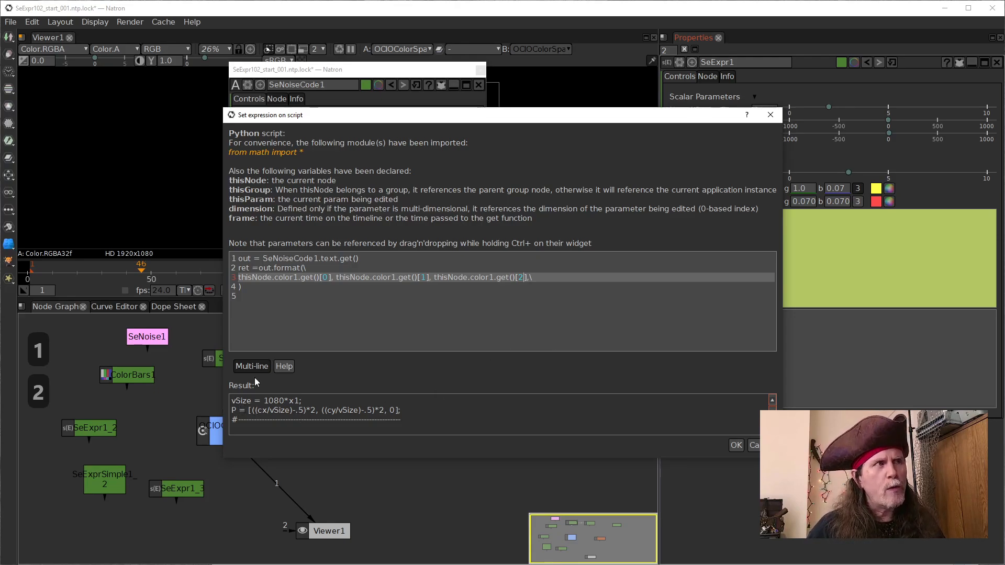
scroll(272, 408, "down", 3)
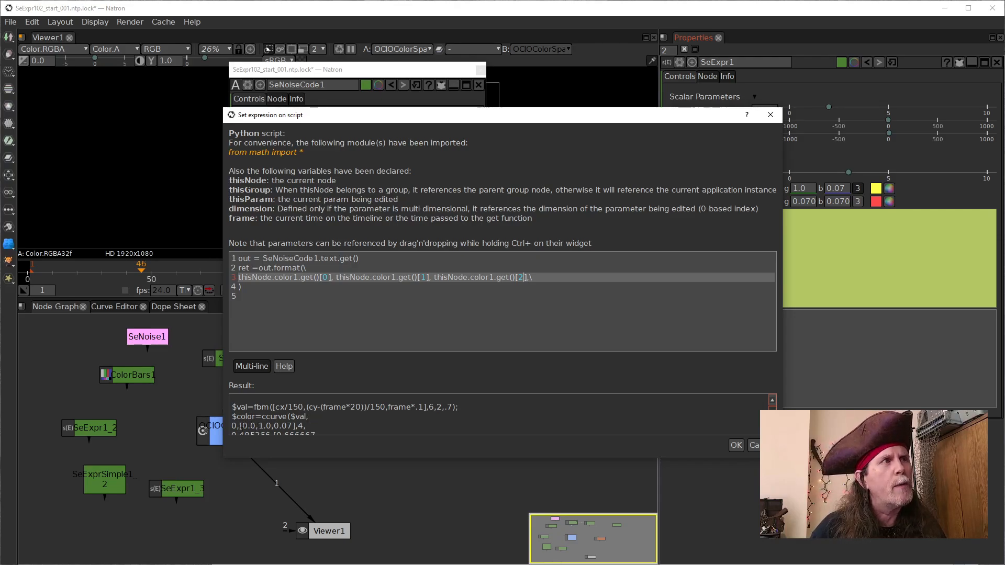
scroll(256, 422, "down", 1)
scroll(256, 422, "up", 1)
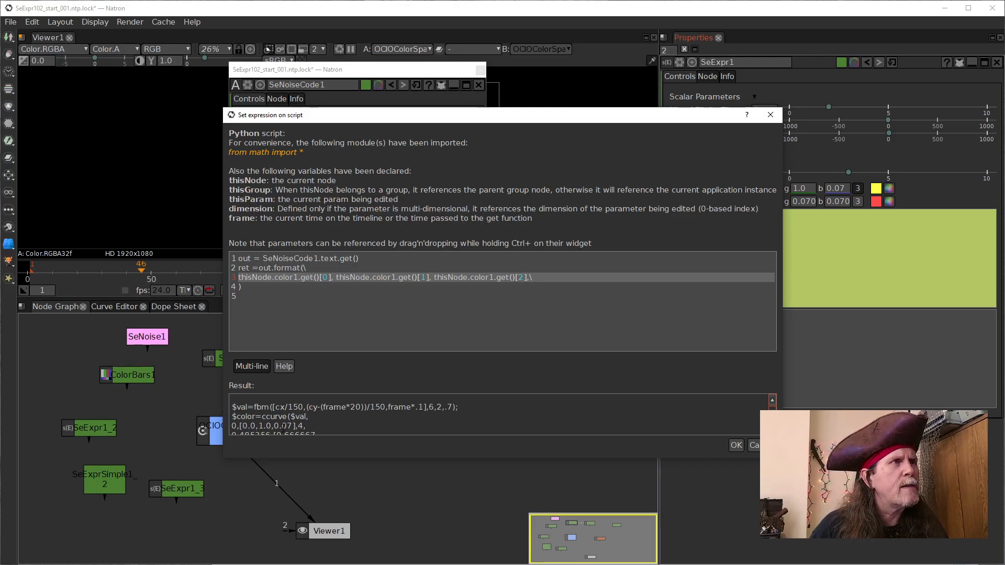
left_click(736, 445)
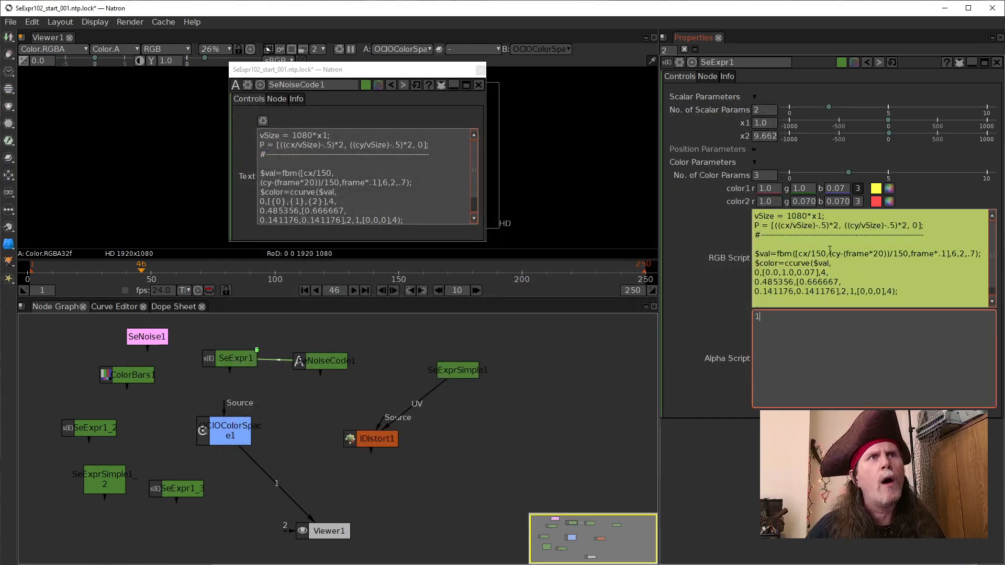
- Reopen SeExpr1's RGB Script expression, review its format() call and color1 arguments line by line, and close it without edits
left_click(726, 355)
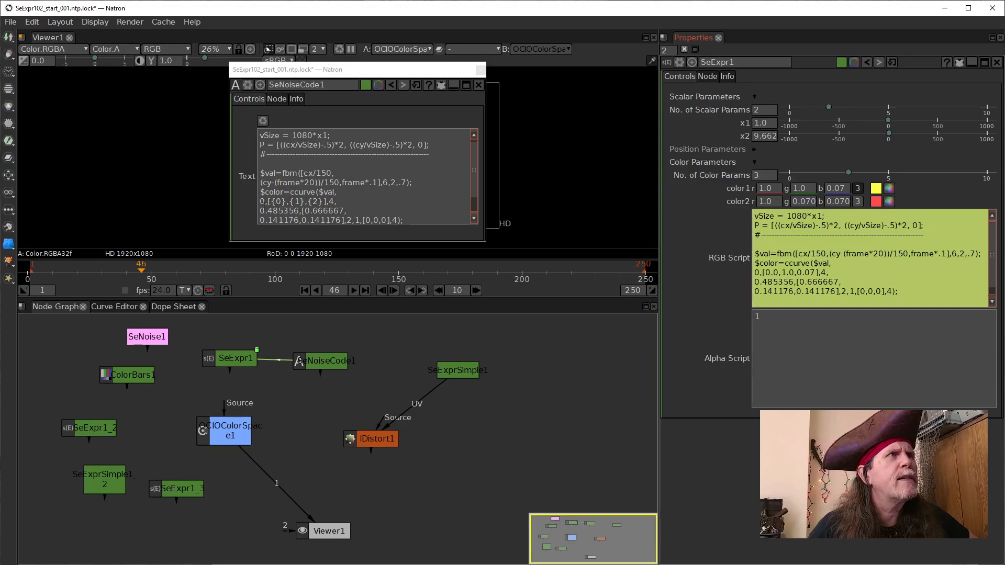
left_click(838, 272)
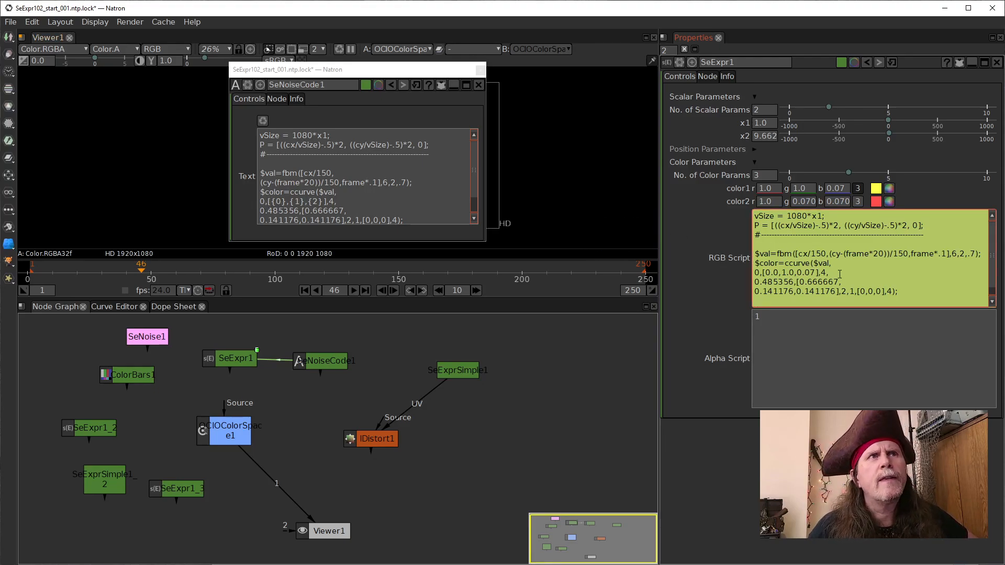
right_click(811, 263)
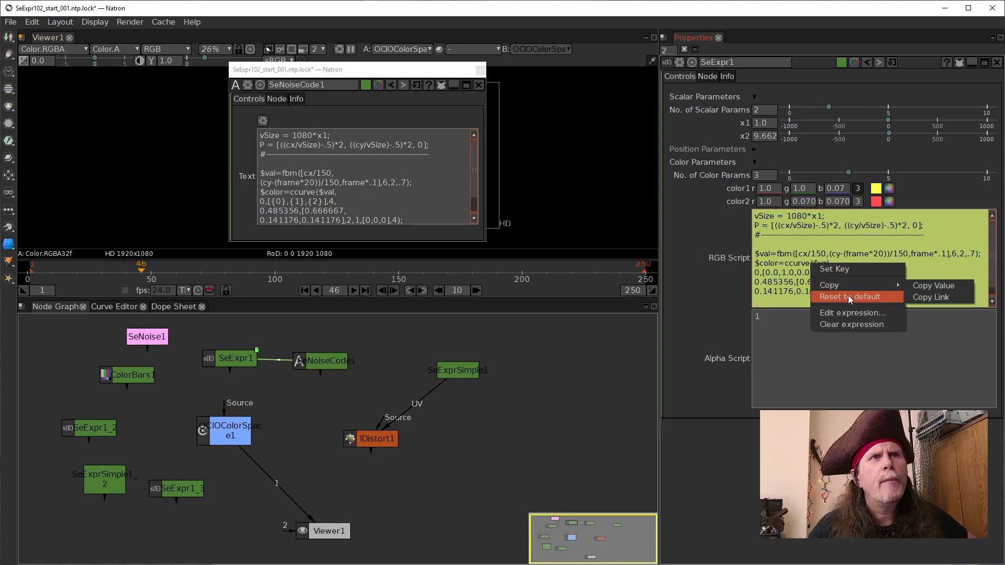
left_click(852, 313)
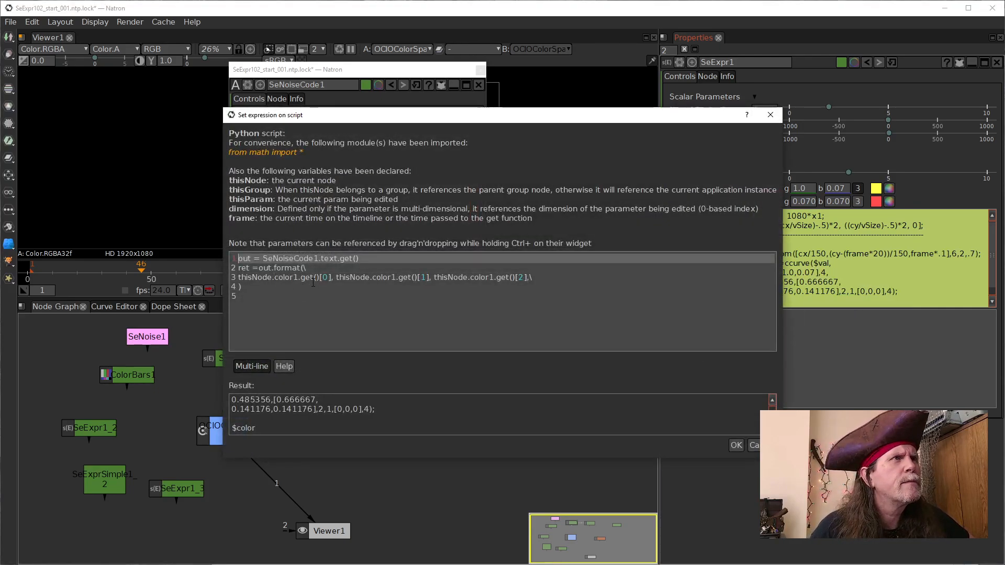
key("Down")
key("End")
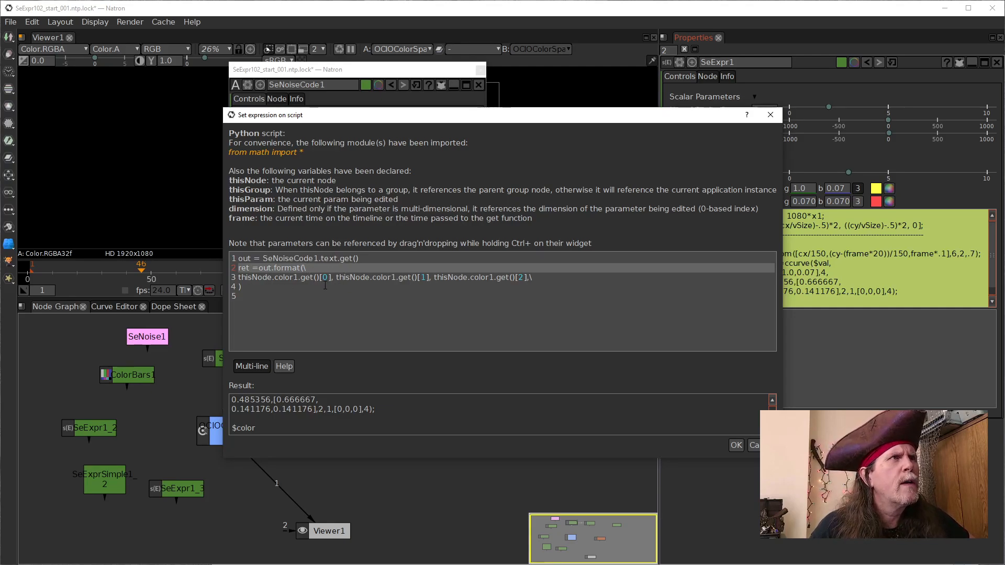
key("Down")
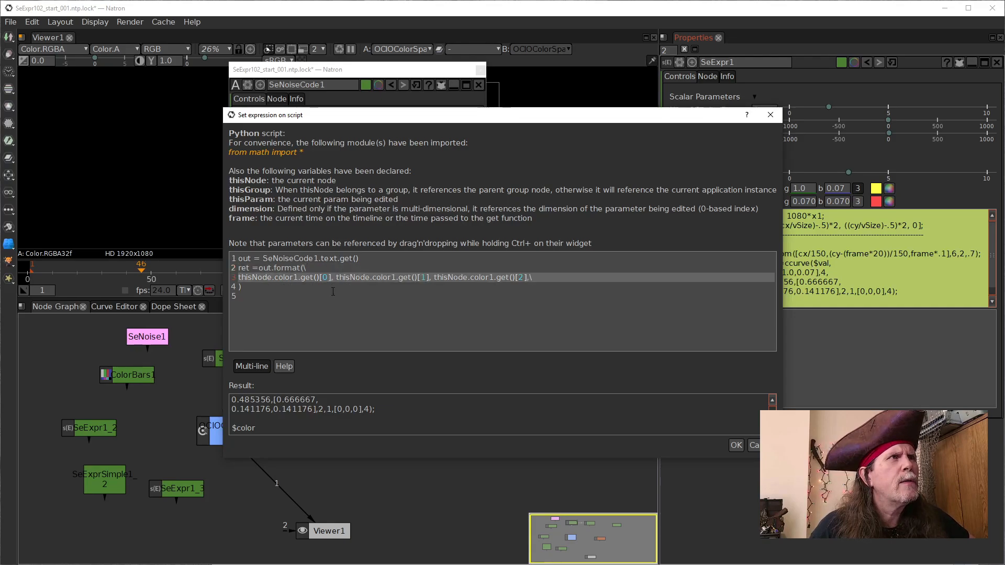
left_click(736, 445)
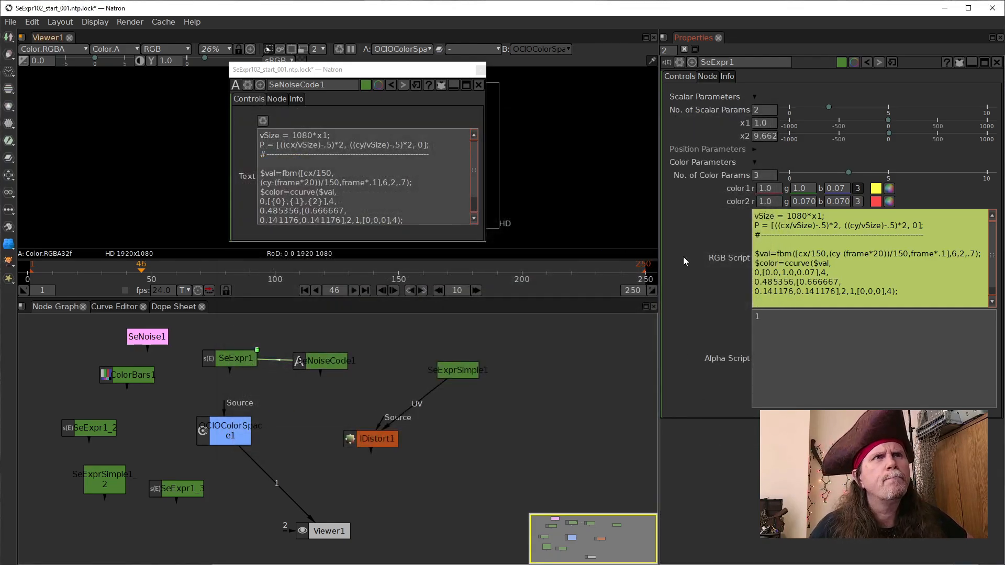
- Connect OCIOColorSpace1's Source input to SeExpr1 and move the floating SeNoiseCode1 settings window off the viewer
left_click_drag(225, 407, 232, 361)
left_click_drag(378, 70, 510, 363)
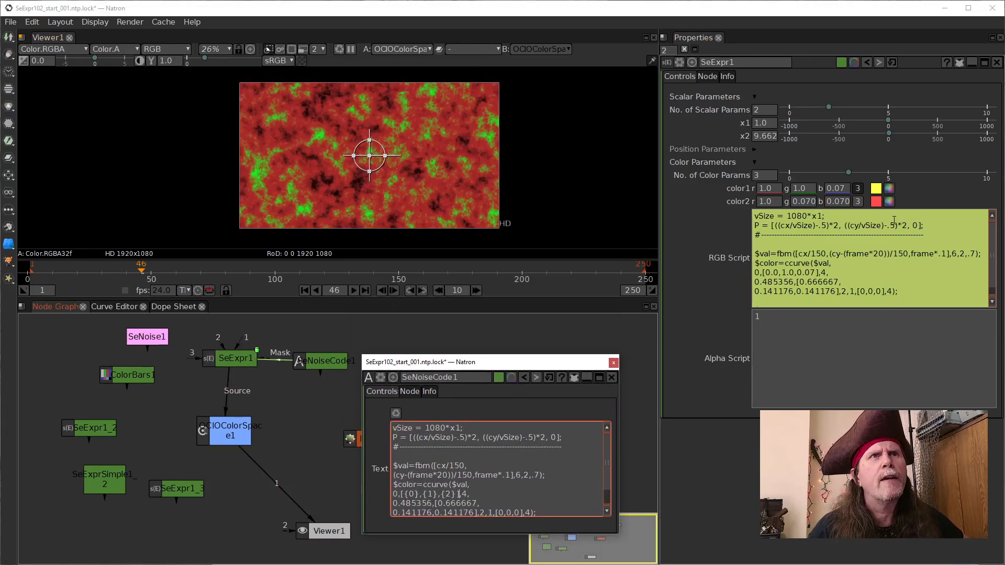
- Set SeExpr1's color1 to the light yellow basic color (Red 255, Green 255, Blue 127)
left_click(889, 188)
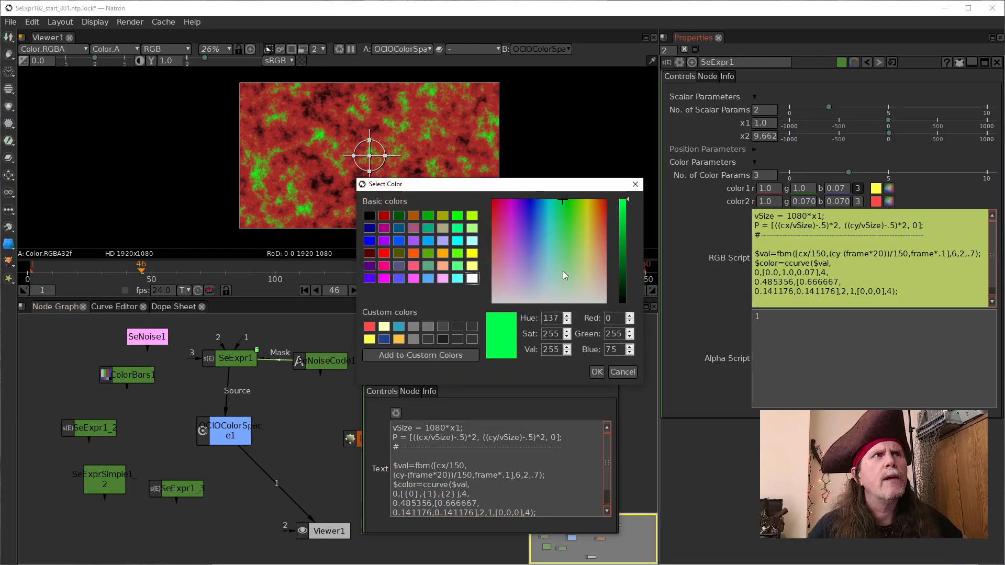
left_click(473, 266)
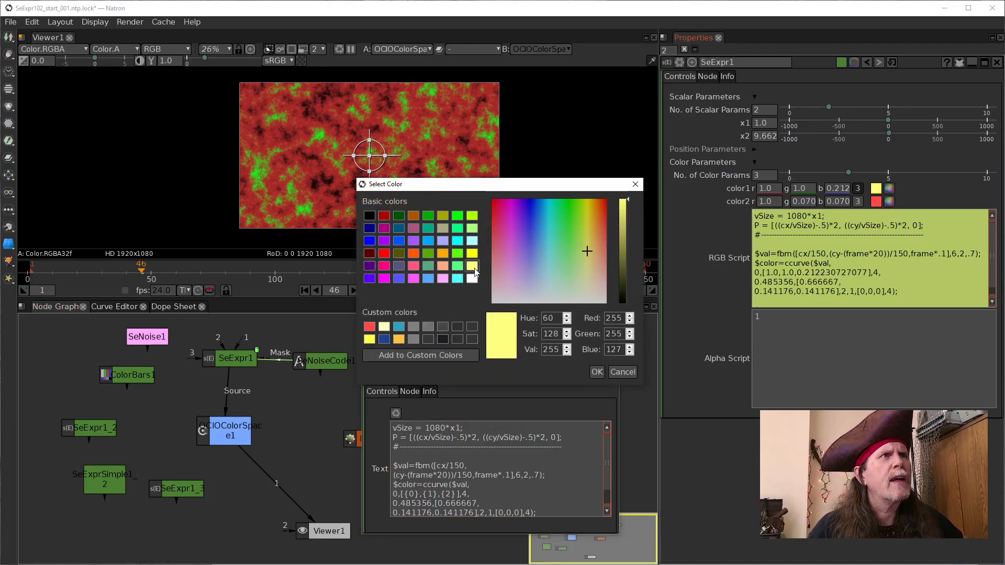
left_click(597, 373)
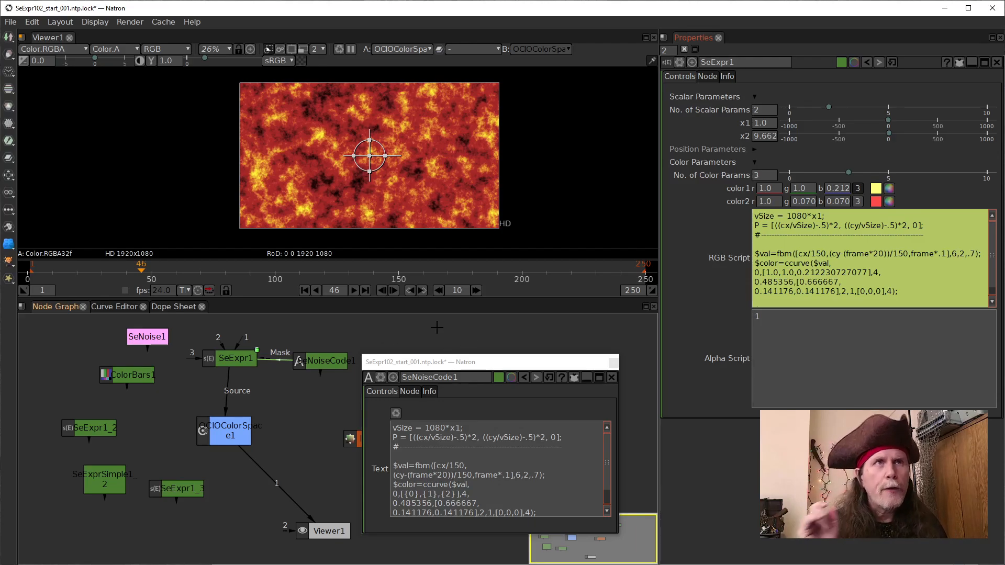
- Try blue (0, 85, 255) and other basic colors for SeExpr1's color1, and return it to light yellow (255, 255, 127)
left_click(890, 189)
left_click(399, 240)
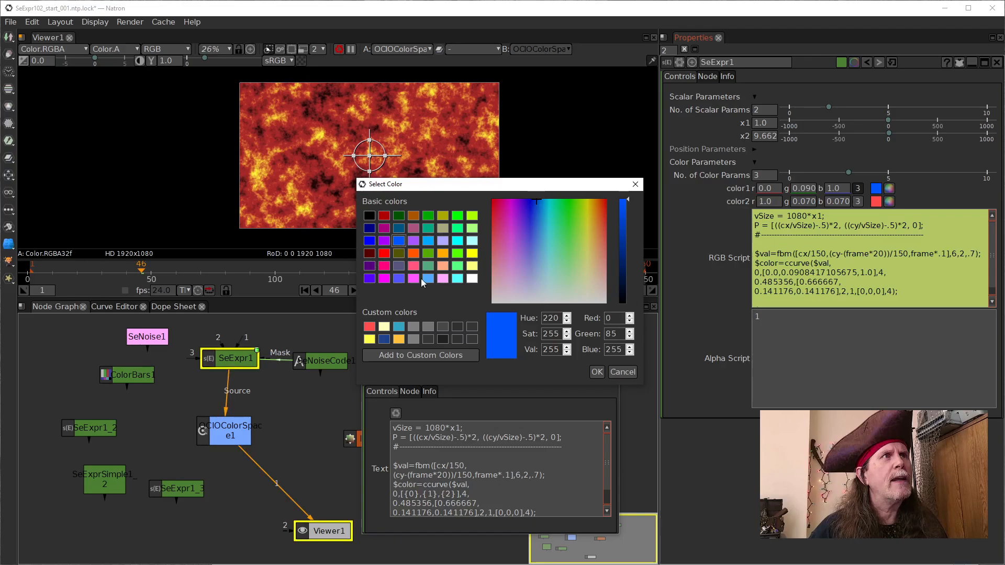
left_click(472, 253)
left_click(457, 253)
left_click(472, 265)
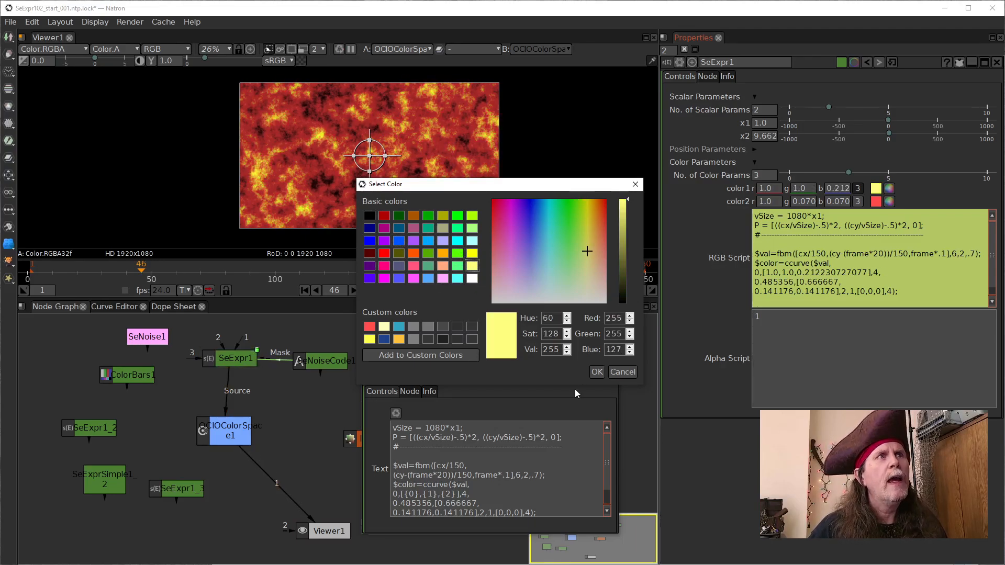
left_click(597, 372)
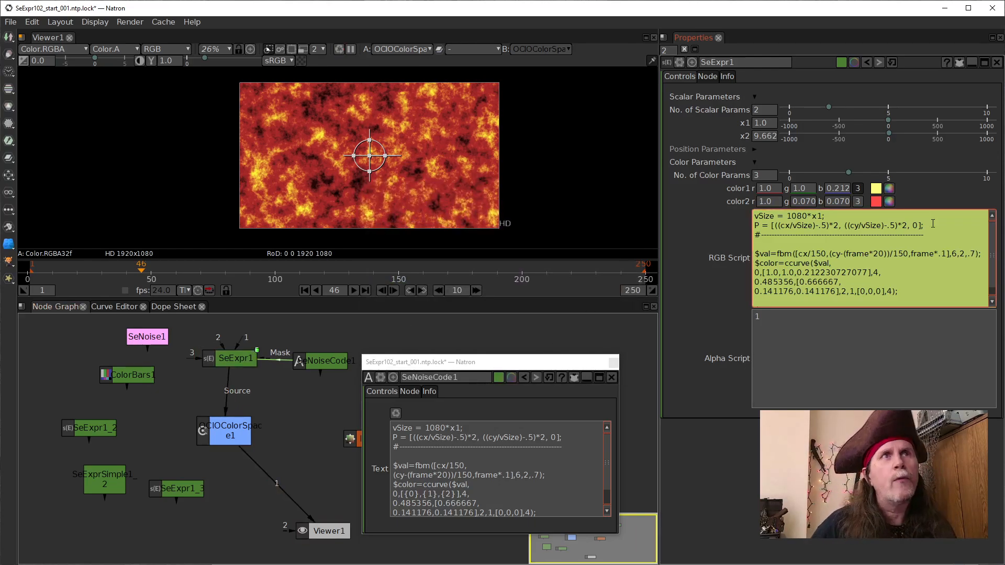
left_click(890, 189)
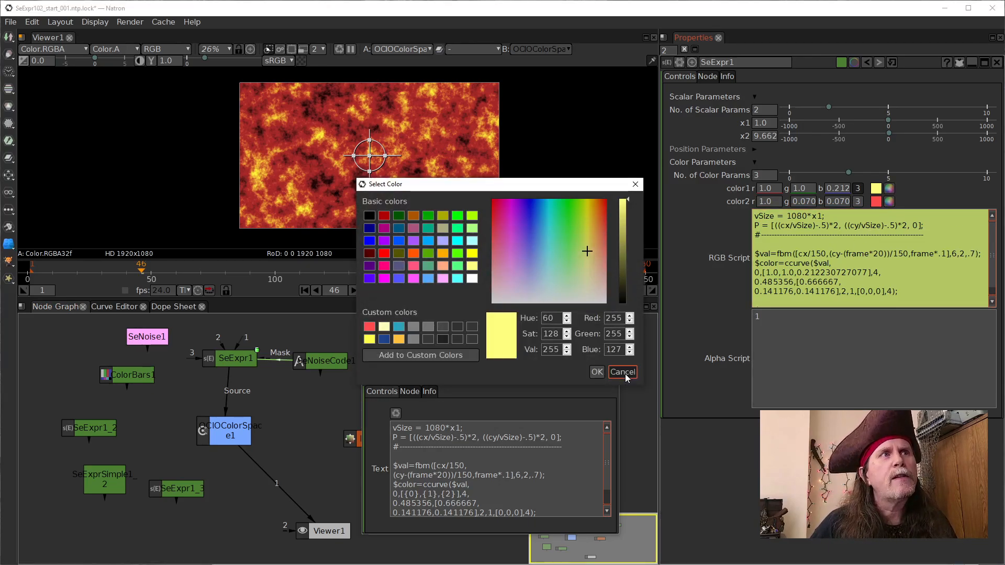
left_click(597, 373)
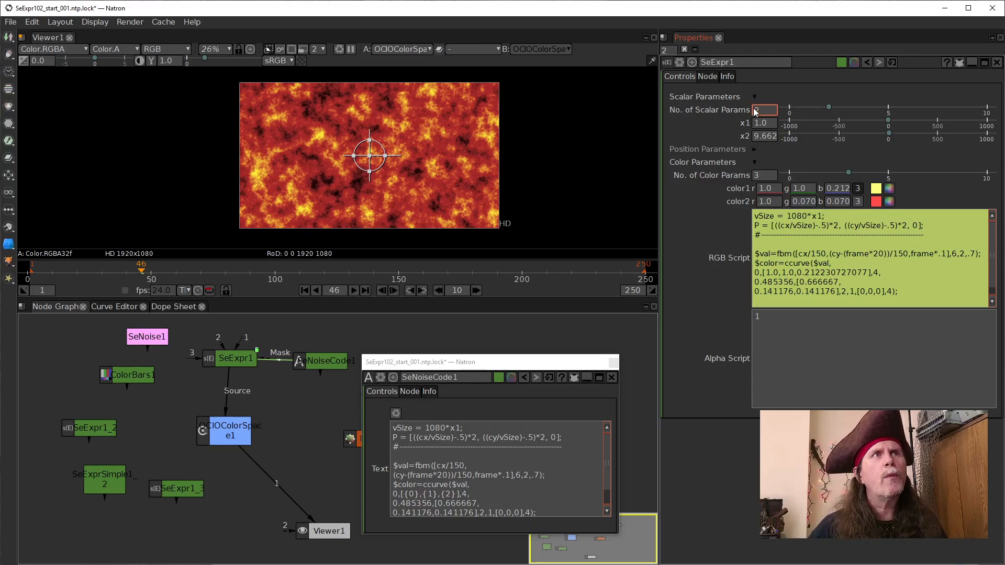
- Set SeExpr1's number of scalar parameters to 3 and review the RGB Script's format() expression, closing it without edits
type("3")
key("Return")
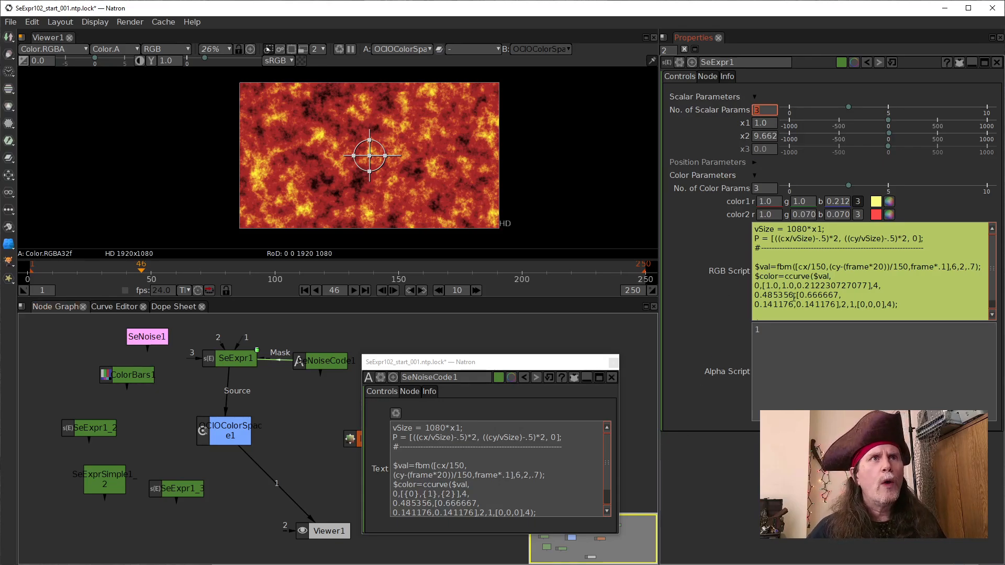
right_click(873, 283)
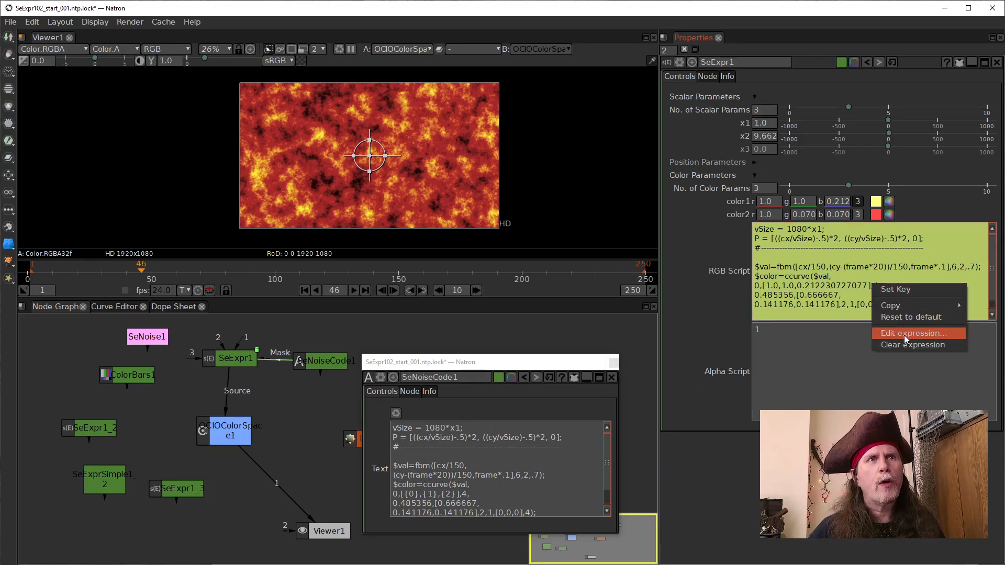
left_click(907, 339)
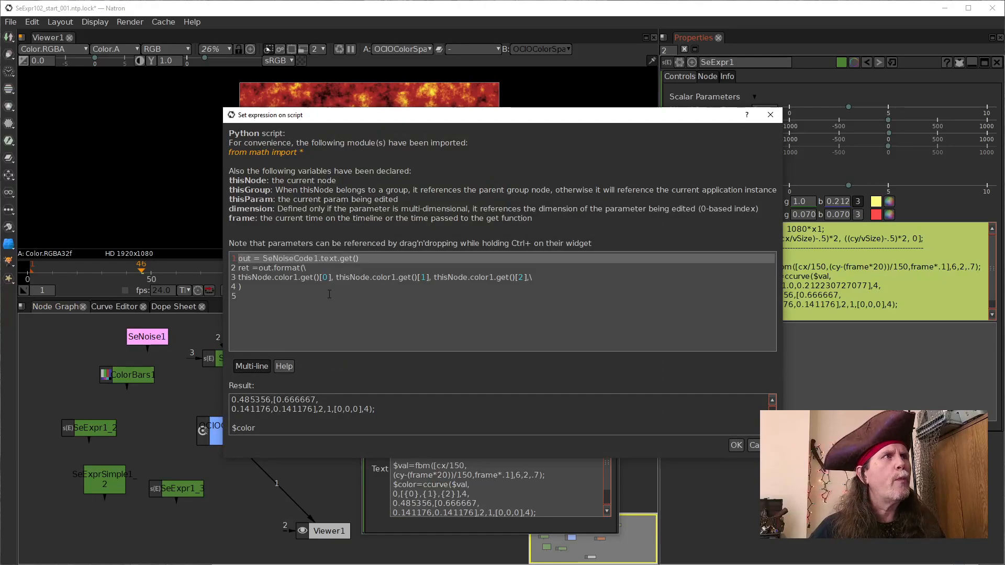
left_click(550, 279)
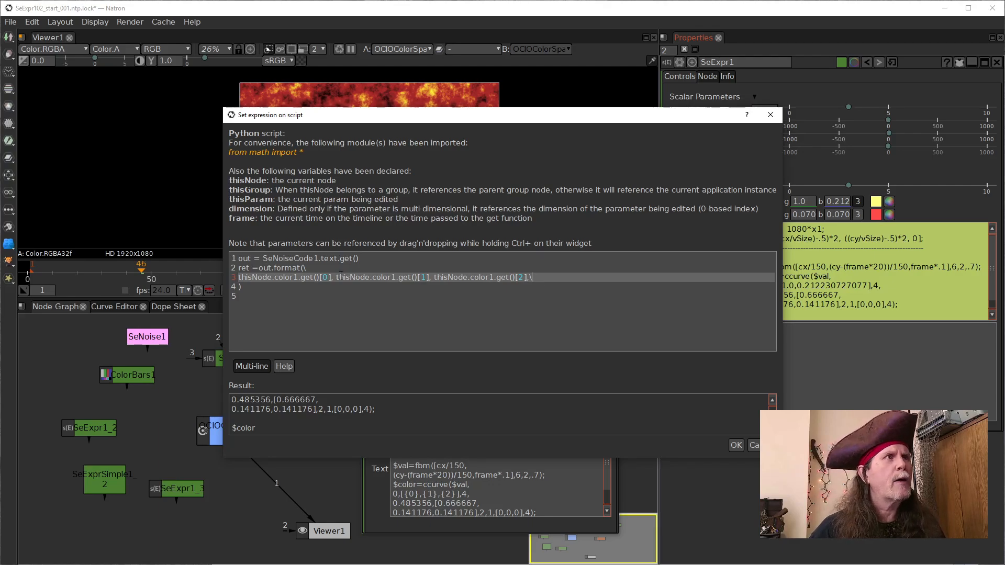
left_click(618, 513)
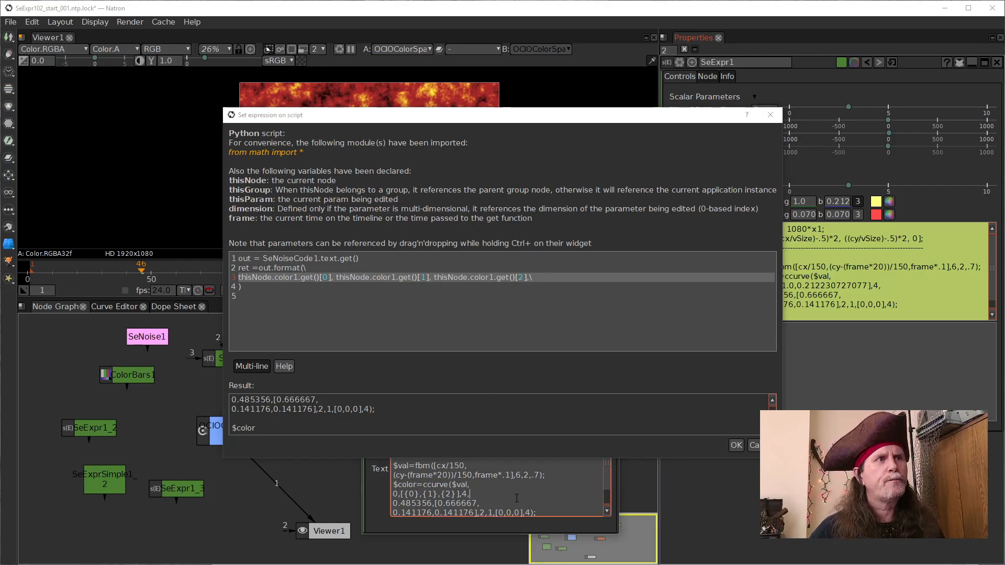
left_click(422, 142)
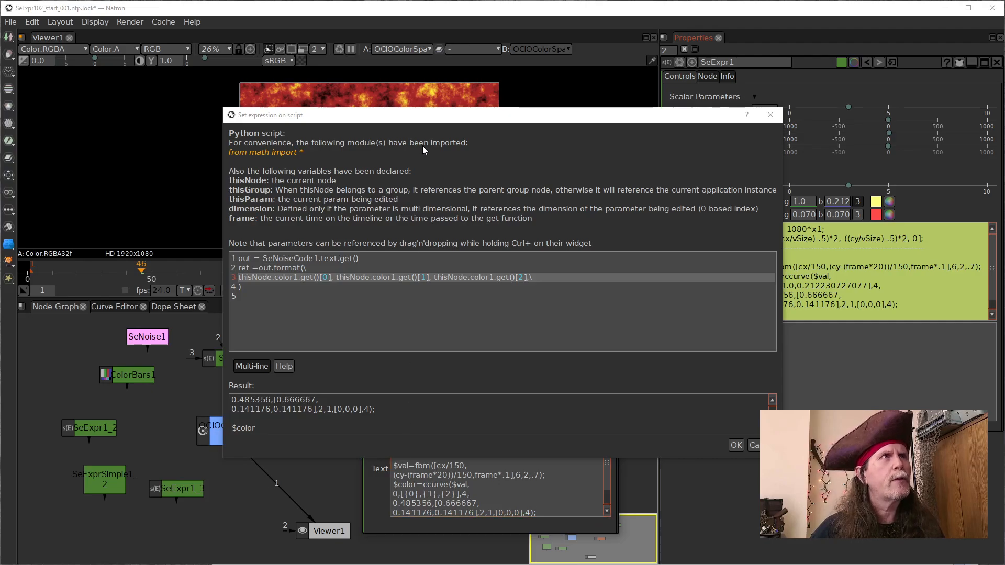
left_click(751, 445)
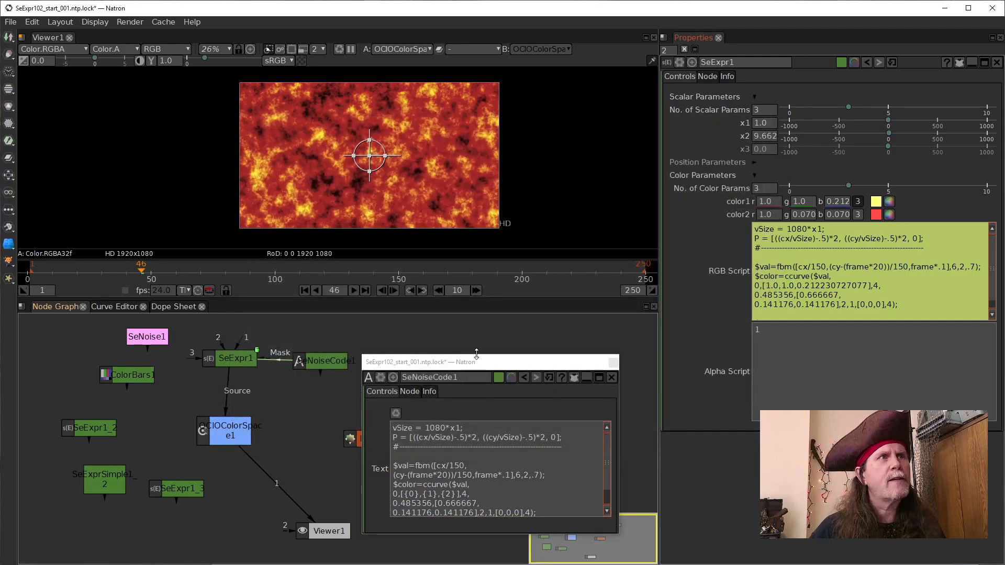
- Disconnect OCIOColorSpace1's Source input from SeExpr1 and move the floating SeNoiseCode1 settings window over the viewer
left_click_drag(473, 367, 464, 363)
left_click_drag(228, 388, 193, 376)
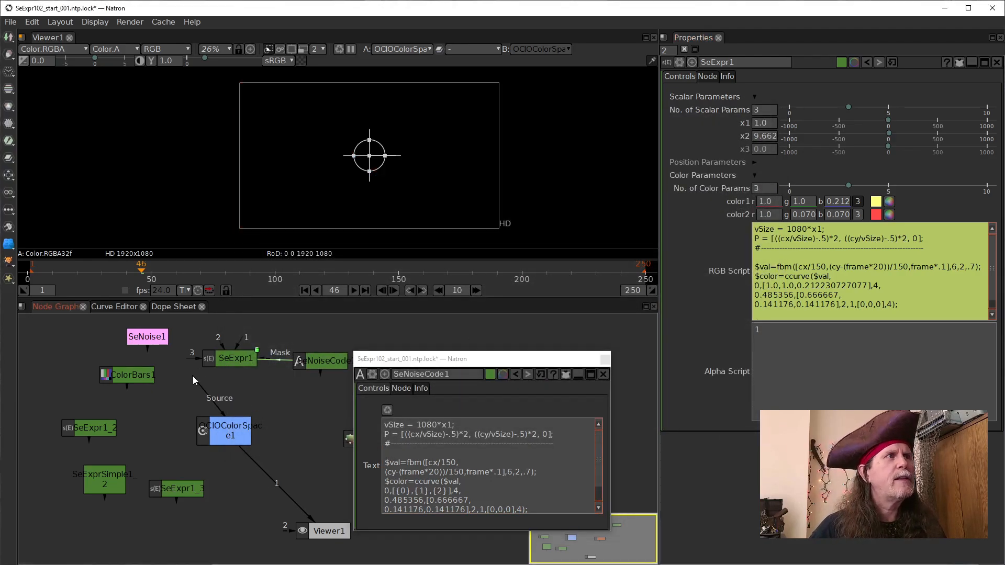
left_click_drag(435, 360, 317, 248)
mouse_move(453, 419)
left_mouse_down()
mouse_move(460, 505)
mouse_move(460, 437)
left_mouse_up()
left_click_drag(379, 247, 340, 123)
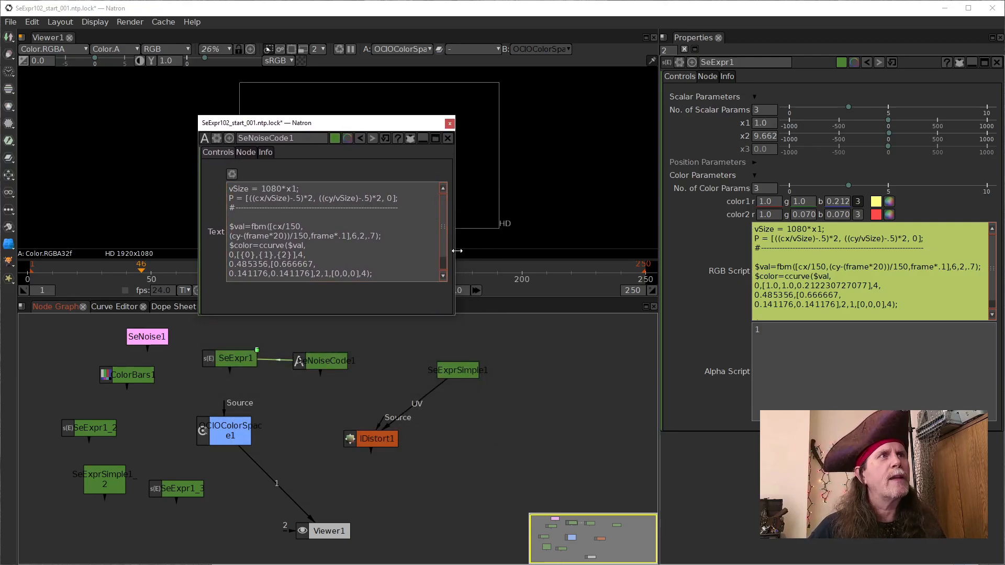
- Replace the leading 0 position after $val in SeNoiseCode1's ccurve code with the placeholder {3}, and move the settings window aside
key("Return")
key("Return")
type("$color")
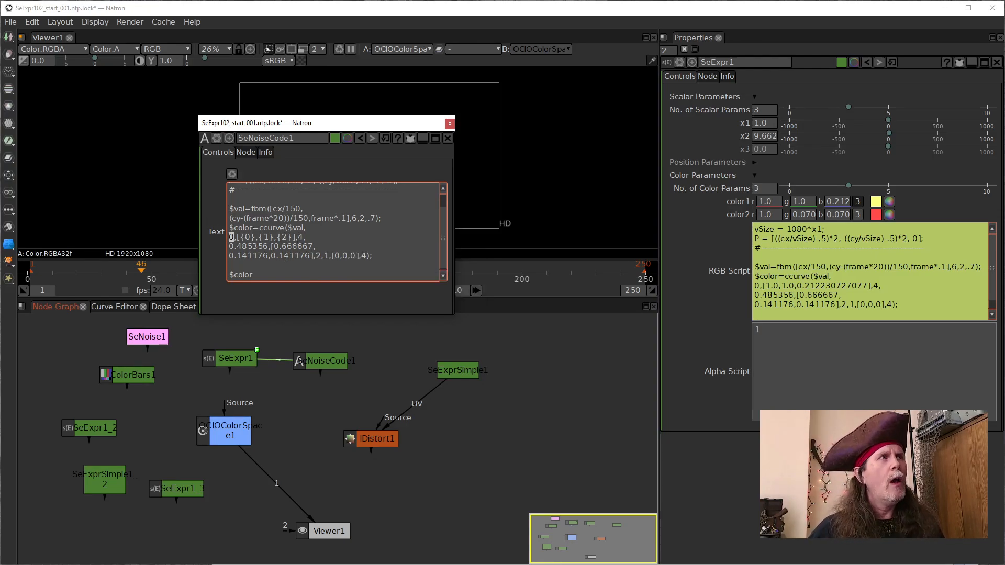
type("{3")
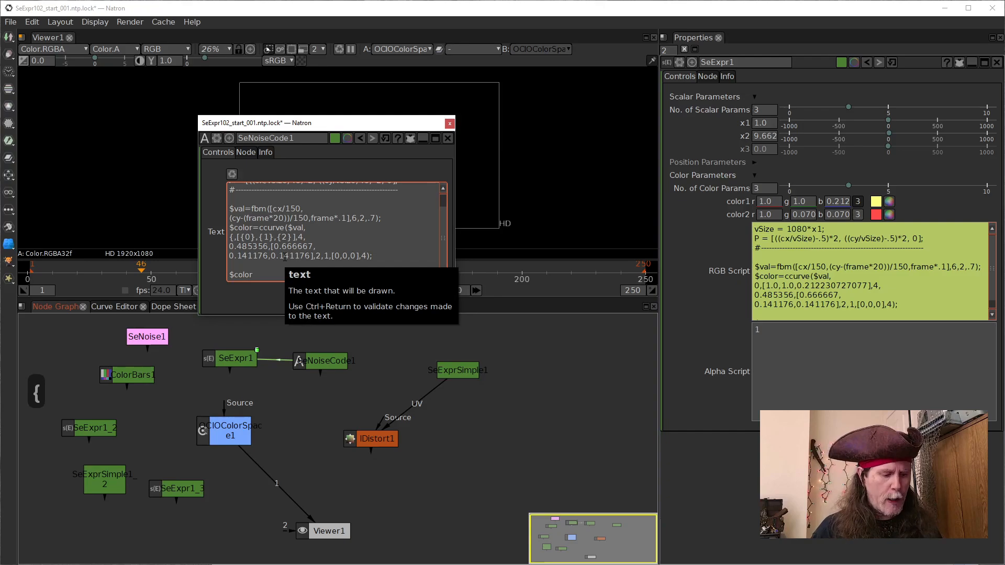
type("}")
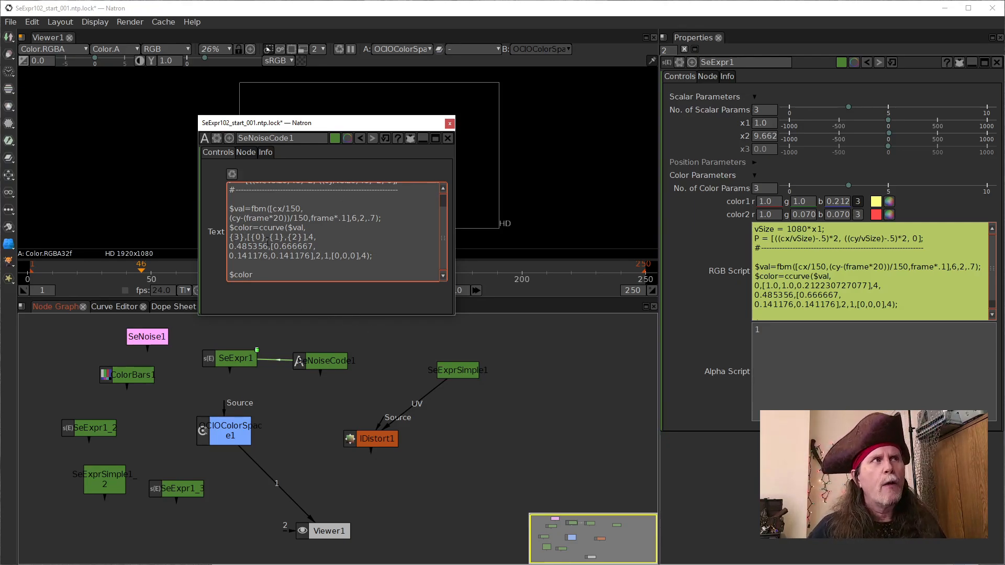
left_click_drag(315, 126, 232, 87)
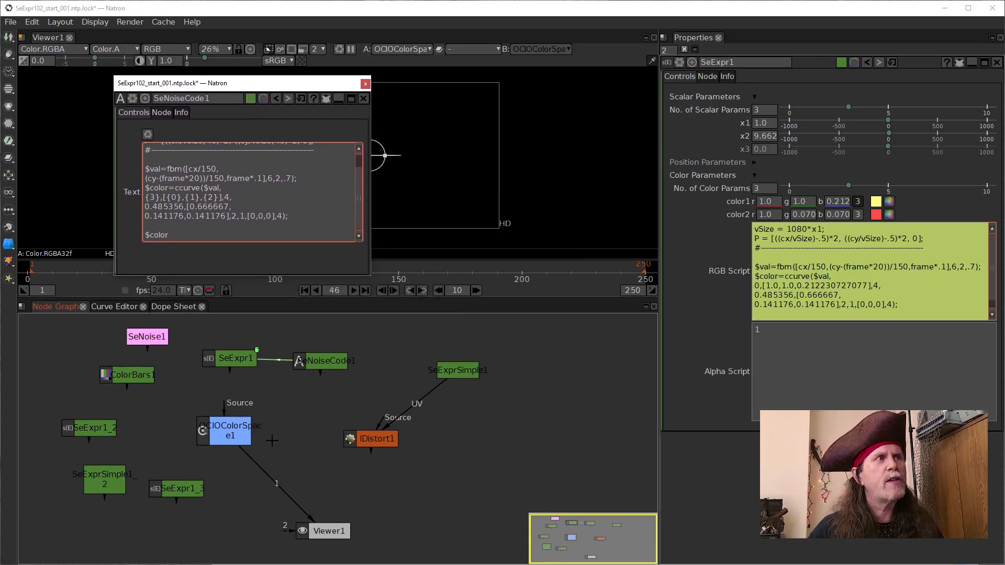
- Add x1\ on a new line as the fourth argument of the RGB Script expression's format() call and apply it
right_click(823, 249)
left_click(860, 309)
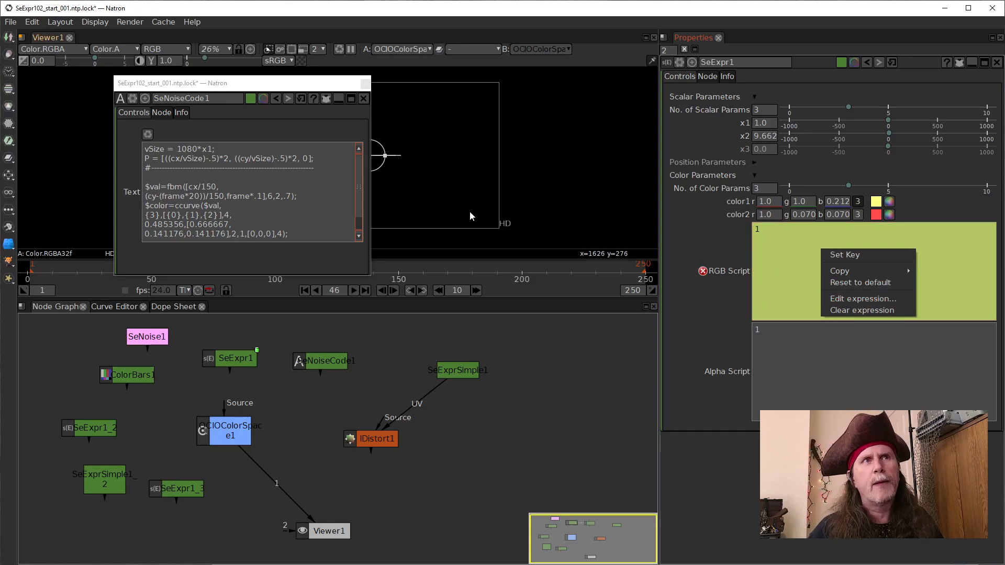
left_click(840, 301)
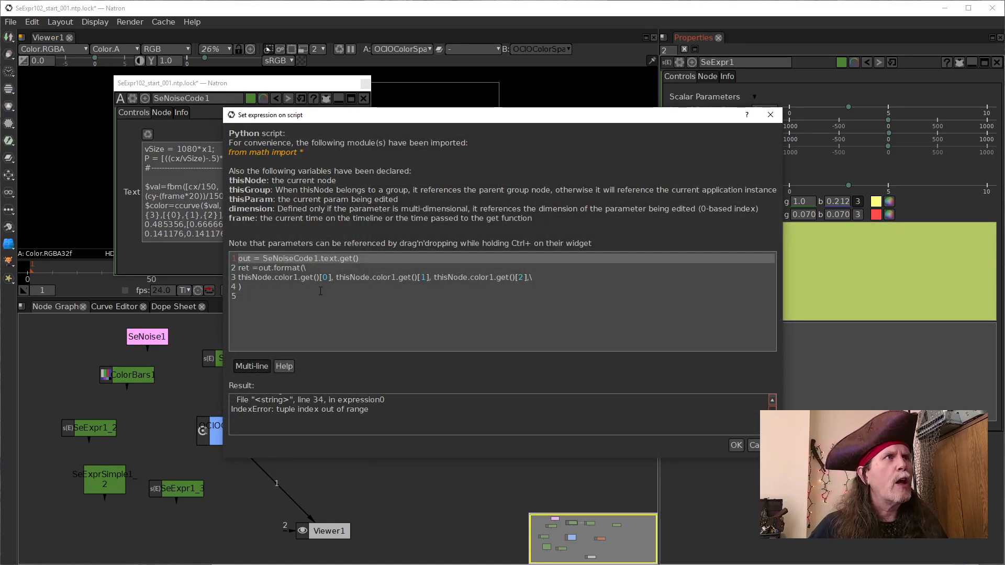
left_click(544, 279)
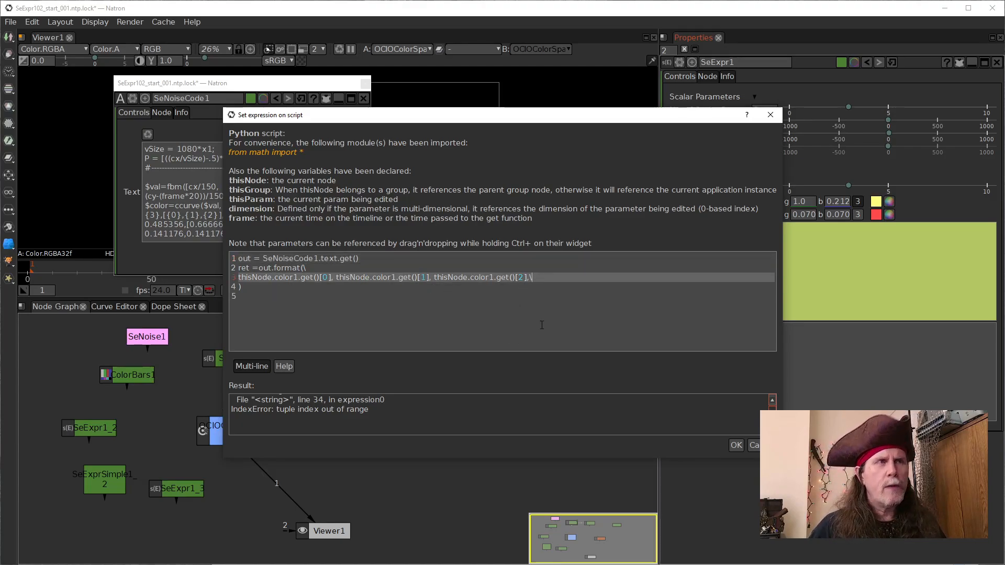
key("Return")
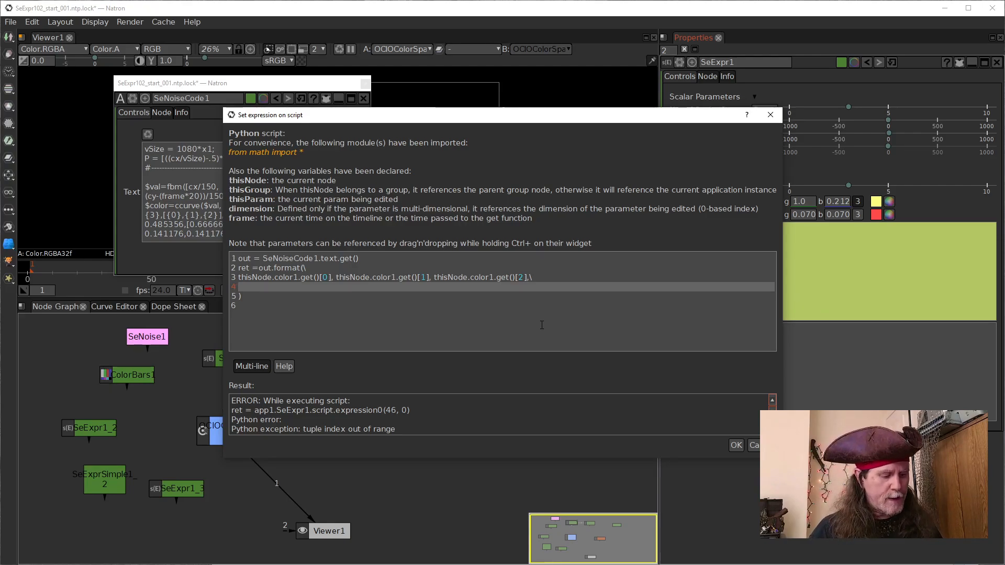
type("x1")
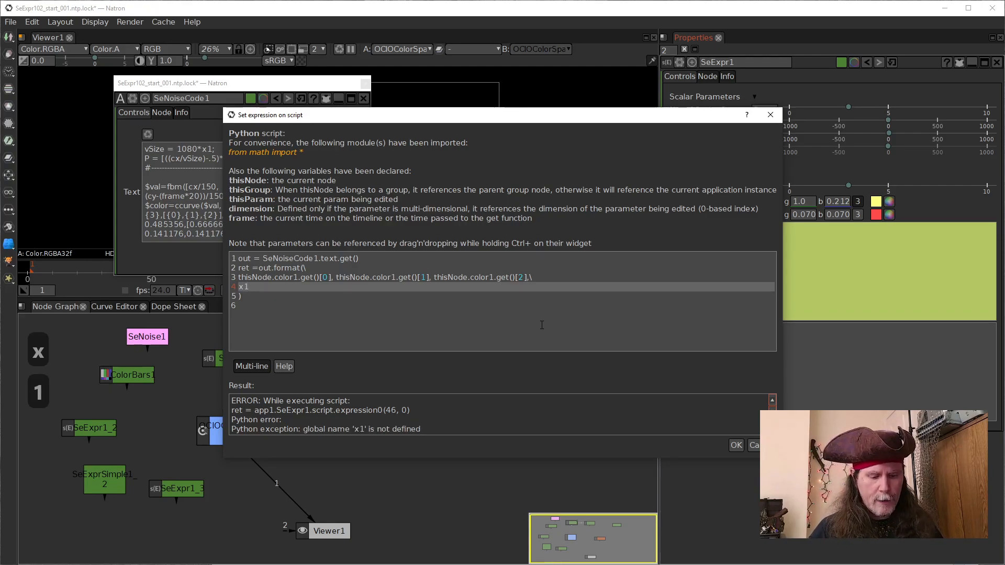
type("\\")
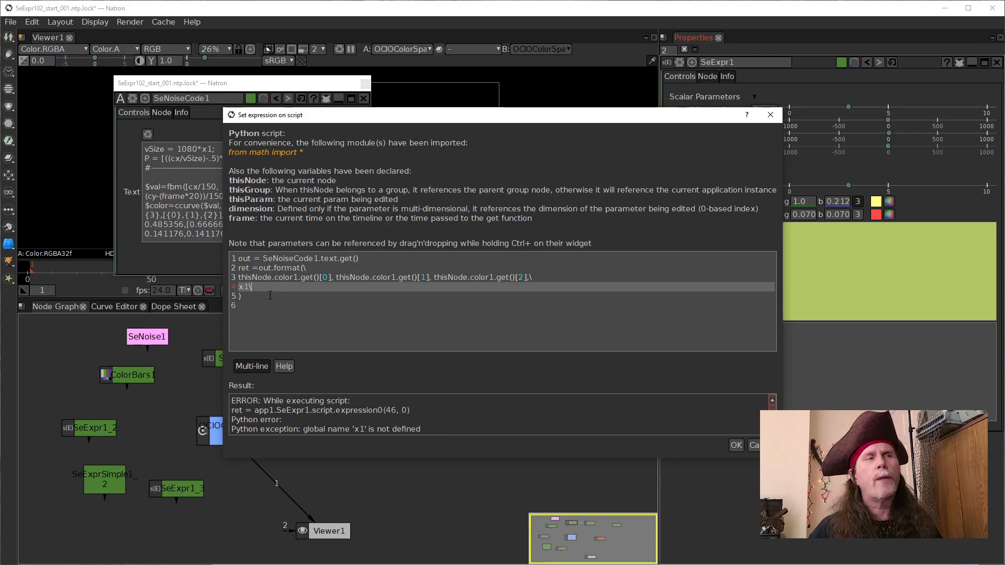
left_click_drag(696, 116, 566, 98)
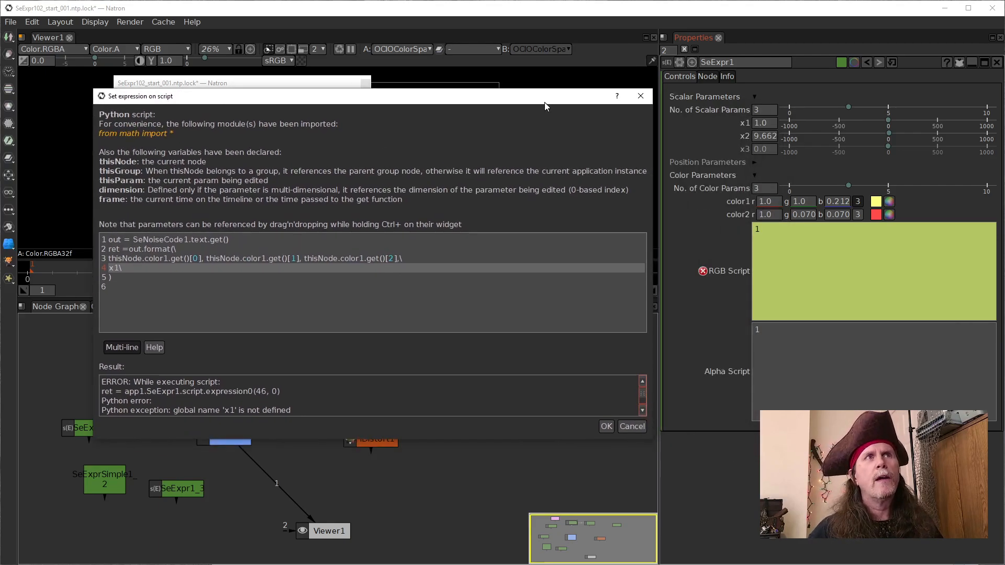
left_click(612, 426)
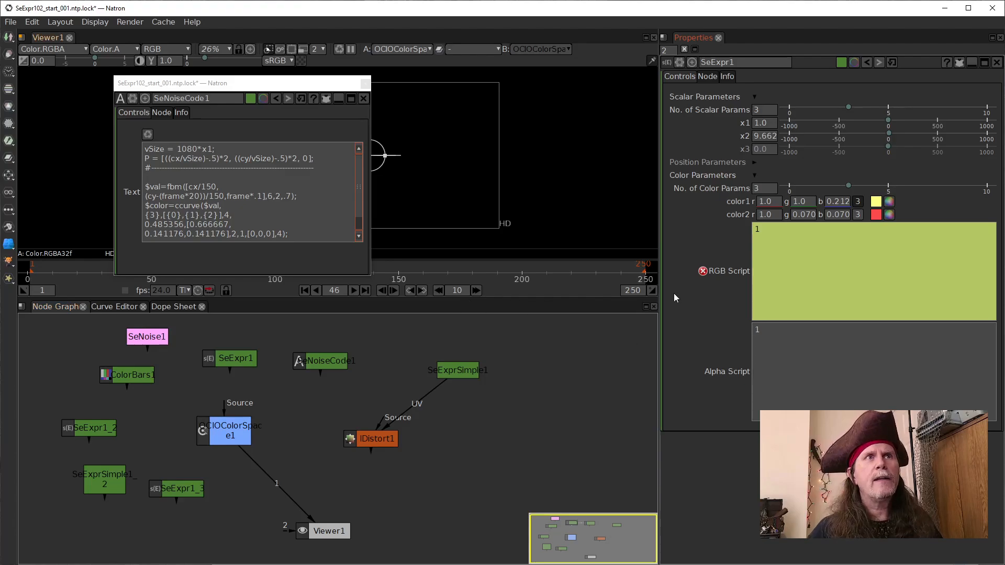
- Reopen SeExpr1's RGB Script expression and examine its format() arguments against the error traceback in the result
left_click(297, 233)
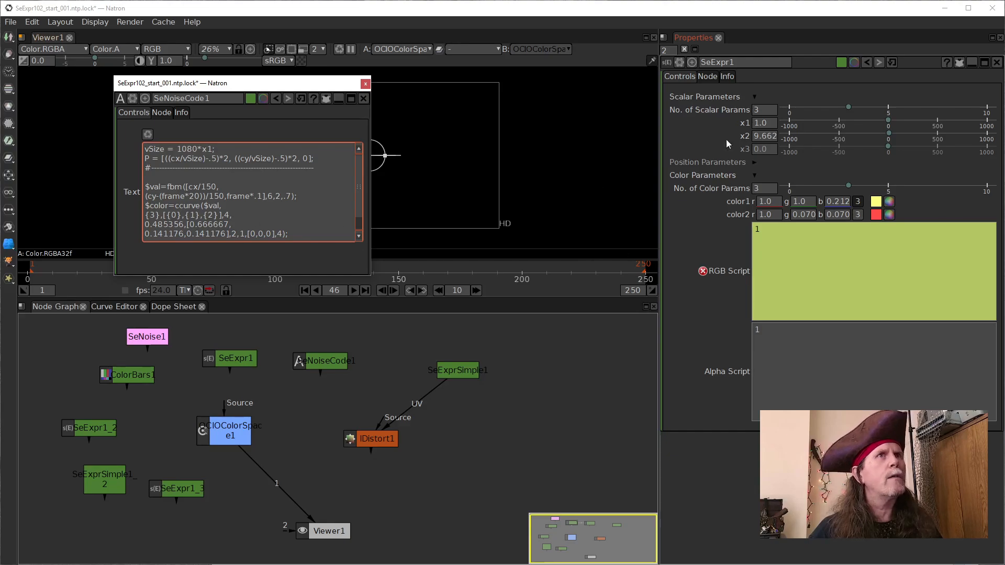
right_click(902, 256)
left_click(916, 307)
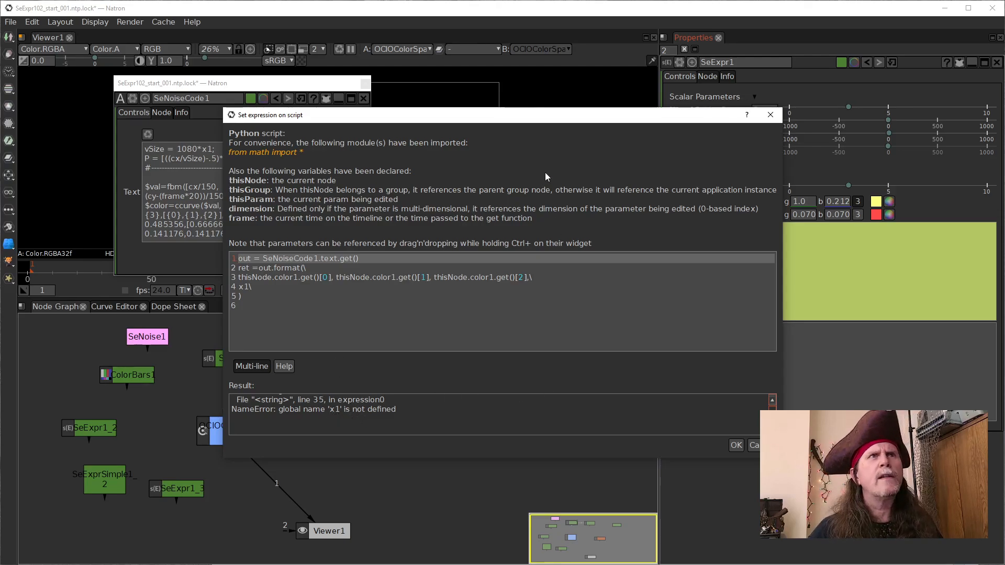
left_click_drag(556, 121, 440, 118)
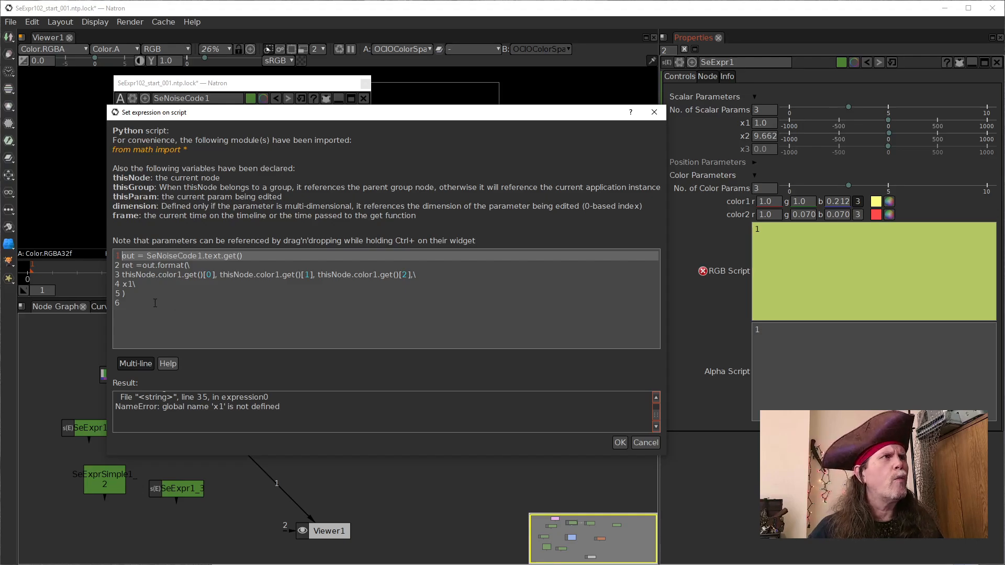
left_click(411, 278)
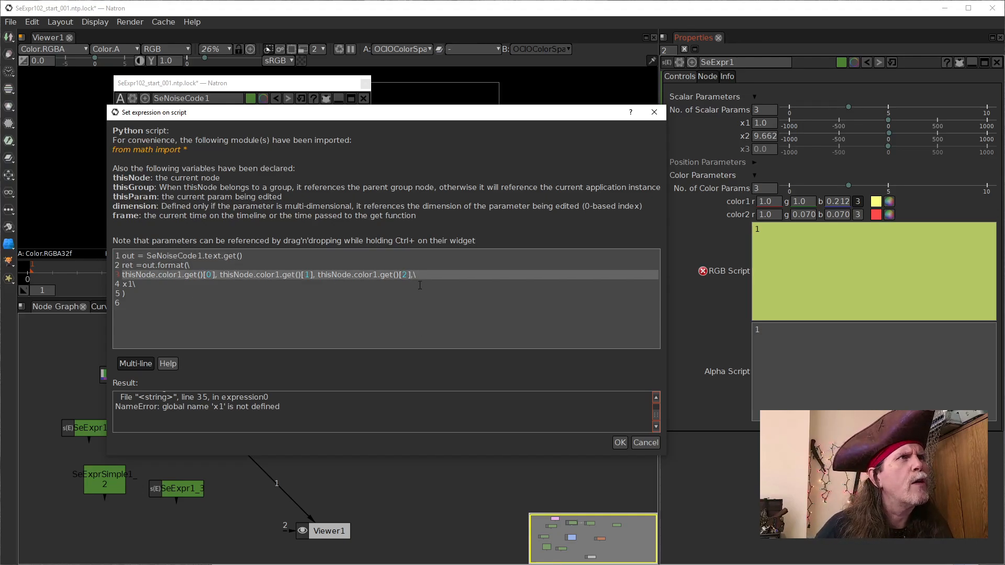
type(",")
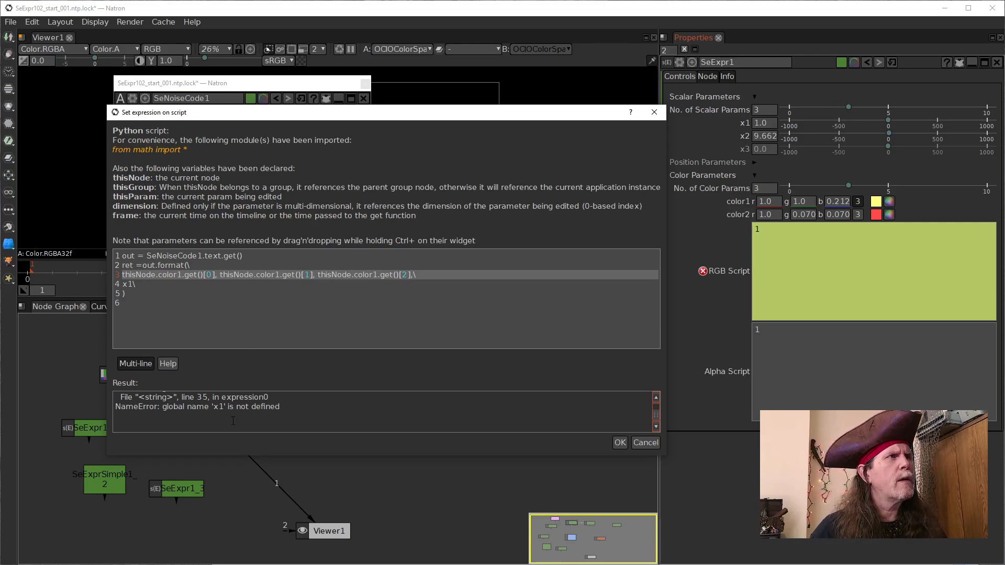
scroll(233, 420, "up", 1)
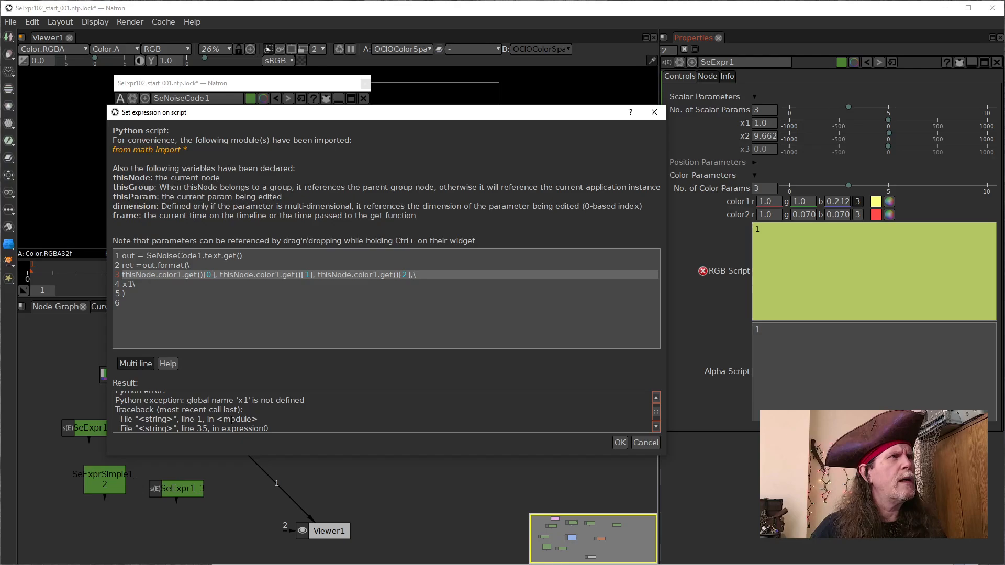
- Cut all five lines of the RGB Script expression to the clipboard and apply the empty expression
left_click(138, 293)
left_click_drag(150, 295, 121, 256)
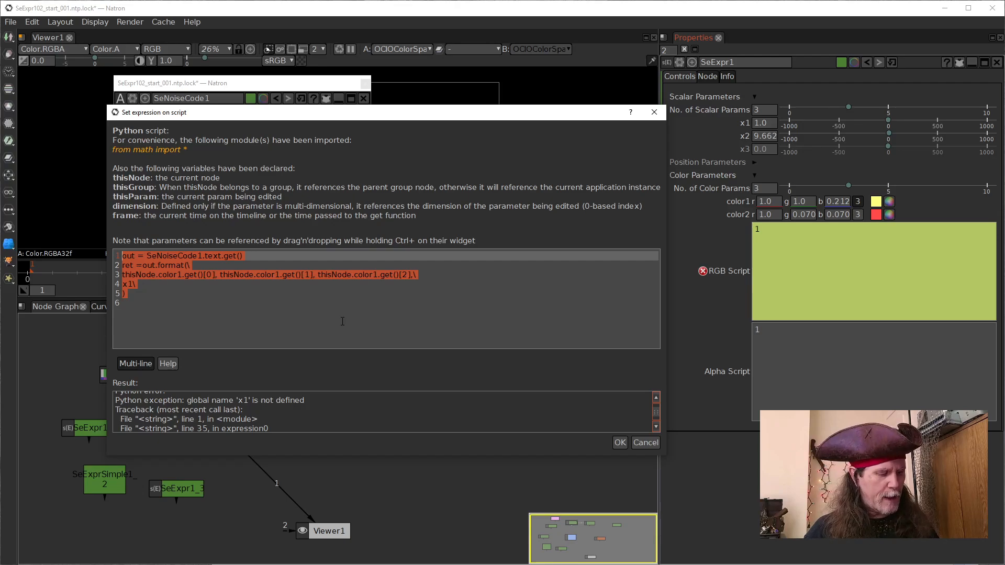
key("ctrl+x")
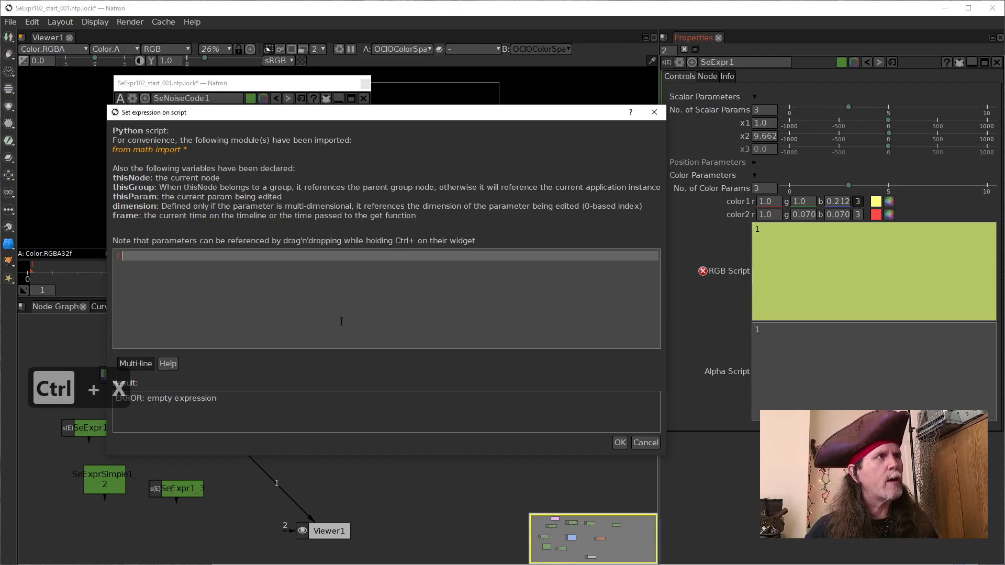
left_click(620, 443)
- Replace the empty RGB Script expression with 1, clear the expression, and delete the remaining 1 from the field
left_click(848, 245)
right_click(834, 260)
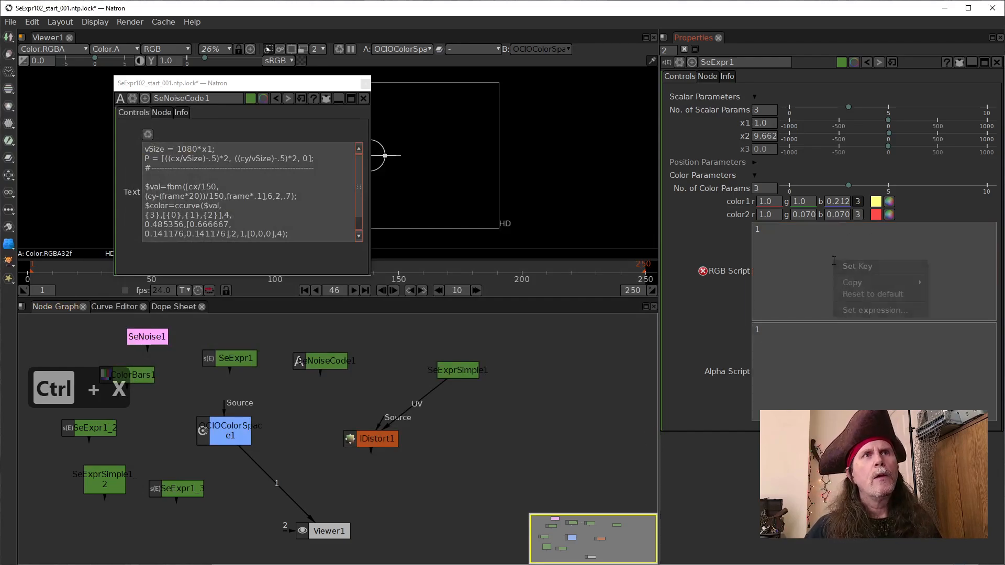
left_click(874, 310)
type("1")
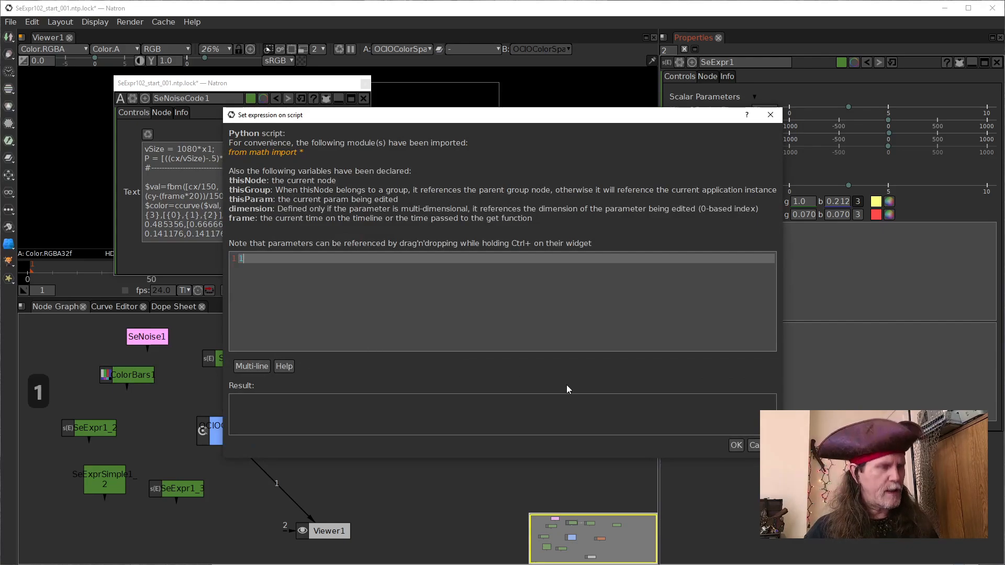
left_click(739, 446)
right_click(818, 286)
left_click(845, 349)
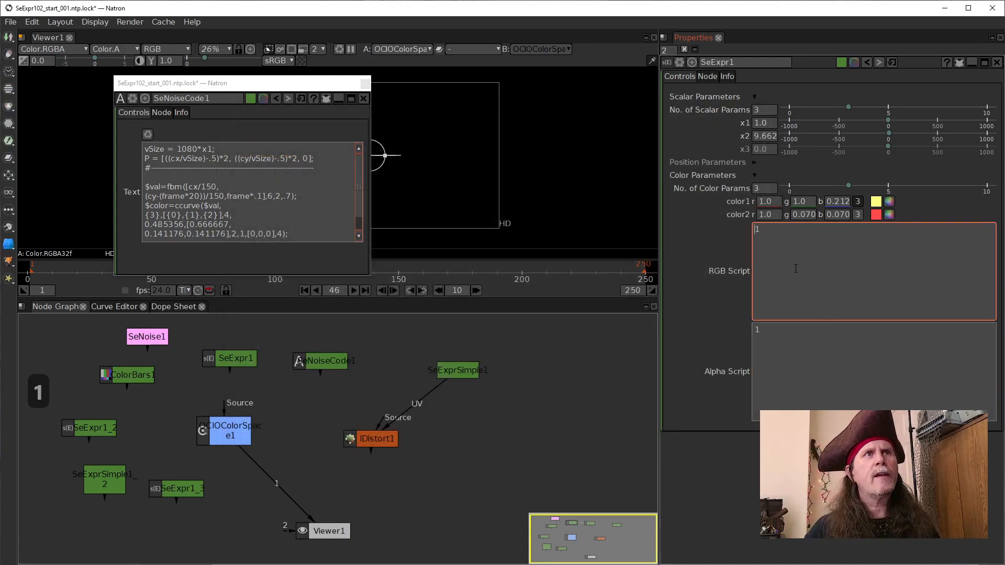
key("BackSpace")
- Set a new RGB Script expression by pasting the five cut lines, enable multi-line evaluation, and move the expression window aside
right_click(768, 235)
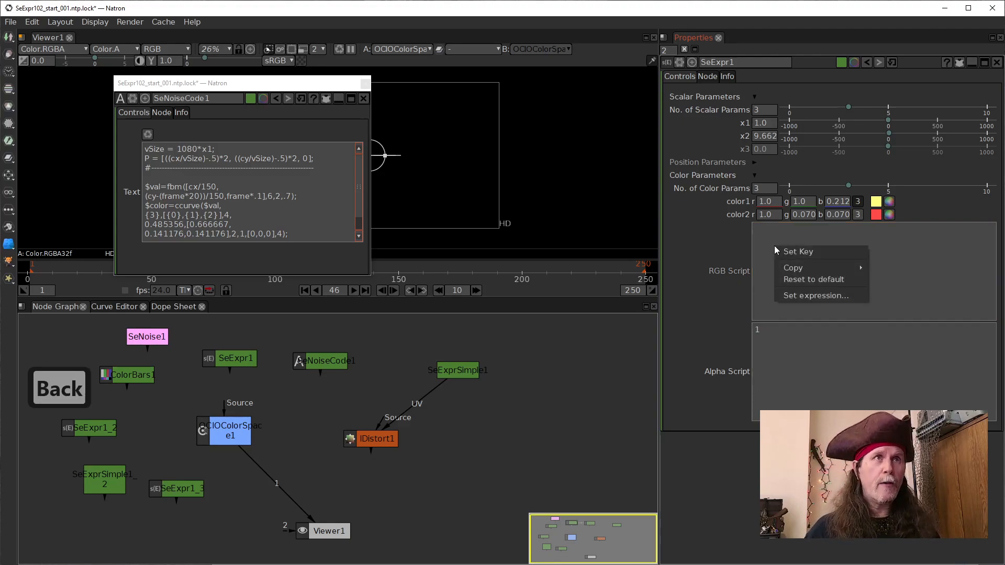
left_click(819, 294)
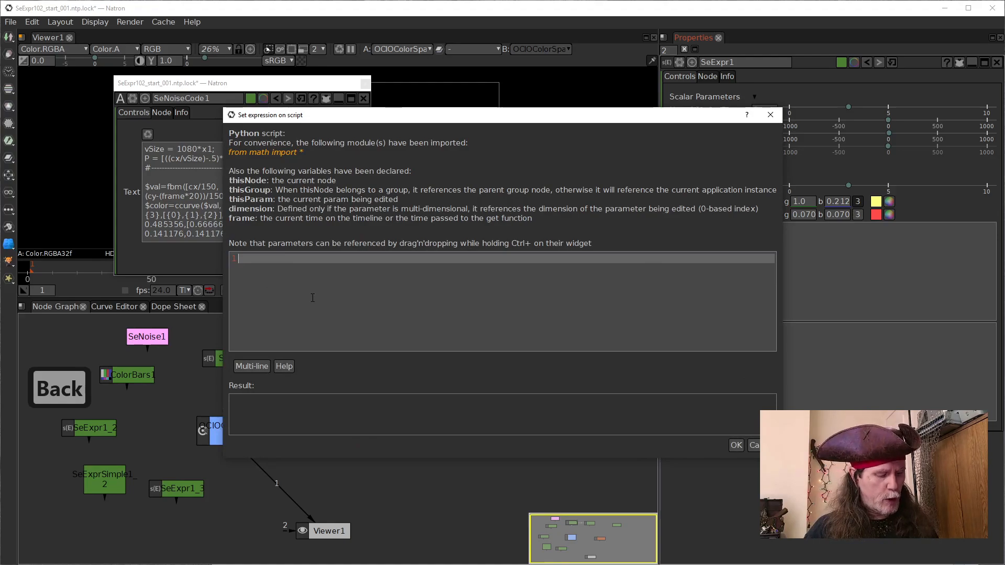
key("ctrl+v")
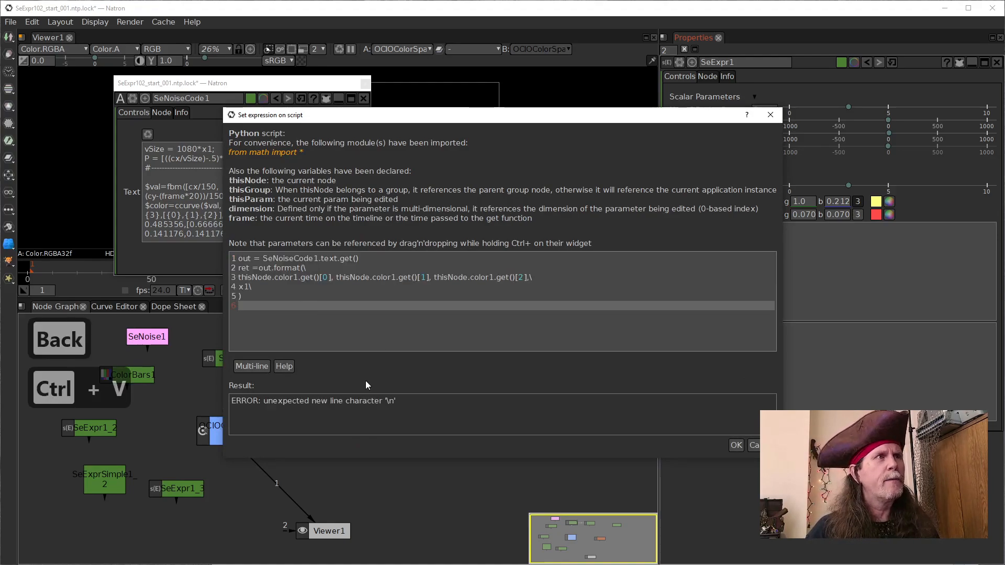
left_click(250, 366)
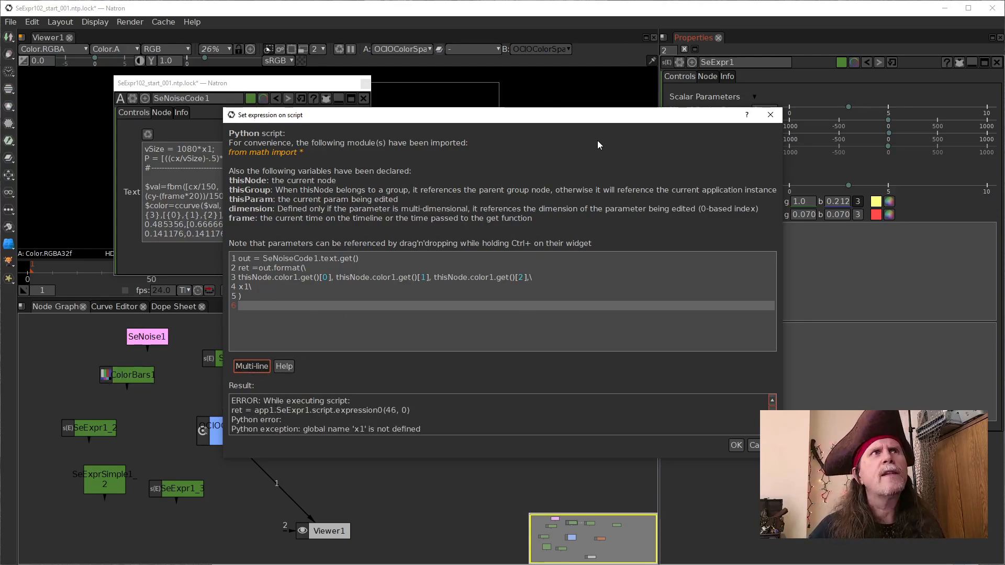
left_click_drag(600, 123, 479, 129)
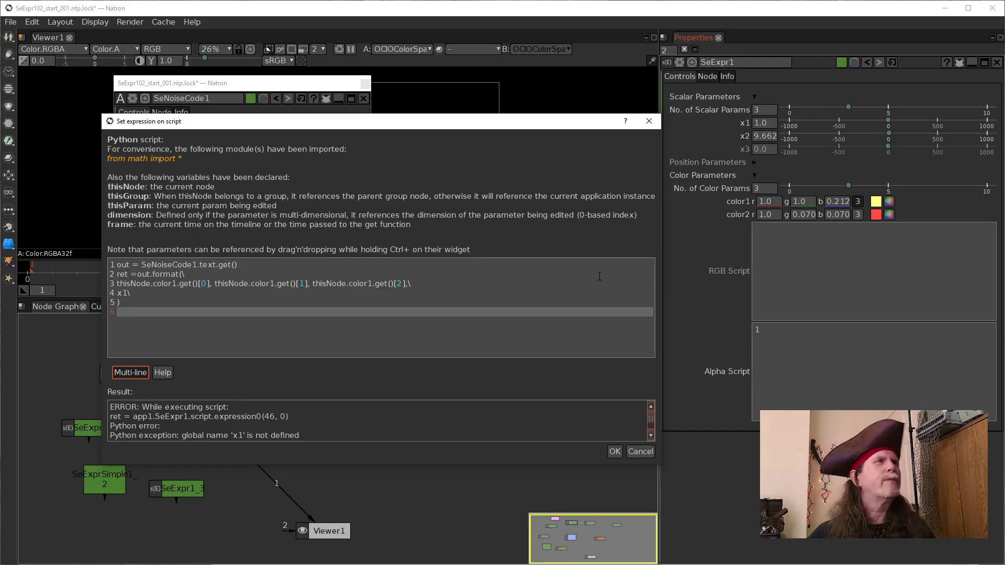
- Change the fourth format() argument to thisNode.x1.get(), check the formatted ccurve code in the result, and apply the expression
left_click_drag(200, 286, 126, 285)
left_click(146, 287)
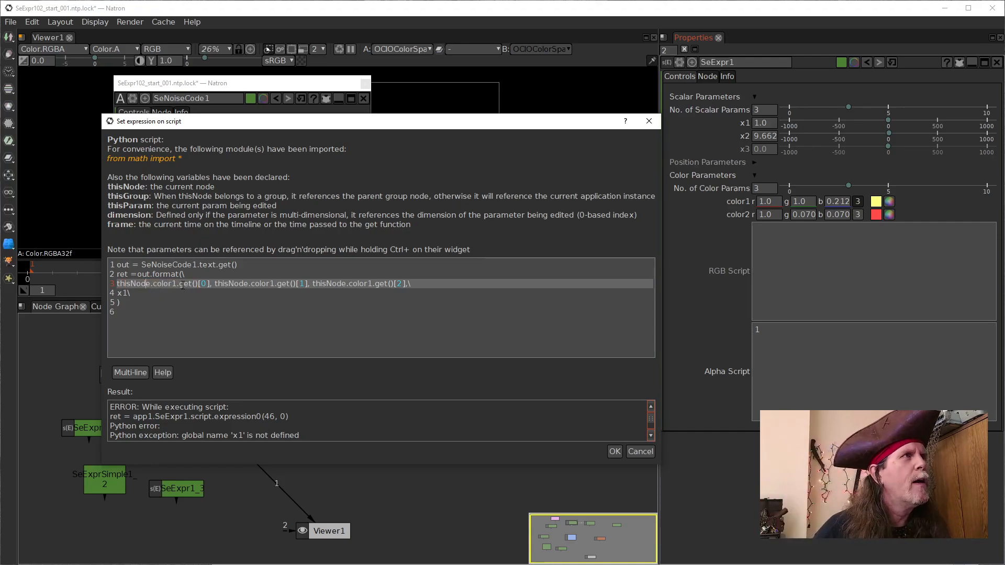
left_click_drag(152, 286, 118, 285)
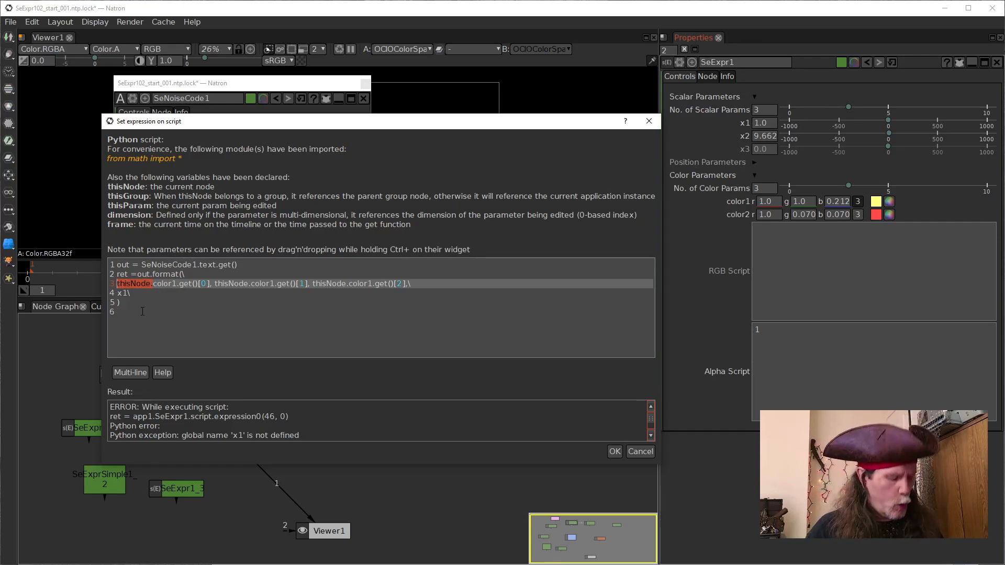
key("ctrl+c")
key("Down")
key("ctrl+v")
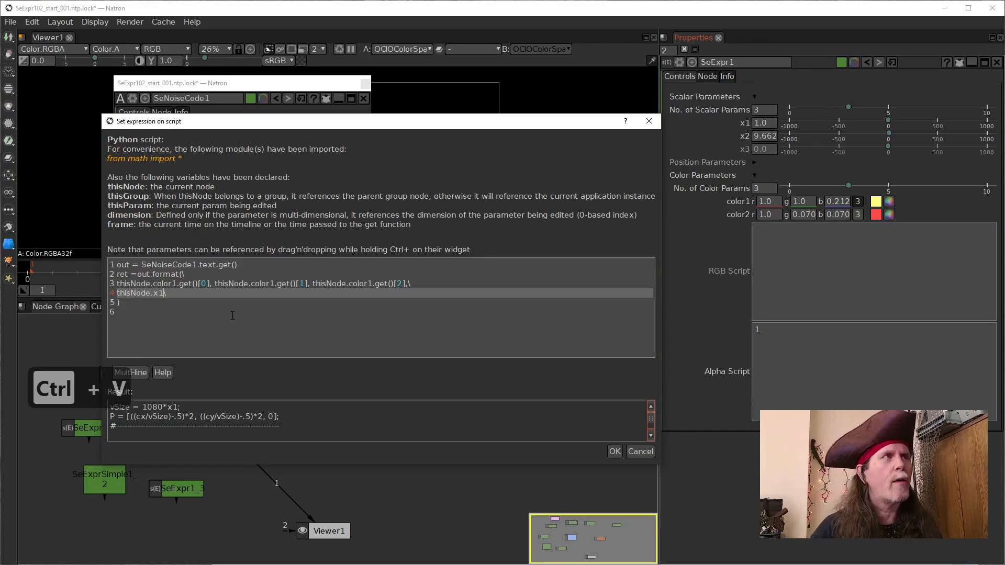
type(".")
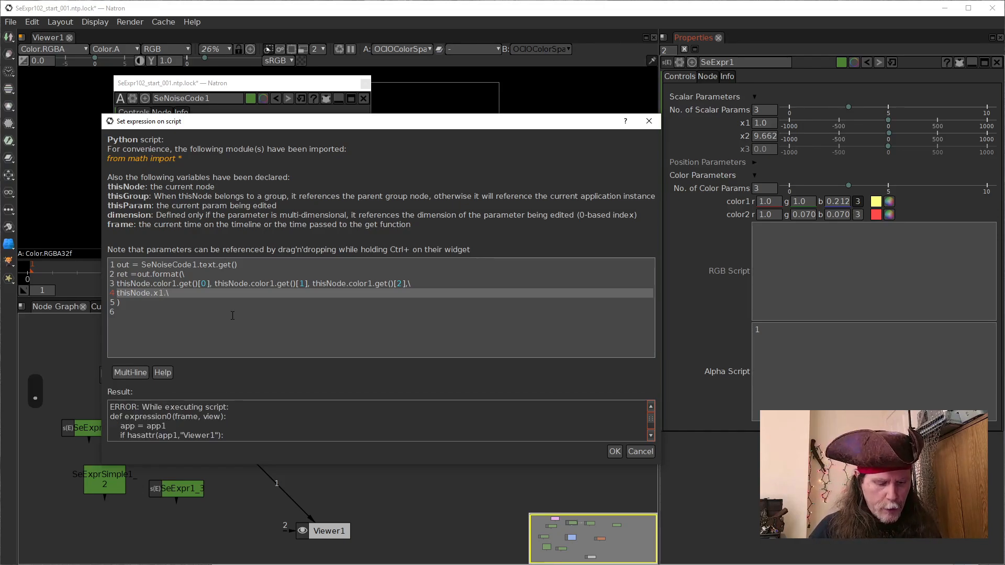
type("get")
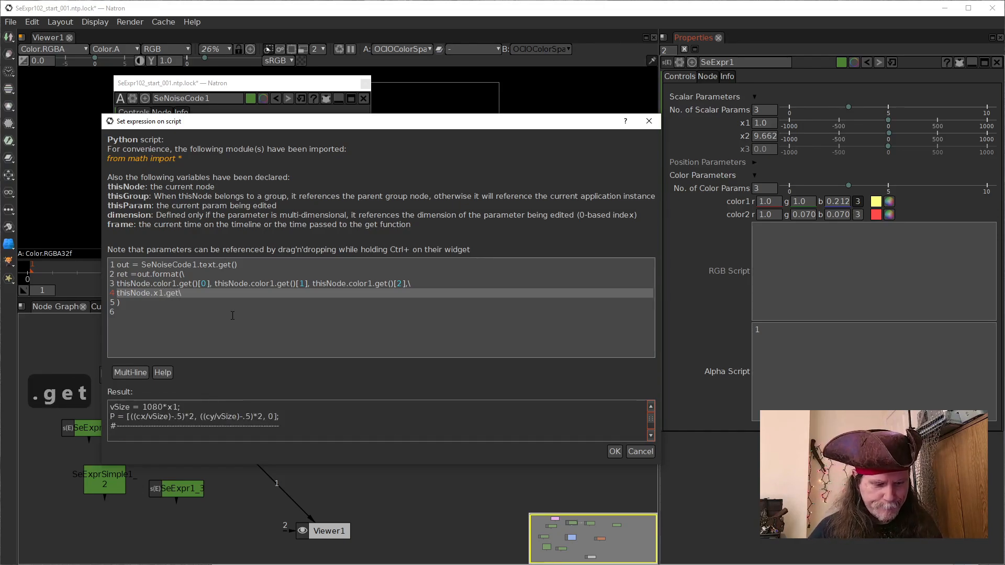
type("()")
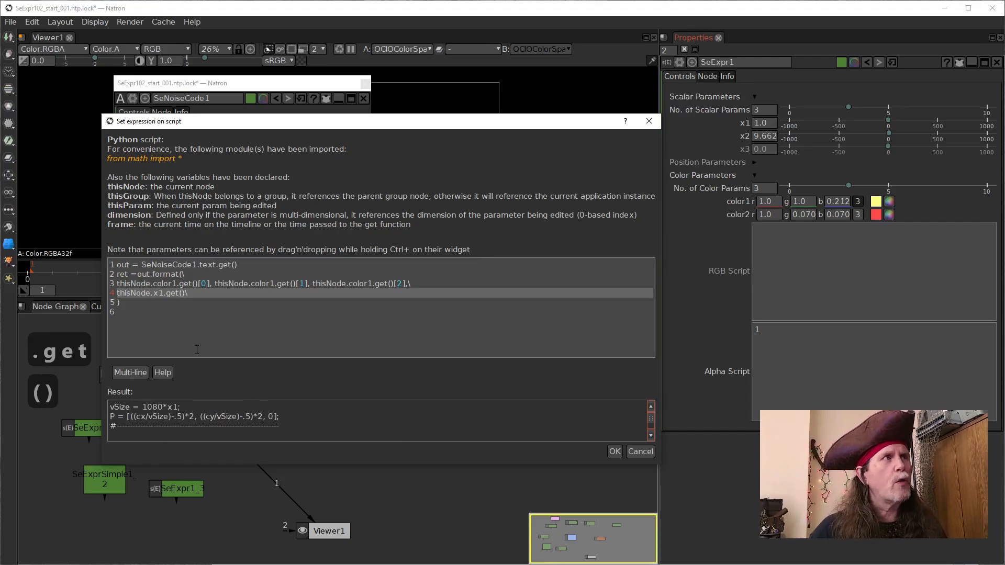
scroll(242, 426, "down", 5)
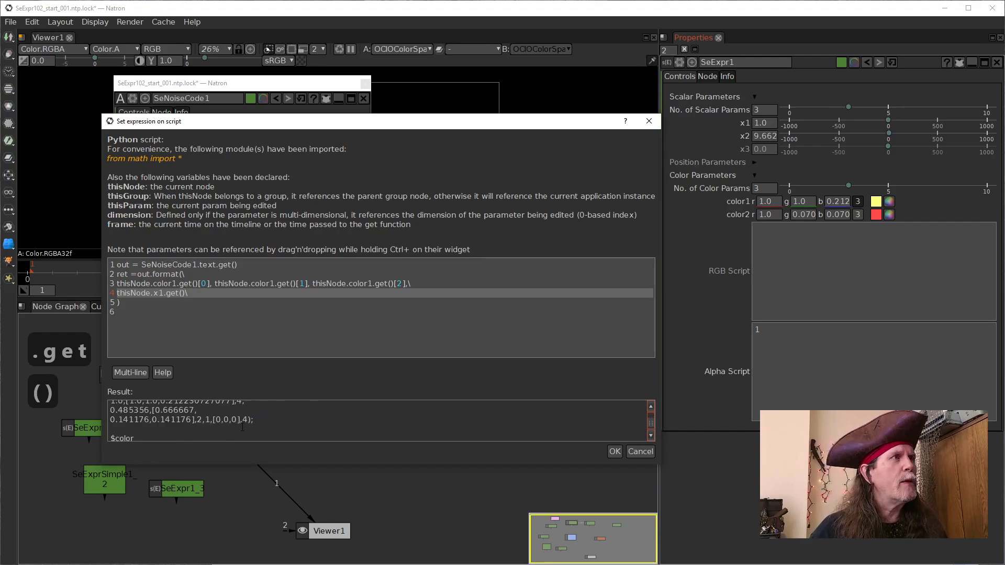
scroll(242, 426, "up", 1)
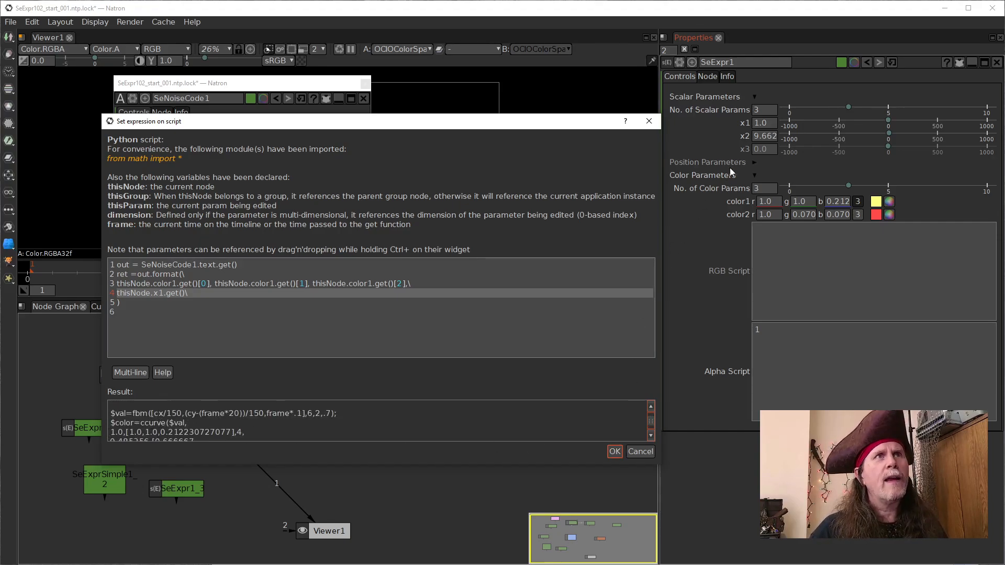
left_click(612, 452)
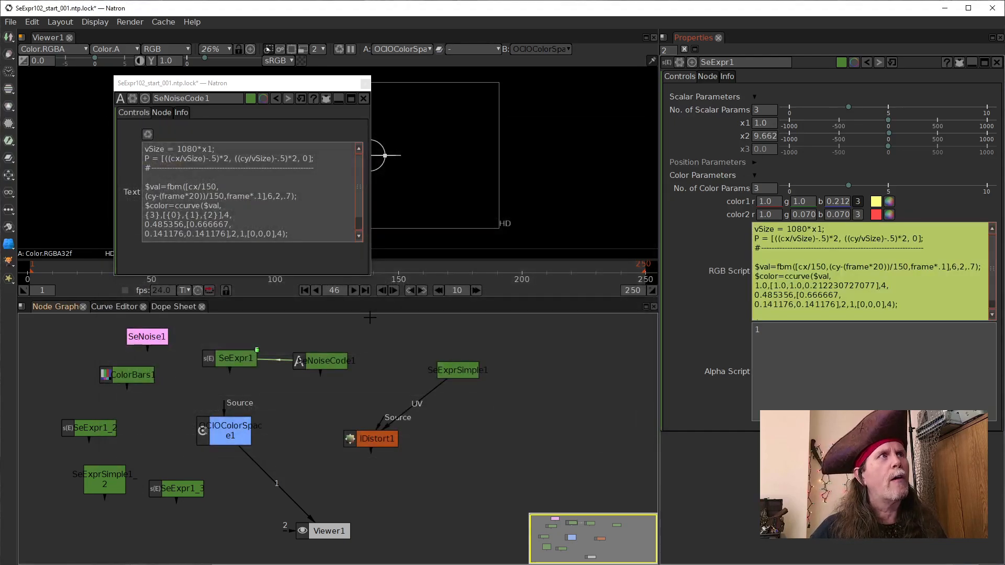
- Set SeExpr1's scalar parameter x1 to 0
left_click(764, 123)
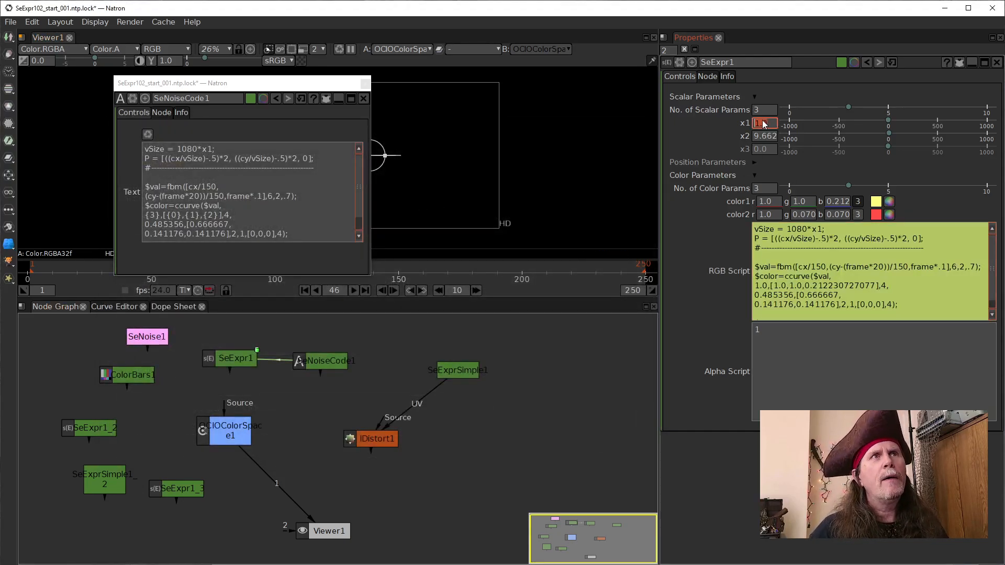
type("0")
key("Return")
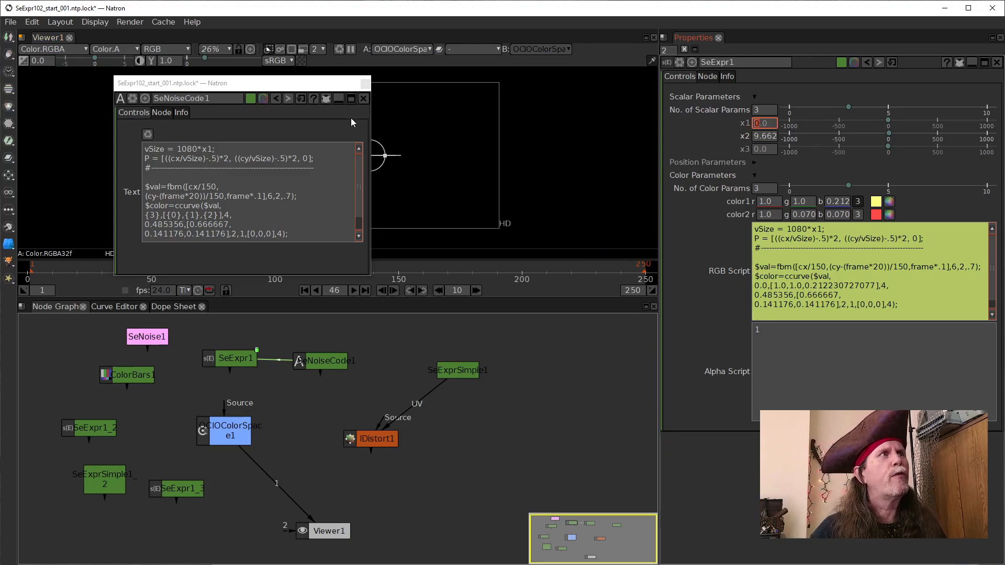
- Connect OCIOColorSpace1's Source input to SeExpr1, with the SeNoiseCode1 settings window moved clear of the viewer
left_click_drag(257, 85, 558, 300)
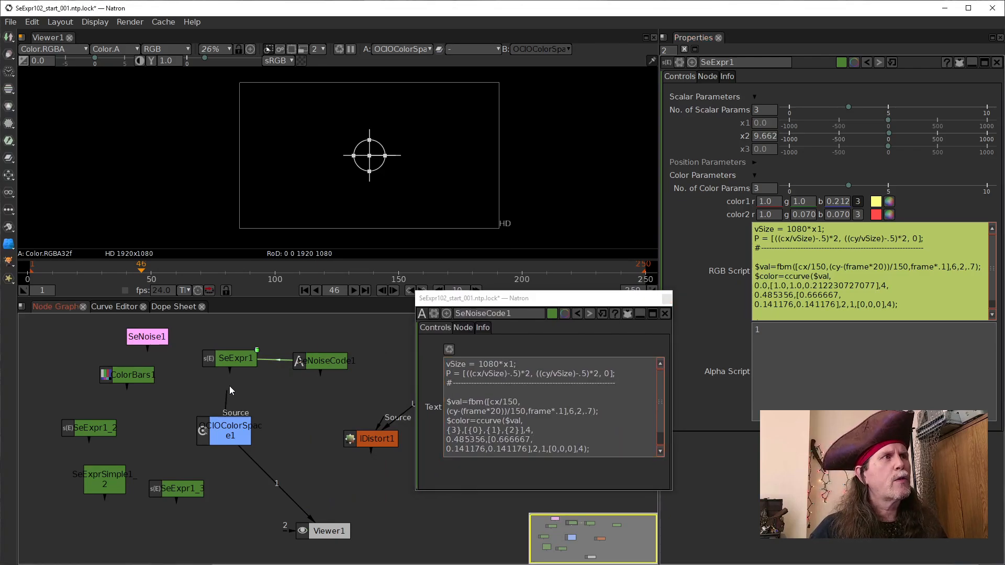
left_click(238, 357)
left_click_drag(598, 300, 505, 298)
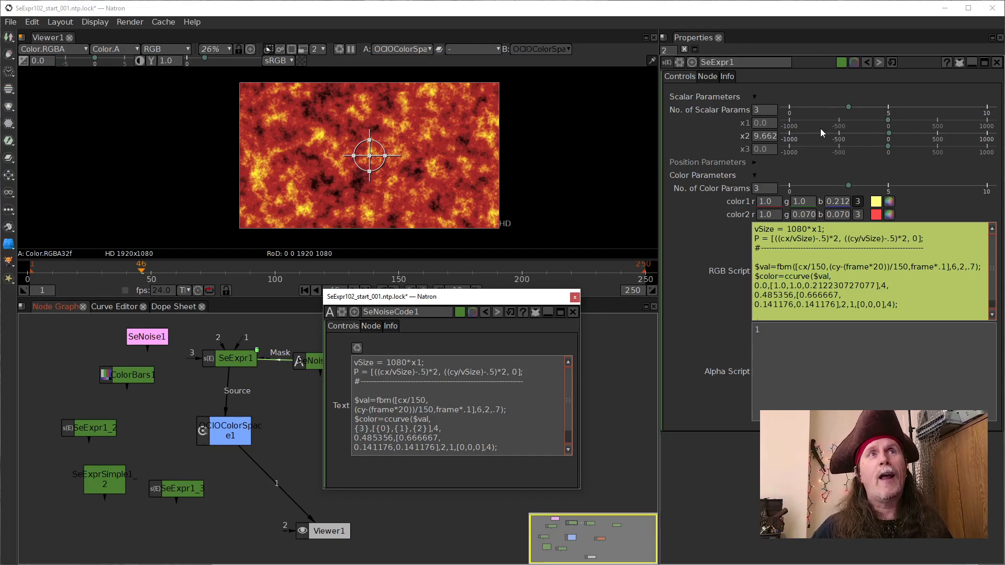
- Vary SeExpr1's x1 up to 0.3 to test the yellow position, settle on 0.1, and move the SeNoiseCode1 window
left_click(764, 126)
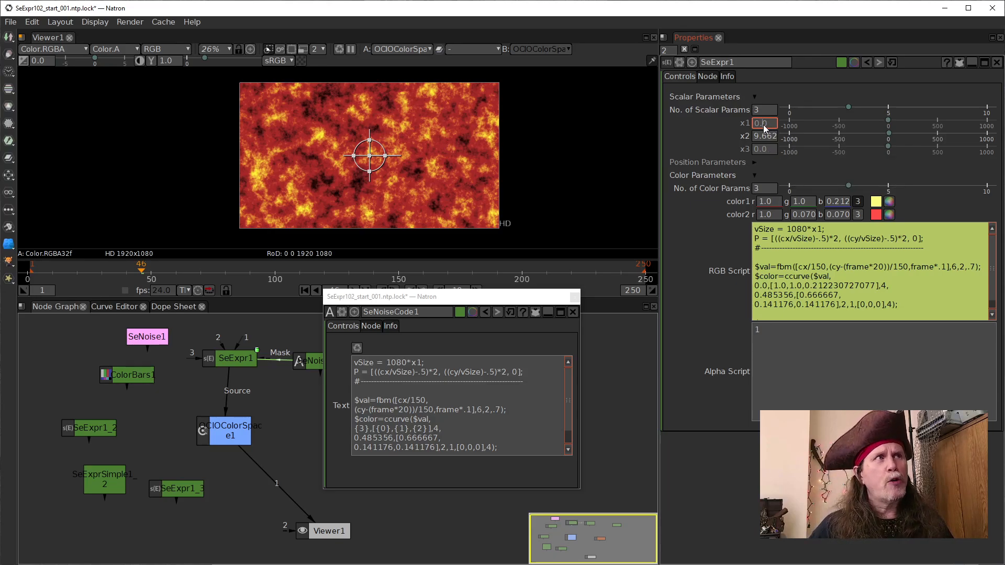
scroll(763, 125, "up", 1)
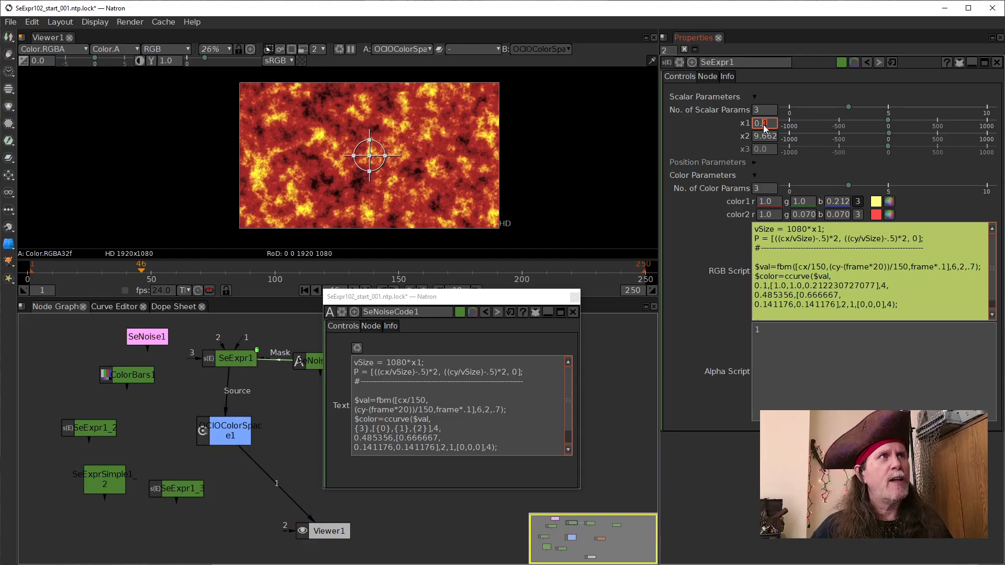
scroll(764, 124, "up", 1)
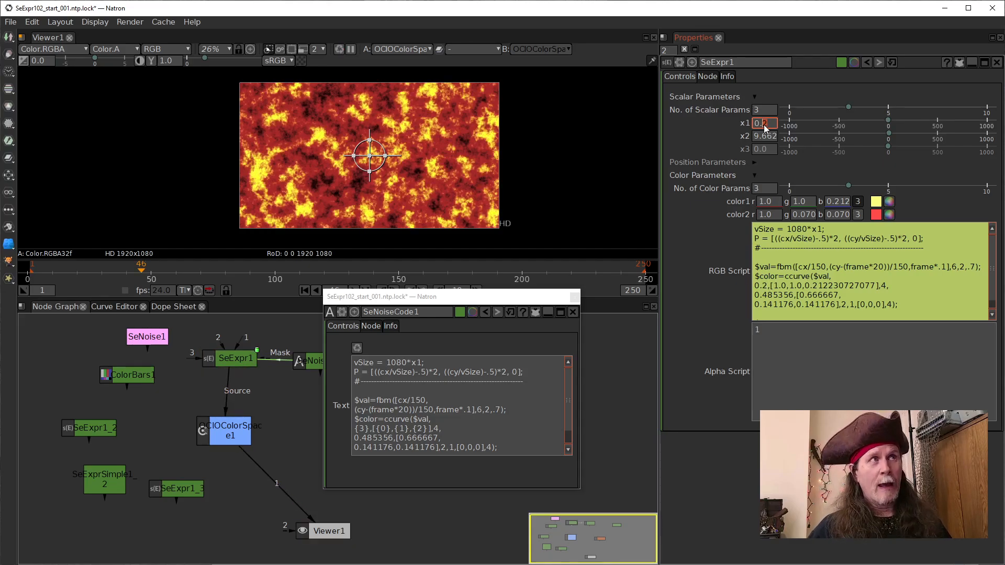
scroll(764, 125, "up", 1)
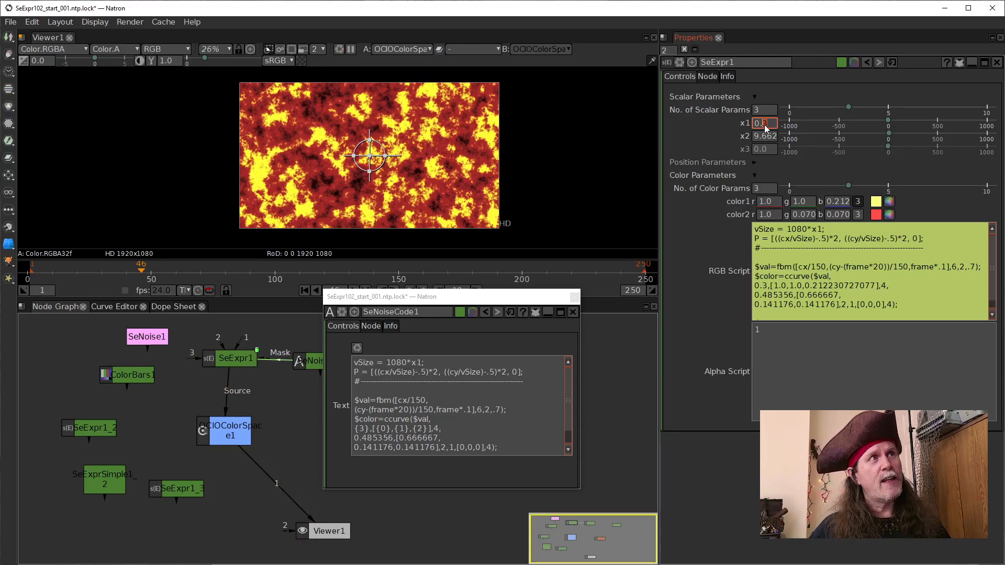
scroll(764, 124, "down", 1)
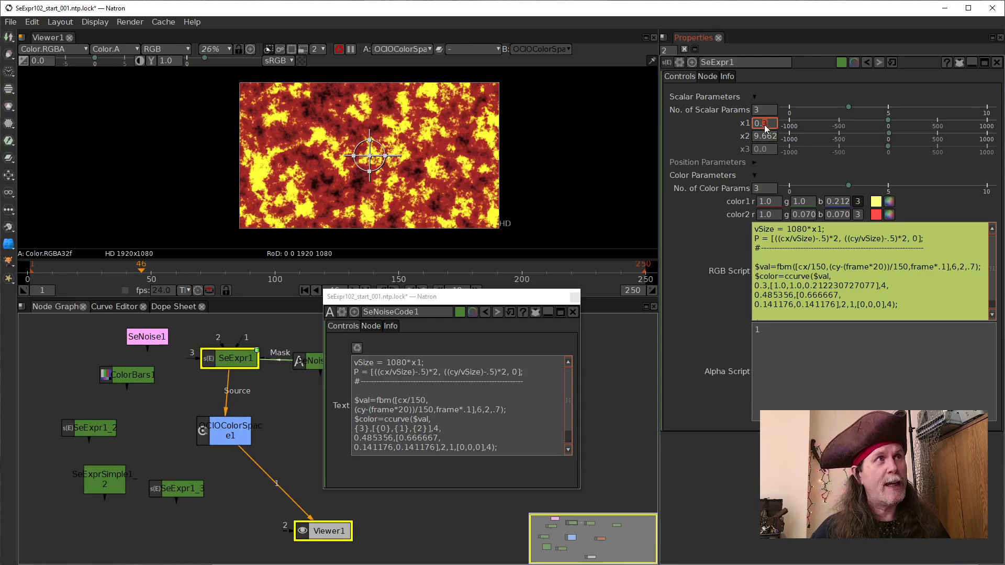
scroll(765, 124, "down", 2)
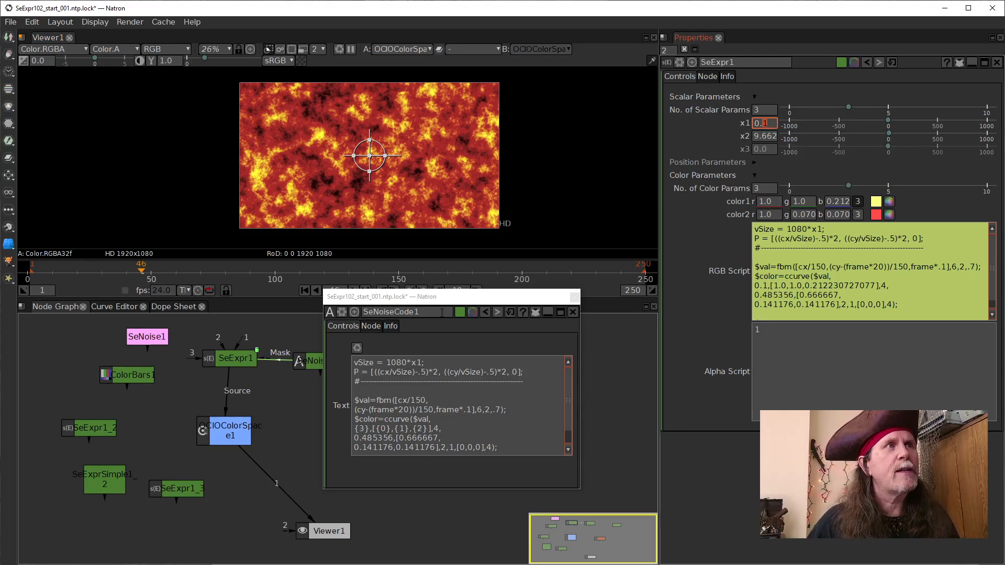
left_click_drag(448, 297, 379, 220)
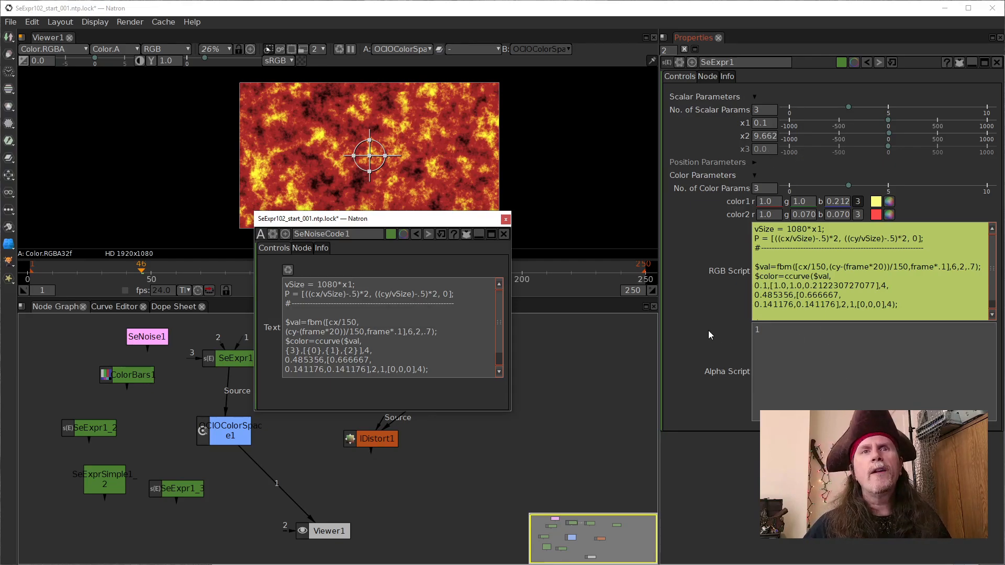
- Switch to the SeExprSimple_expression driven_002.ntp project, load the noisecolor1.se example in the Expression Editor, and move the editor off the node graph
left_click(501, 564)
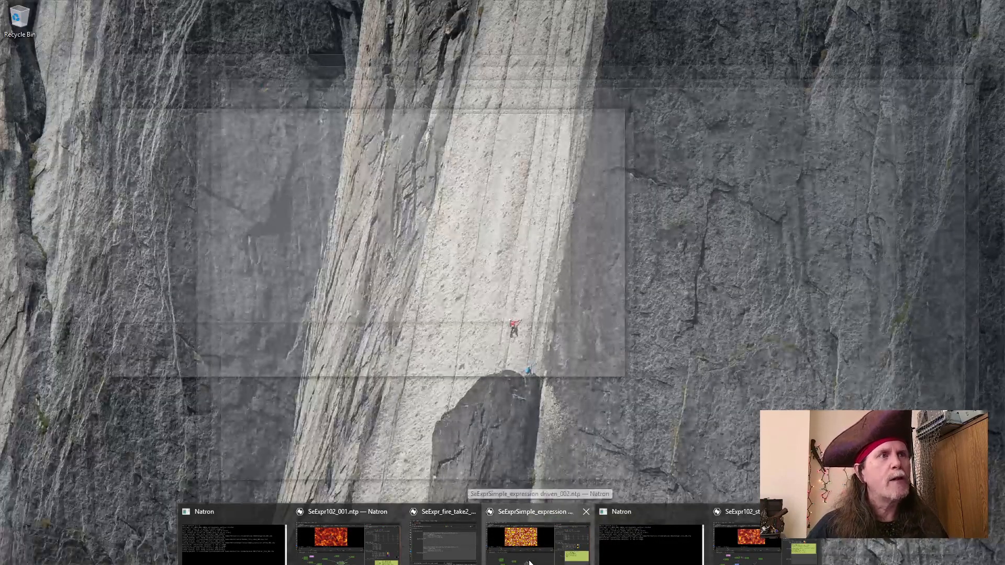
left_click(537, 561)
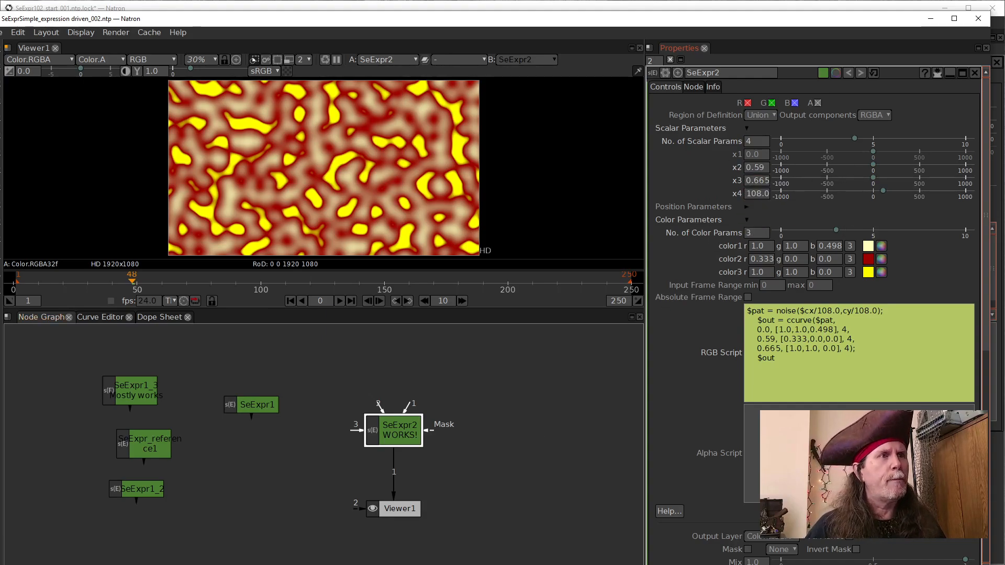
left_click(474, 564)
left_click(542, 546)
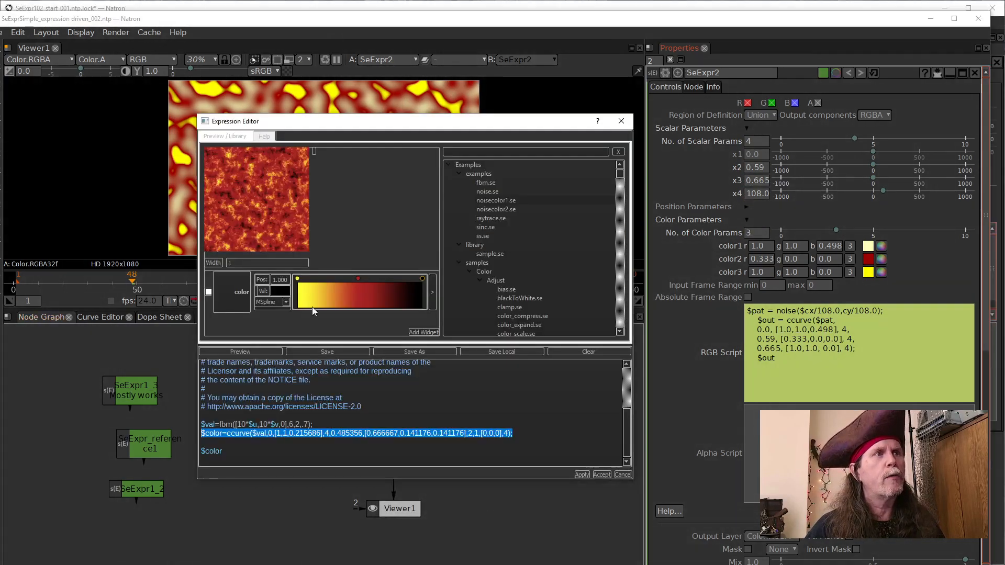
left_click(496, 201)
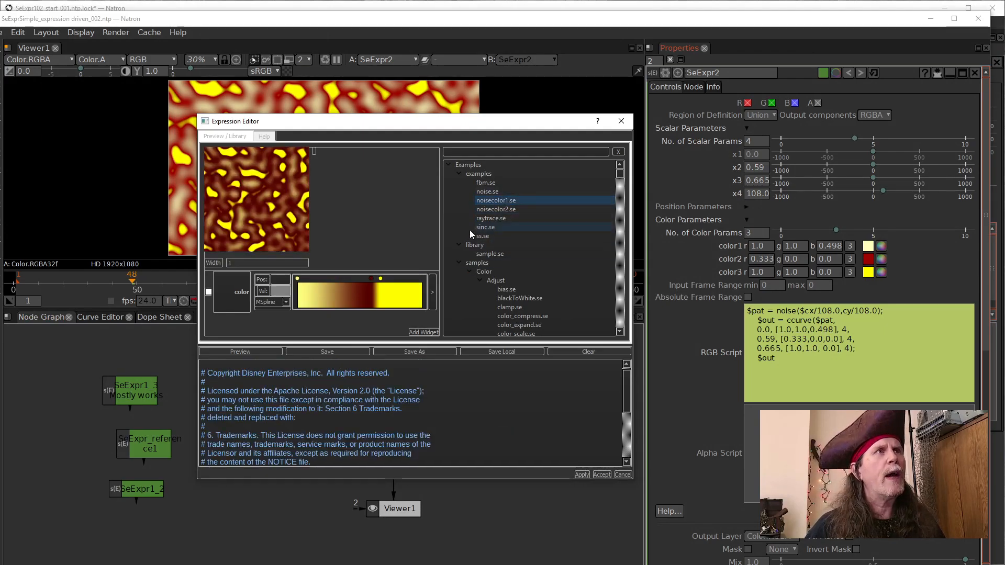
left_click_drag(349, 127, 621, 171)
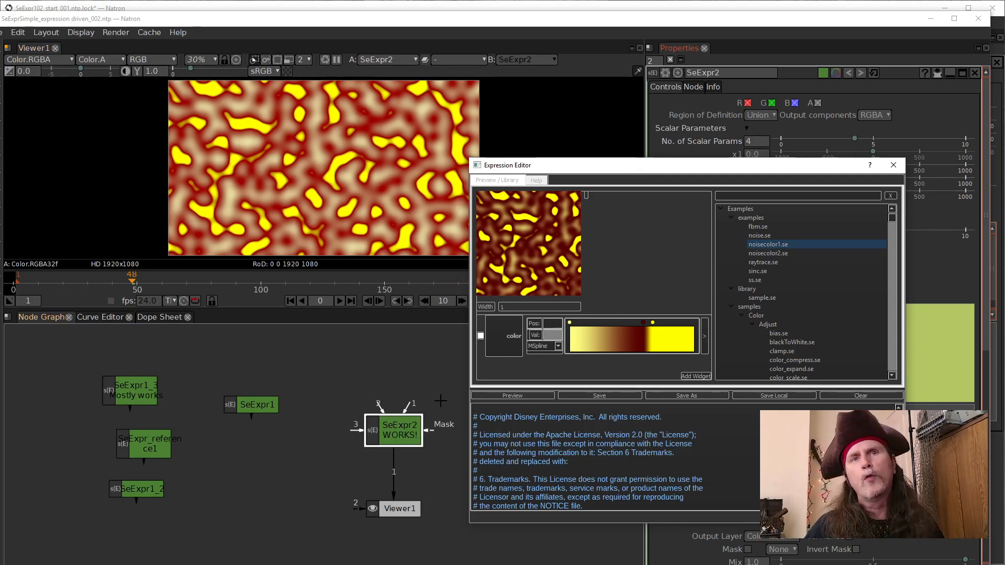
- Insert an OCIOColorSpace node between SeExpr2 and Viewer1 and set its input colorspace to sRGB
left_click(415, 423)
key("Tab")
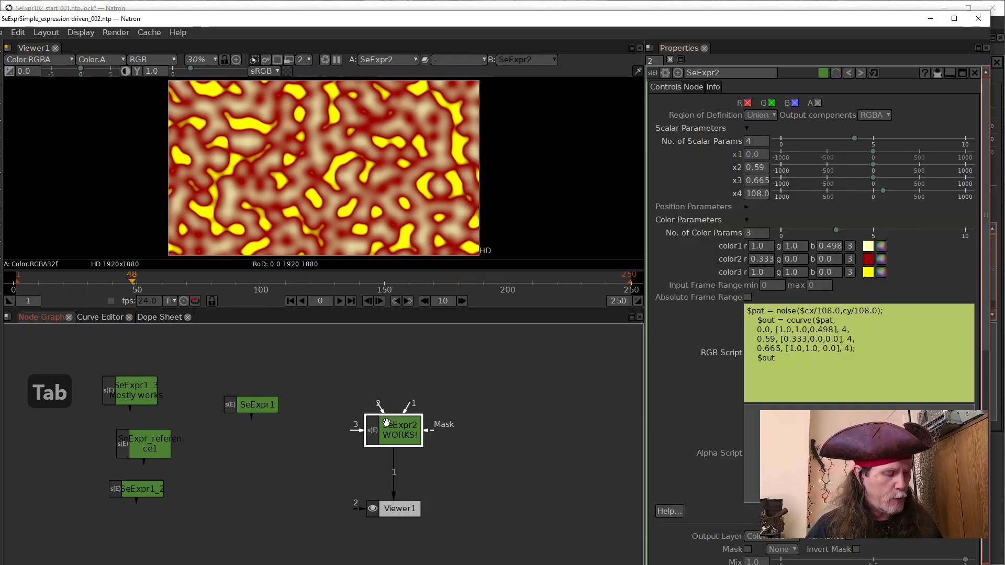
type("icuo")
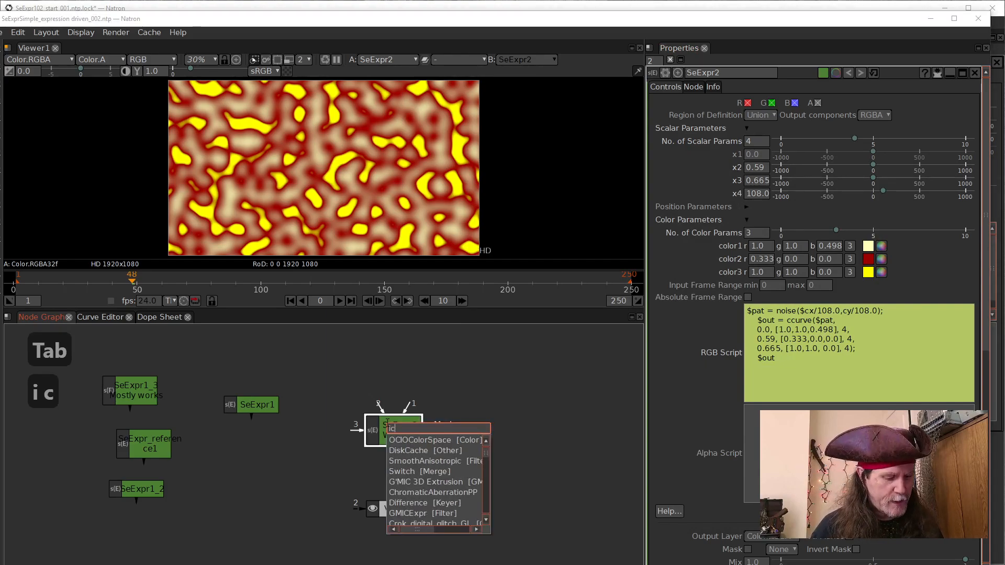
key("BackSpace")
key("BackSpace")
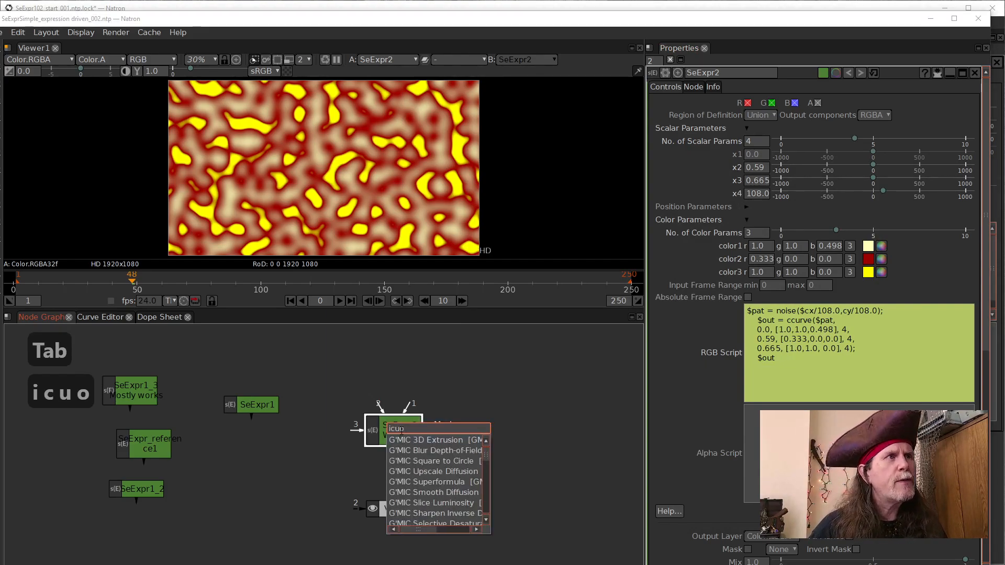
key("BackSpace")
key("BackSpace")
key("BackSpace")
type("ocio")
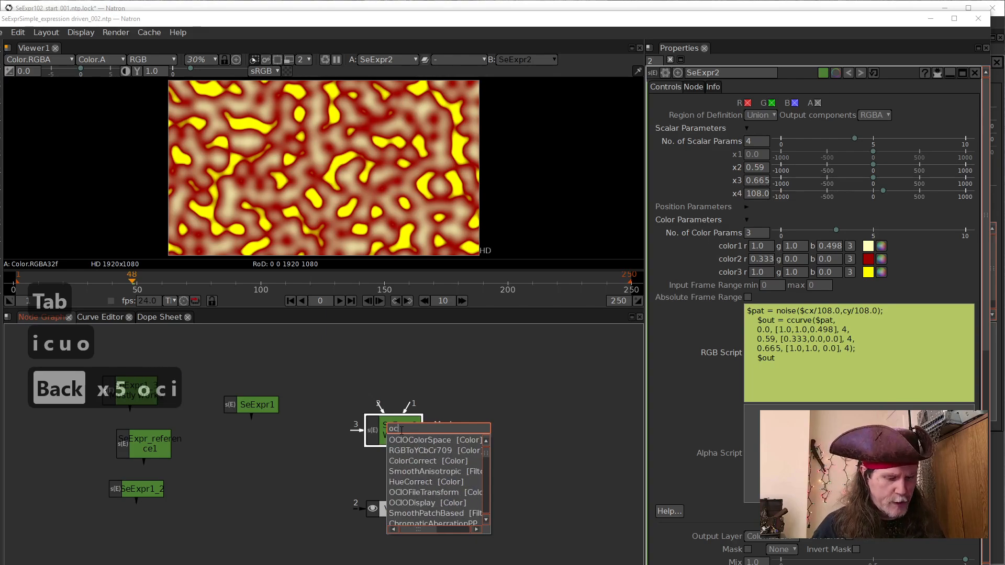
left_click(424, 441)
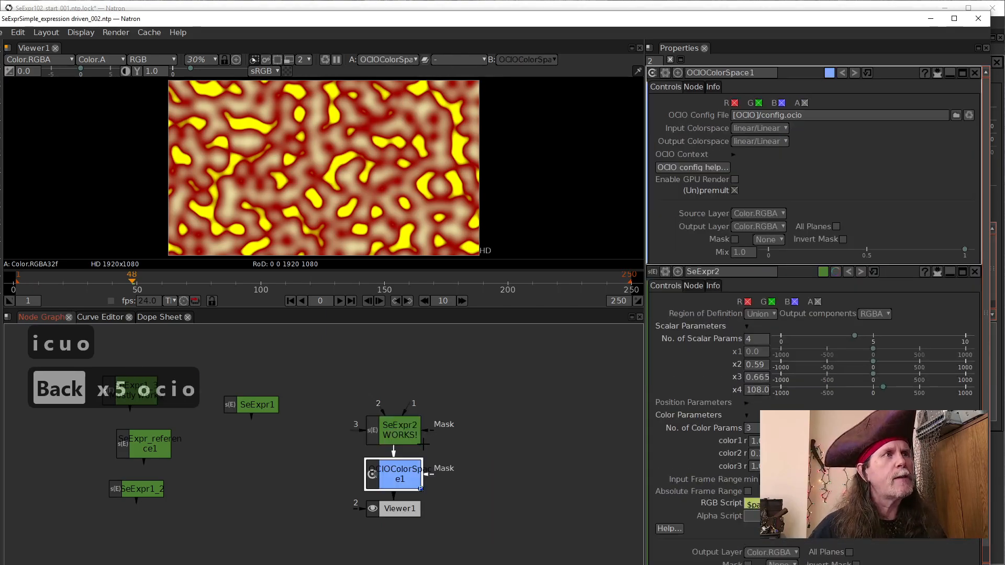
left_click(761, 130)
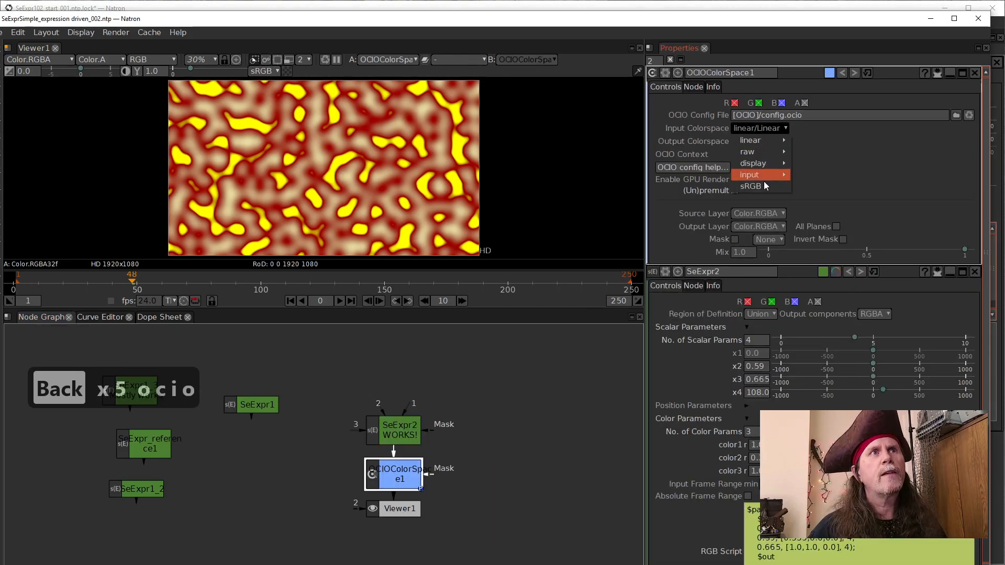
left_click(764, 179)
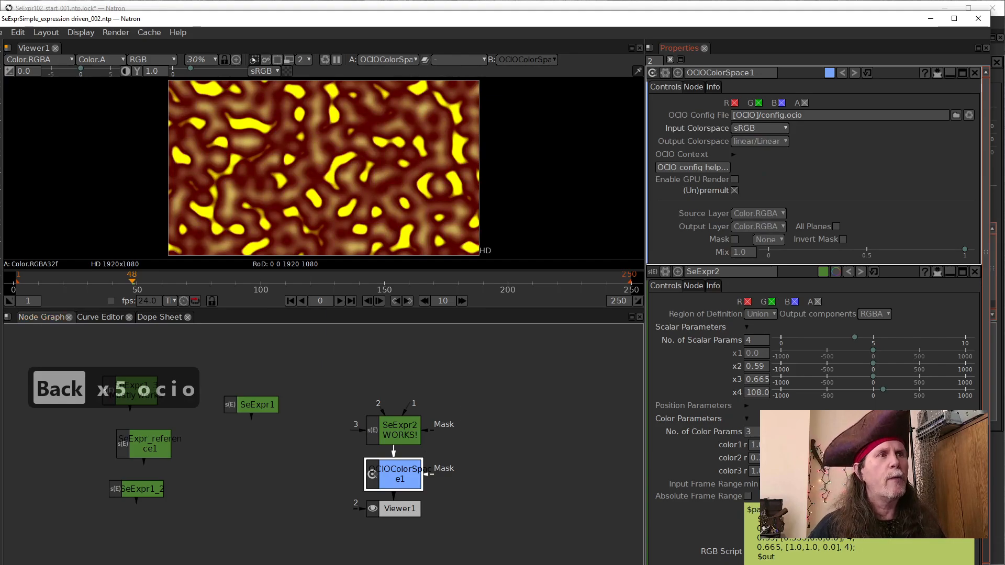
- Compare the viewer image with the Expression Editor's noisecolor1.se preview, and return to the SeExprSimple_expression driven_002.ntp project
left_click(491, 563)
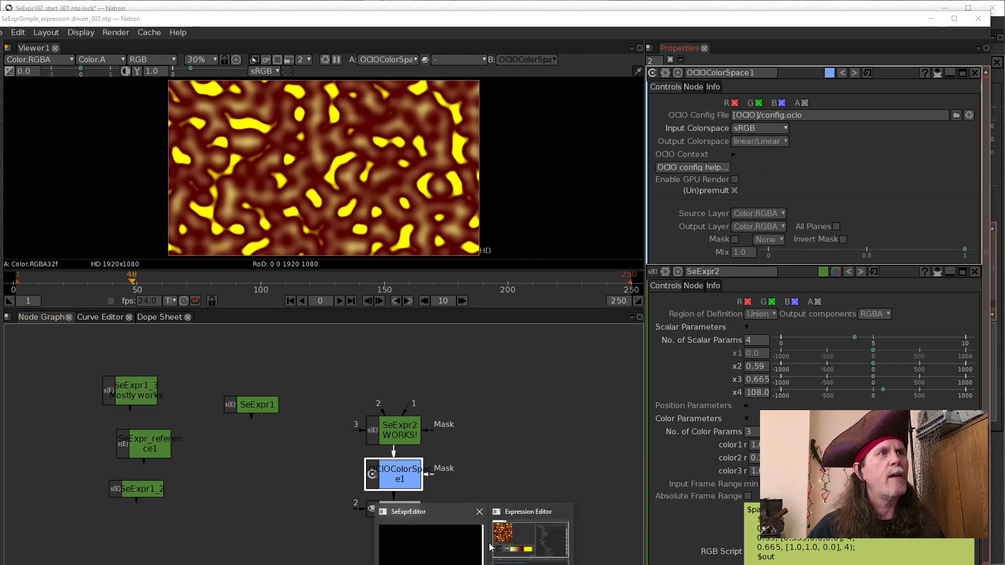
left_click(530, 541)
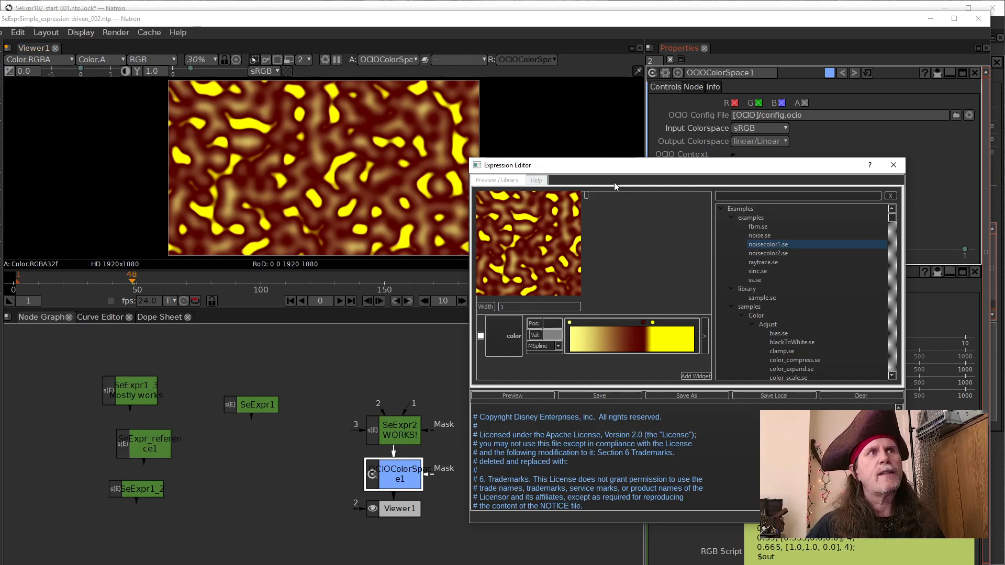
key("alt+Tab")
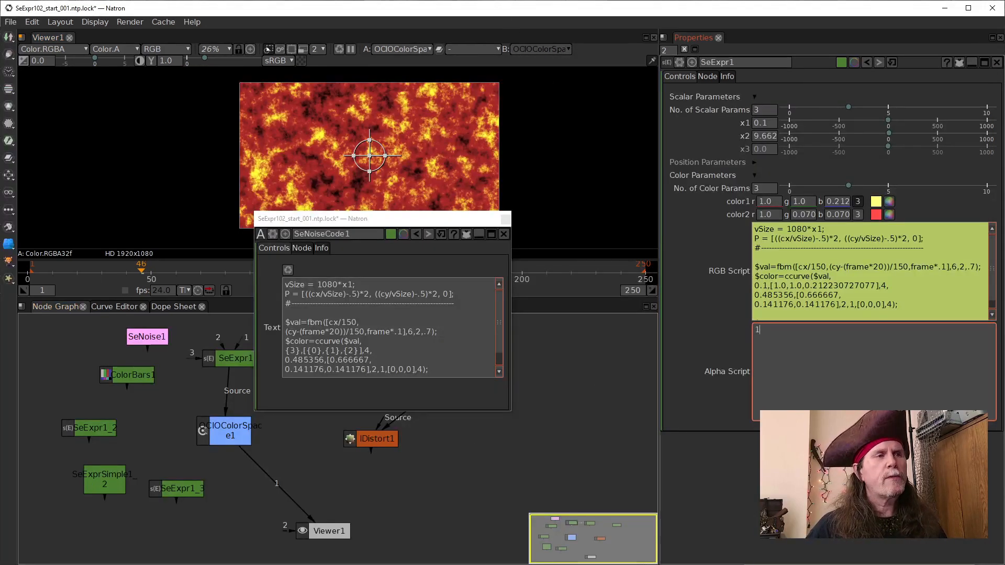
left_click(534, 542)
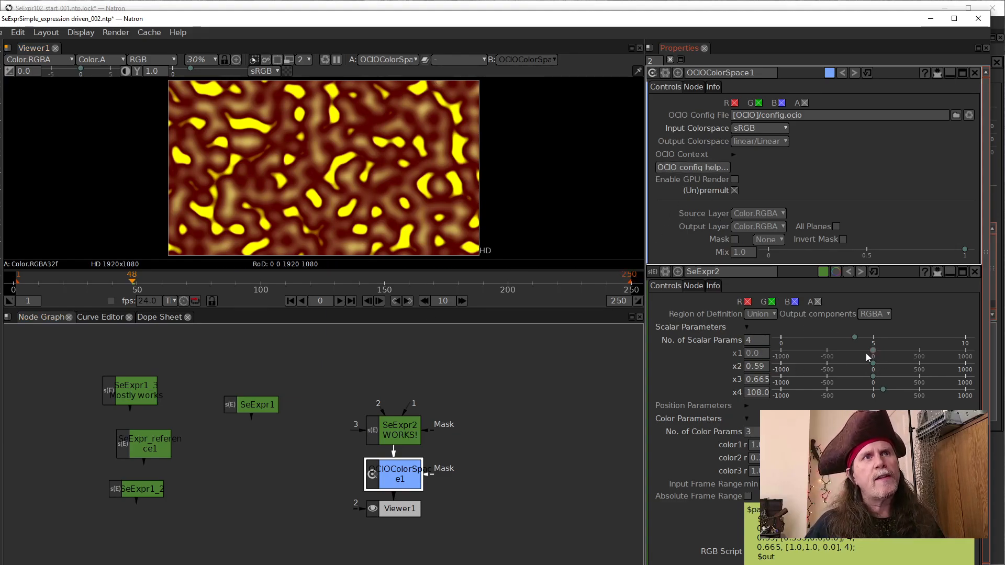
- Try SeExpr2's scalar parameter x1 at -51 and reset it to 0
mouse_move(873, 351)
left_mouse_down()
mouse_move(851, 350)
mouse_move(868, 350)
left_mouse_up()
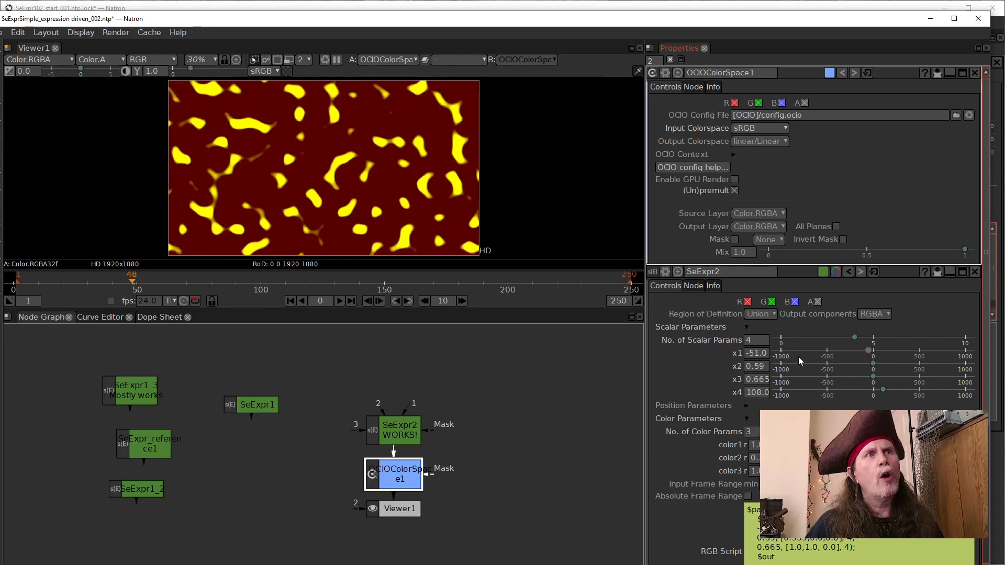
double_click(750, 356)
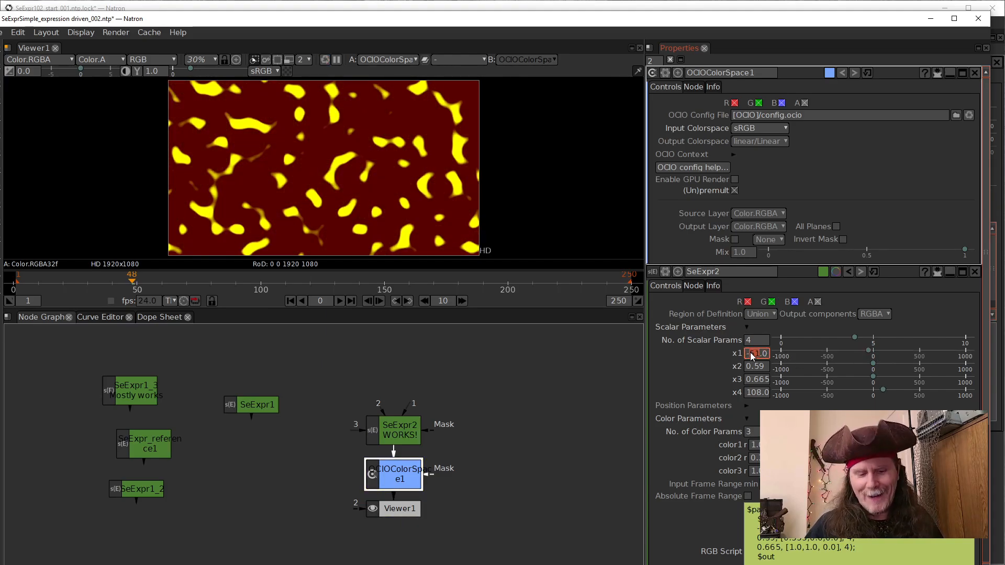
key("BackSpace")
key("BackSpace")
type("0")
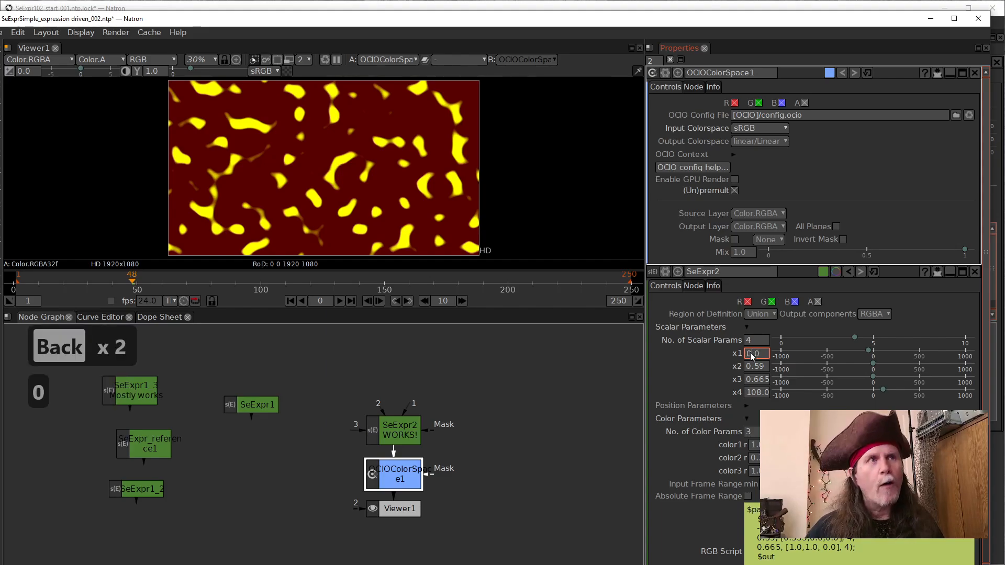
key("Return")
- Set SeExpr2's scalar parameters x1 to 0.1, x2 to 0.53 and x3 to 0.765
left_click(756, 354)
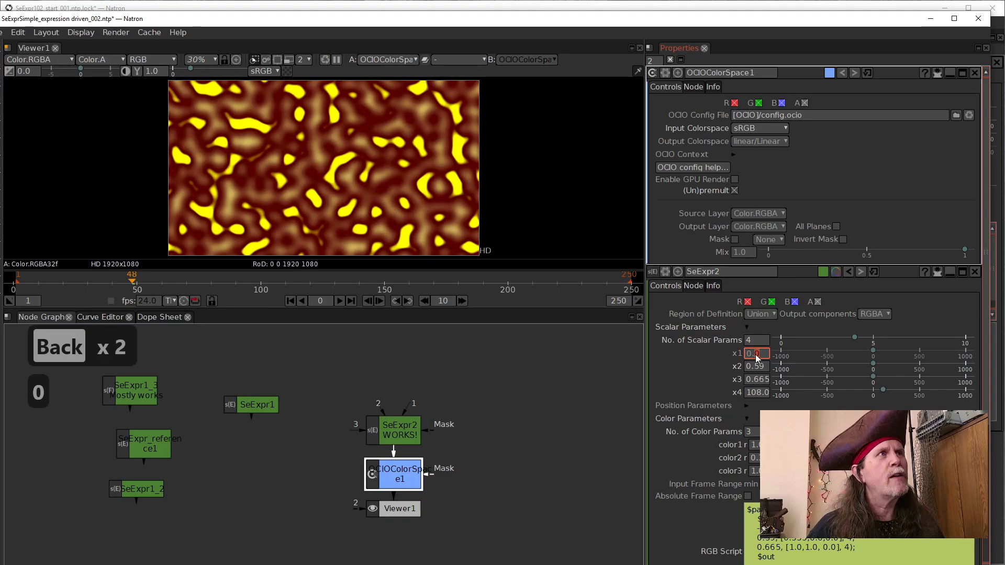
left_click(756, 370)
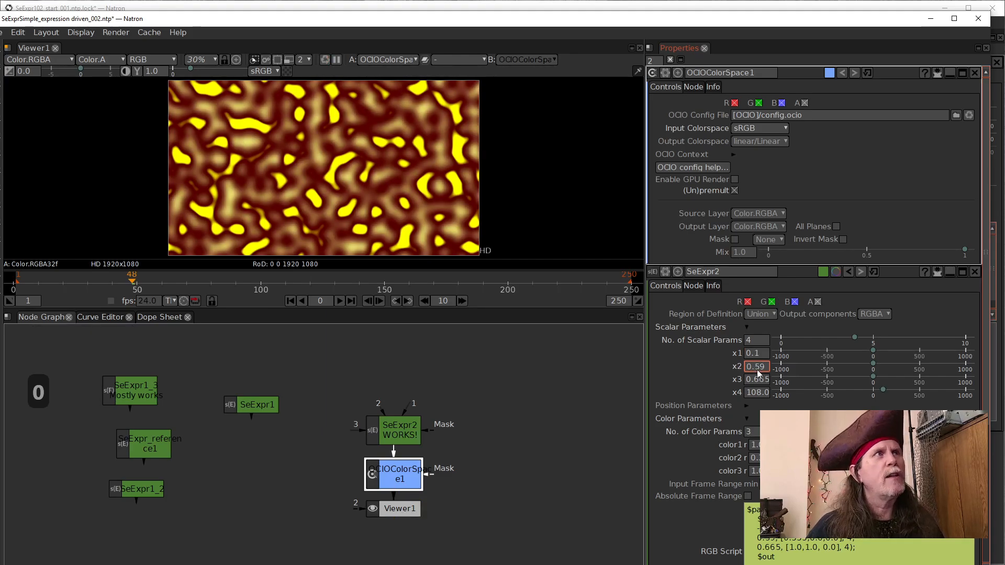
scroll(757, 370, "up", 1)
scroll(757, 369, "down", 1)
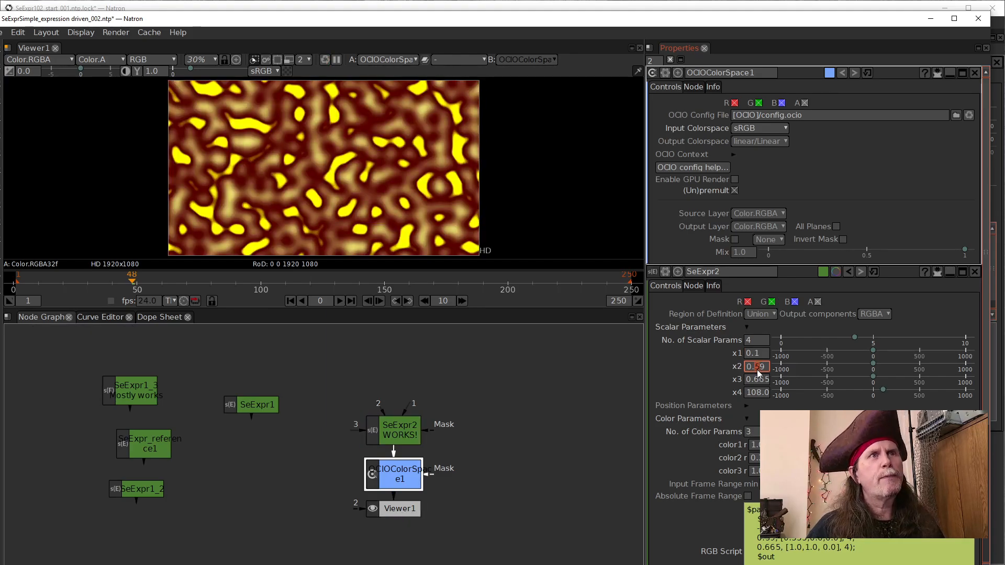
scroll(760, 369, "down", 2)
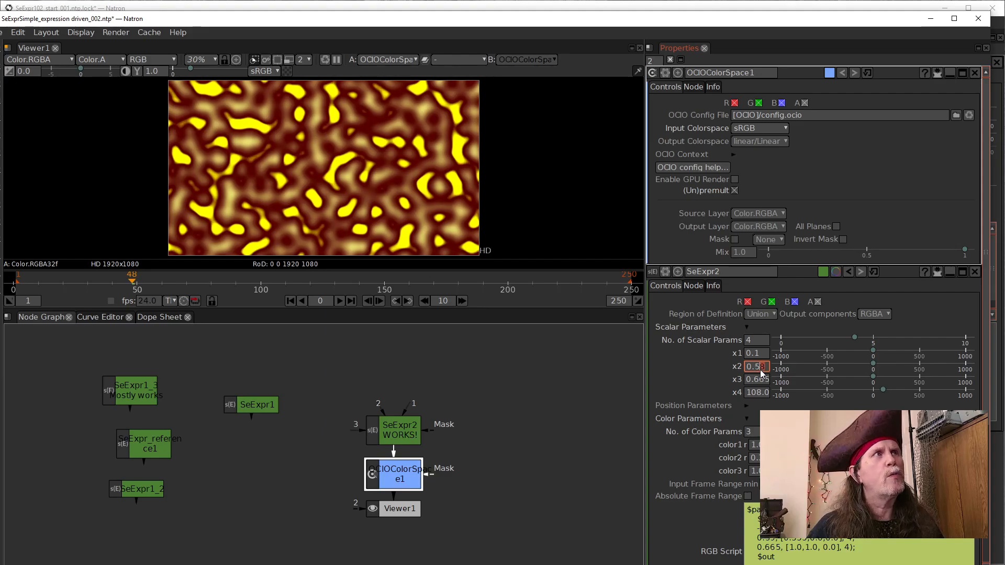
scroll(760, 370, "down", 4)
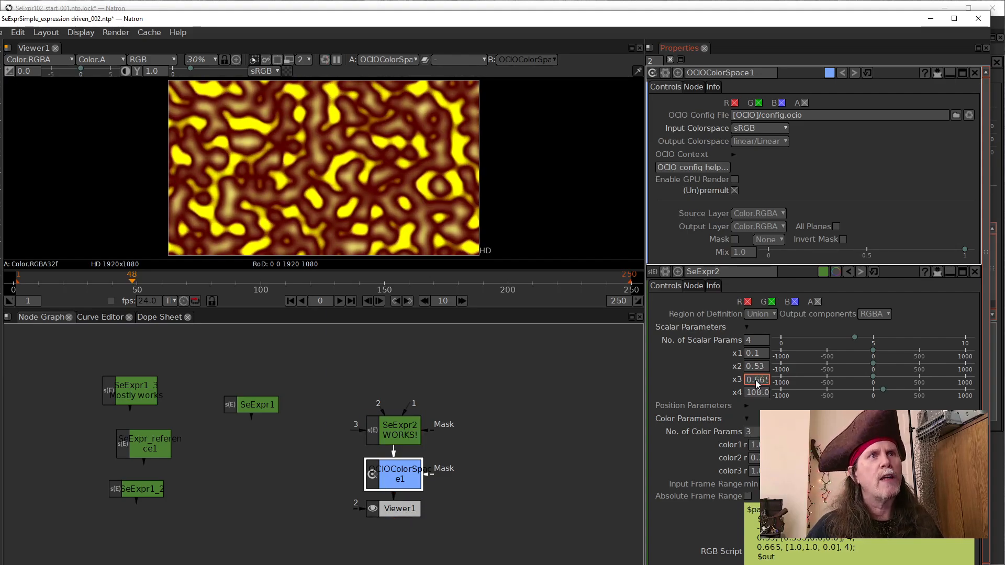
scroll(756, 381, "up", 1)
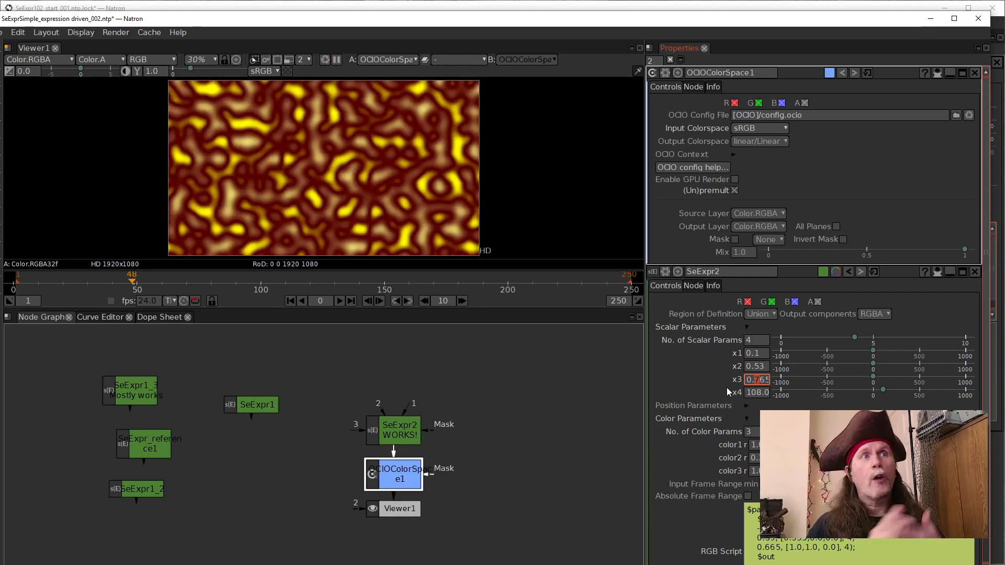
- Examine the Python expression driving SeExpr2's RGB Script, leaving it unedited
right_click(803, 526)
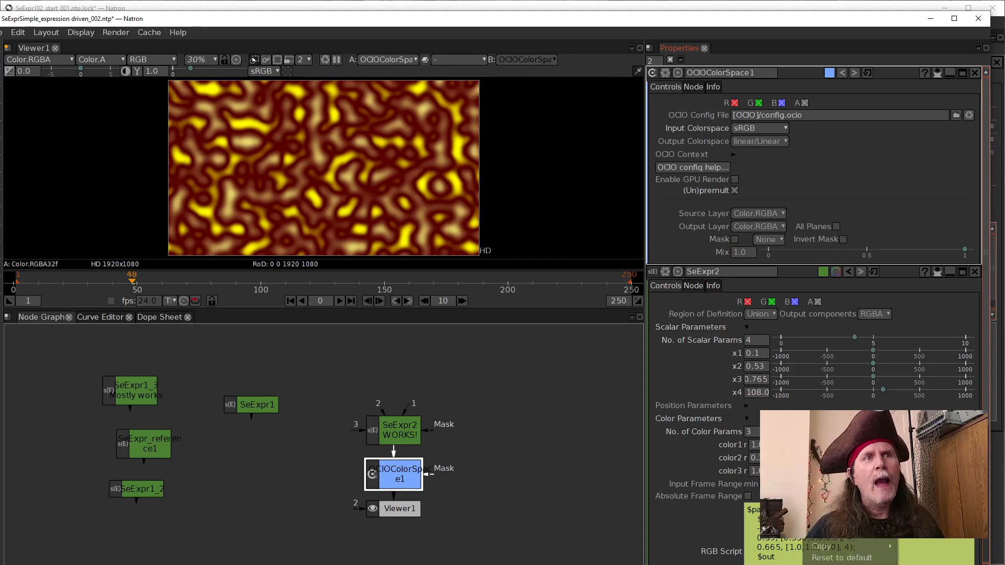
left_click(842, 564)
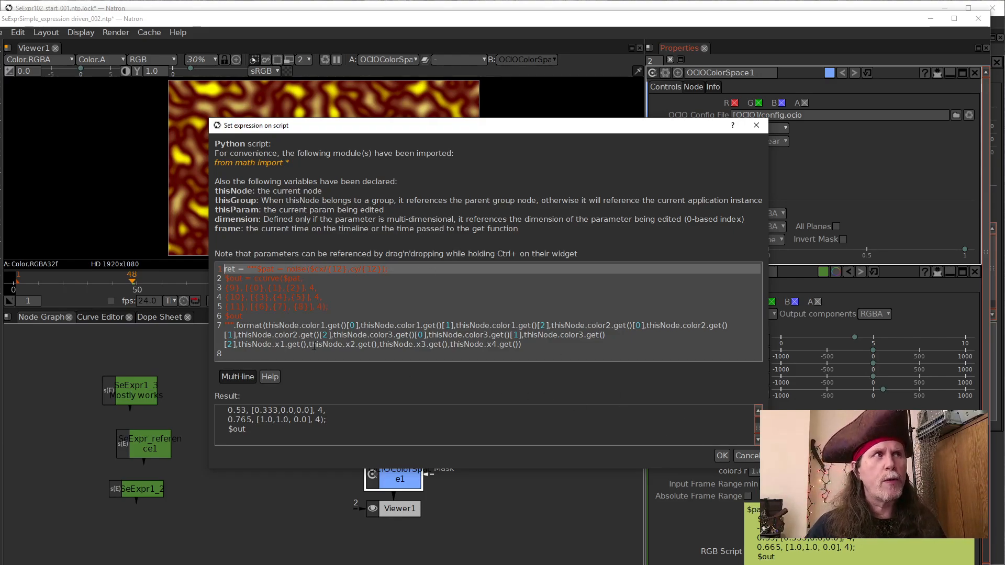
left_click(743, 458)
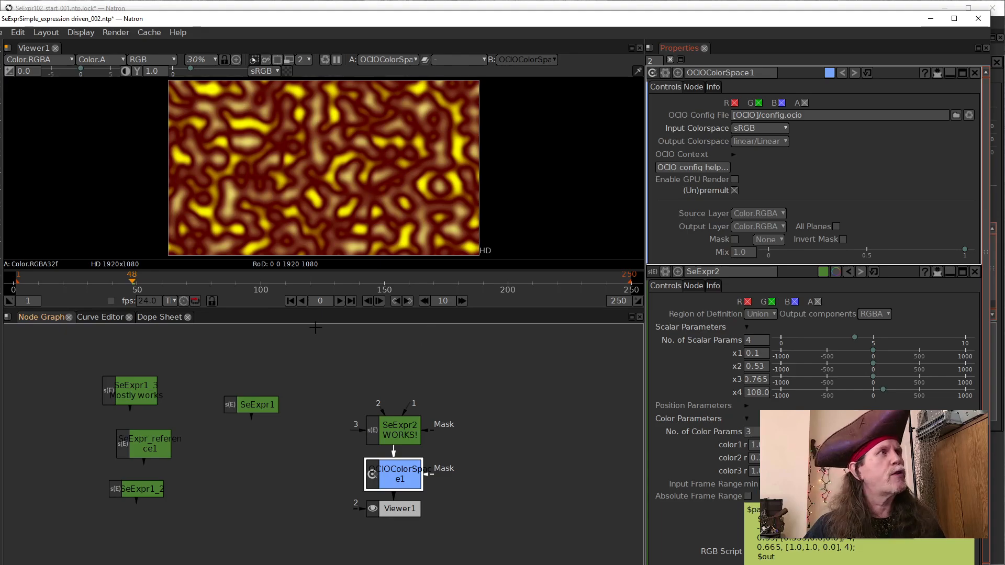
- Move the timeline to frame 1 and on to frame 53 to refresh SeExpr2's RGB Script
left_click(290, 300)
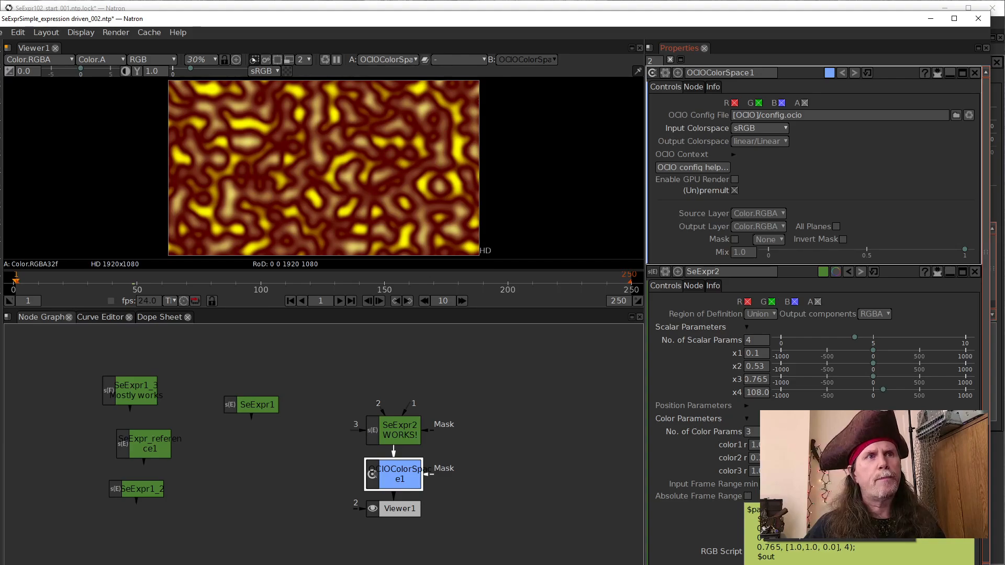
left_click(799, 456)
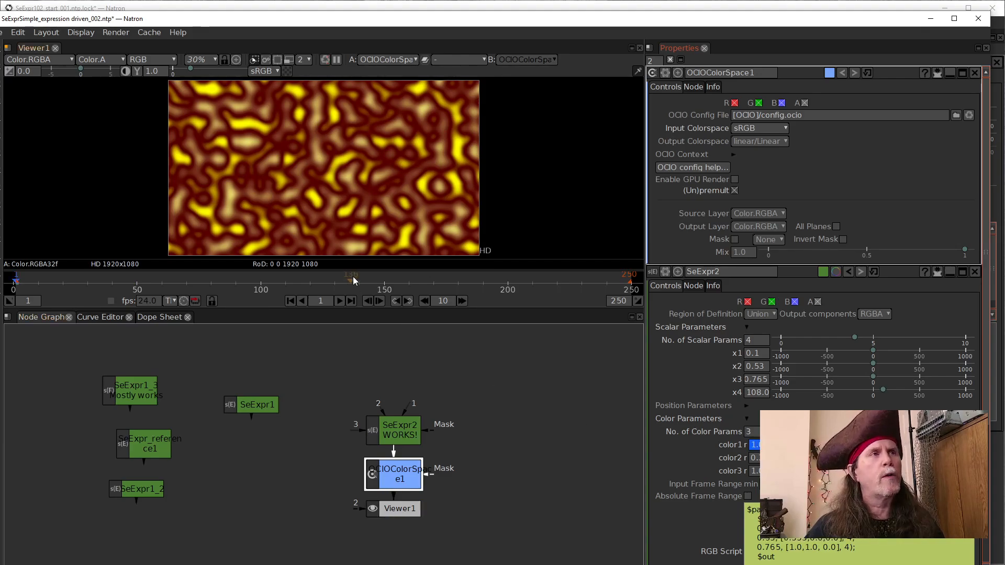
left_click(147, 285)
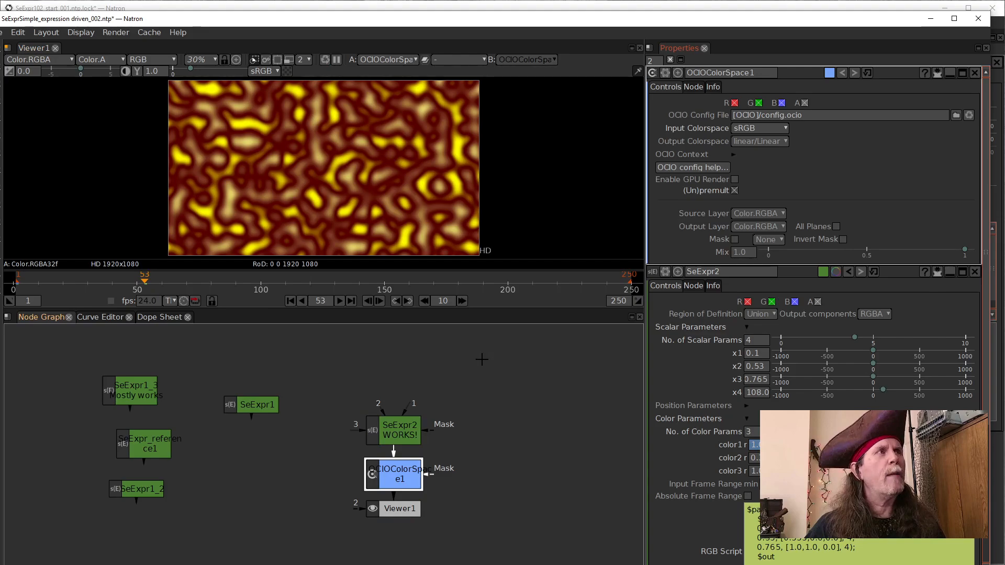
- Set SeExpr2's color1 to the blue basic color with red 0, green 85 and blue 255
left_click(869, 445)
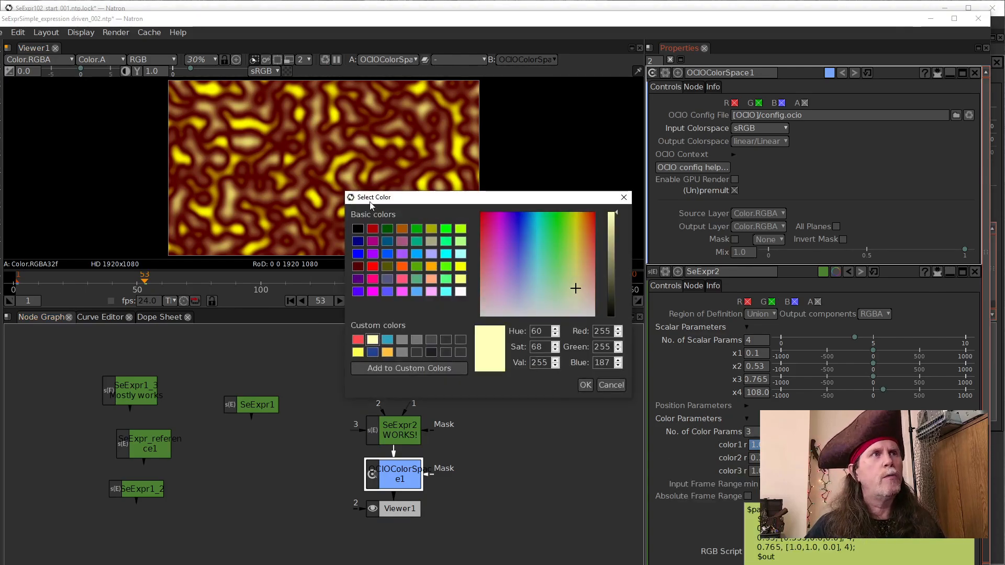
left_click(388, 254)
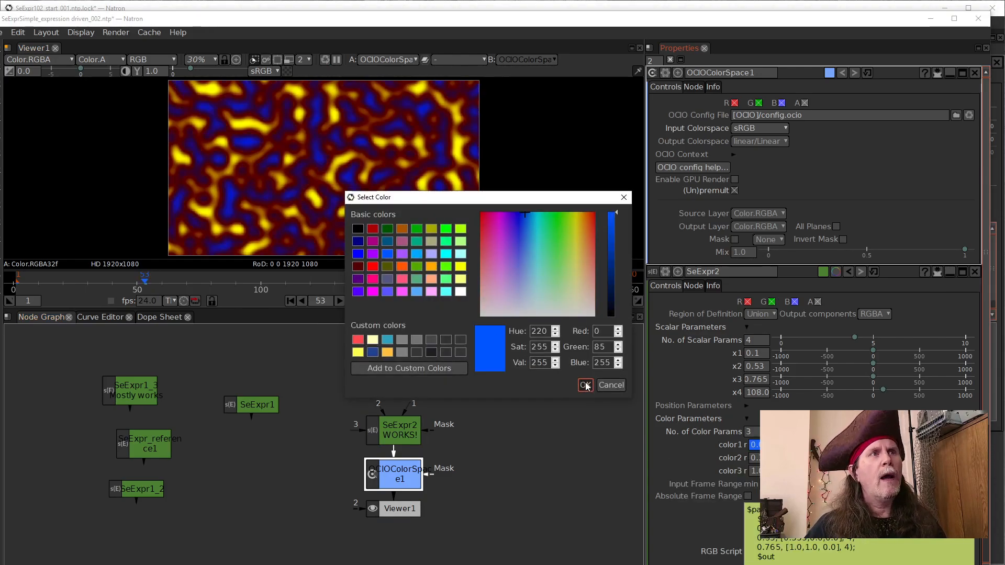
left_click(584, 386)
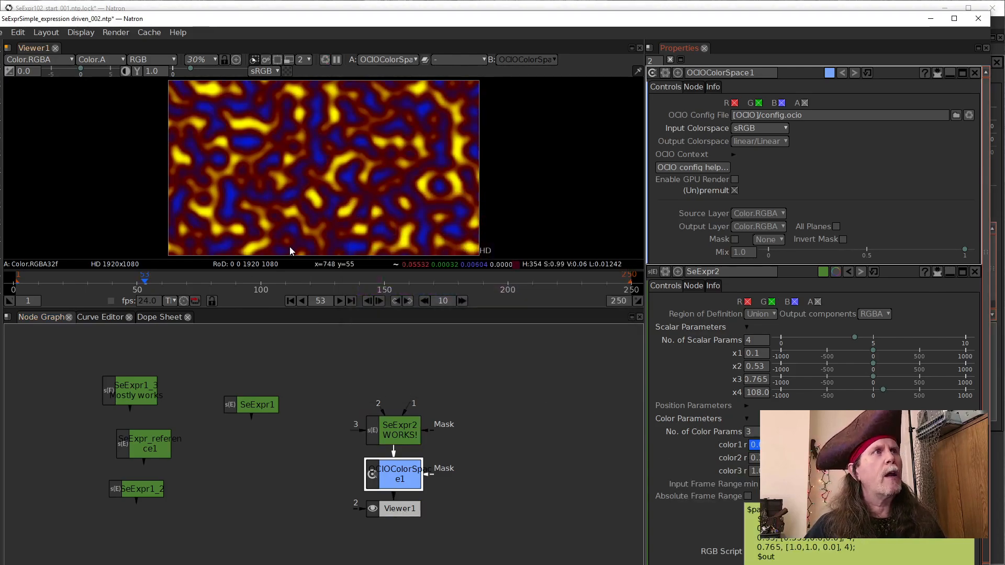
- Play the noise pattern from the first frame and stop playback at frame 68
left_click(290, 300)
left_click(339, 301)
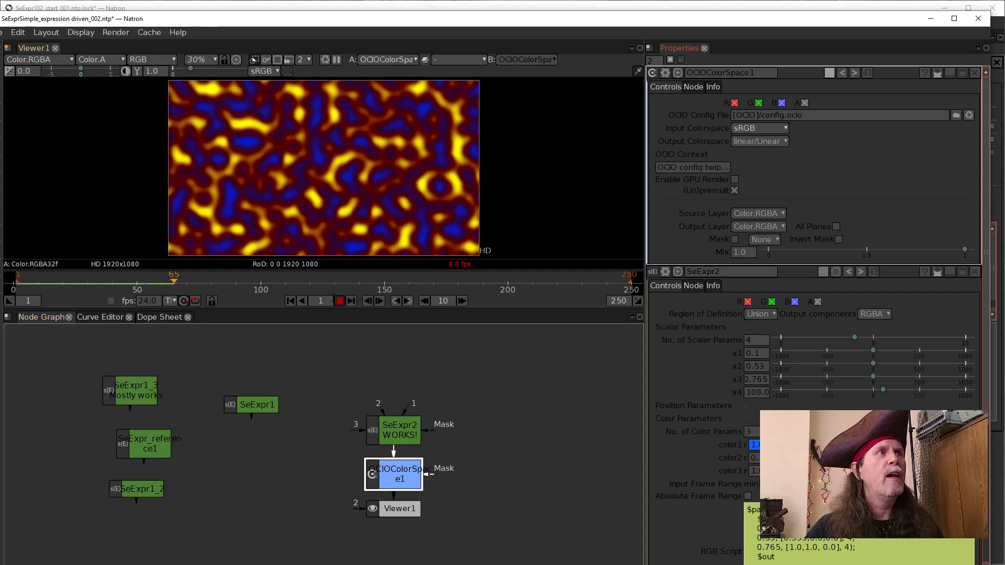
left_click(340, 301)
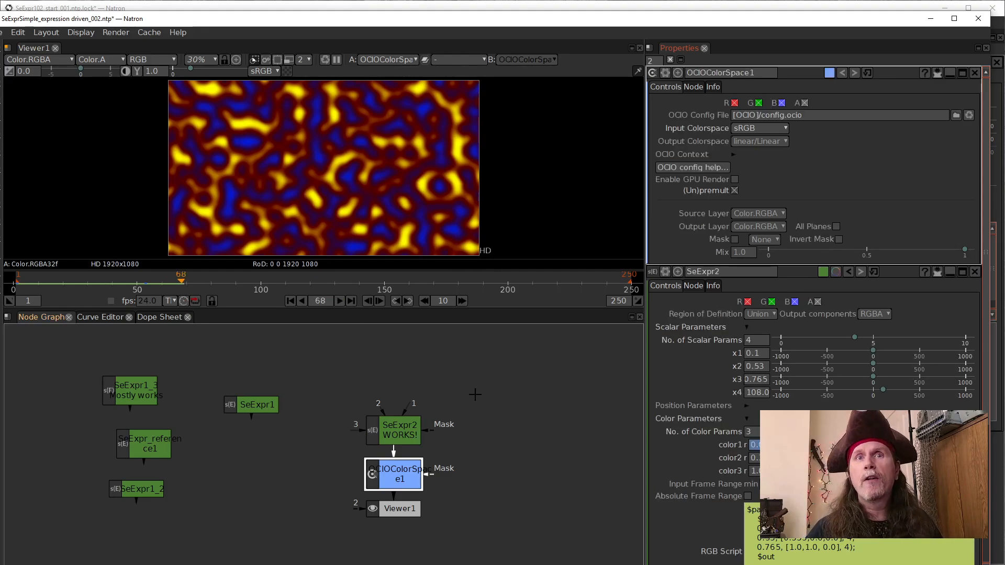